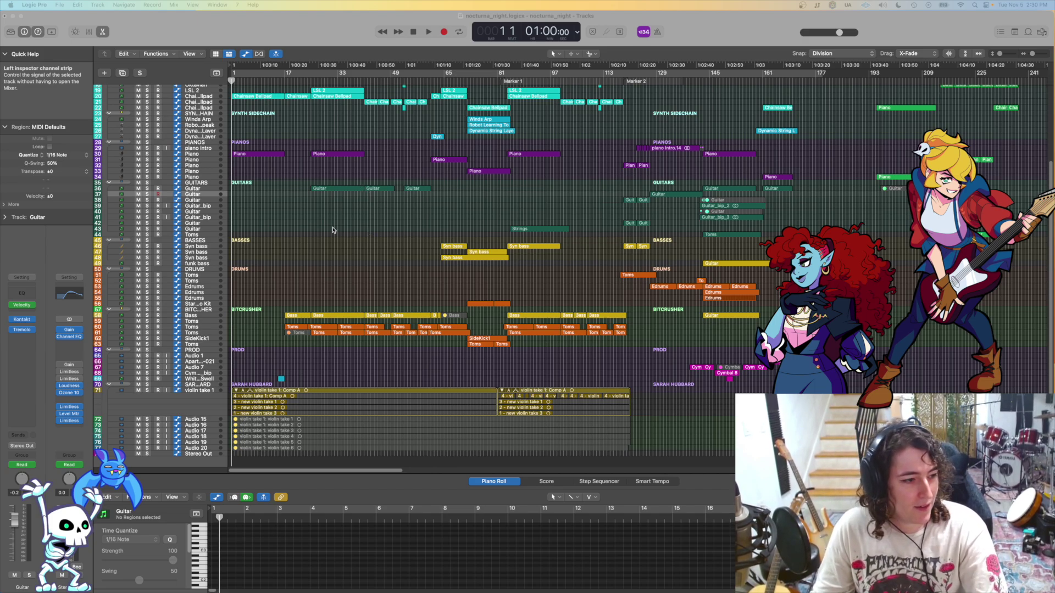
Step: Play the arrangement from bar 1 to preview the song, and stop playback
left_click(308, 264)
key("space")
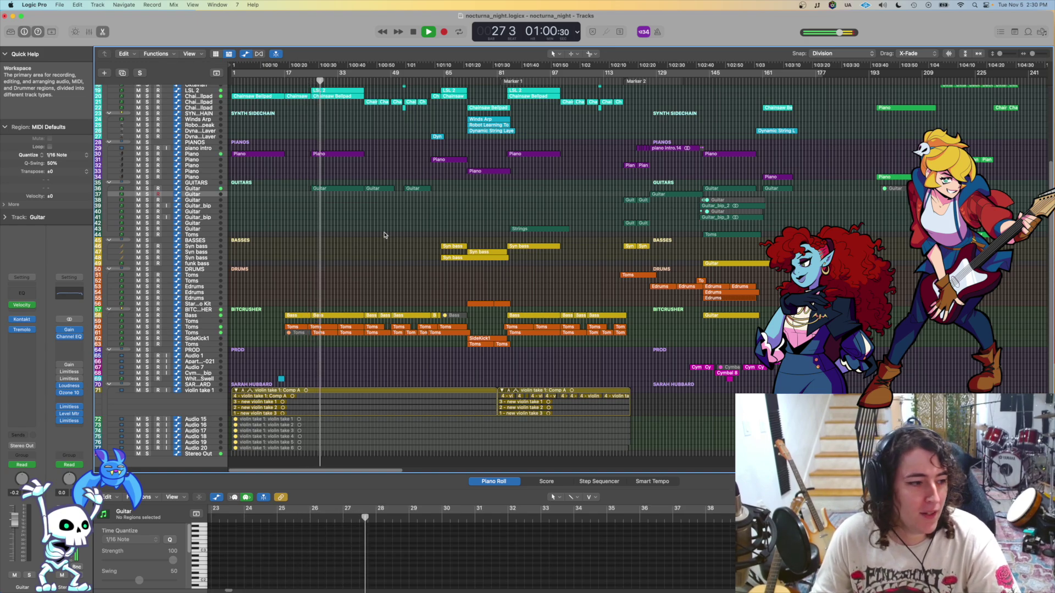
key("space")
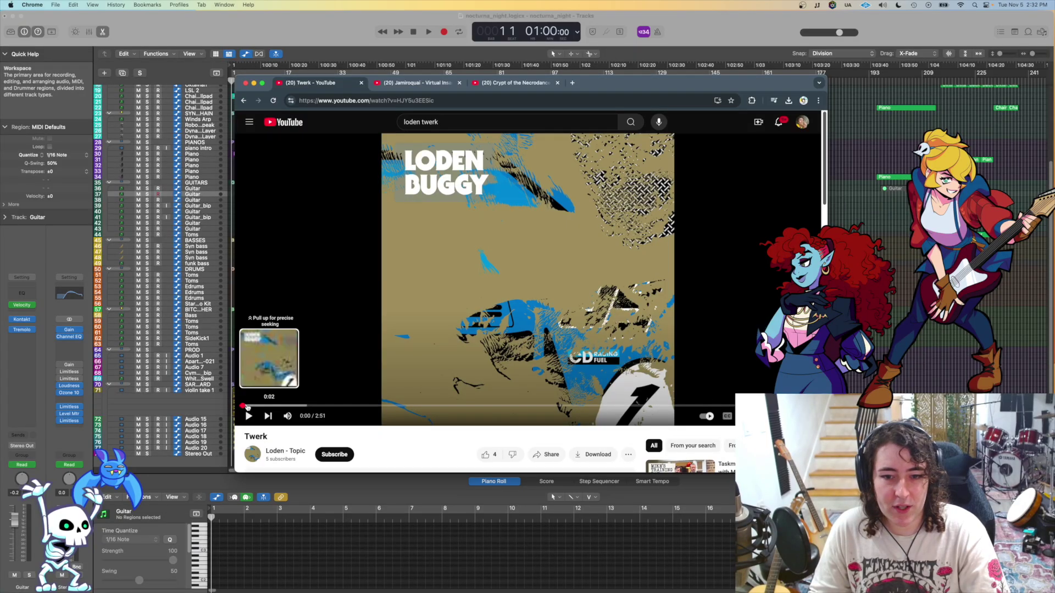
Step: Play the Loden track "Twerk" from the beginning as a reference
left_click(241, 405)
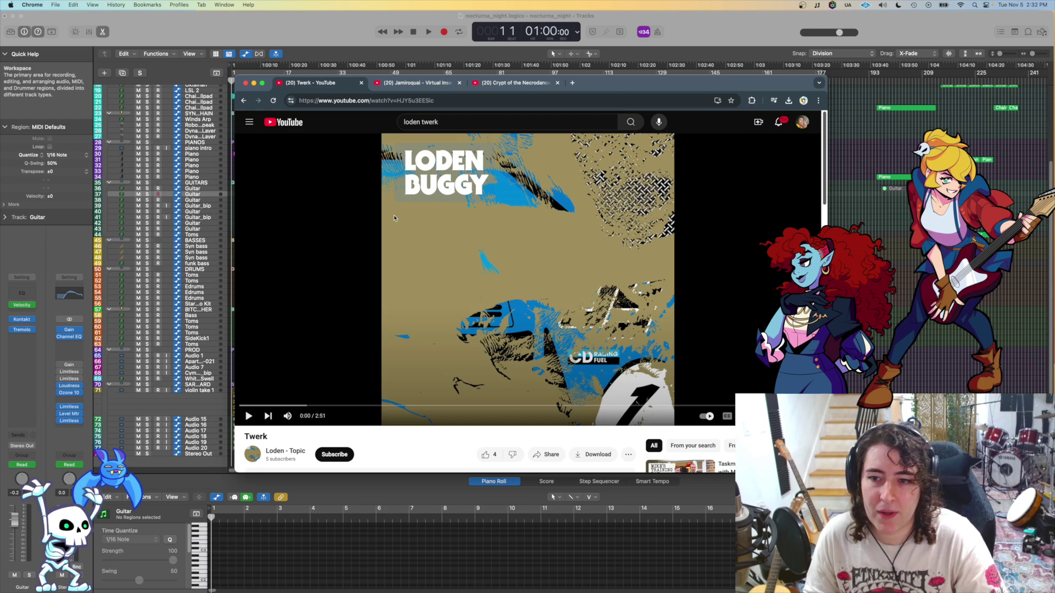
scroll(329, 266, "down", 2)
scroll(368, 285, "up", 2)
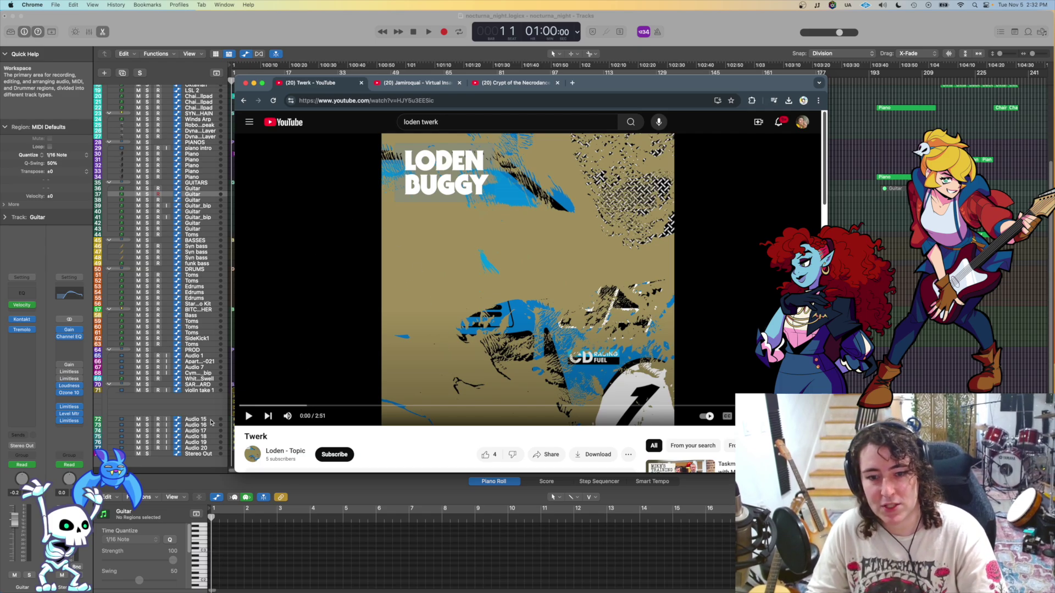
left_click(248, 417)
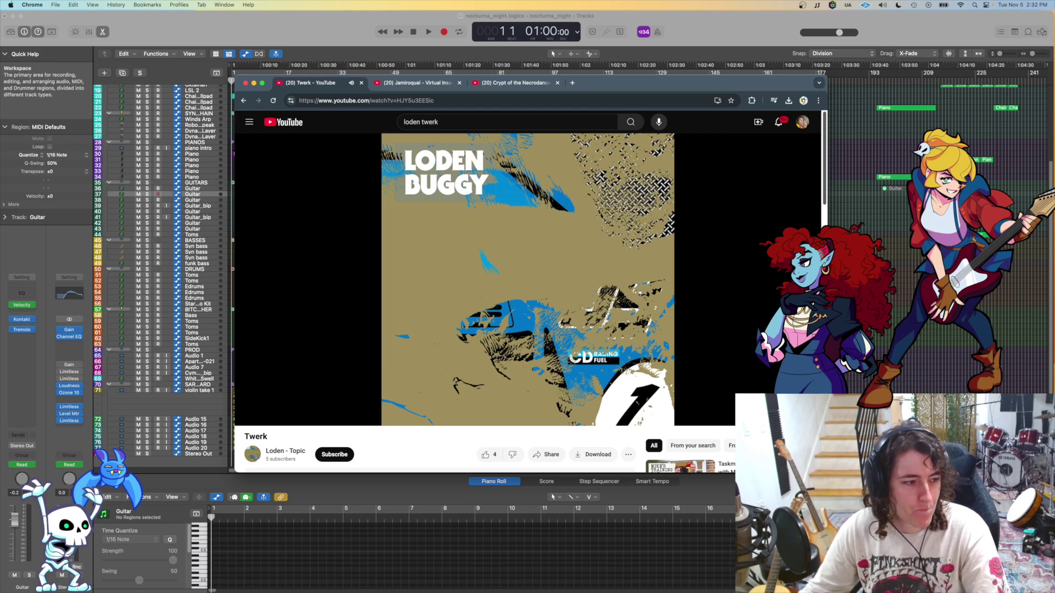
mouse_move(404, 268)
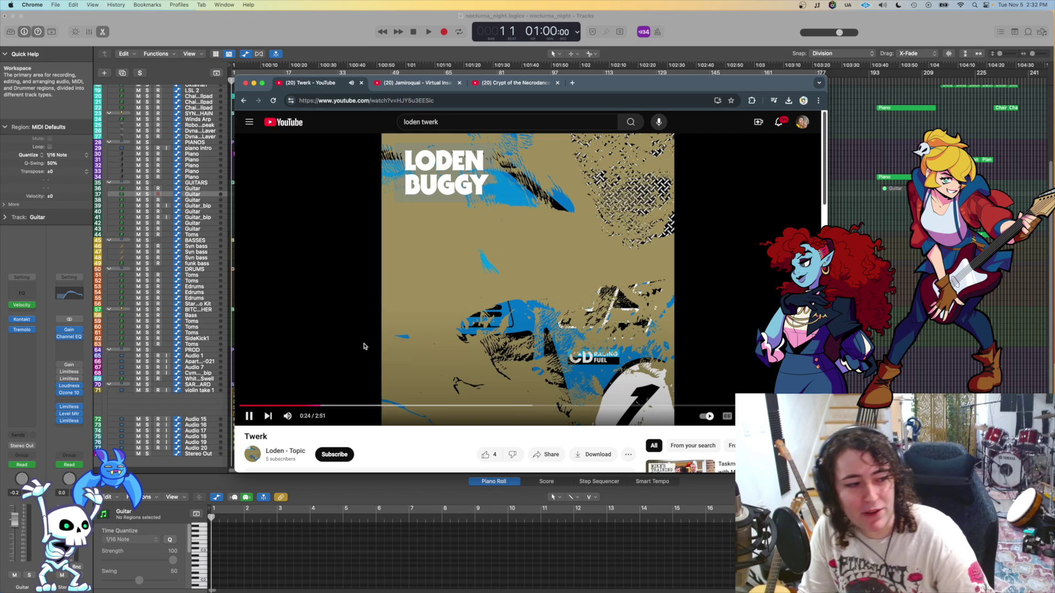
Step: Skip ahead in "Twerk" to about 0:45 and about 1:08, listen to short excerpts, and pause the video
left_click(393, 407)
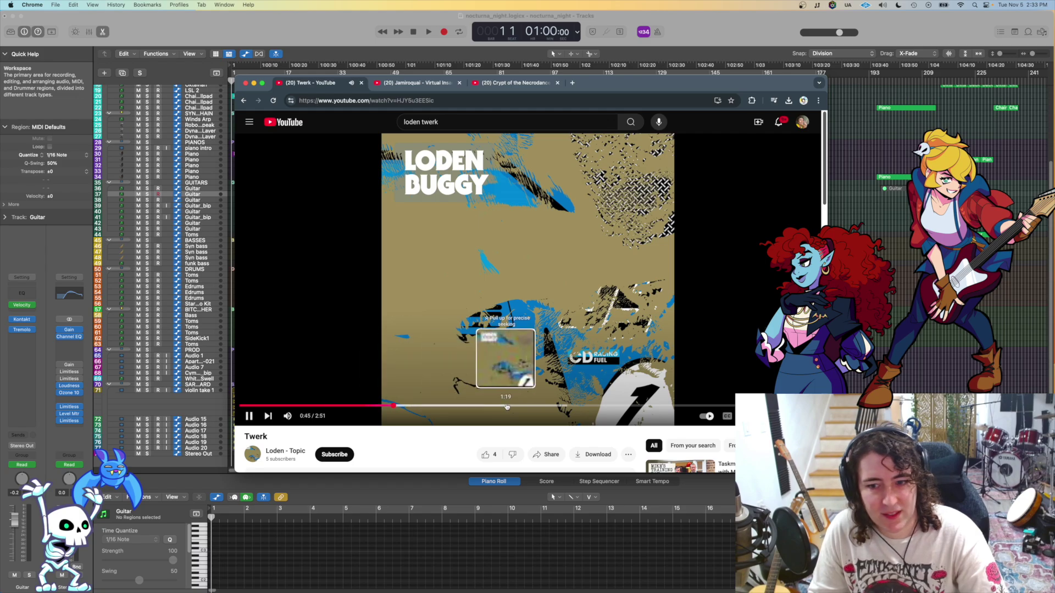
left_click(468, 407)
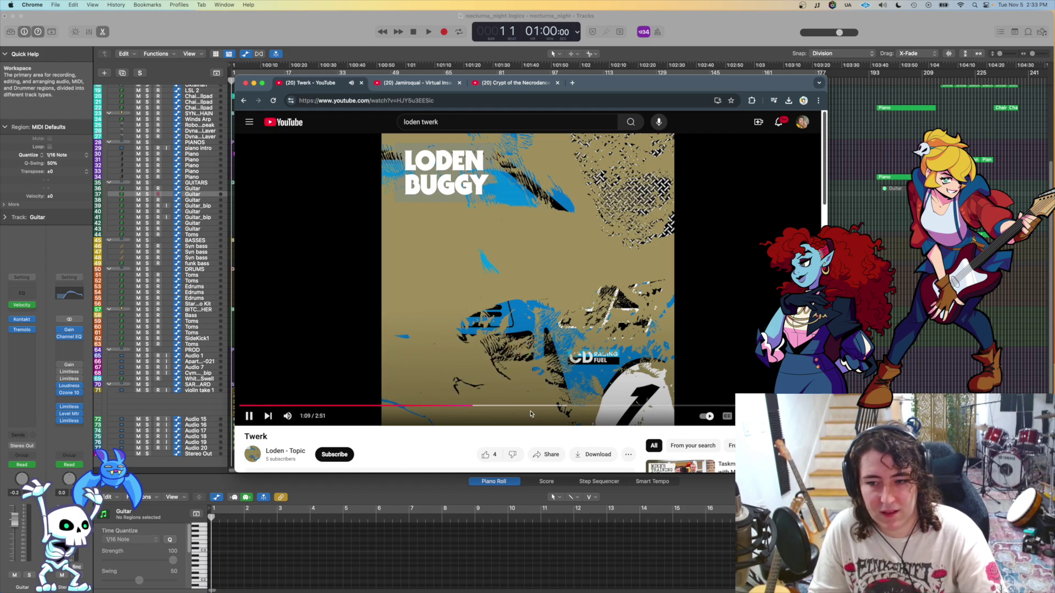
left_click(486, 368)
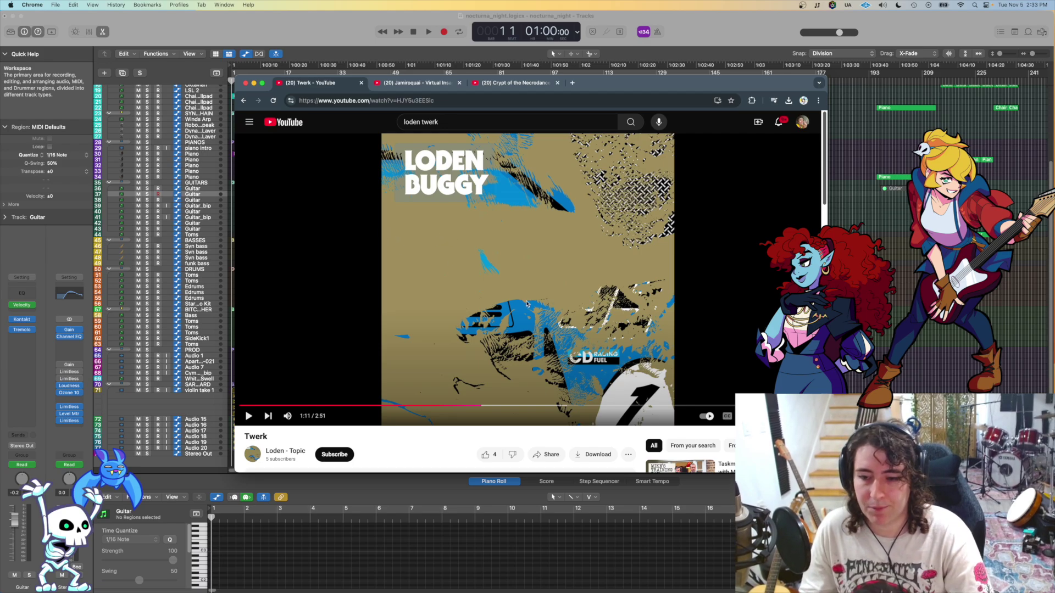
left_click(557, 313)
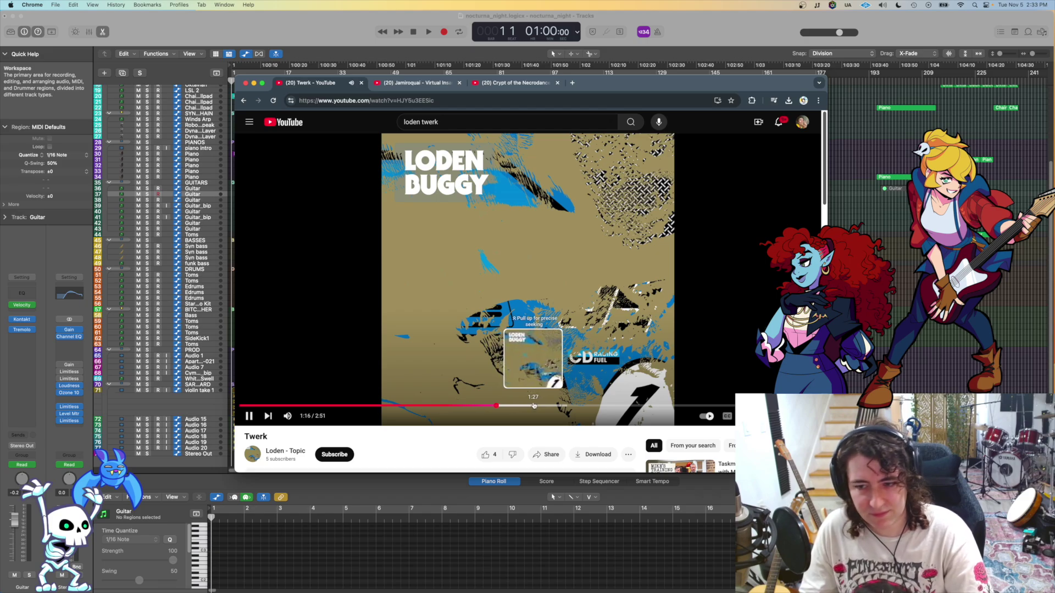
left_click(477, 307)
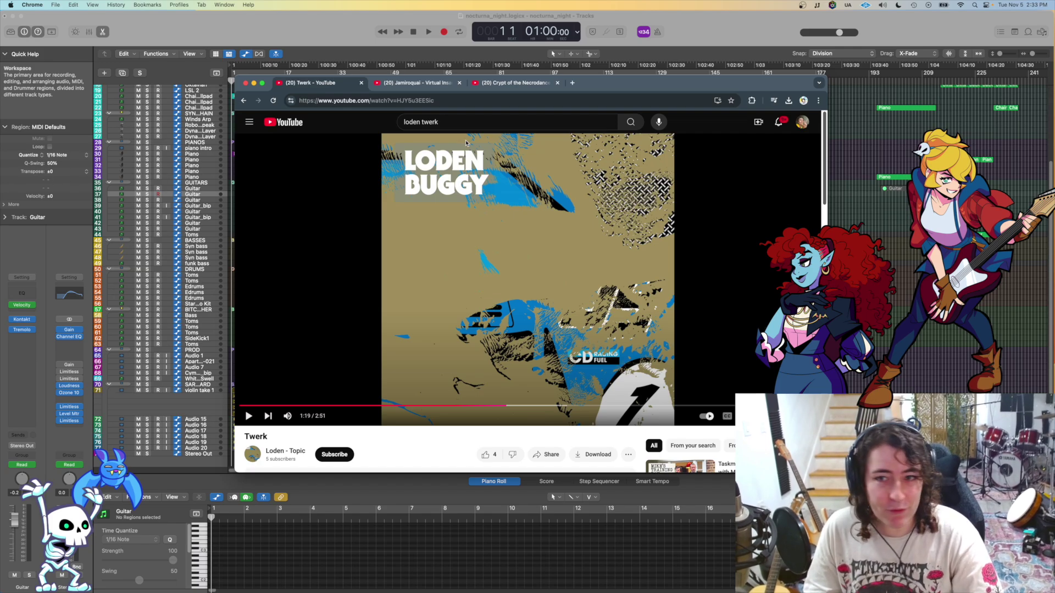
Step: Play Jamiroquai's "Virtual Insanity" video from the beginning and pause it after the opening verse excerpt
left_click(418, 83)
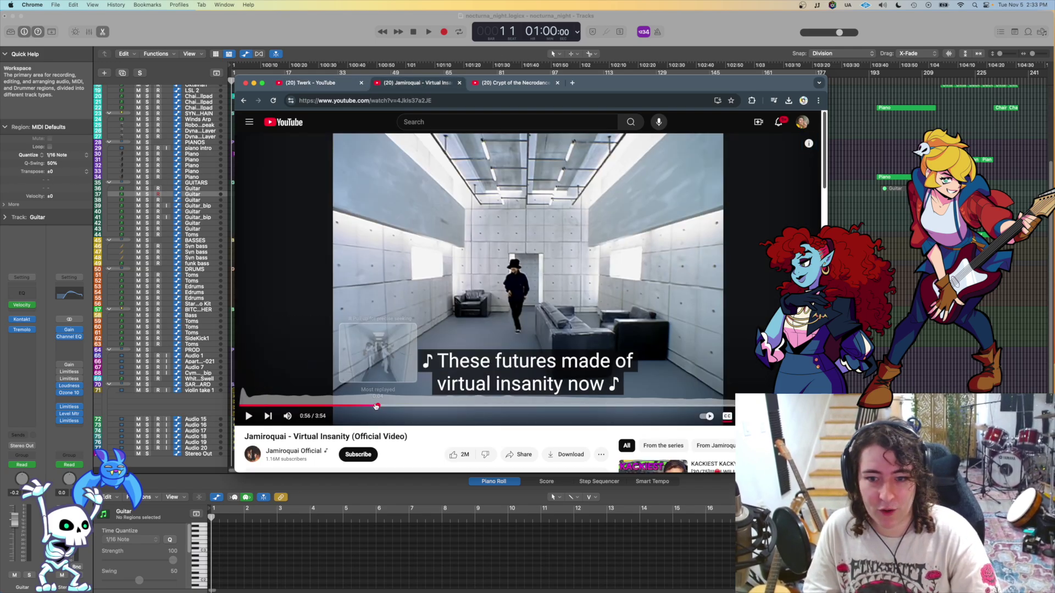
key("0")
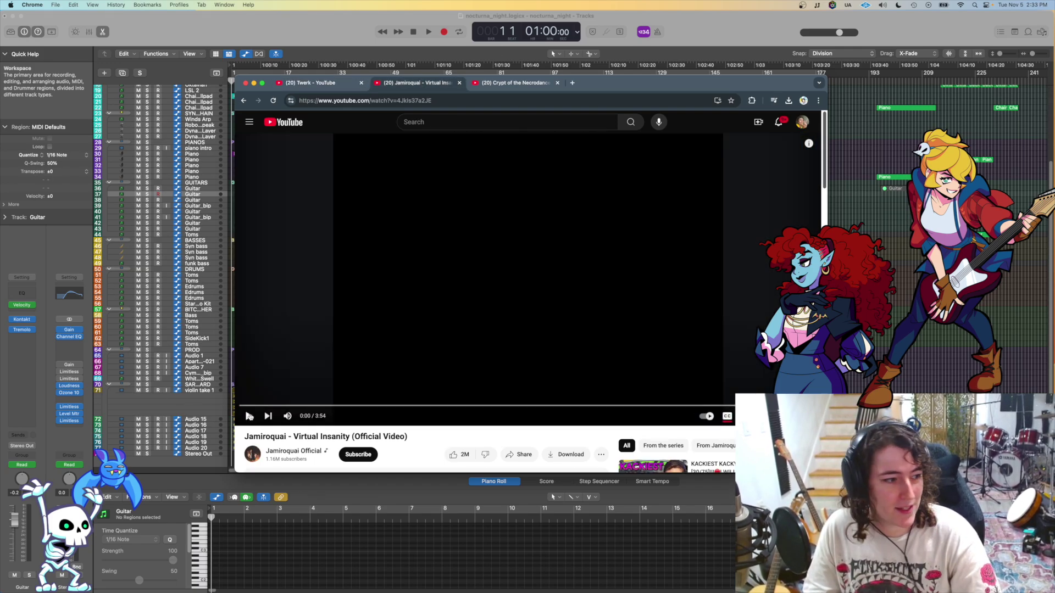
left_click(249, 416)
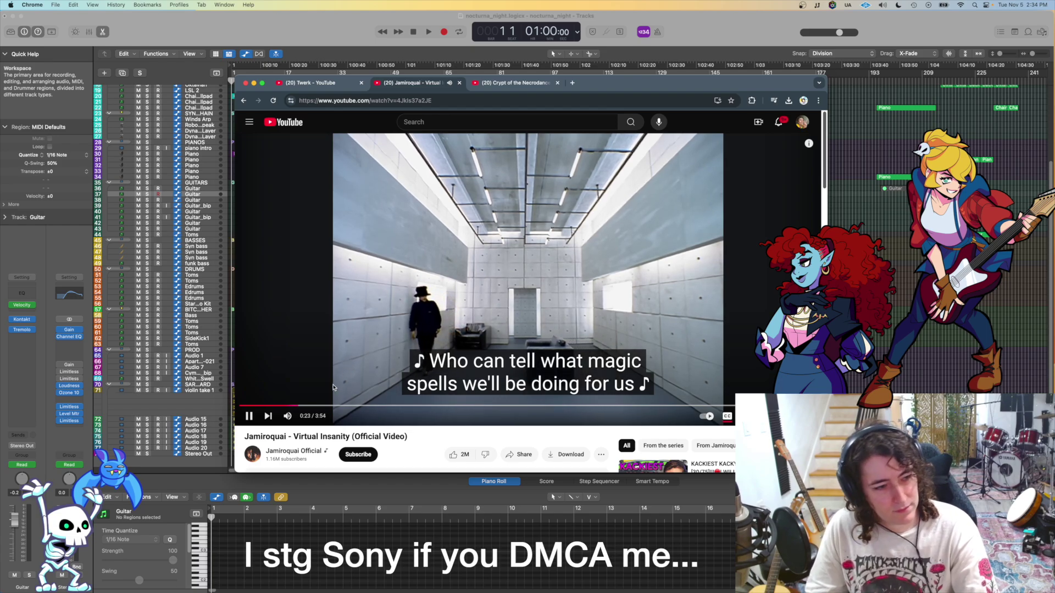
left_click(250, 418)
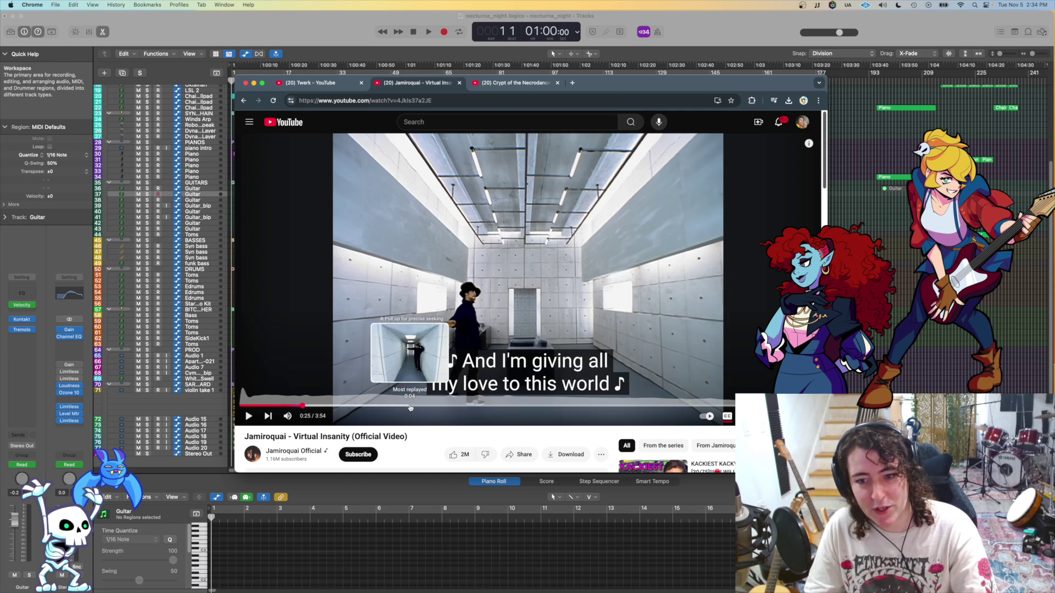
Step: Skip "Virtual Insanity" ahead to its most replayed part, listen to that passage, and pause it
left_click(409, 406)
left_click(248, 416)
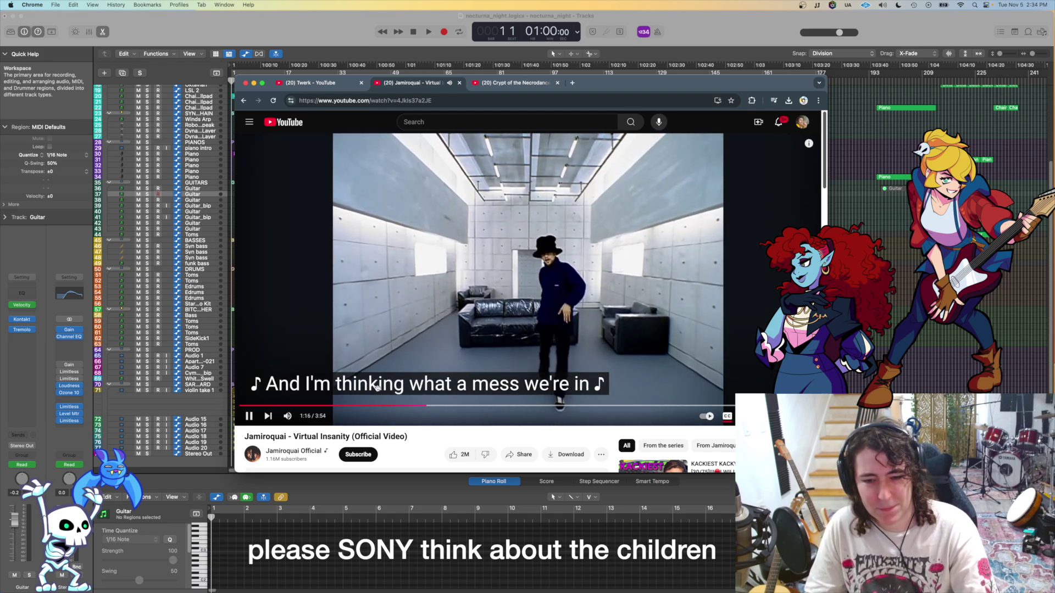
left_click(346, 380)
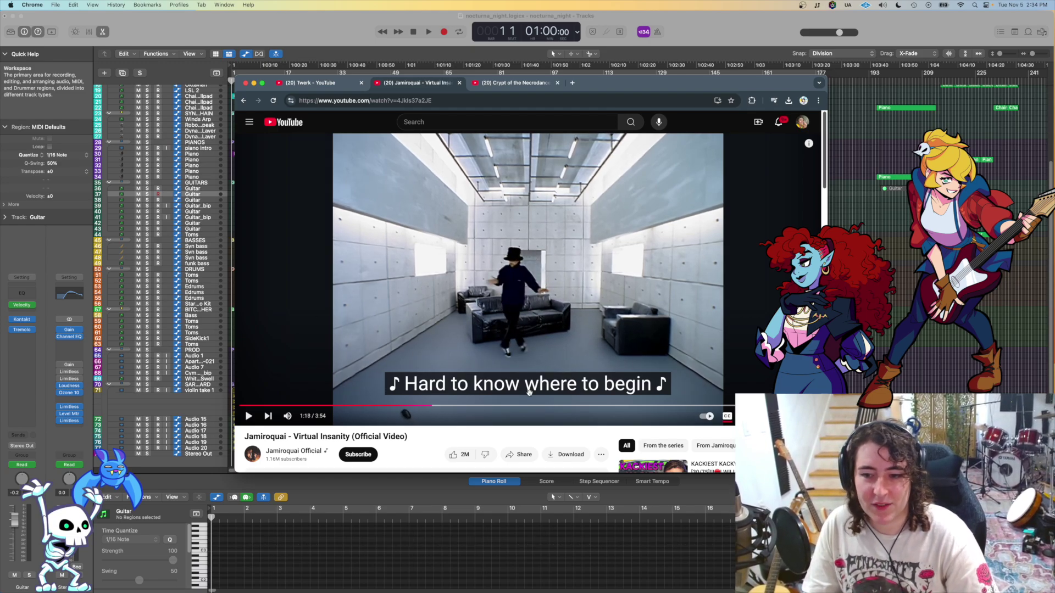
Step: Listen to part of the Crypt of the Necrodancer track "Mausoleum Mash (1-3)" and return to the Logic Pro project
left_click(522, 85)
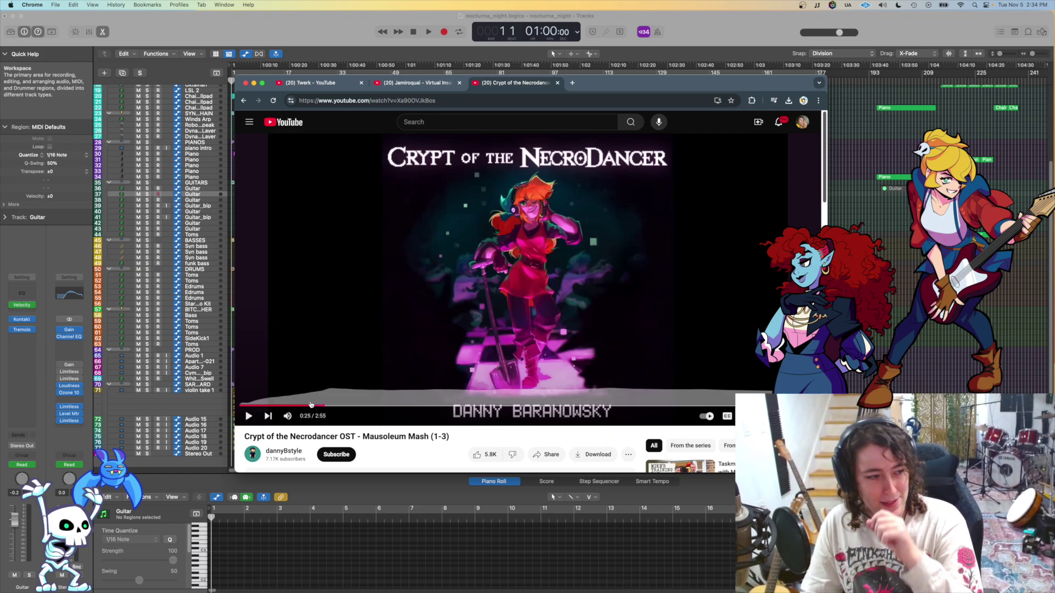
left_click(306, 409)
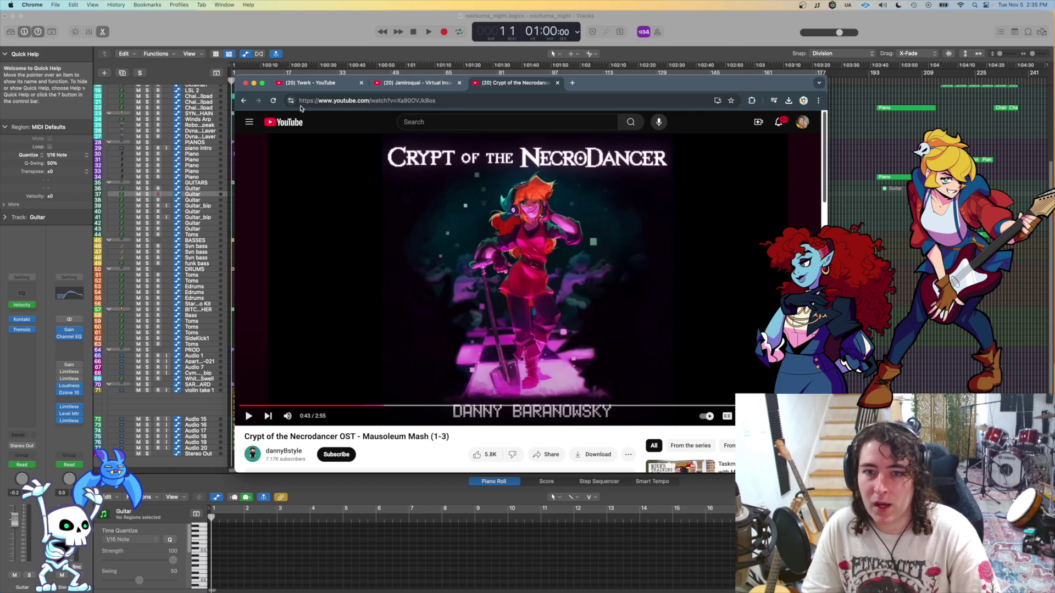
left_click(256, 84)
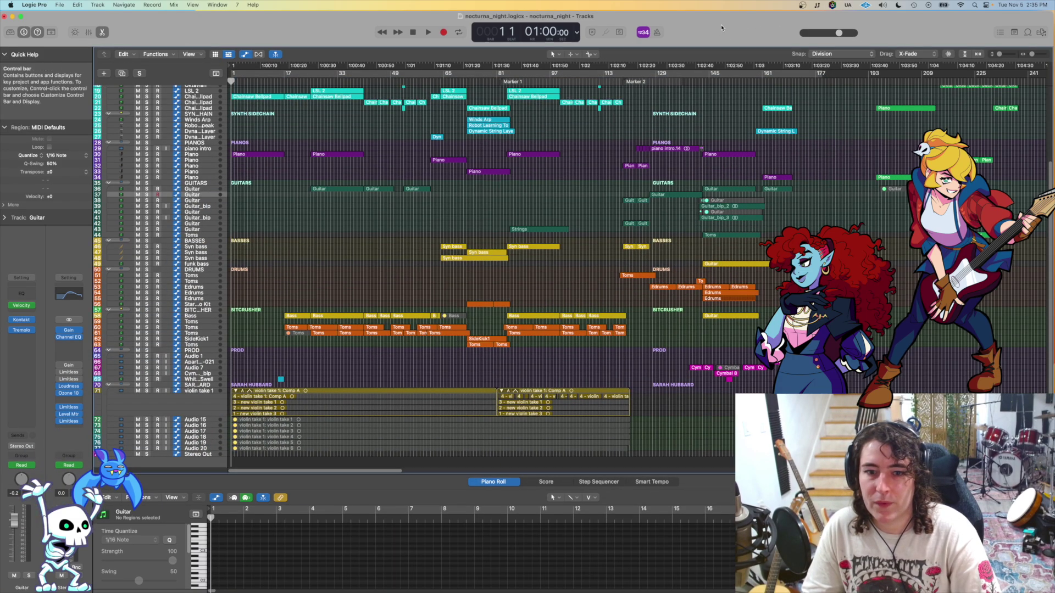
Step: Show the notes of the first Chainsaw Bellpad region in an enlarged Piano Roll
scroll(263, 241, "up", 5)
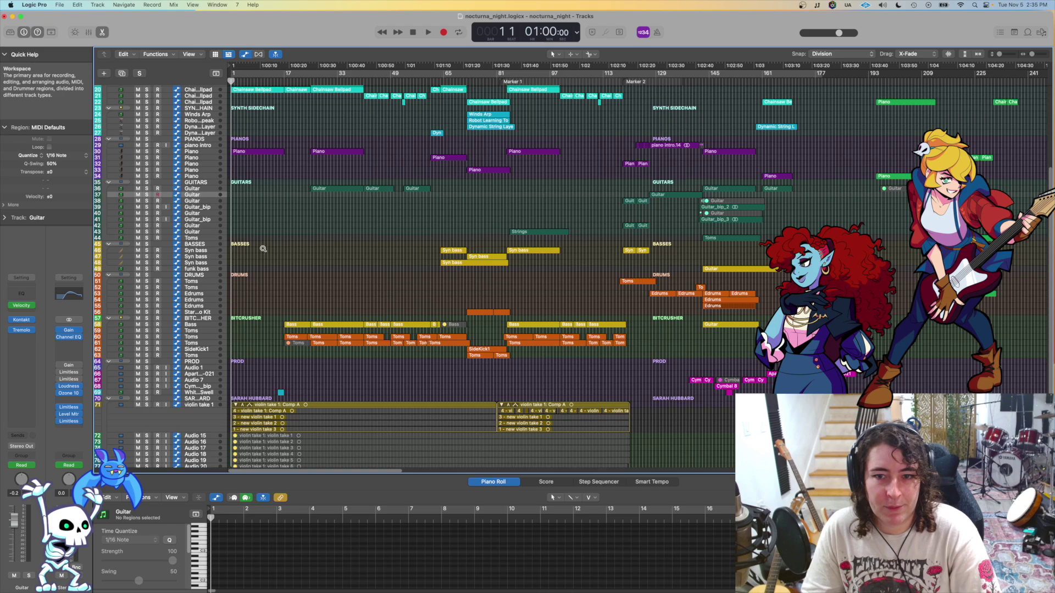
scroll(308, 279, "up", 5)
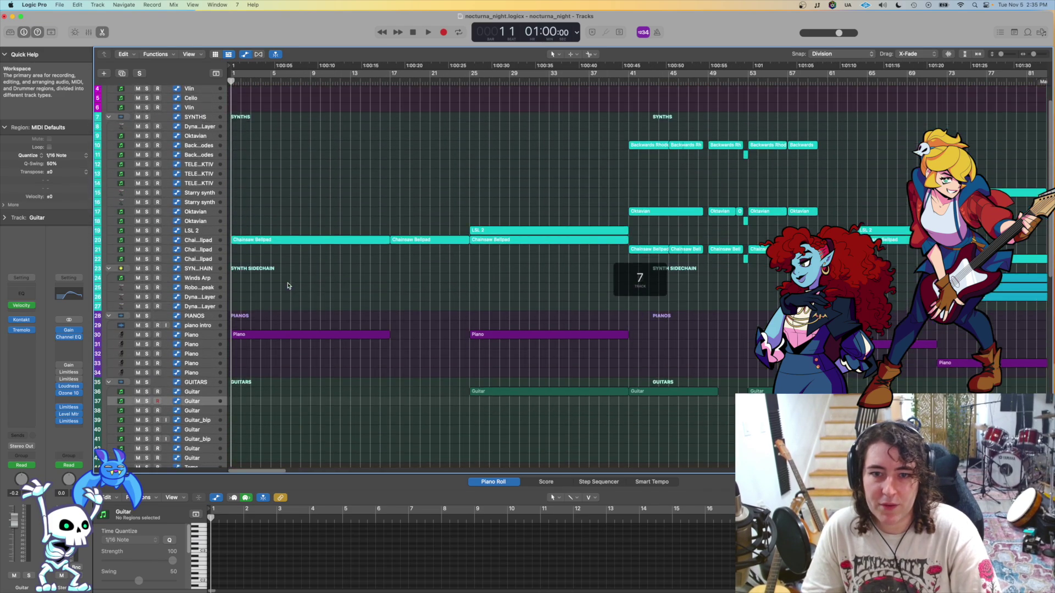
scroll(250, 256, "up", 3)
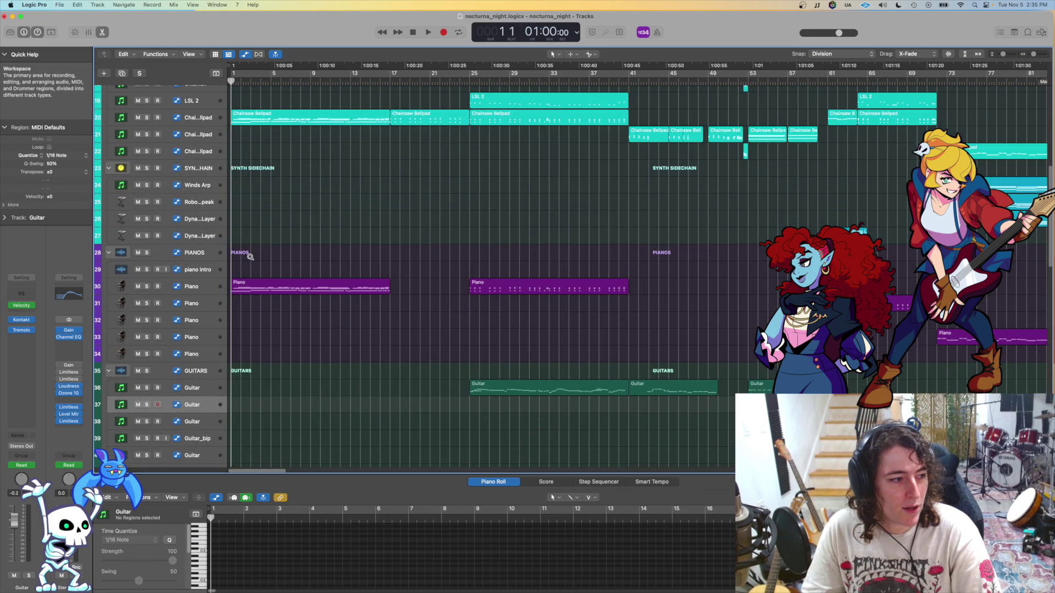
left_click(264, 120)
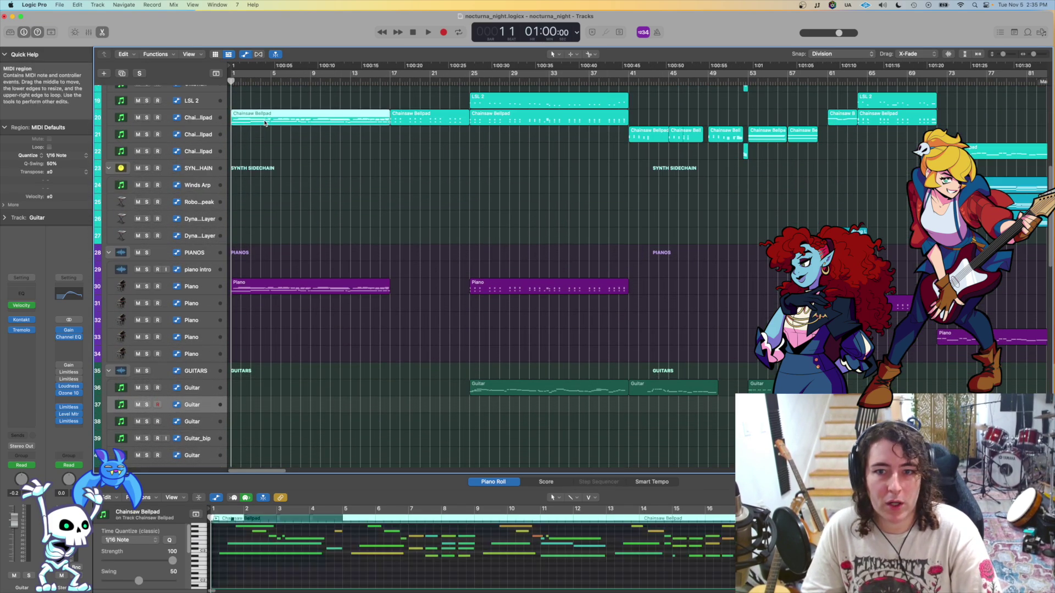
double_click(468, 473)
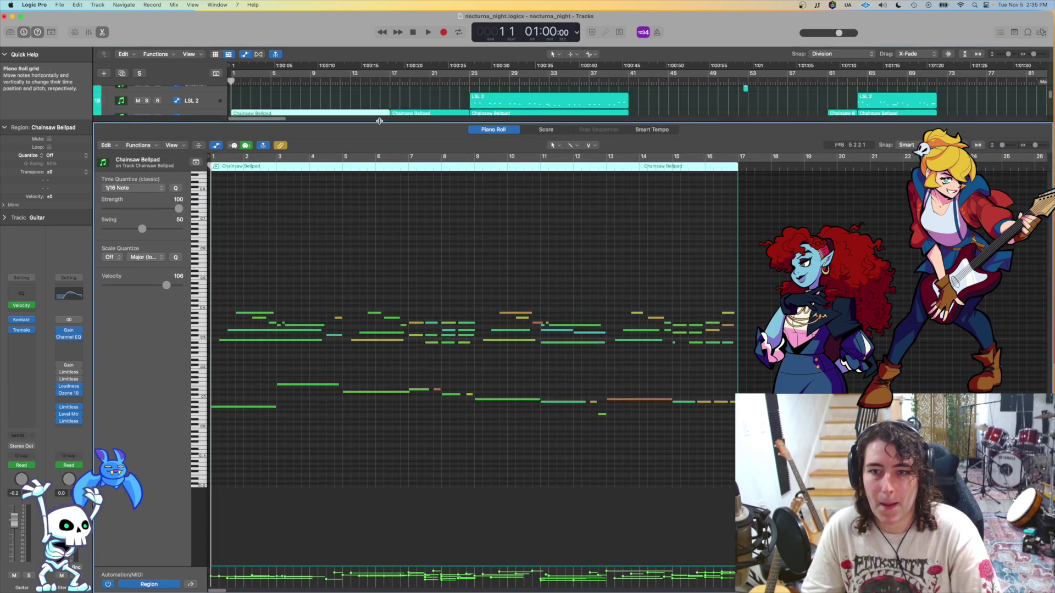
Step: Solo Piano track 30 with its opening region shown in the Piano Roll and start playback
left_click_drag(380, 124, 380, 296)
scroll(329, 192, "down", 2)
left_click(145, 245)
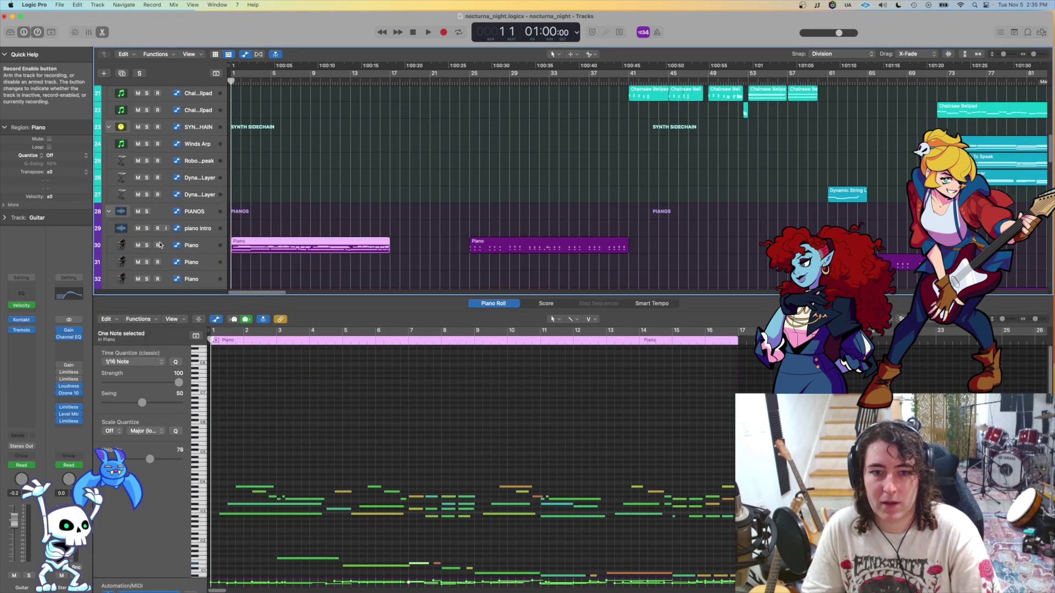
key("space")
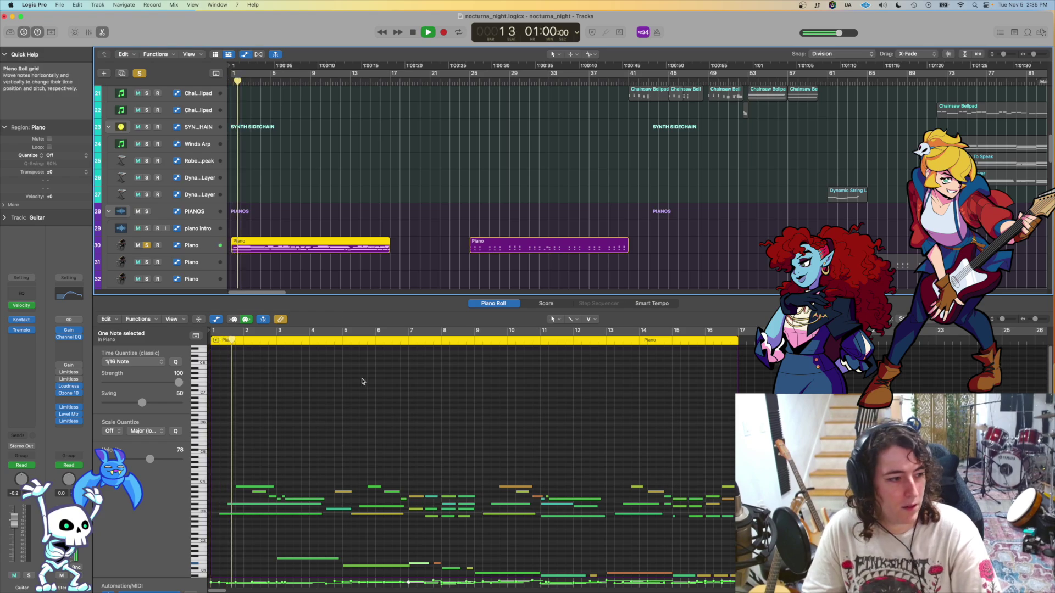
Step: Enlarge the Piano Roll to follow the opening piano notes through the whole region, and stop playback
scroll(357, 483, "up", 1)
left_click_drag(361, 295, 362, 93)
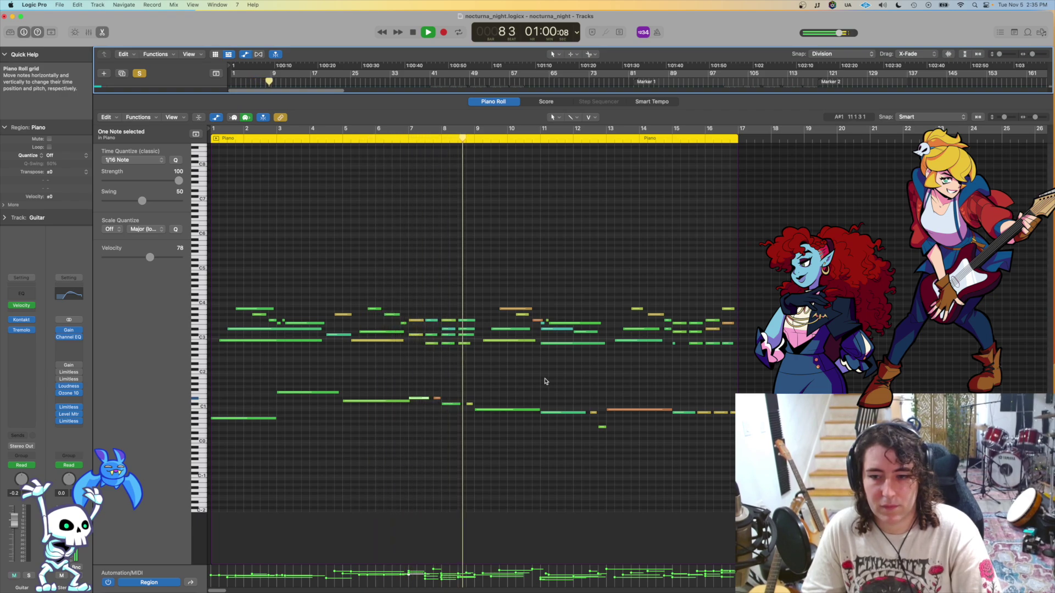
left_click(529, 366, "ctrl+alt")
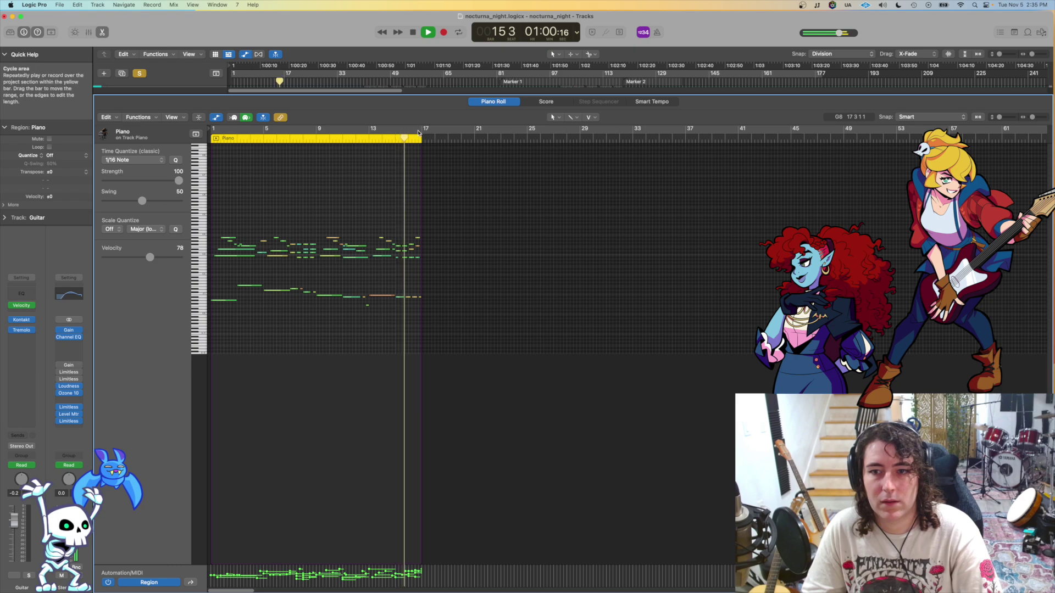
key("space")
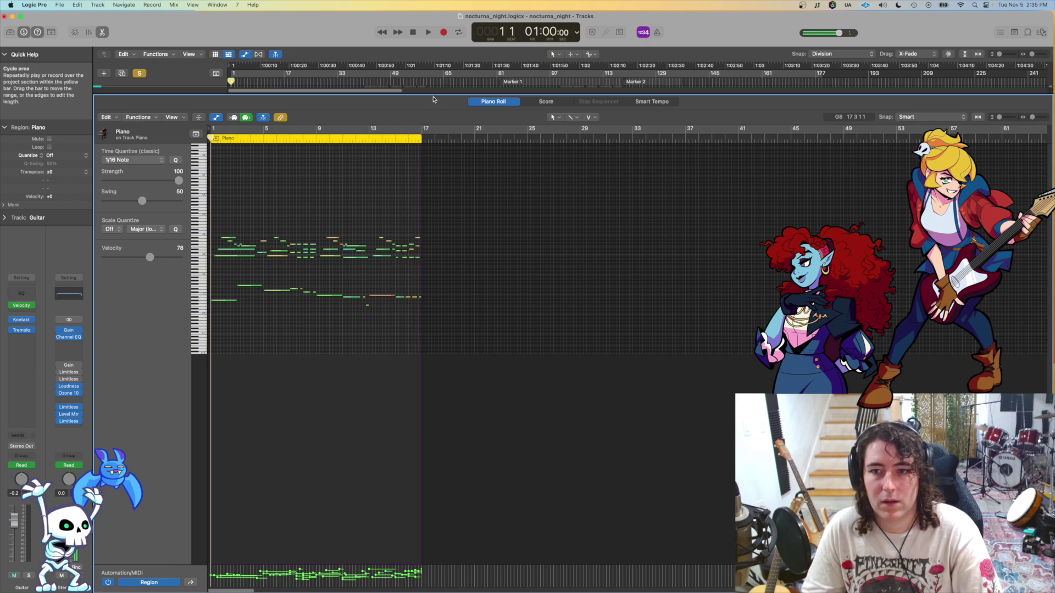
Step: Reduce the Piano Roll's height to reveal the arrangement, and select the soloed Piano track with all its regions
left_click_drag(433, 97, 433, 333)
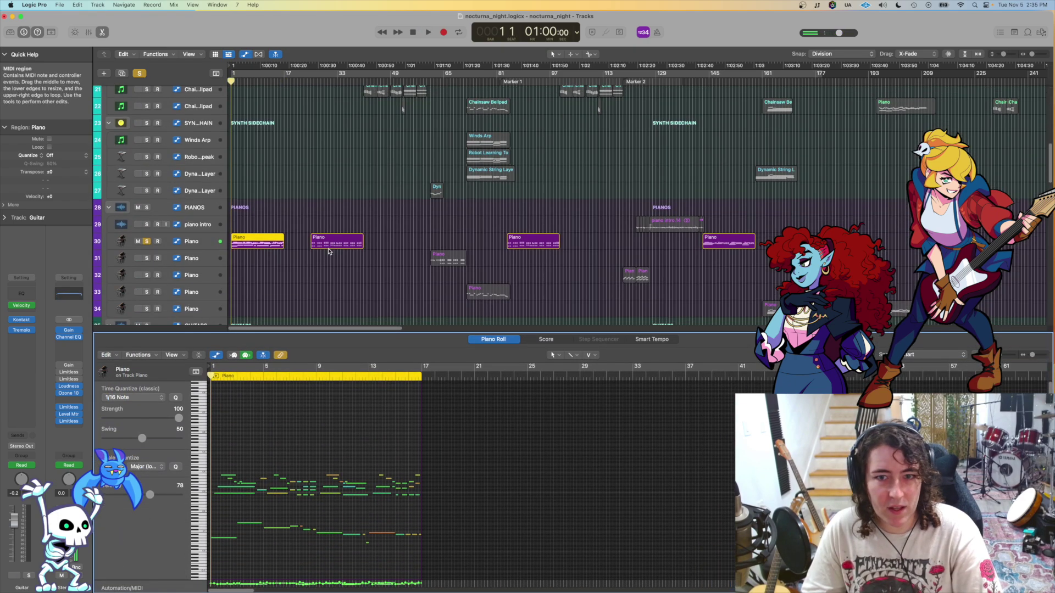
key("super+Up")
key("super+Up")
left_click(191, 304)
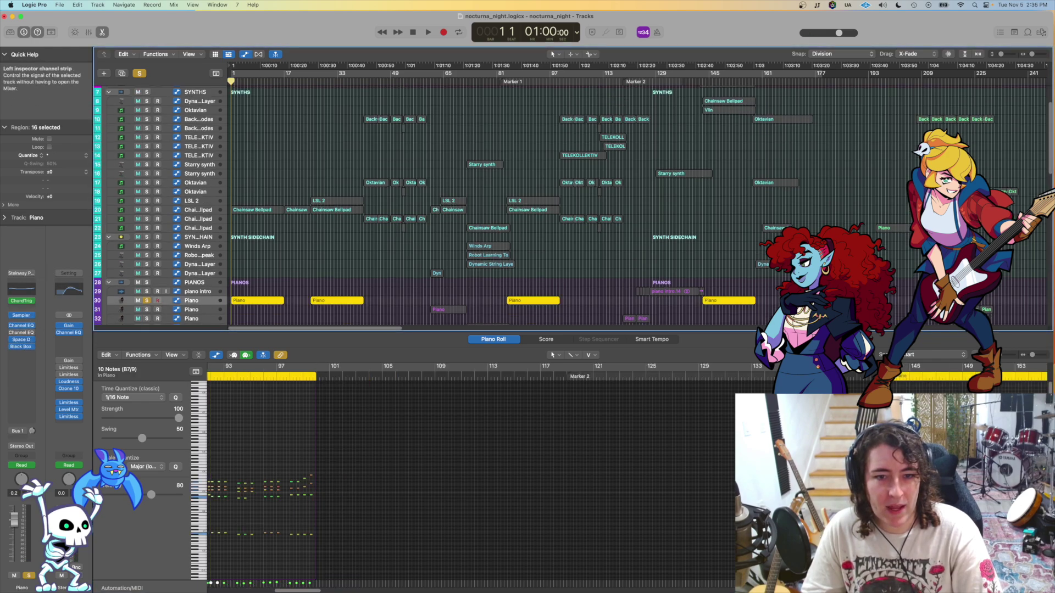
Step: Open the Channel EQ on the Stereo Out and play the opening piano part to inspect its filtering
left_click(70, 291)
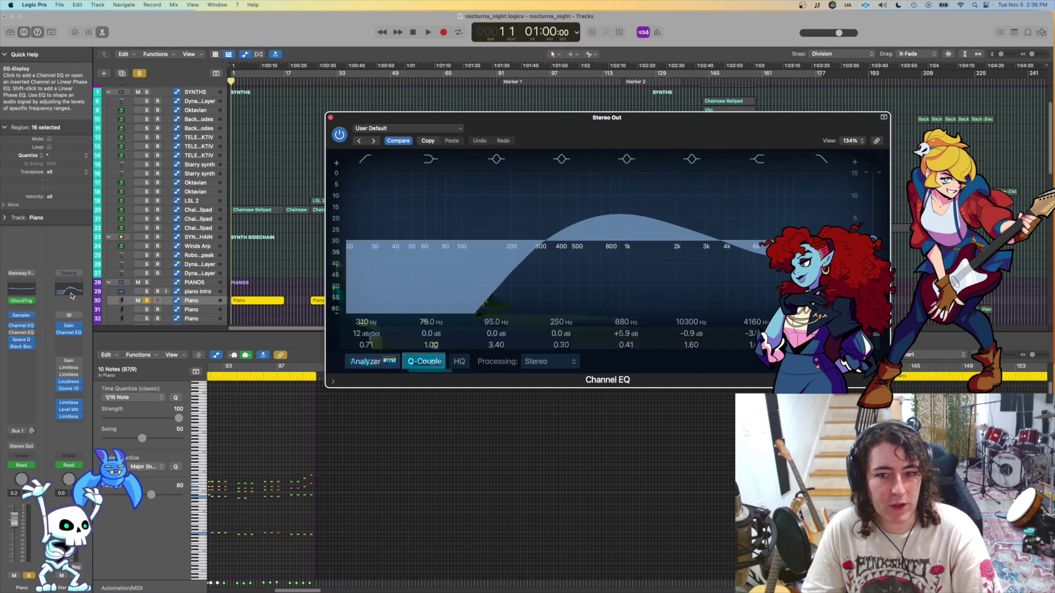
key("space")
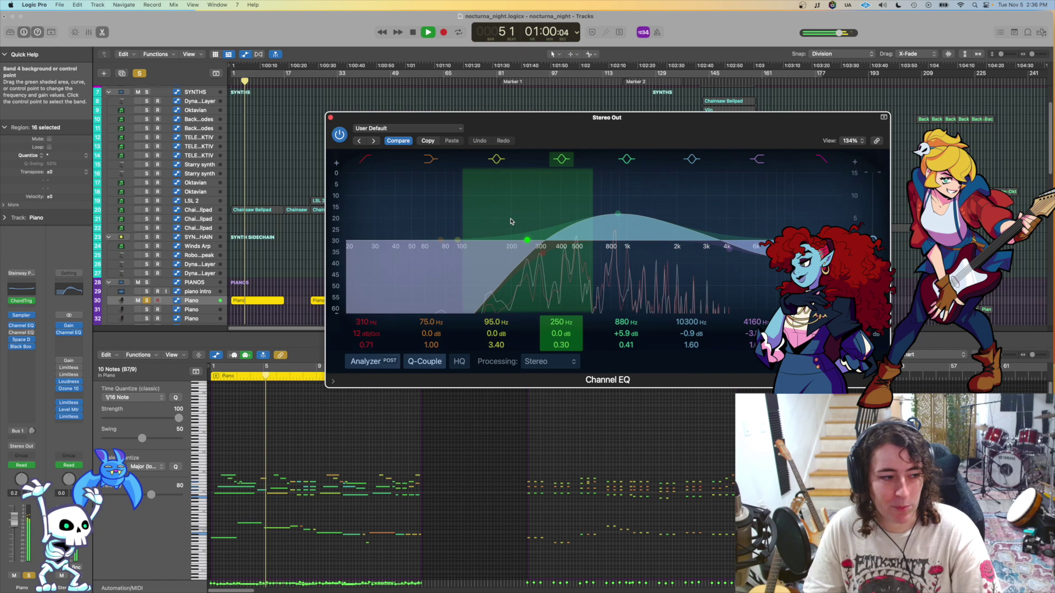
key("space")
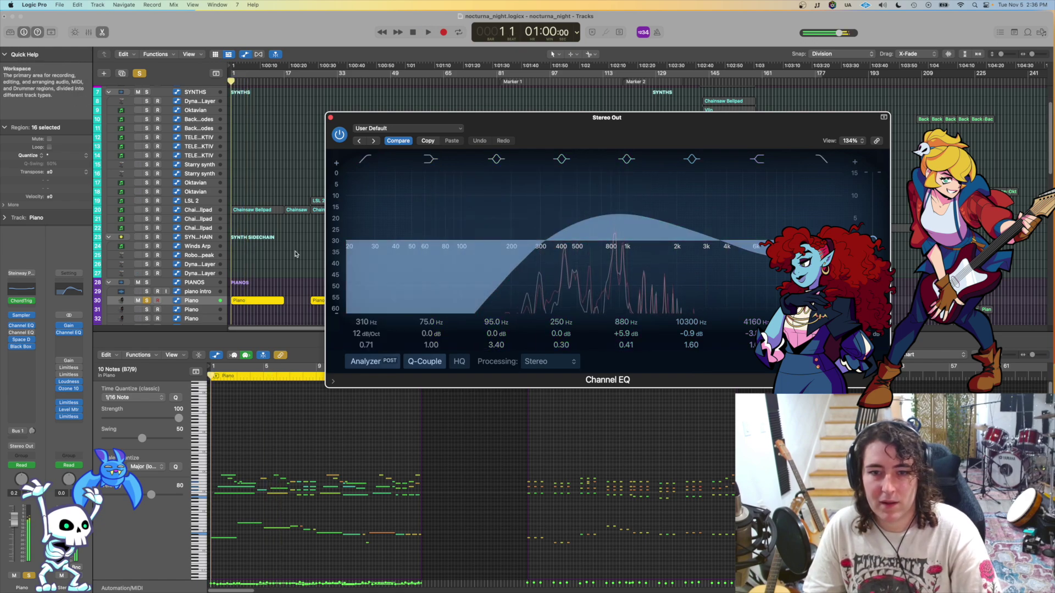
Step: Solo Chainsaw Bellpad track 20 in place of the Piano and play its opening region with the tracks enlarged
left_click(147, 209)
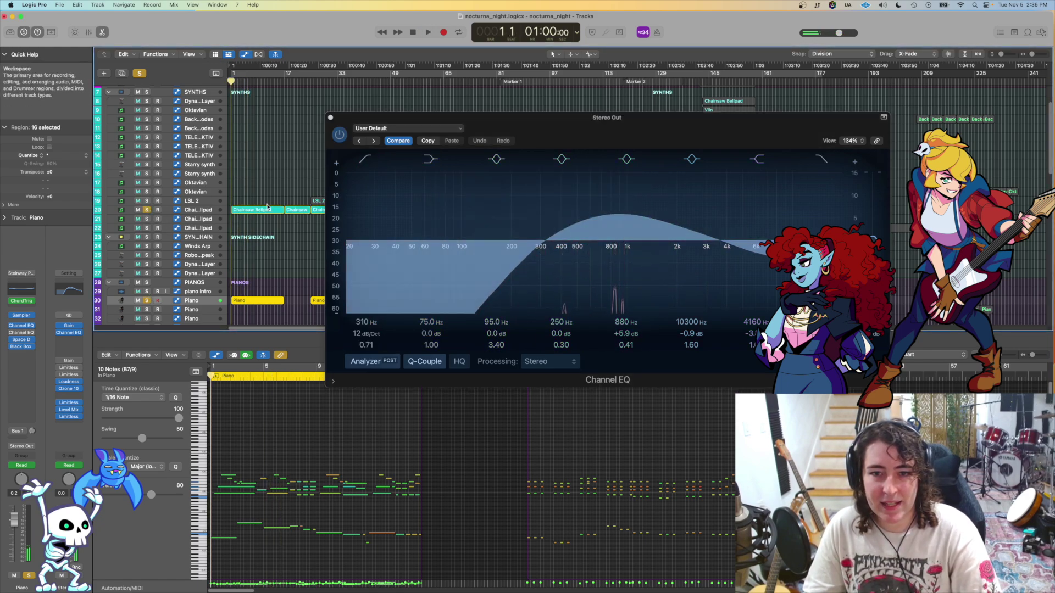
key("space")
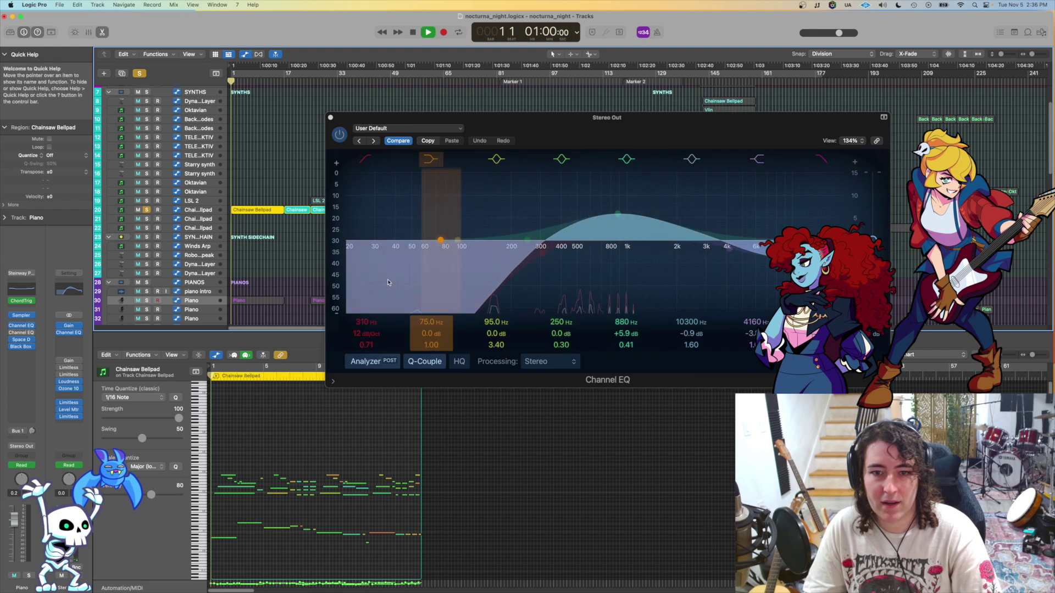
key("super+Down")
key("super+Down")
key("super+Down")
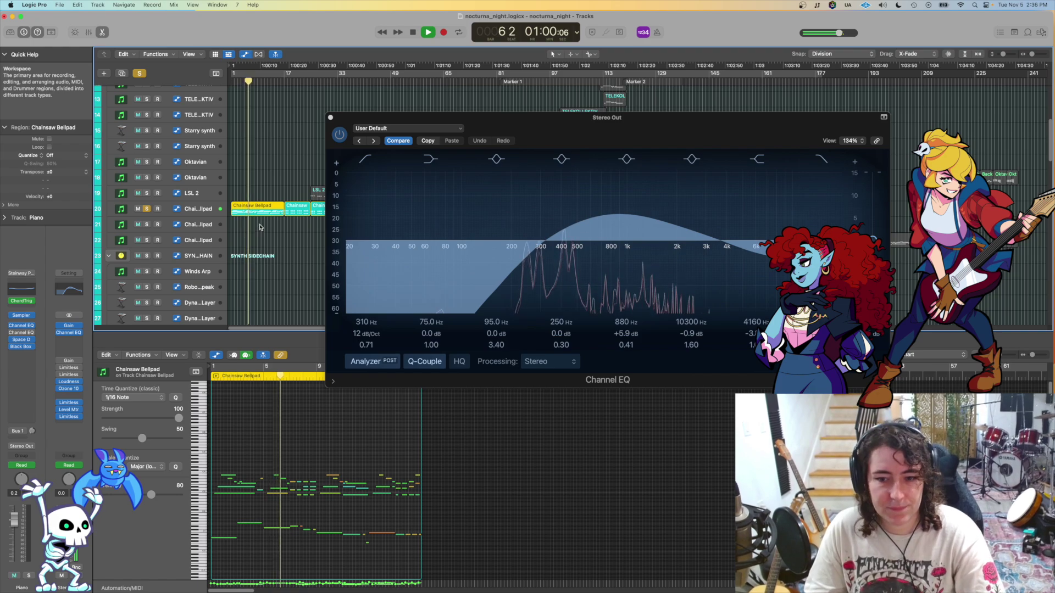
key("super+Right")
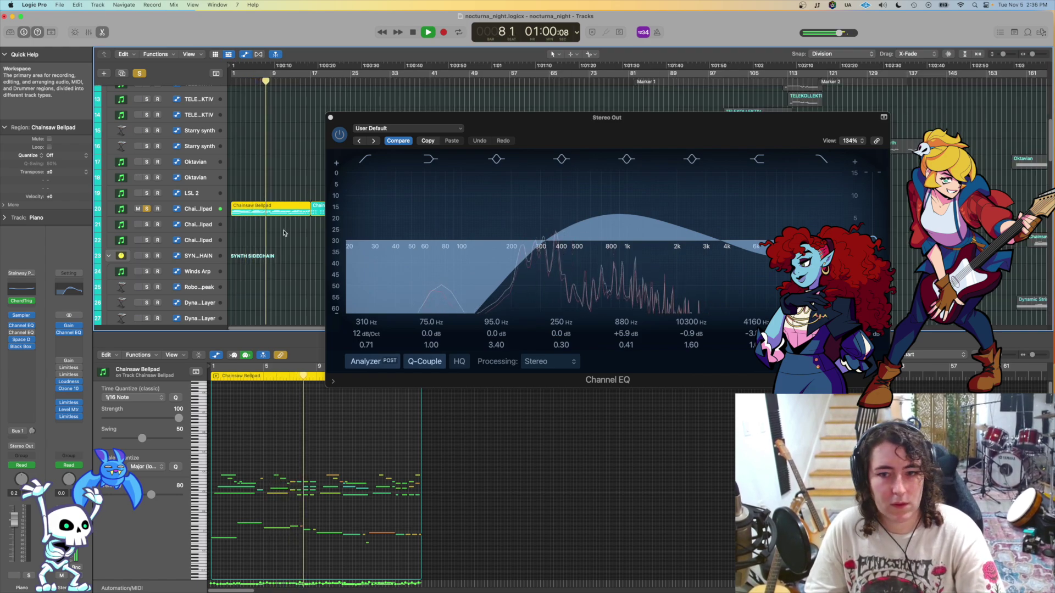
Step: Move the Stereo Out EQ window aside, solo Piano track 30 alongside the Chainsaw Bellpad while playing, and stop playback
left_click_drag(462, 117, 597, 79)
scroll(164, 263, "down", 3)
left_click(158, 305)
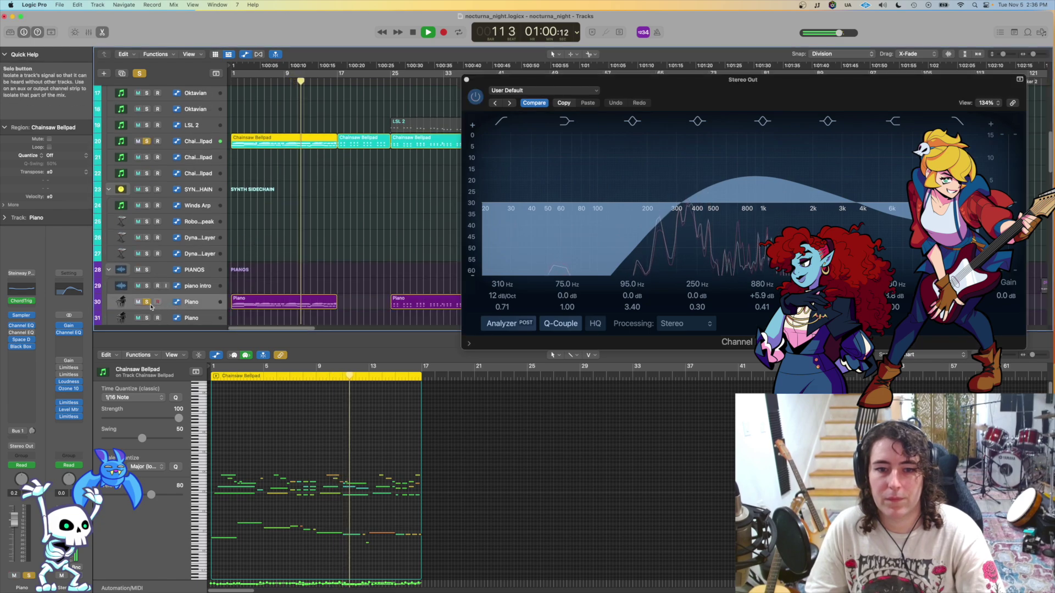
scroll(343, 222, "down", 2)
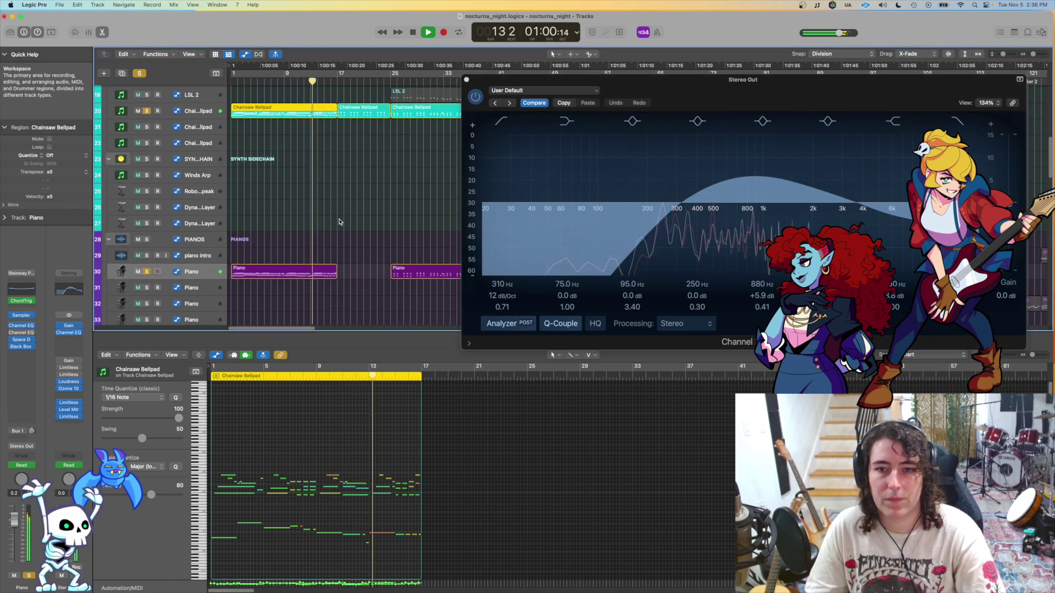
key("space")
scroll(330, 223, "up", 2)
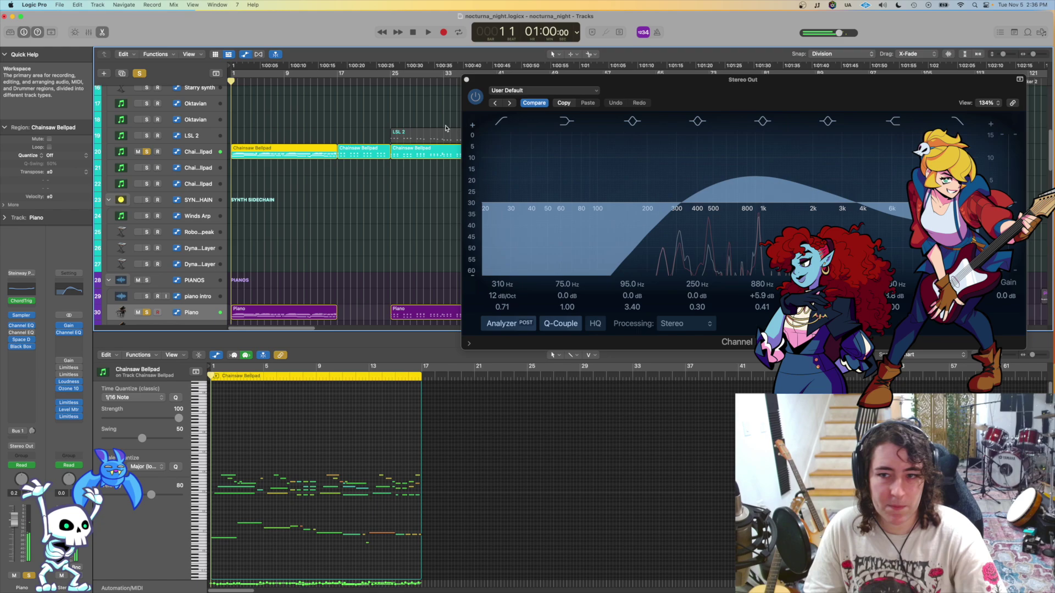
Step: Hide the EQ window and shrink the Piano Roll to survey all tracks of the arrangement
key("v")
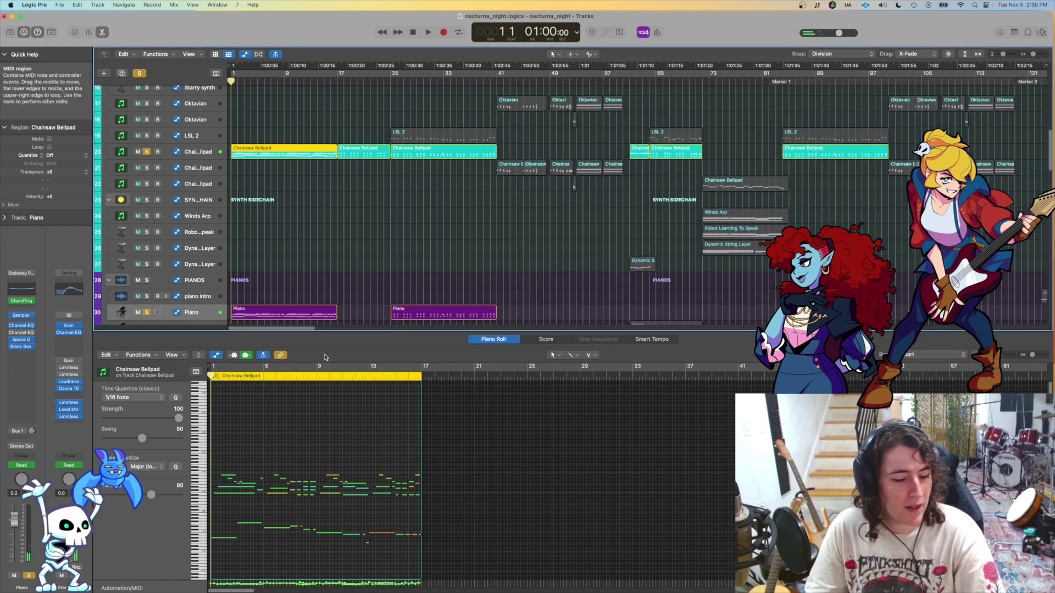
left_click_drag(340, 331, 341, 494)
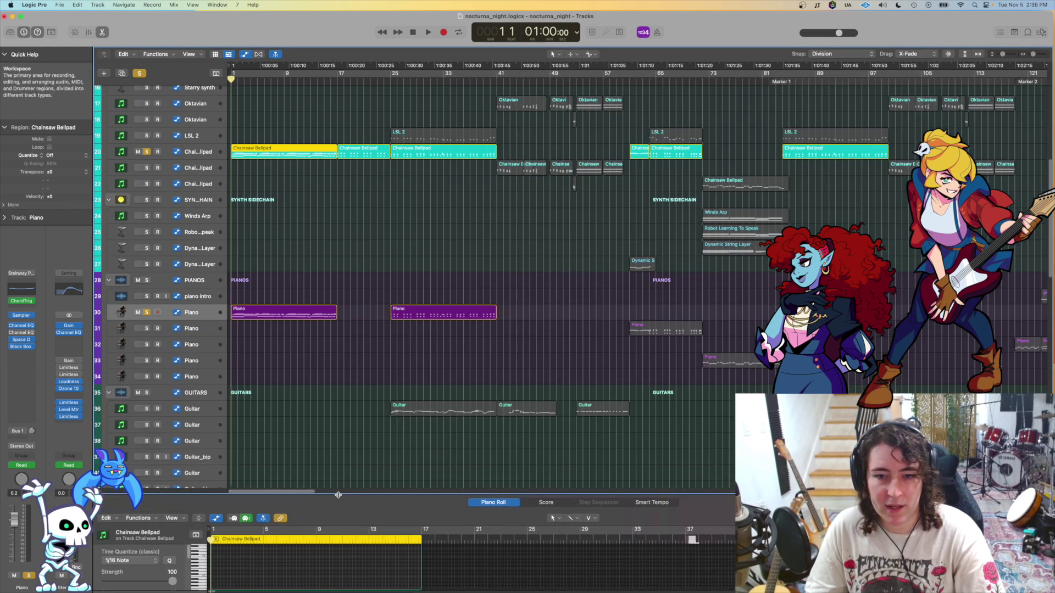
key("super+Up")
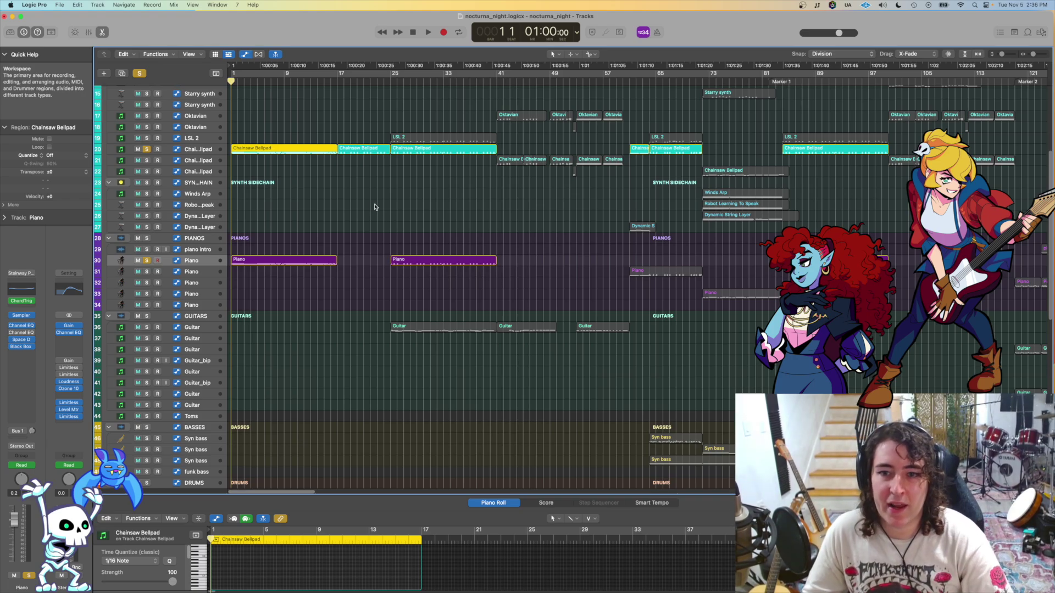
scroll(375, 207, "down", 5)
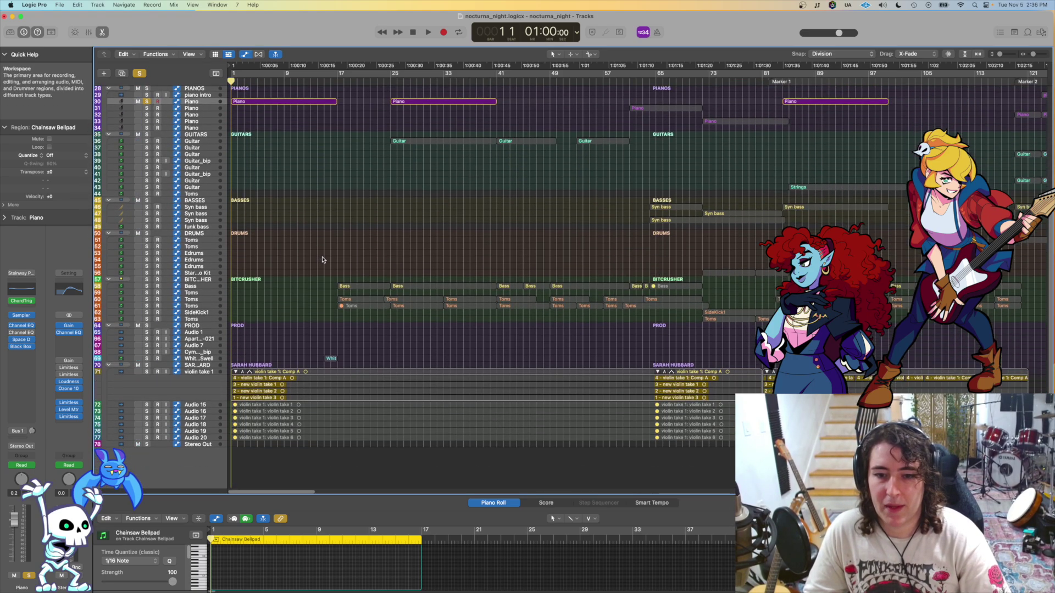
scroll(324, 258, "up", 6)
Step: Place the playhead in bar 16, clear all solos and play the full arrangement from there
left_click(335, 75)
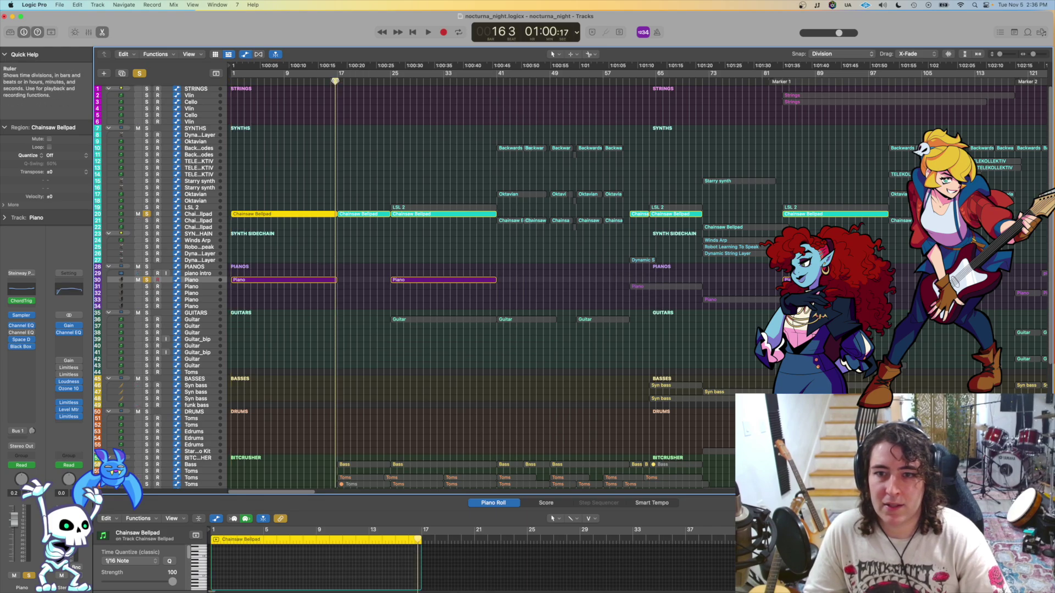
scroll(159, 231, "up", 5)
left_click(159, 231)
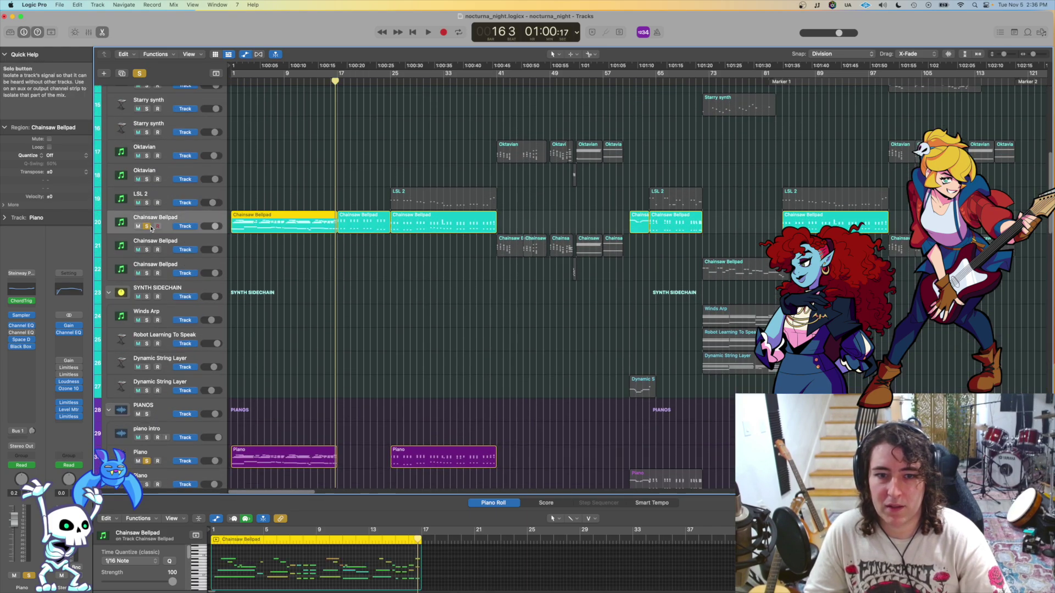
key("ctrl+alt+super+s")
scroll(348, 219, "down", 3)
scroll(348, 219, "down", 2)
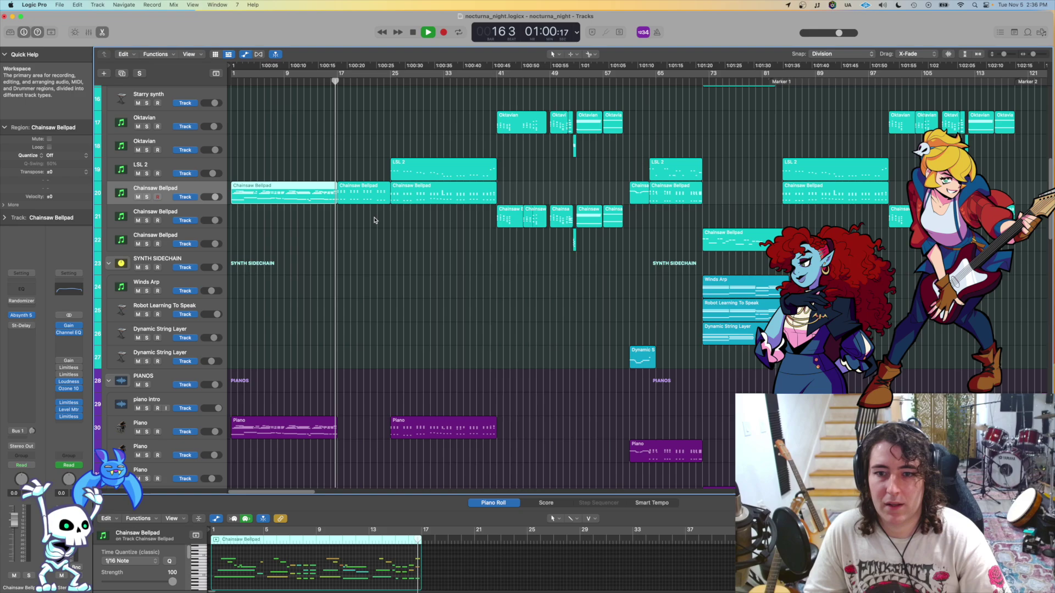
key("space")
Step: Solo Bass track 58 in the BITCRUSHER group during playback to hear its line alone
scroll(359, 155, "down", 4)
scroll(357, 157, "down", 4)
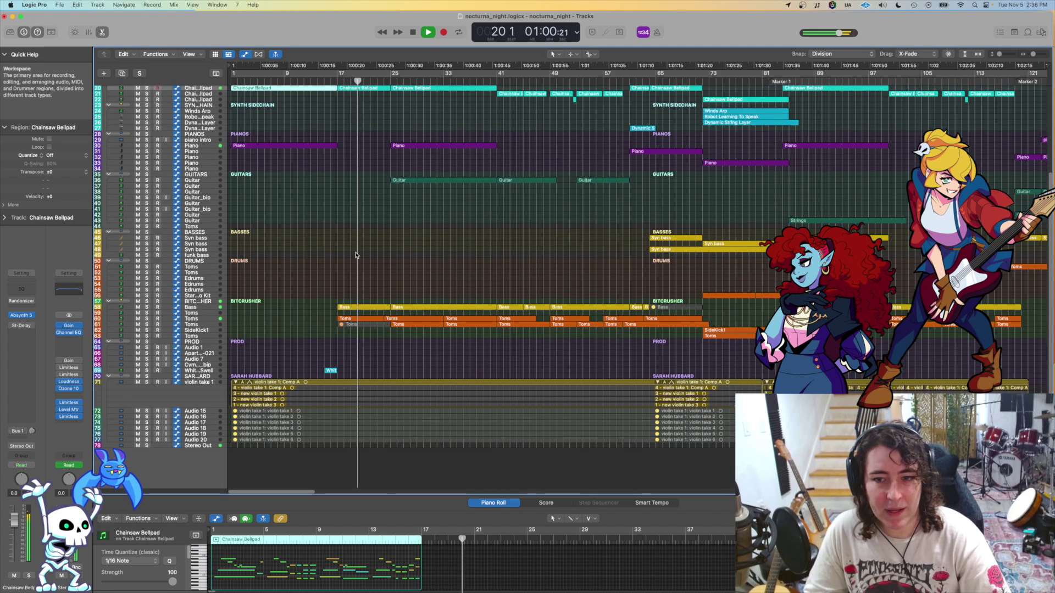
left_click(147, 307)
scroll(405, 238, "up", 5)
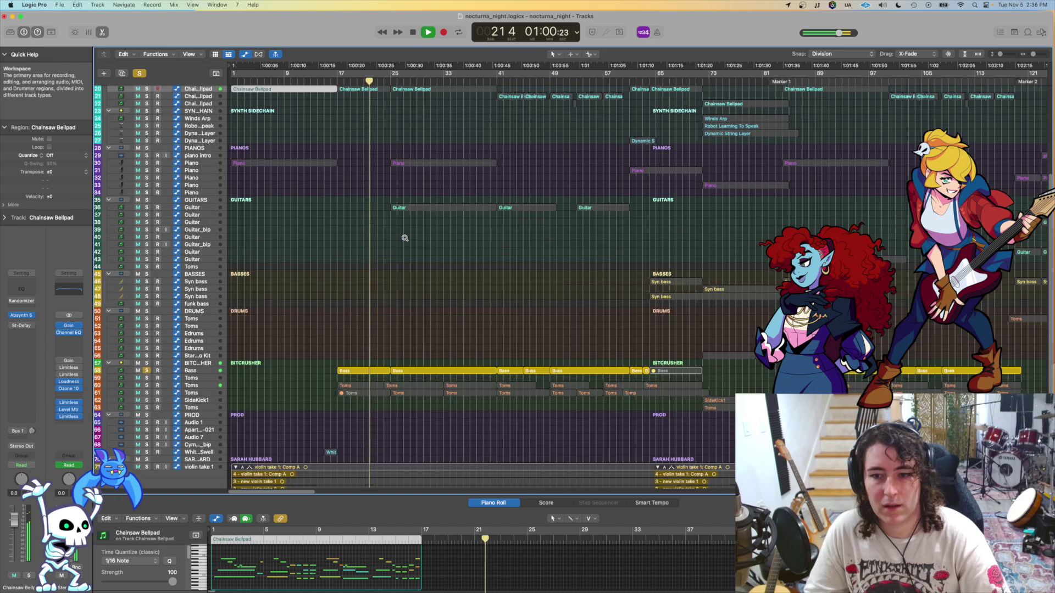
scroll(386, 242, "down", 7)
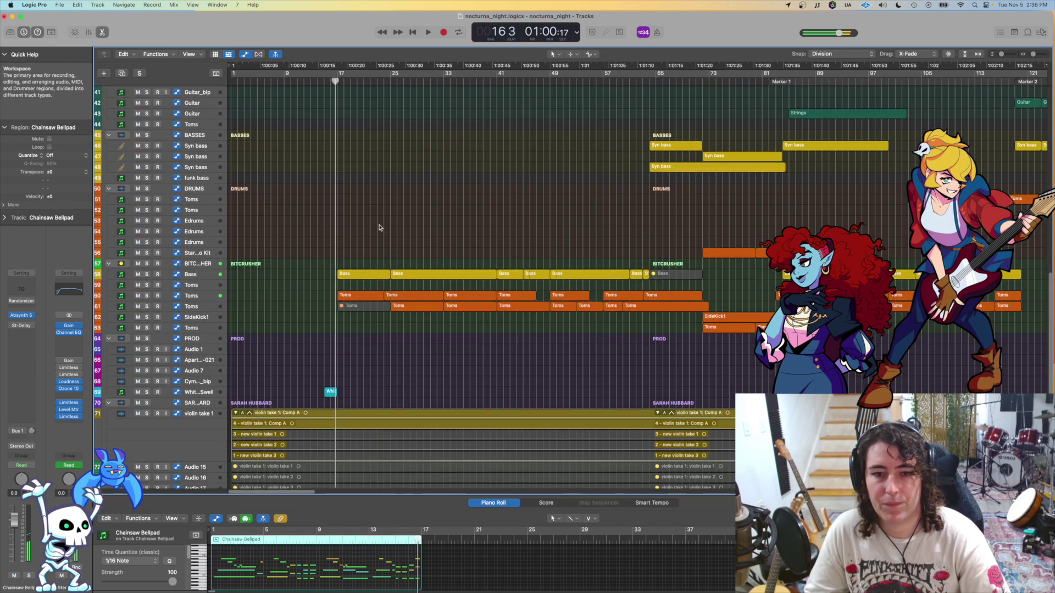
Step: Solo Bass track 58 together with Toms tracks 60 and 61, and select the BITCRUSHER group track
left_click(146, 275)
key("s")
scroll(401, 309, "down", 6)
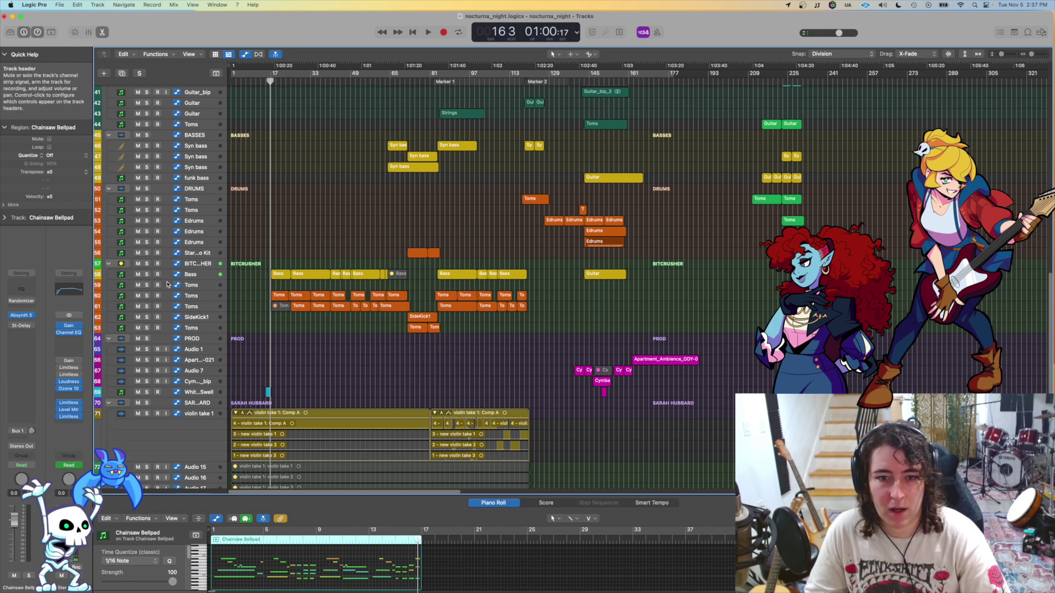
left_click_drag(147, 275, 151, 310)
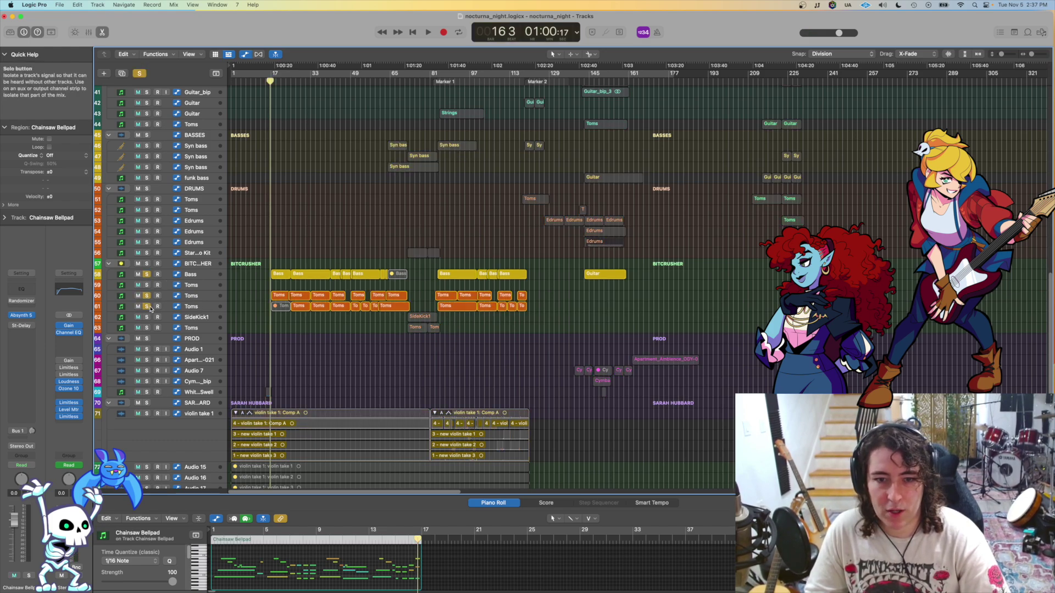
left_click(190, 264)
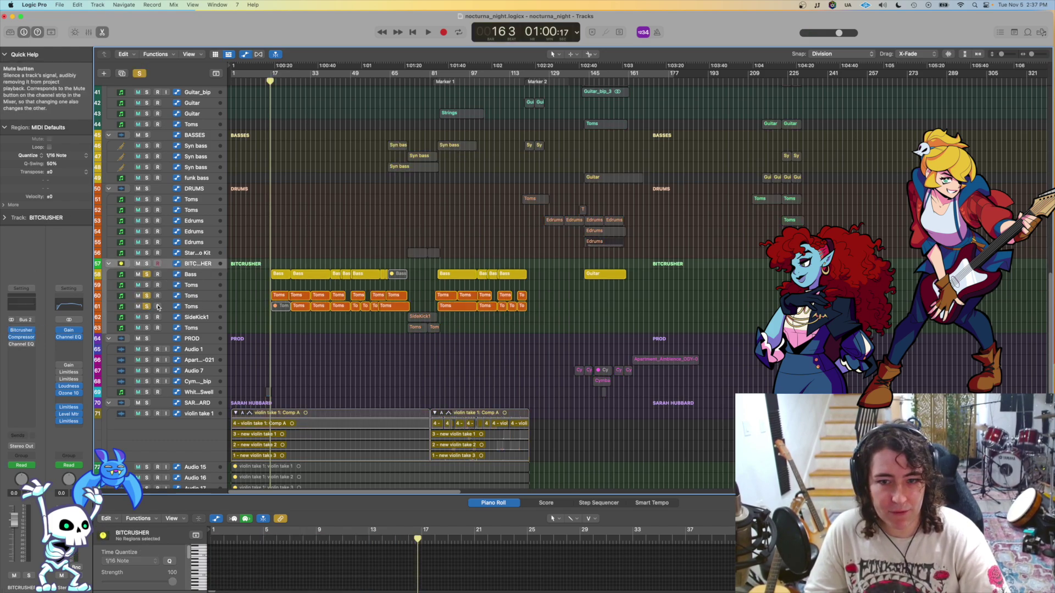
Step: Play the soloed Toms tracks from bar 16 and bring the soloed Bass track back in
key("space")
key("super+Right")
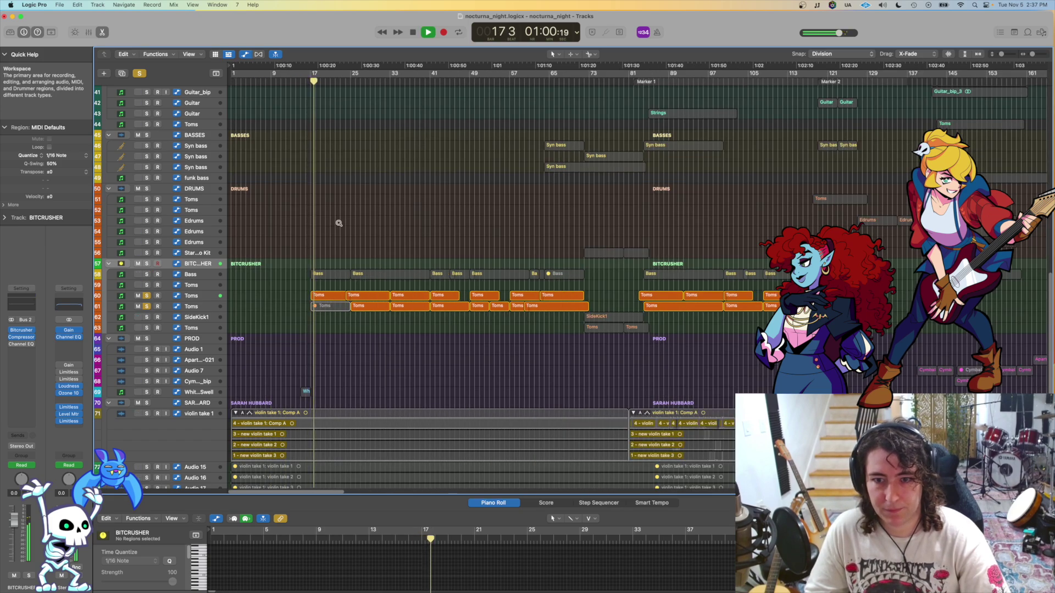
left_click(147, 274)
key("super+Down")
key("super+Down")
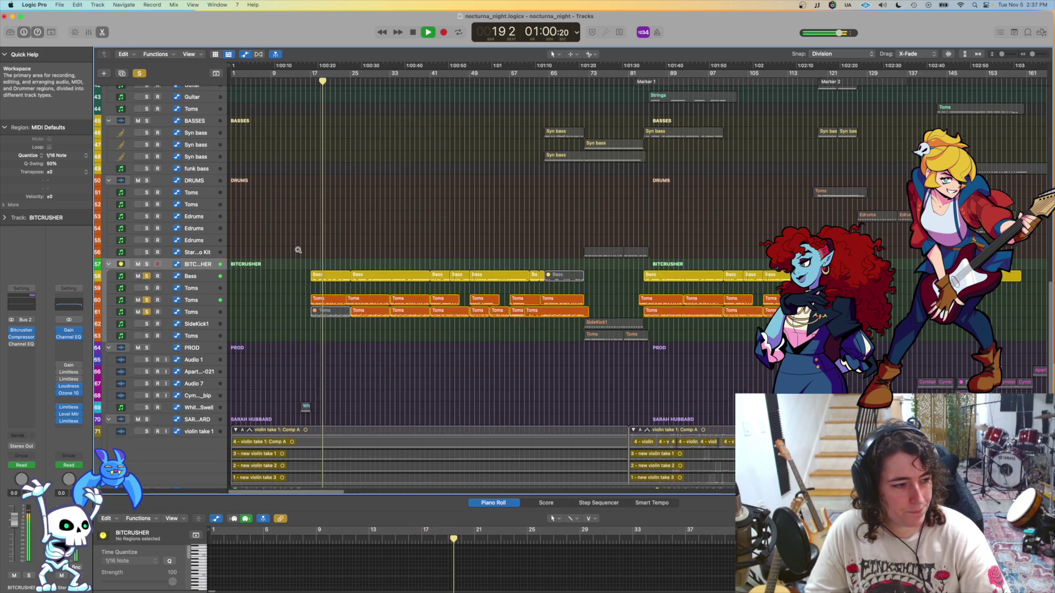
Step: Open the first Bass region in an enlarged Piano Roll, follow the notes into the second Bass region, and stop playback
key("super+Down")
key("super+Down")
double_click(339, 232)
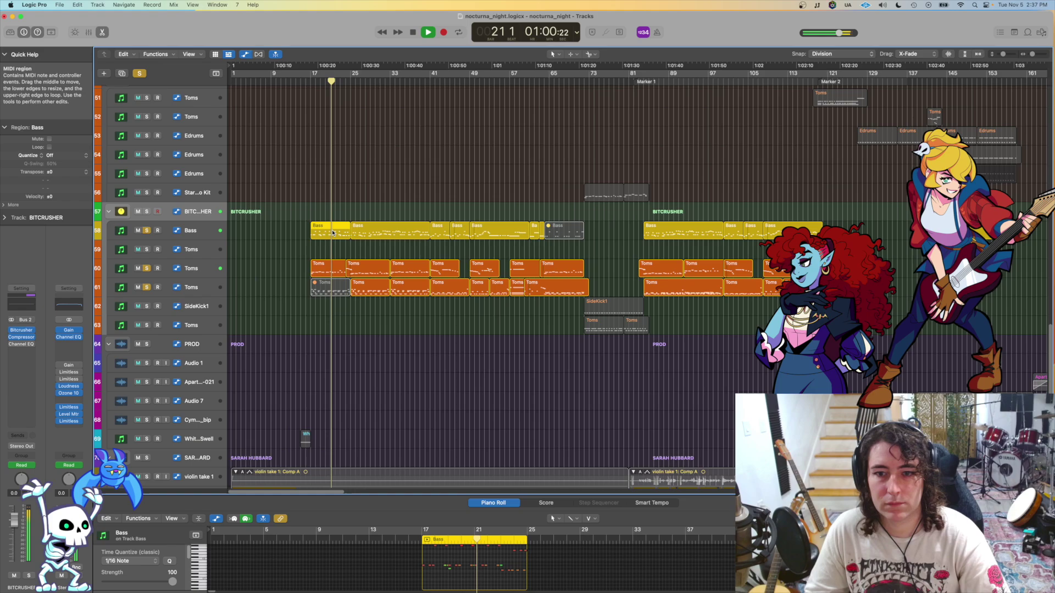
left_click_drag(504, 504, 505, 247)
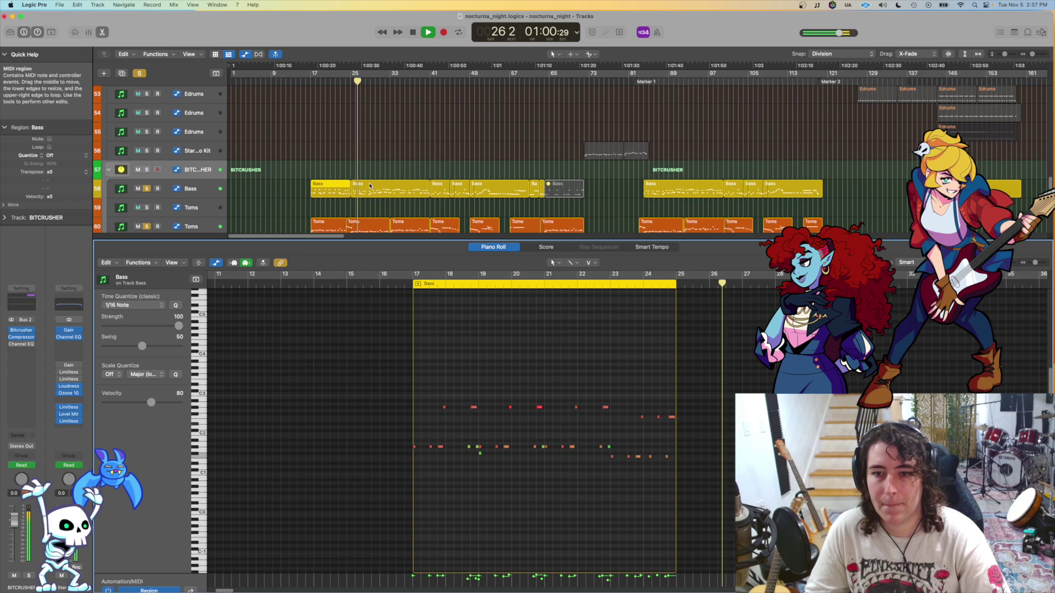
scroll(662, 372, "right", 10)
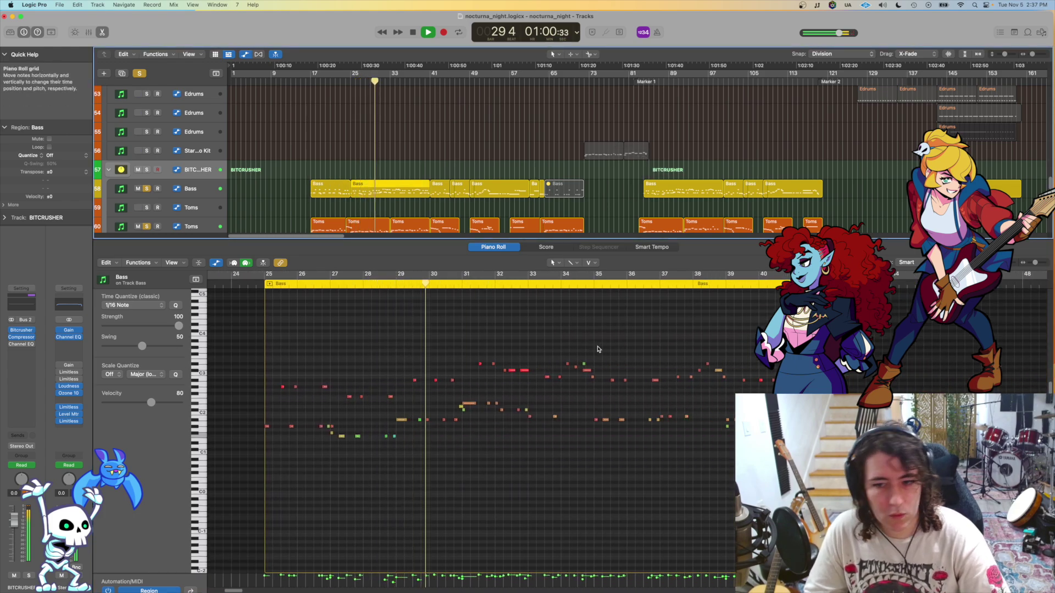
key("space")
Step: Solo the Bass track again with Toms tracks 60 and 61, and play the group from bar 16
left_click(334, 175)
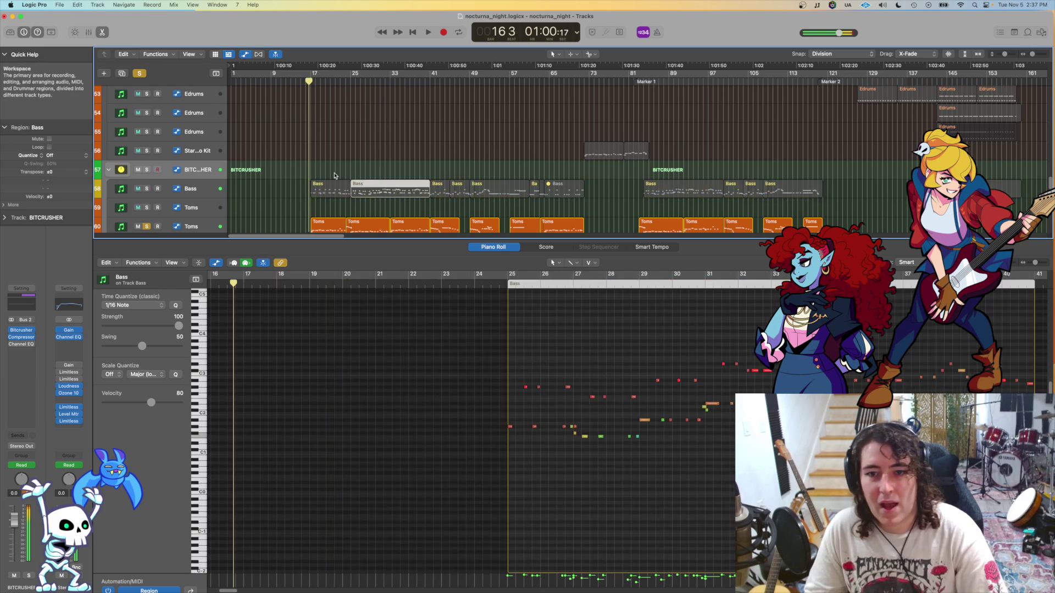
left_click(147, 189)
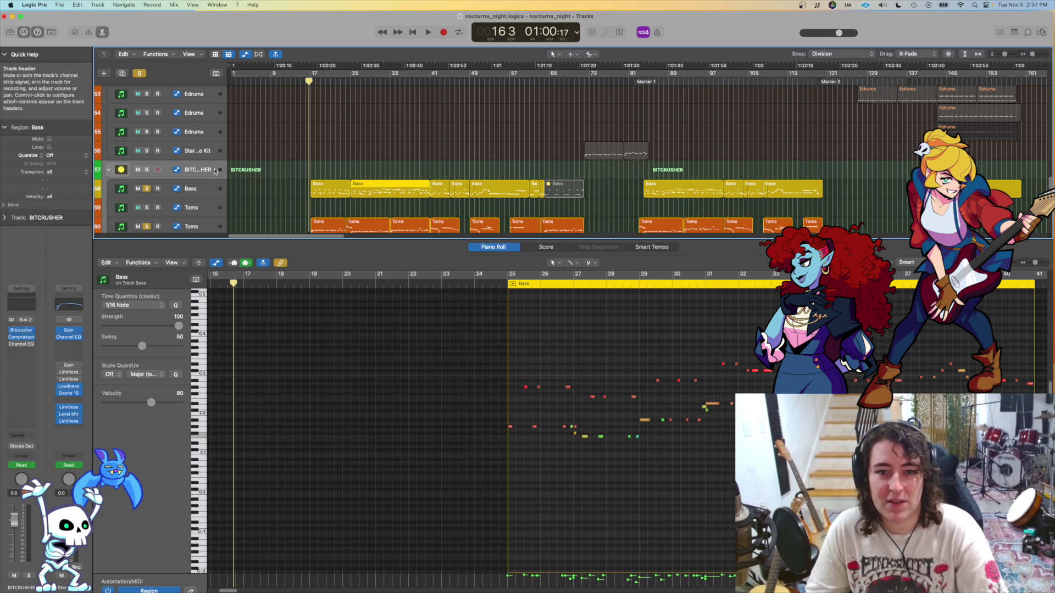
scroll(421, 150, "down", 3)
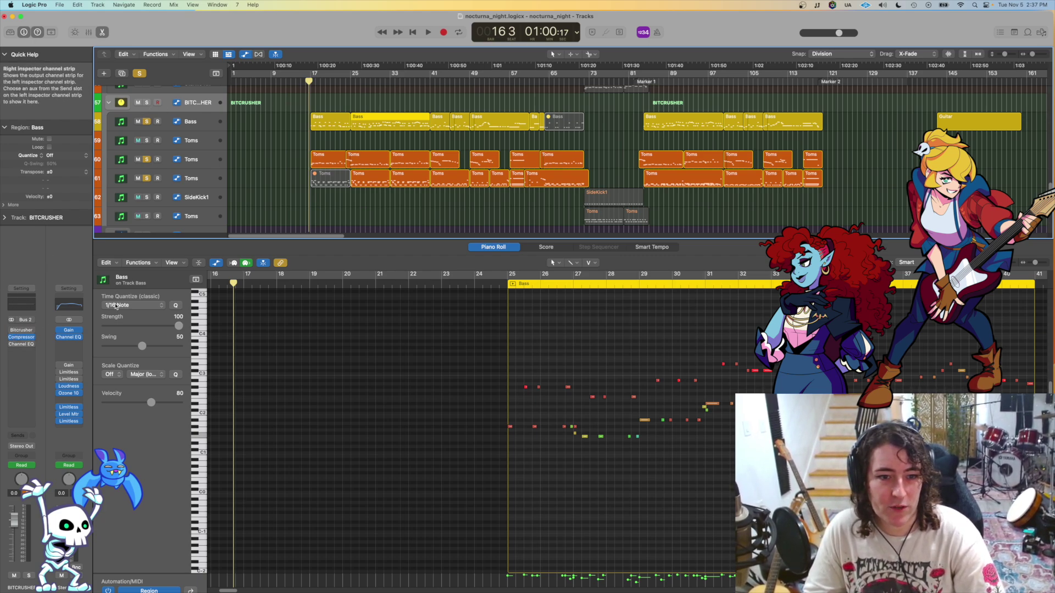
key("space")
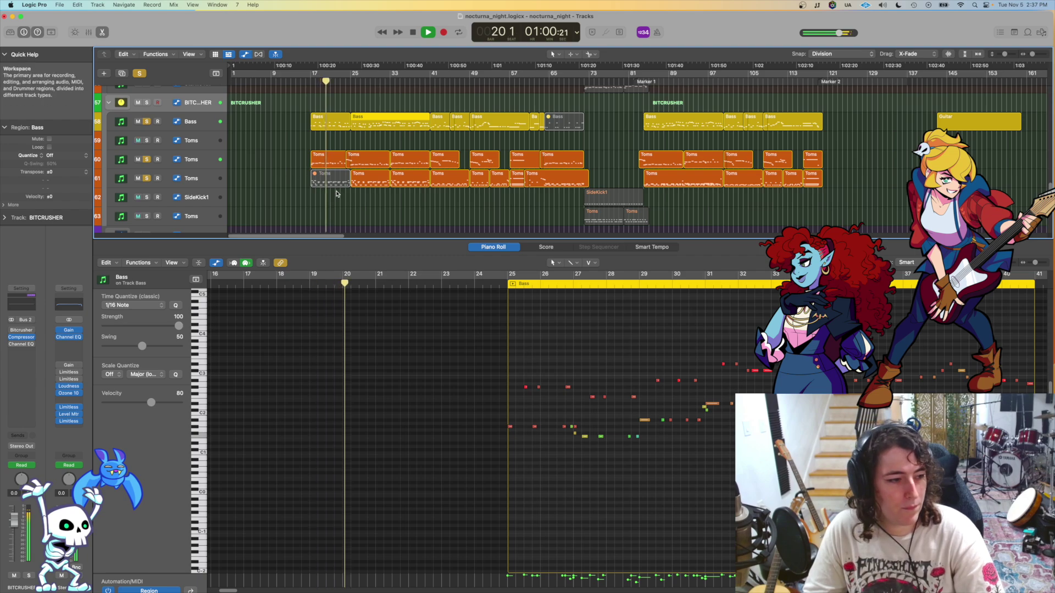
Step: Clear all solos to hear the bass and toms within the full arrangement, enlarge the tracks, and stop playback
key("ctrl+alt+super+s")
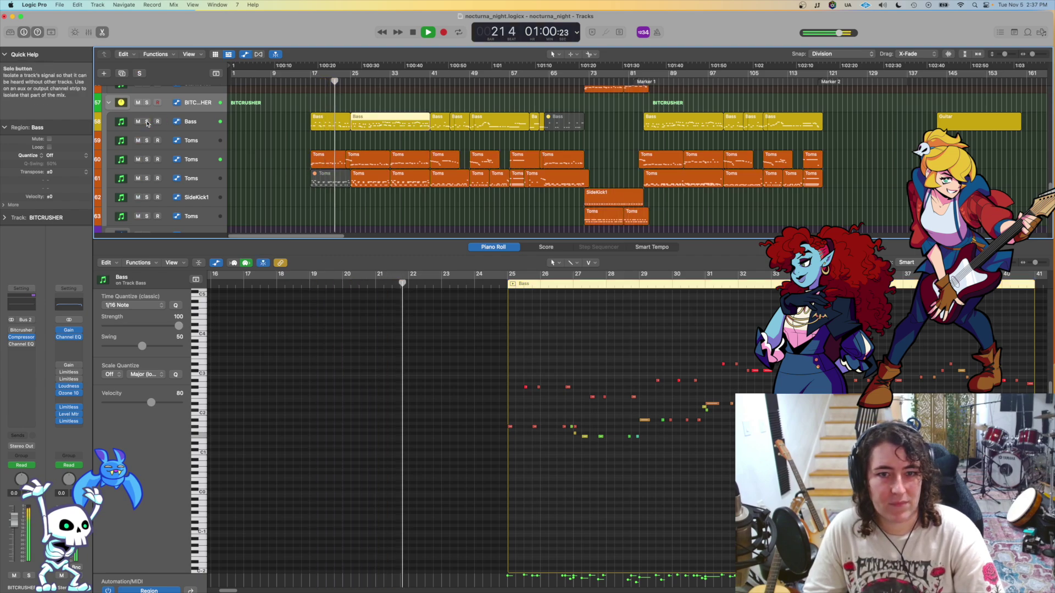
key("super+Down")
key("super+Down")
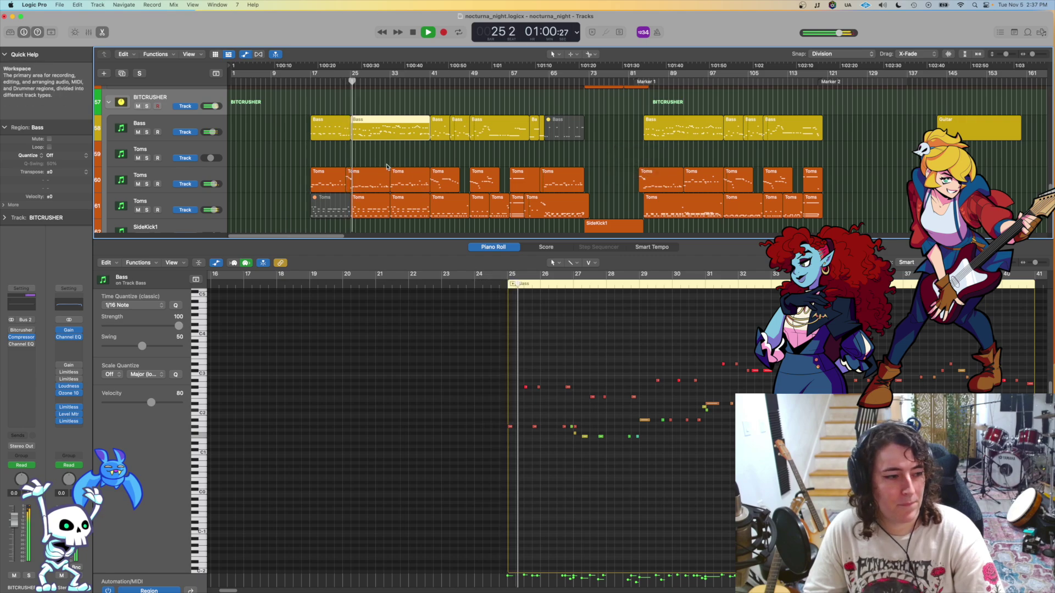
key("space")
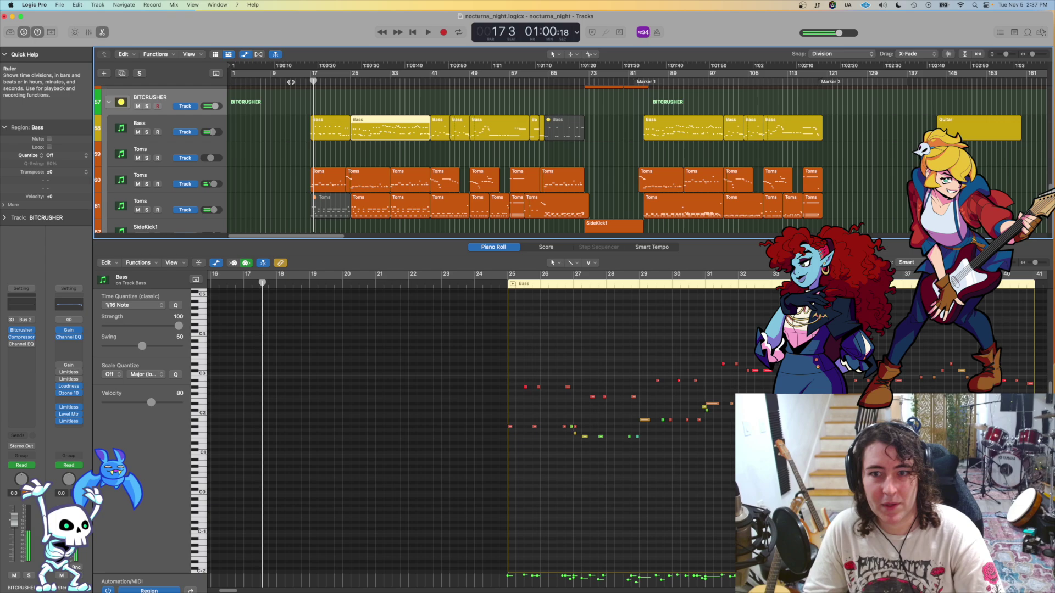
Step: Play the full arrangement from bar 24 to follow the bass and toms parts
double_click(345, 83)
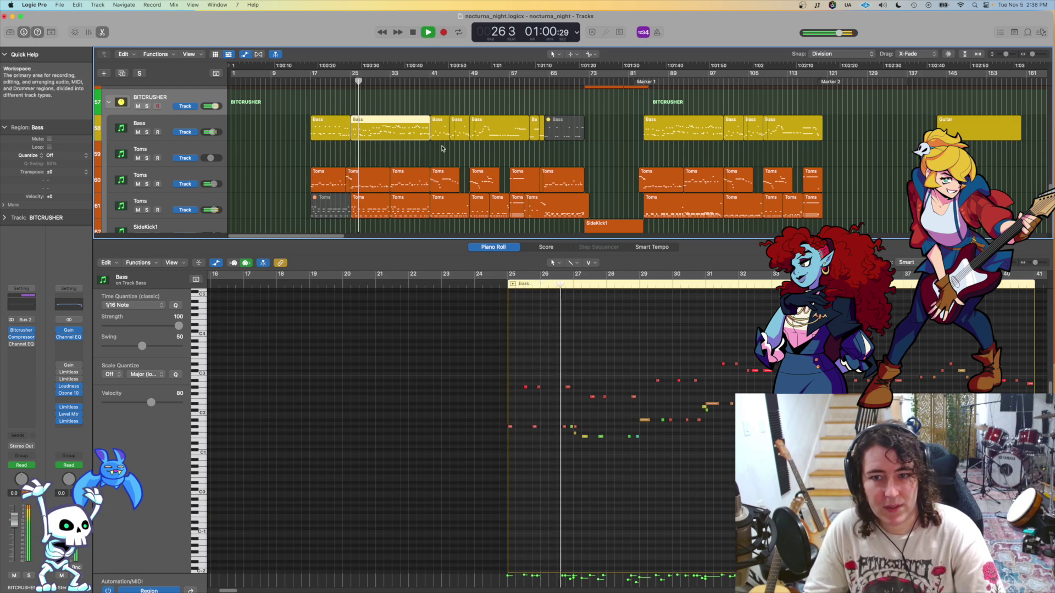
scroll(417, 150, "down", 1)
scroll(418, 150, "right", 3)
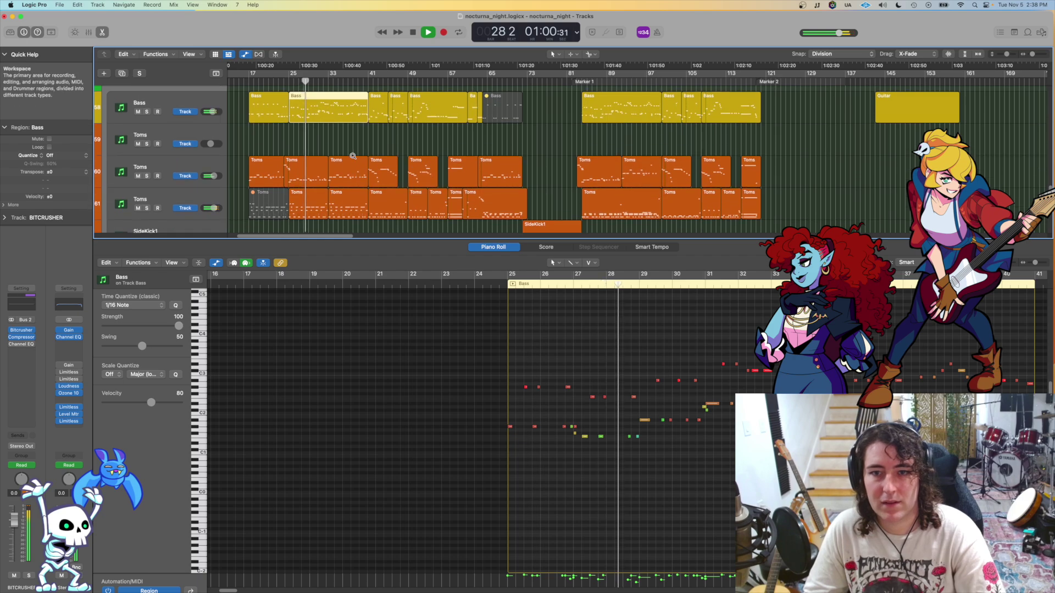
Step: Show track automation, stop playback, and select Bass track 58 with all its regions
key("a")
key("space")
left_click(313, 101)
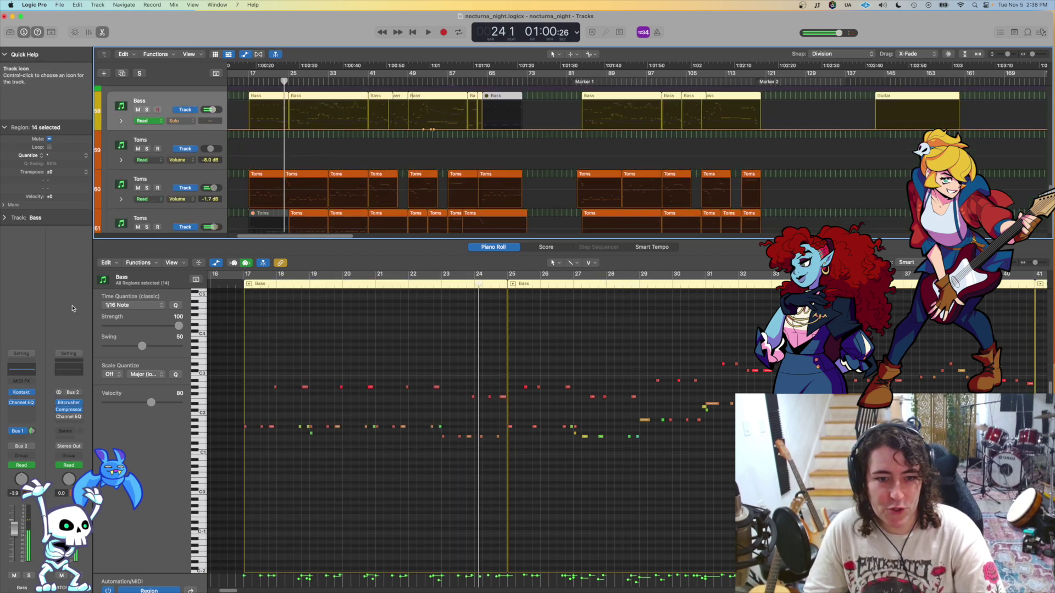
Step: Inspect the Bass track's Kontakt instrument, close it, and play the full arrangement from bar 24 while viewing the bass and toms tracks
left_click(121, 106)
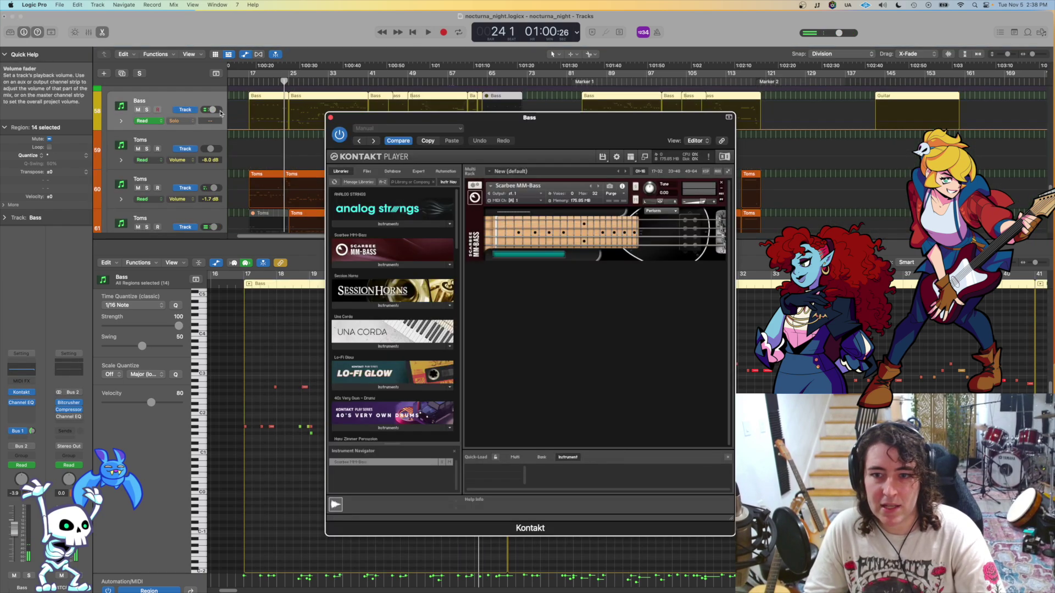
left_click(330, 117)
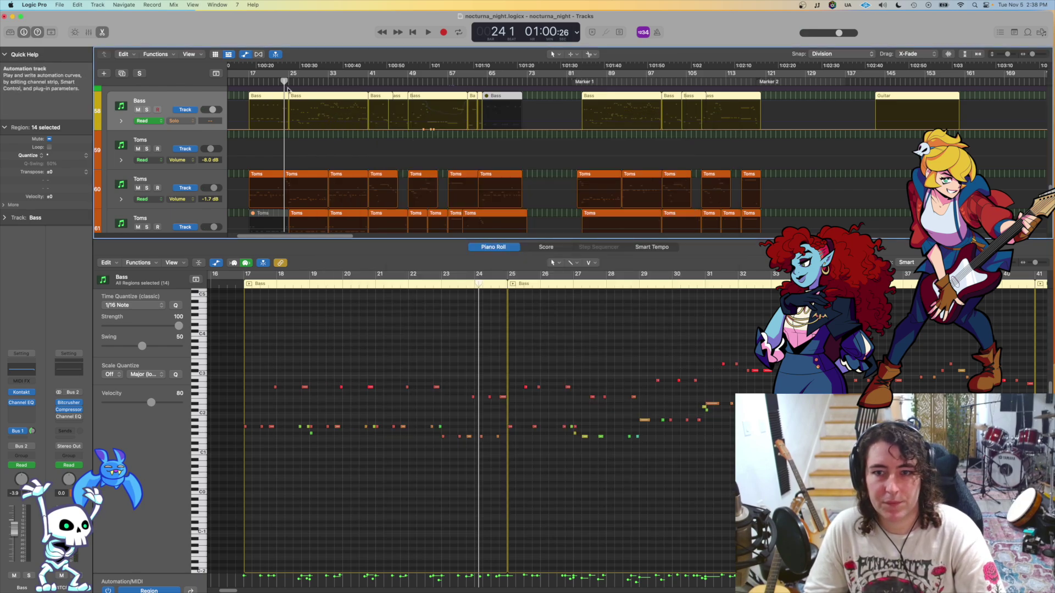
scroll(288, 89, "left", 3)
key("space")
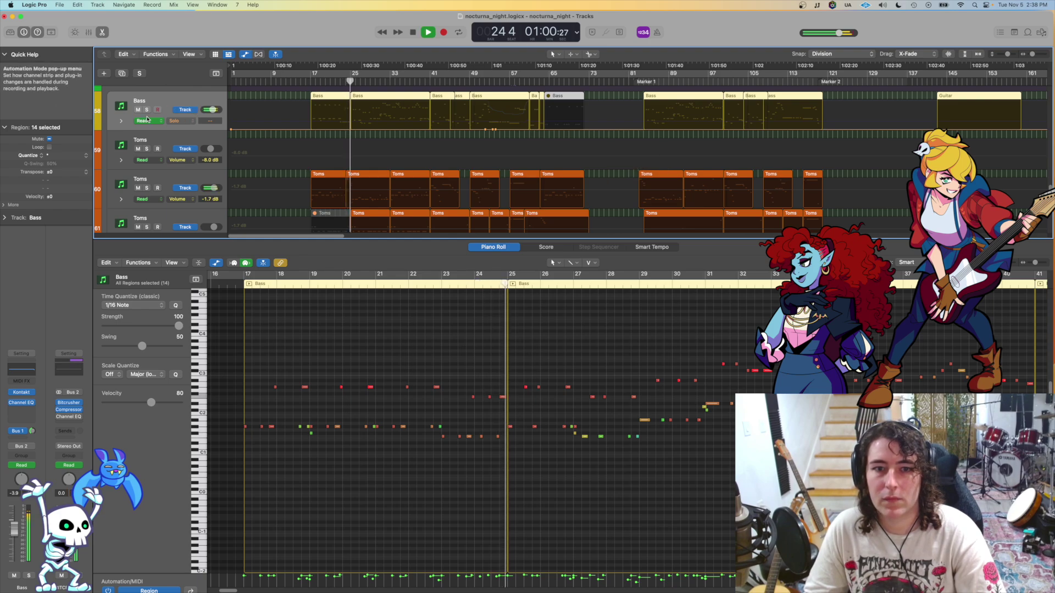
key("super+Down")
key("super+Down")
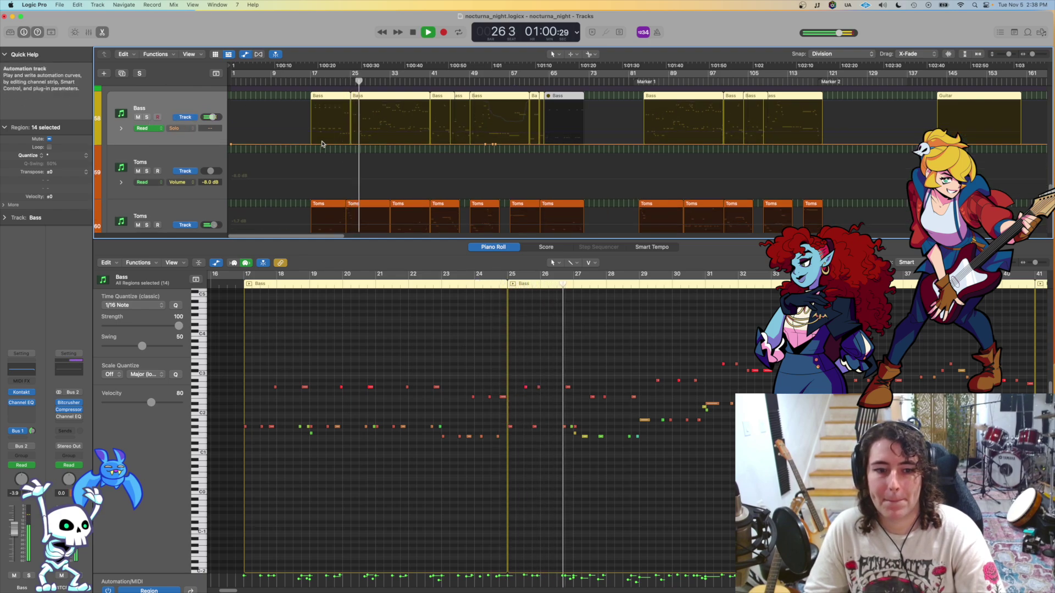
scroll(322, 144, "down", 3)
key("super+Up")
key("space")
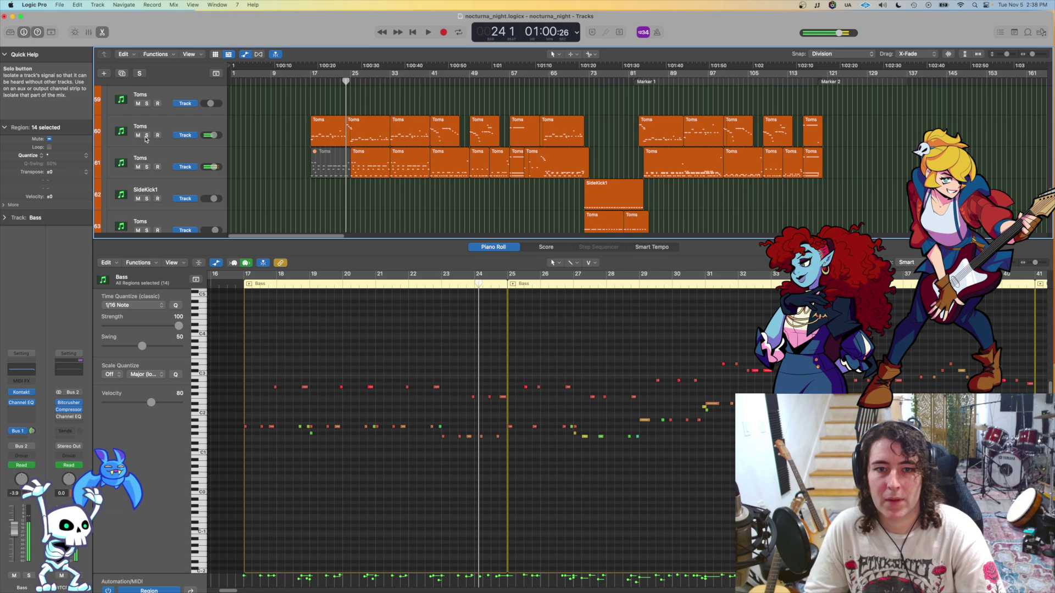
Step: Select Toms track 60 and inspect its Addictive Drums 2 instrument, closing the plug-in window when done
left_click(156, 124)
left_click(33, 392)
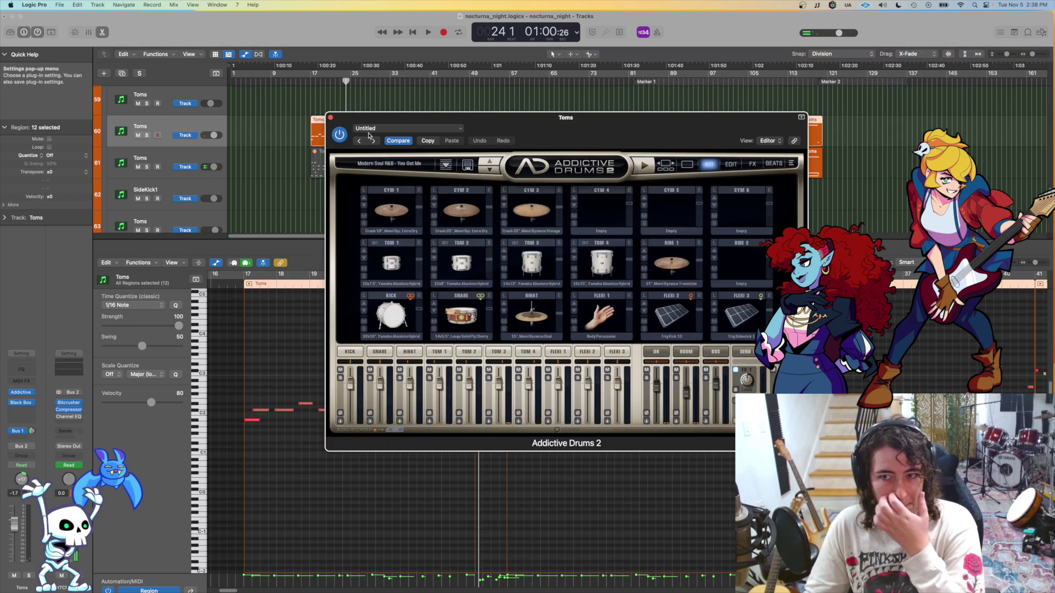
left_click(330, 117)
Step: Play from bar 24 with Toms tracks 60 and 61 soloed, following their regions up close
key("space")
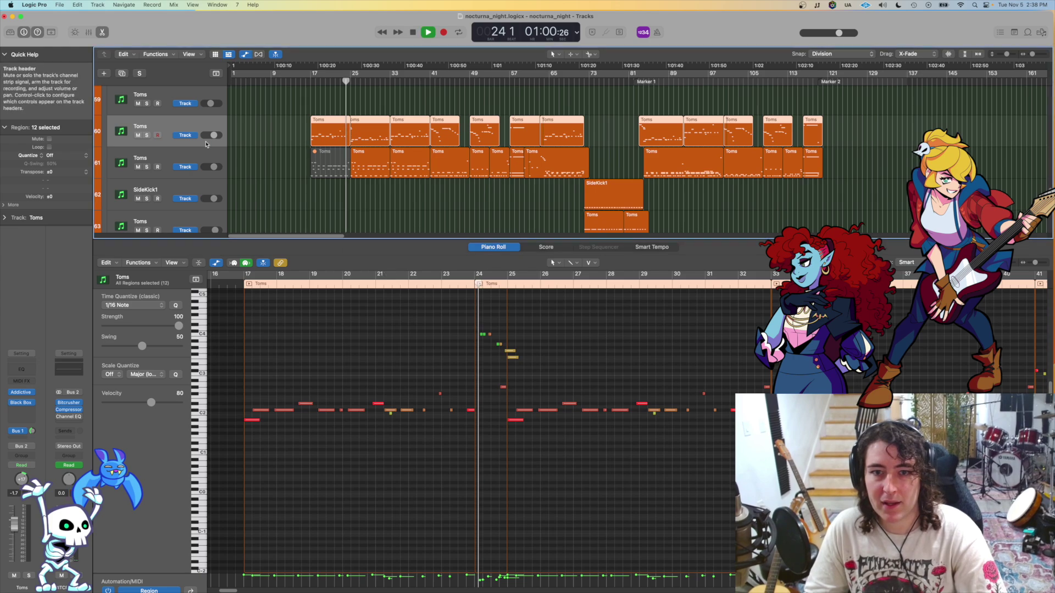
left_click(147, 135)
left_click(146, 167)
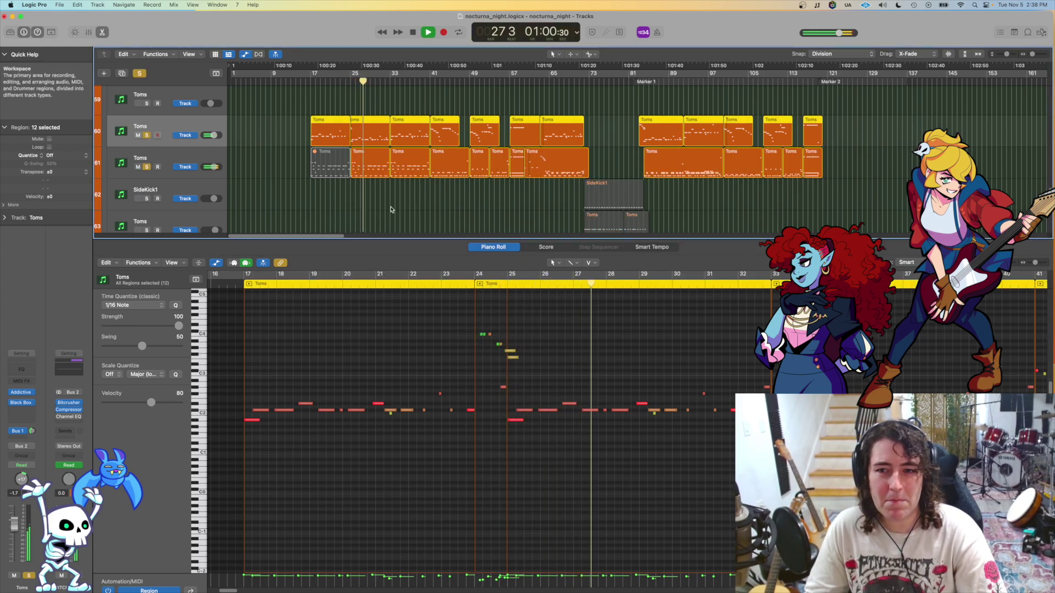
key("super+Right")
key("super+Right")
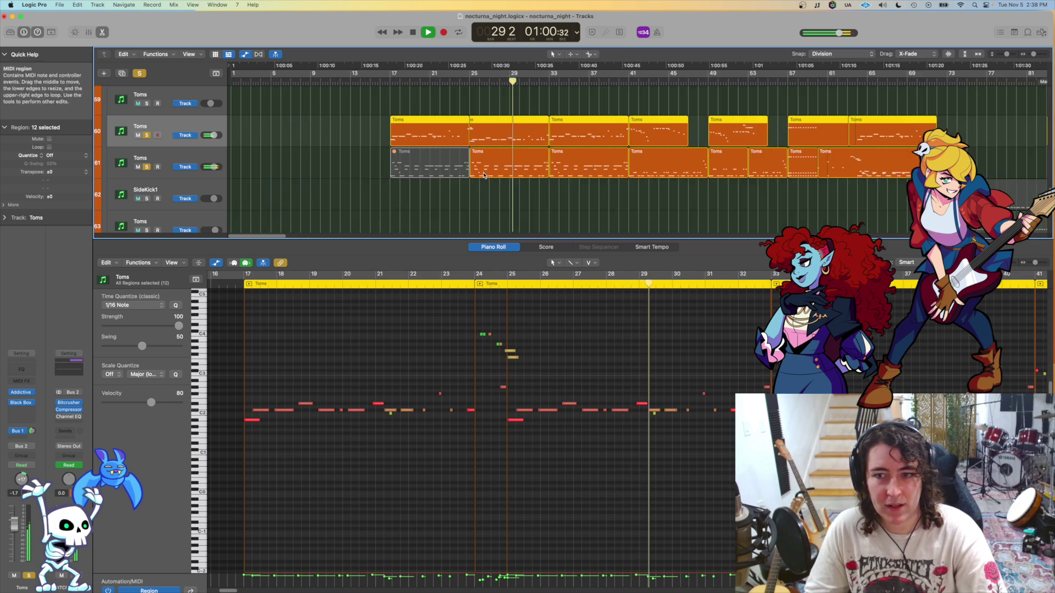
Step: Stop playback, show track automation, and inspect the Toms track's Black Box HG-2 saturation plug-in before closing it
key("a")
key("space")
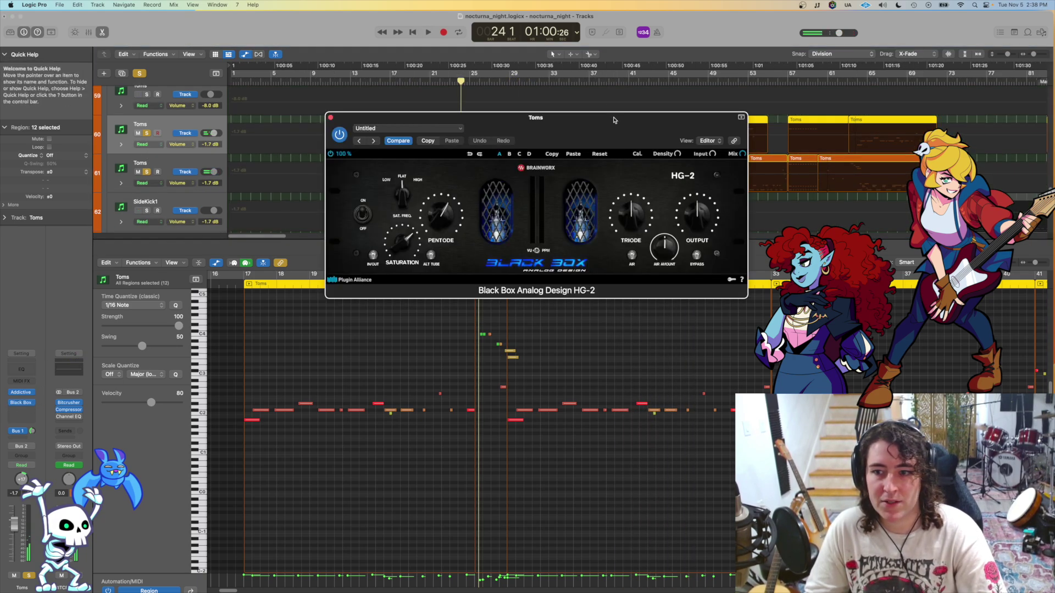
left_click_drag(616, 122, 557, 105)
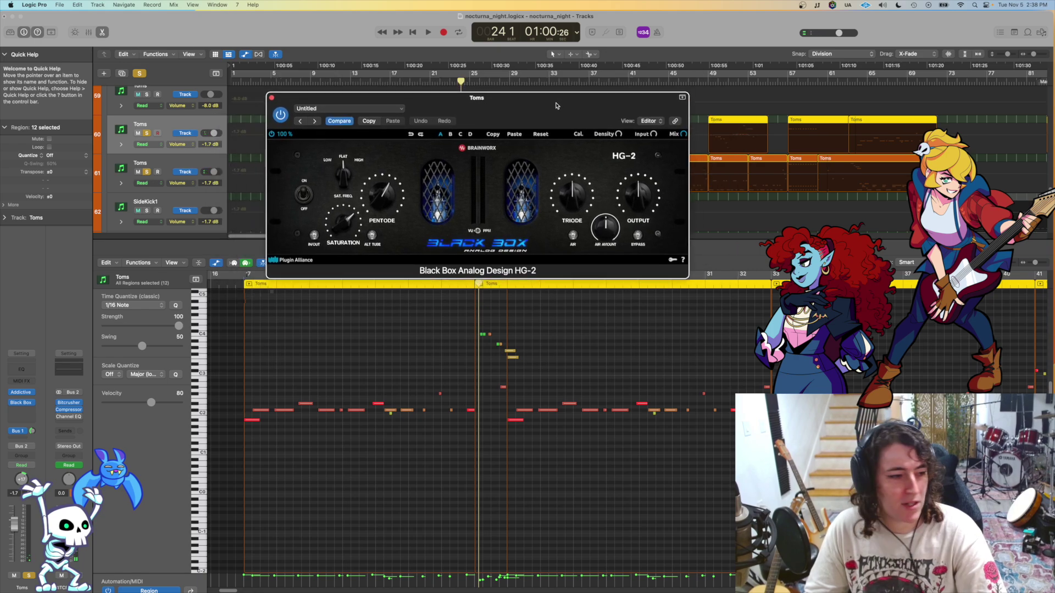
left_click(272, 98)
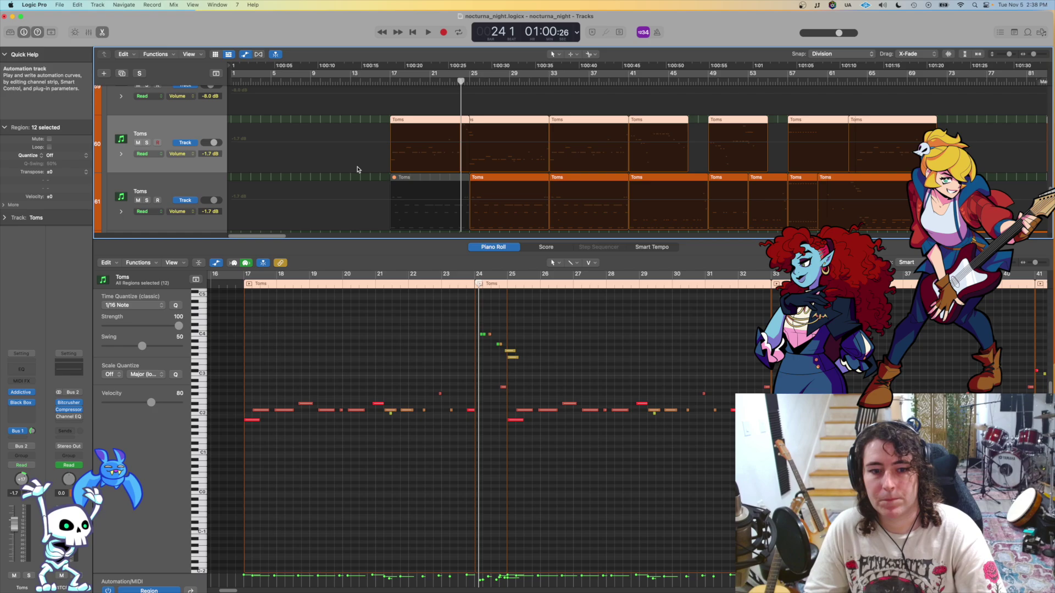
Step: Enlarge the Tracks area and look over the arrangement from the bitcrusher group up to the synth tracks
scroll(357, 169, "down", 10)
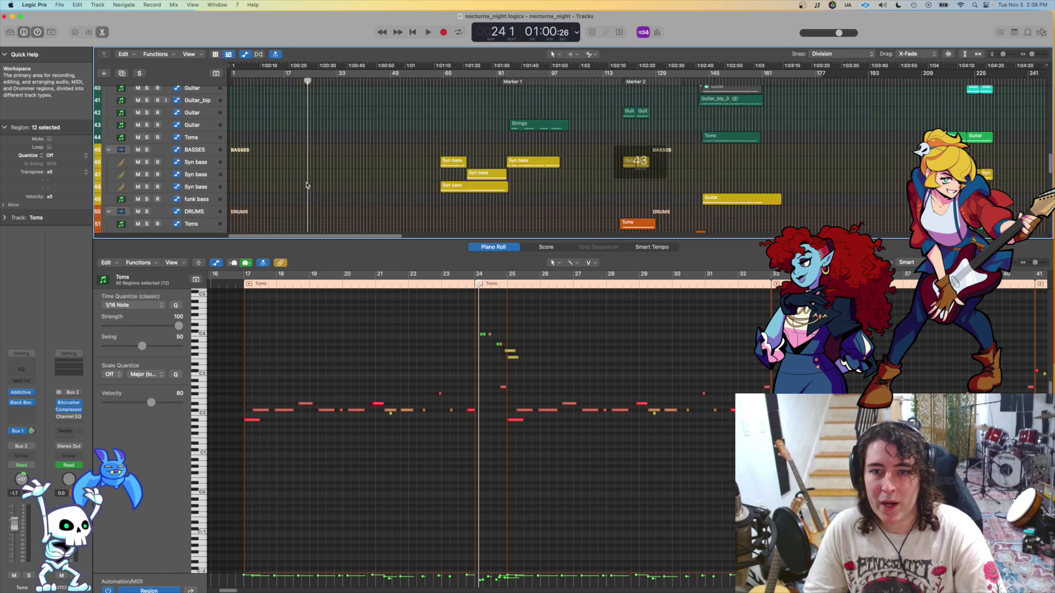
scroll(345, 231, "down", 3)
left_click_drag(346, 239, 346, 528)
scroll(352, 171, "up", 3)
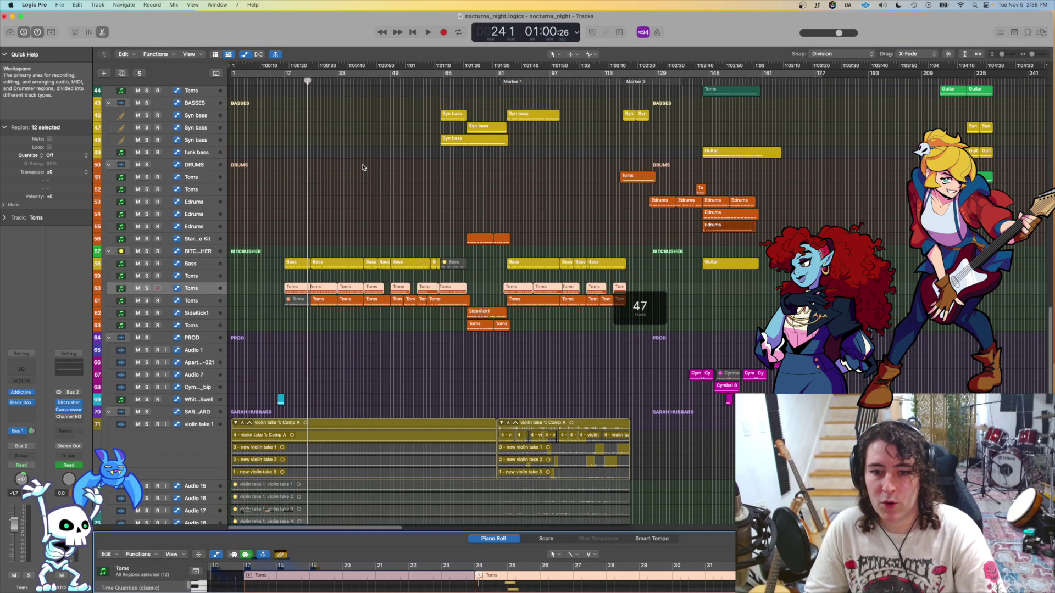
scroll(329, 173, "up", 7)
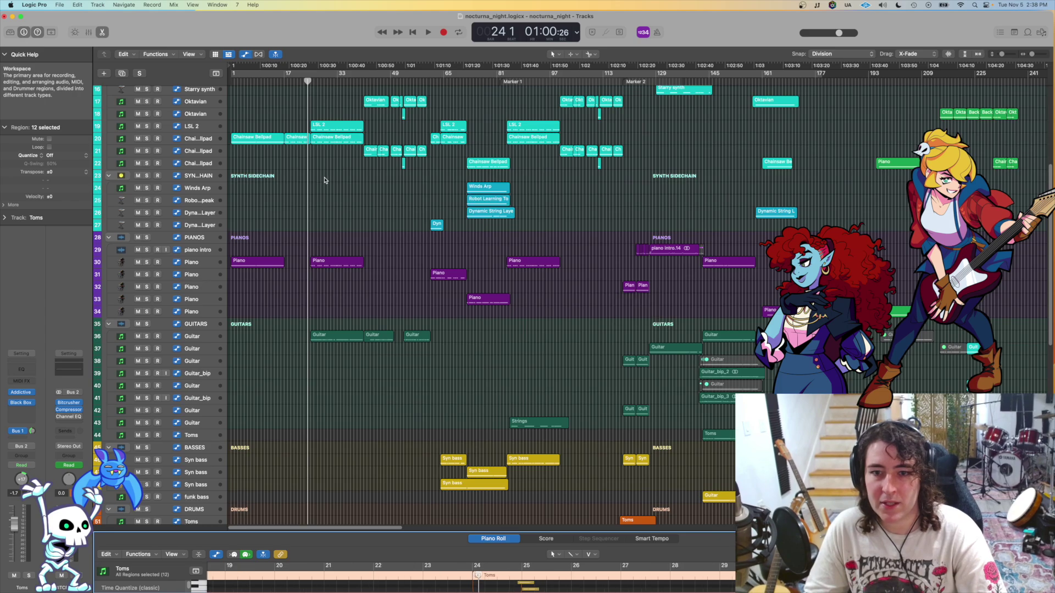
scroll(307, 81, "up", 3)
Step: Play the arrangement from bar 24, solo the LSL 2 track, and stop playback
key("space")
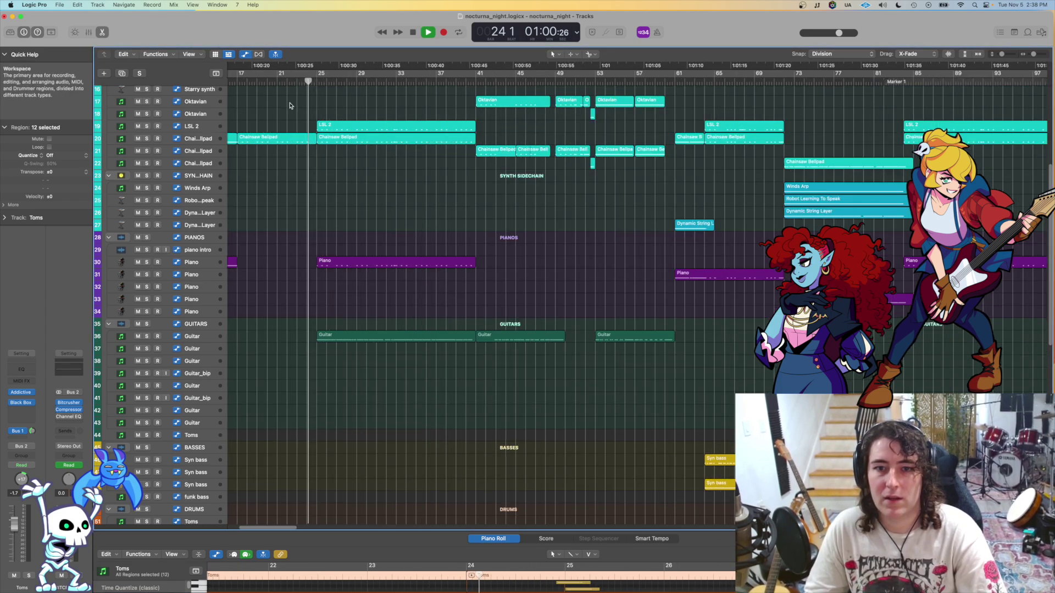
scroll(357, 137, "left", 3)
left_click(146, 126)
left_click(147, 126)
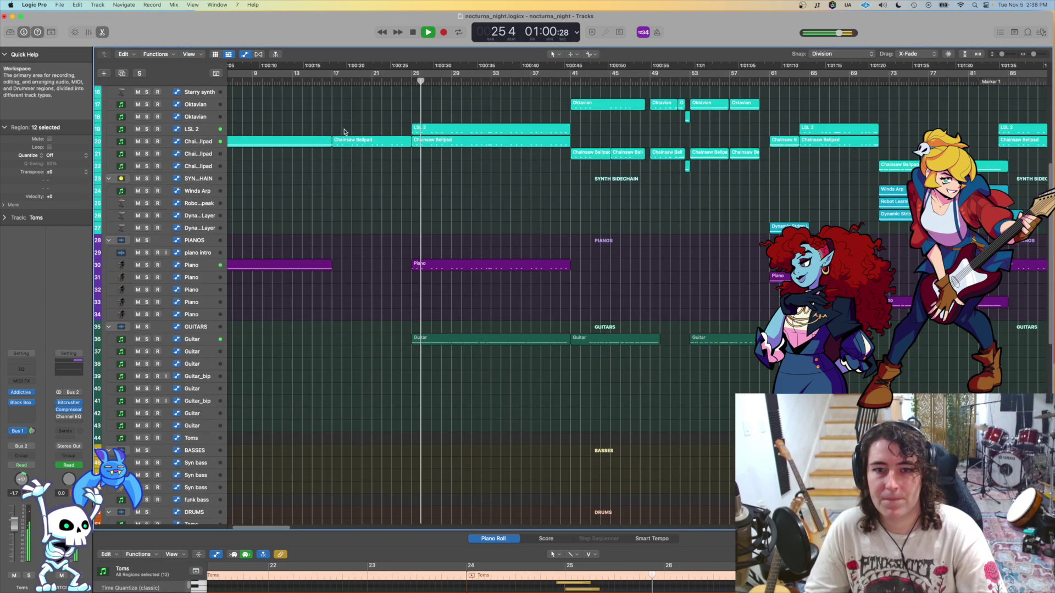
left_click(147, 127)
key("space")
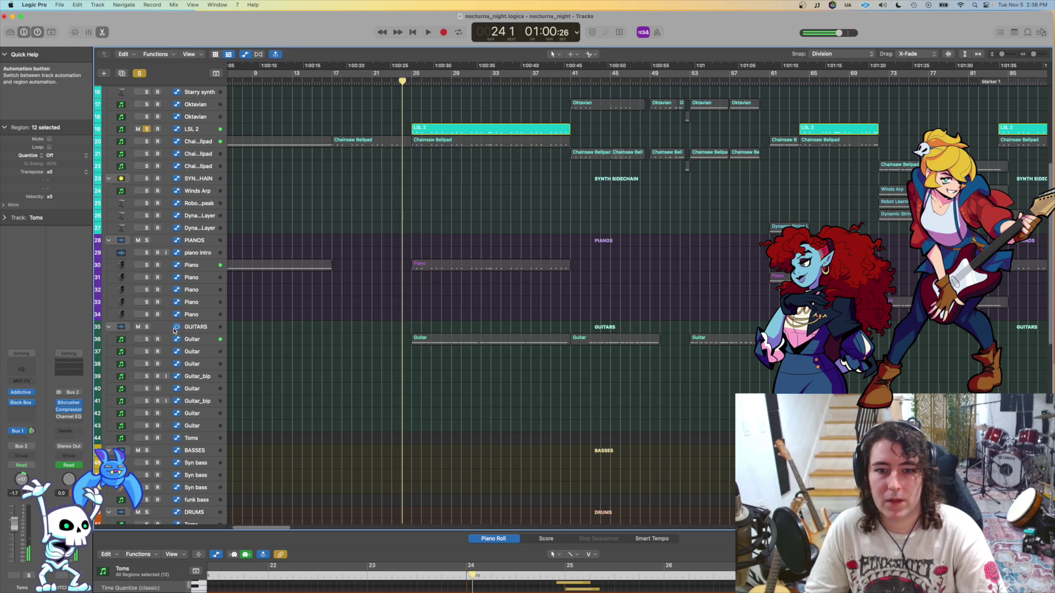
Step: Solo only Guitar track 36 instead of LSL 2, select it, and open its Kontakt instrument
left_click(146, 339)
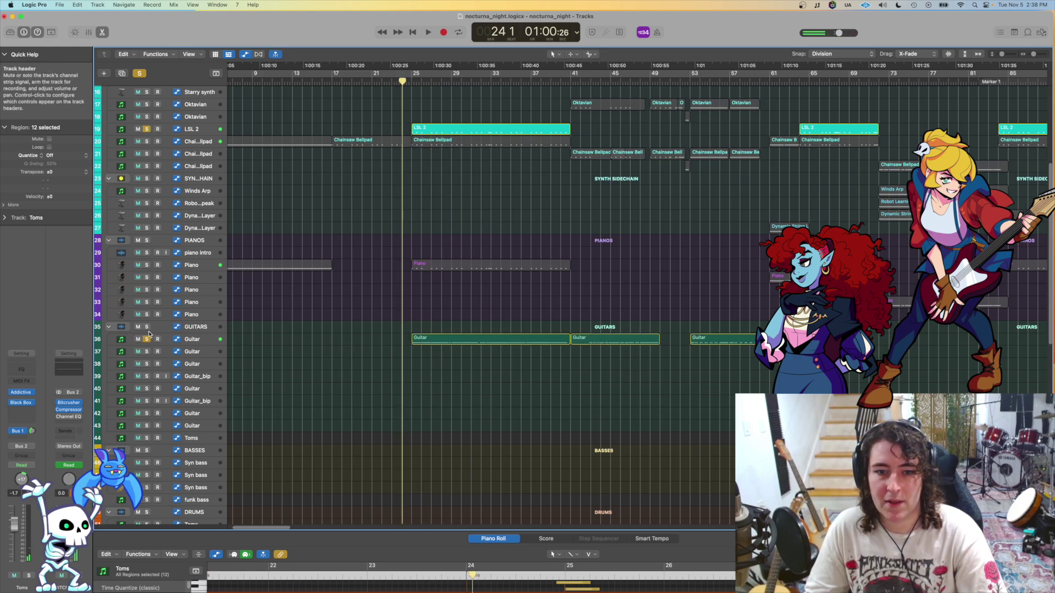
left_click(147, 129)
left_click(192, 339)
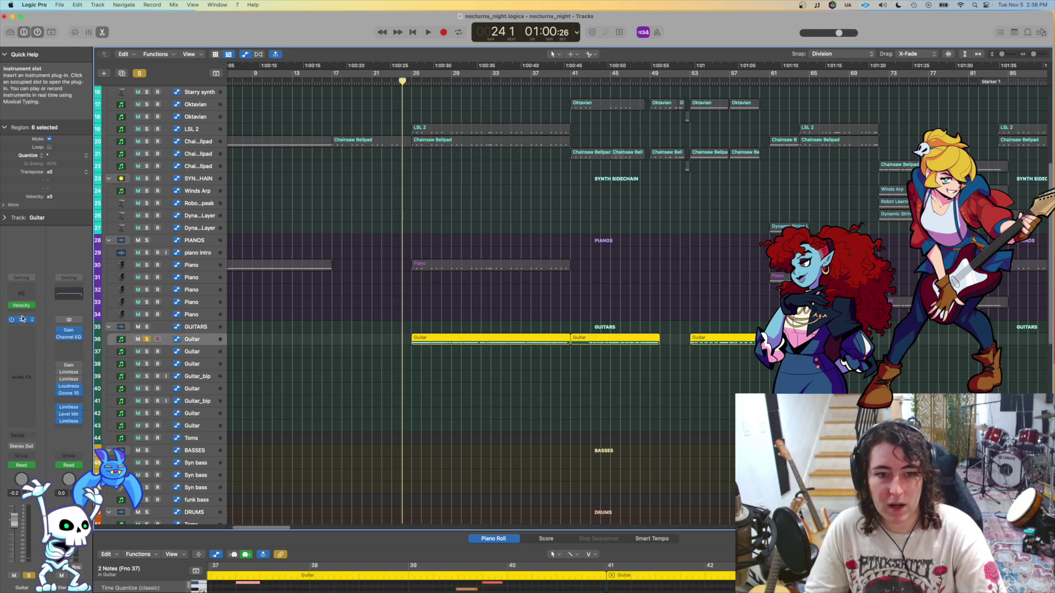
left_click(23, 320)
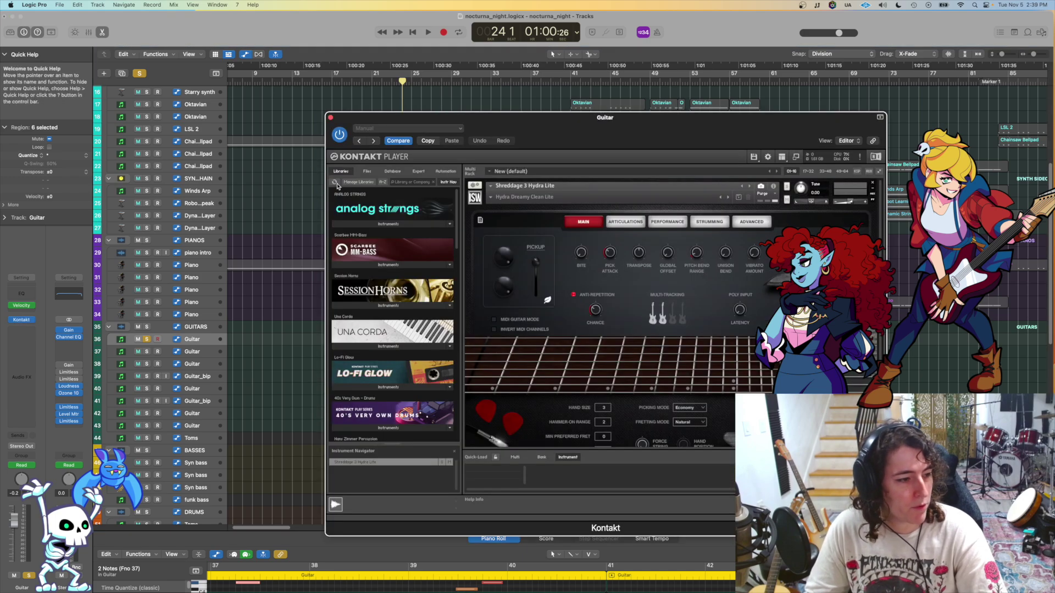
Step: Examine the guitar's Shreddage 3 Hydra Lite settings with the plug-in window moved for visibility, and close the window
left_click_drag(725, 120, 574, 90)
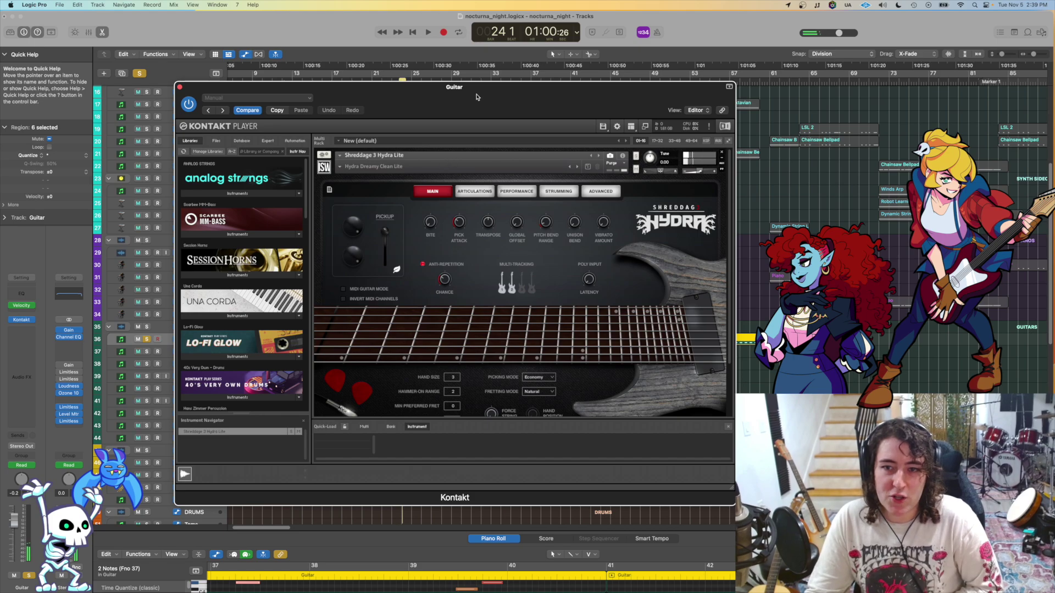
left_click_drag(477, 97, 429, 95)
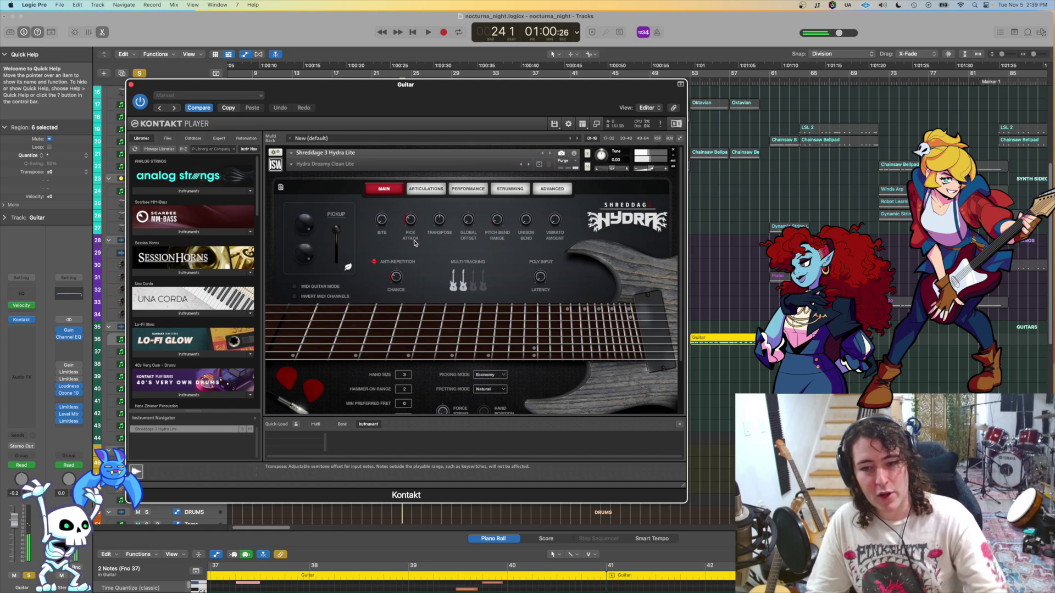
left_click_drag(489, 104, 551, 90)
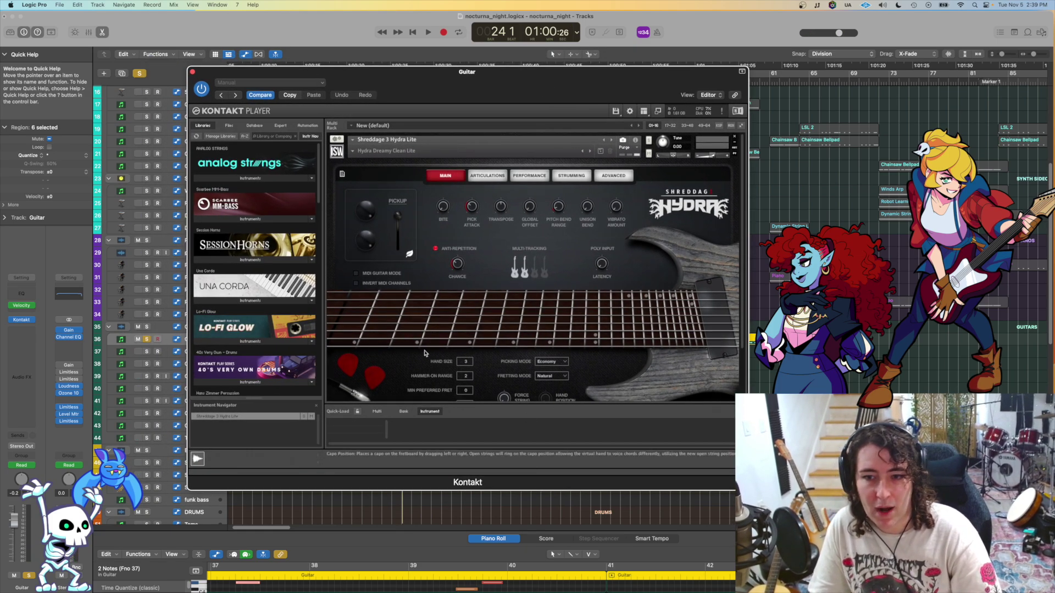
scroll(507, 334, "down", 3)
scroll(506, 334, "up", 3)
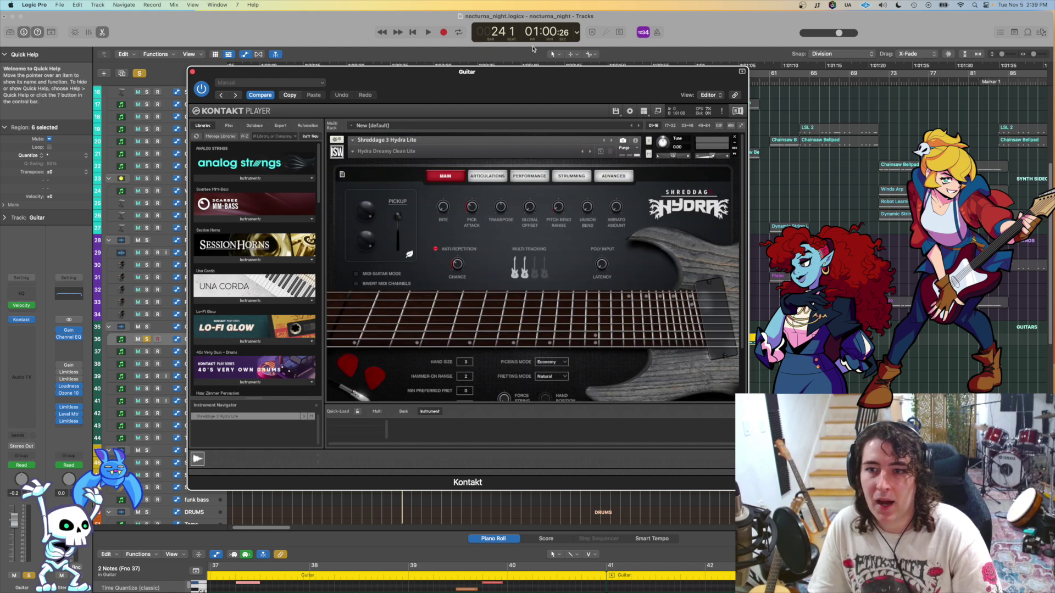
left_click_drag(531, 80, 611, 62)
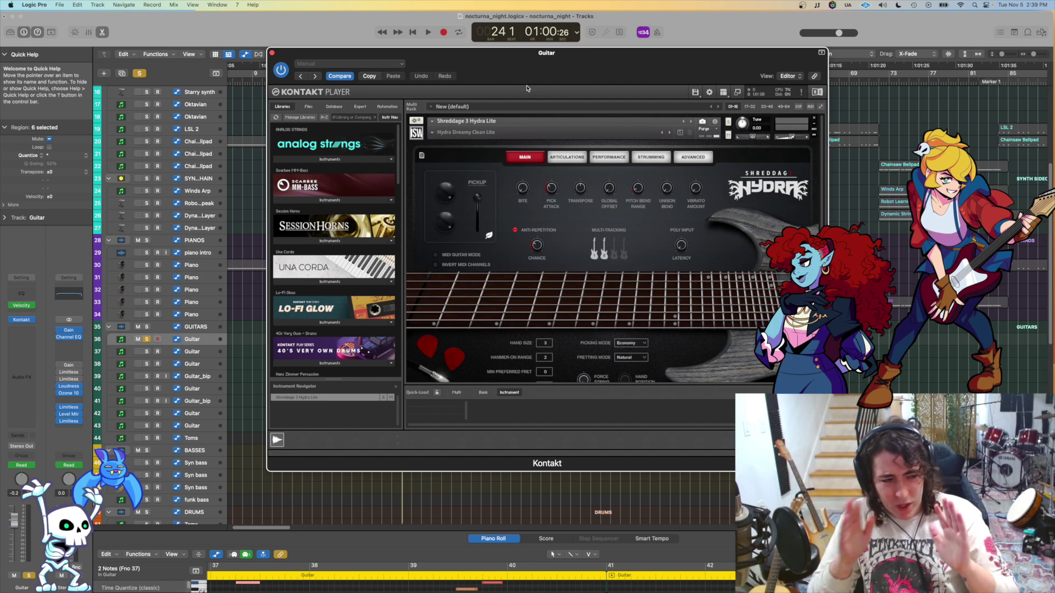
left_click(272, 54)
Step: Enlarge the Piano Roll with track automation hidden, and play the soloed guitar melody from bar 24
key("a")
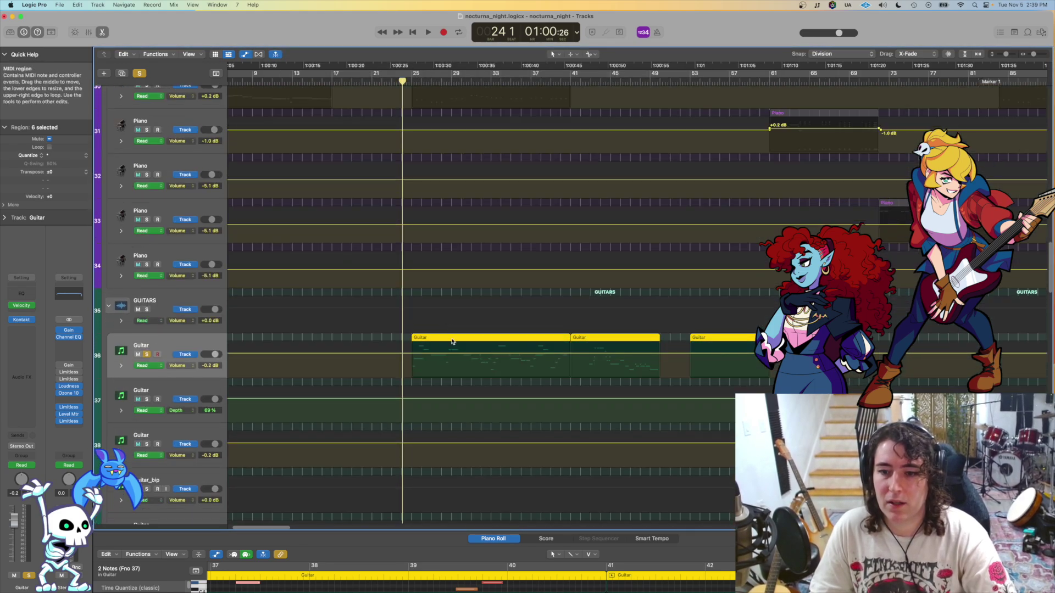
key("a")
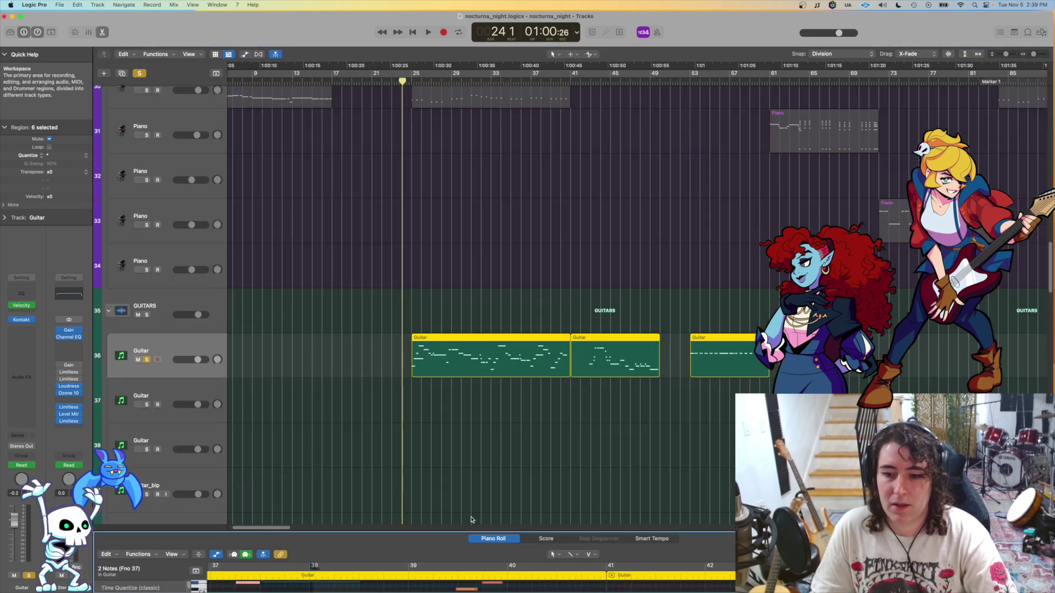
left_click_drag(466, 532, 467, 135)
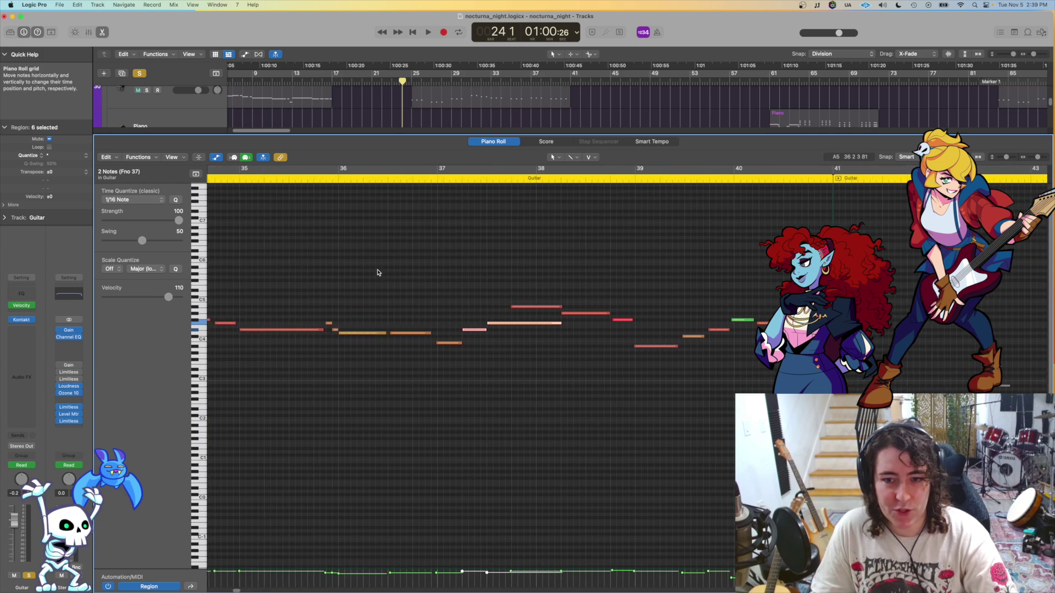
key("super+Left")
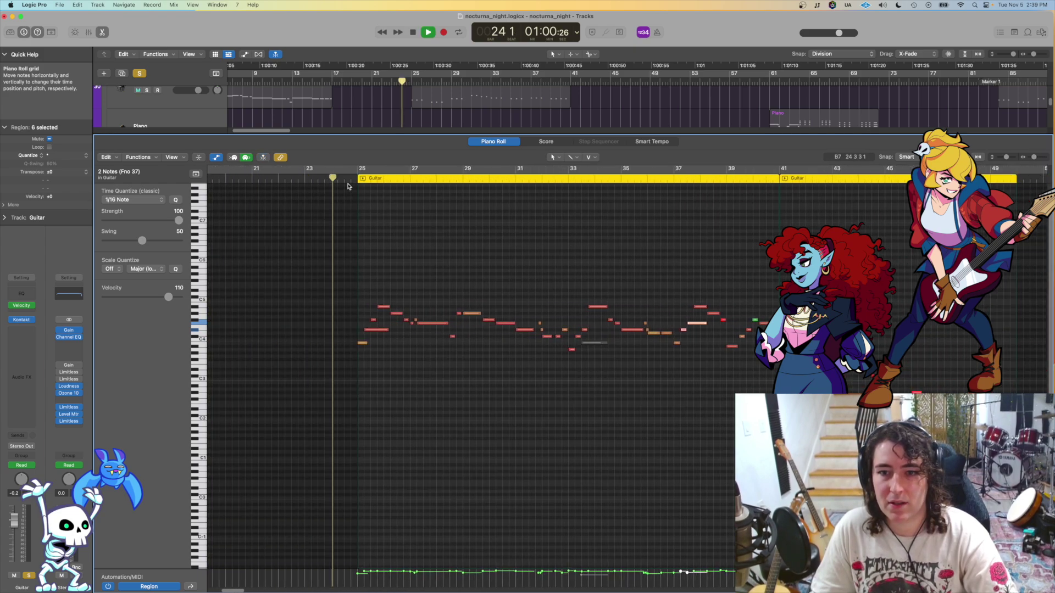
scroll(434, 273, "right", 2)
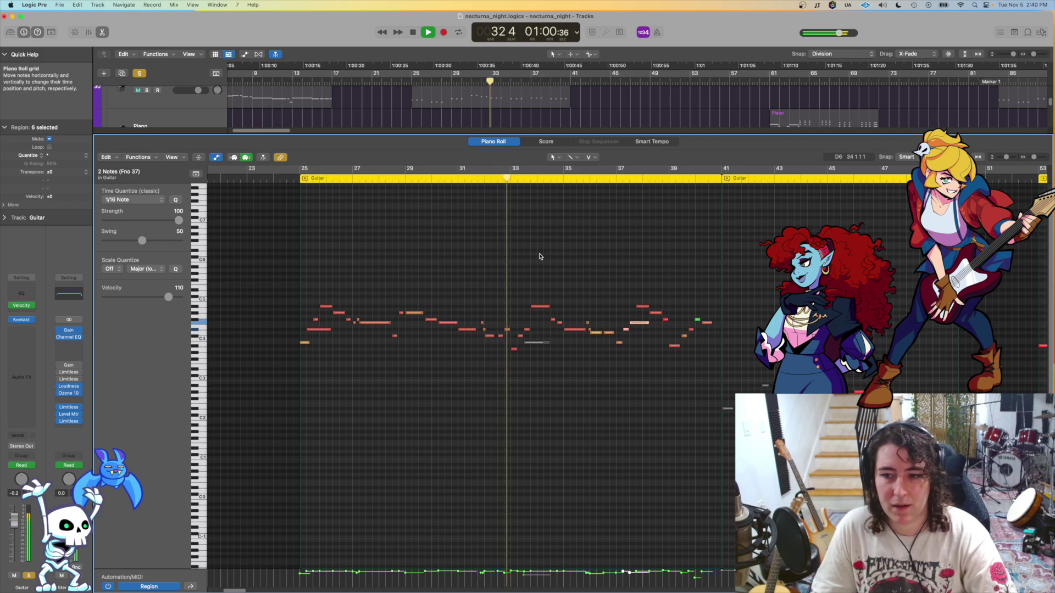
key("space")
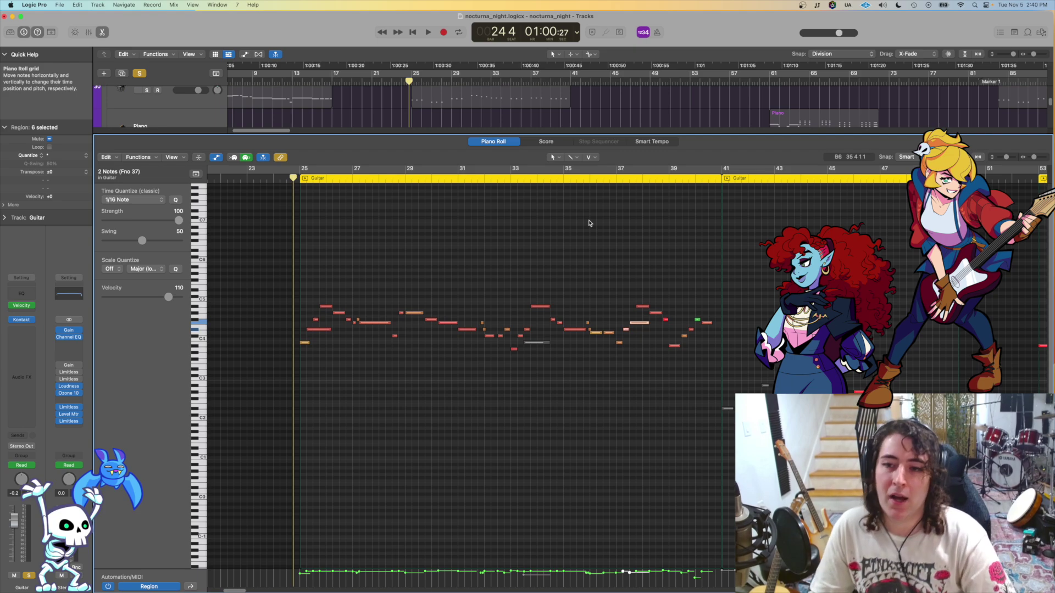
Step: Shrink the Piano Roll, reduce the track height to show the piano and guitar tracks together, and zoom out the guitar notes
left_click_drag(550, 135, 549, 391)
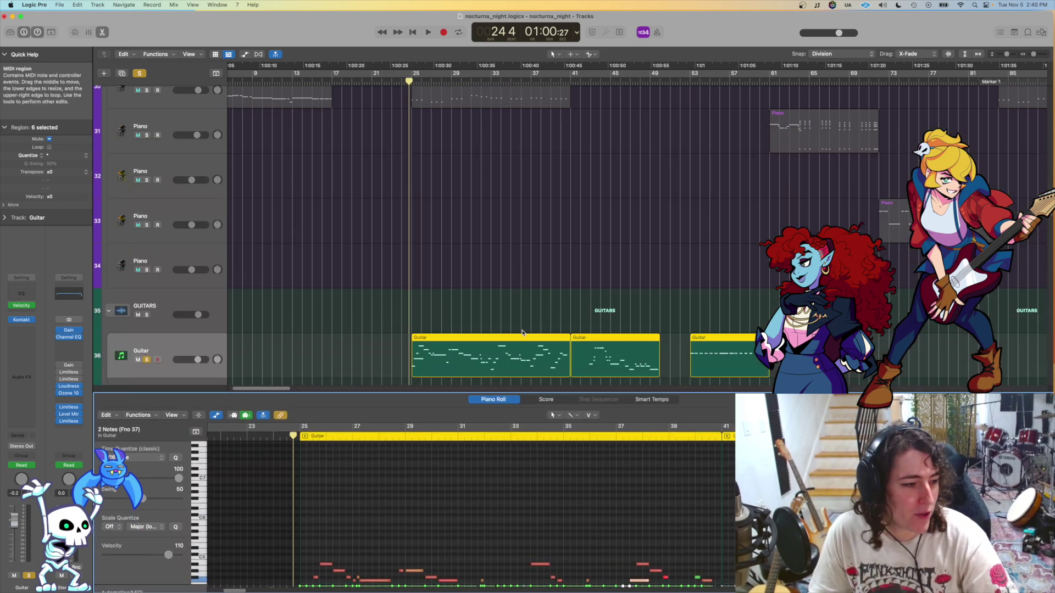
scroll(508, 276, "down", 3)
scroll(508, 275, "down", 2)
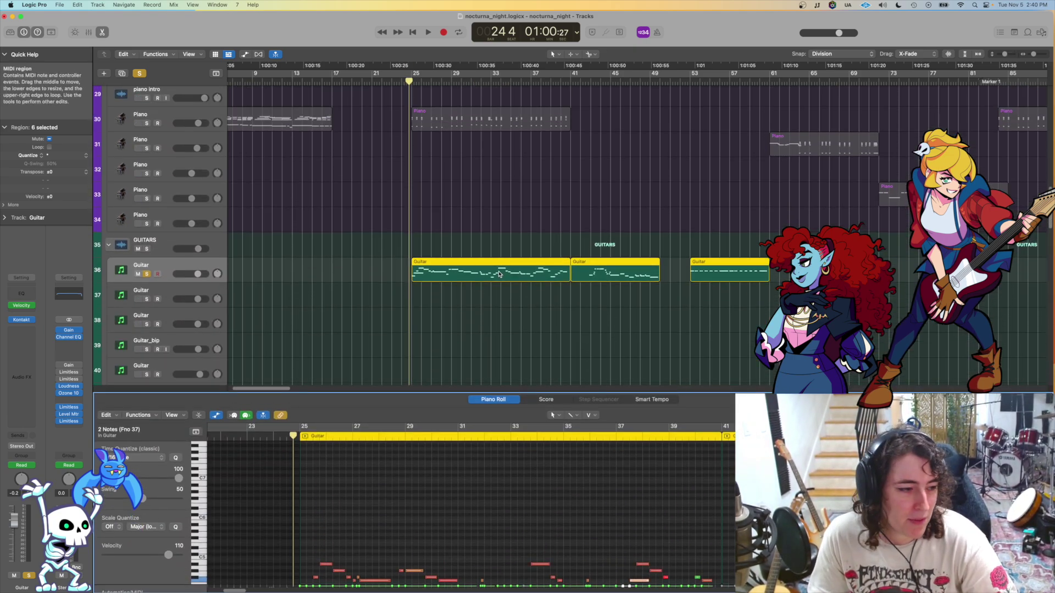
key("super+Left")
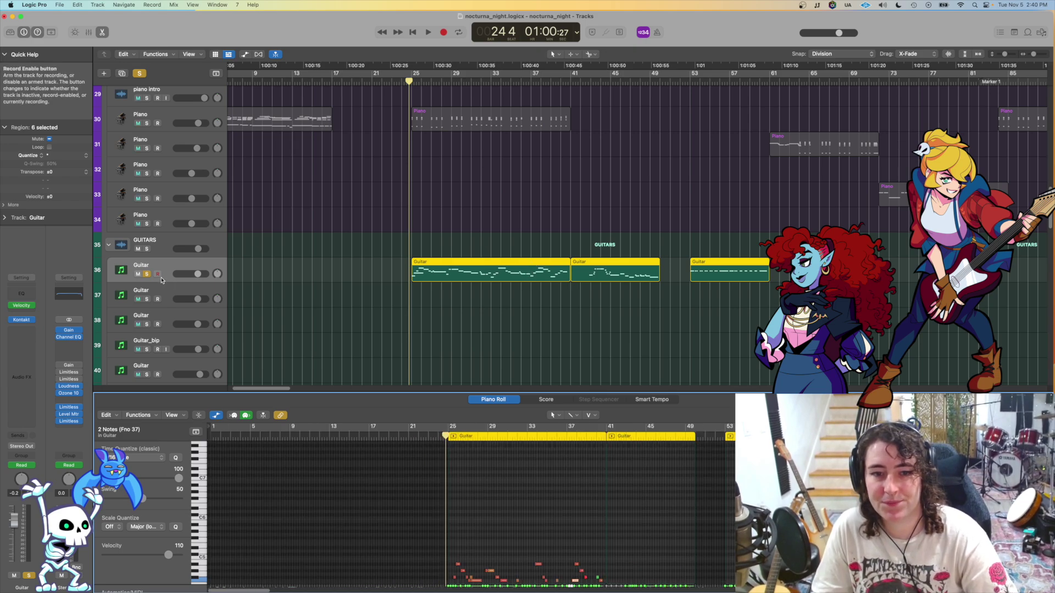
Step: Turn off the guitar solo and play the full mix from bar 24, showing the synth, piano, guitar and bitcrusher tracks together
scroll(411, 217, "down", 2)
key("space")
scroll(411, 217, "down", 2)
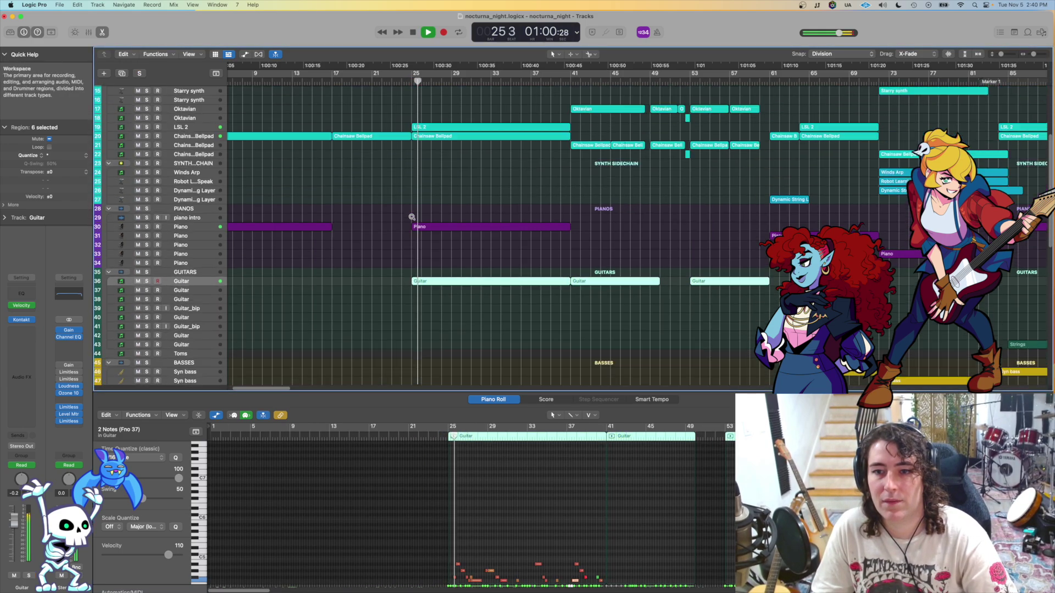
scroll(411, 217, "down", 2)
scroll(431, 222, "down", 2)
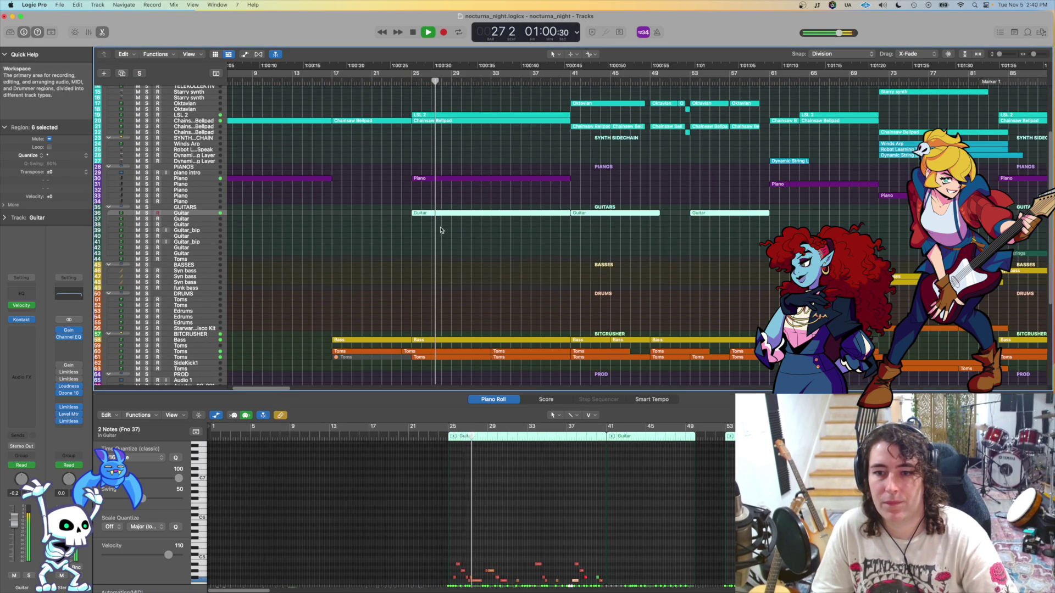
Step: Solo LSL 2 track 19 and Chainsaw Bellpad track 20, and play the two synth parts together from bar 24
left_click(146, 114)
left_click(148, 121)
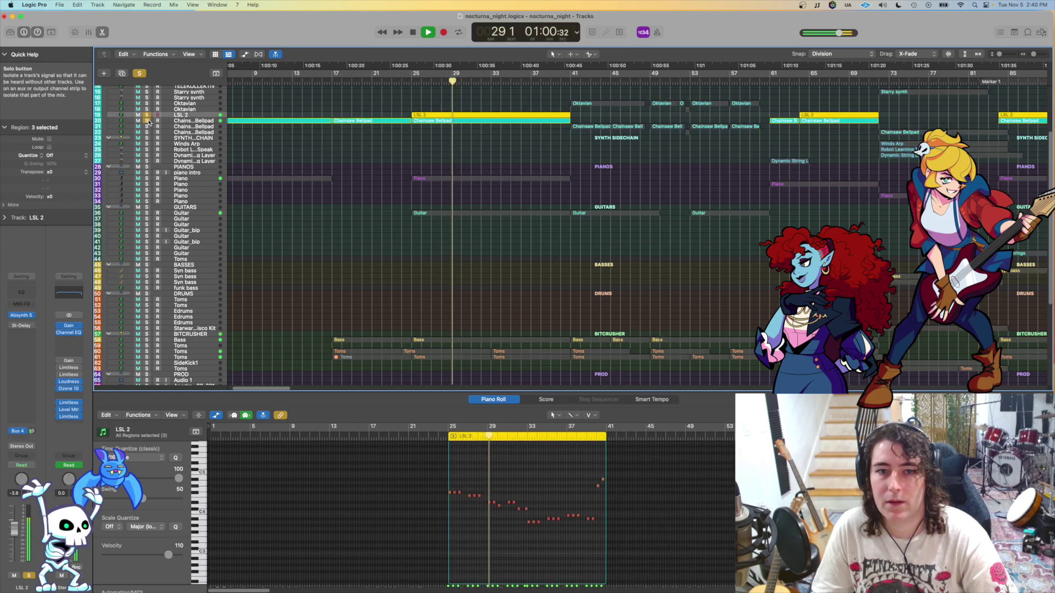
scroll(442, 172, "up", 4)
key("space")
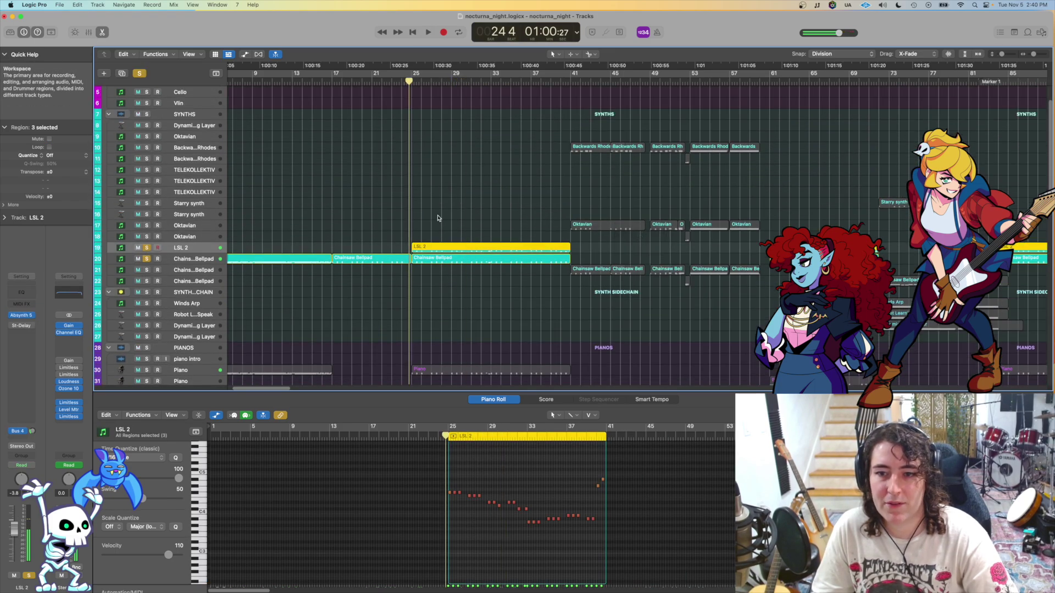
scroll(437, 218, "up", 3)
key("space")
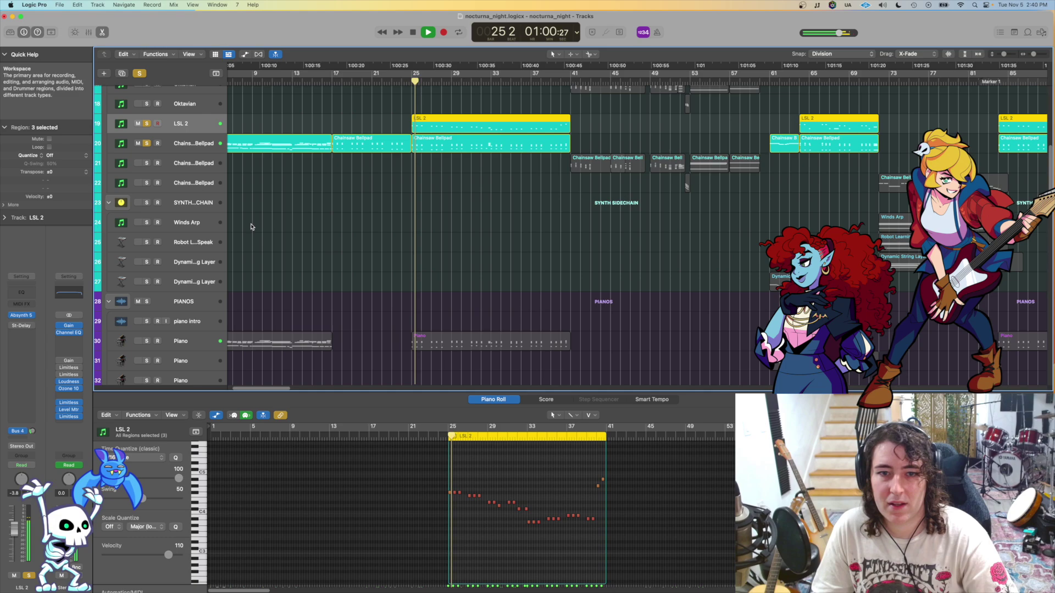
key("space")
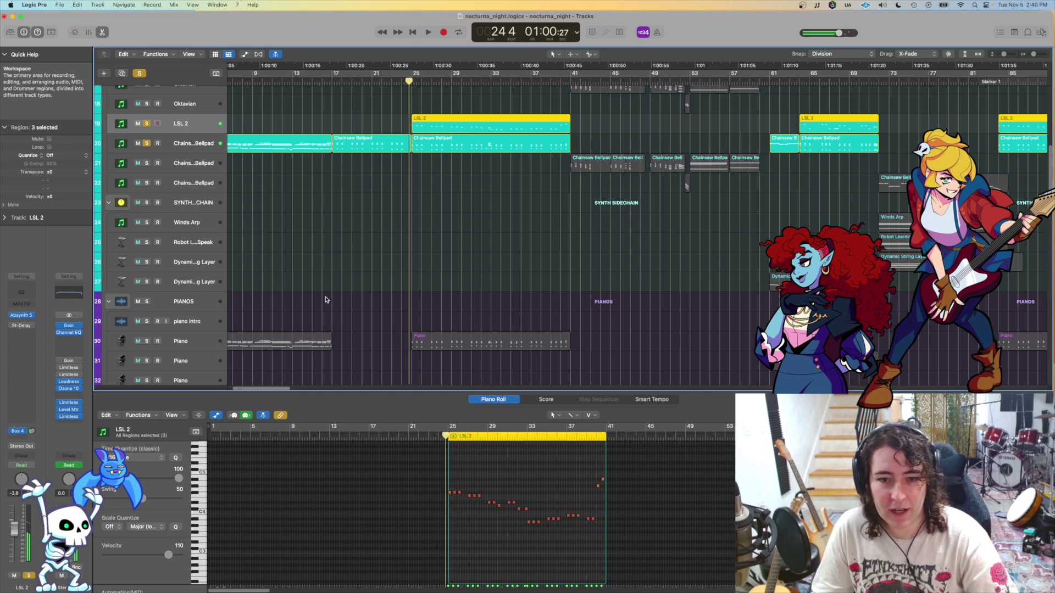
Step: Add Piano track 30 to the soloed LSL 2 and Chainsaw Bellpad tracks and play all three from bar 24
scroll(390, 176, "down", 1)
scroll(389, 167, "up", 2)
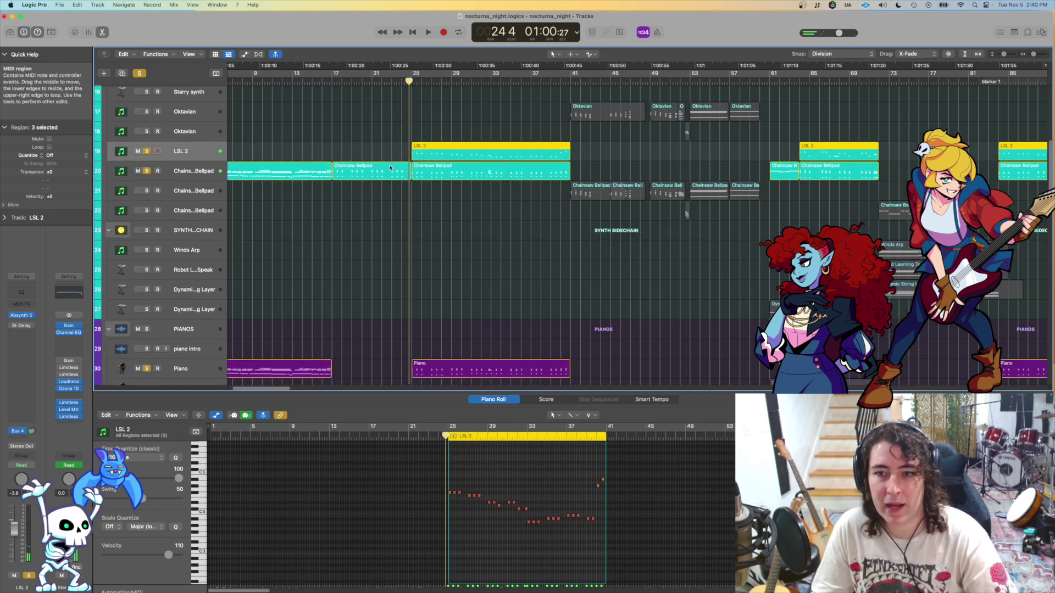
key("space")
scroll(455, 223, "down", 2)
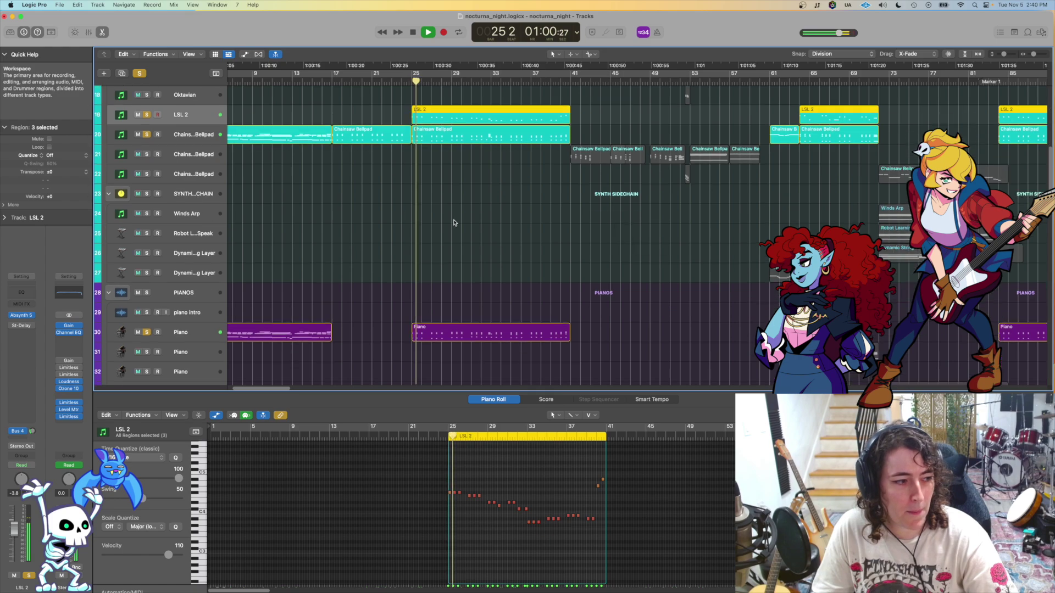
Step: Show the Piano region at bar 25 in an enlarged Piano Roll and examine its chords and bass notes during playback
left_click(454, 331)
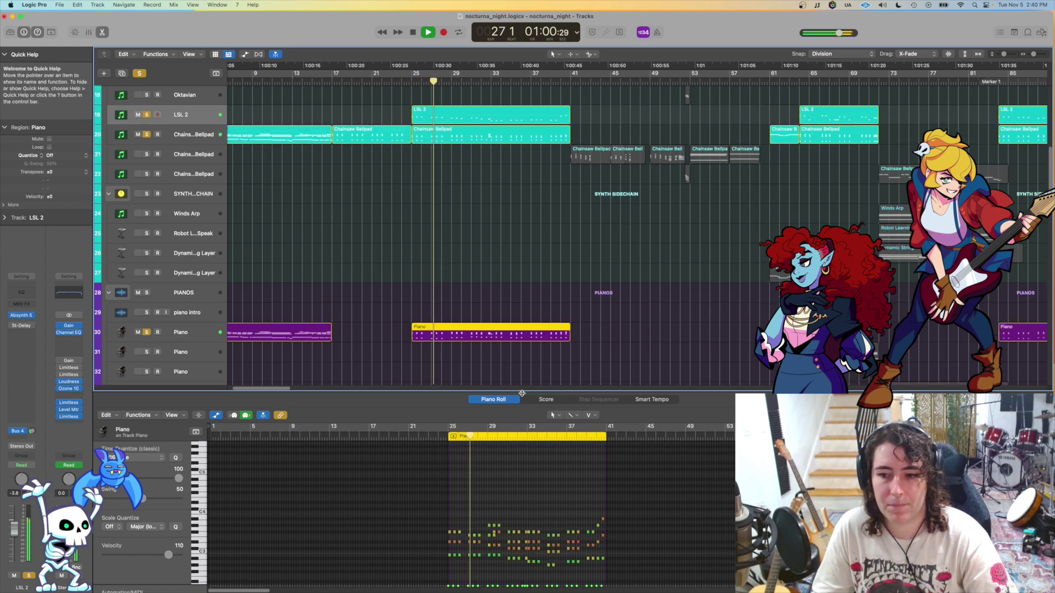
left_click_drag(485, 392, 484, 268)
scroll(508, 440, "up", 6)
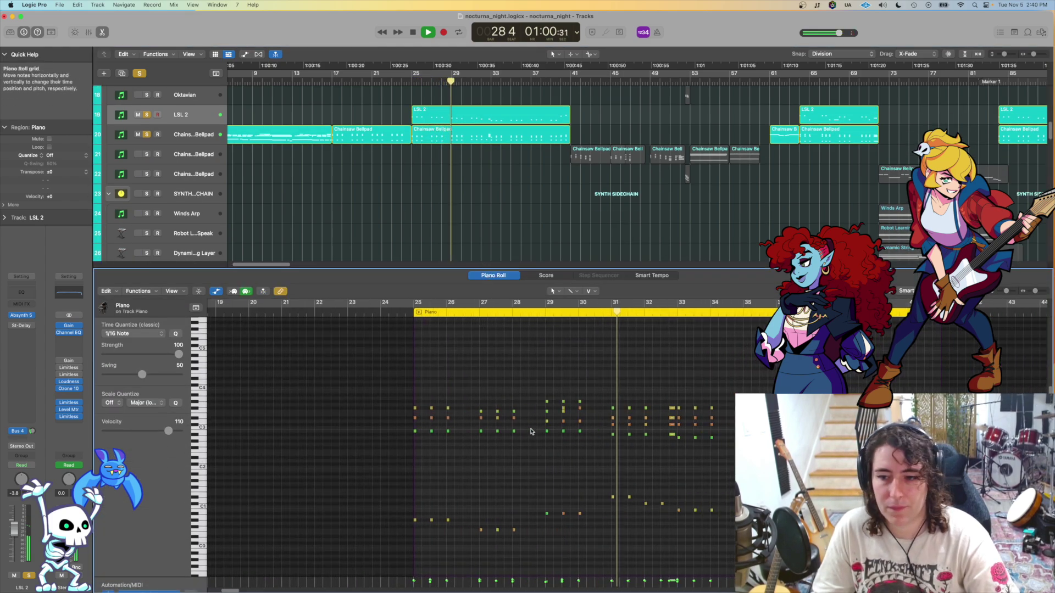
scroll(483, 443, "right", 4)
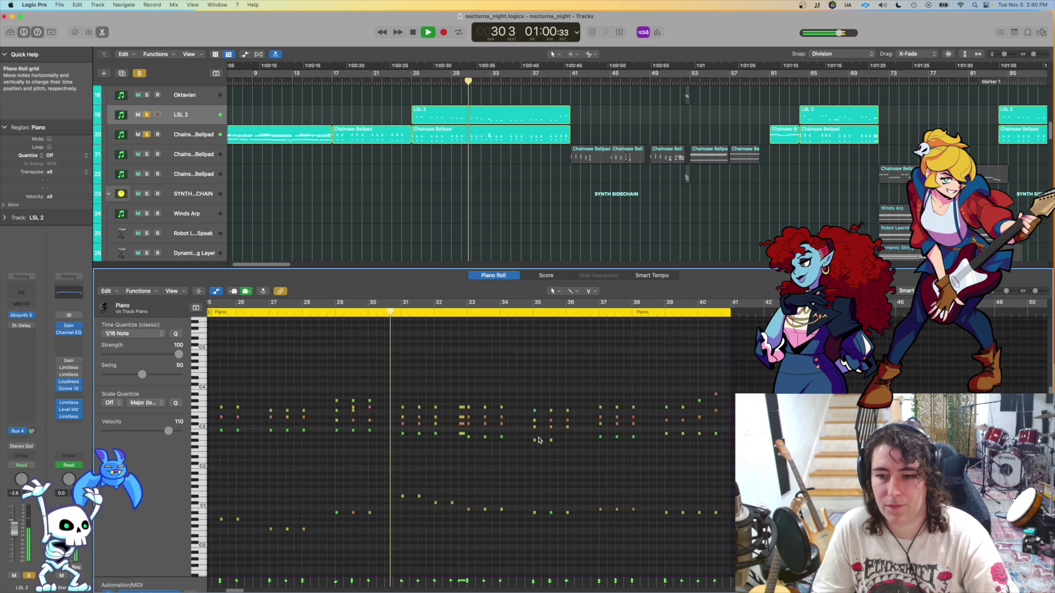
scroll(453, 448, "down", 3)
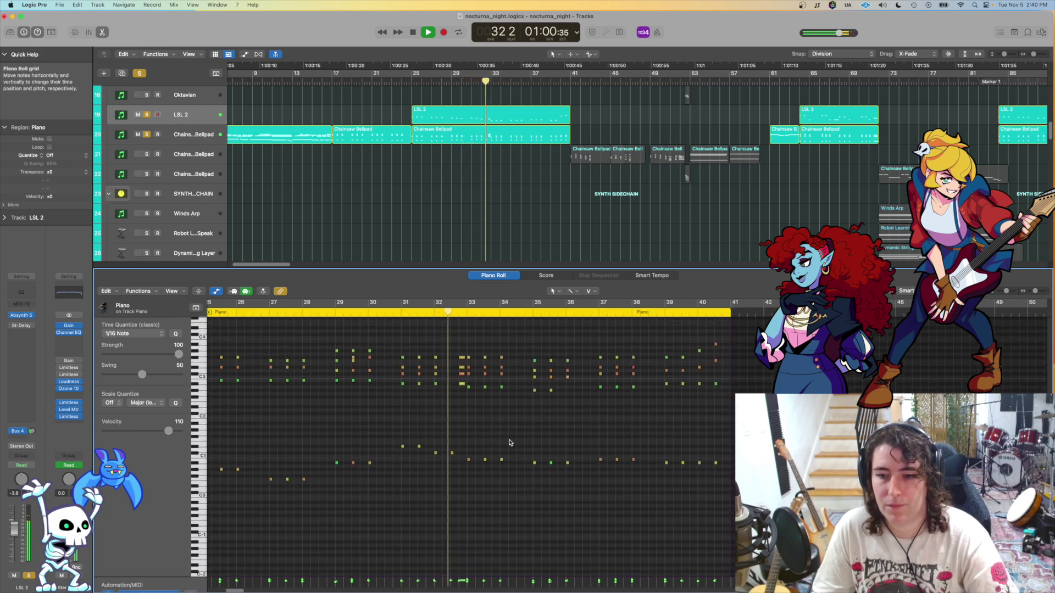
key("space")
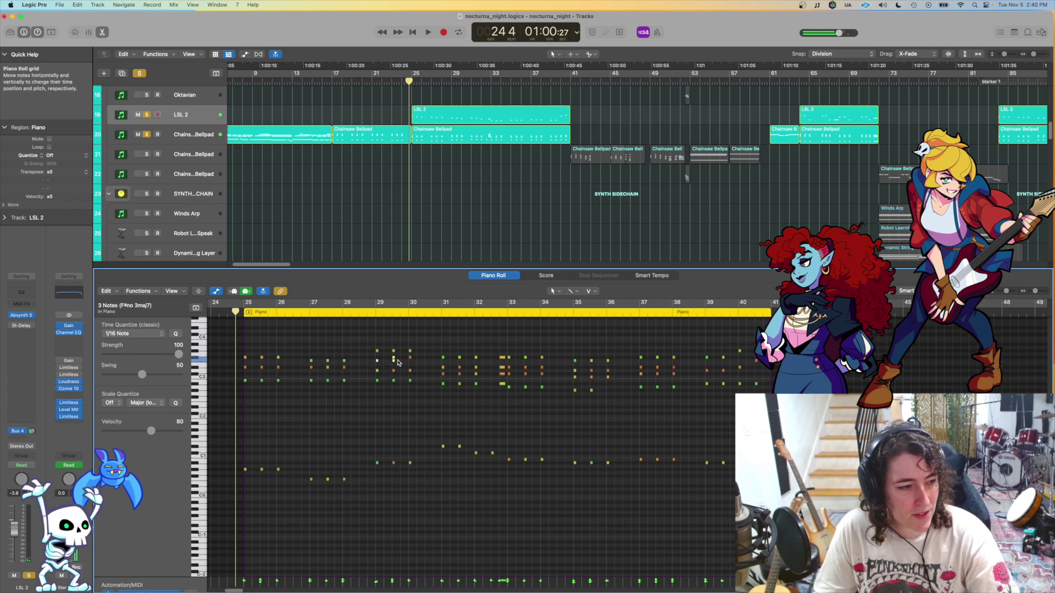
Step: Examine the piano chord at bar 29 3 up close, selecting its notes and playing the passage from just before bar 29
scroll(393, 366, "up", 5)
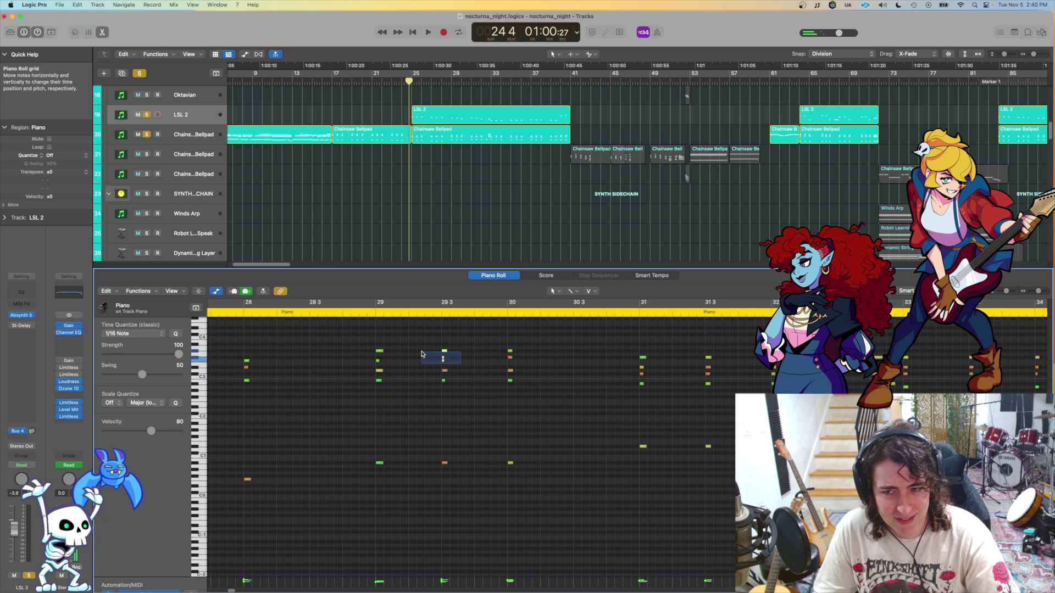
scroll(464, 364, "down", 5)
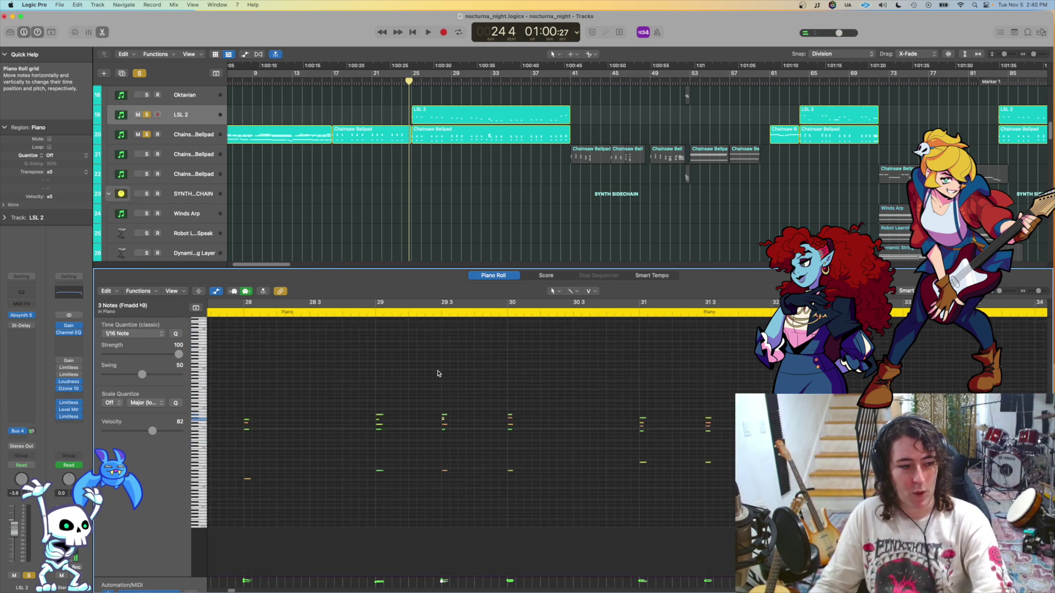
scroll(417, 389, "down", 4)
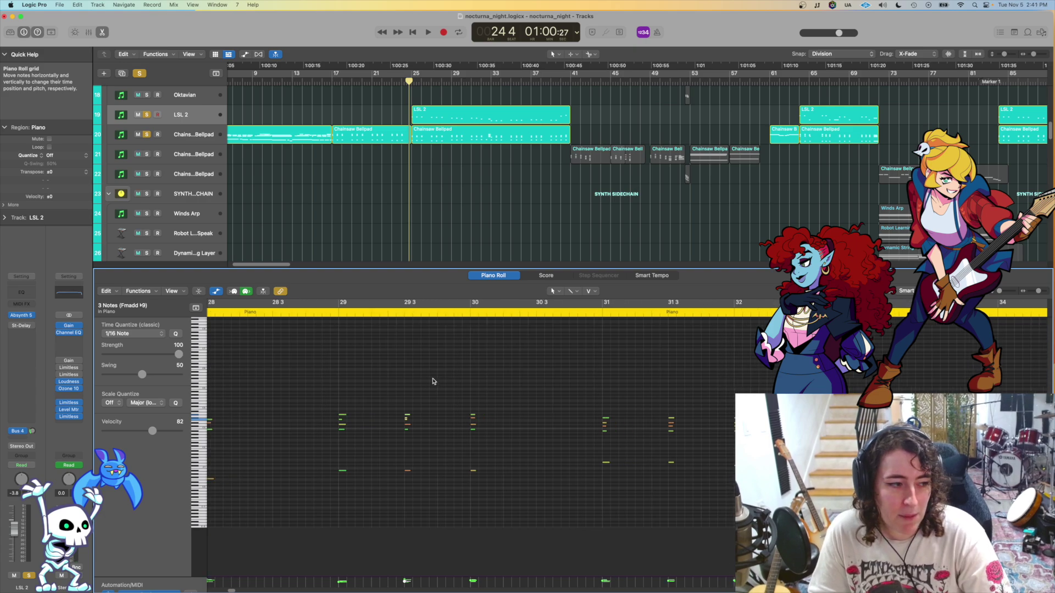
left_click(296, 313)
key("space")
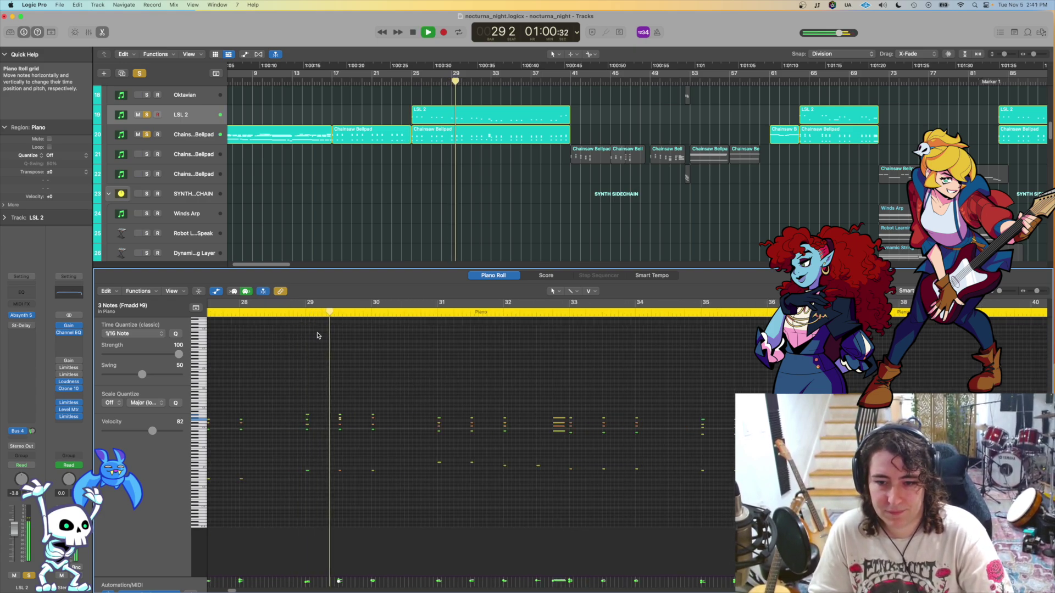
key("space")
left_click_drag(360, 386, 327, 453)
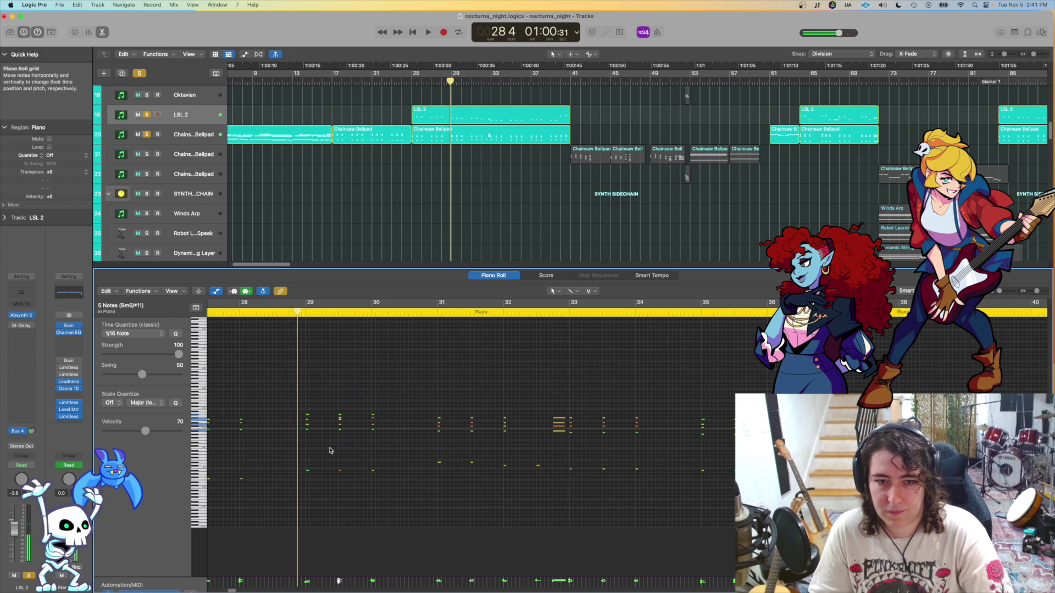
key("space")
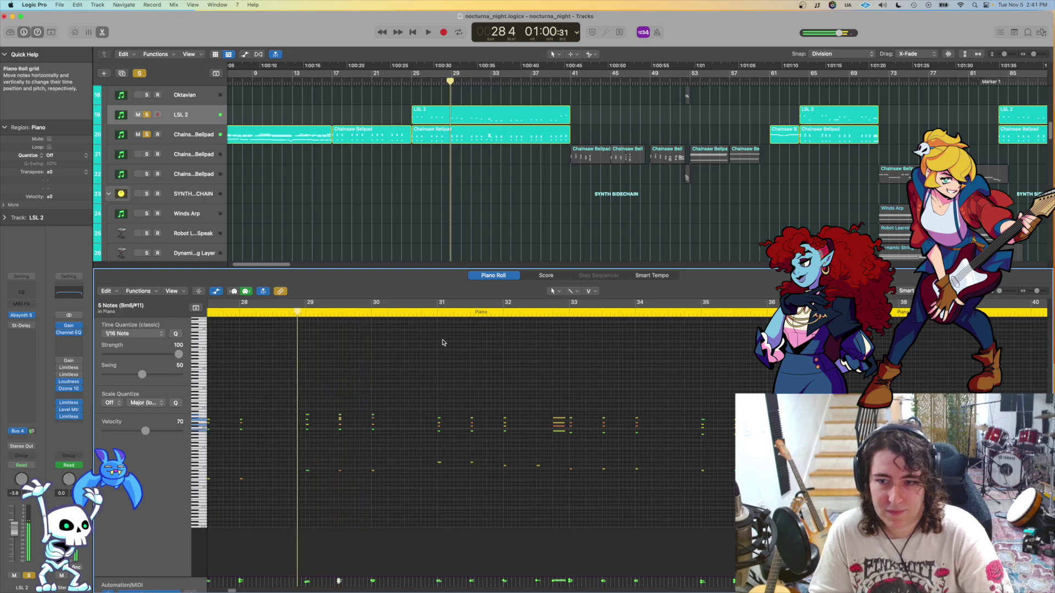
Step: Shrink the Piano Roll, turn off all solos, and play the full mix from bar 28 4
left_click_drag(466, 275, 431, 560)
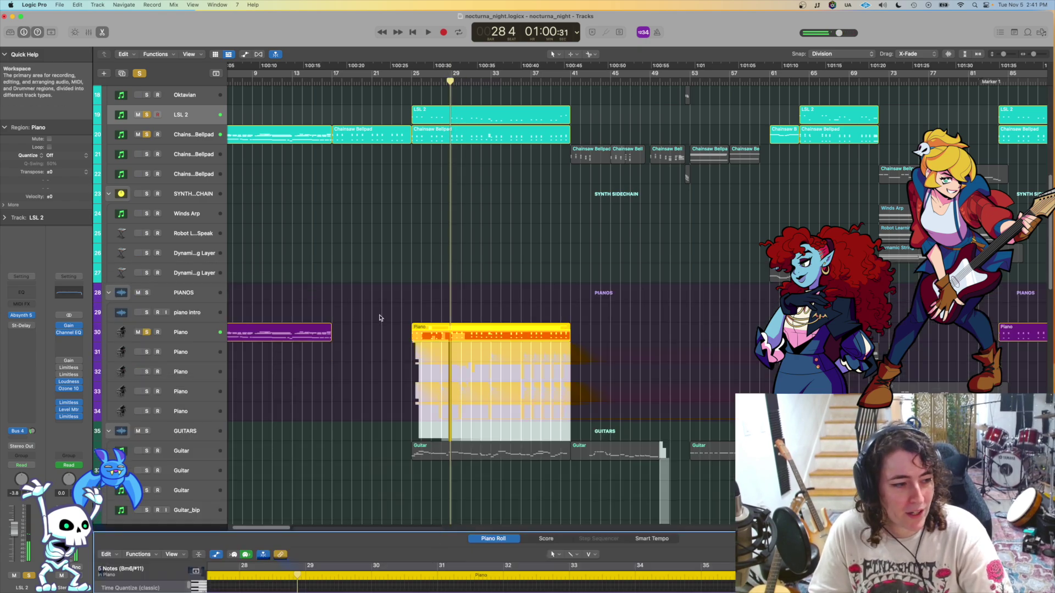
key("space")
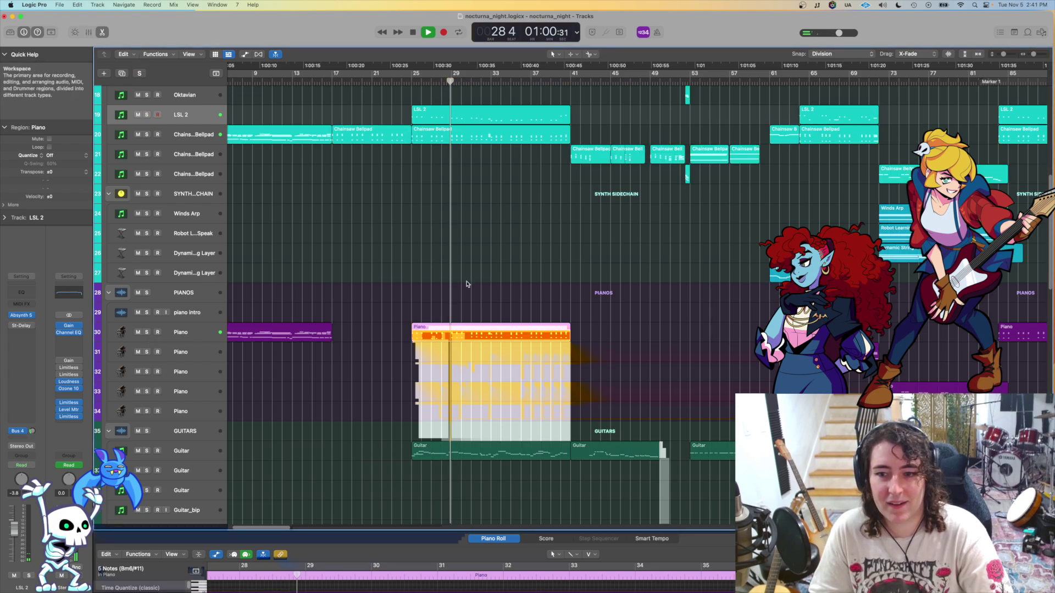
key("ctrl+s")
scroll(483, 294, "right", 5)
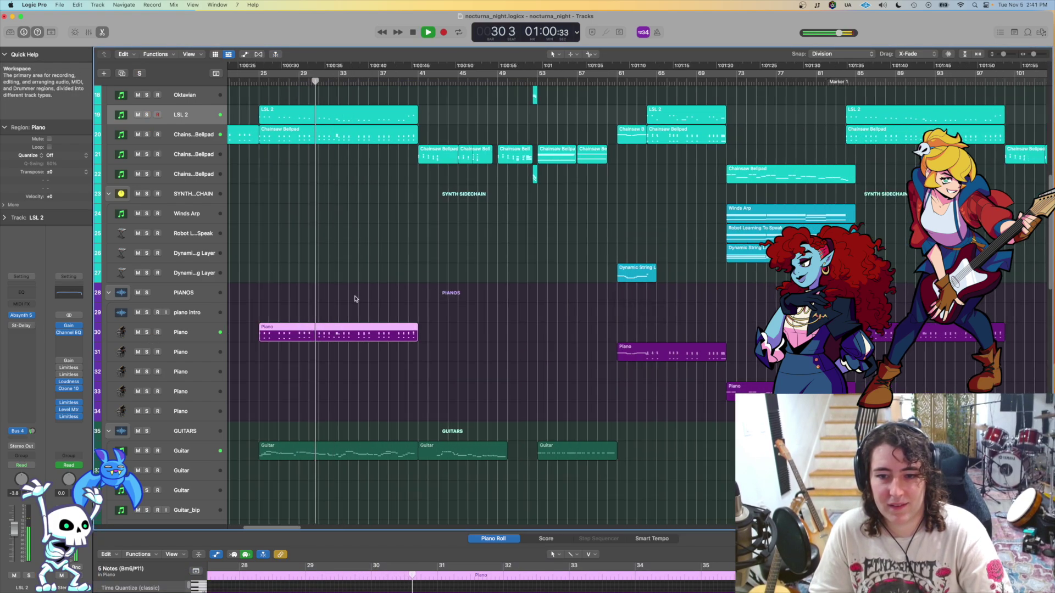
scroll(354, 299, "left", 2)
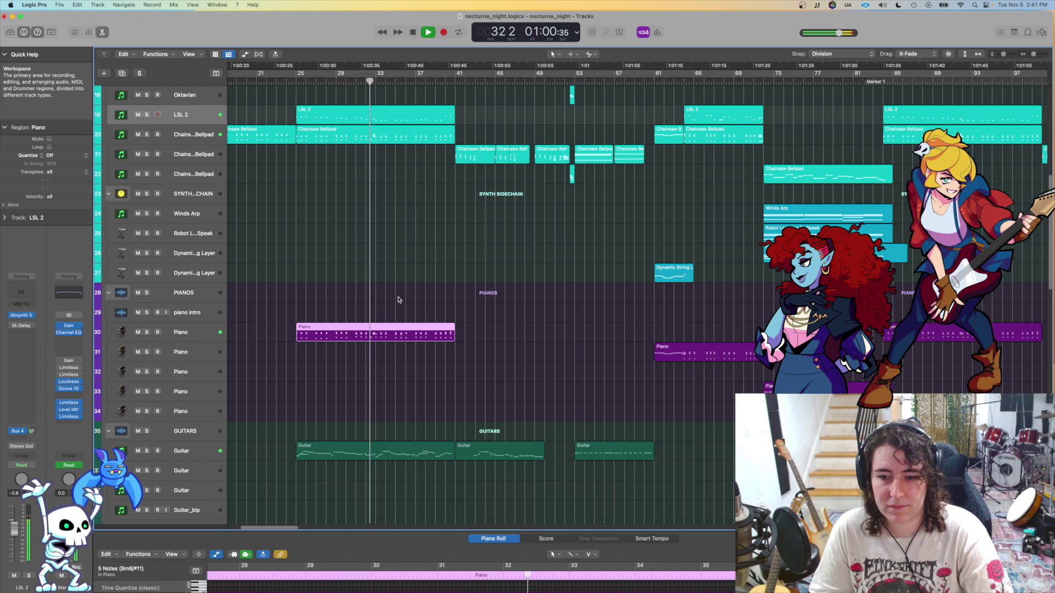
key("space")
Step: Review the arrangement from the synths down to the bitcrusher tracks while playing the full mix from about bar 30
scroll(377, 304, "down", 4)
scroll(374, 306, "down", 4)
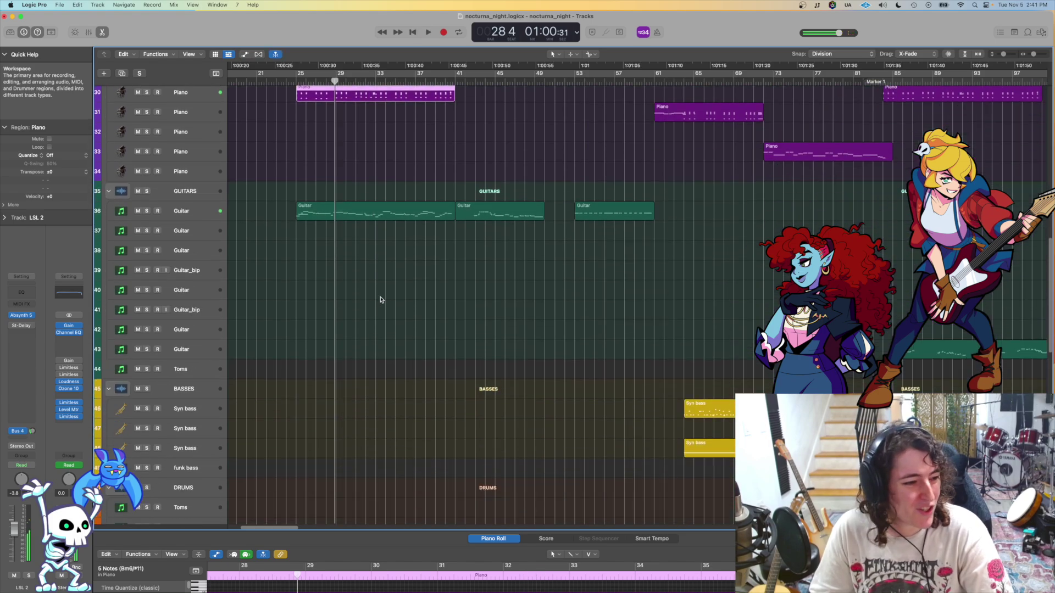
scroll(382, 300, "down", 8)
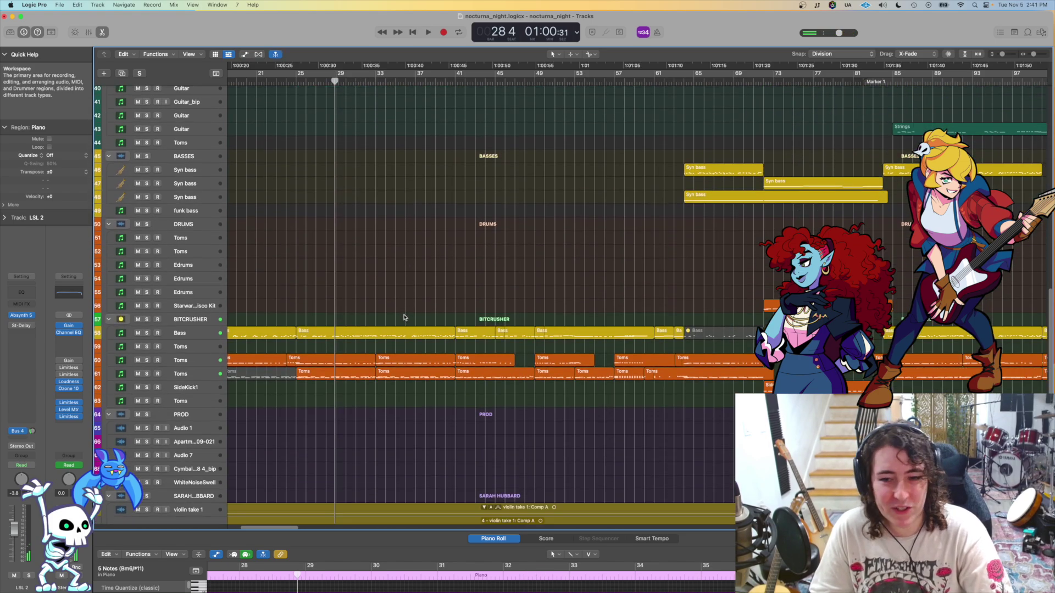
scroll(384, 310, "up", 15)
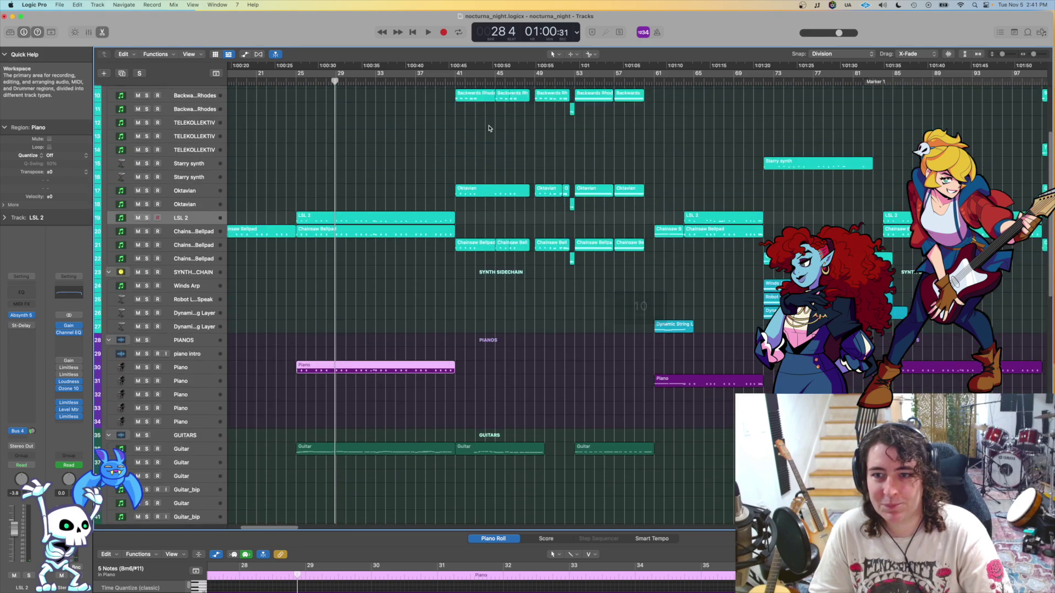
scroll(489, 128, "up", 4)
left_click(351, 81)
key("space")
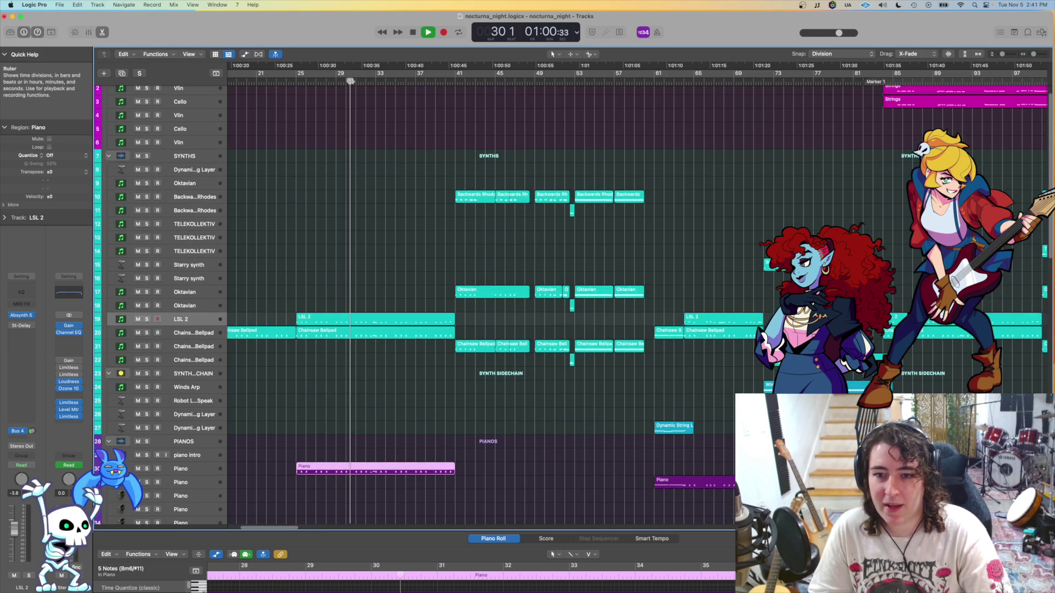
scroll(420, 252, "up", 1)
scroll(420, 252, "down", 10)
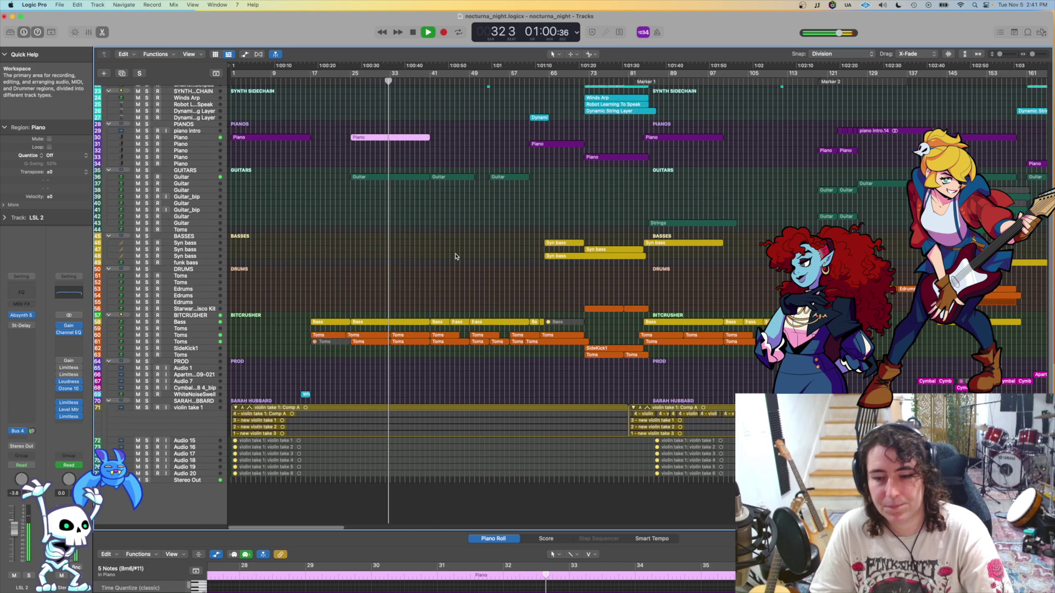
scroll(431, 280, "up", 2)
scroll(366, 292, "up", 4)
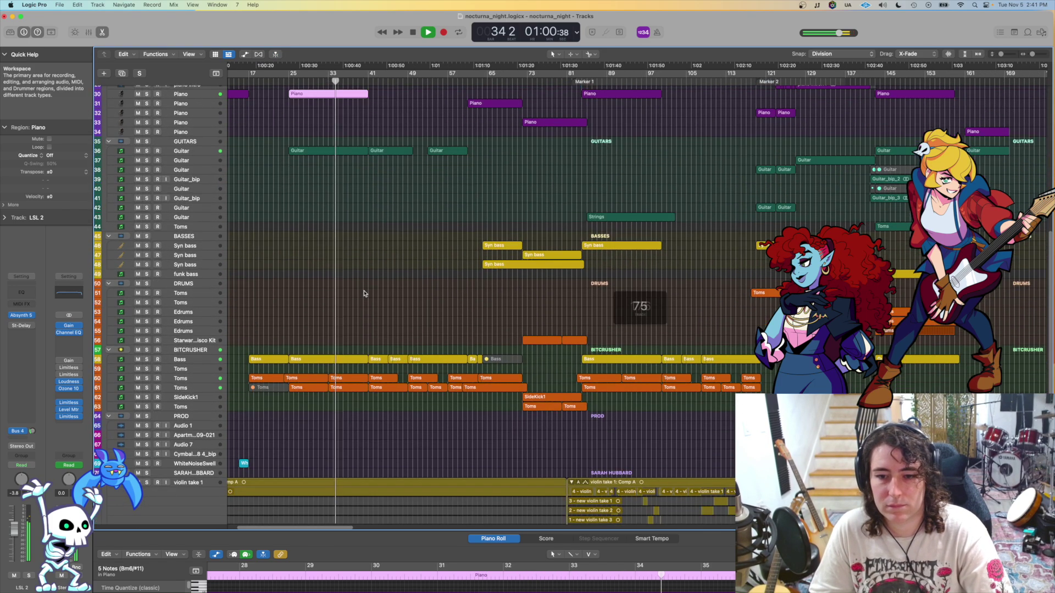
scroll(523, 334, "right", 5)
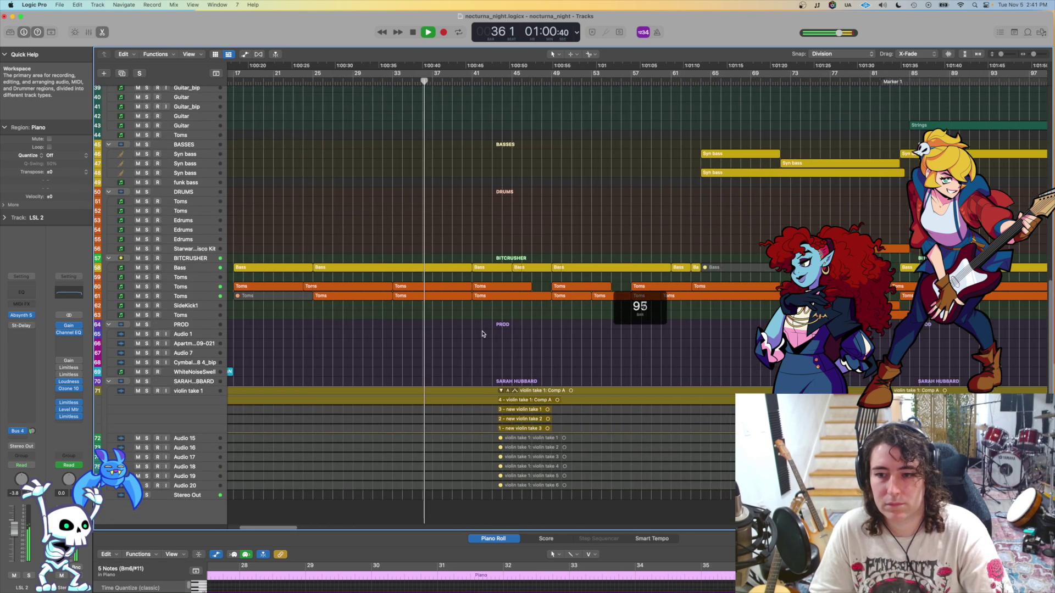
Step: Select the Toms region at bar 33 on track 61, increase the track height, and show its notes in an enlarged Piano Roll
left_click(464, 296)
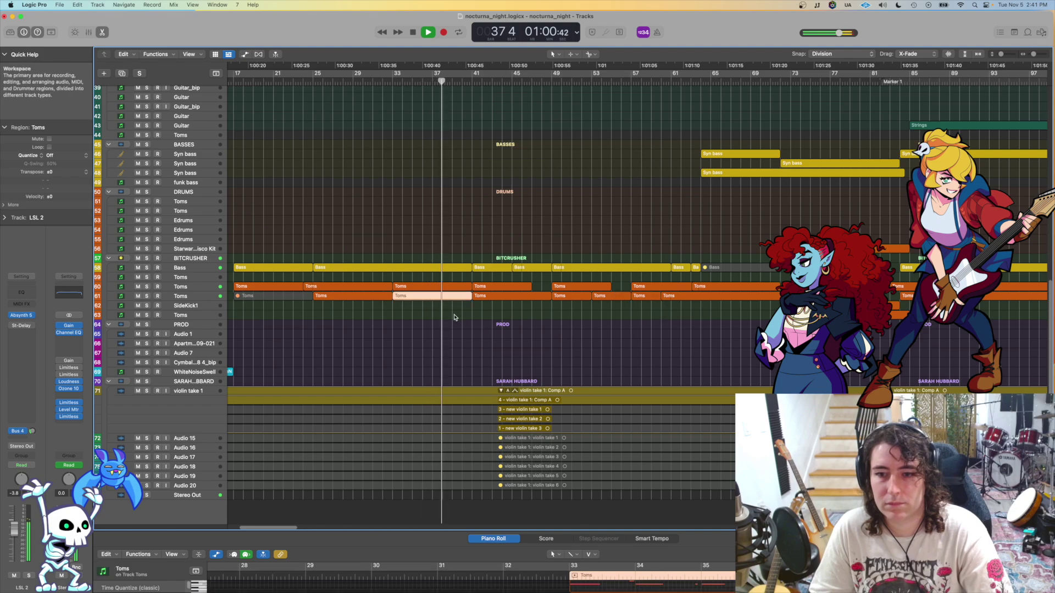
key("space")
scroll(407, 289, "up", 2)
scroll(406, 288, "up", 3)
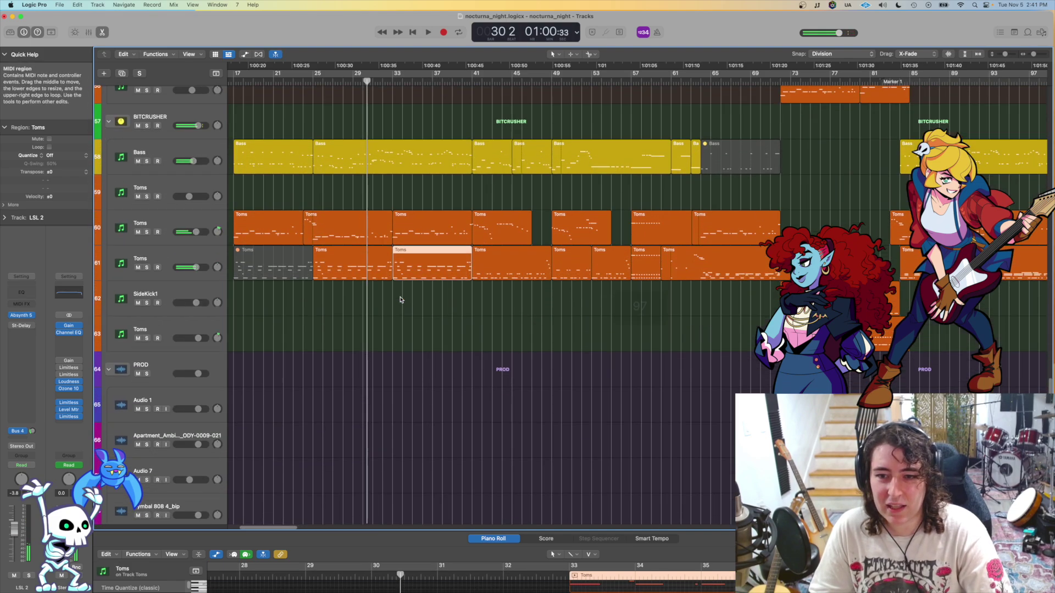
key("e")
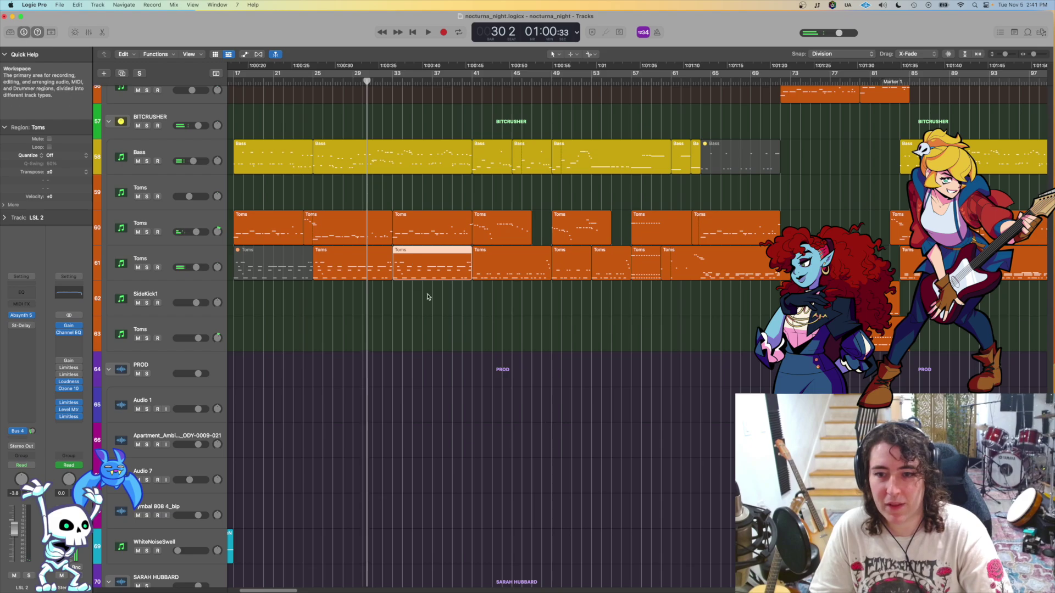
key("e")
left_click_drag(518, 536, 498, 314)
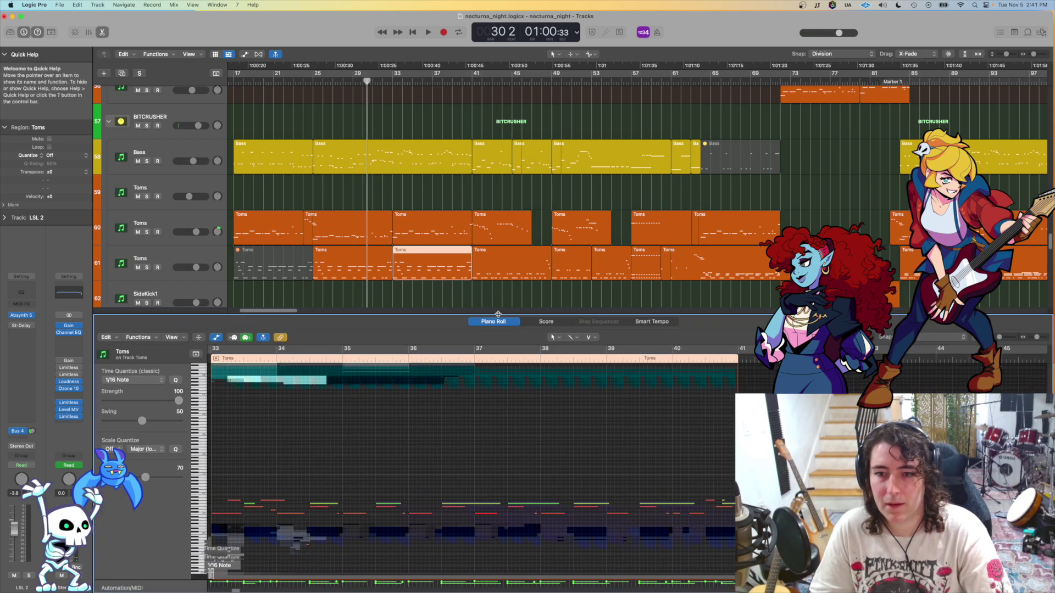
Step: Solo Toms tracks 60 and 61 in the bitcrusher group and play them from bar 30 2
left_click(147, 232)
left_click(147, 267)
key("space")
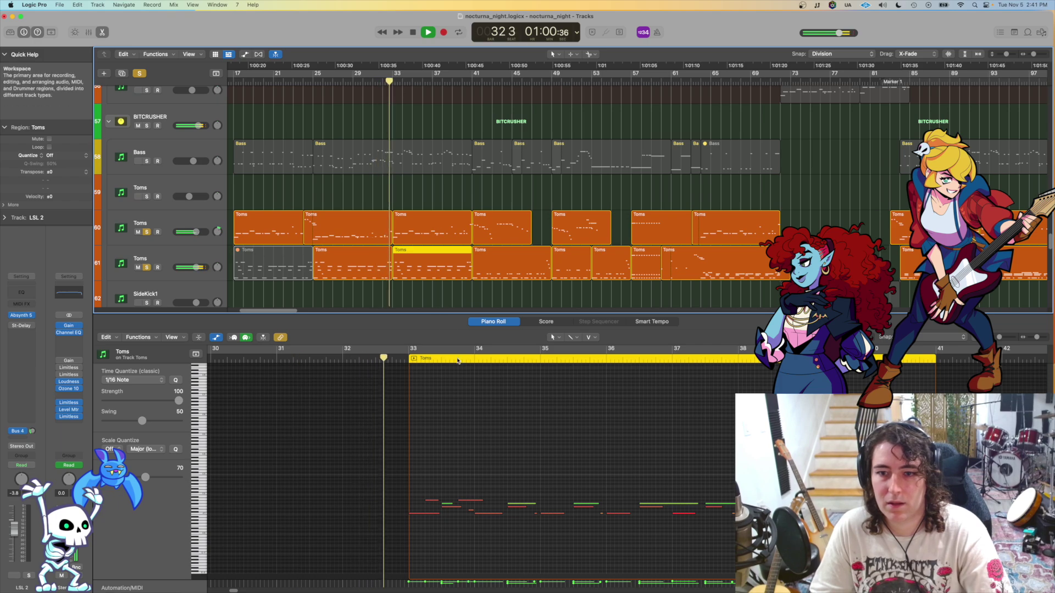
Step: Select two of the highest notes near bar 33 in the Toms region, and unsolo Toms tracks 61 and 60 to play the full mix
key("space")
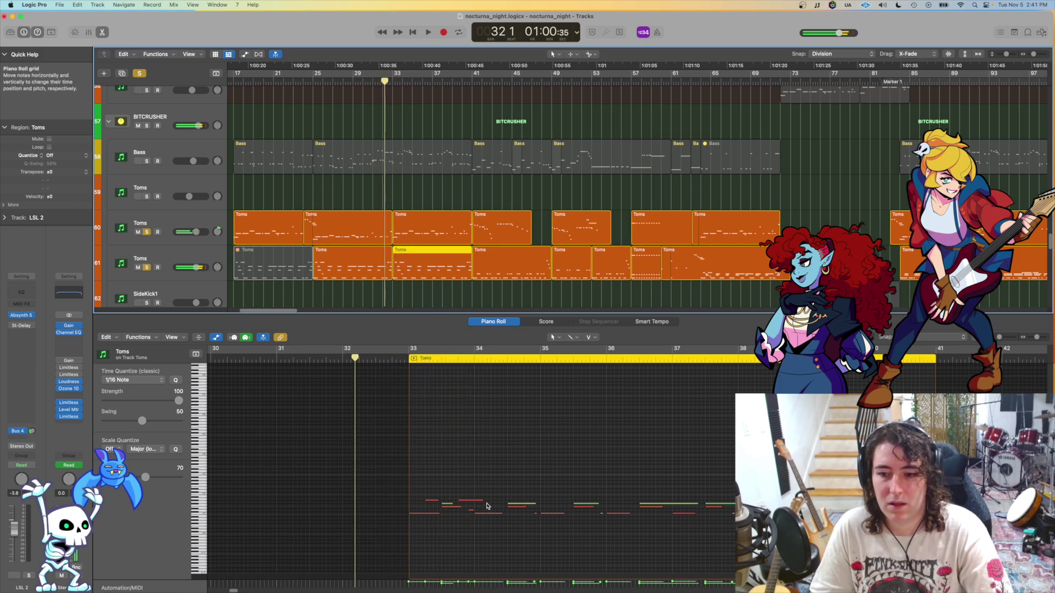
left_click_drag(498, 480, 422, 503)
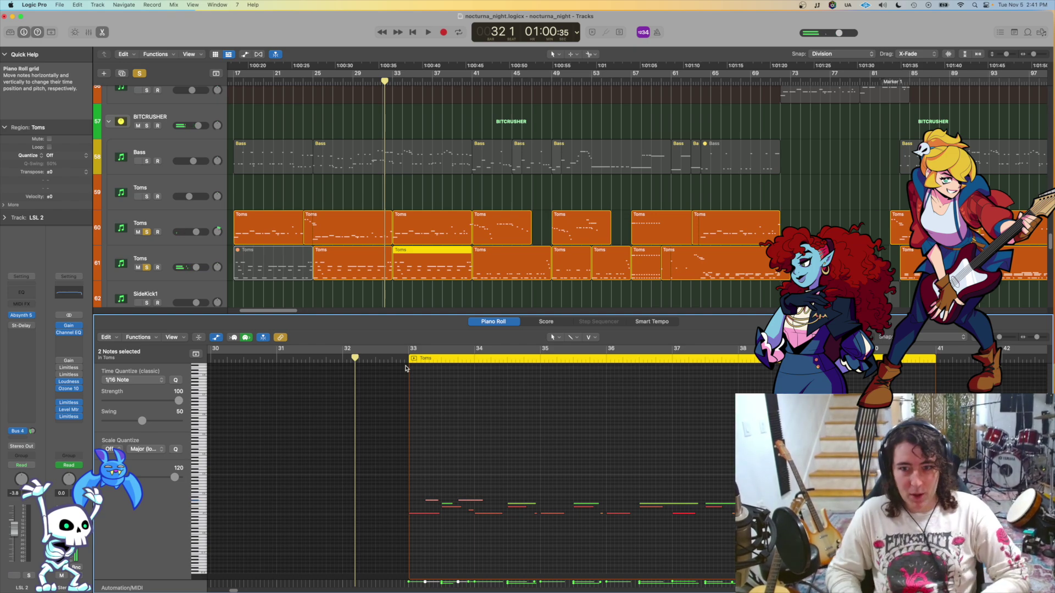
left_click(168, 265)
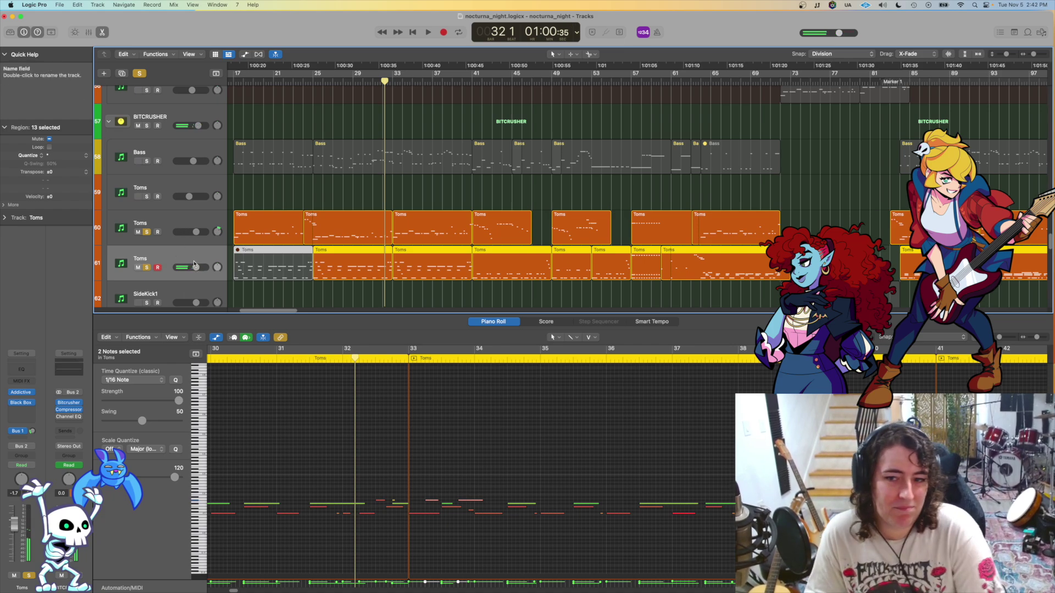
left_click(147, 268)
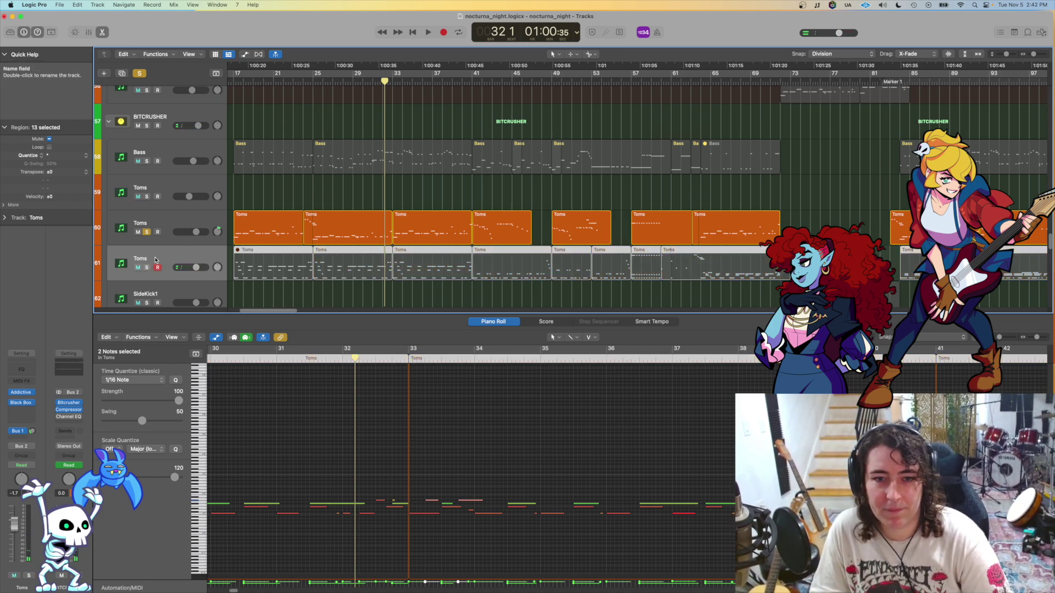
left_click(148, 233)
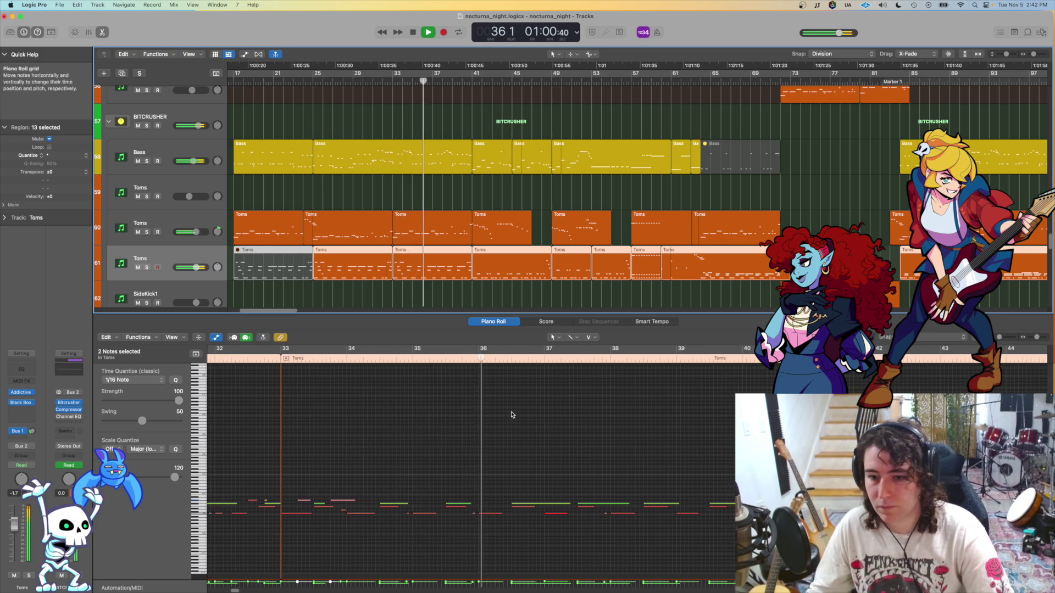
Step: Close the Piano Roll and follow the bitcrushed Bass and Toms regions up to about bar 41 in the playing full mix
key("super+Left")
key("super+Left")
key("super+Left")
key("super+Down")
key("super+Down")
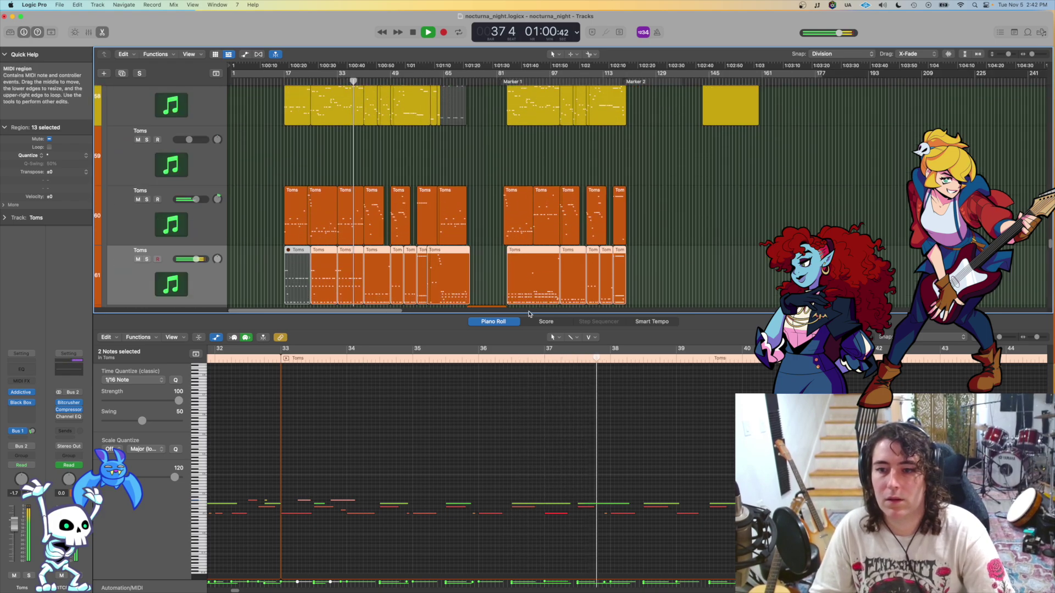
key("e")
key("super+Up")
key("super+Up")
key("super+Up")
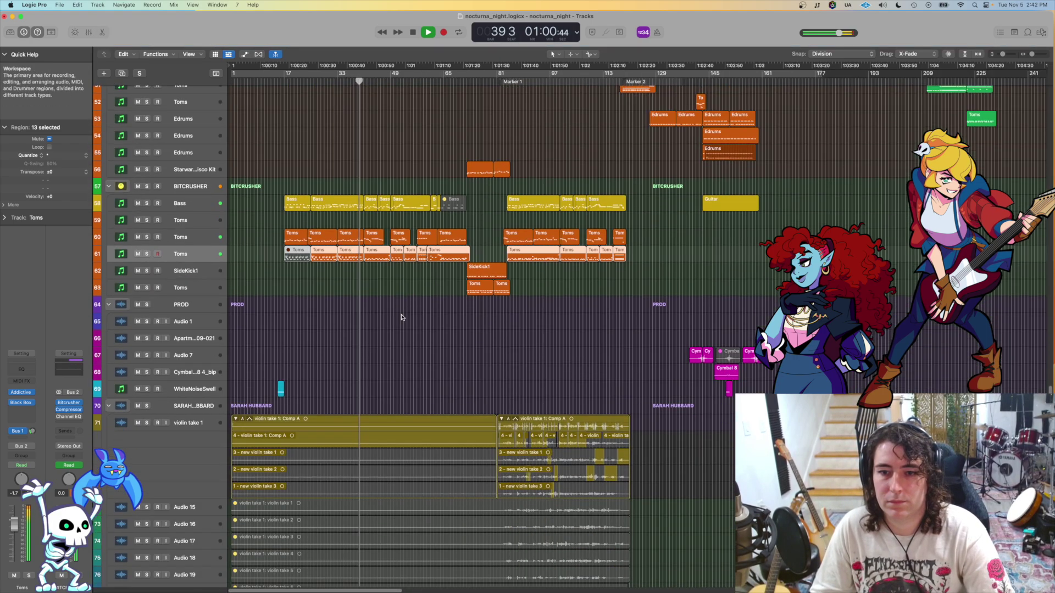
key("super+Right")
key("super+Right")
key("super+Right")
key("super+Right")
key("space")
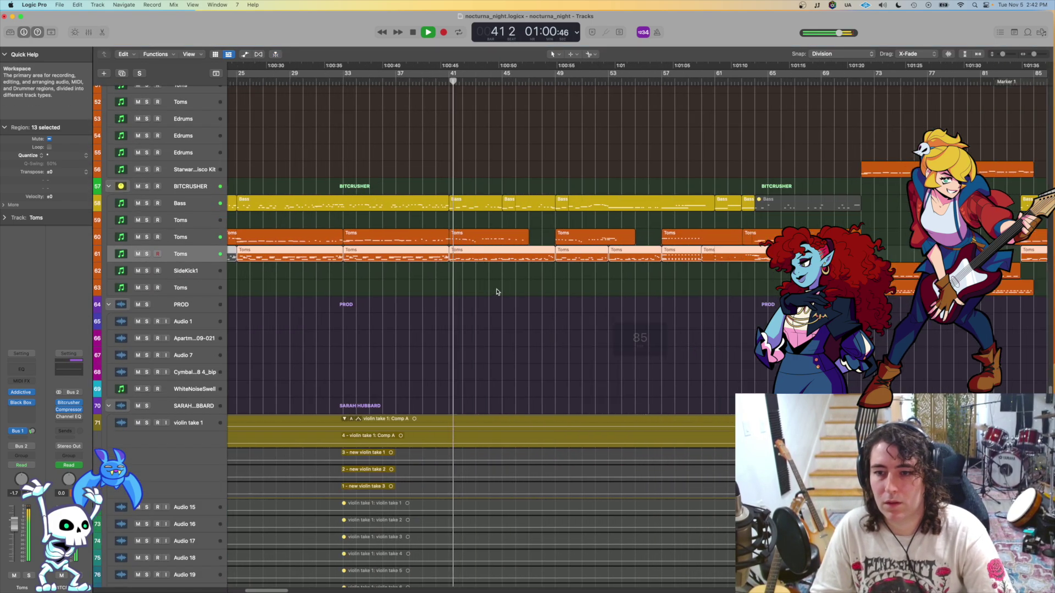
Step: Examine the arrangement around bars 31 to 77, from the bitcrusher and drums groups up to the synths and strings
key("super+Down")
key("super+Right")
key("super+Right")
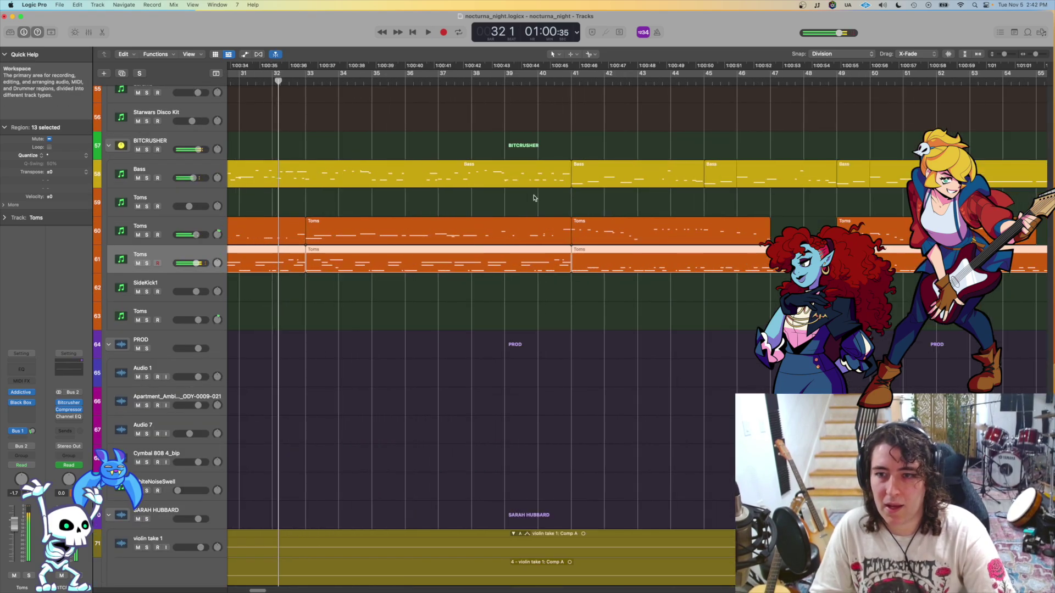
key("super+Up")
key("super+Up")
key("super+Left")
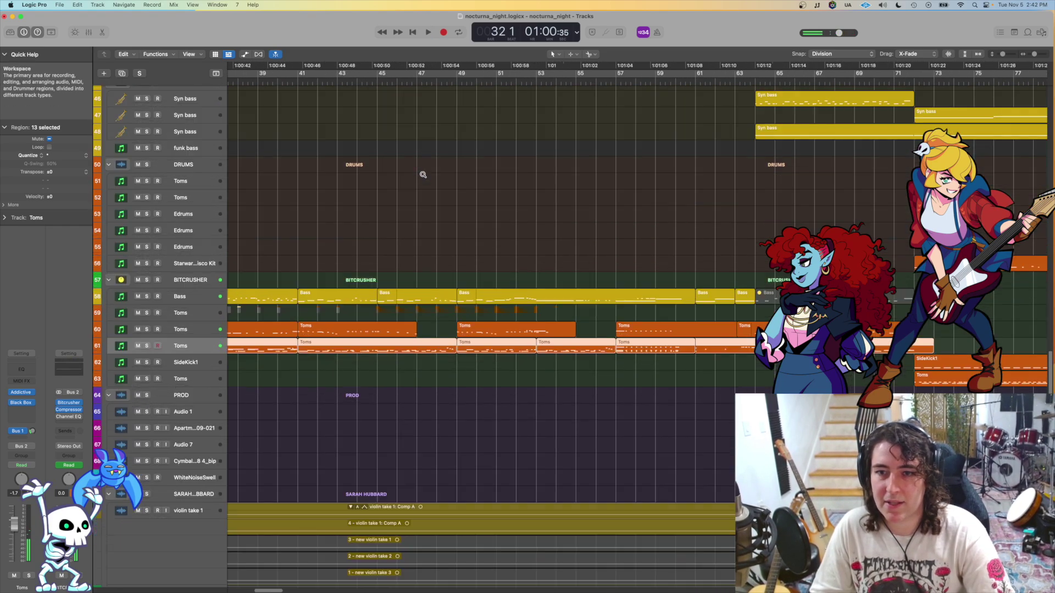
key("super+Down")
key("super+Down")
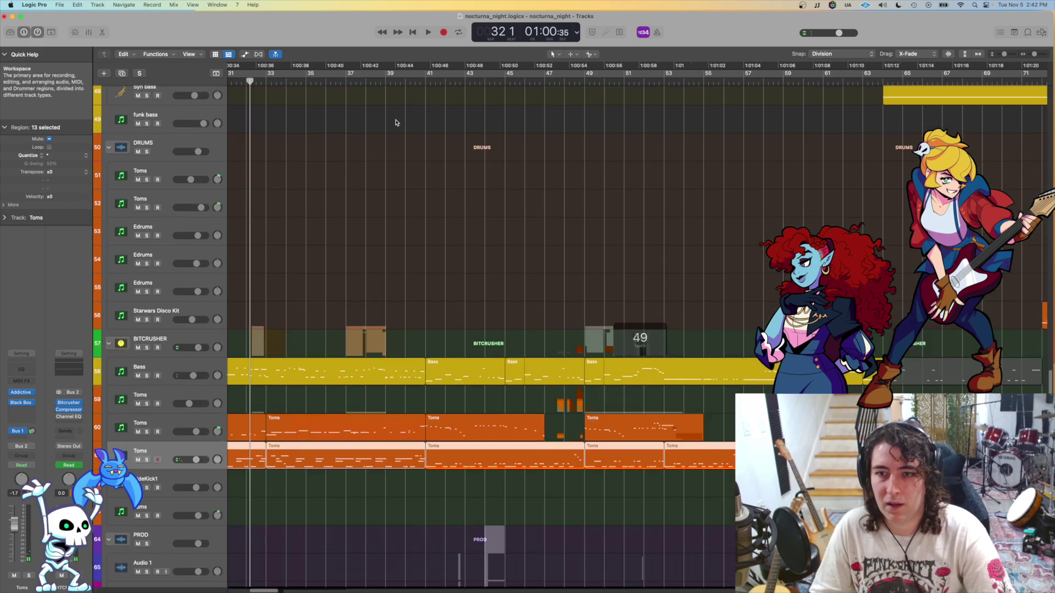
key("super+Up")
key("super+Up")
key("super+Up")
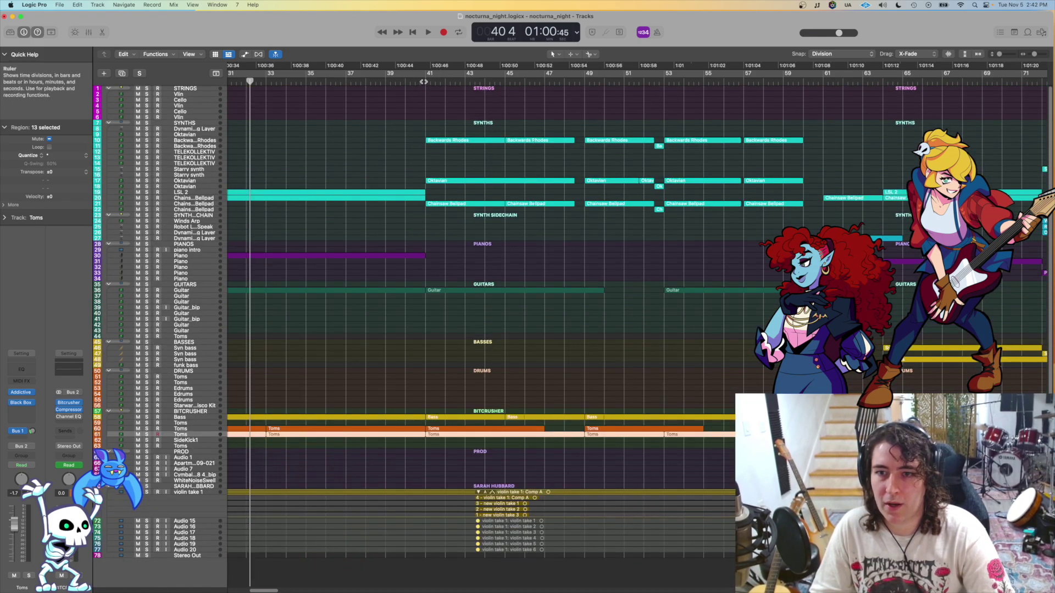
Step: Move the playhead to bar 40 4 and select the Backwards Rhodes track 10 in the synths group
left_click(424, 82)
key("super+Down")
key("super+Down")
key("super+Down")
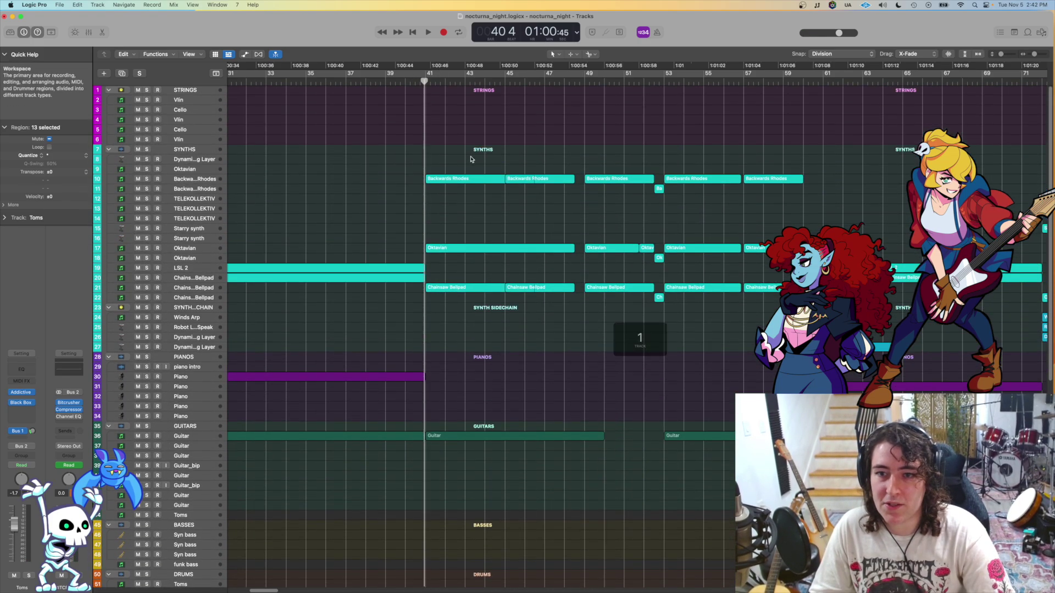
left_click(506, 180)
key("super+Right")
key("super+Right")
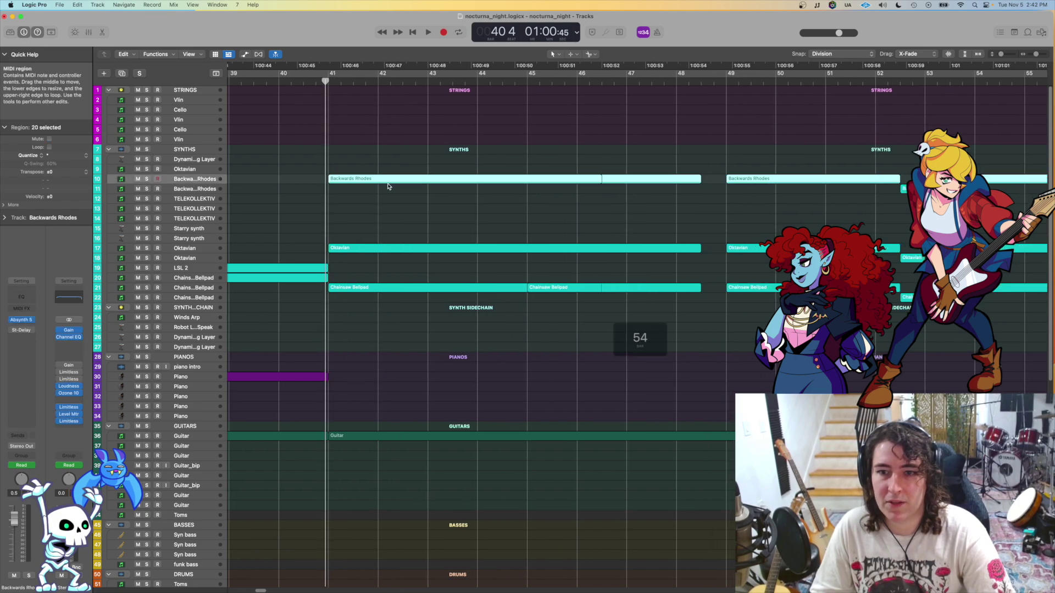
Step: Show the Absynth 5 instrument of Backwards Rhodes and the Massive instrument of Oktavian track 17, placing both windows clear of the track list
left_click(21, 321)
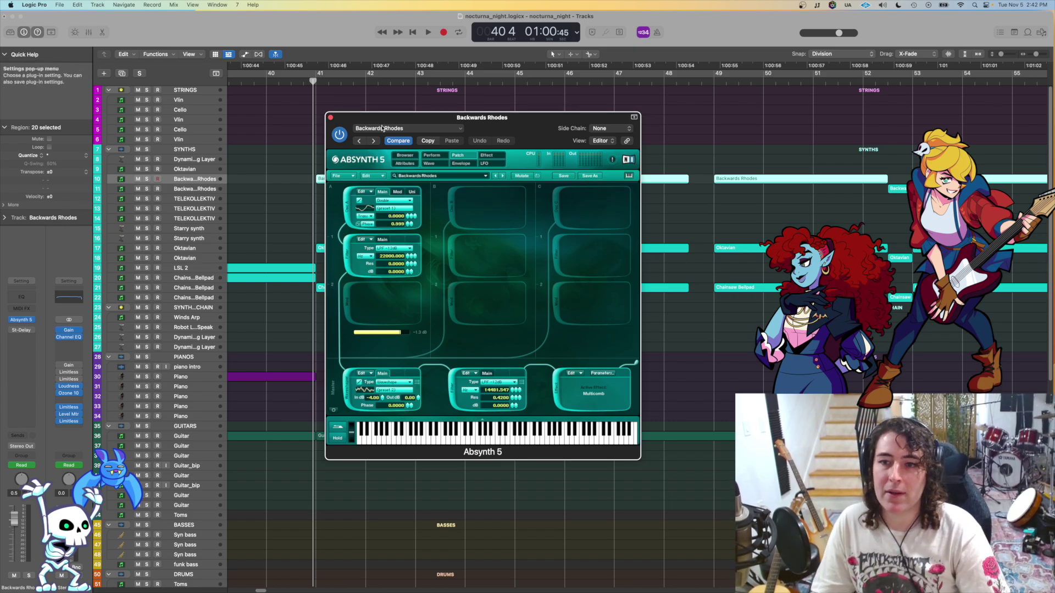
left_click_drag(503, 126, 636, 142)
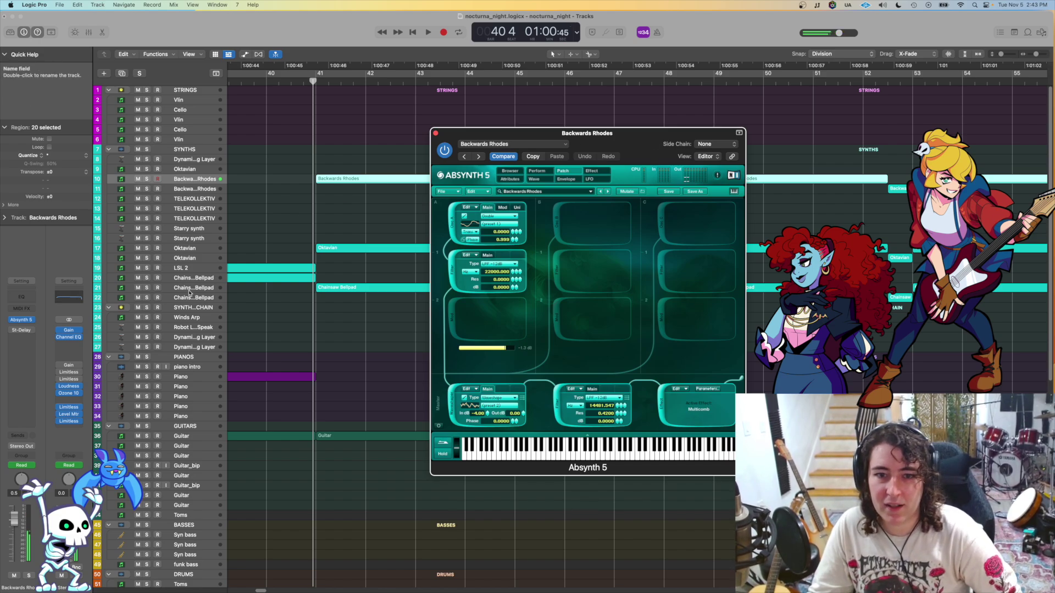
left_click(202, 249)
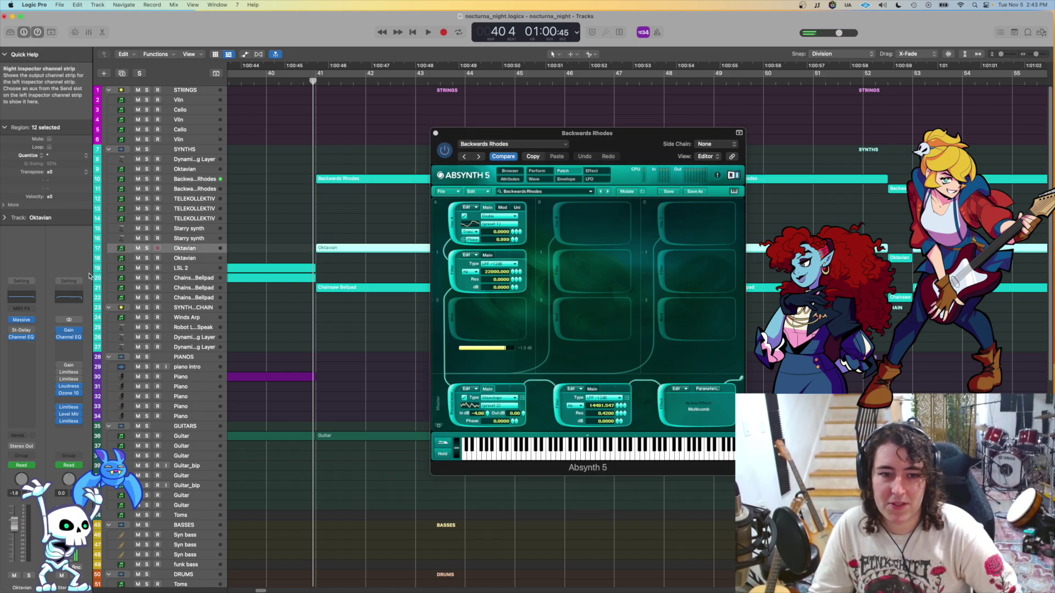
left_click(22, 321)
left_click_drag(512, 121, 719, 114)
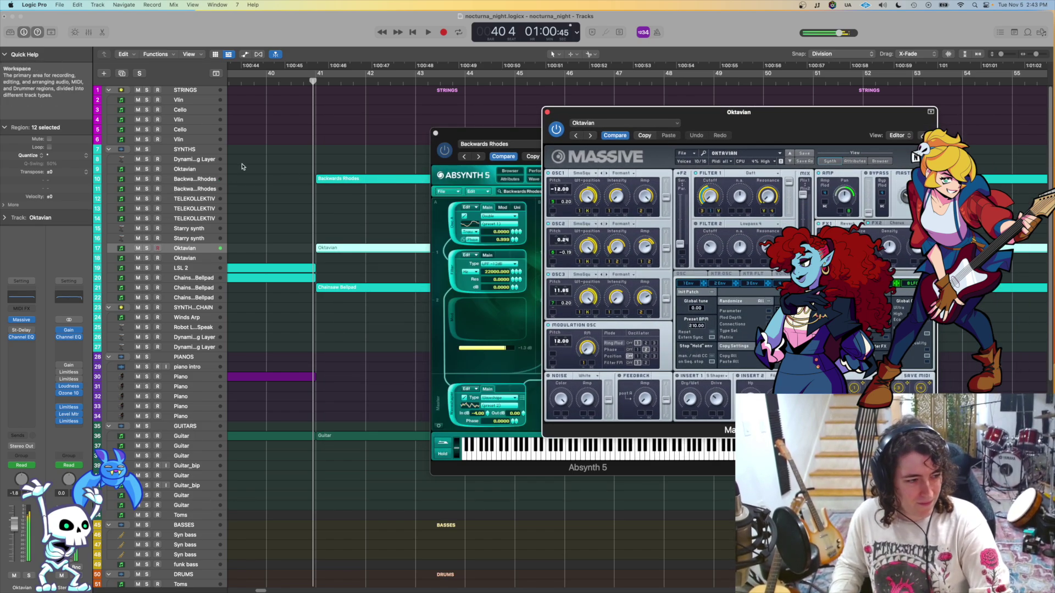
Step: Solo Backwards Rhodes track 10, show its notes in the Piano Roll, and play it from bar 40 4
left_click(146, 179)
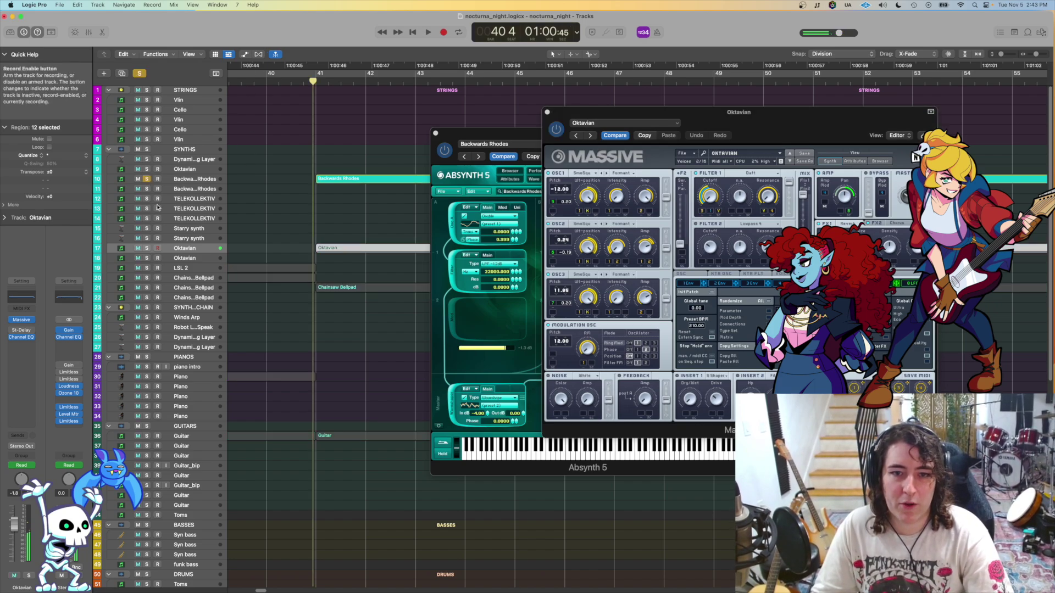
left_click(202, 180)
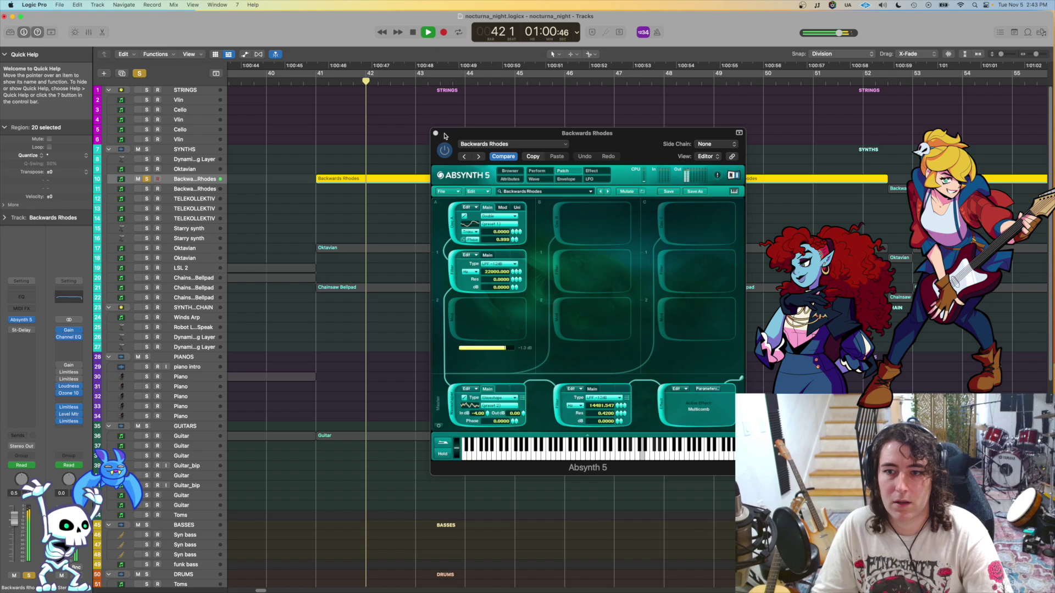
key("z")
double_click(352, 198)
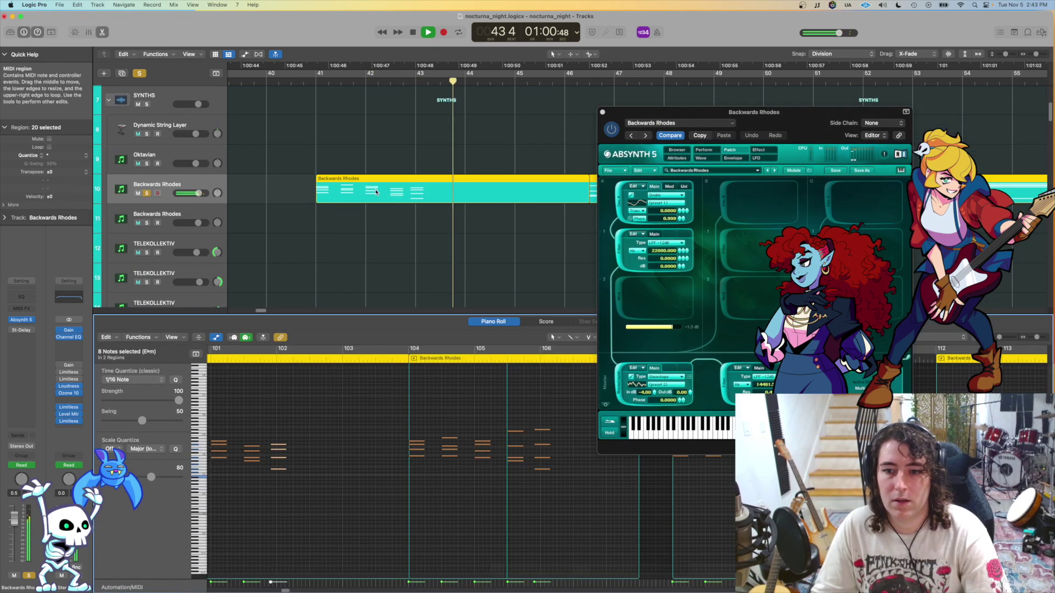
key("space")
key("space")
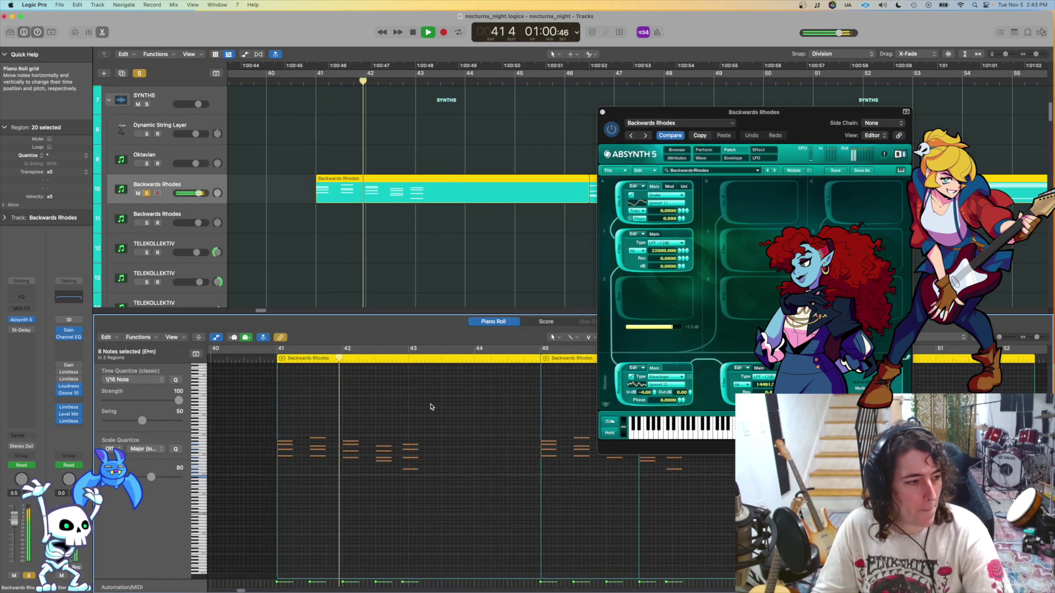
key("space")
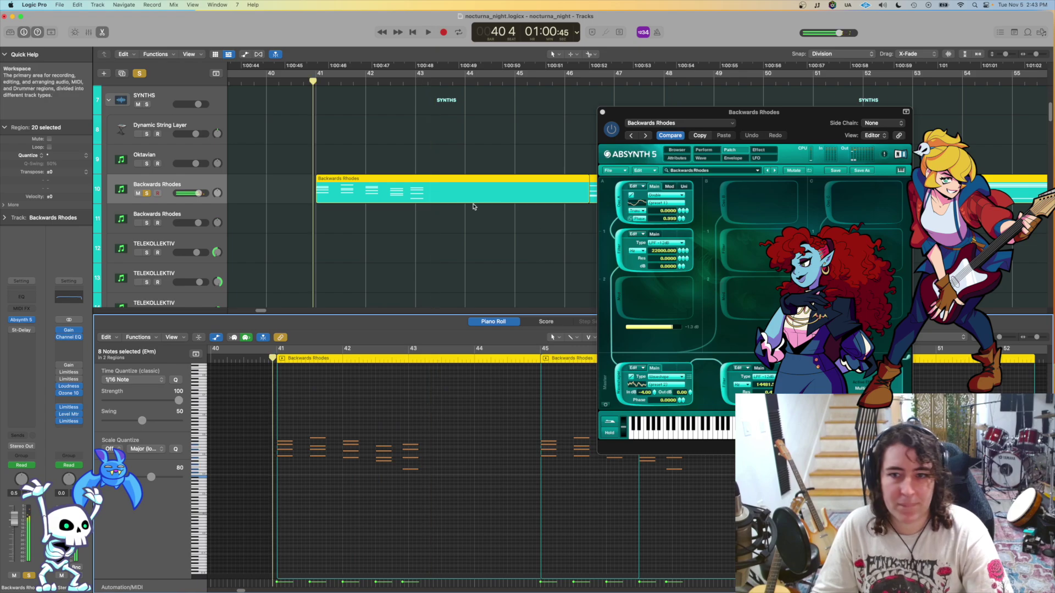
Step: Switch the solo from Backwards Rhodes to Oktavian track 17, show its notes in the Piano Roll, and play it from bar 40 4
scroll(260, 194, "down", 1)
scroll(260, 193, "down", 6)
left_click(179, 245)
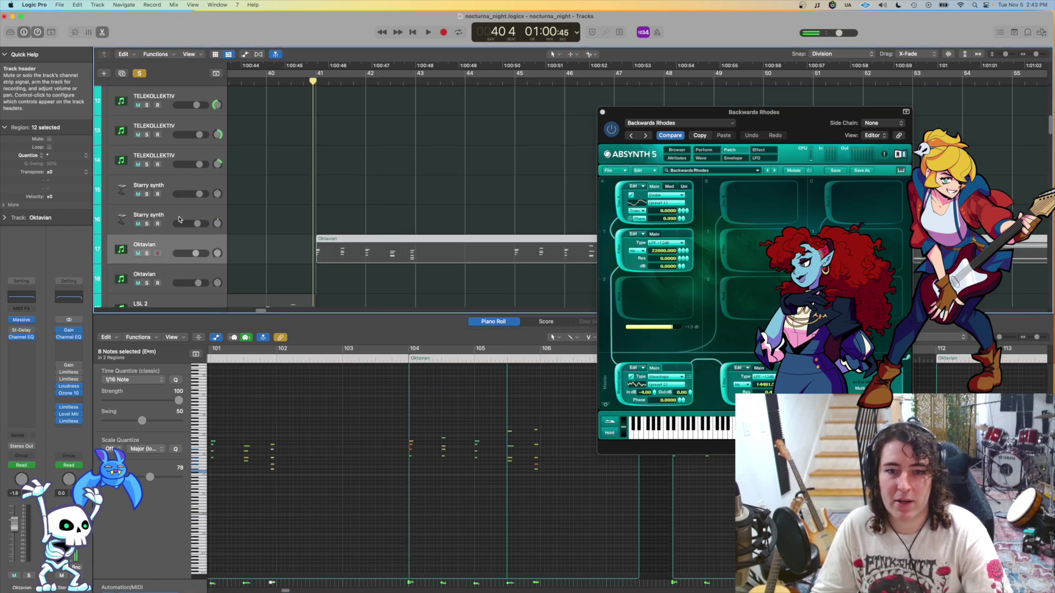
scroll(165, 191, "up", 6)
scroll(330, 217, "down", 3)
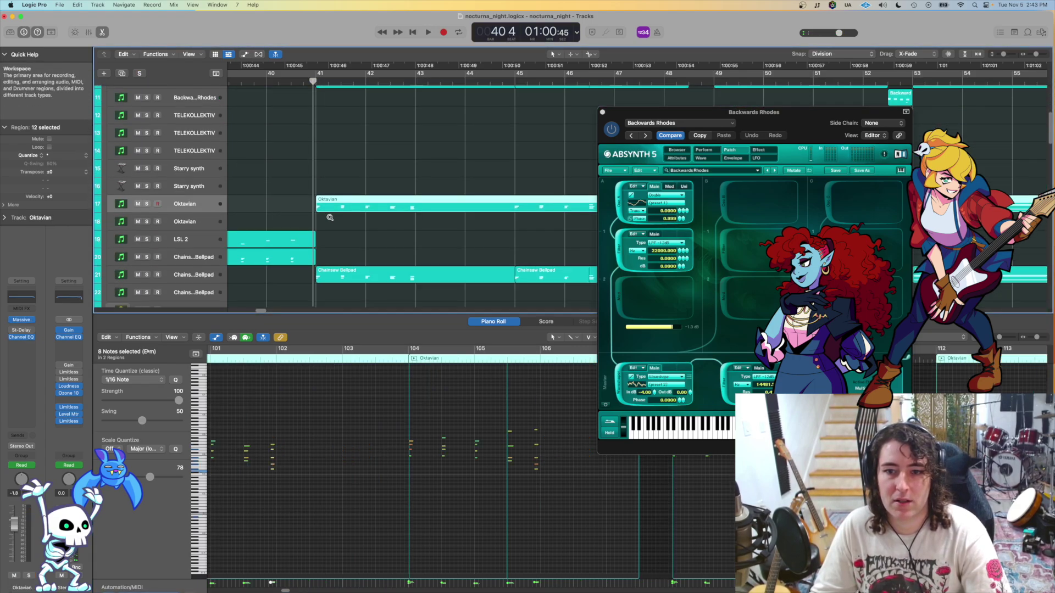
double_click(334, 202)
double_click(333, 202)
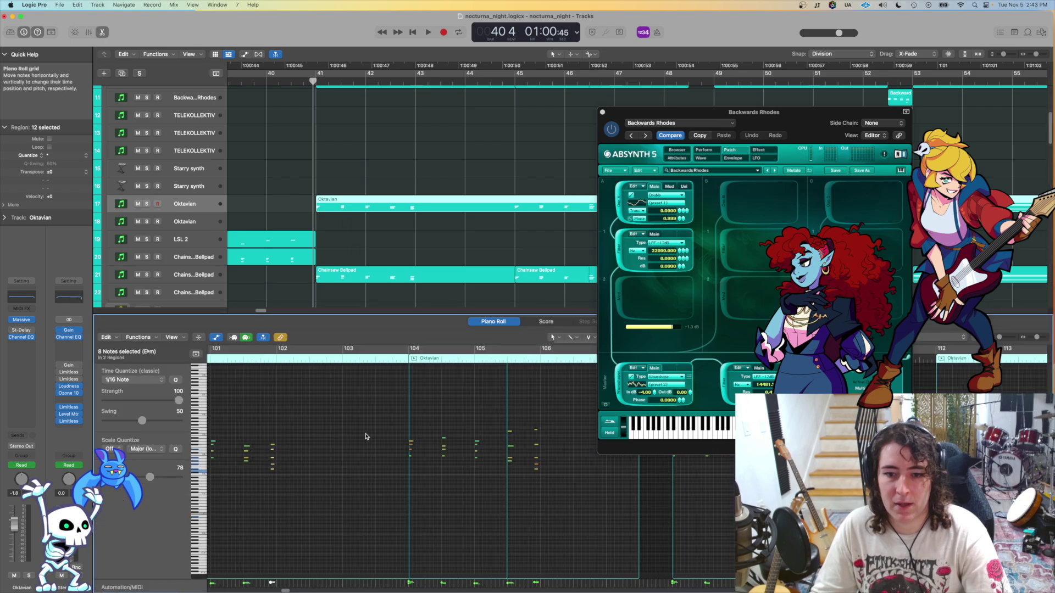
key("s")
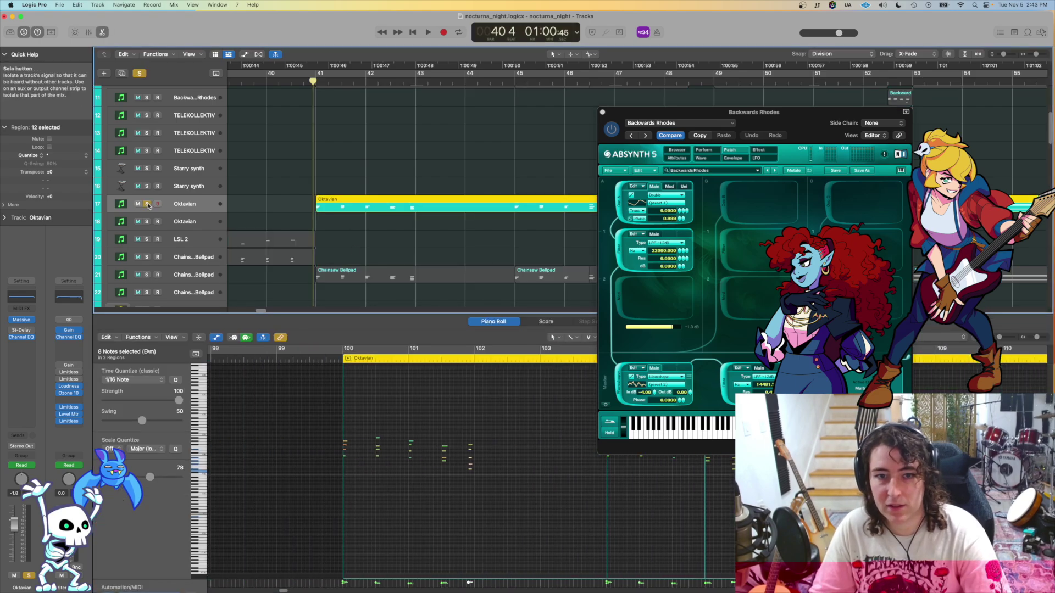
key("space")
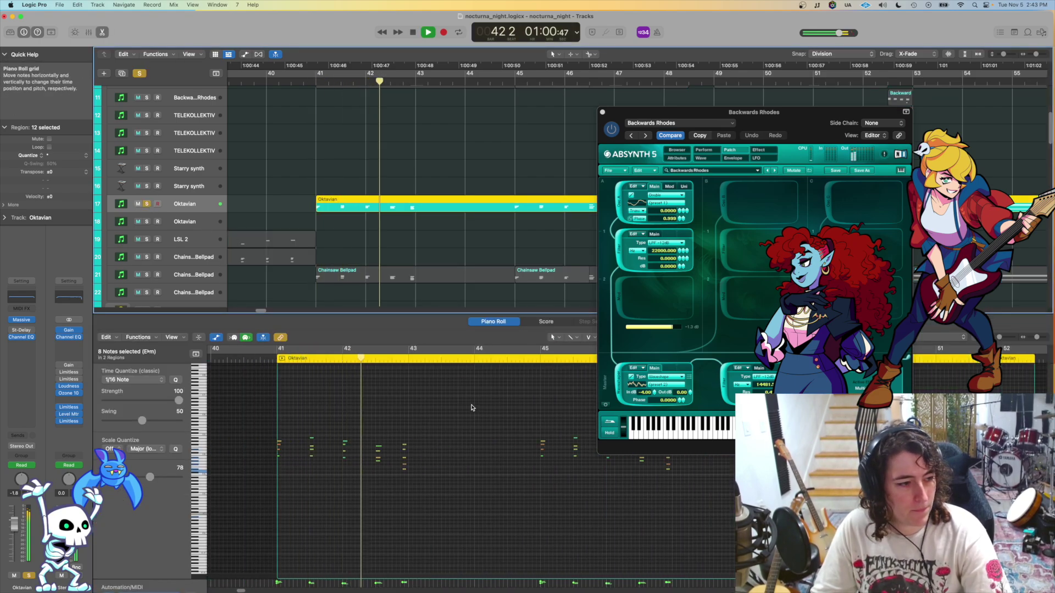
key("space")
Step: Add Backwards Rhodes track 10 to the solo and play it together with Oktavian from bar 40 4
scroll(379, 225, "down", 3)
scroll(355, 231, "up", 5)
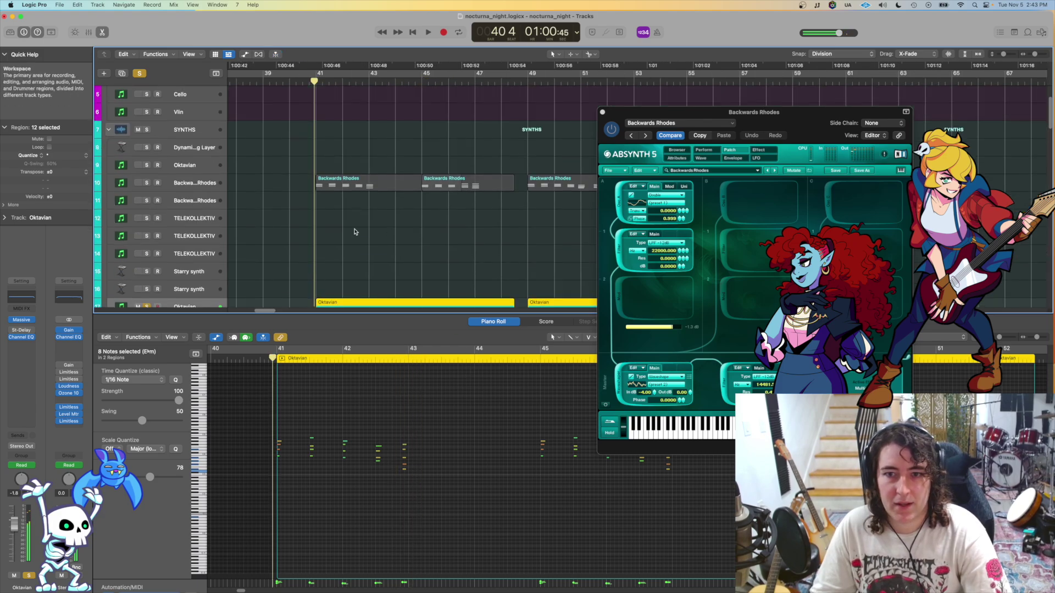
left_click(146, 183)
key("space")
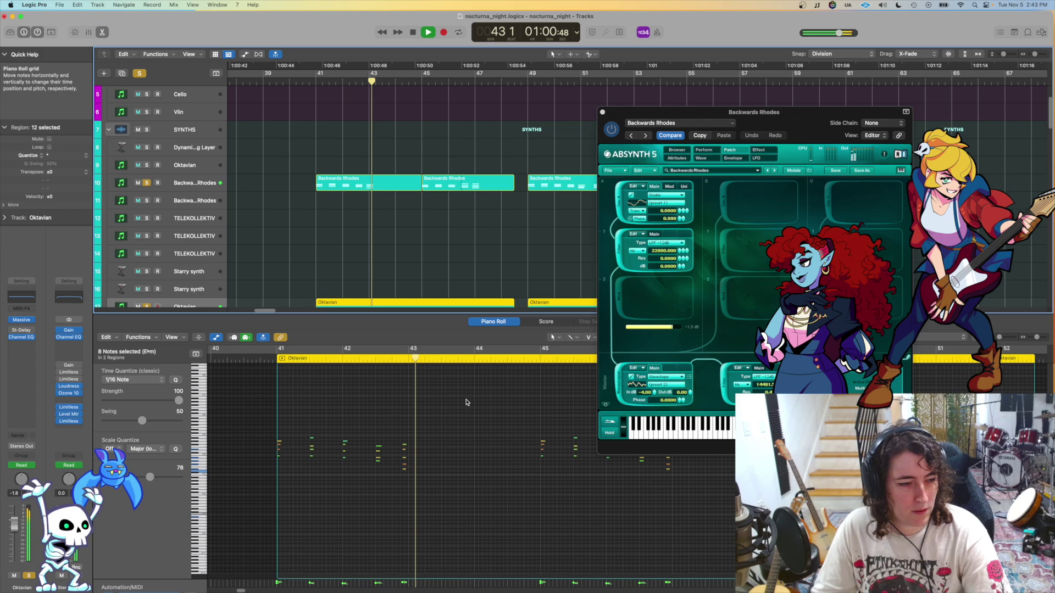
key("space")
Step: Close the Absynth 5 window, add Chainsaw Bellpad track 21 to the solo, and play the three synths together from bar 40 4
left_click(602, 113)
scroll(626, 209, "down", 5)
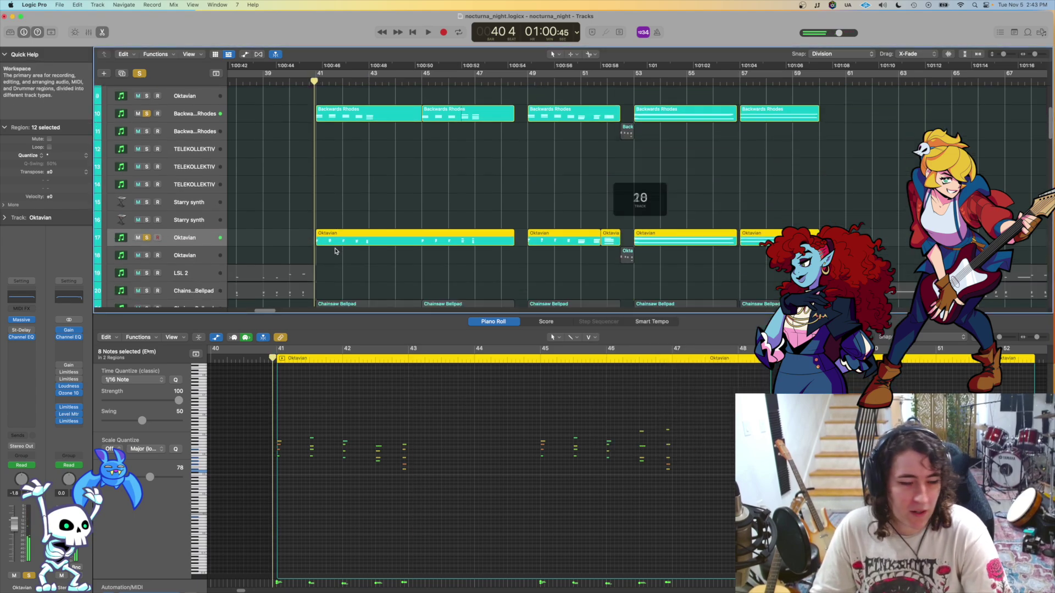
left_click(154, 263)
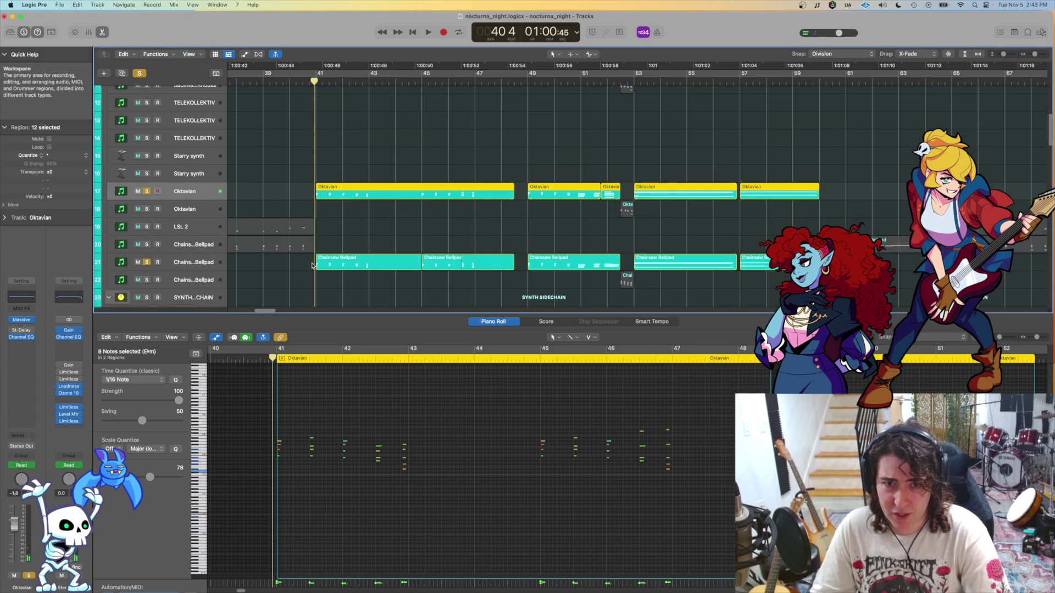
scroll(337, 275, "down", 2)
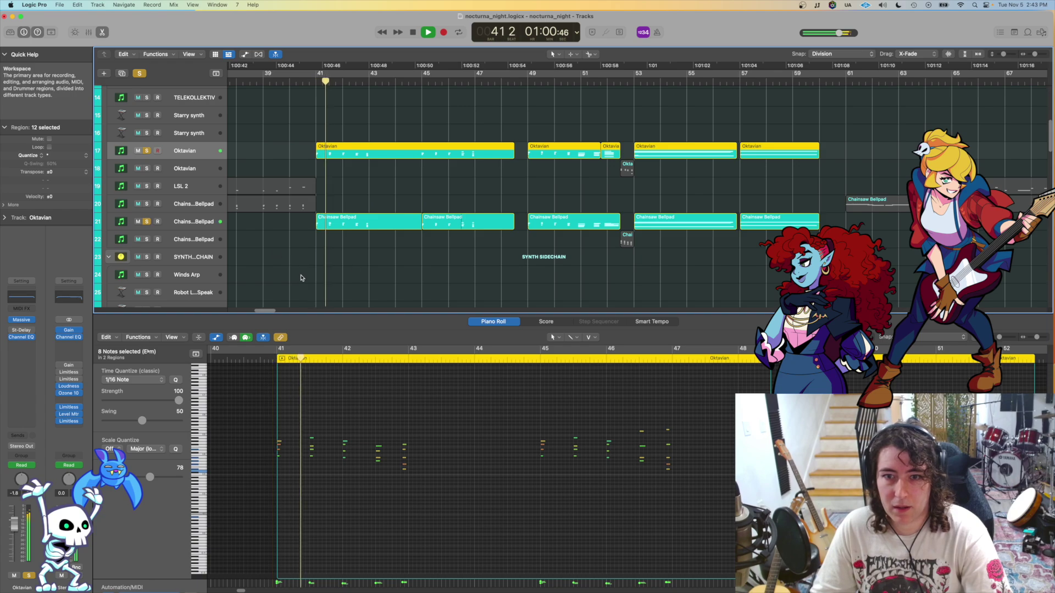
key("space")
Step: Turn off the solos on Oktavian track 17 and Backwards Rhodes track 10 to isolate Chainsaw Bellpad track 21
left_click(147, 151)
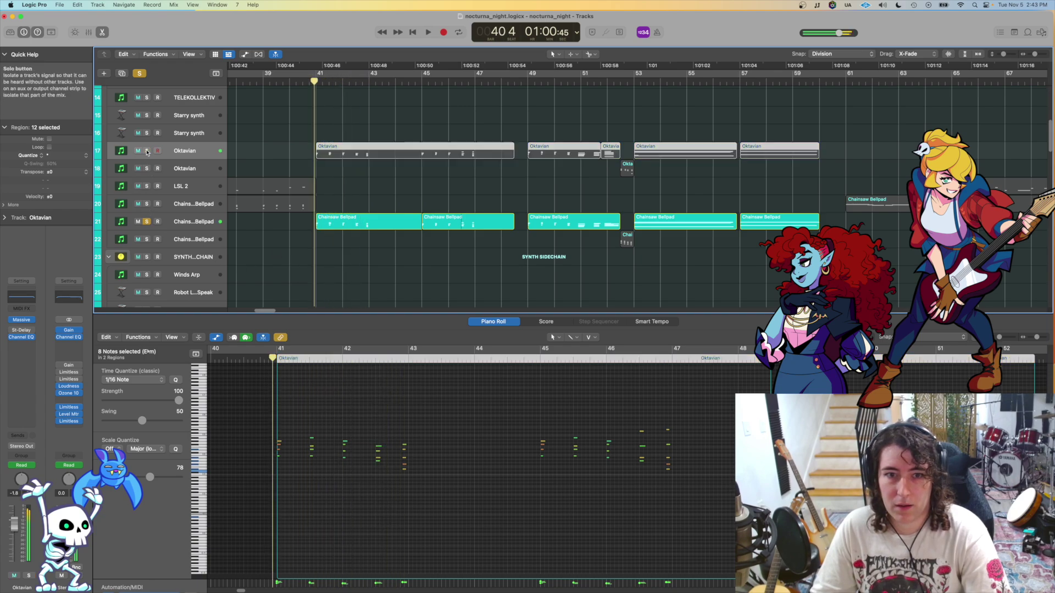
scroll(147, 143, "up", 4)
left_click(147, 128)
scroll(341, 209, "down", 5)
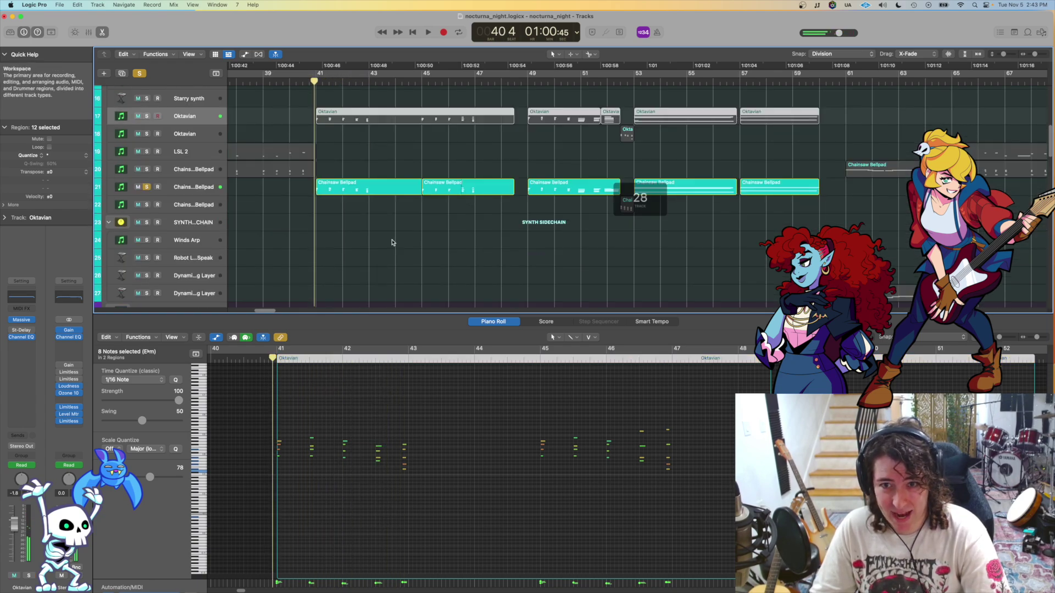
Step: Play Chainsaw Bellpad track 21 on its own from bar 40 4 and stop playback
key("space")
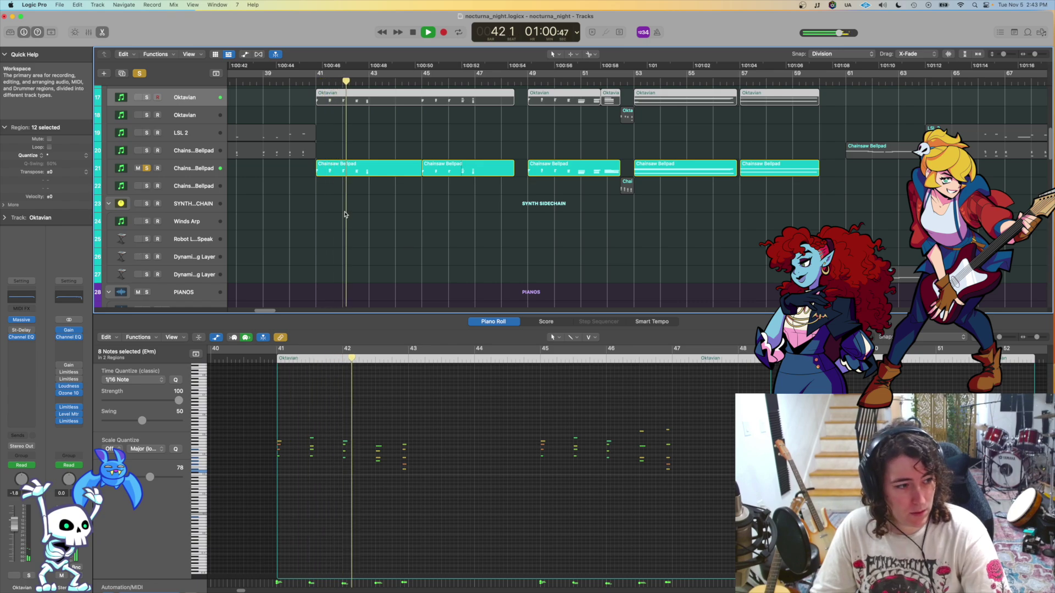
scroll(341, 209, "up", 6)
key("space")
Step: Add Backwards Rhodes track 10 and Oktavian track 17 back to the solo and play them with Chainsaw Bellpad from bar 40 4
left_click(149, 175)
scroll(151, 177, "down", 2)
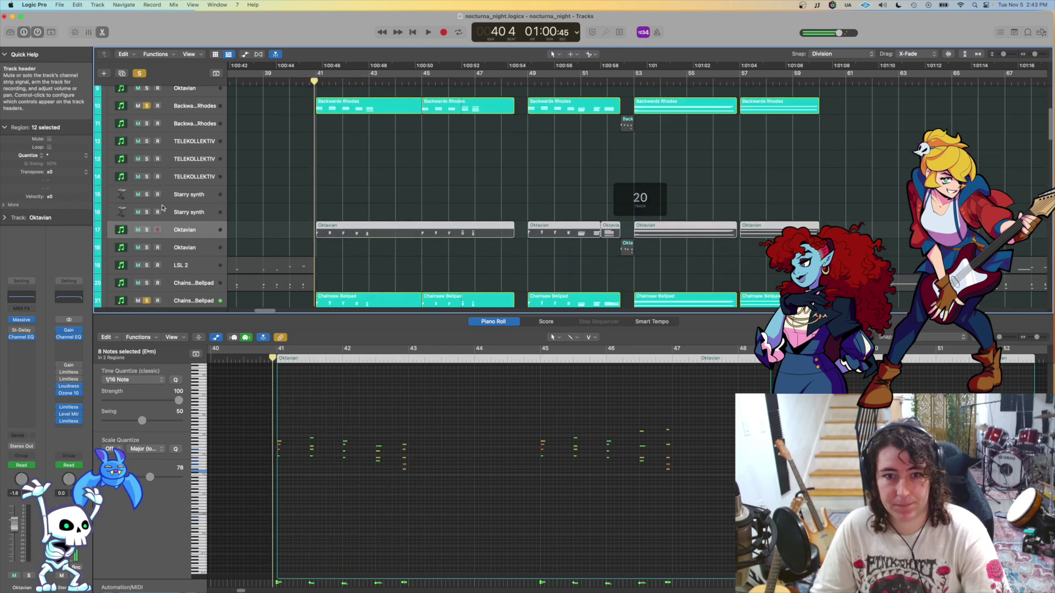
left_click(147, 228)
key("space")
scroll(392, 208, "down", 3)
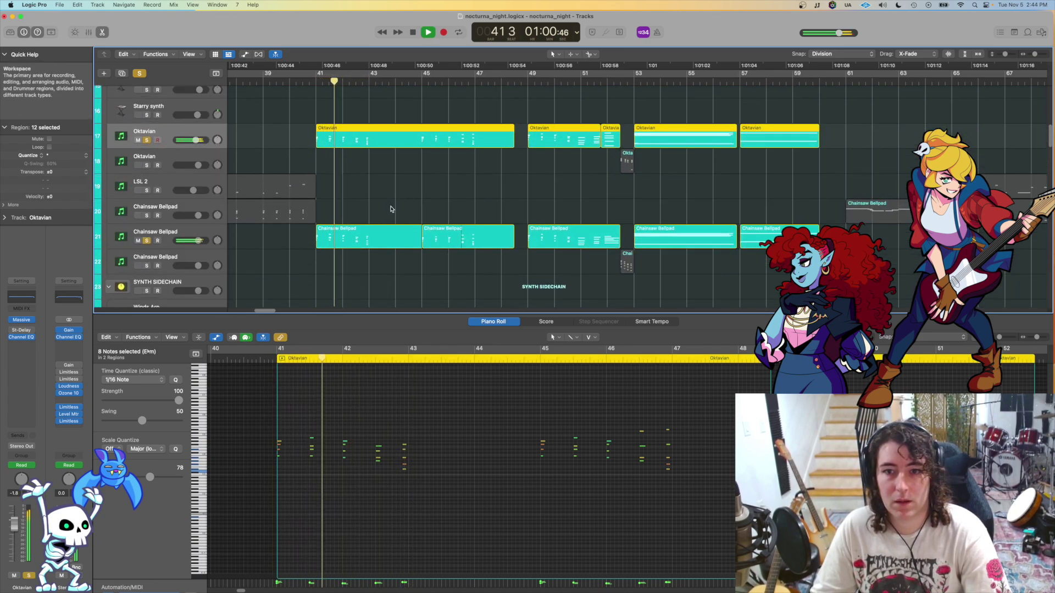
scroll(435, 250, "up", 2)
scroll(435, 250, "down", 5)
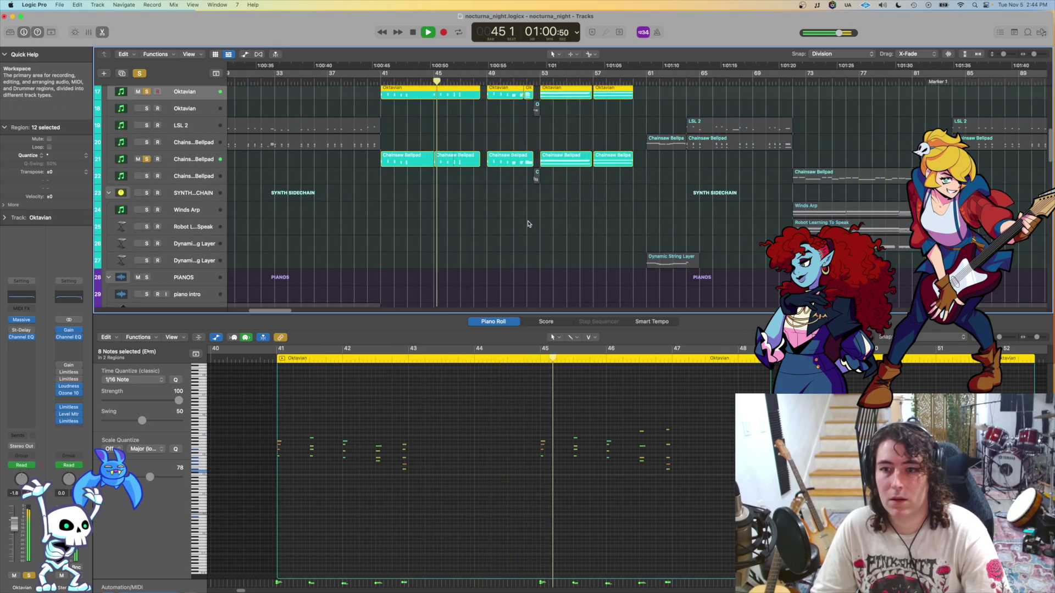
scroll(550, 220, "up", 5)
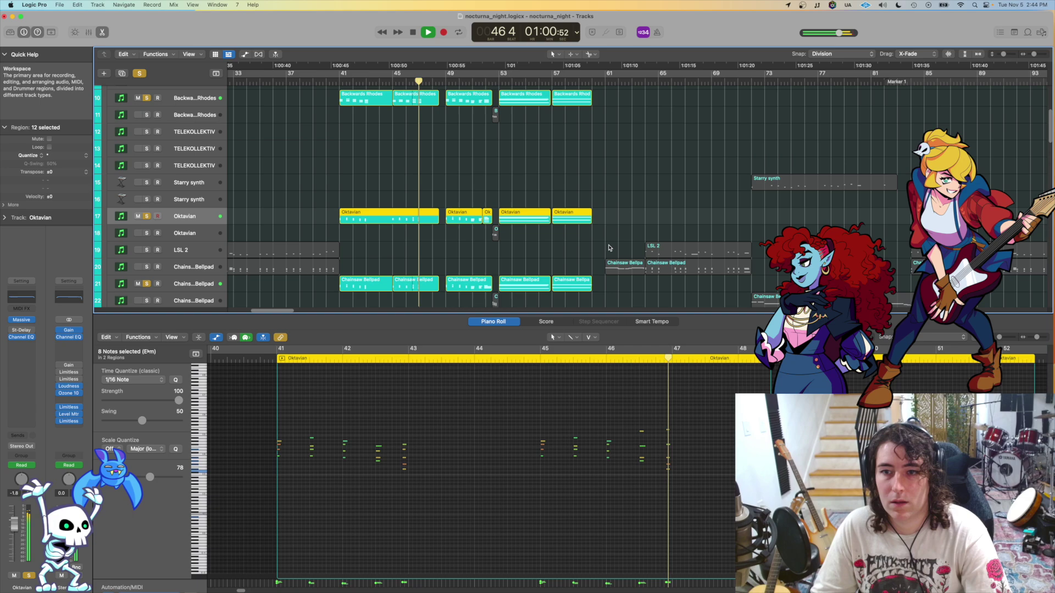
scroll(604, 234, "up", 5)
scroll(628, 237, "right", 1)
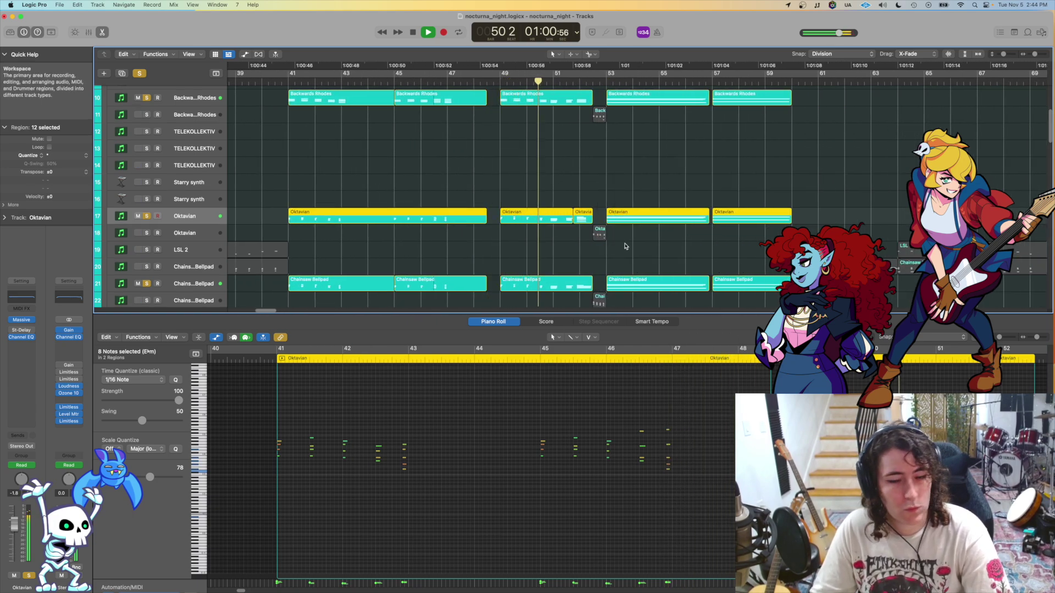
scroll(625, 239, "right", 5)
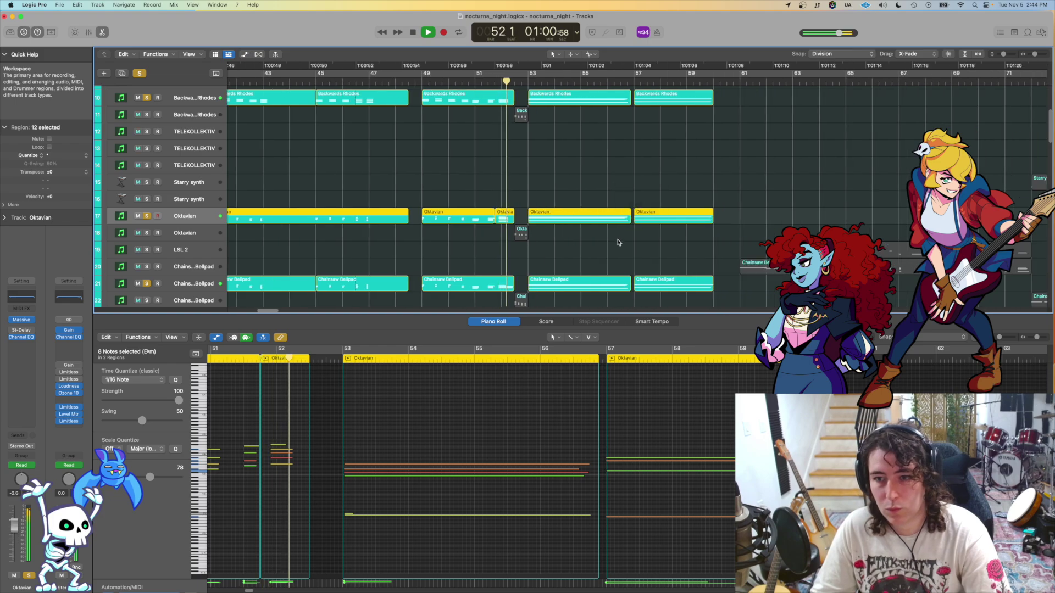
key("space")
Step: Show the notes of the short Chainsaw Bellpad region before bar 53, and add Oktavian track 18 and Backwards Rhodes track 11 to the solo
scroll(615, 242, "right", 3)
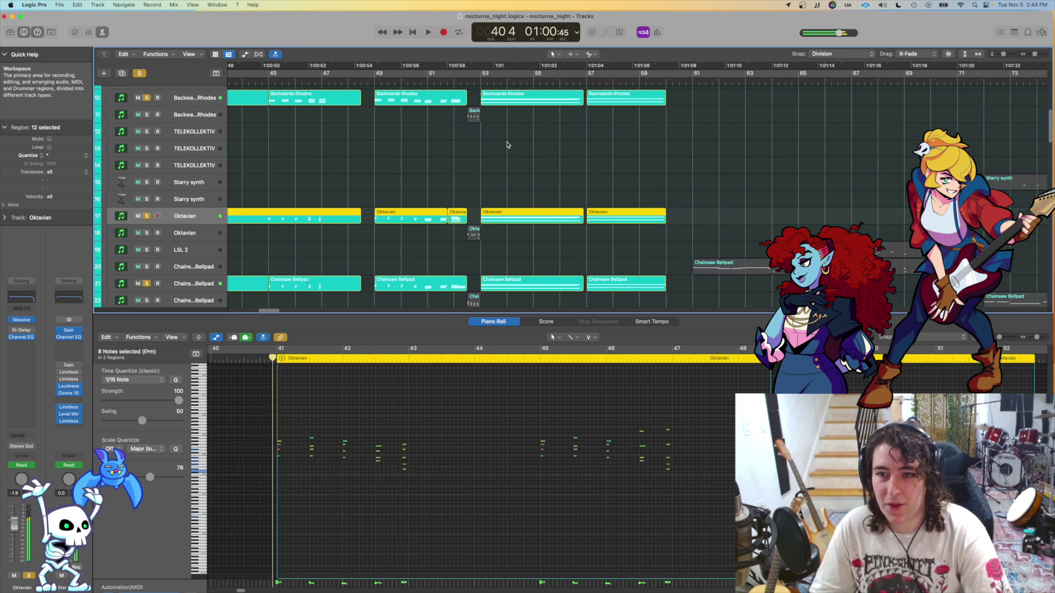
scroll(506, 187, "down", 4)
left_click(471, 233)
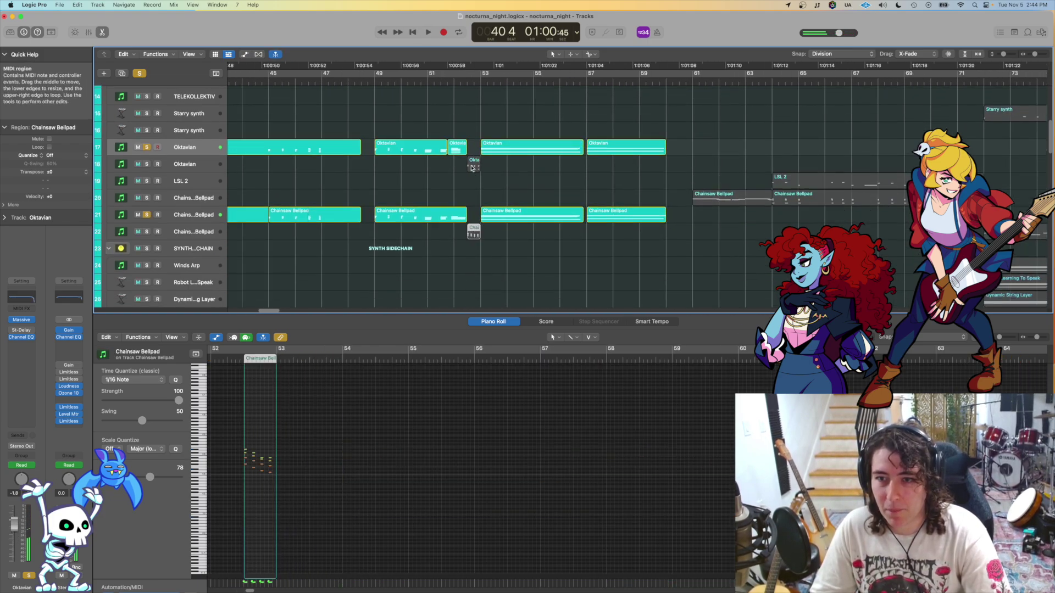
left_click(144, 164)
scroll(158, 228, "up", 5)
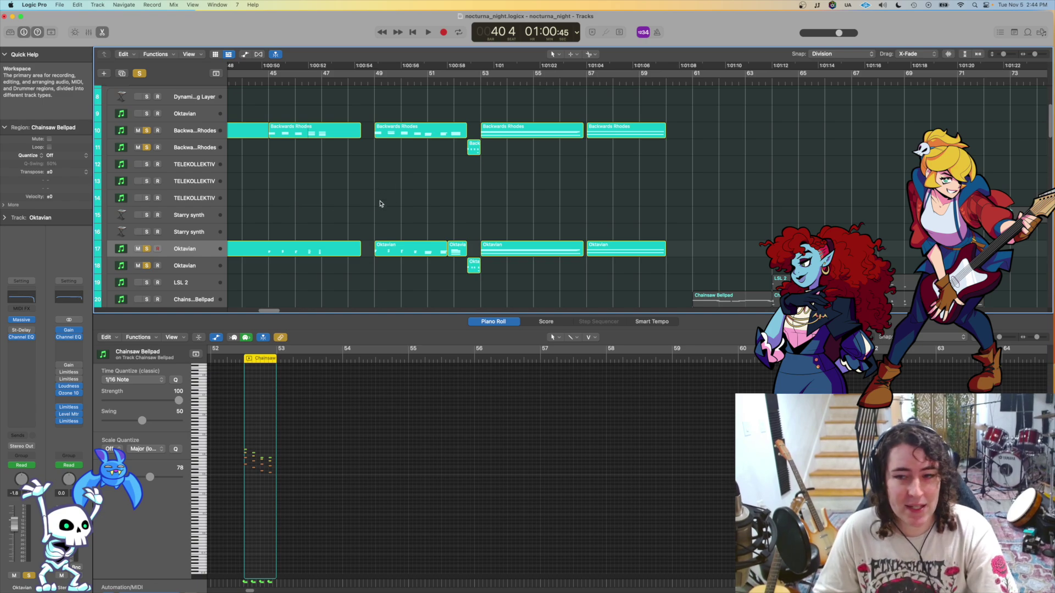
Step: Select Backwards Rhodes track 10, Oktavian track 17 and Oktavian track 18 in turn to compare their notes and channel strips
left_click(195, 135)
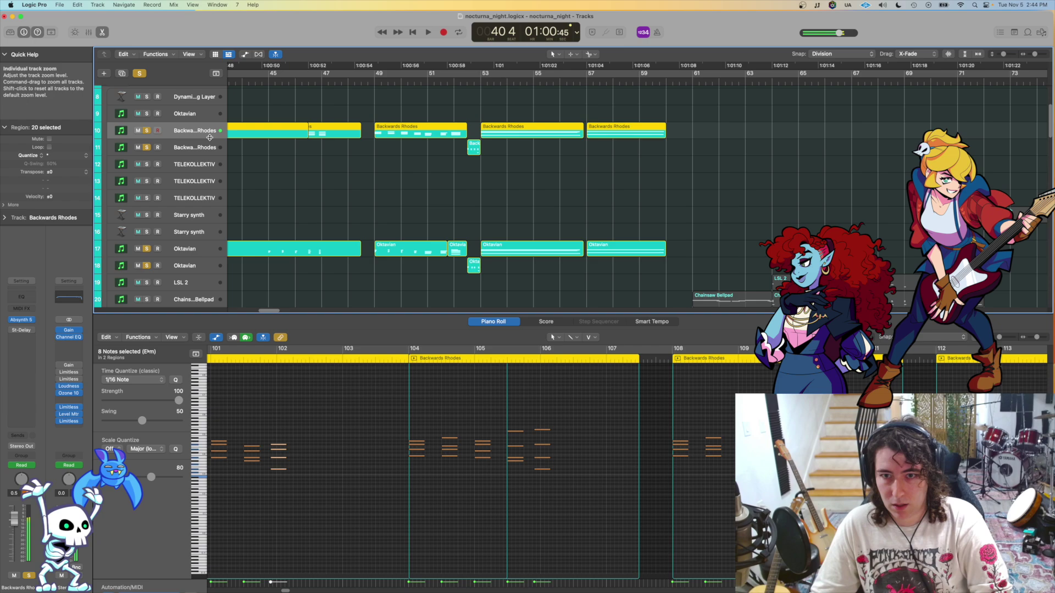
left_click(165, 252)
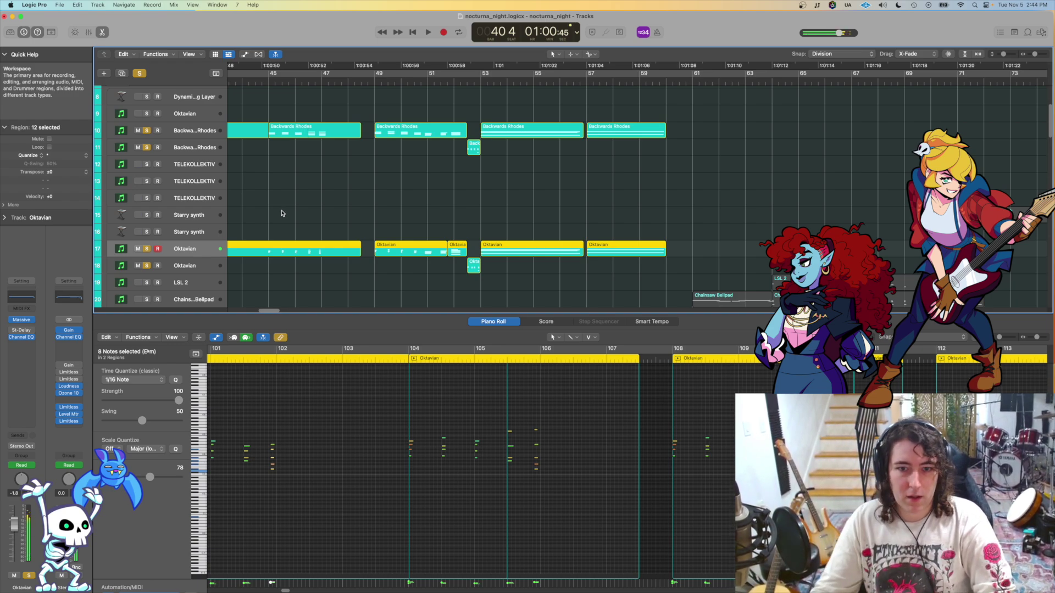
key("Down")
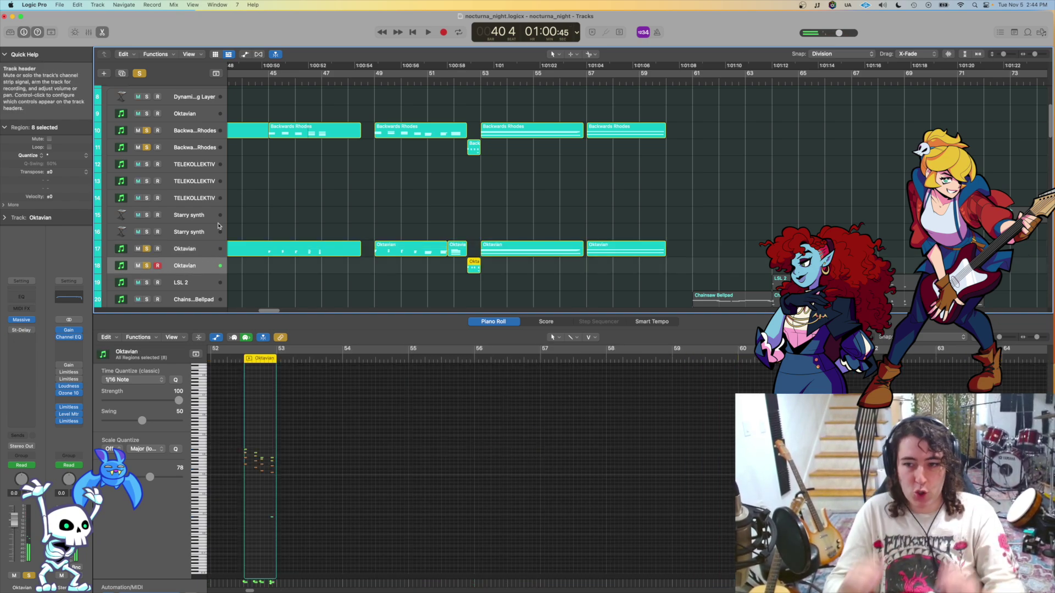
key("super+Down")
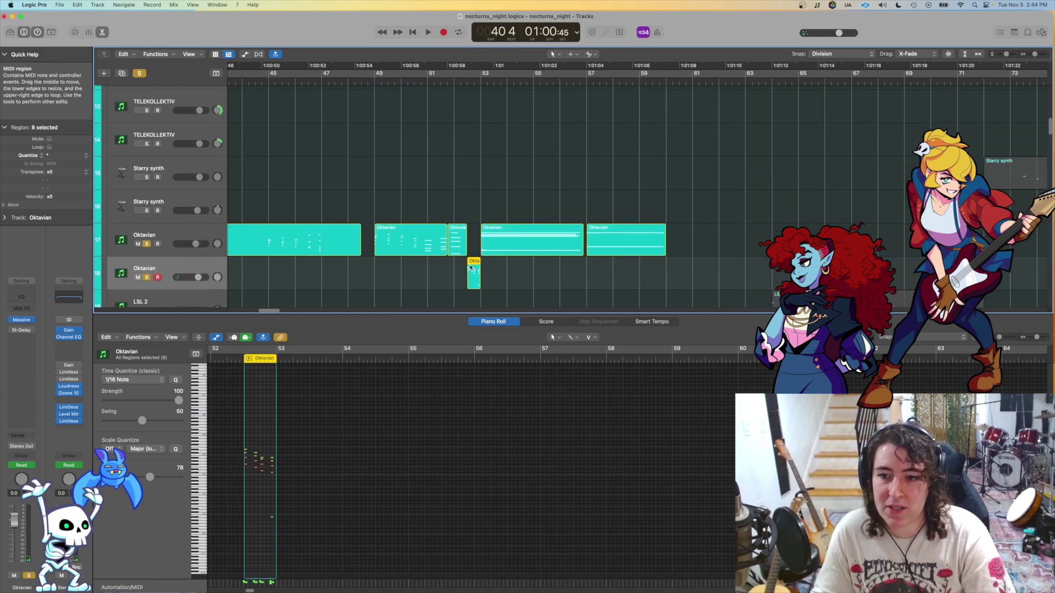
Step: Solo only Oktavian track 18 and play its short fill from bar 52 1
left_click(146, 244)
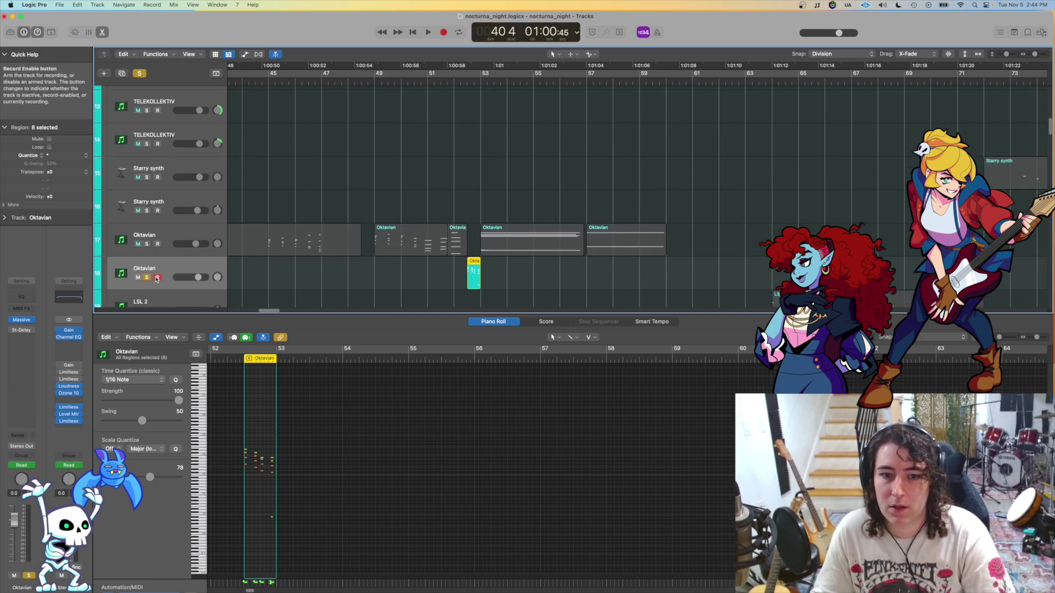
left_click(455, 83)
key("space")
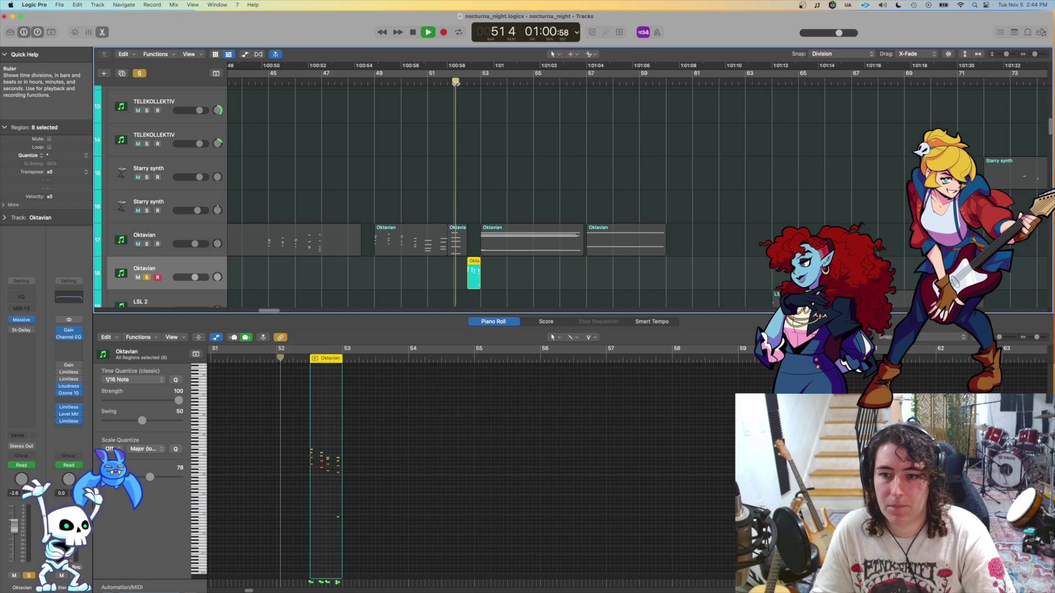
key("space")
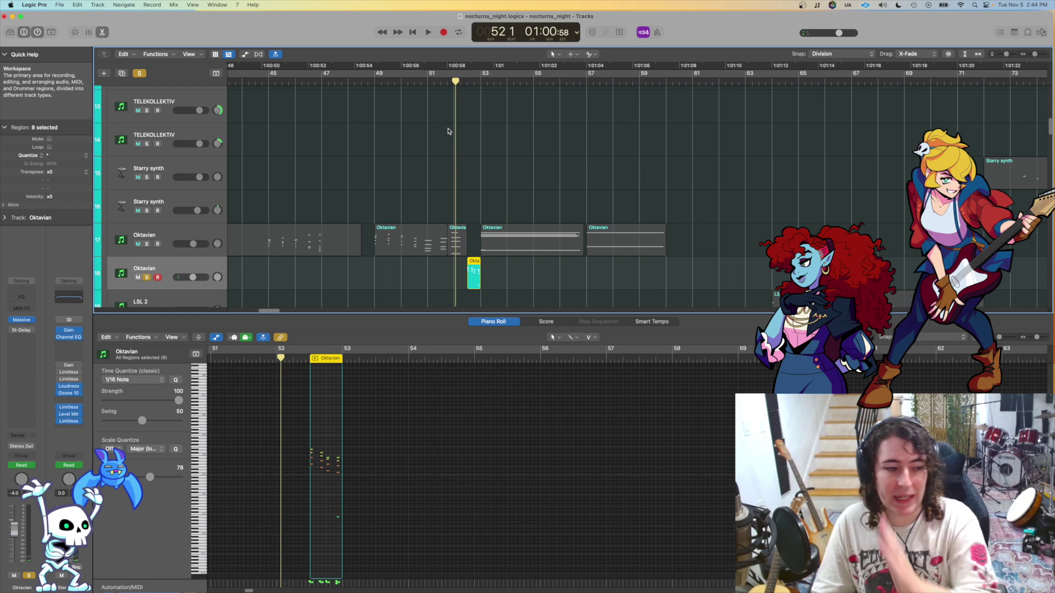
Step: Add Chainsaw Bellpad track 22 and Backwards Rhodes track 11 to the solo and play the three-layer fill from bar 52 1
scroll(477, 142, "down", 8)
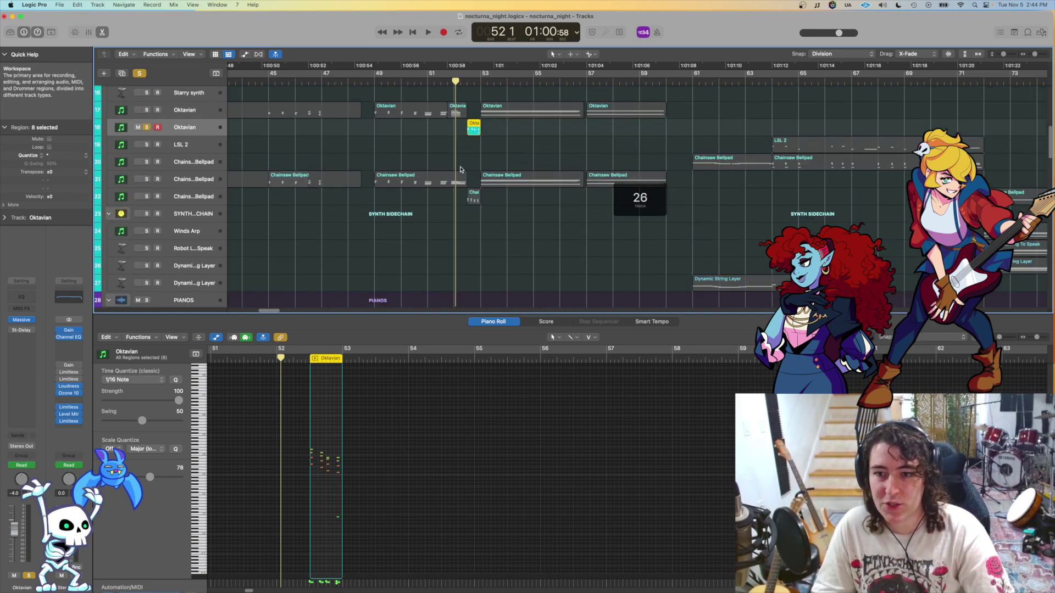
left_click(147, 196)
scroll(147, 196, "up", 6)
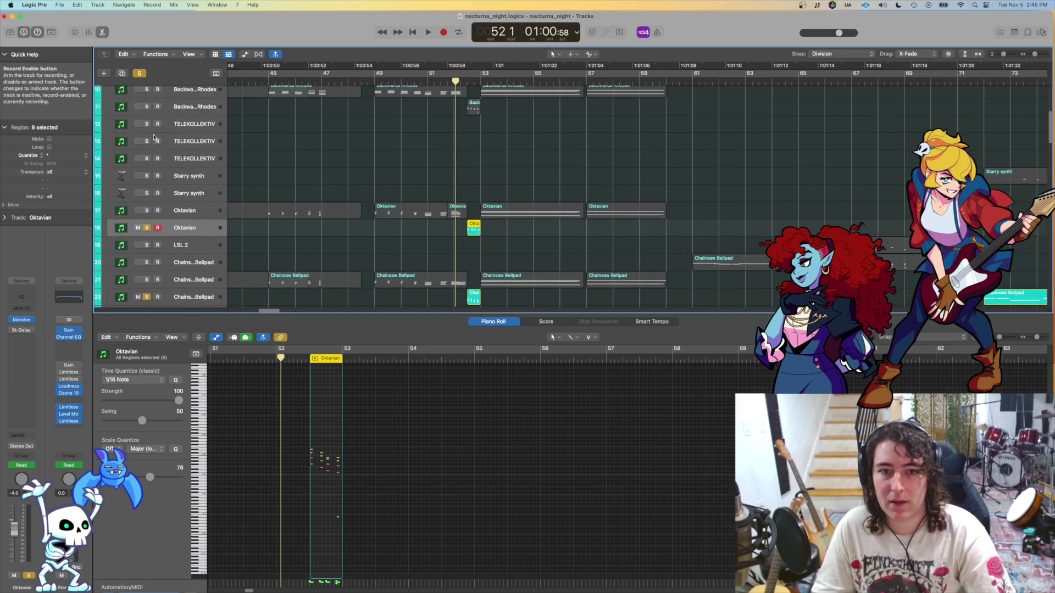
key("space")
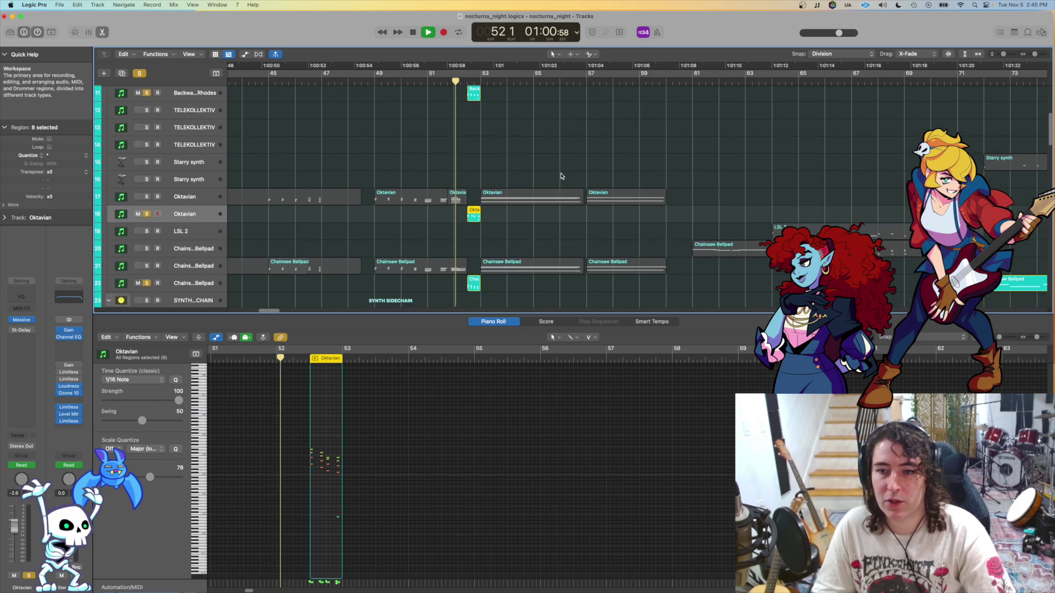
scroll(535, 171, "down", 2)
key("space")
key("space")
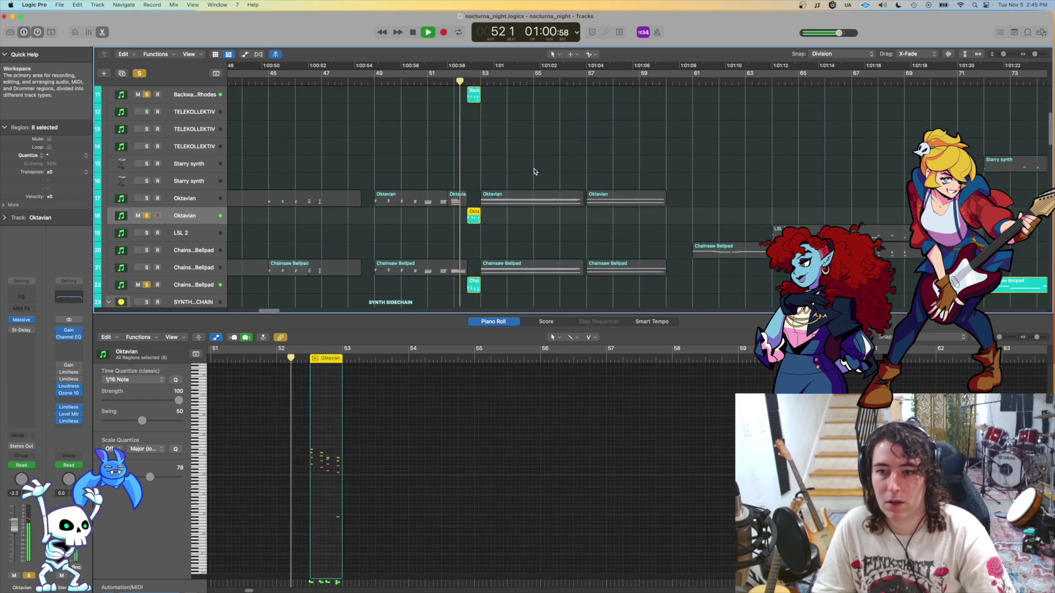
key("space")
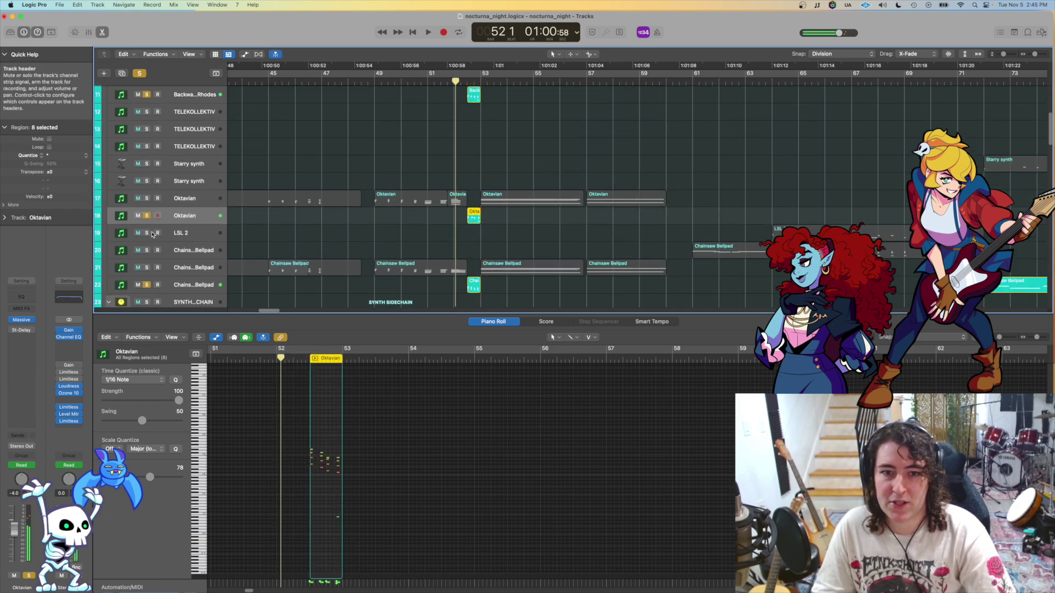
Step: Add Chainsaw Bellpad track 21, Backwards Rhodes track 10 and Oktavian track 17 to the solo alongside the fill tracks
left_click(147, 268)
scroll(148, 220, "up", 6)
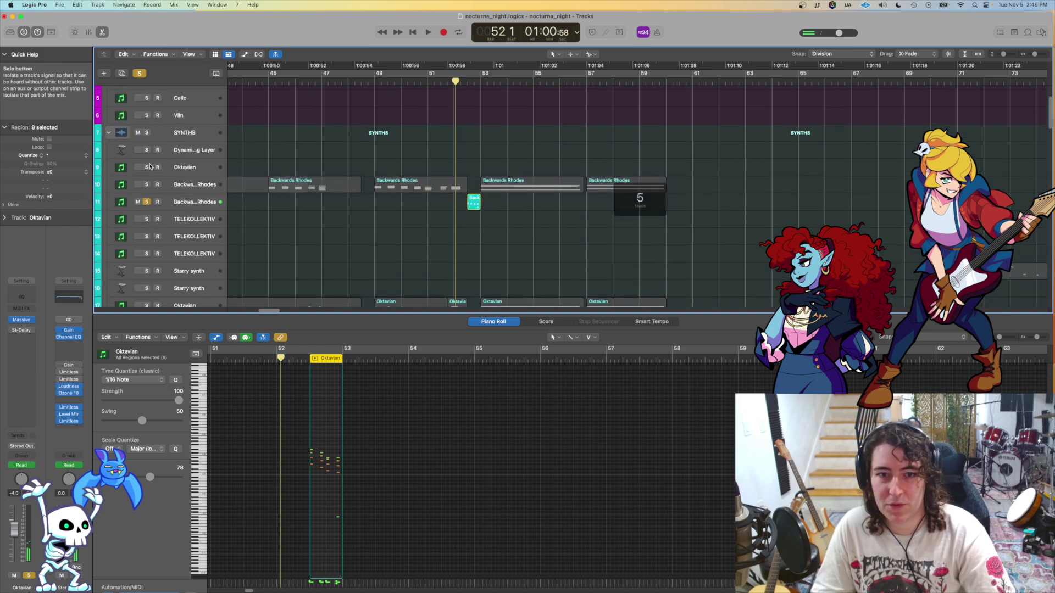
left_click(147, 184)
scroll(149, 193, "down", 6)
left_click(146, 199)
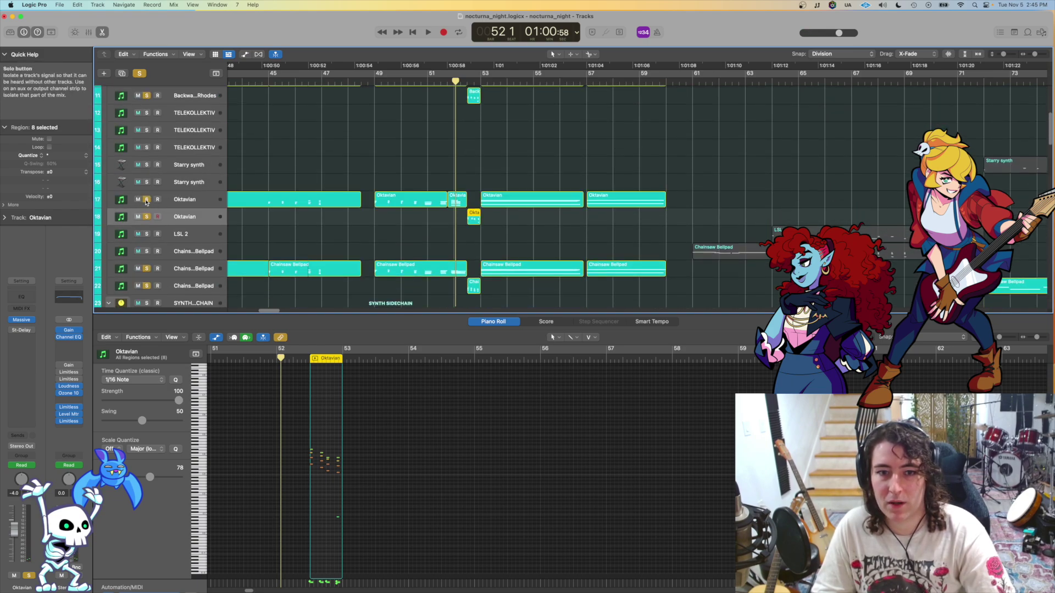
Step: Play the soloed synth chords and fill together from bar 48 4 through bar 58
double_click(400, 78)
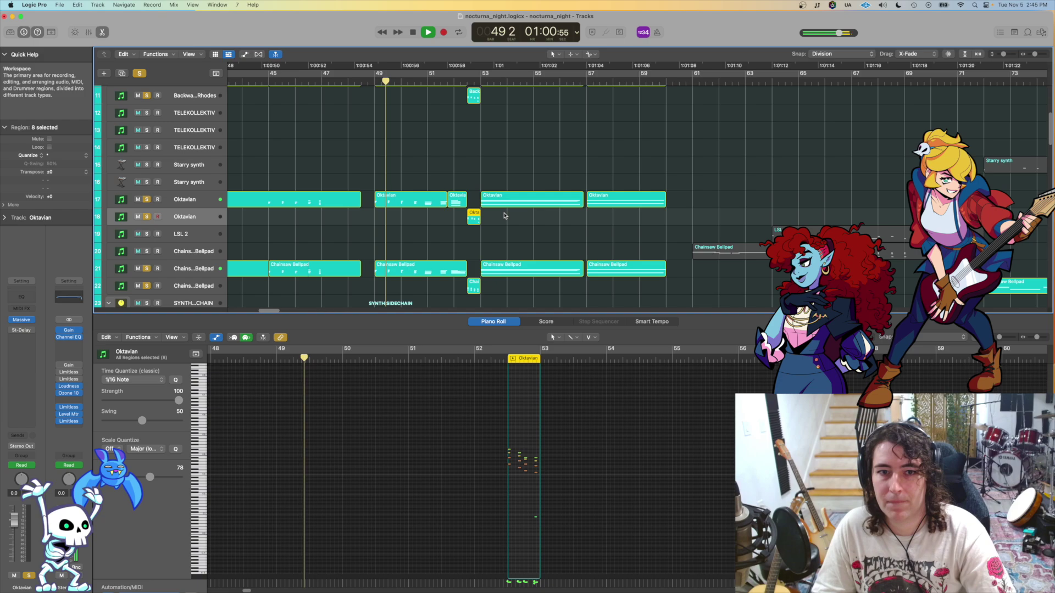
scroll(486, 210, "up", 1)
scroll(486, 209, "down", 3)
scroll(472, 206, "right", 2)
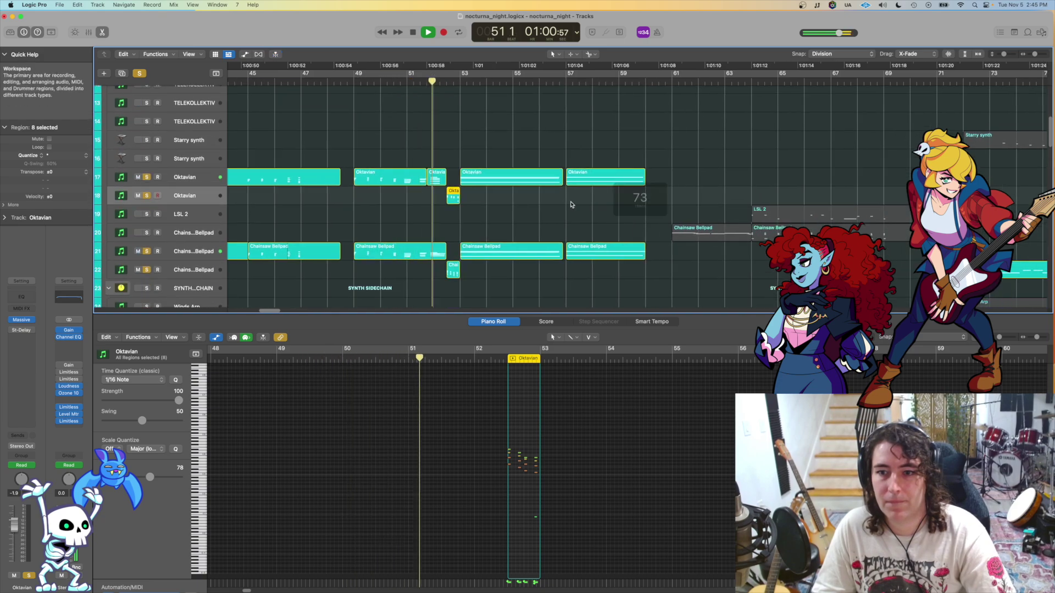
scroll(468, 205, "up", 2)
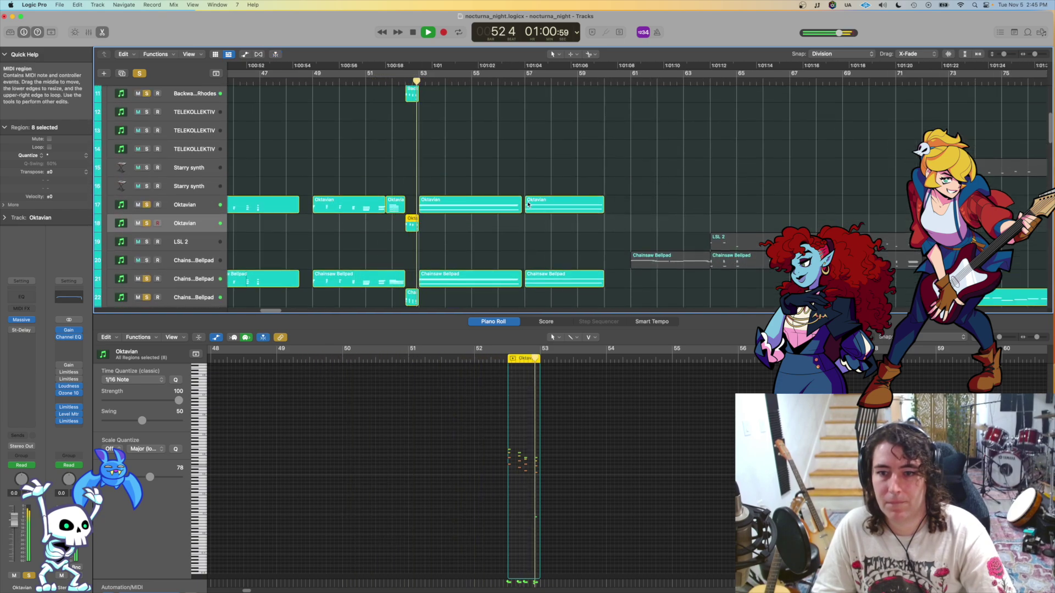
key("super+Left")
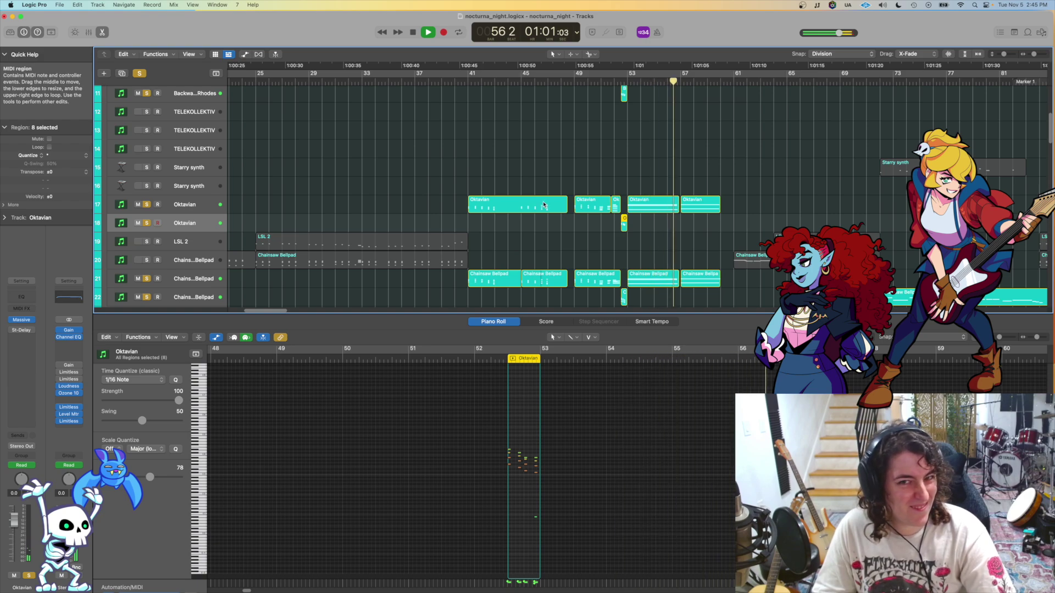
scroll(643, 187, "right", 3)
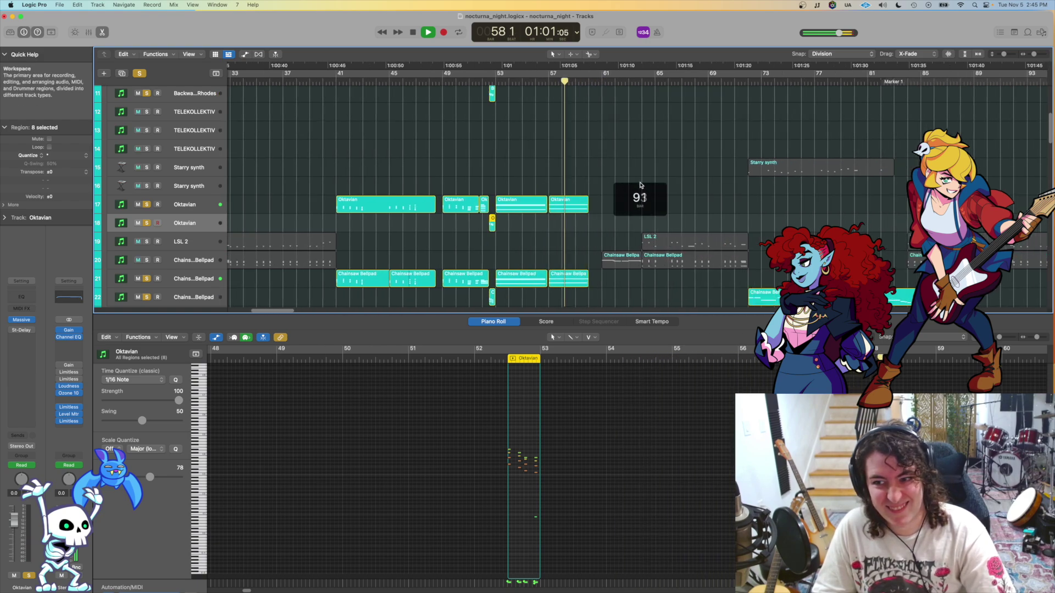
scroll(637, 187, "right", 2)
key("space")
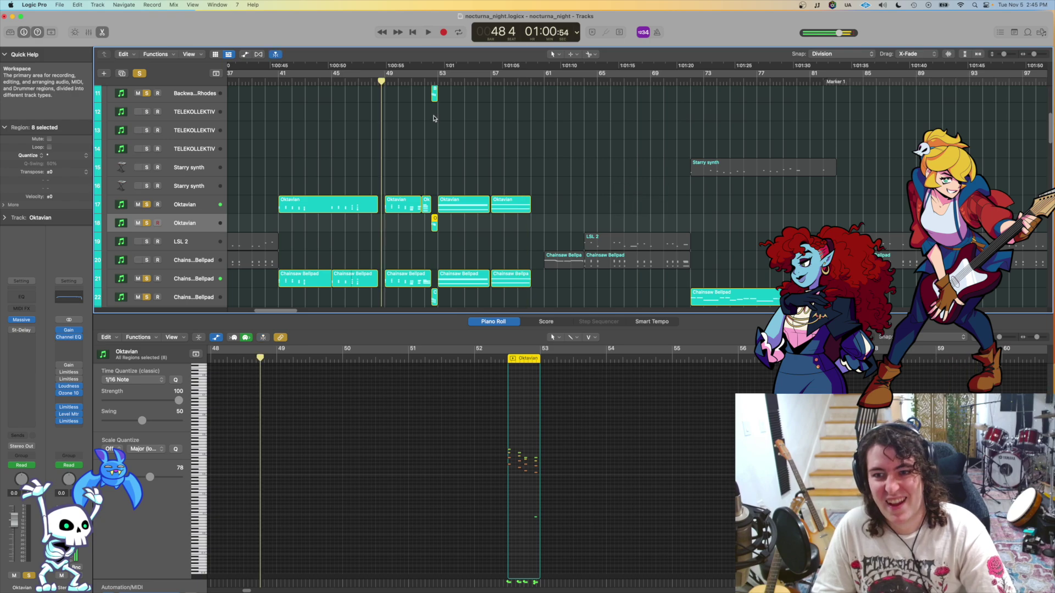
Step: Replay the end of the synth fill from bar 52 3
left_click(432, 82)
key("space")
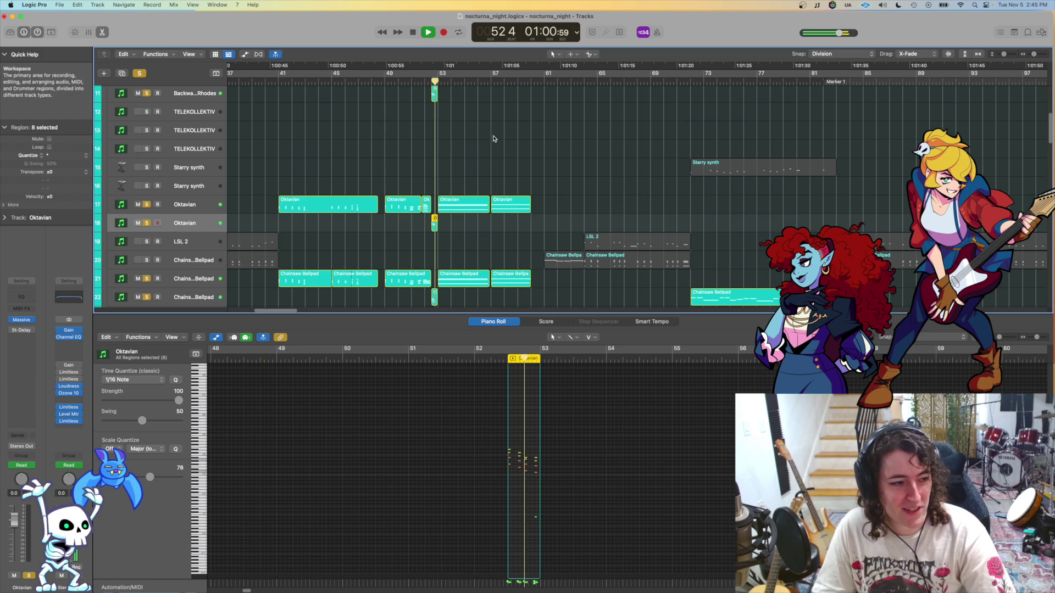
key("space")
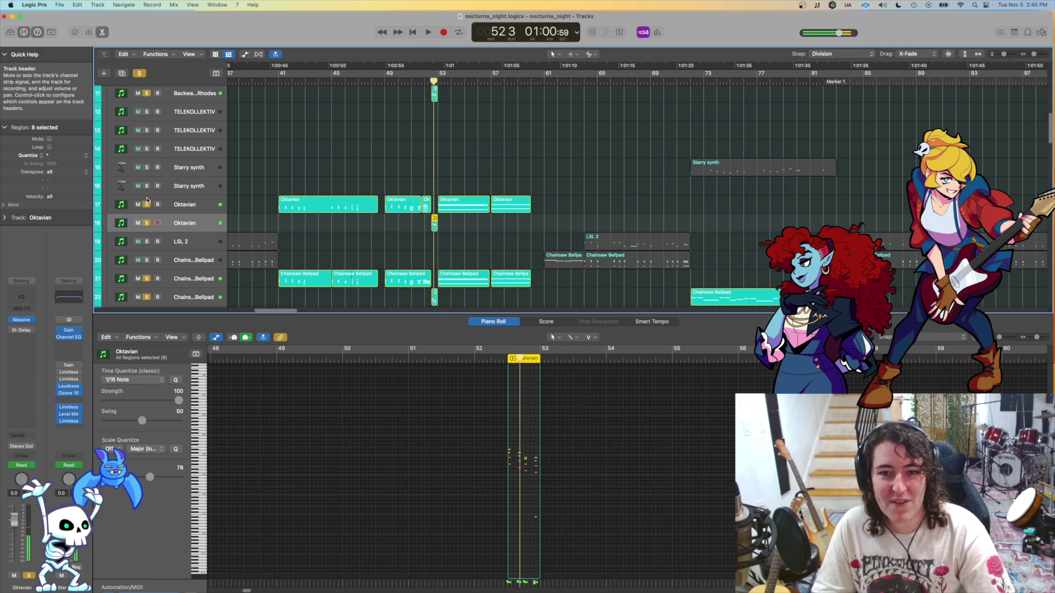
Step: Show the sustained notes of Oktavian track 17's bar 53 region in the Piano Roll and play them from bar 52 3
key("Up")
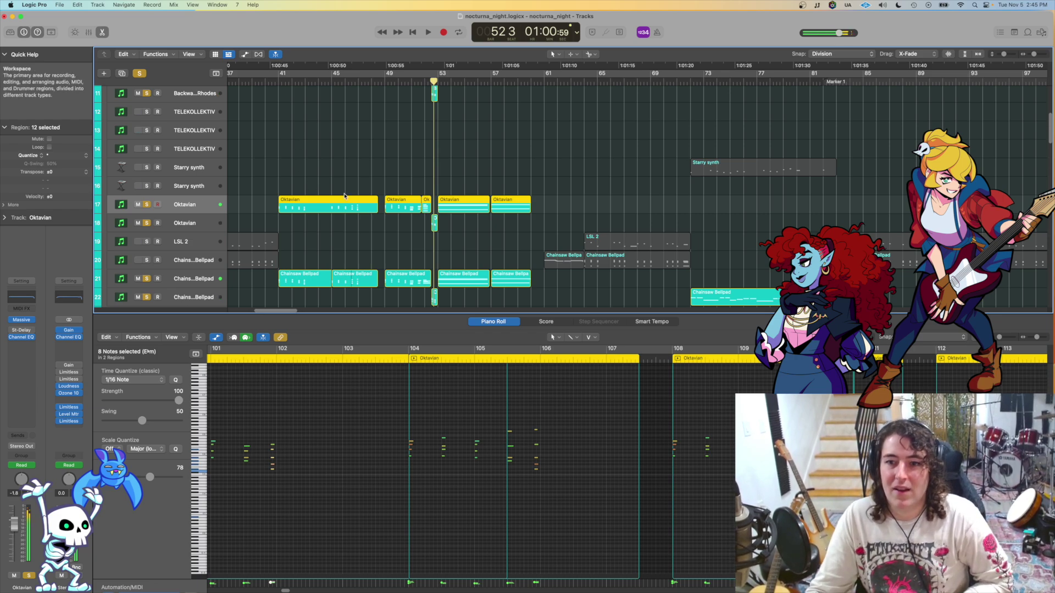
left_click(464, 204)
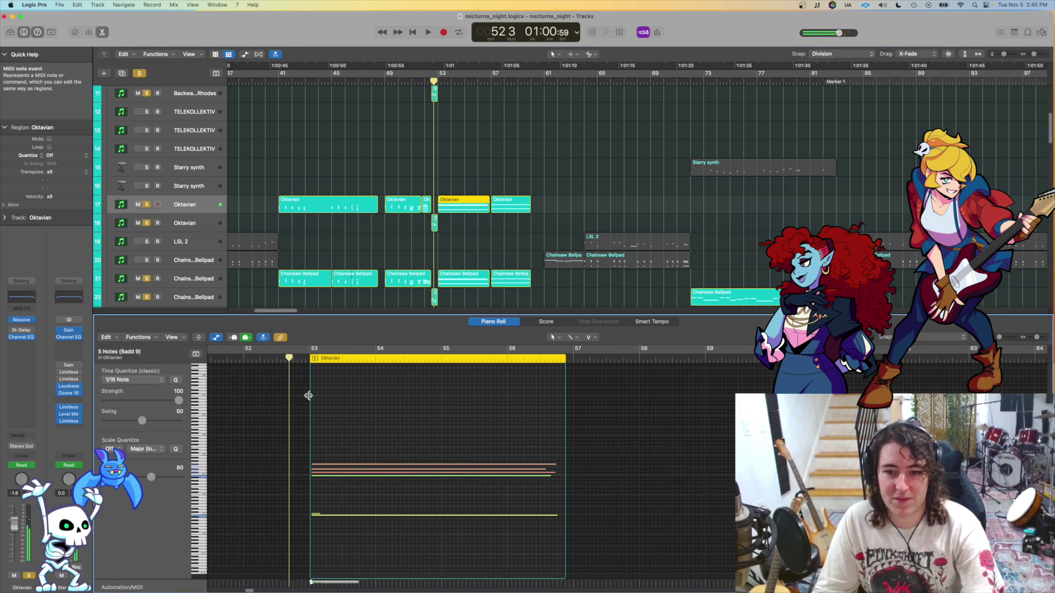
key("space")
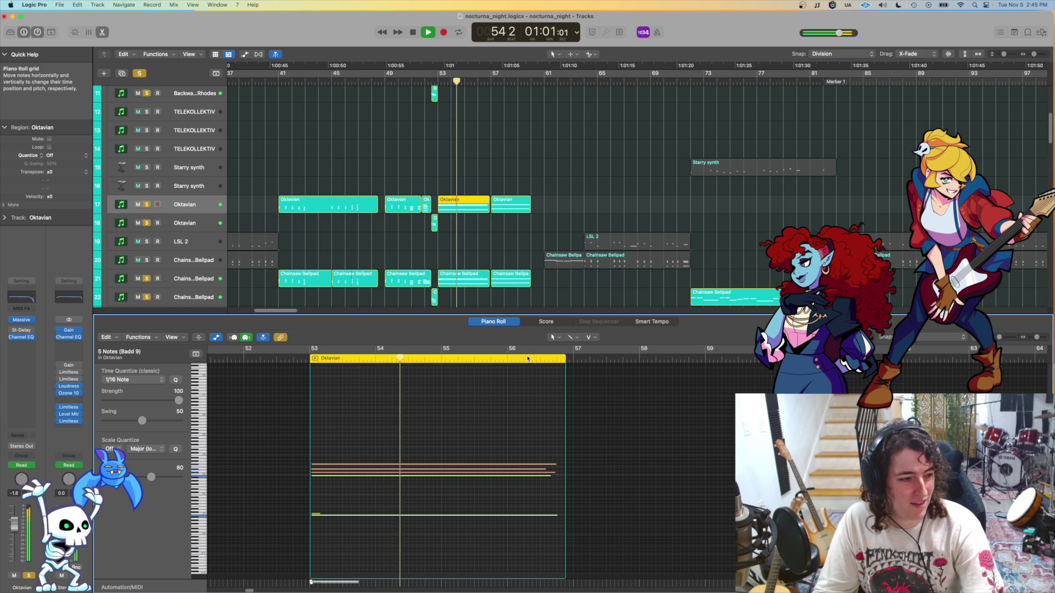
Step: Stop playback with the playhead at bar 52 4, shrink the Piano Roll and clear all track solos
key("space")
left_click(301, 358)
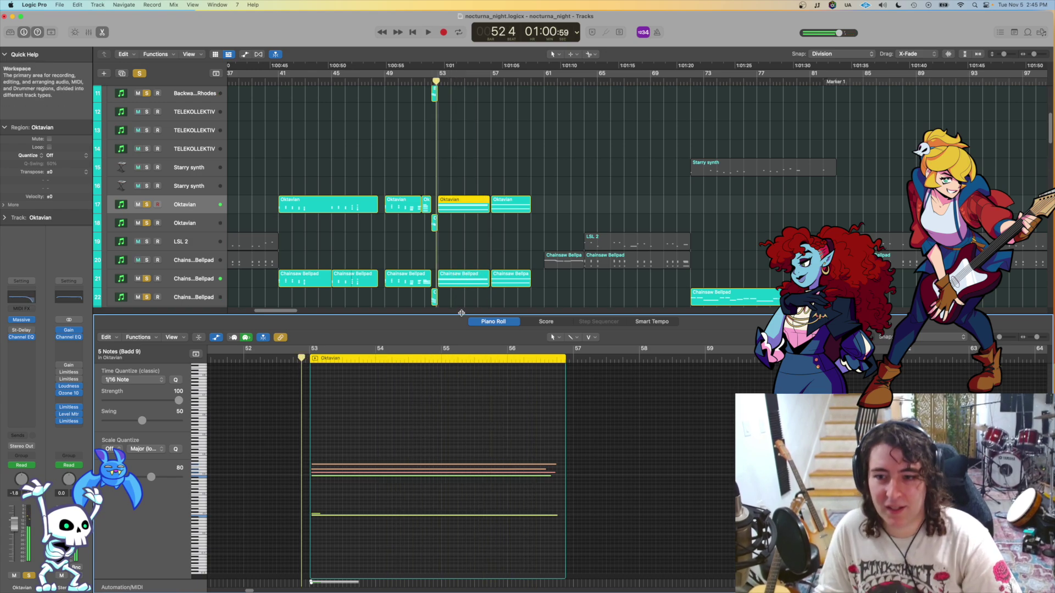
left_click_drag(462, 313, 461, 530)
left_click(443, 403, "ctrl+alt")
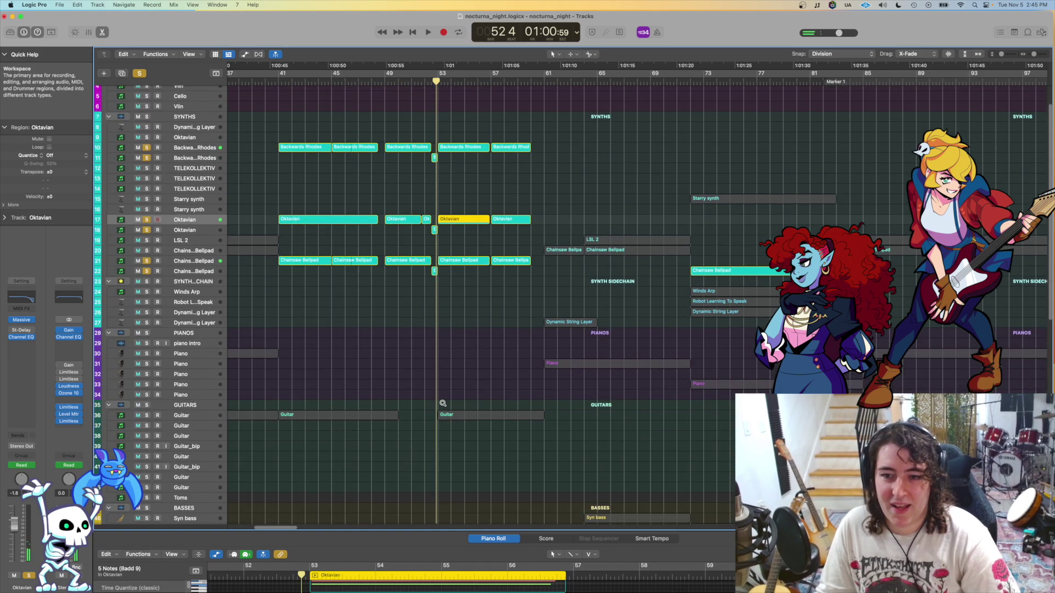
scroll(456, 396, "left", 3)
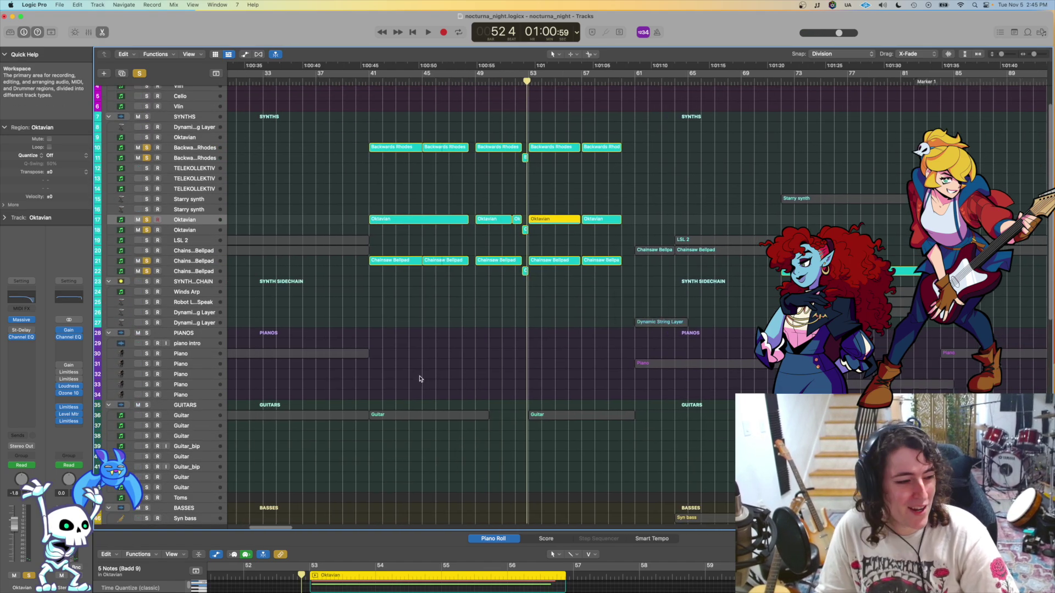
scroll(396, 379, "down", 5)
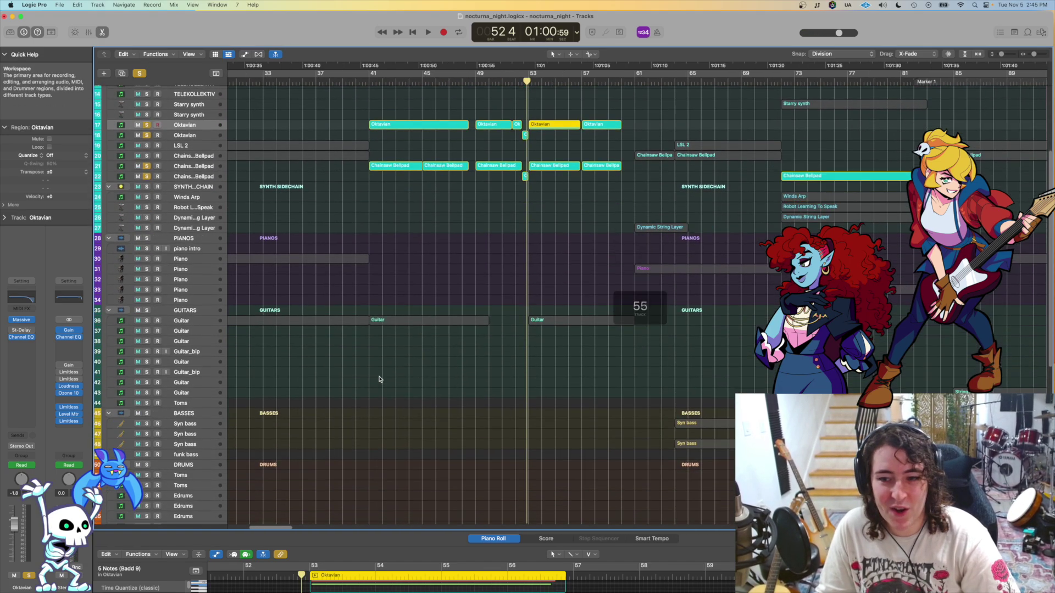
left_click(147, 177, "alt")
scroll(332, 262, "down", 3)
scroll(446, 139, "up", 2)
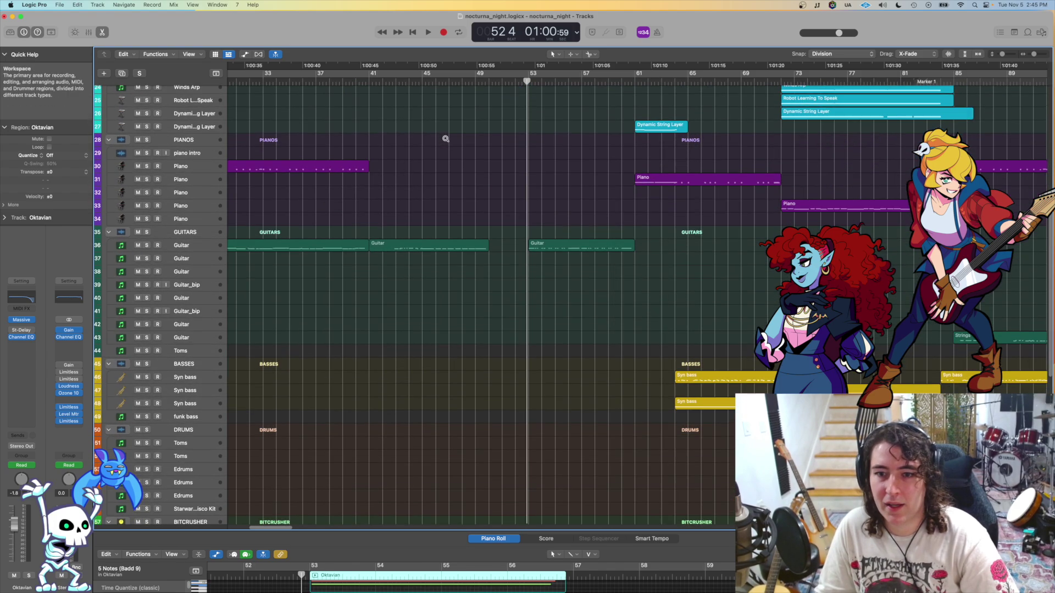
Step: Play the full arrangement with no solos from just before bar 41 and stop
scroll(445, 139, "down", 4)
key("space")
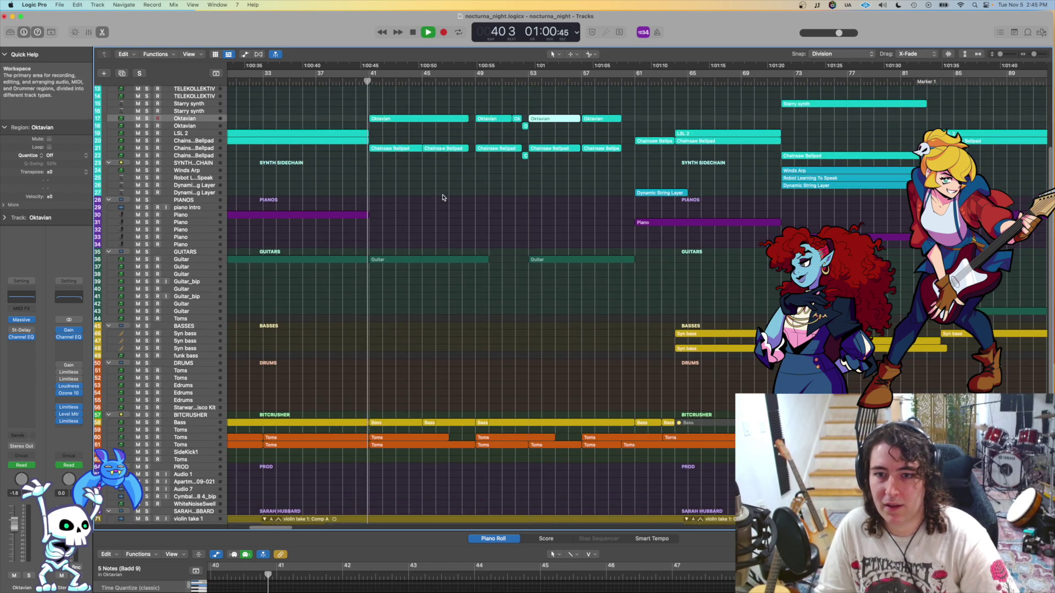
scroll(434, 236, "down", 4)
scroll(425, 278, "up", 4)
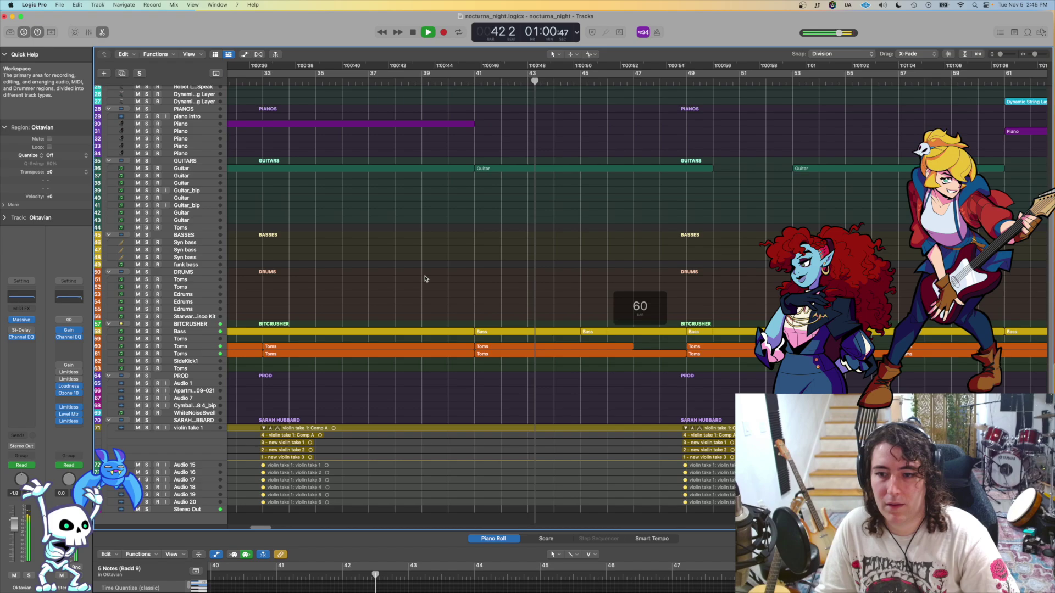
key("space")
Step: Solo the SYNTHS and BITCRUSHER groups and play their chords, bass and toms together from bar 40 4
left_click(146, 332)
scroll(478, 271, "down", 4)
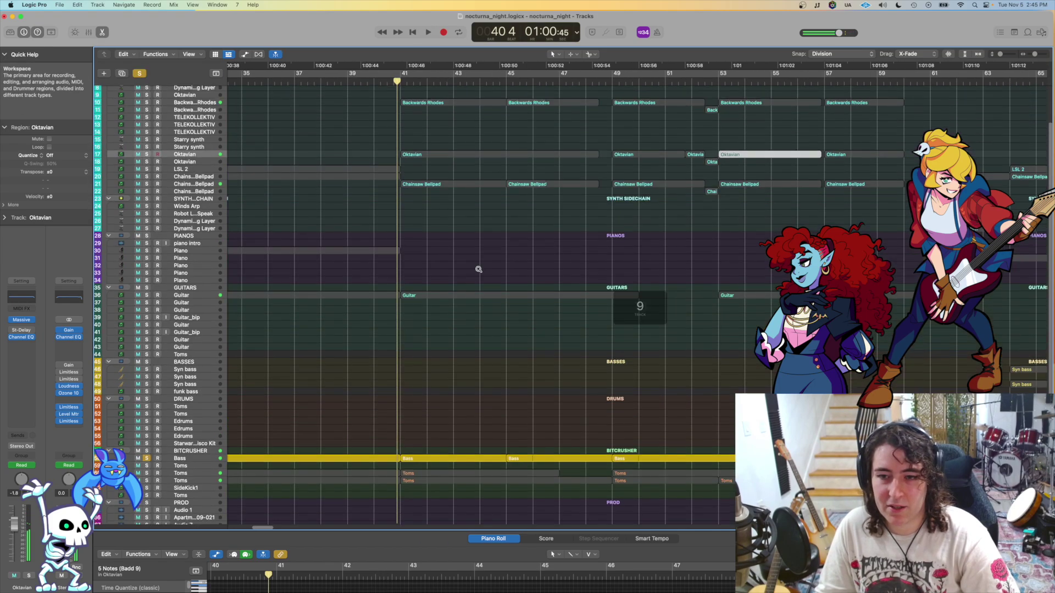
scroll(393, 266, "up", 4)
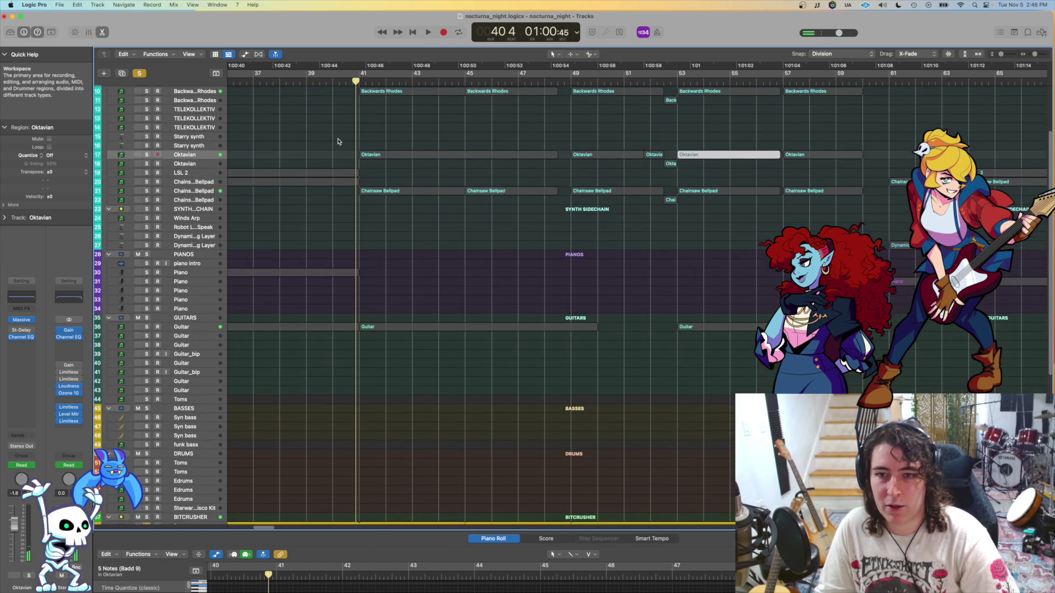
scroll(350, 154, "right", 2)
scroll(175, 168, "left", 2)
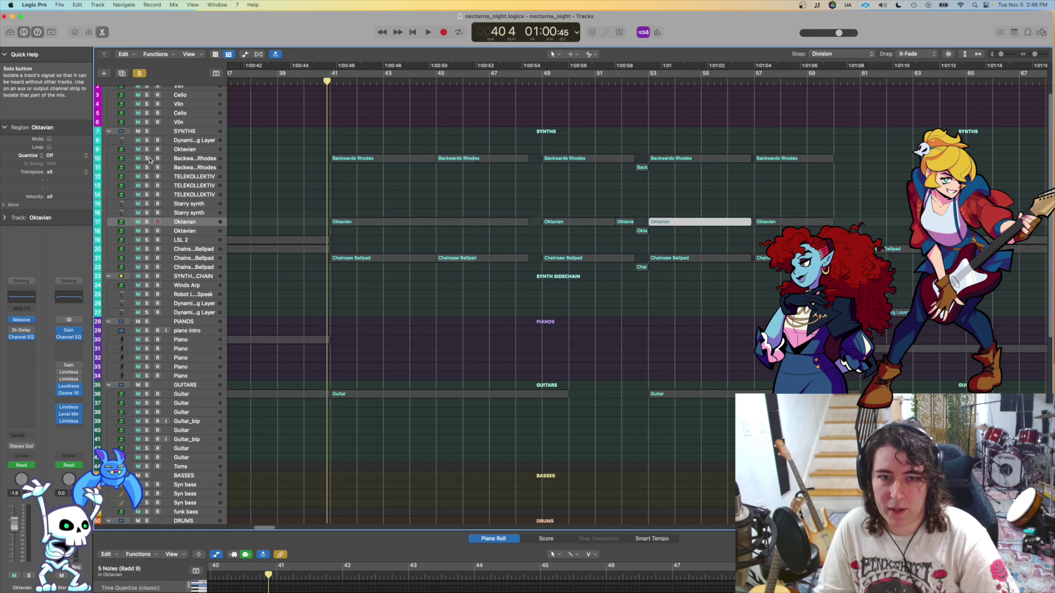
left_click(147, 132)
scroll(387, 200, "down", 10)
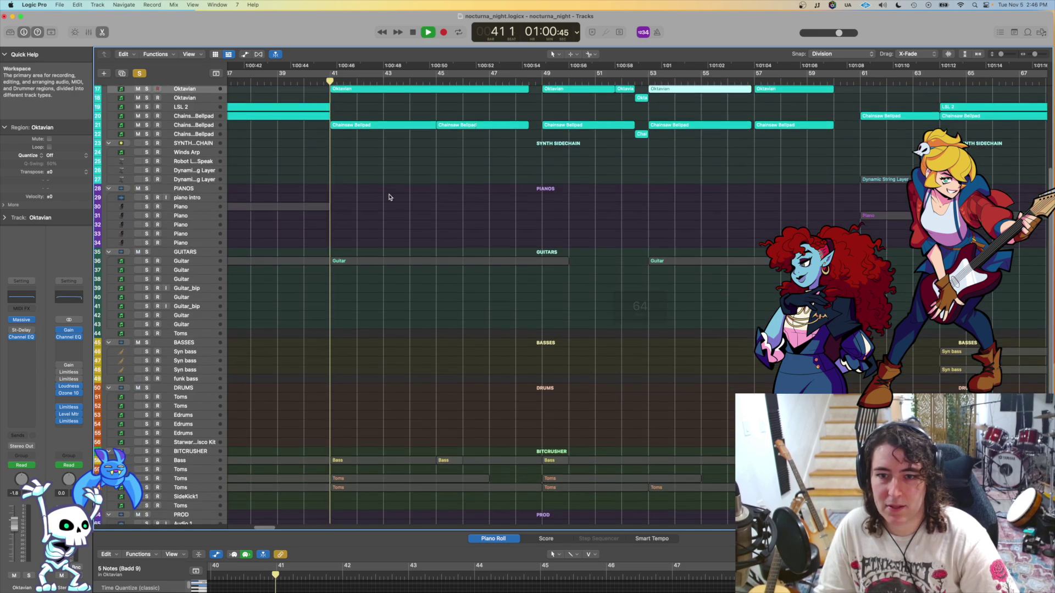
left_click(147, 282)
key("space")
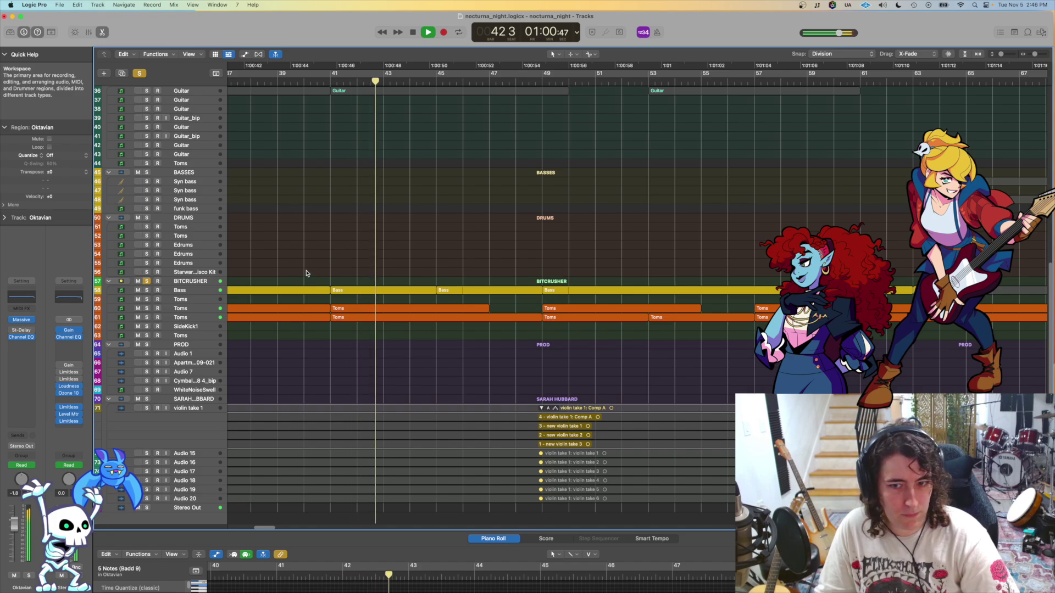
key("super+Up")
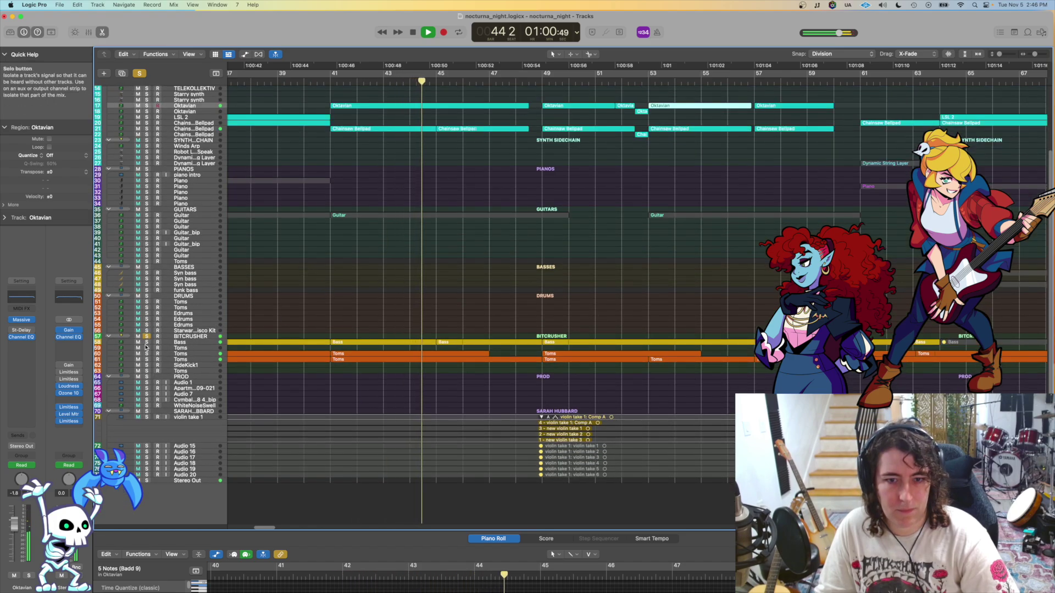
Step: Briefly isolate Bass track 58, and show its bar 41 region with Chainsaw Bellpad track 21's bar 41 region in the Piano Roll
left_click(147, 342)
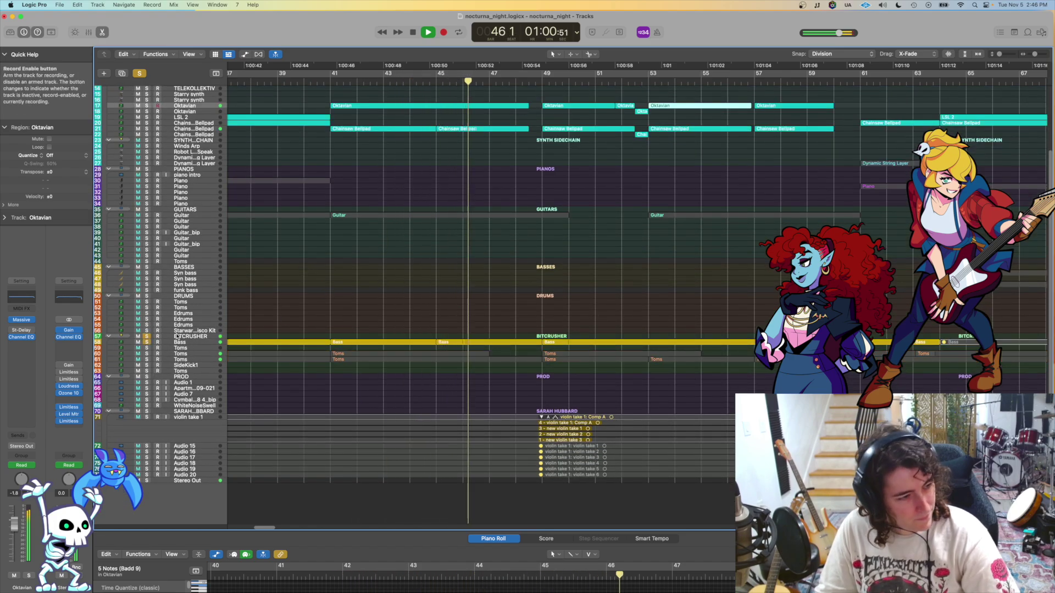
left_click(395, 342)
left_click(399, 130, "shift")
key("space")
key("s")
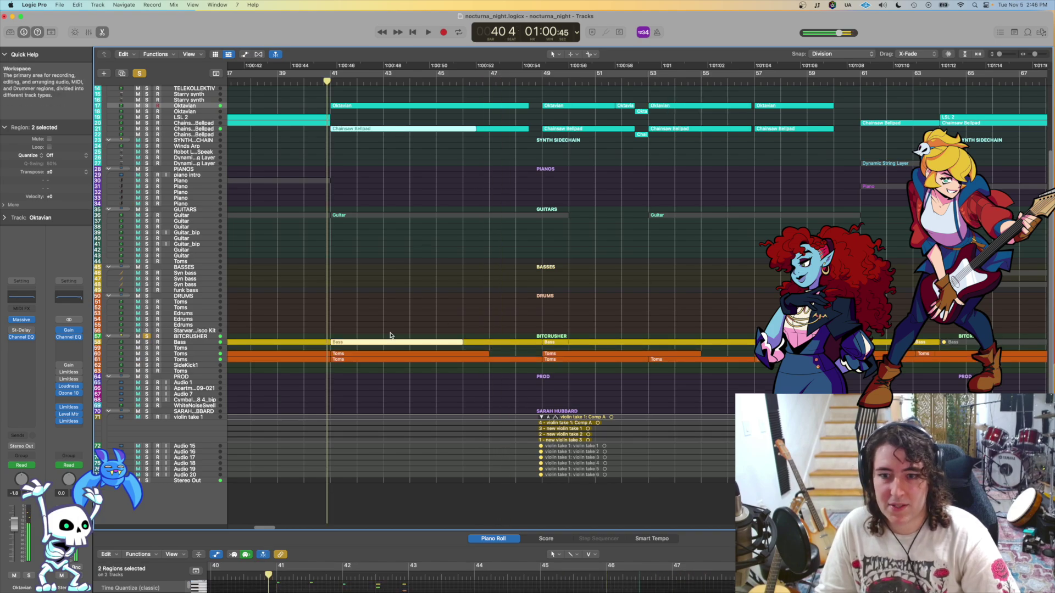
key("e")
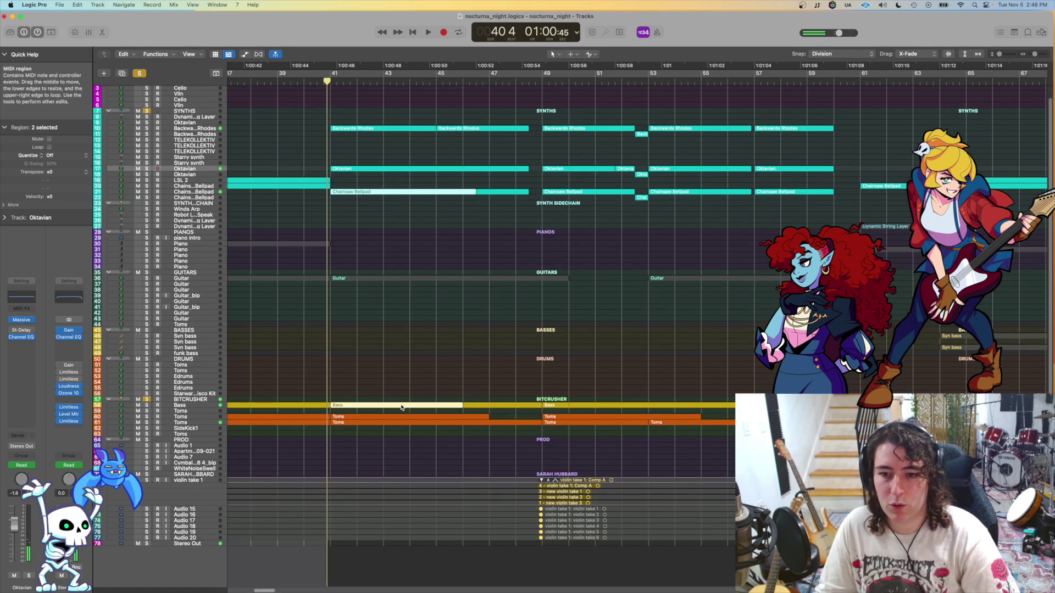
key("e")
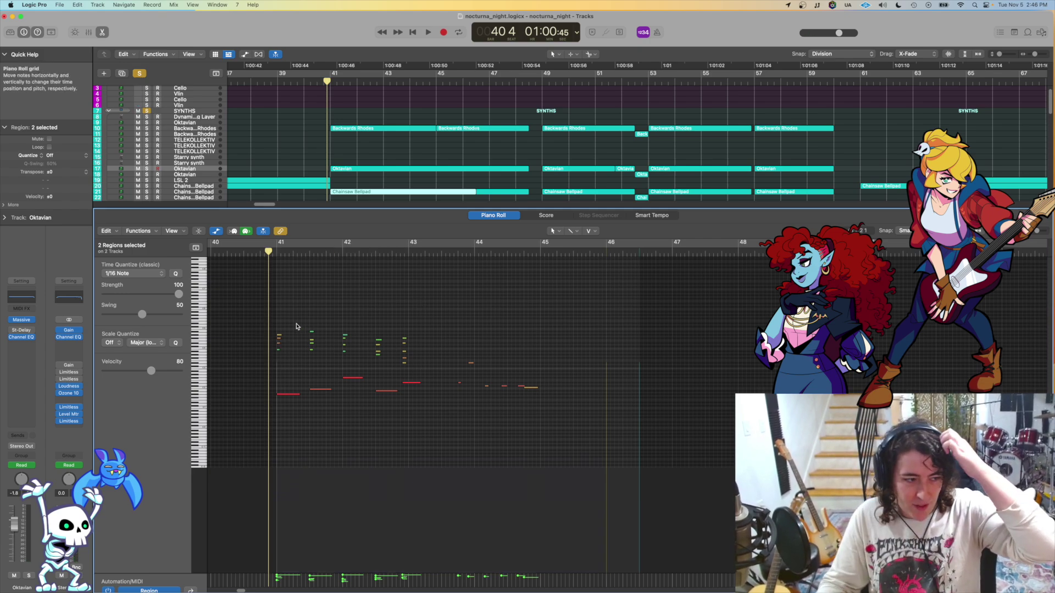
Step: Play the soloed synth chords and bass from bar 40 4, shrink the Piano Roll and clear the solos
key("space")
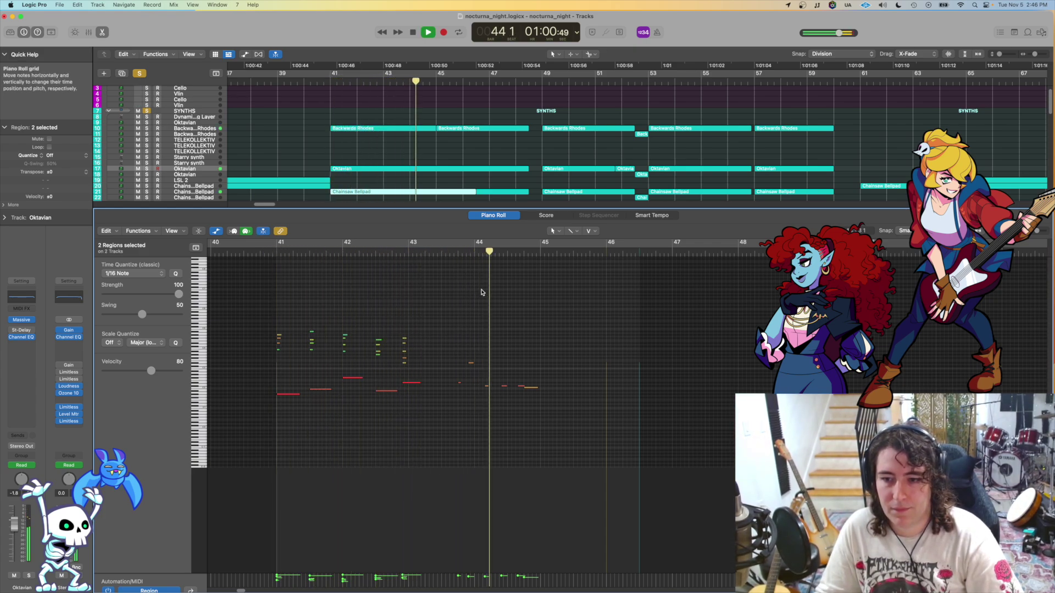
left_click_drag(457, 209, 457, 526)
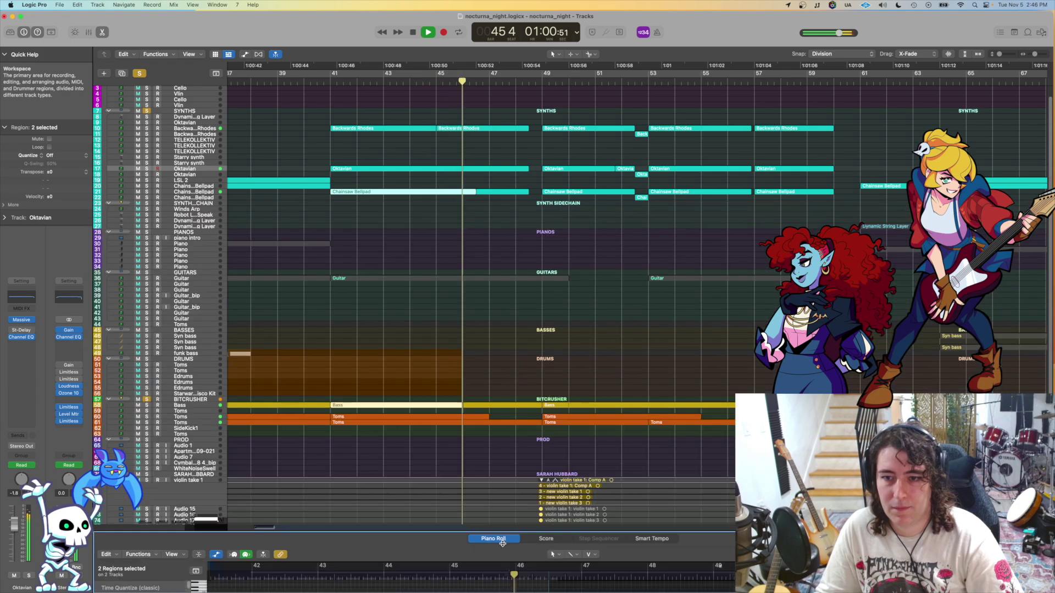
key("space")
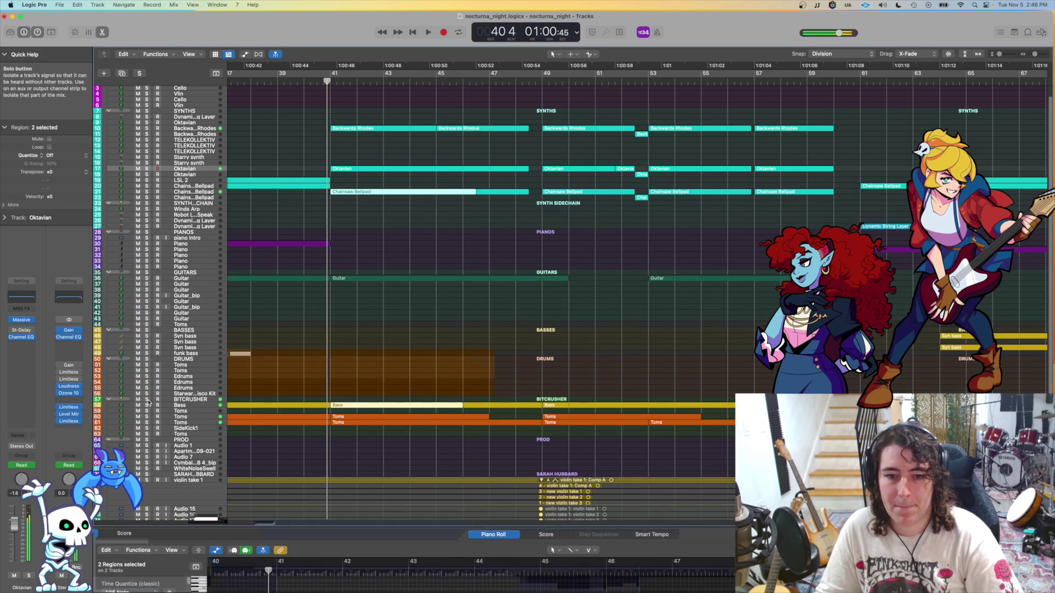
Step: Solo Guitar track 36 during playback from bar 40 and show its bar 41 region in an enlarged Piano Roll
scroll(346, 324, "down", 5)
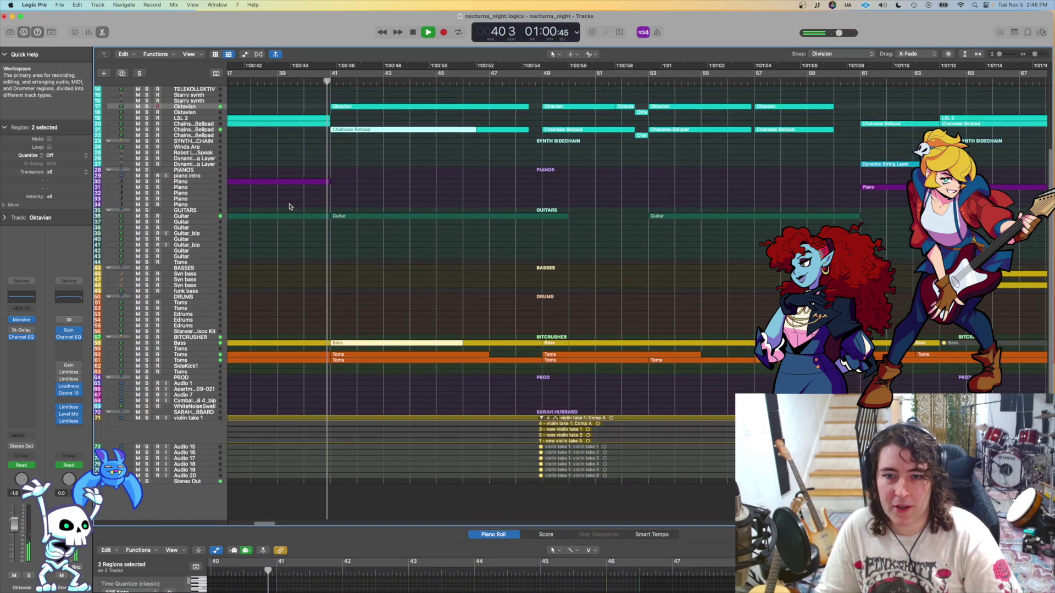
key("super+Down")
left_click(385, 305)
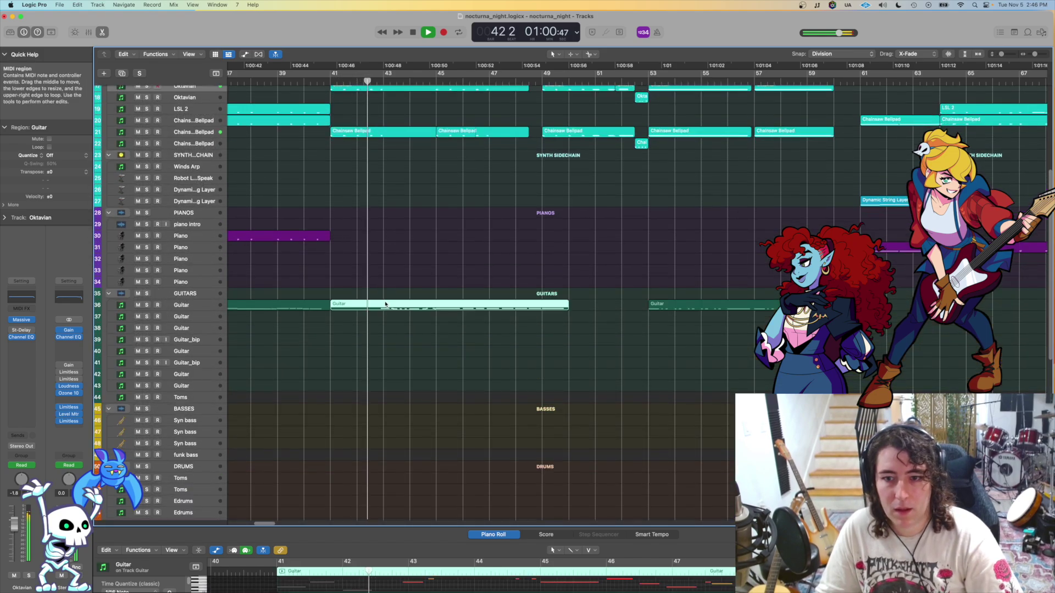
key("ctrl+s")
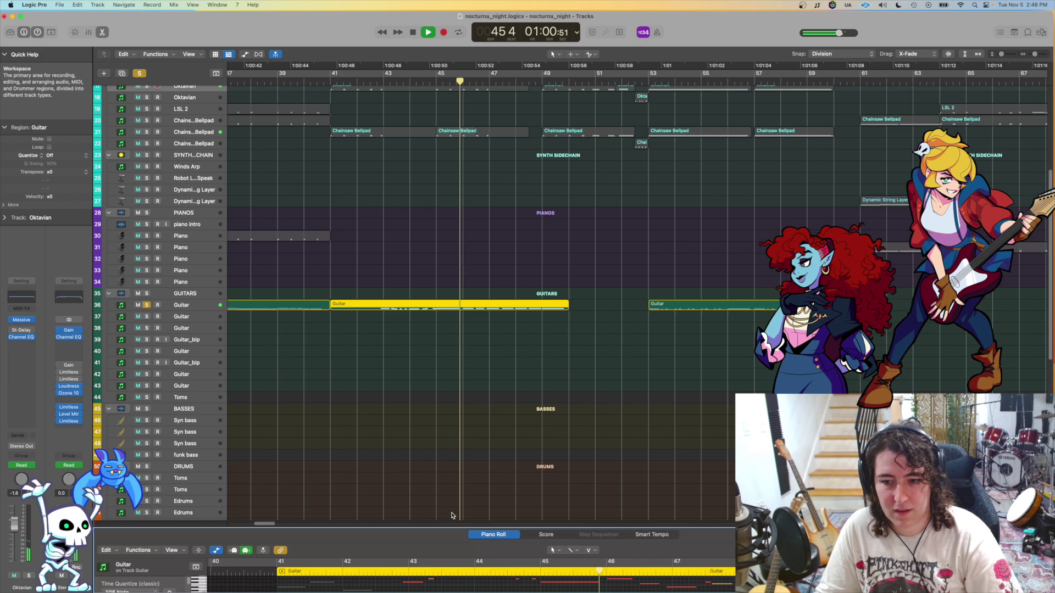
left_click_drag(452, 526, 462, 326)
key("space")
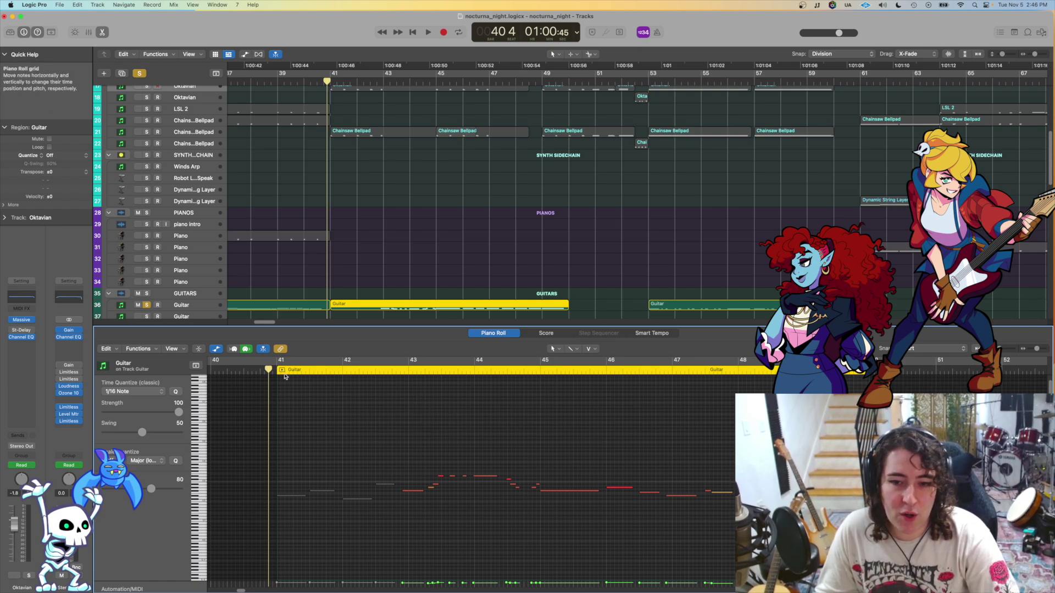
Step: Select the guitar run's 13 notes between bars 43 and 46 in the Piano Roll and play the soloed guitar from bar 40 4
left_click_drag(473, 460, 416, 511)
left_click_drag(414, 454, 518, 439)
mouse_move(545, 531)
left_mouse_down()
mouse_move(450, 456)
mouse_move(402, 445)
left_mouse_up()
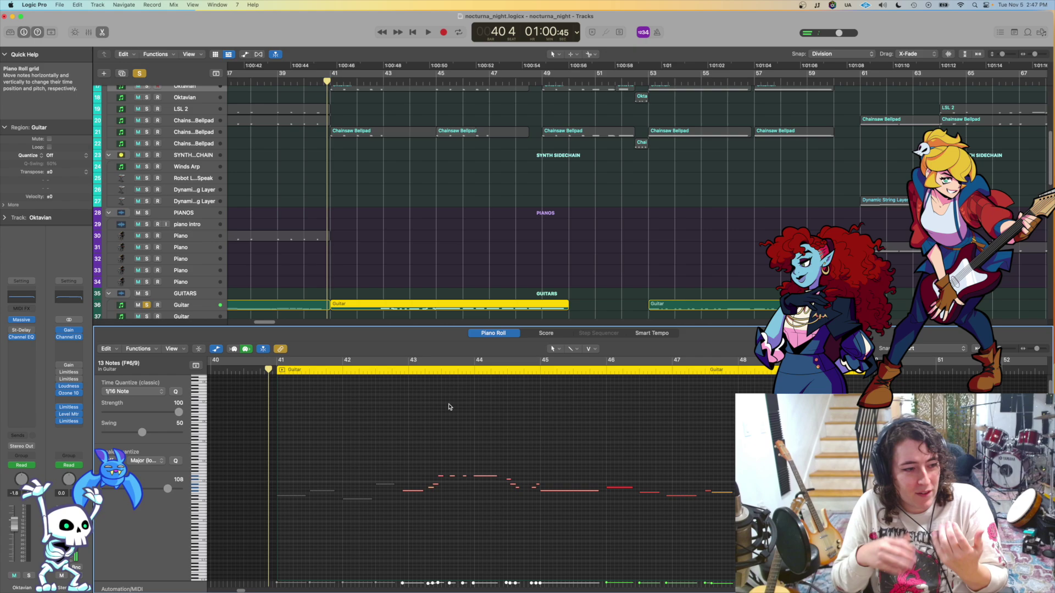
key("space")
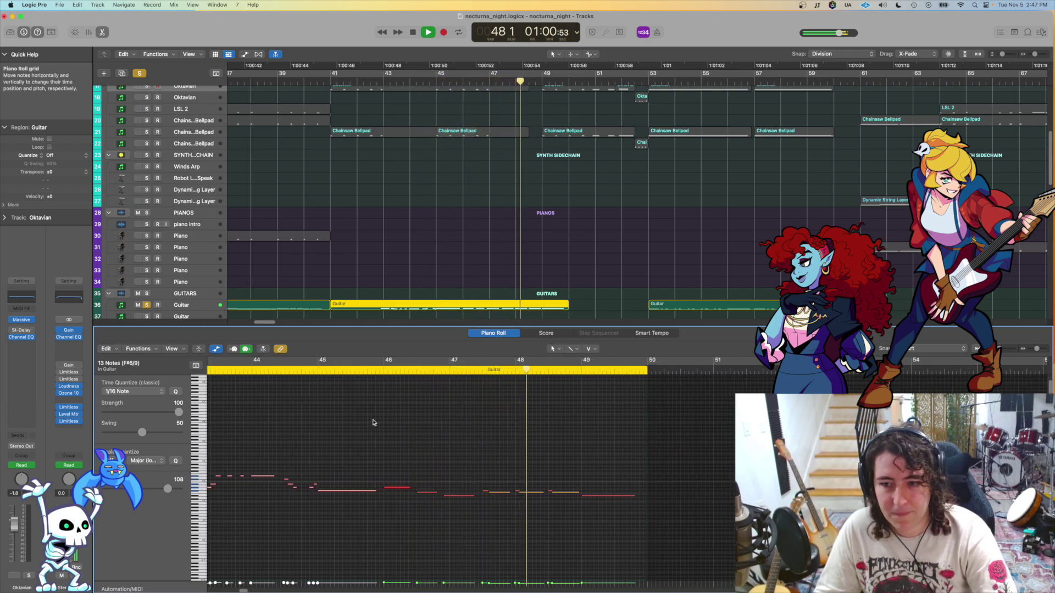
key("space")
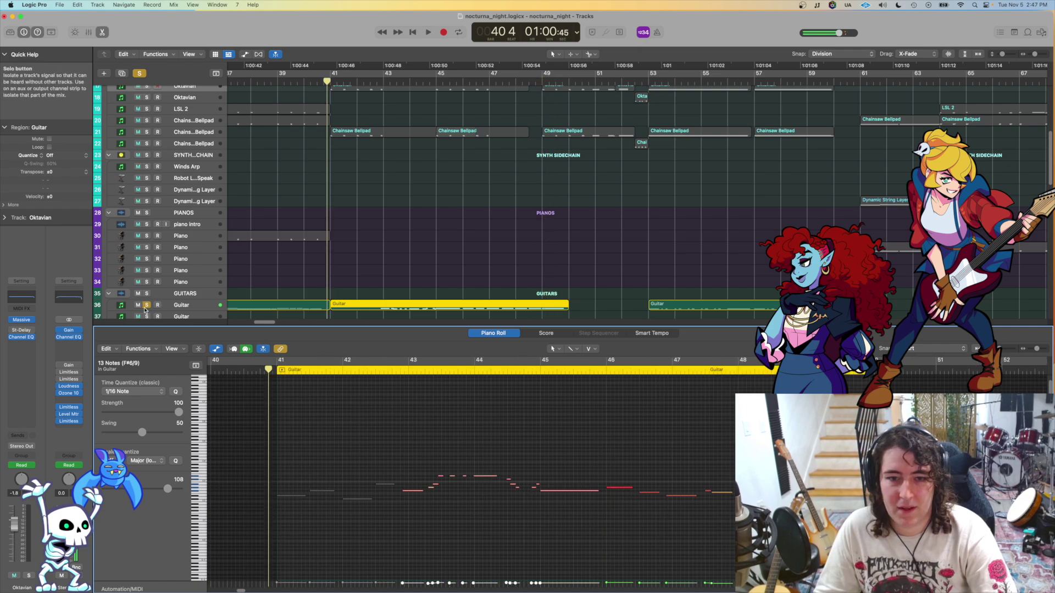
Step: Unsolo Guitar track 36, close the Piano Roll and play the full arrangement from bar 40 4 past bar 51
left_click(146, 306)
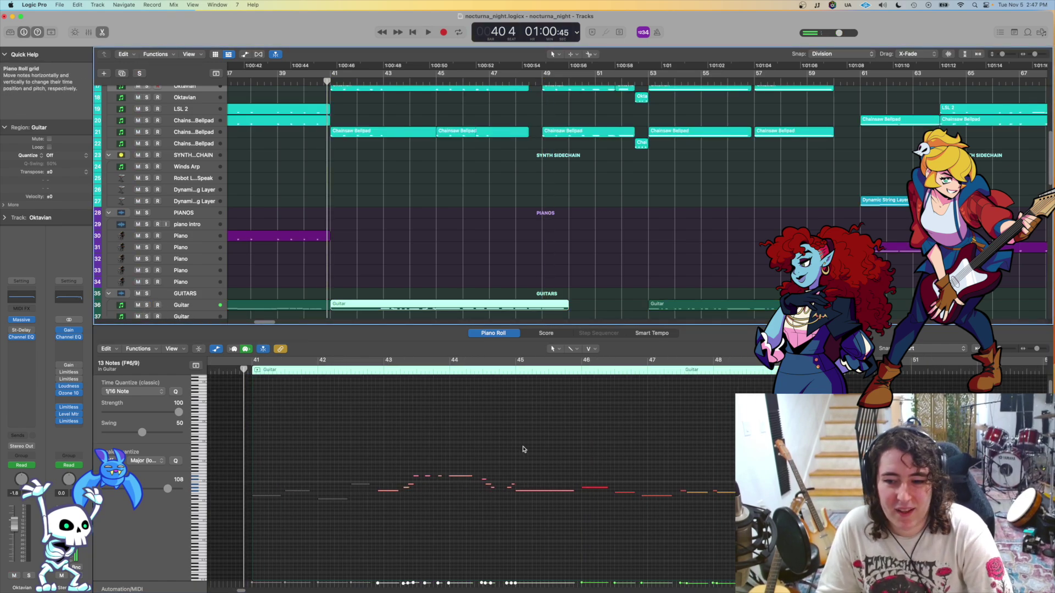
left_click_drag(482, 452, 424, 490)
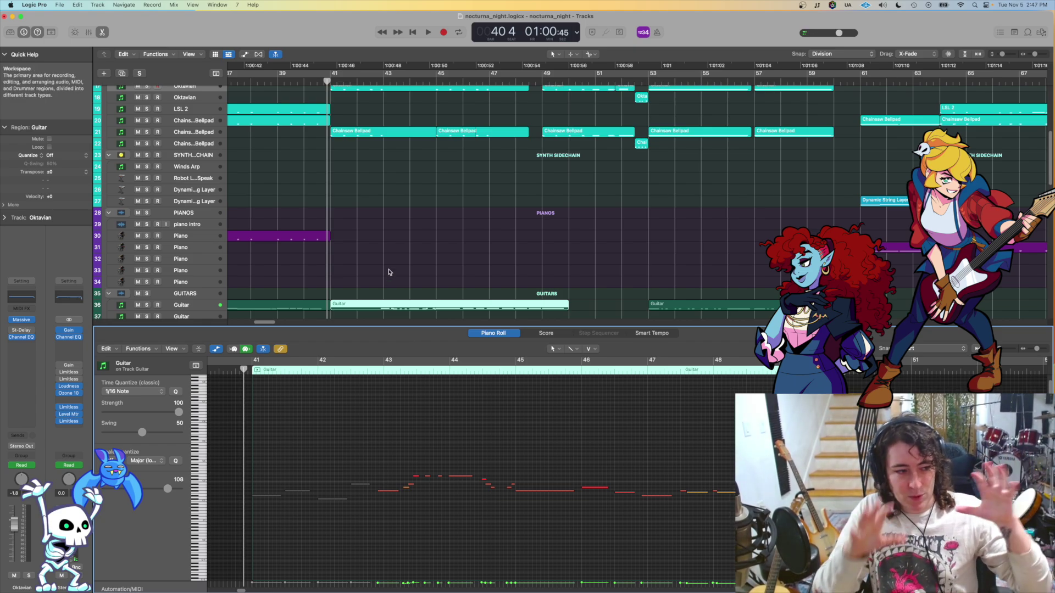
key("space")
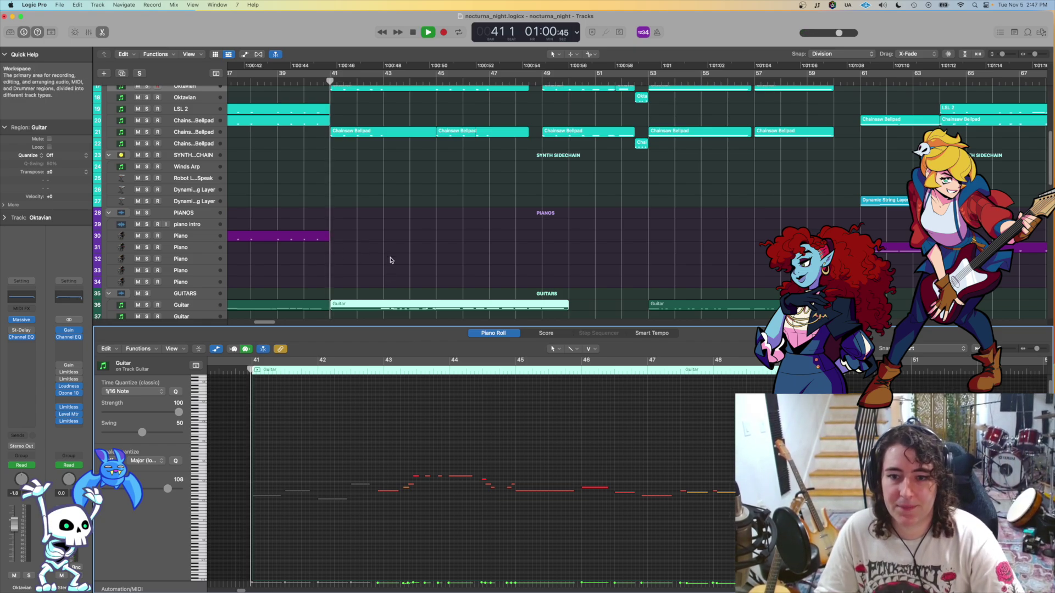
scroll(406, 274, "down", 5)
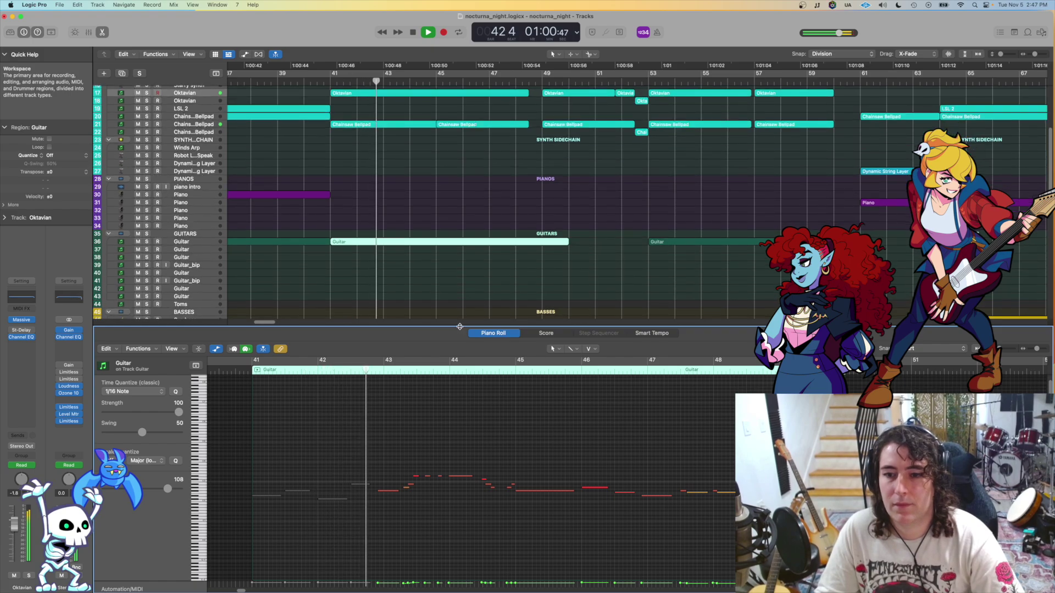
key("p")
scroll(556, 399, "down", 3)
scroll(556, 399, "down", 3)
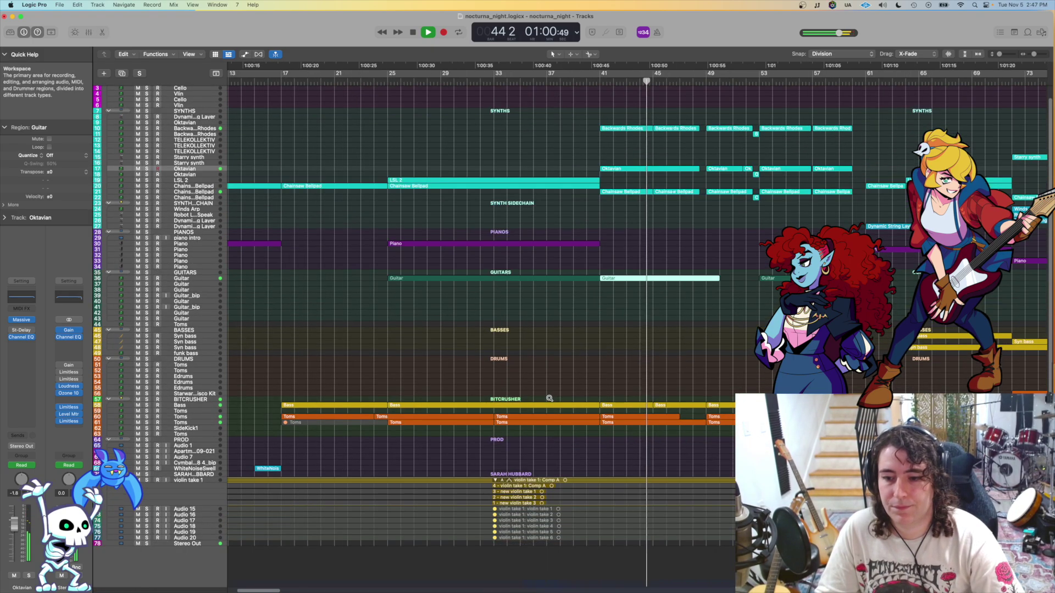
scroll(533, 399, "right", 10)
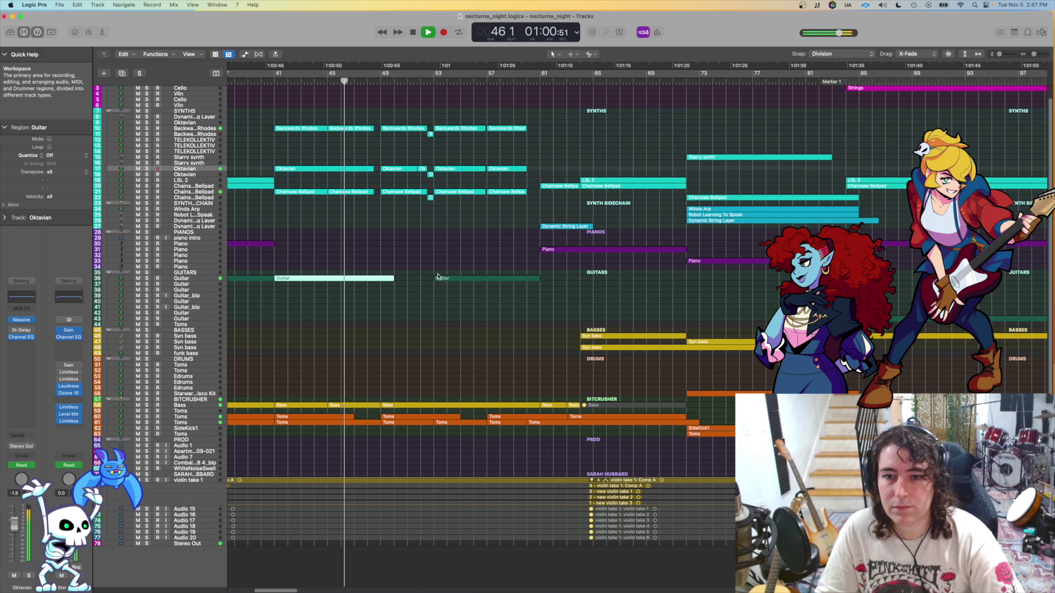
scroll(545, 299, "up", 5)
scroll(546, 299, "up", 5)
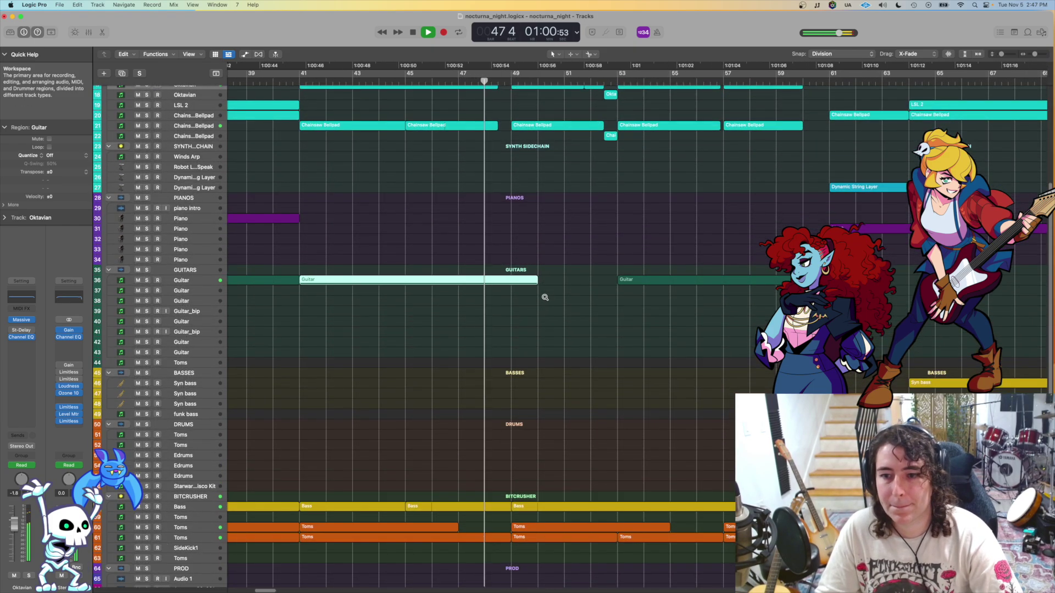
scroll(485, 302, "down", 5)
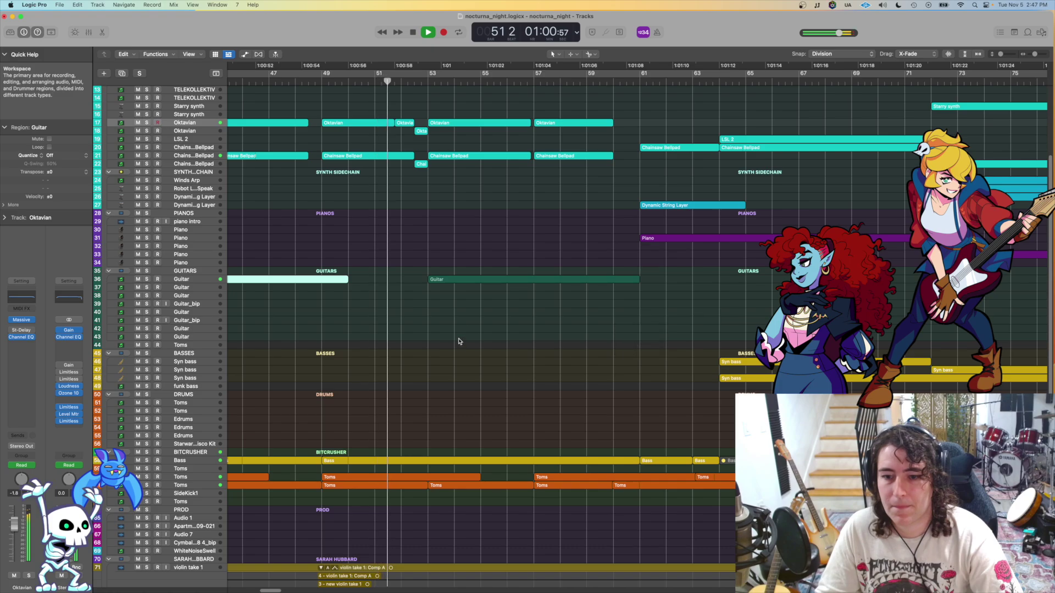
Step: Show Guitar track 36's region between bars 53 and 61 in the Piano Roll during playback and stop at its end
left_click(438, 285)
left_click(438, 282)
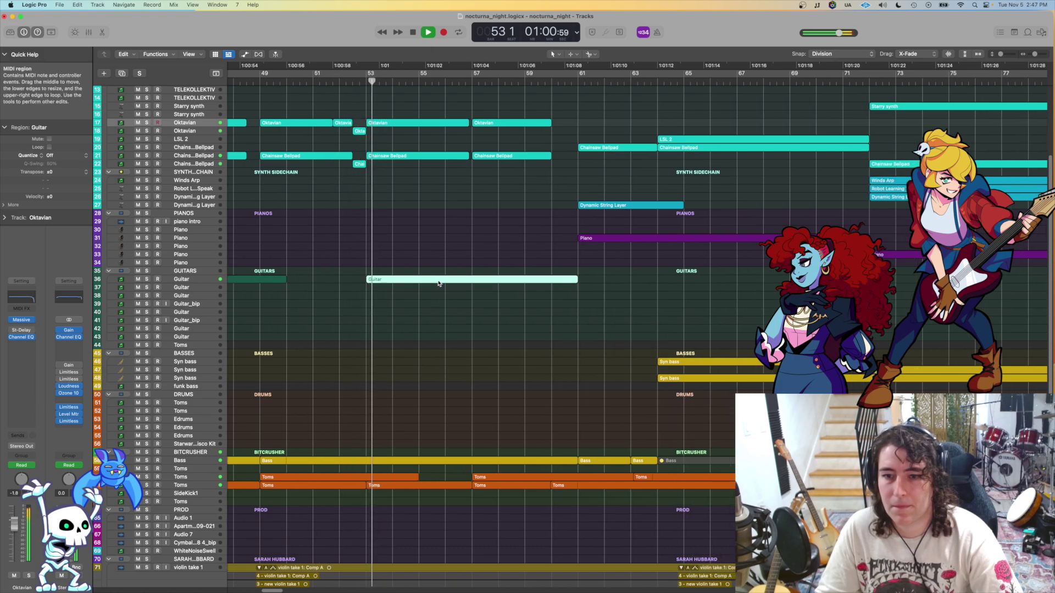
double_click(439, 282)
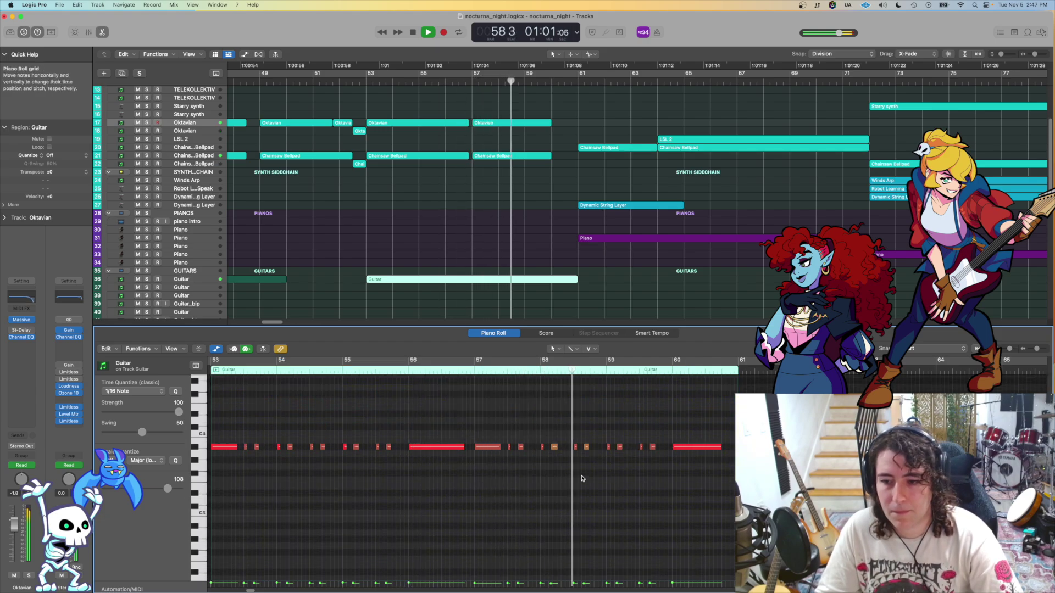
scroll(572, 475, "right", 2)
scroll(572, 476, "right", 2)
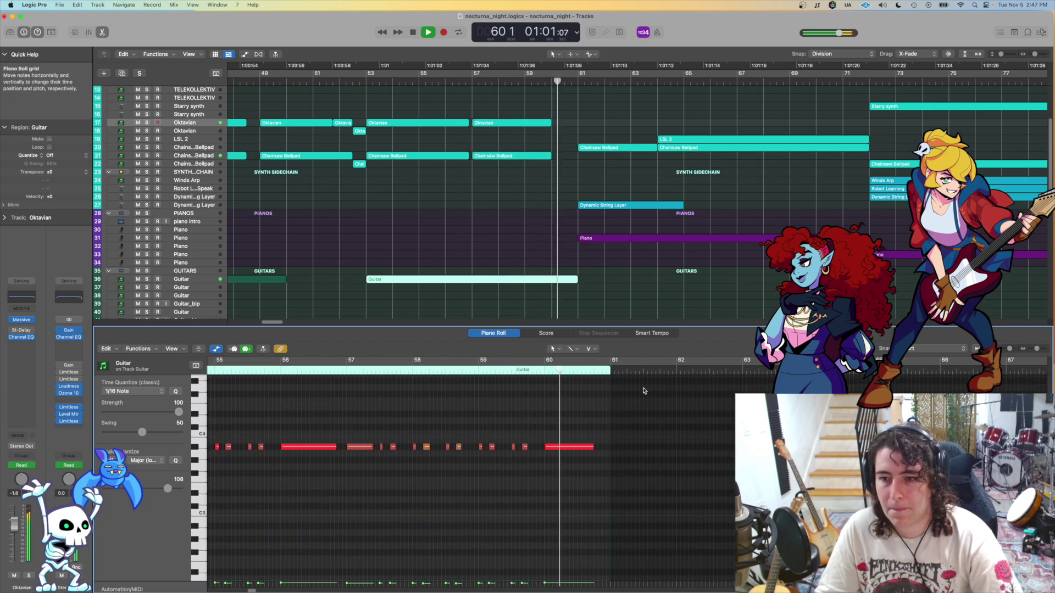
key("space")
Step: Shrink the Piano Roll and play the full arrangement from bar 60 4 past bar 63
left_click_drag(616, 324, 616, 531)
scroll(549, 384, "right", 5)
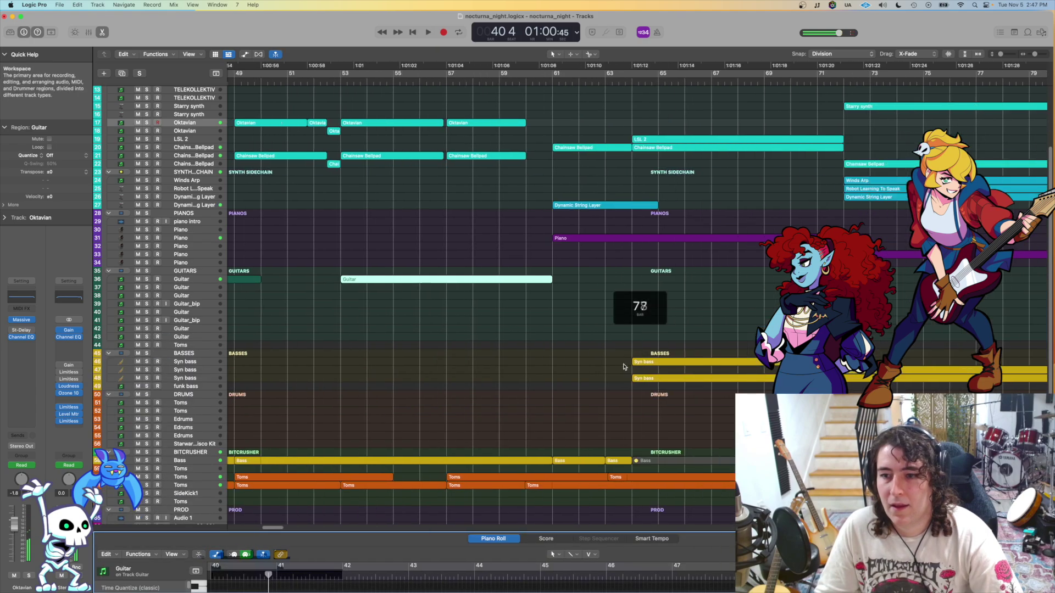
left_click(417, 78)
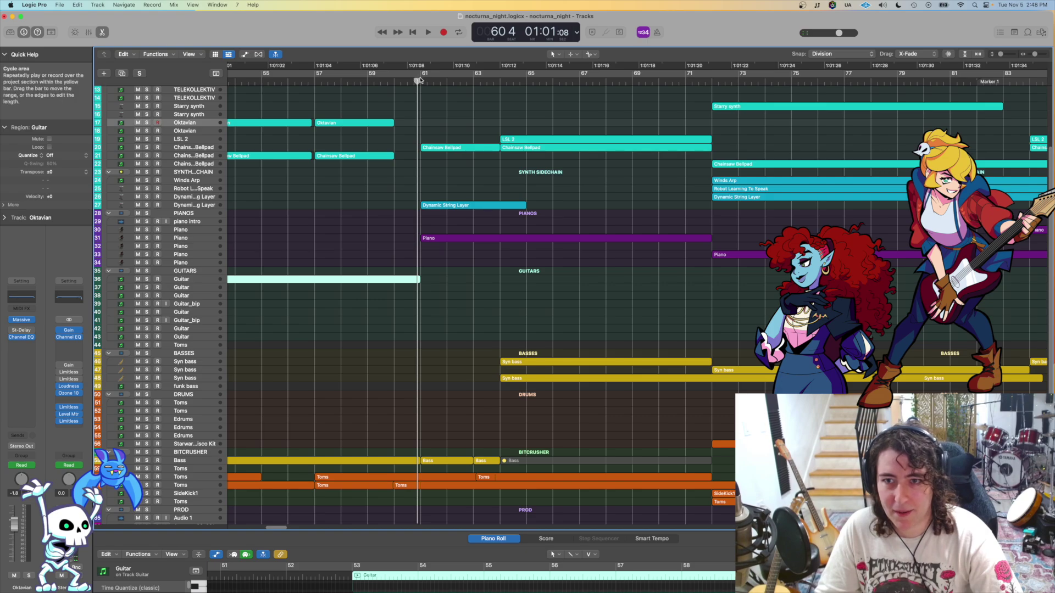
key("space")
key("super+Left")
key("super+Down")
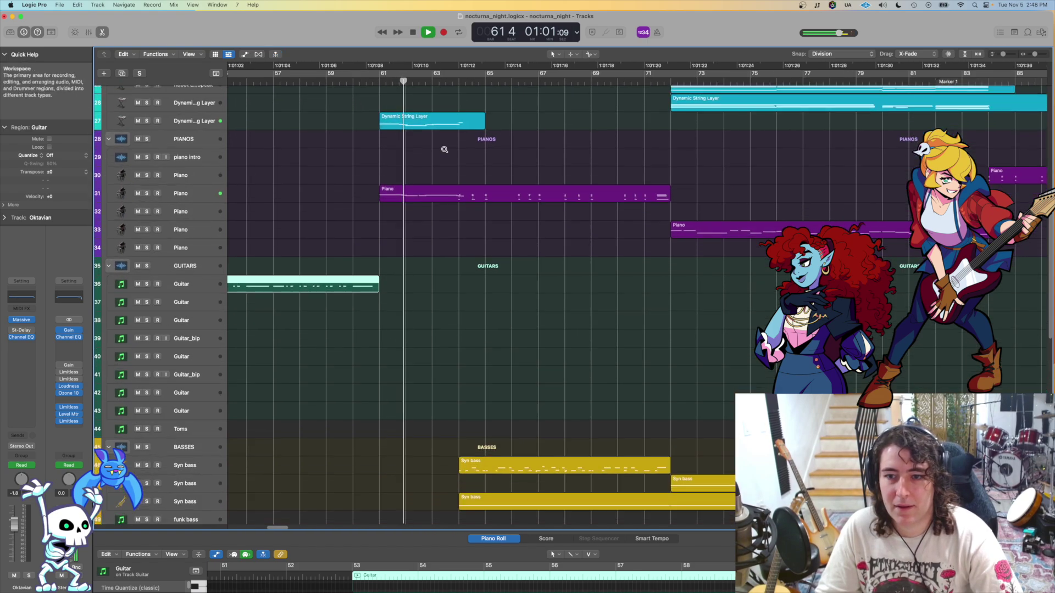
key("super+Up")
key("super+Up")
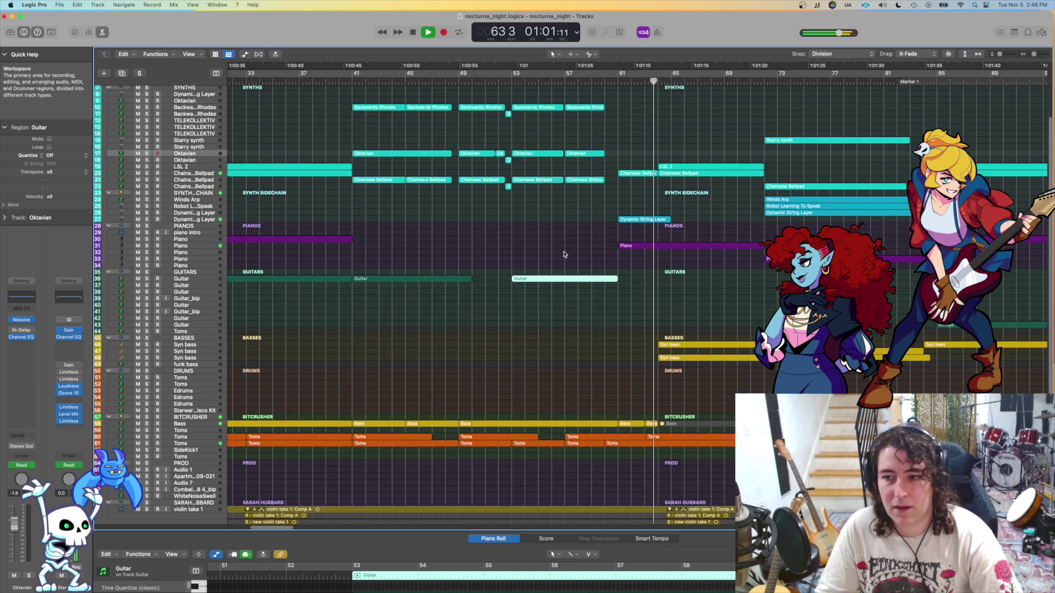
key("super+Left")
key("space")
Step: Survey the arrangement from bar 61 onward, enlarging the track rows to examine the synth and piano regions
scroll(483, 269, "right", 10)
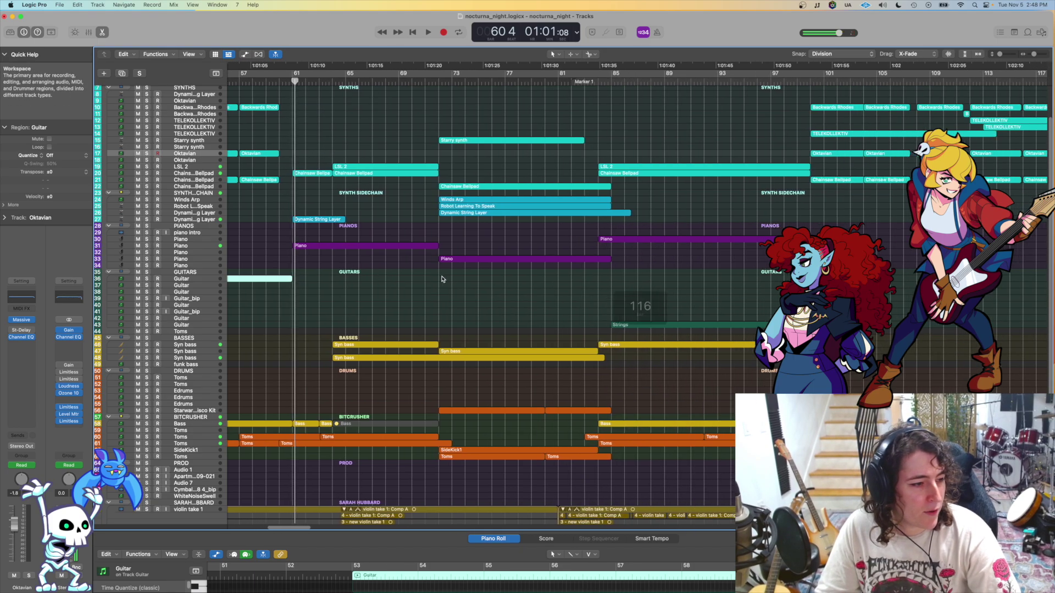
scroll(393, 277, "left", 8)
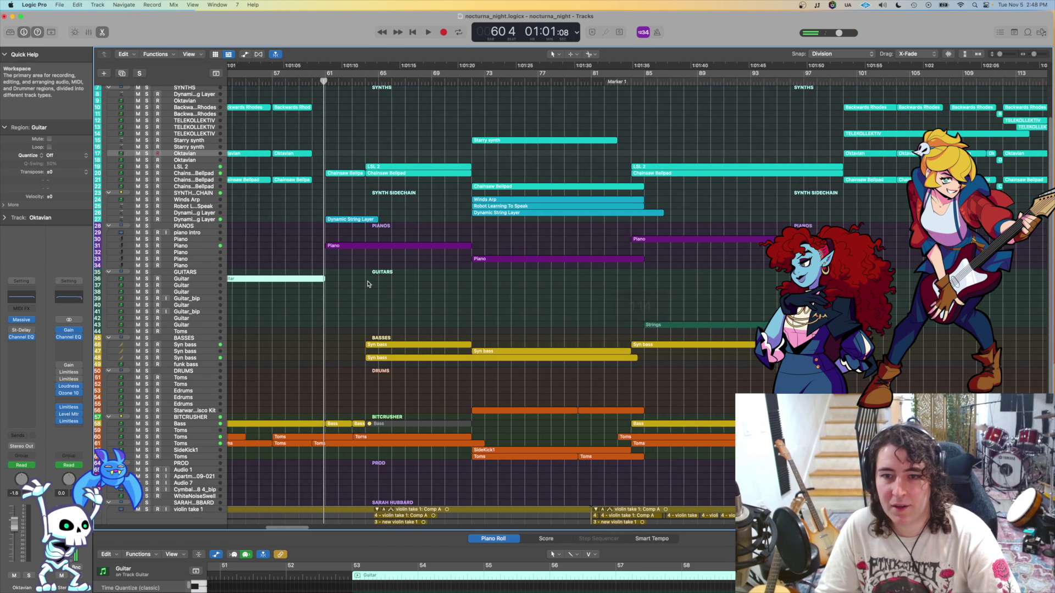
key("super+Down")
key("super+Down")
scroll(346, 280, "up", 10)
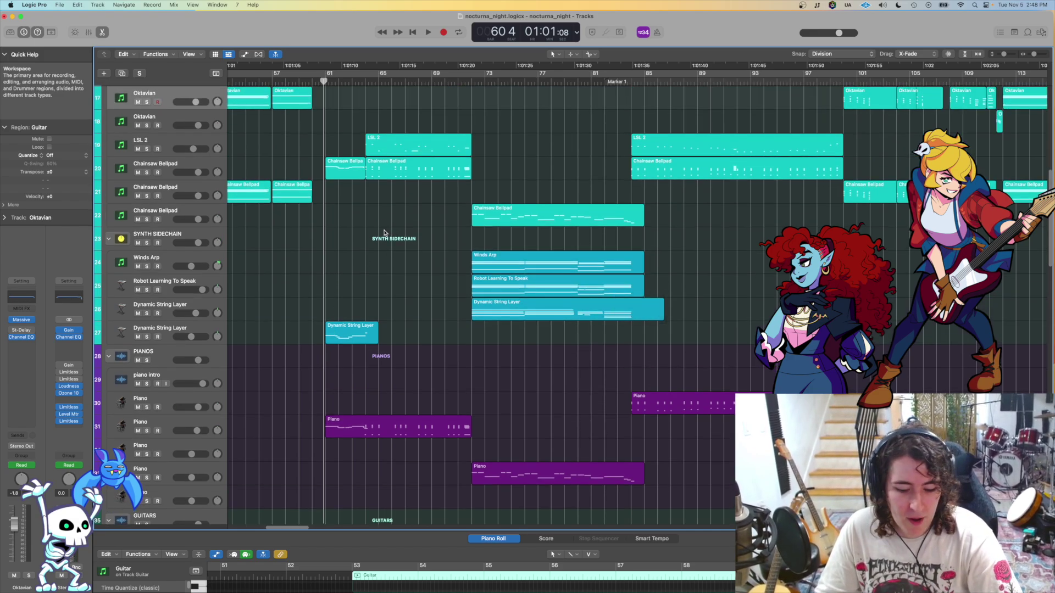
scroll(379, 235, "left", 5)
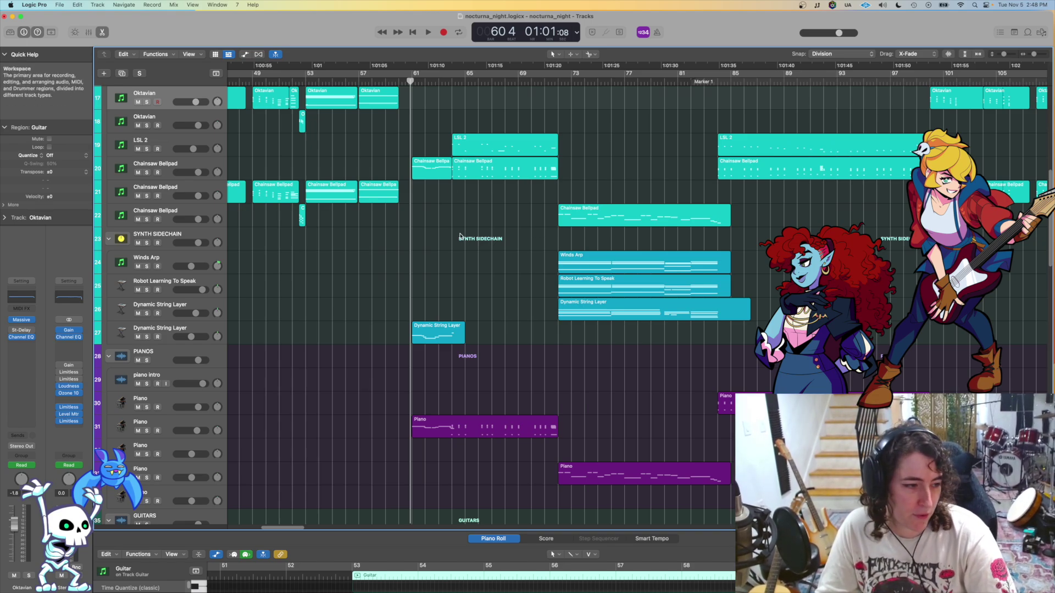
scroll(449, 244, "up", 3)
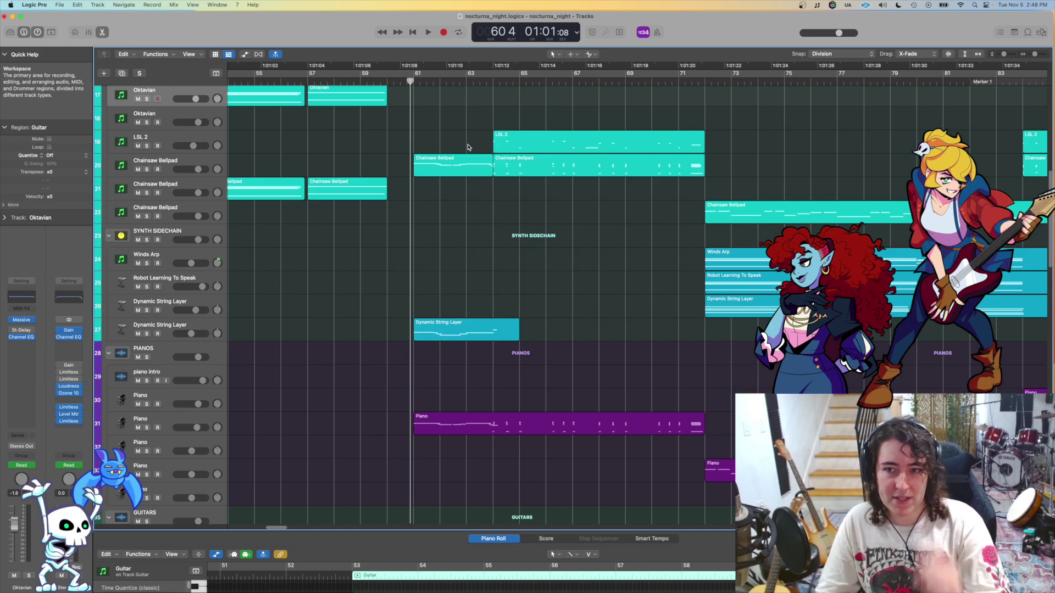
Step: Play the Chainsaw Bellpad, Dynamic String Layer and piano section from bar 60 3 past bar 63
left_click(403, 82)
key("space")
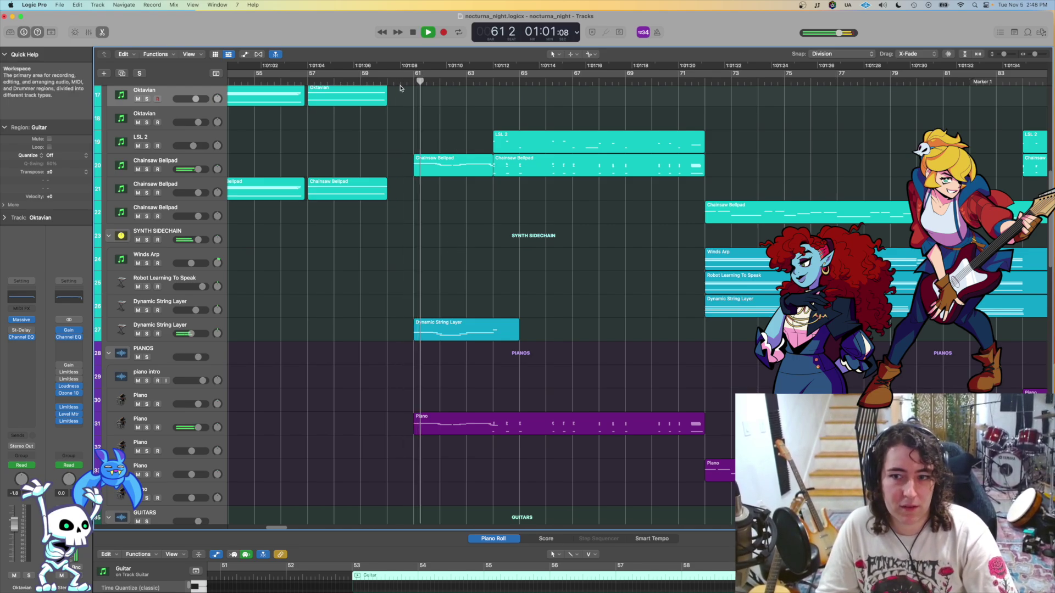
key("space")
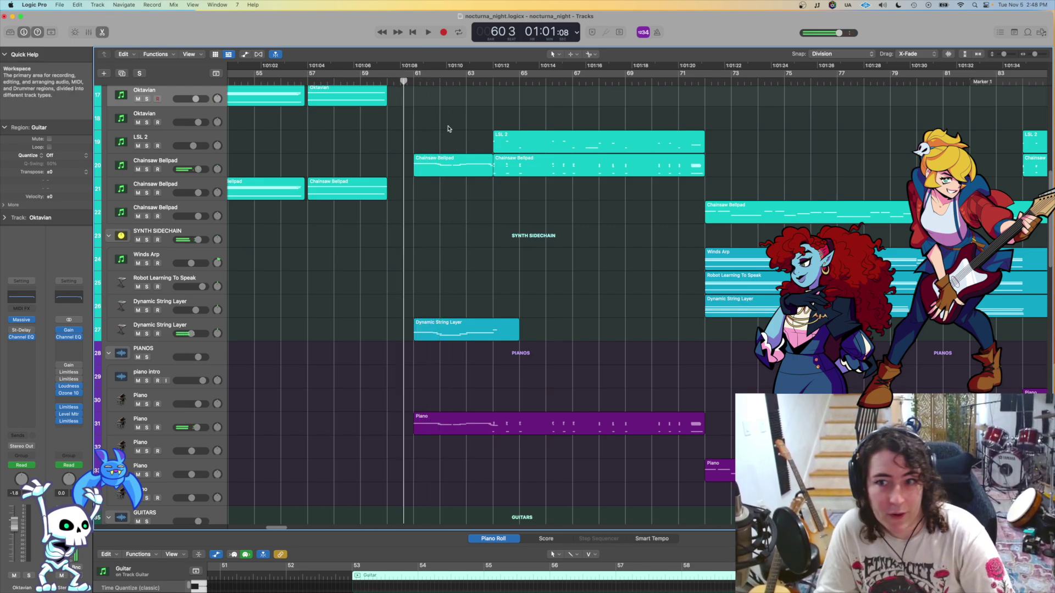
key("space")
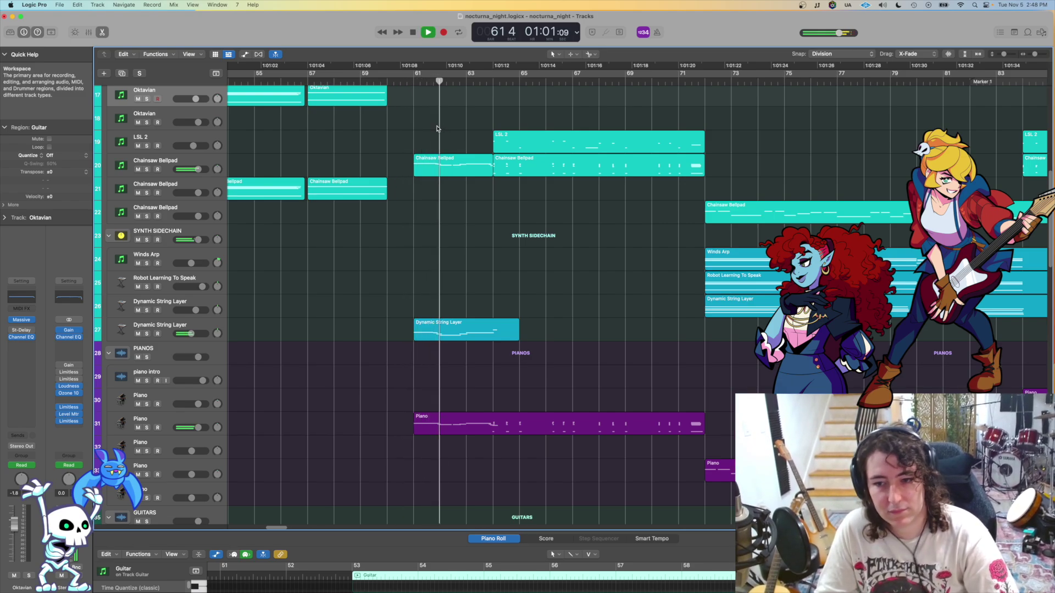
scroll(528, 219, "right", 3)
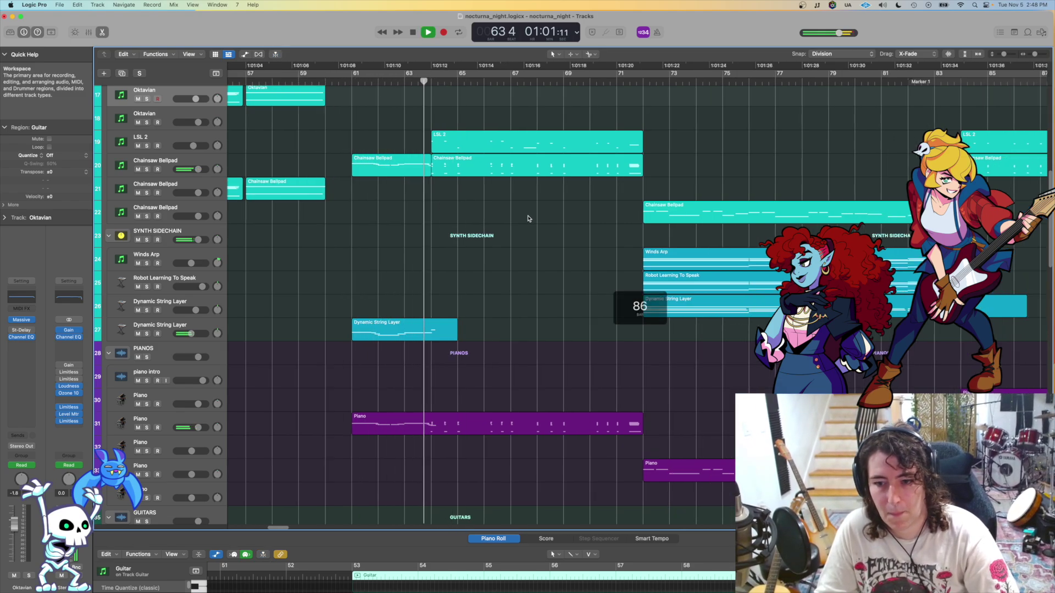
key("space")
Step: Examine which string, synth, piano, bass and drum regions enter between bars 61 and 85 across the whole track list
scroll(473, 230, "down", 3)
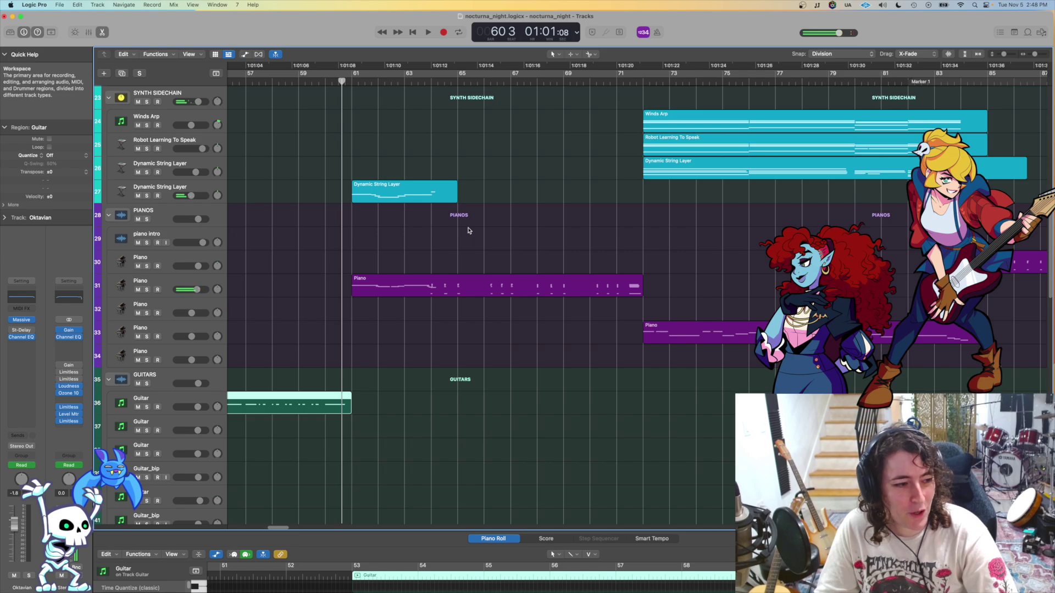
scroll(497, 228, "down", 2)
scroll(497, 228, "right", 1)
scroll(495, 227, "left", 2)
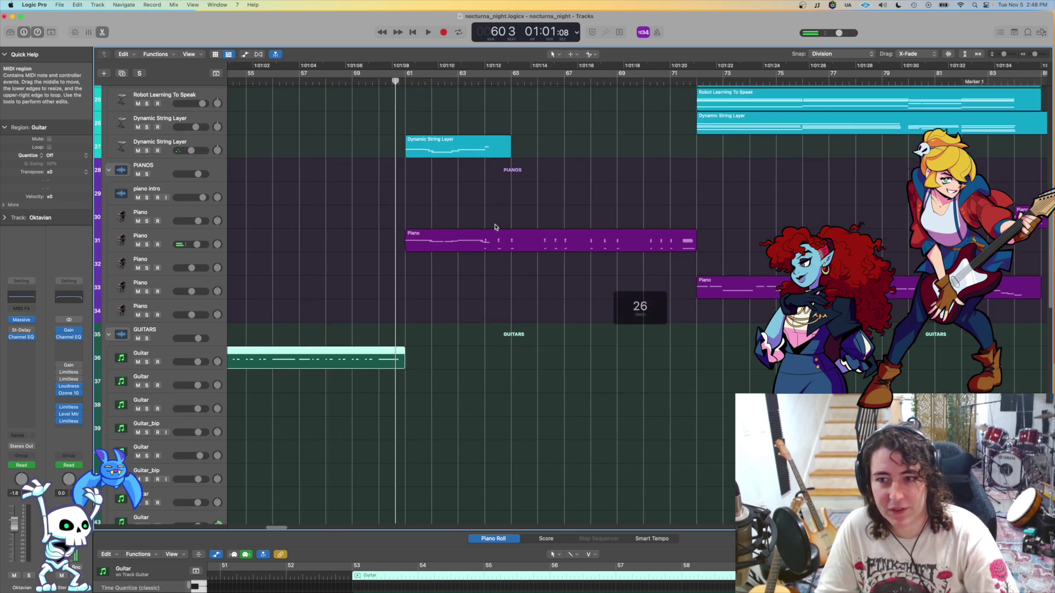
scroll(494, 228, "right", 1)
scroll(506, 242, "down", 4)
scroll(518, 245, "down", 3)
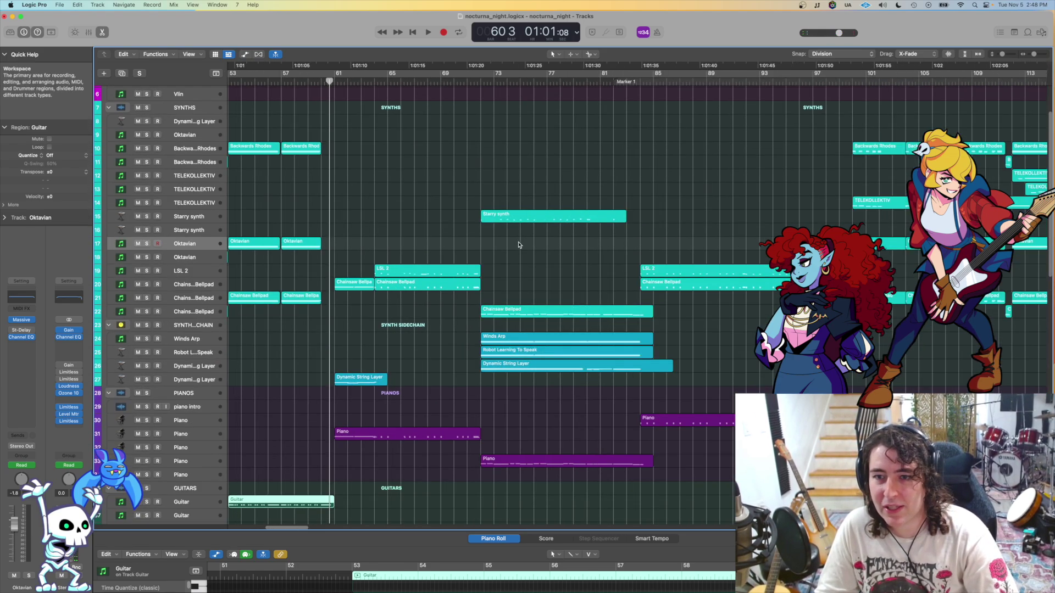
scroll(511, 242, "up", 4)
scroll(379, 261, "up", 3)
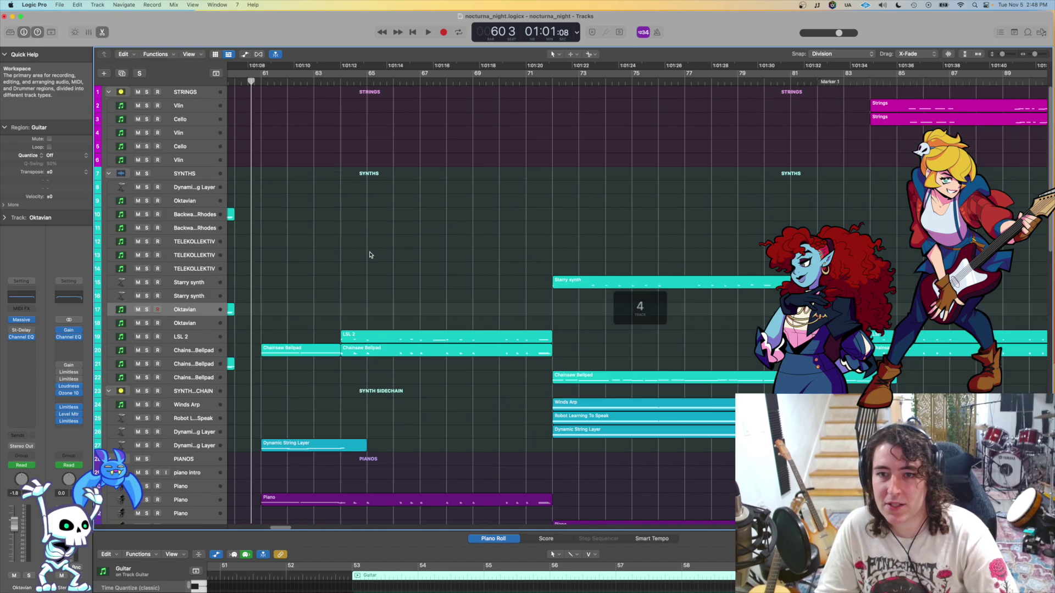
scroll(370, 254, "down", 3)
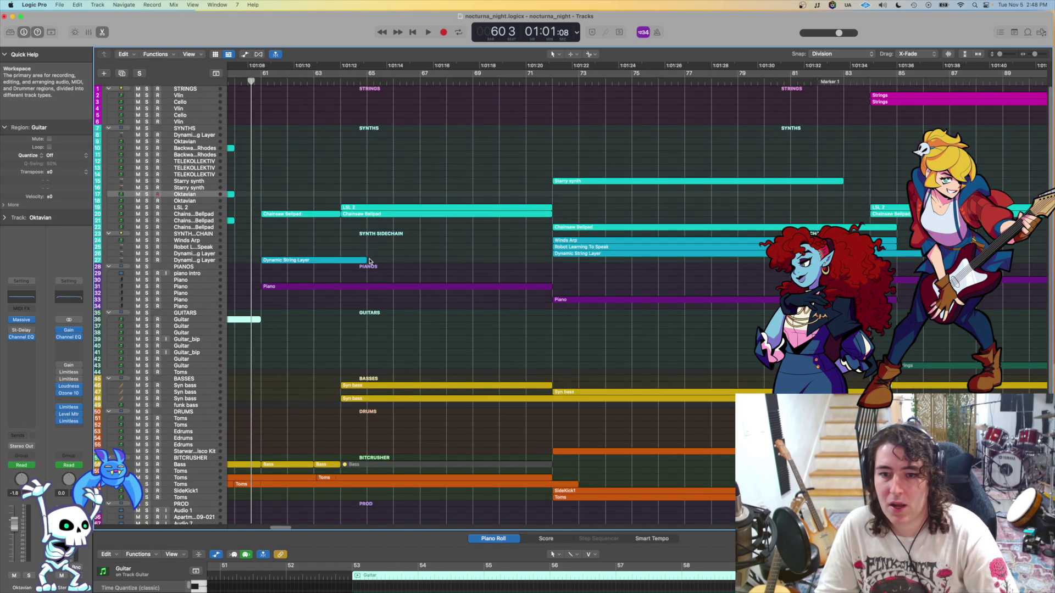
Step: Solo the BASSES group and play it from bar 64 1
left_click(148, 379)
left_click(355, 84)
key("space")
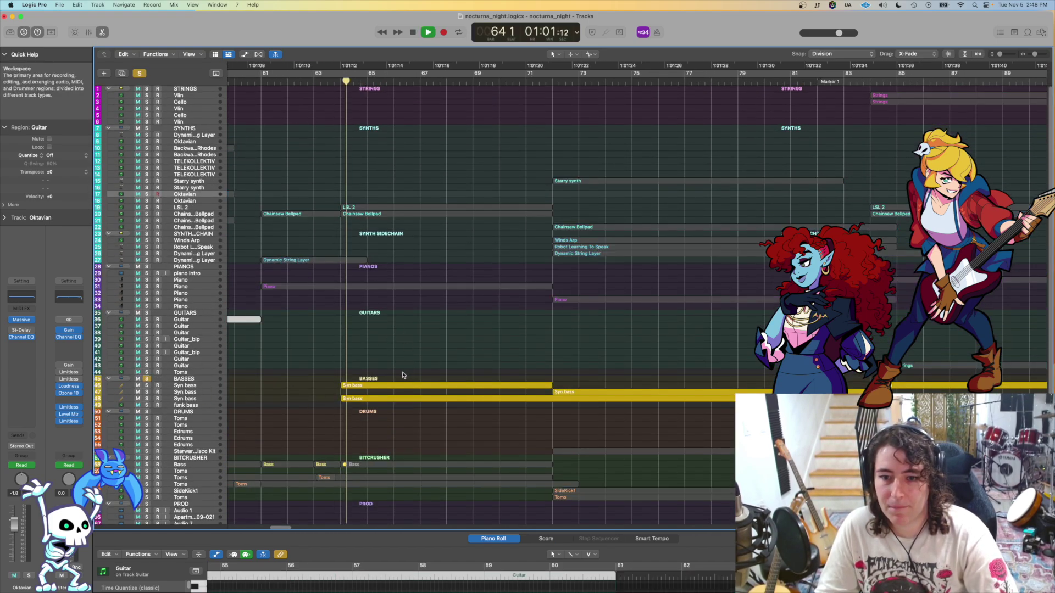
Step: Stop playback, select the Syn bass regions on track 46 and show their notes in an enlarged Piano Roll
left_click(396, 385)
key("space")
left_click(396, 400)
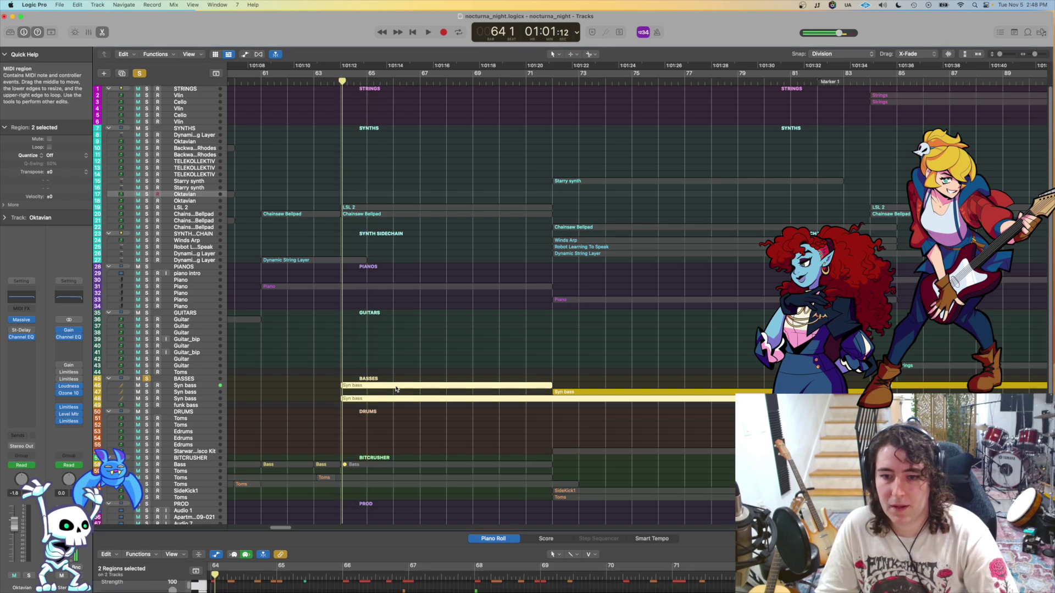
left_click(397, 388, "shift")
left_click_drag(430, 531, 436, 332)
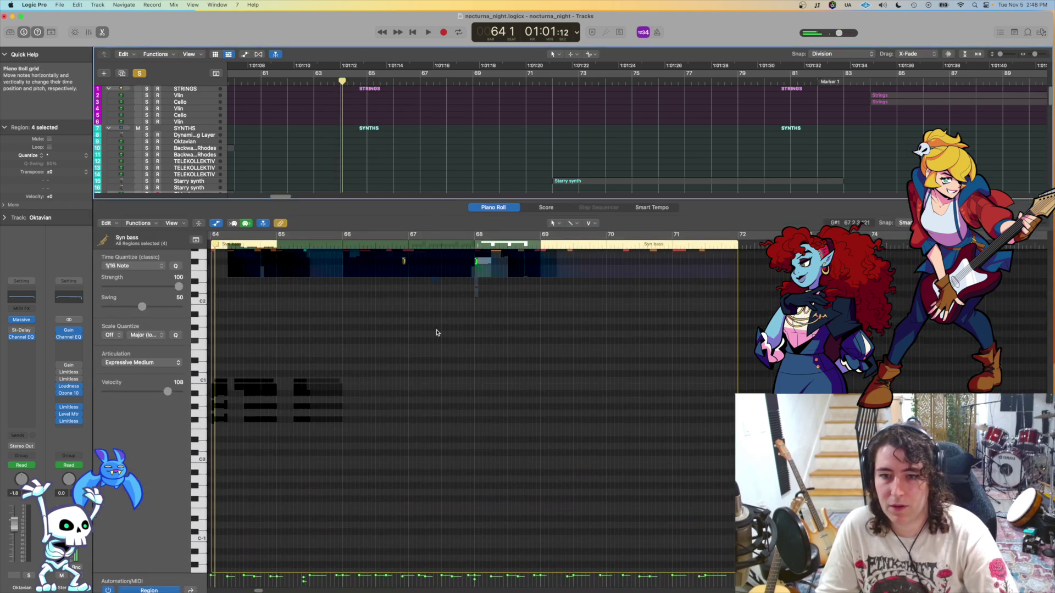
scroll(431, 342, "up", 2)
Step: Play the soloed basses from bar 64 1 past bar 71 and reduce the Piano Roll's height
key("space")
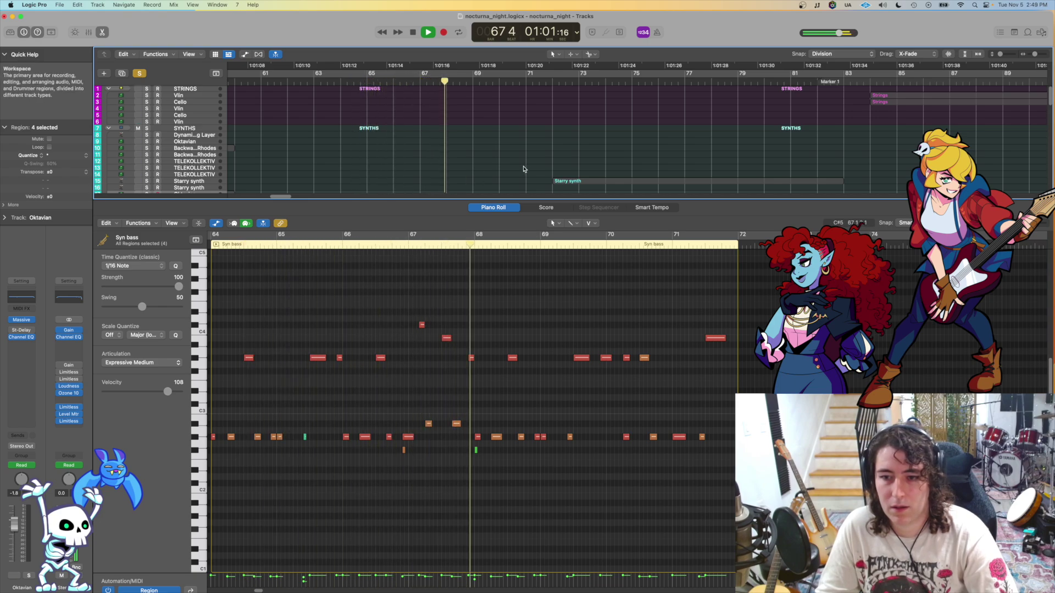
scroll(520, 169, "down", 5)
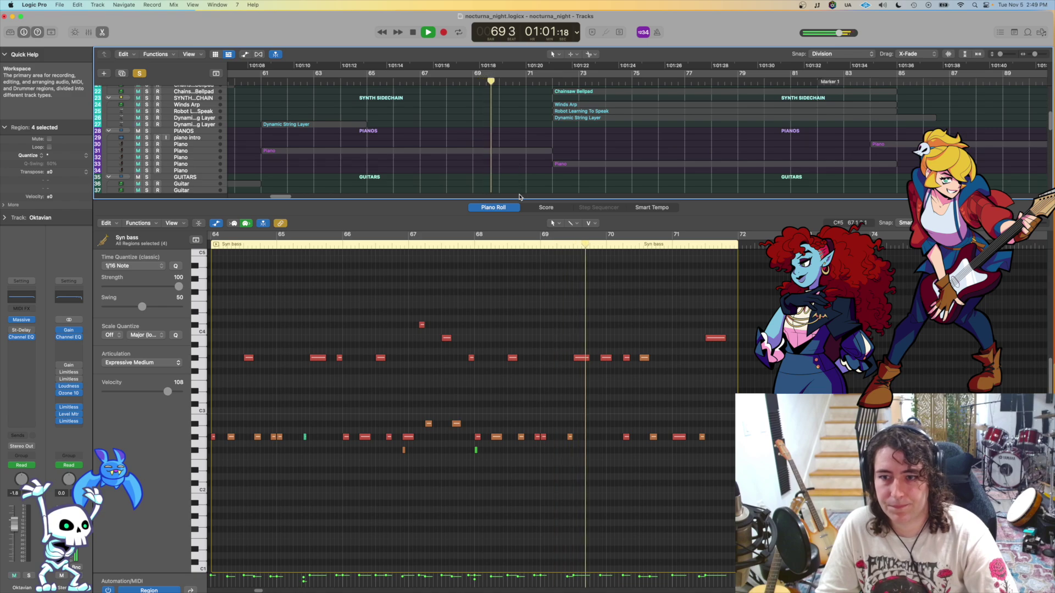
left_click_drag(536, 199, 536, 351)
scroll(516, 250, "down", 3)
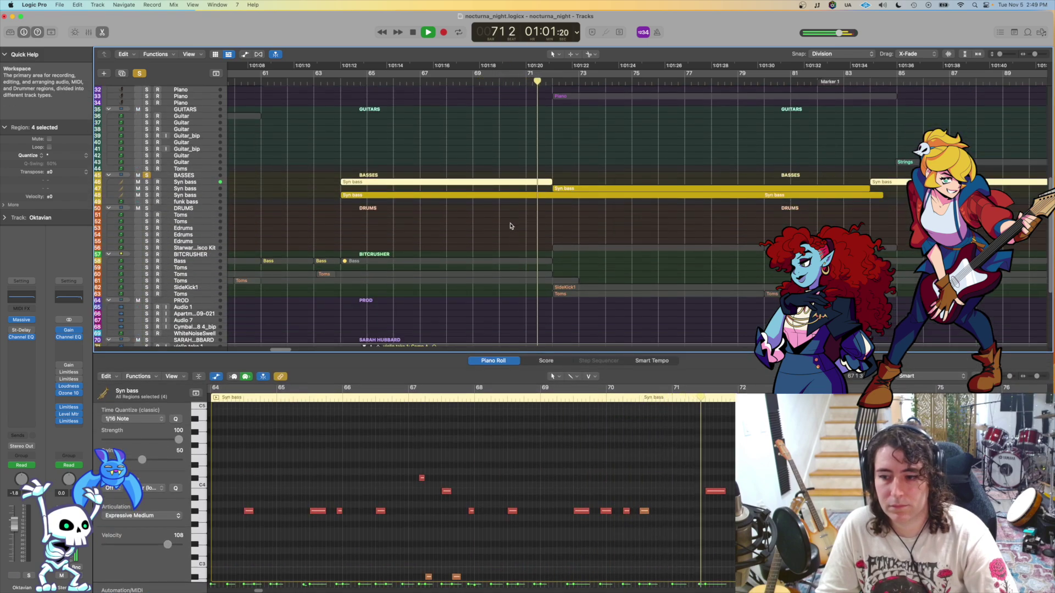
key("space")
scroll(485, 215, "down", 4)
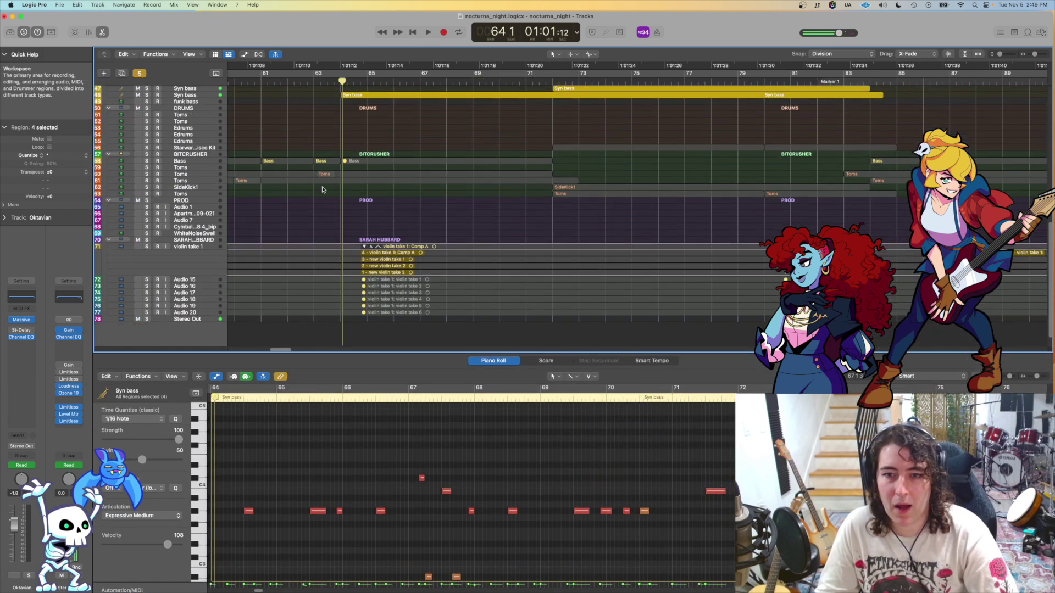
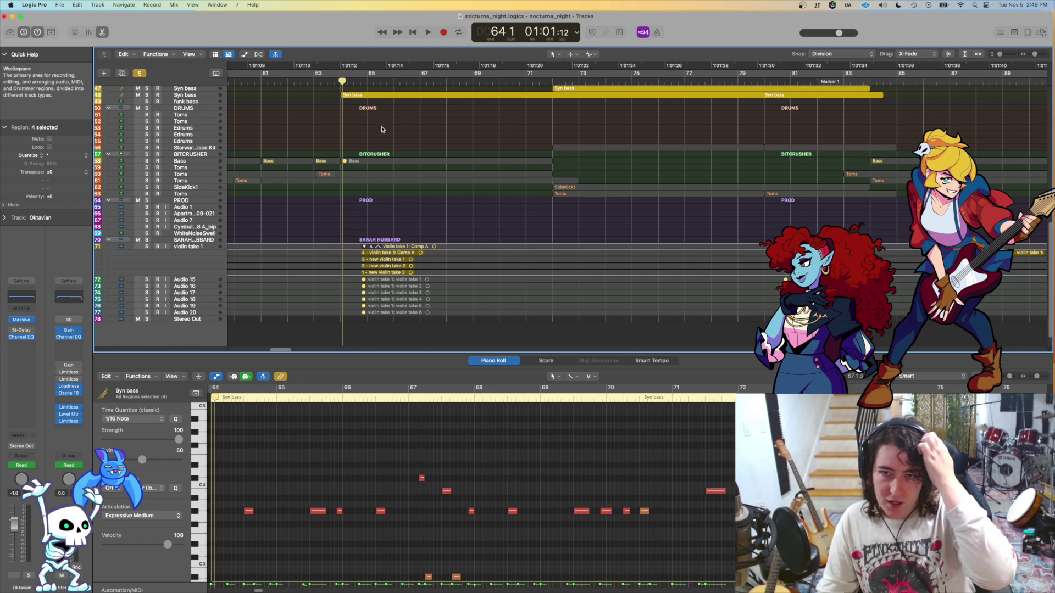
Step: Solo the BITCRUSHER group with the basses, play from bar 64 and add Toms track 60's bar 63 region to the Piano Roll
left_click(146, 154)
scroll(375, 196, "up", 5)
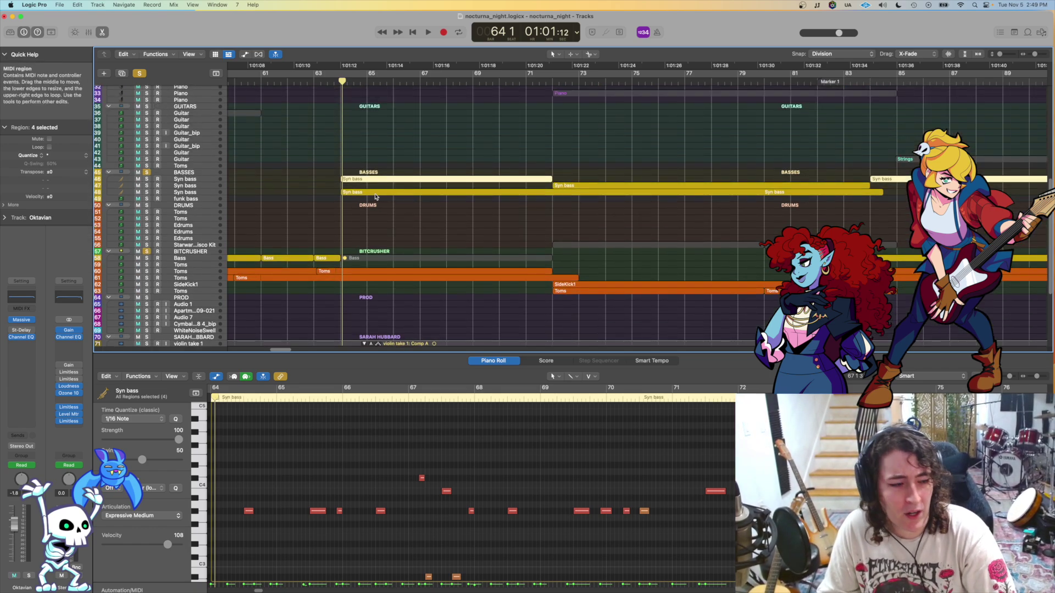
key("space")
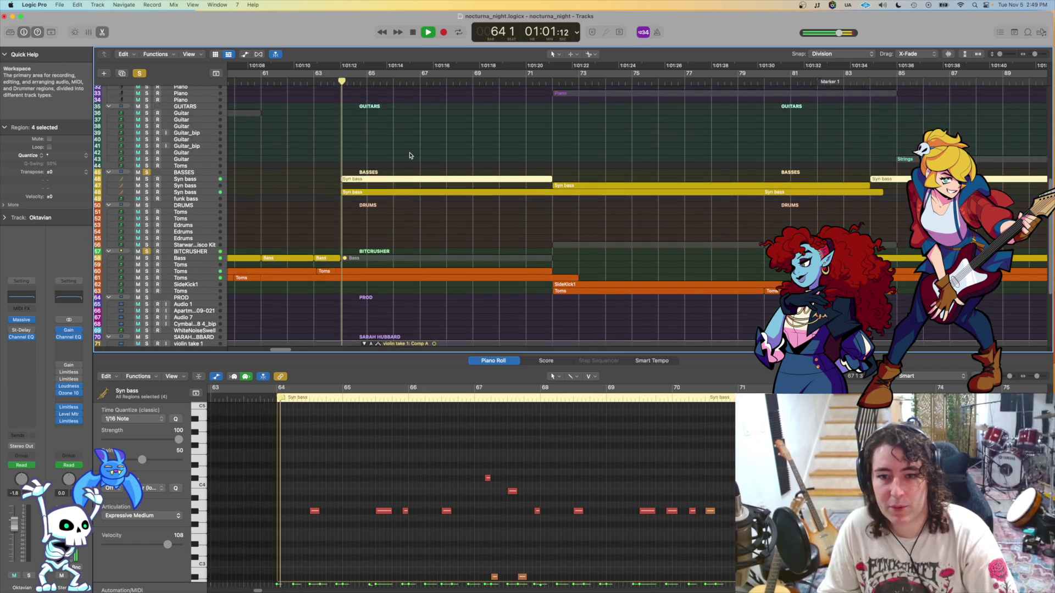
left_click(439, 271, "shift")
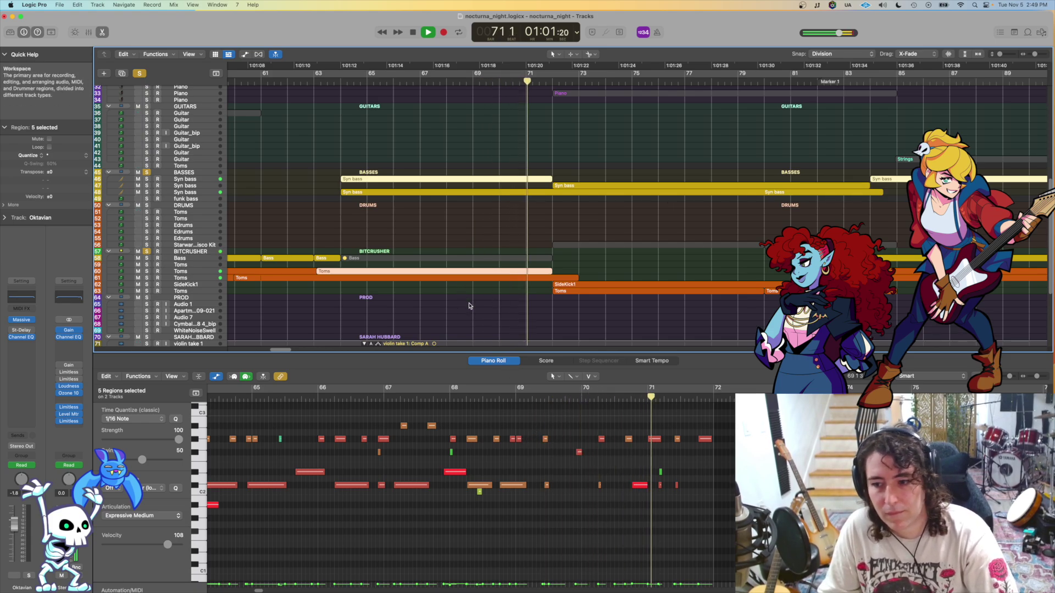
key("space")
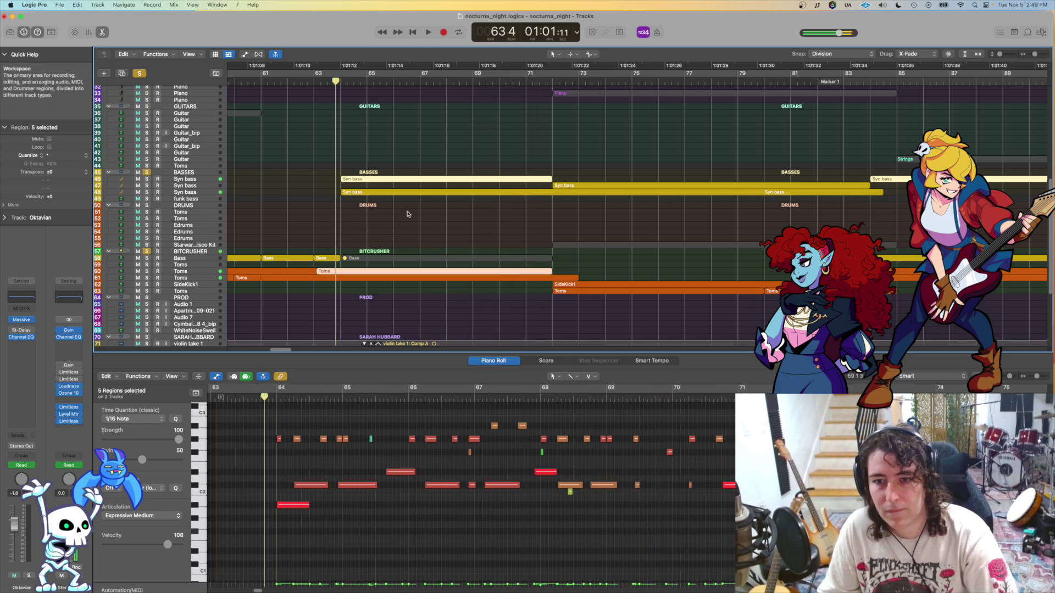
Step: Clear the BASSES and BITCRUSHER solos, solo only Syn bass track 48 and play it from bar 63 4
left_click(147, 172)
left_click_drag(146, 187, 146, 192)
left_click(147, 193)
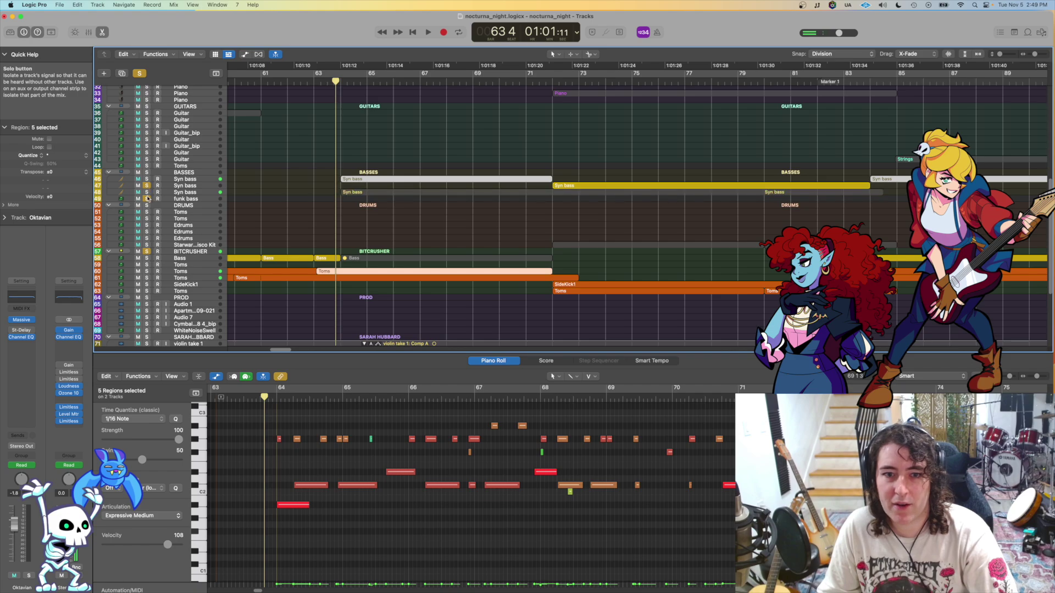
left_click(147, 198)
left_click(147, 185)
left_click(146, 193)
left_click(146, 251)
key("space")
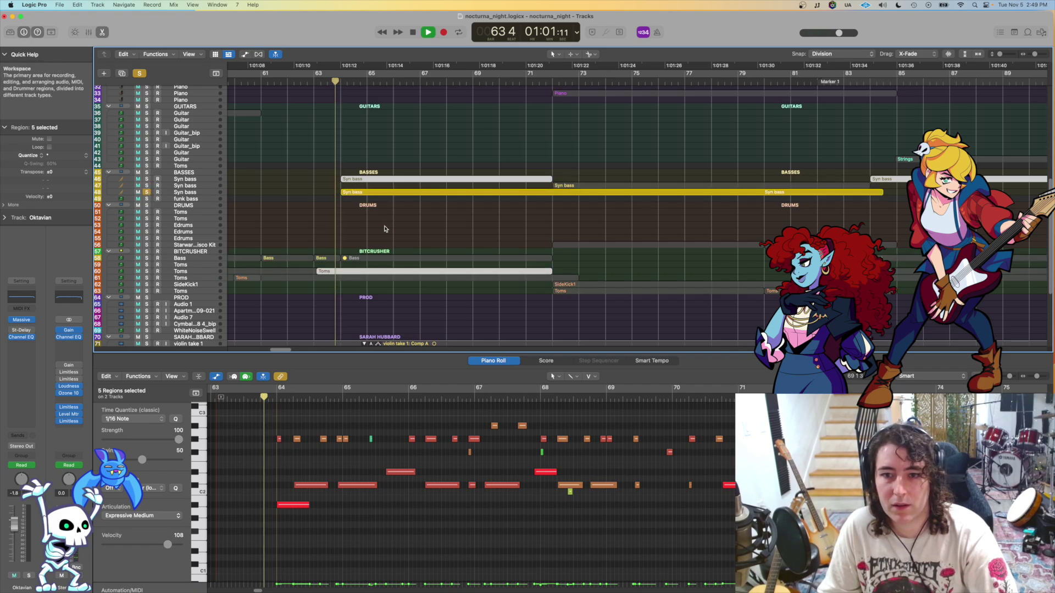
Step: Show the notes of Syn bass track 48's region in the Piano Roll and open the track's Alchemy instrument
left_click(384, 192)
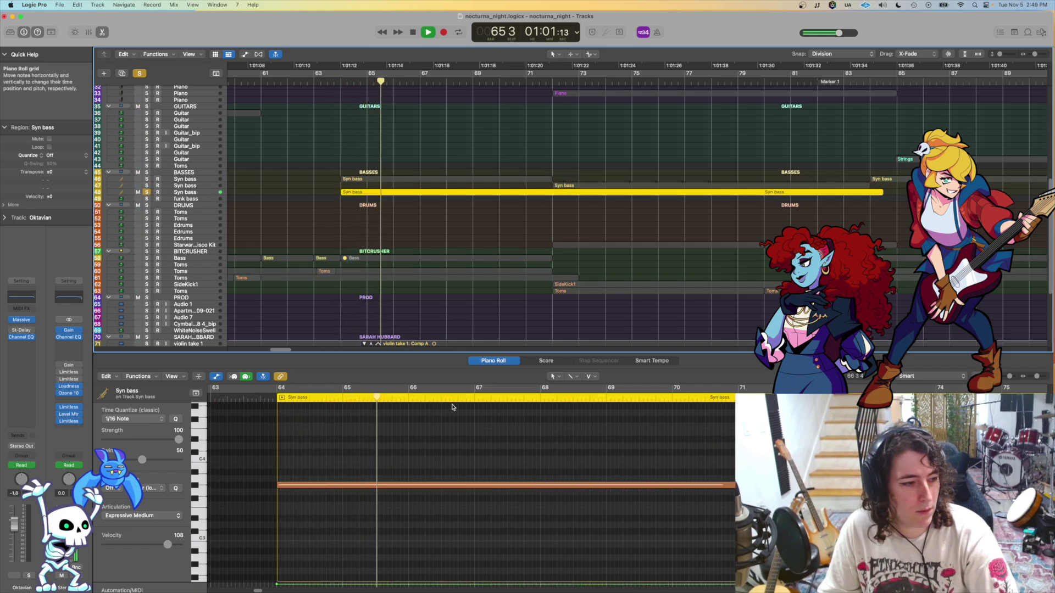
left_click(185, 192)
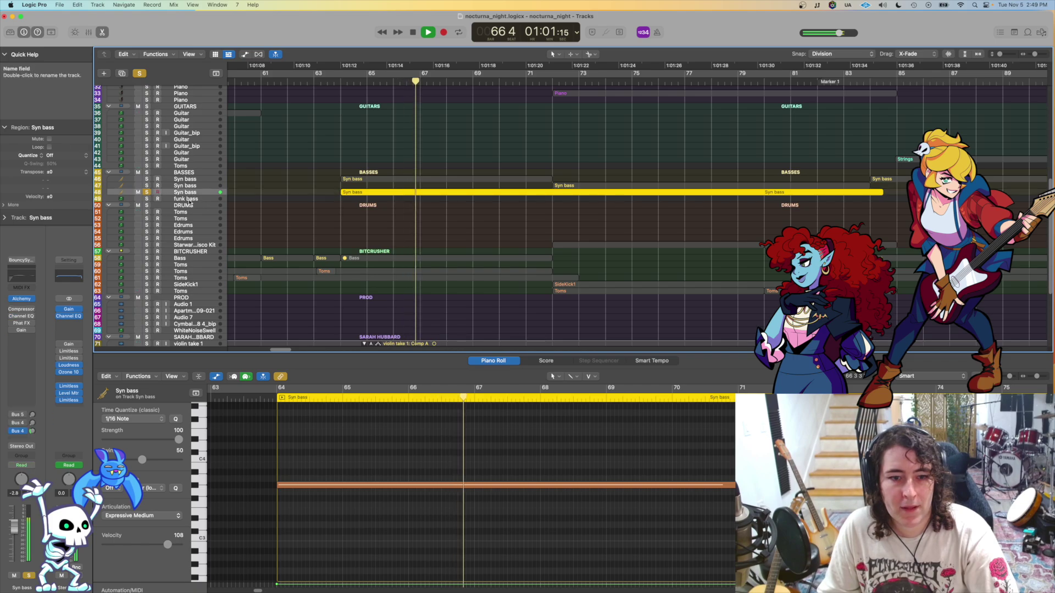
left_click(21, 298)
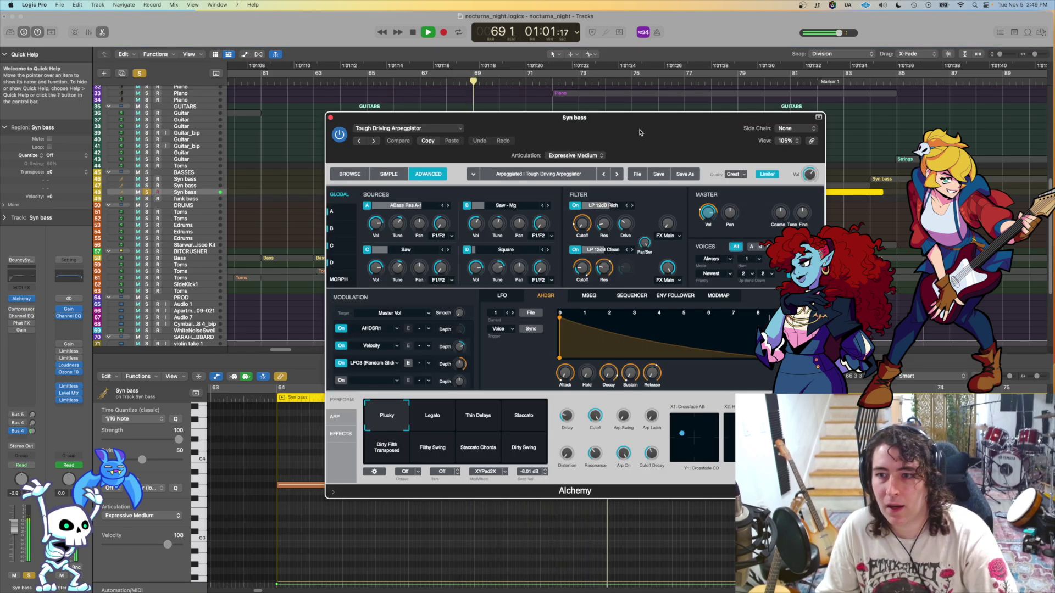
Step: Reposition the Alchemy window higher over the arrangement, stop playback and examine the Tough Driving Arpeggiator preset
left_click_drag(568, 121, 456, 97)
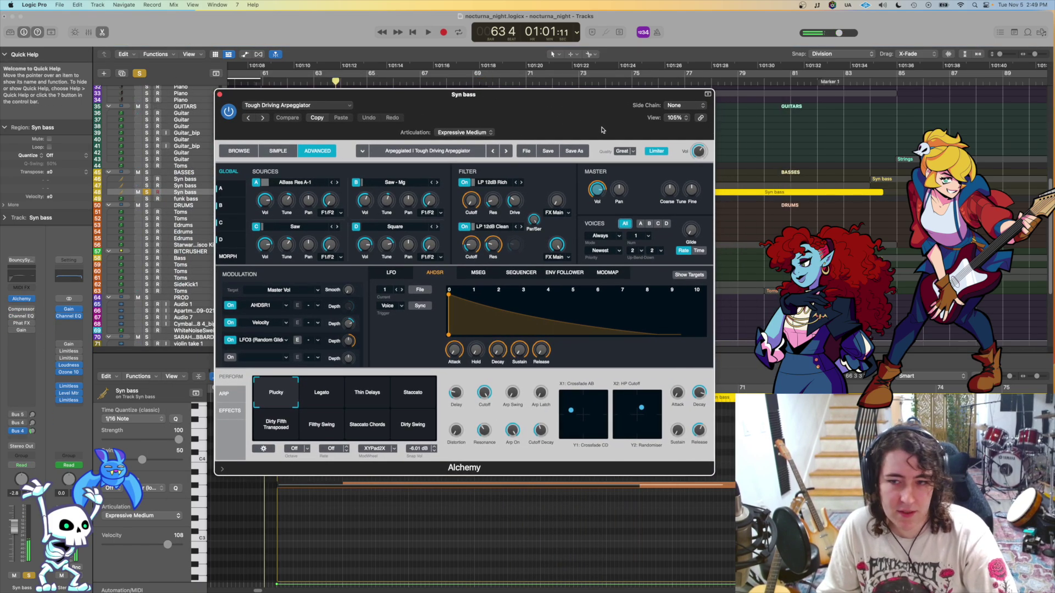
left_click_drag(569, 100, 575, 98)
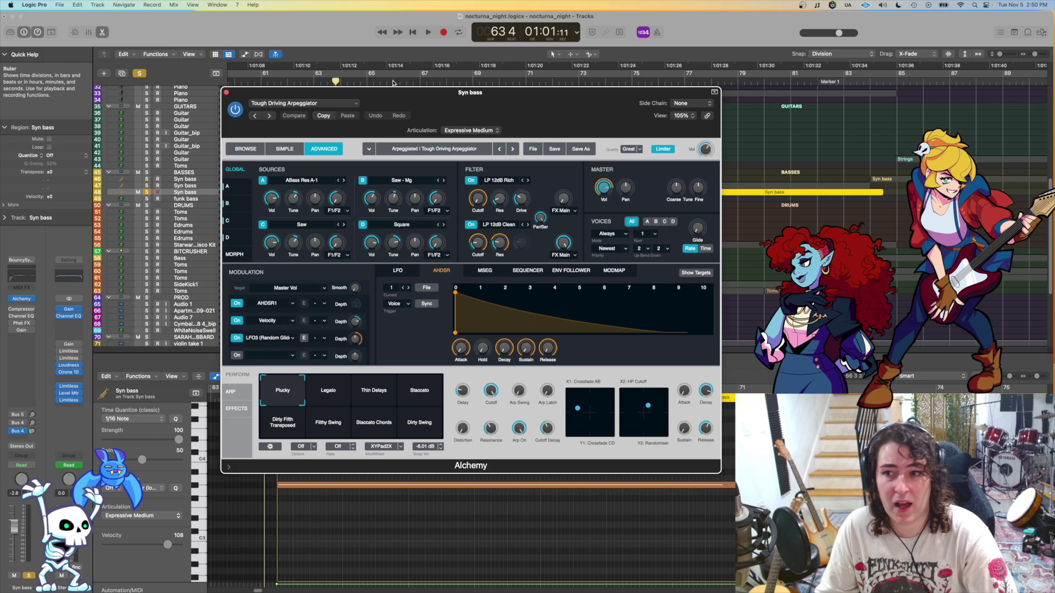
left_click(430, 153)
left_click(438, 150)
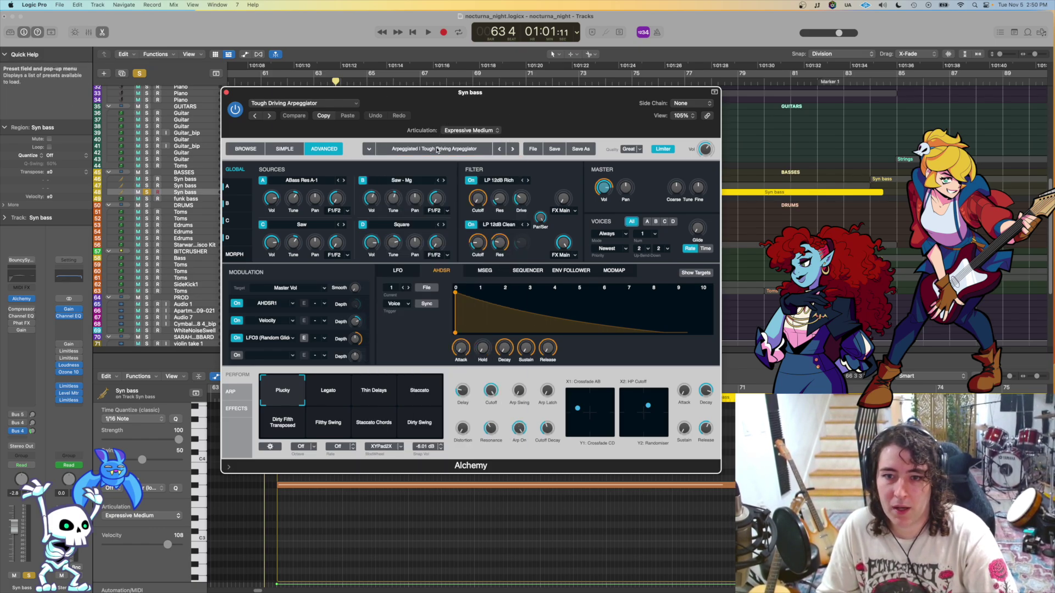
left_click_drag(472, 102, 477, 87)
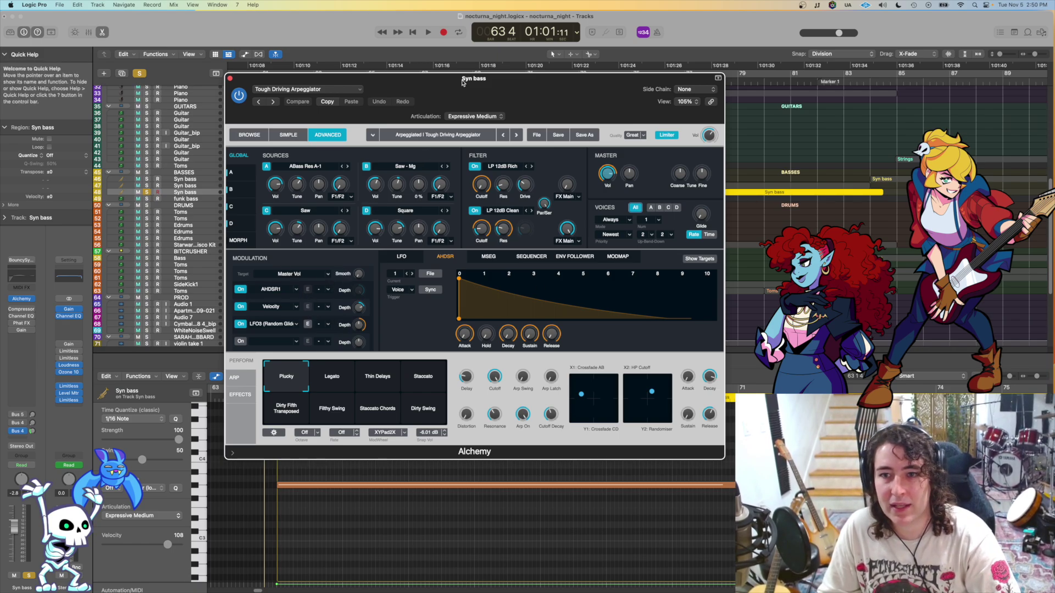
Step: Examine the effects and arpeggiator settings of the Alchemy patch Tough Driving Arpeggiator on the soloed Syn bass track
left_click_drag(376, 128, 495, 126)
key("space")
key("space")
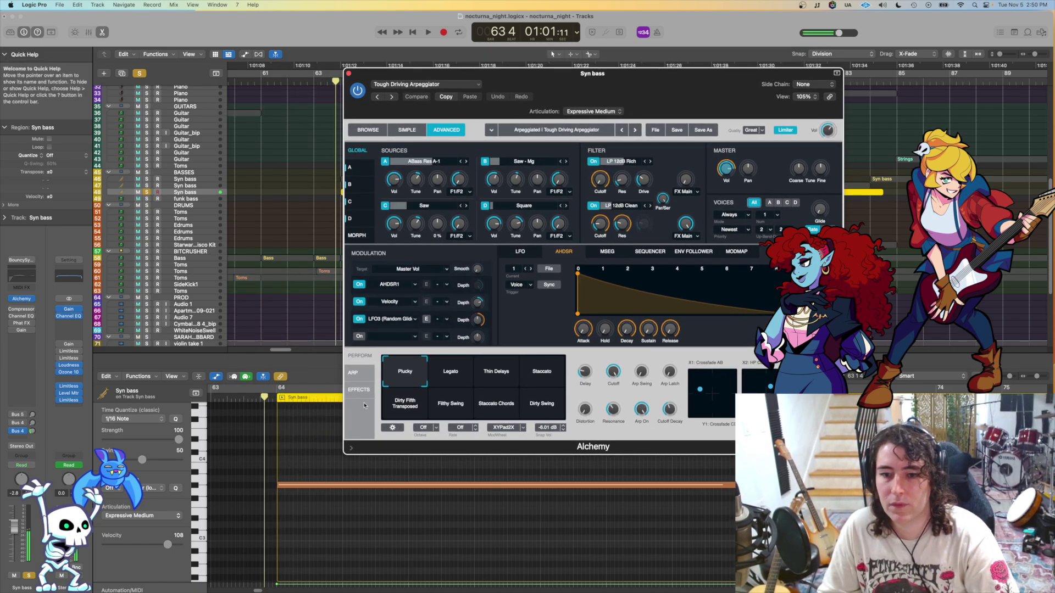
left_click(359, 389)
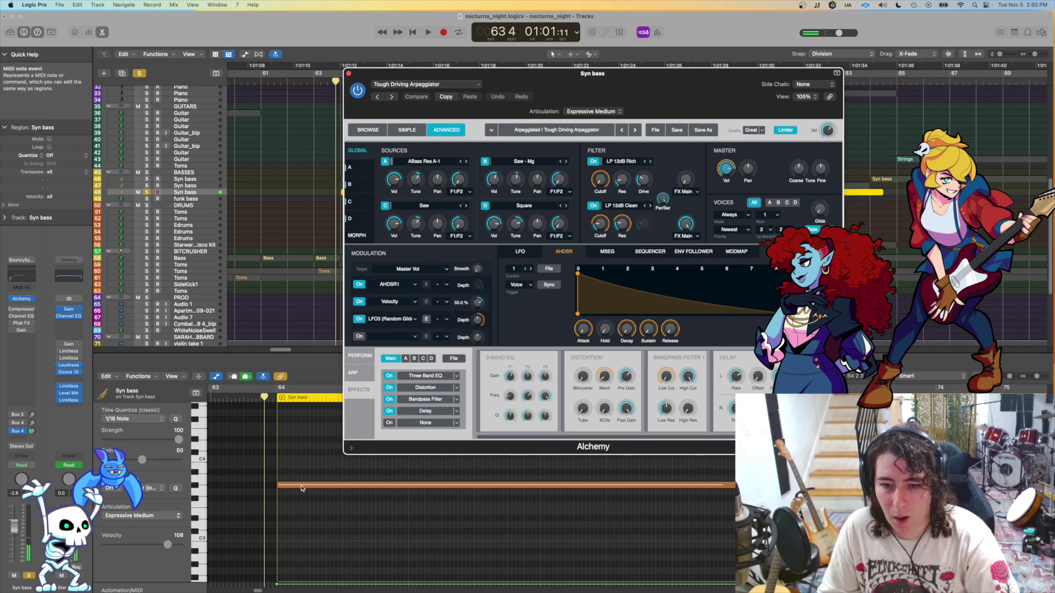
left_click(350, 374)
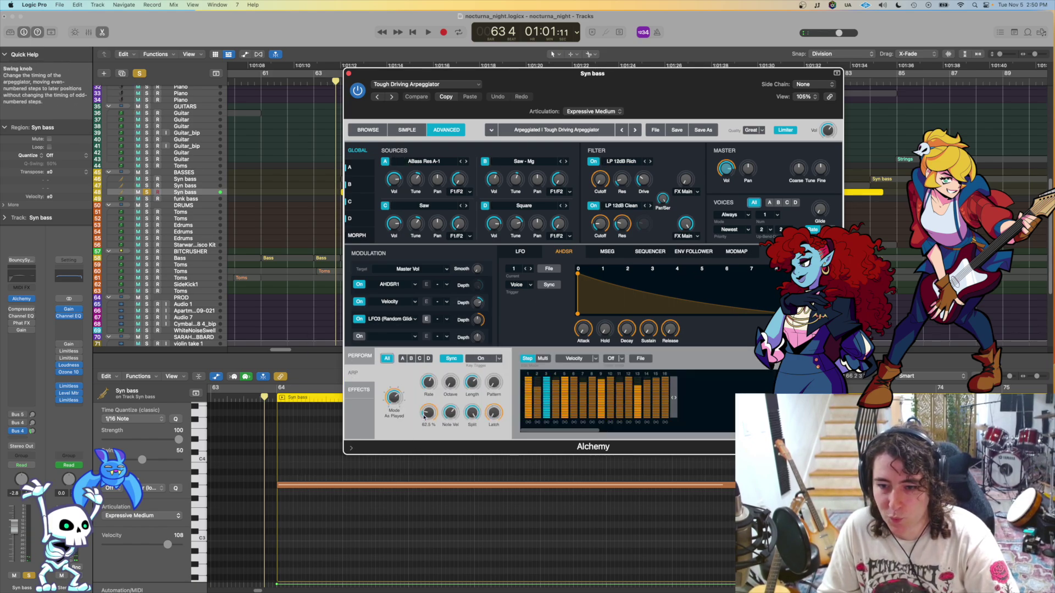
mouse_move(427, 418)
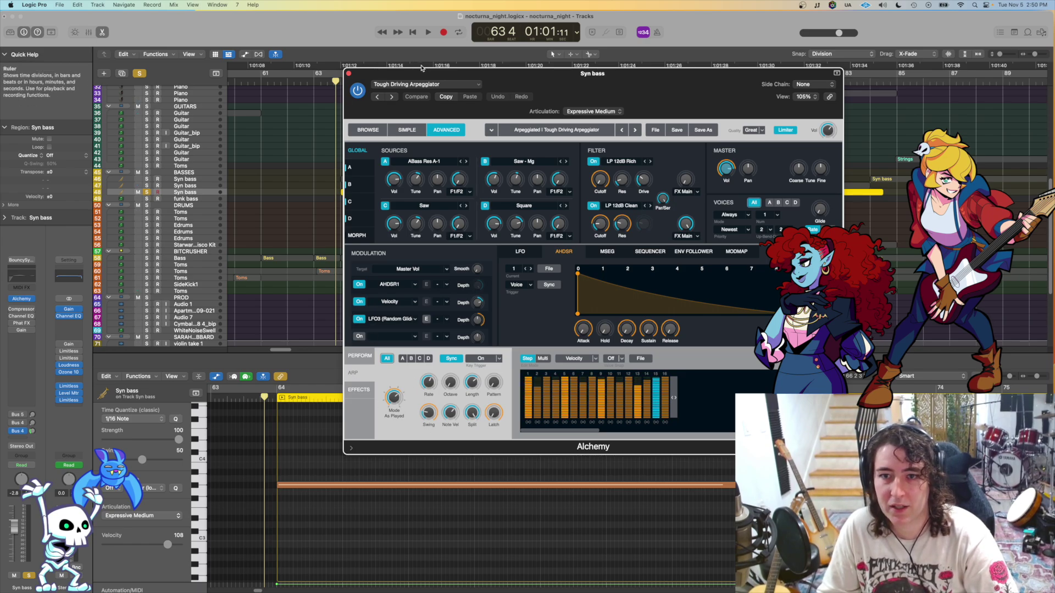
Step: Audition the soloed Syn bass together with the Syn bass on track 46, clear all solos and close the Alchemy window
left_click_drag(397, 71, 502, 64)
key("space")
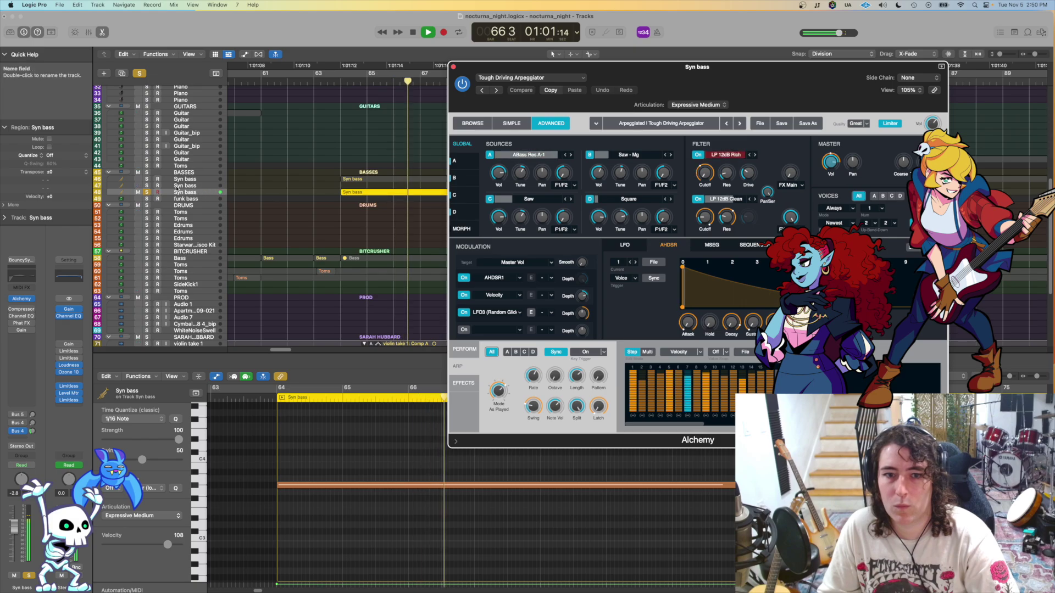
left_click(147, 180)
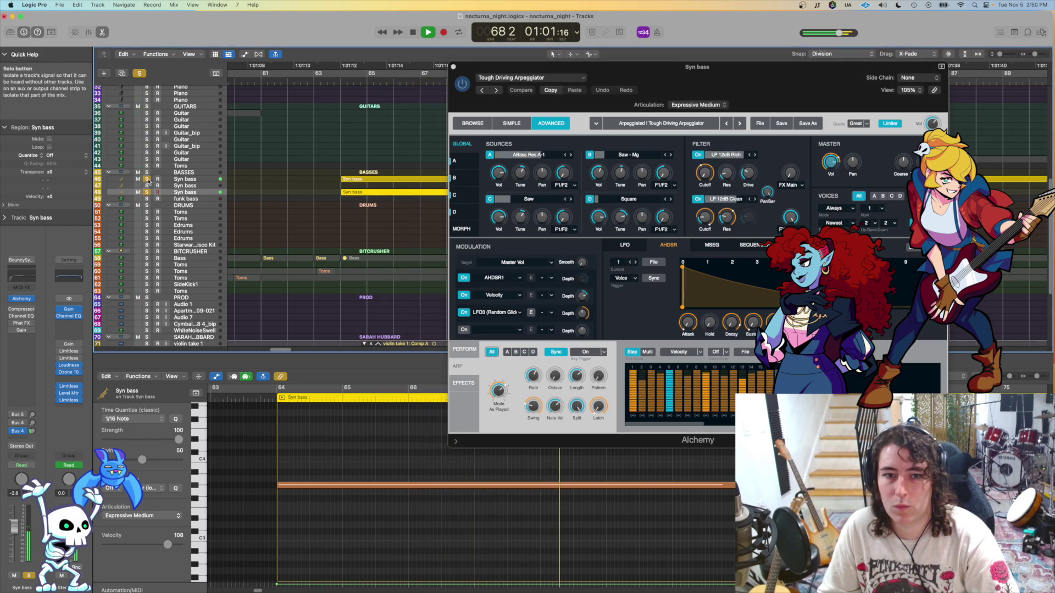
left_click(148, 180)
key("space")
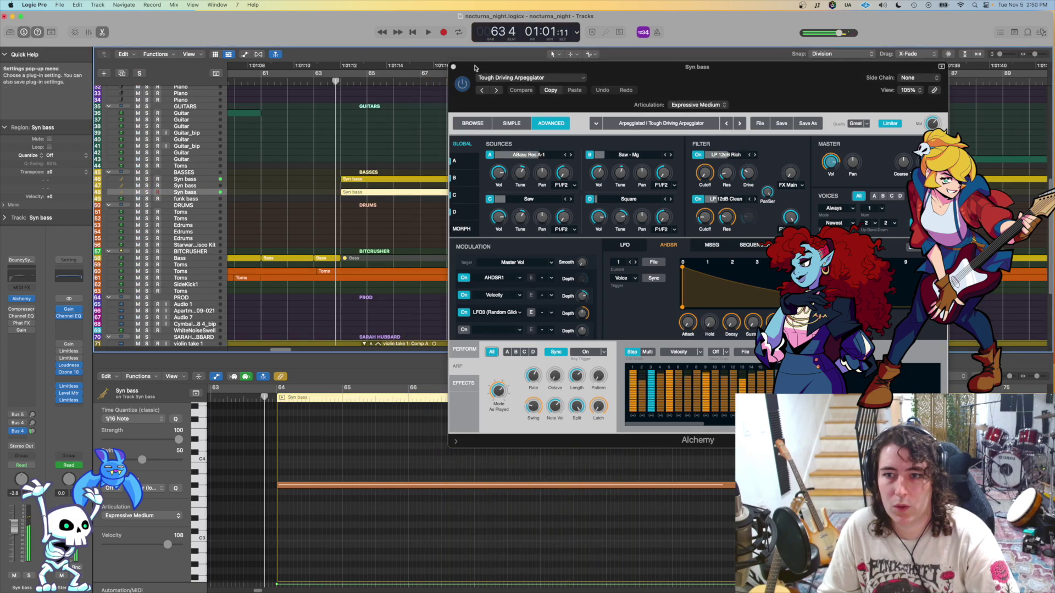
left_click(453, 67)
Step: Solo the LSL 2 and Chainsaw Bellpad tracks and audition them from just before bar 64
left_click(390, 200, "ctrl+alt")
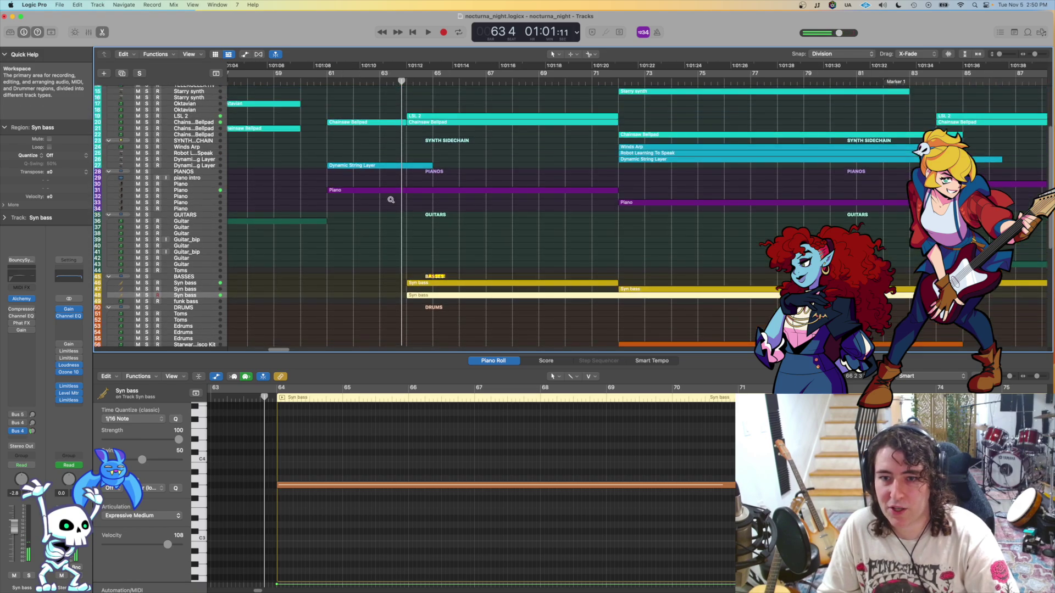
left_click(147, 117)
key("space")
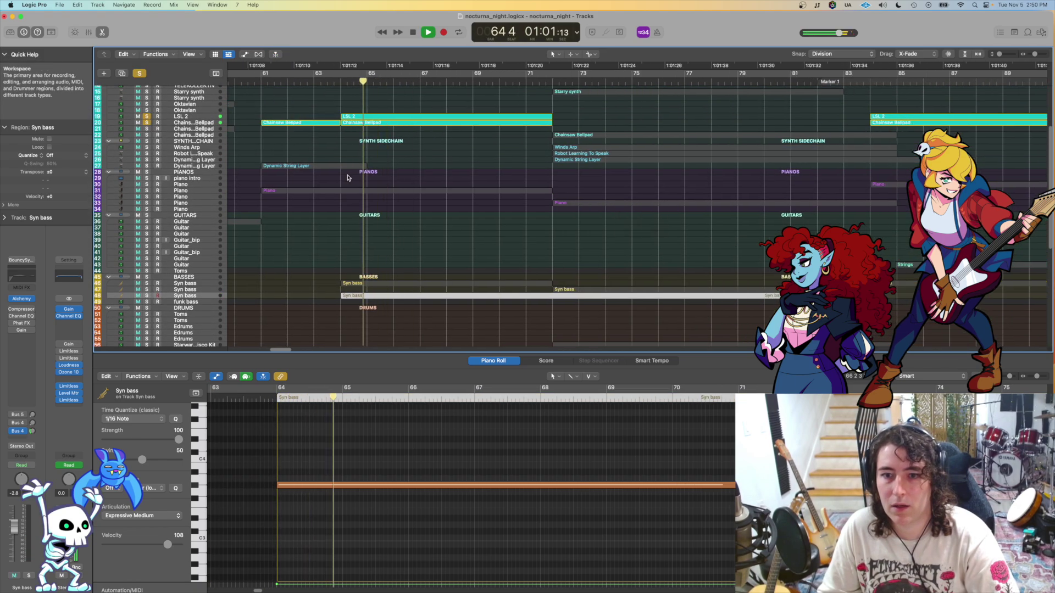
key("super+Down")
key("super+Down")
key("super+Up")
key("super+Up")
key("super+Up")
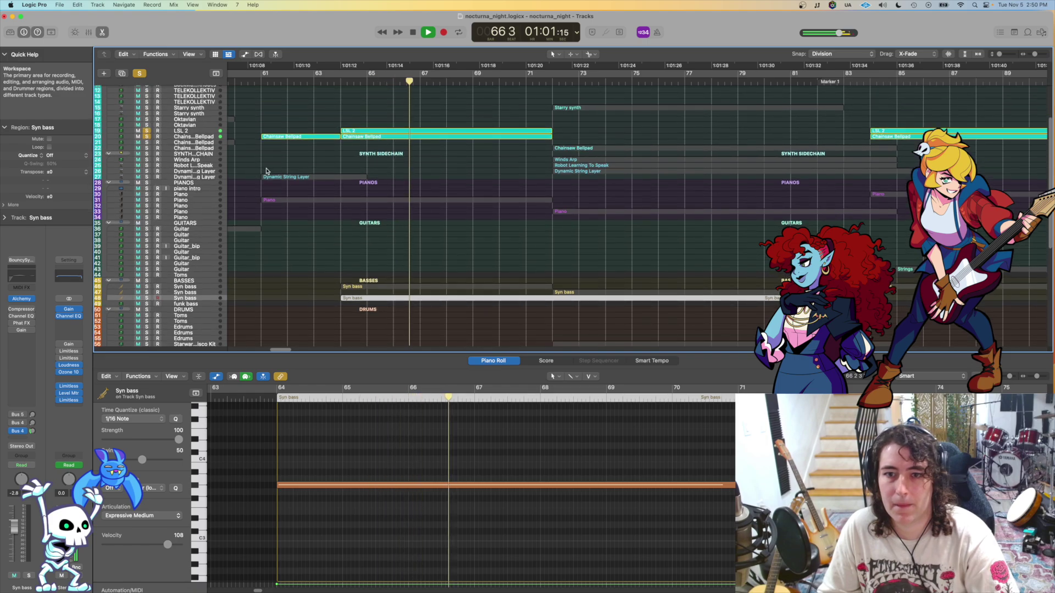
scroll(278, 168, "down", 1)
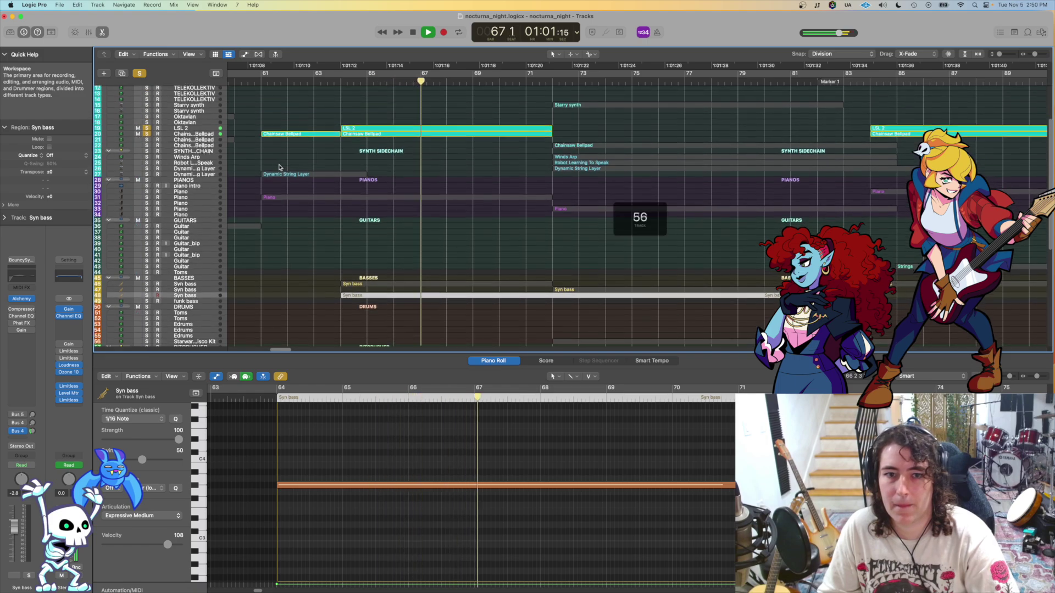
key("space")
left_click(335, 84)
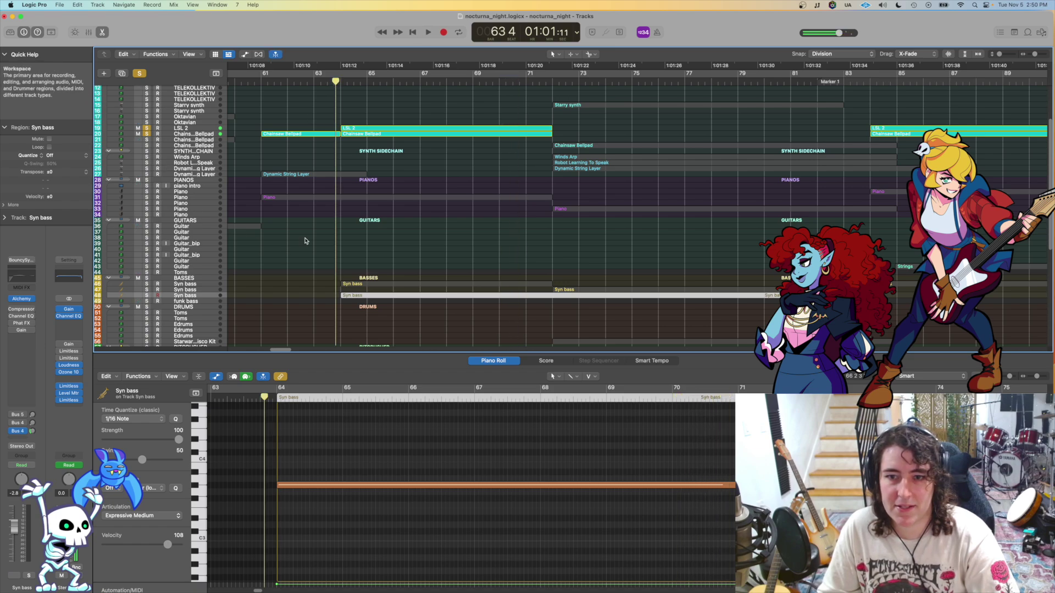
Step: Add the PIANOS group to the solo, listen from just before bar 64 past bar 72, and clear all solos
left_click(146, 180)
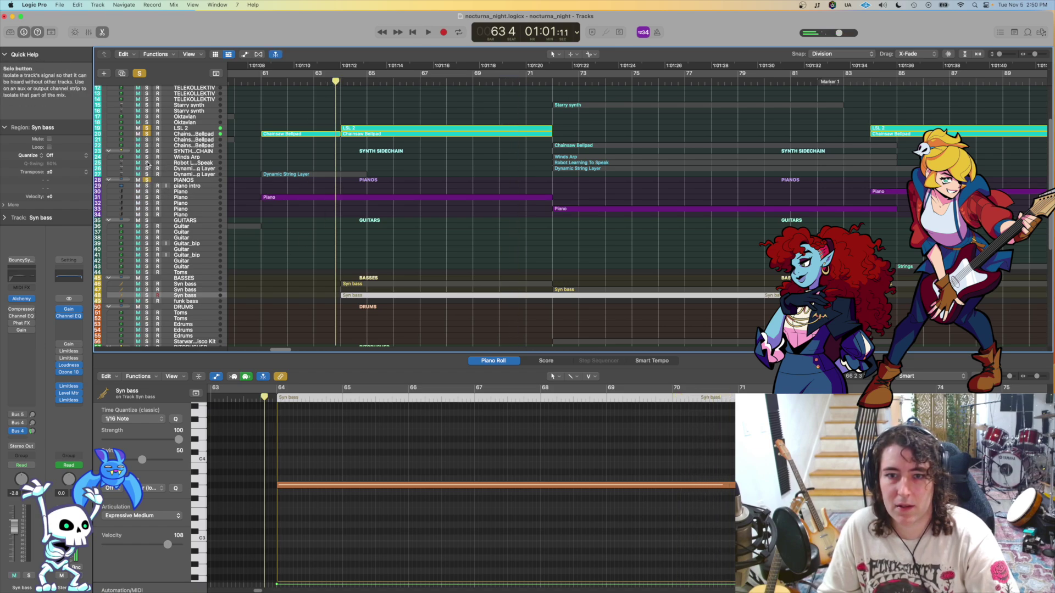
key("space")
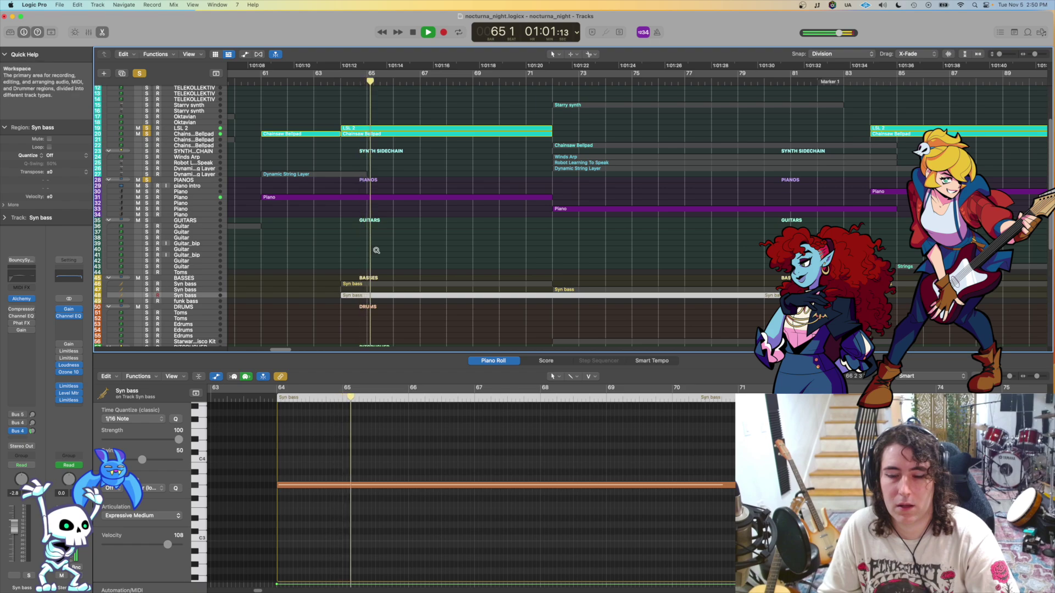
scroll(376, 251, "up", 2)
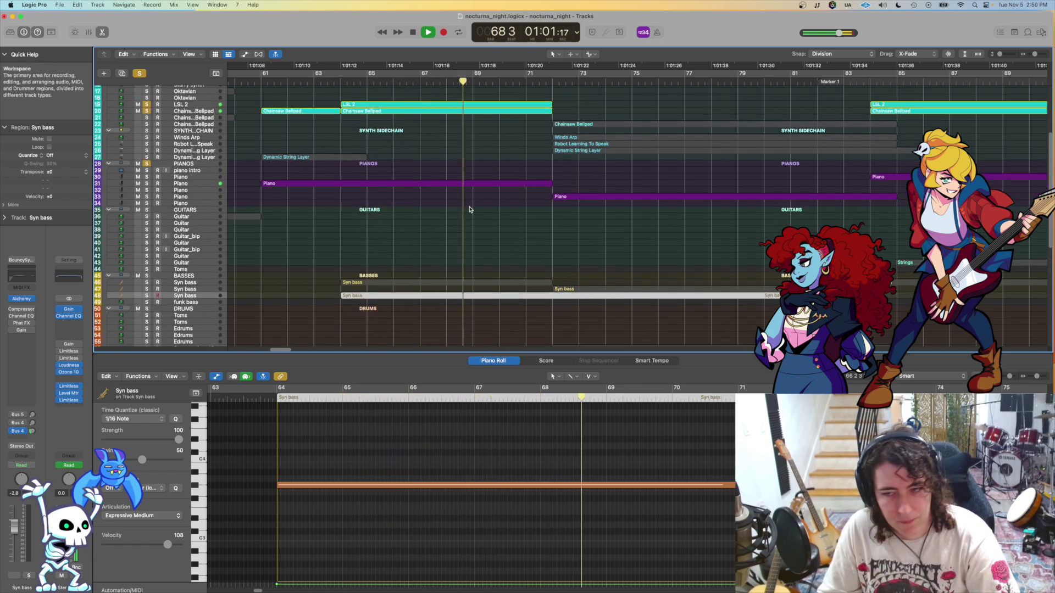
scroll(464, 206, "right", 2)
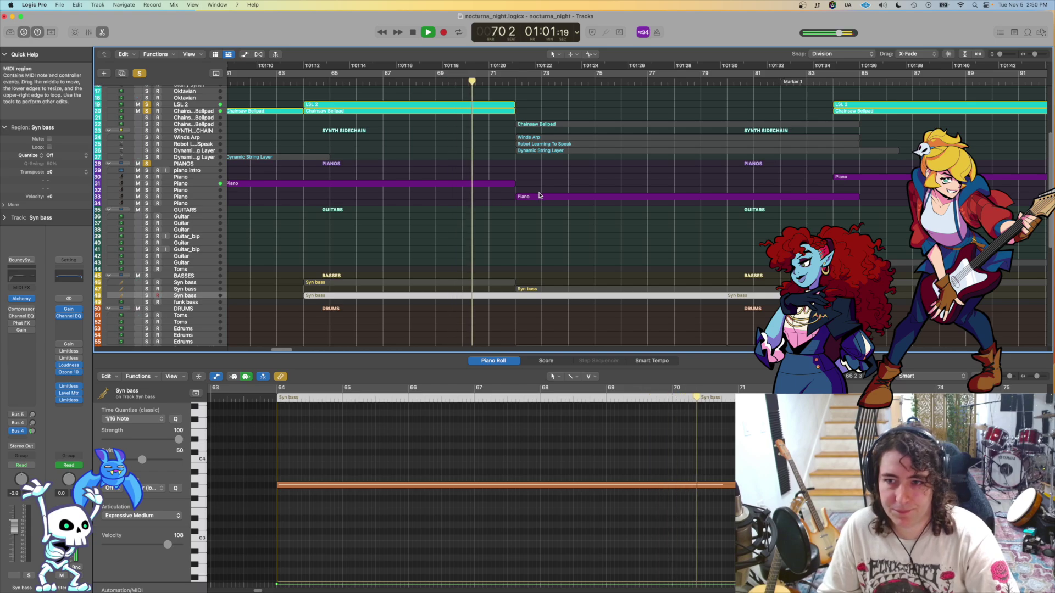
scroll(473, 204, "right", 2)
scroll(434, 198, "right", 2)
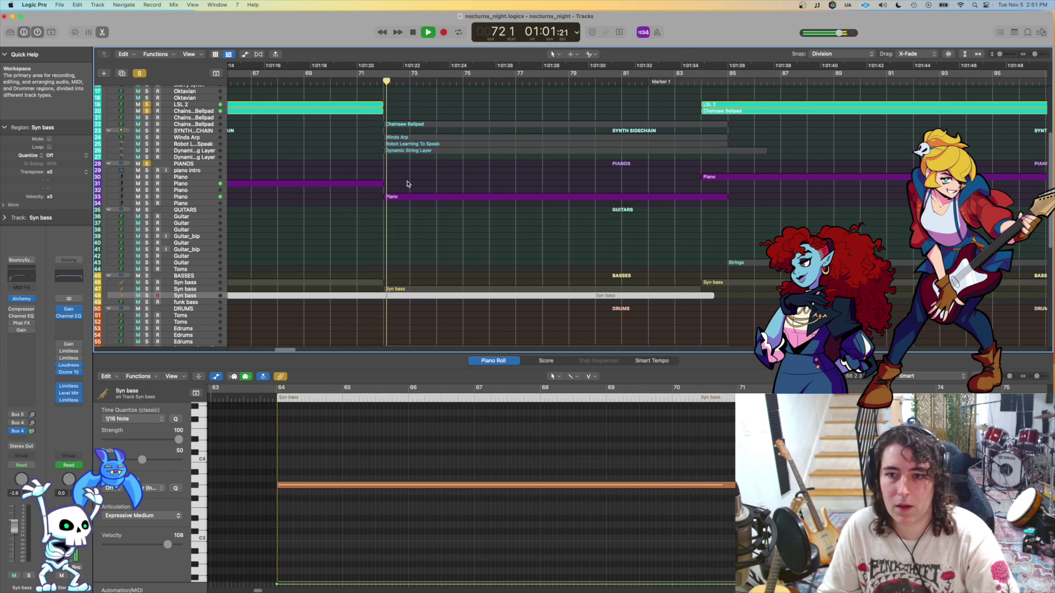
scroll(415, 203, "down", 1)
scroll(414, 203, "down", 5)
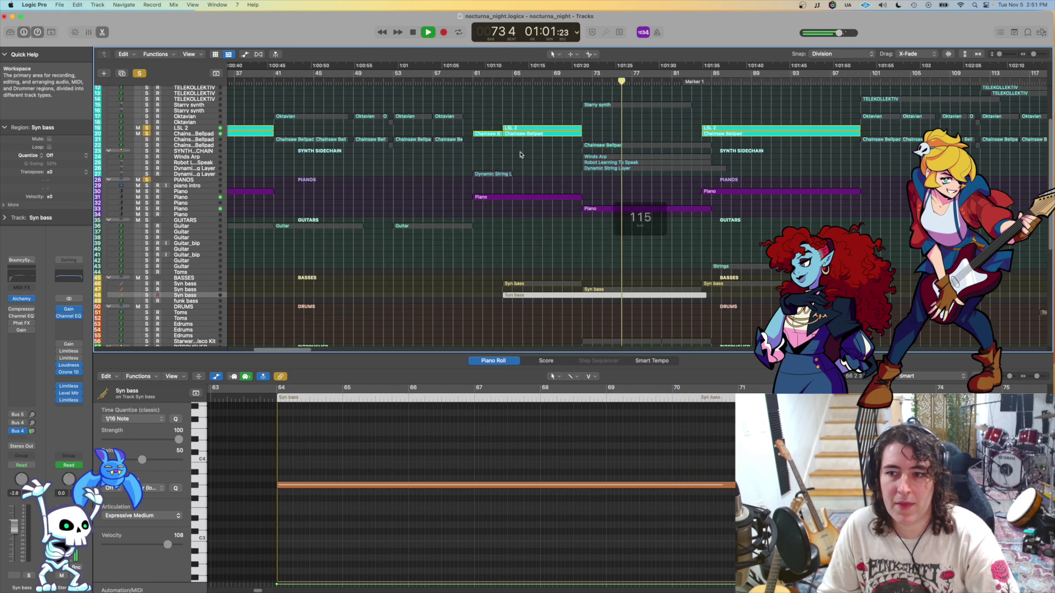
key("space")
left_click(145, 135)
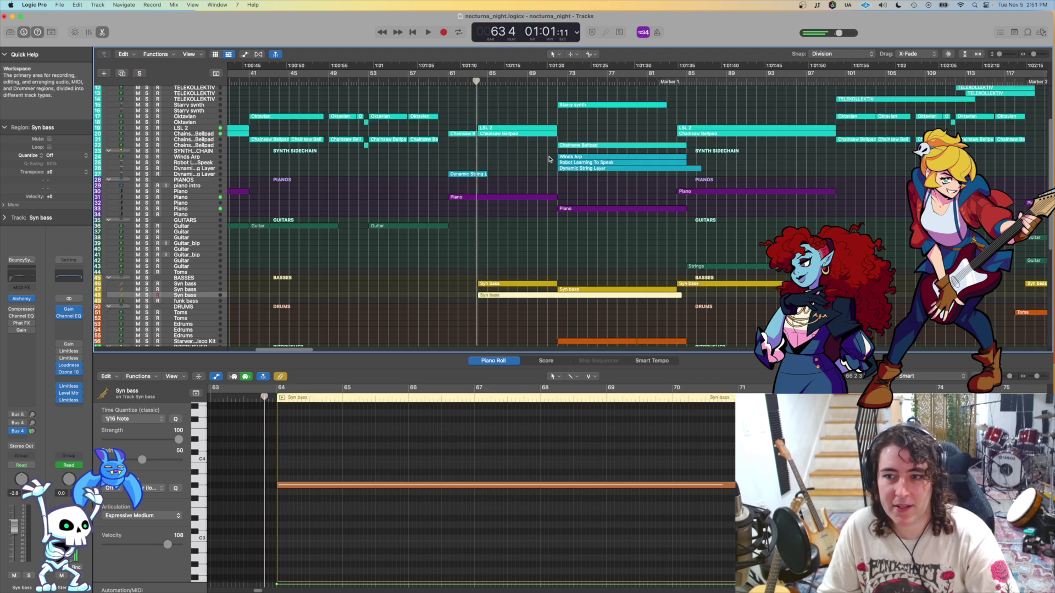
Step: Play the full mix from about bar 62 through the section that starts at bar 72
scroll(477, 131, "right", 3)
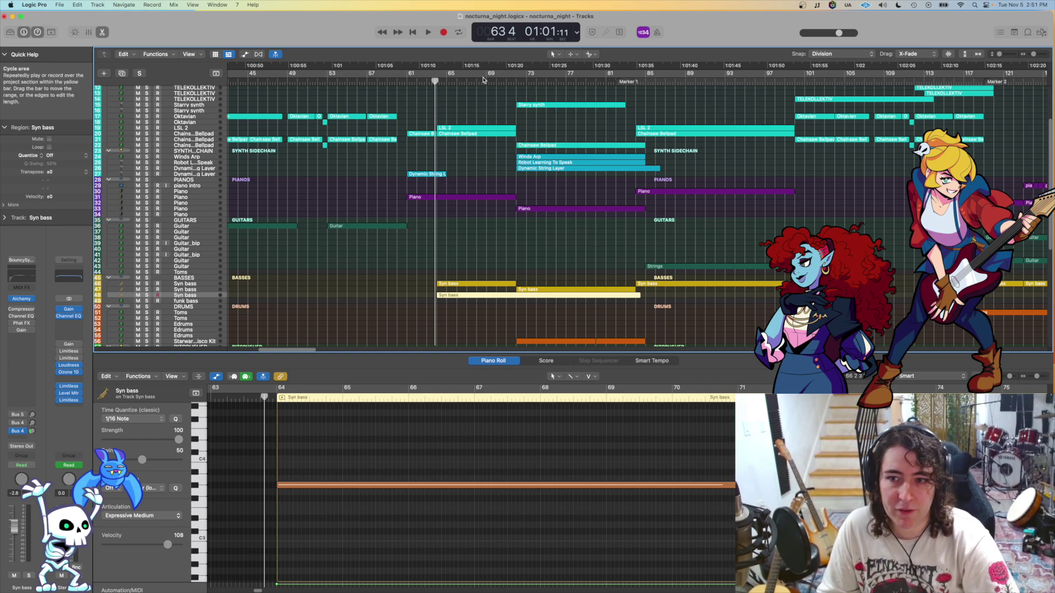
left_click(425, 82)
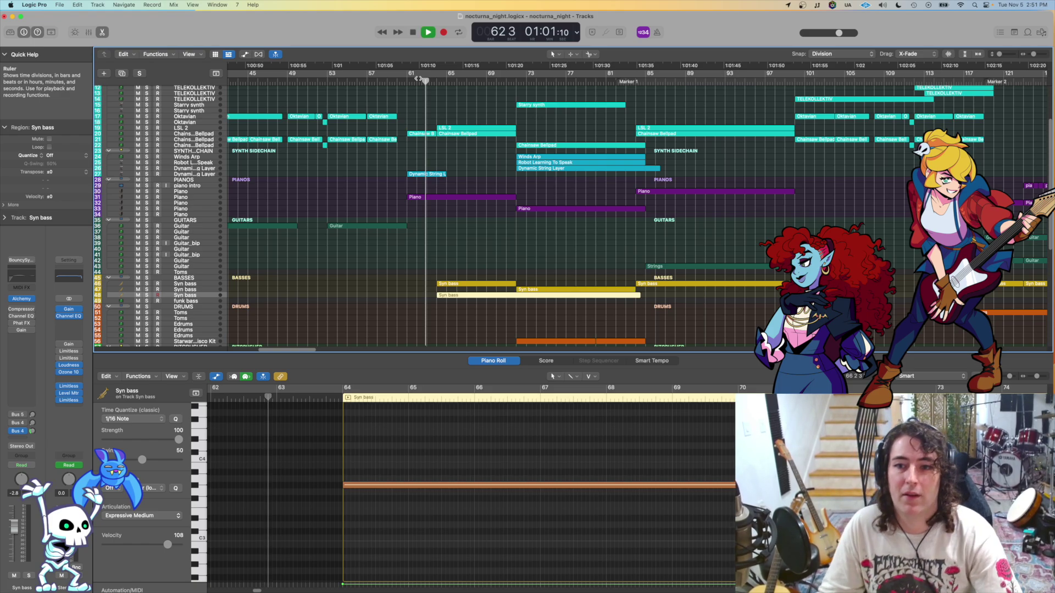
scroll(472, 165, "right", 3)
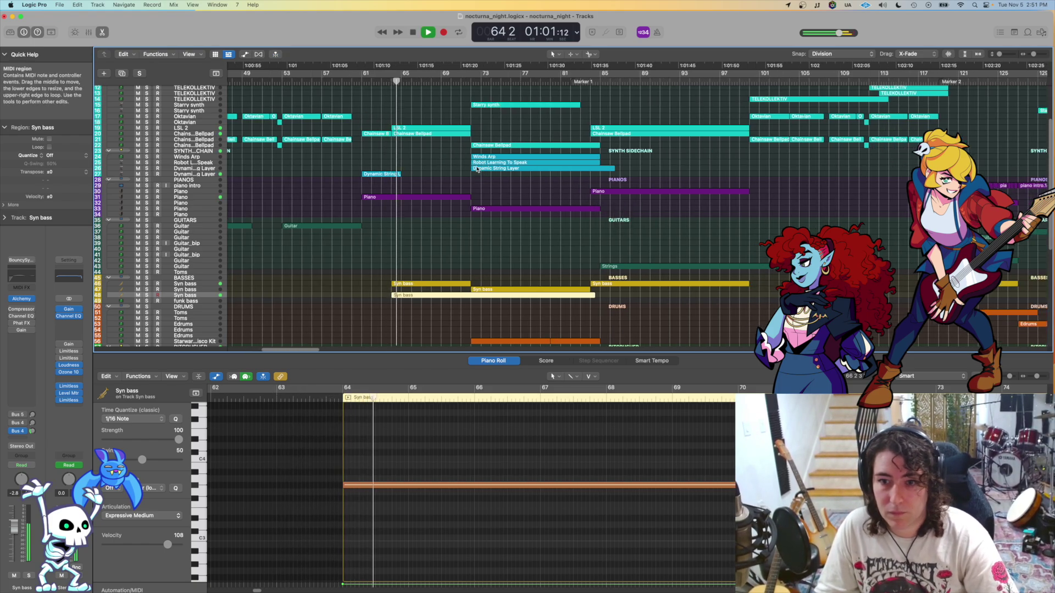
scroll(477, 169, "right", 4)
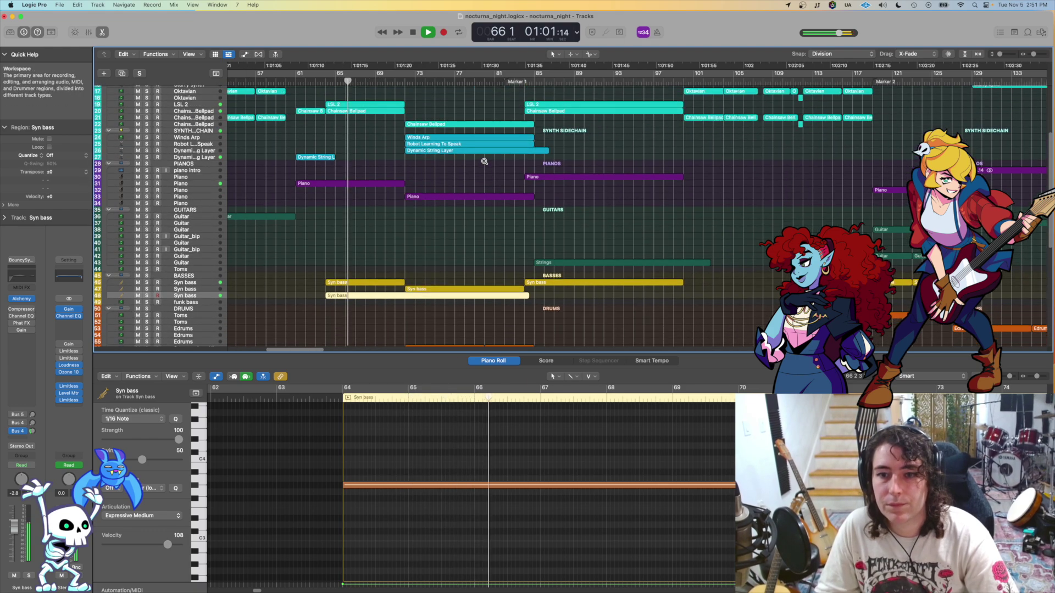
scroll(484, 162, "down", 2)
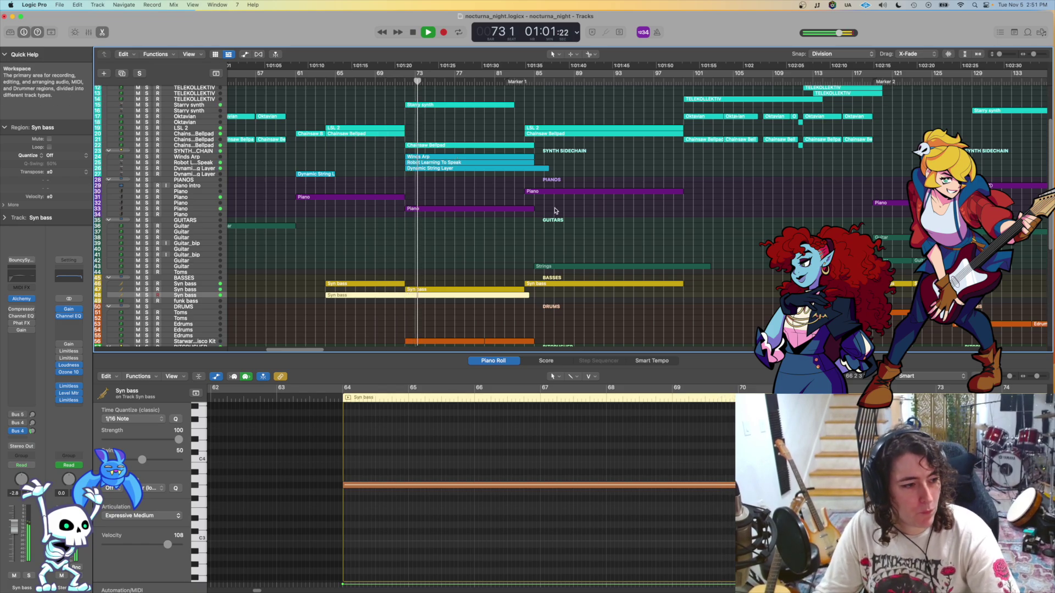
scroll(501, 247, "right", 3)
scroll(463, 240, "up", 3)
scroll(461, 241, "down", 3)
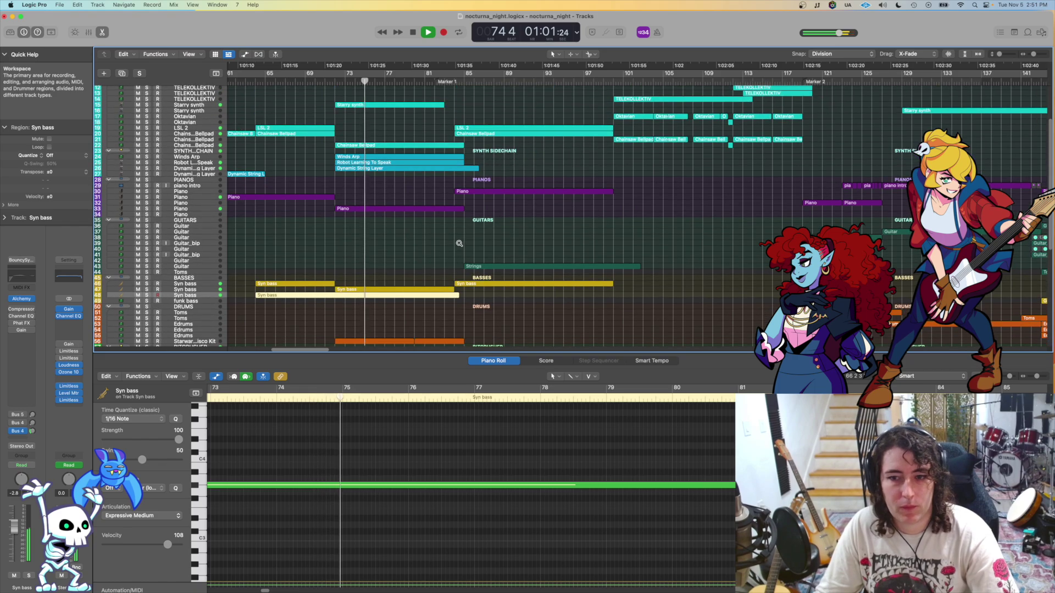
Step: Shrink the Piano Roll to enlarge the track area, stop playback and place the playhead just before bar 72
left_click_drag(458, 374, 458, 537)
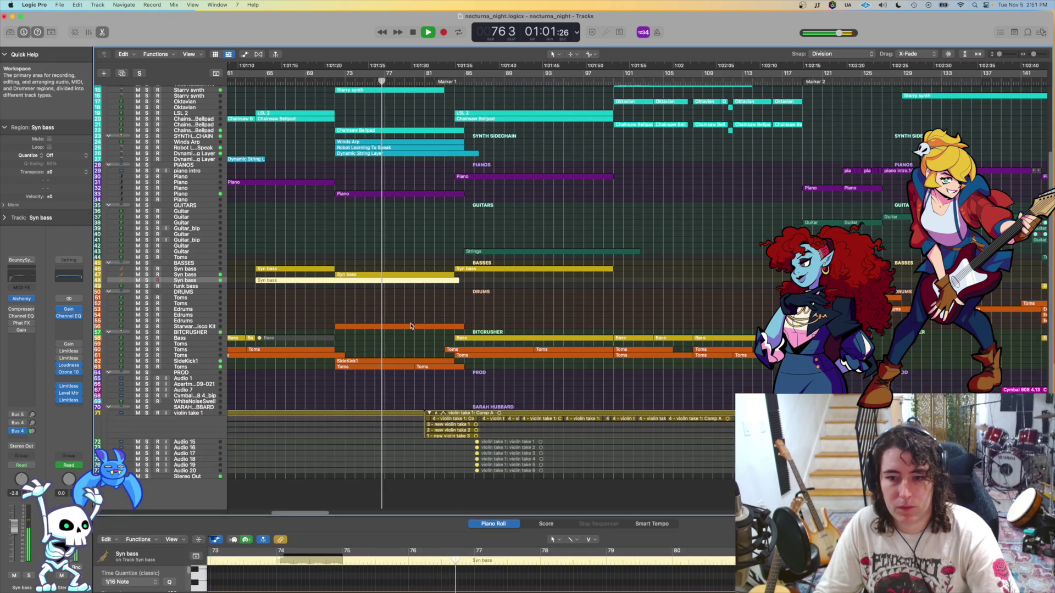
scroll(420, 285, "up", 5)
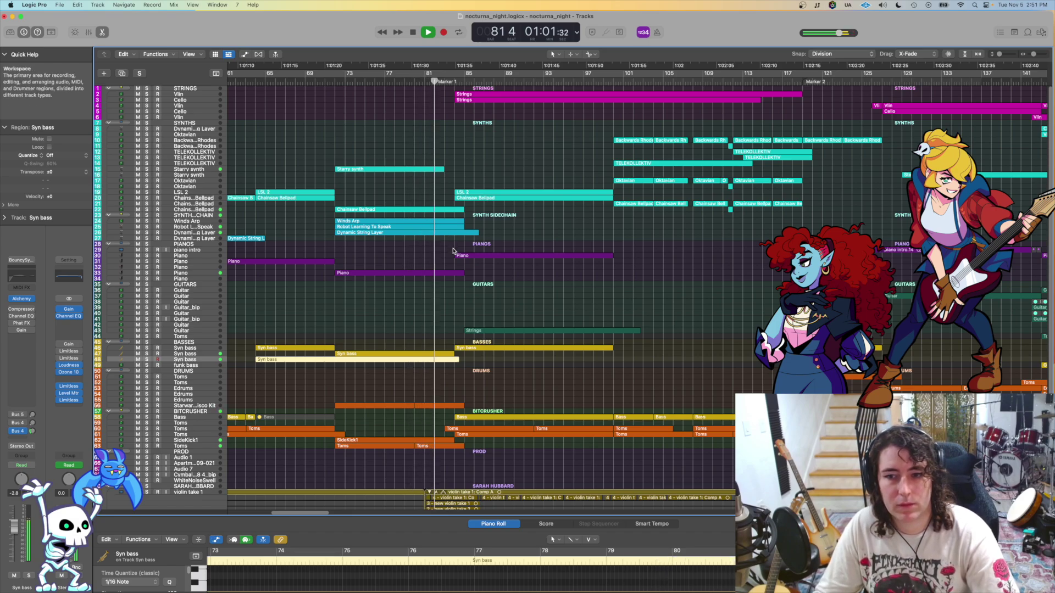
key("space")
left_click(334, 83)
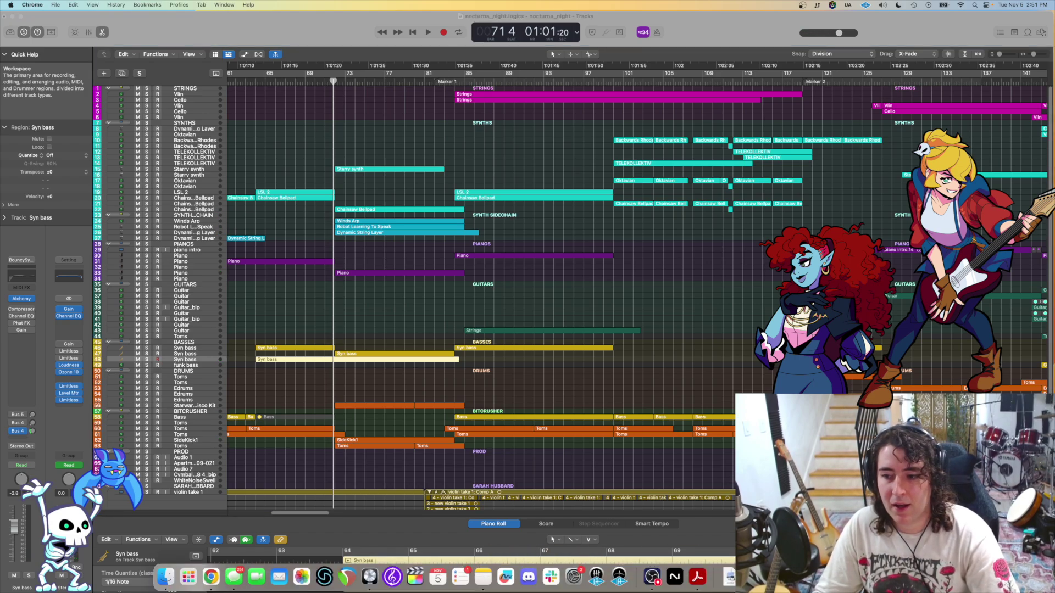
Step: Switch to Chrome, search for "er theme song", play the ER Opening Theme video on YouTube and pause it
left_click(324, 577)
left_click(573, 83)
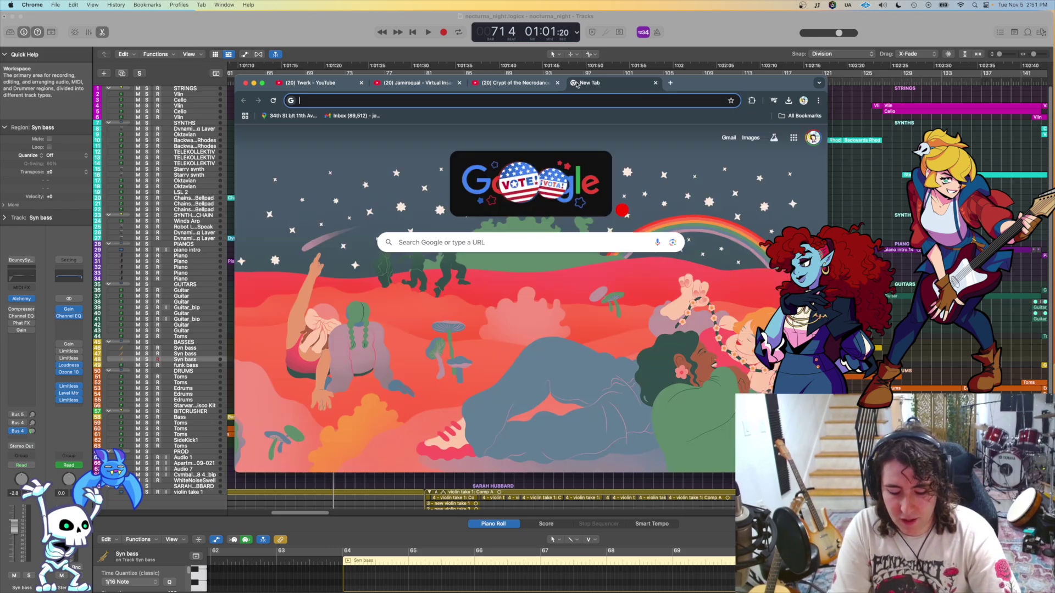
type("er theme ")
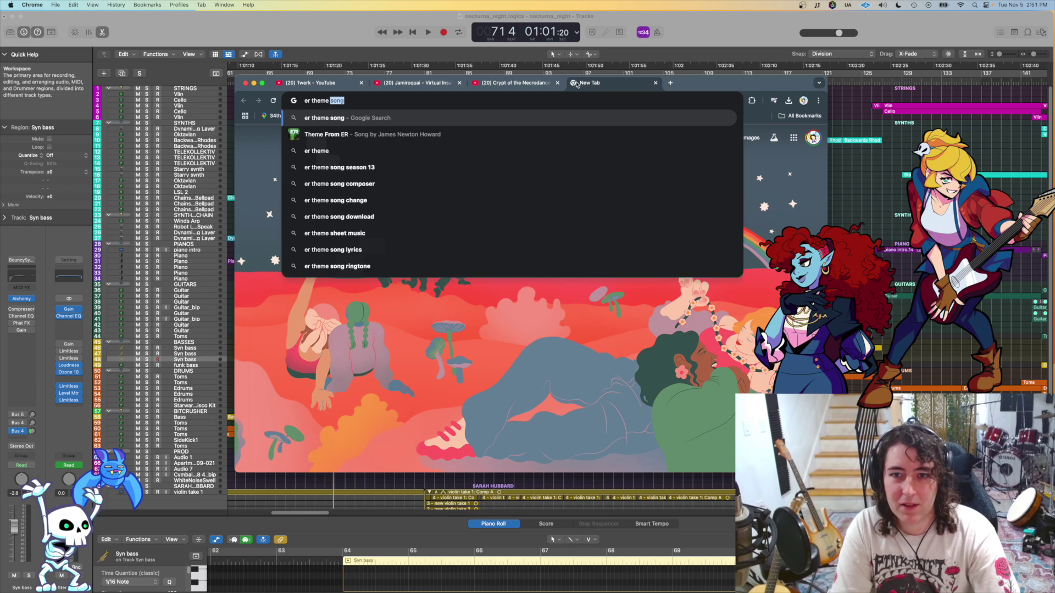
type("s")
key("Return")
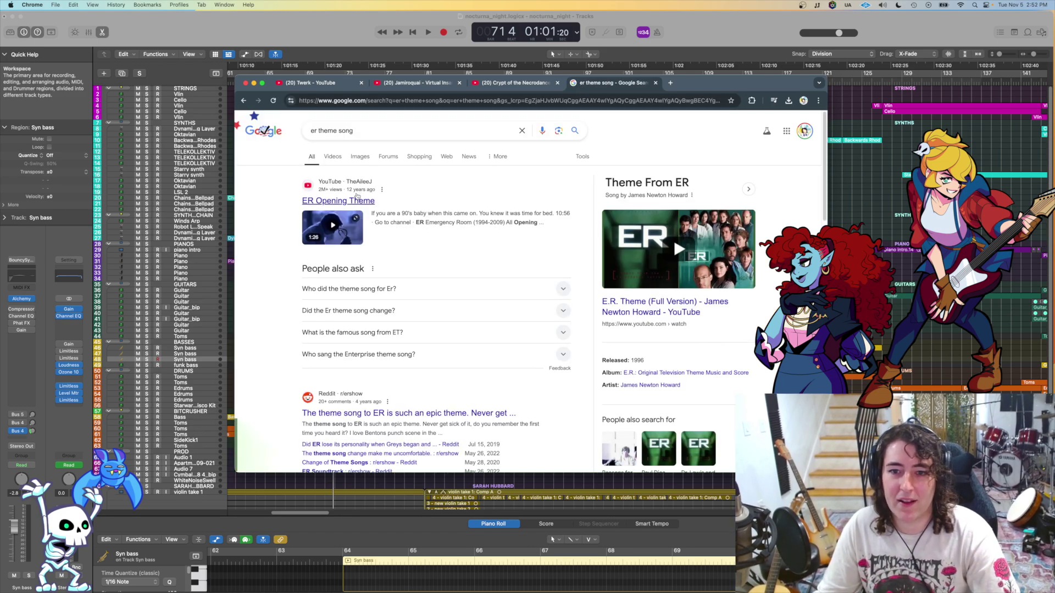
left_click(334, 202)
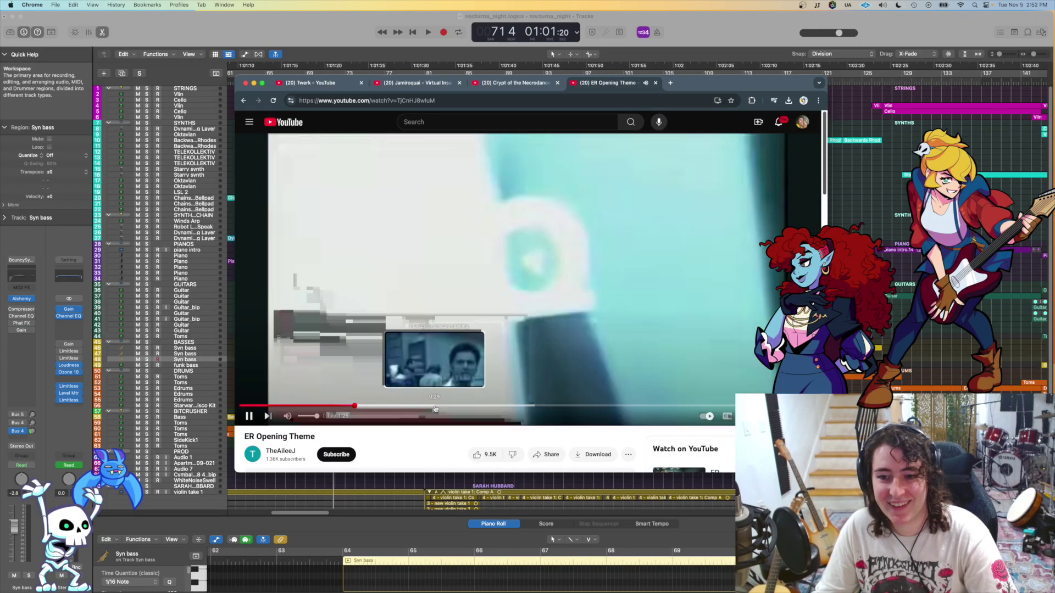
left_click(422, 285)
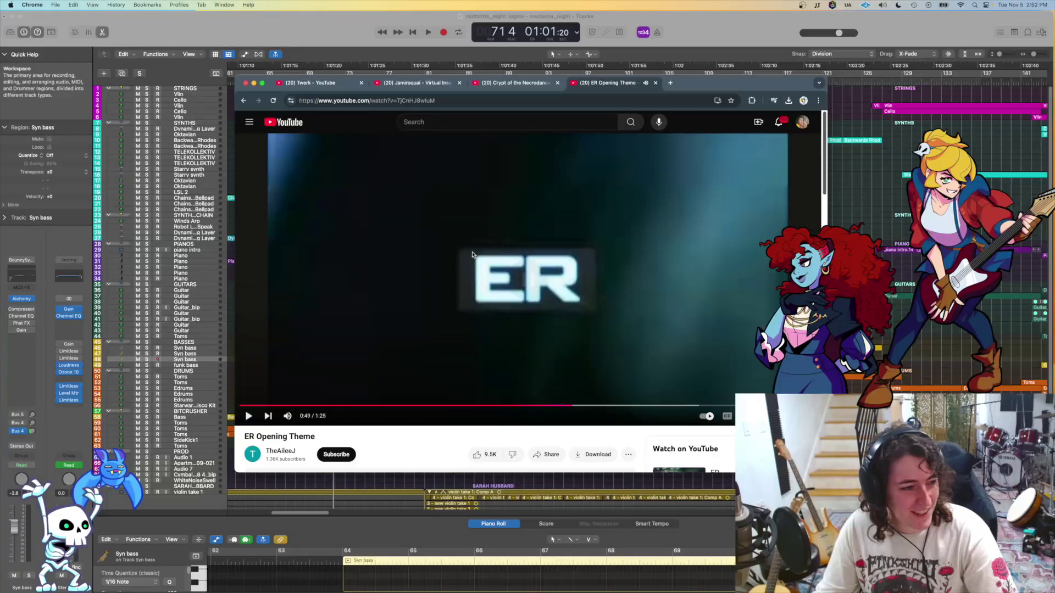
Step: Switch back to Logic Pro and play the full mix from just before bar 72
left_click(672, 12)
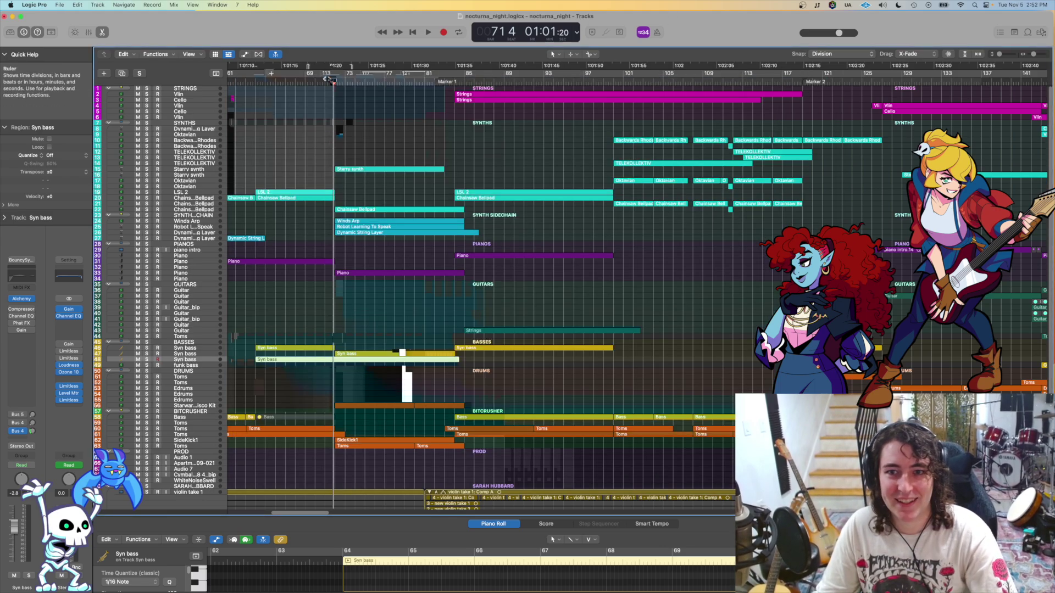
key("space")
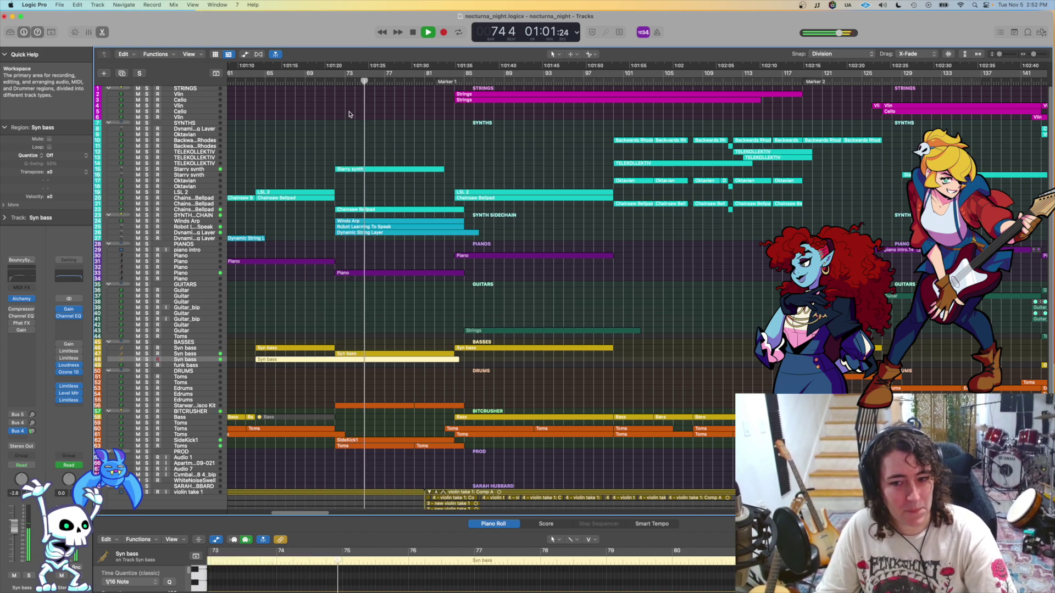
Step: Stop the full-mix playback and bring the section starting at bar 72 into view
key("super+Right")
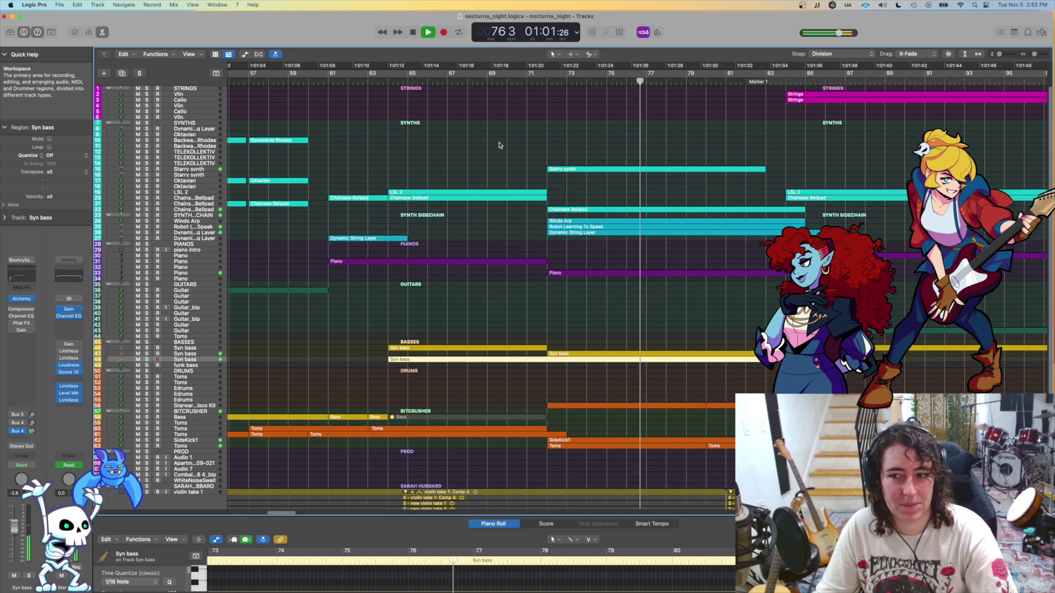
scroll(503, 154, "down", 3)
key("space")
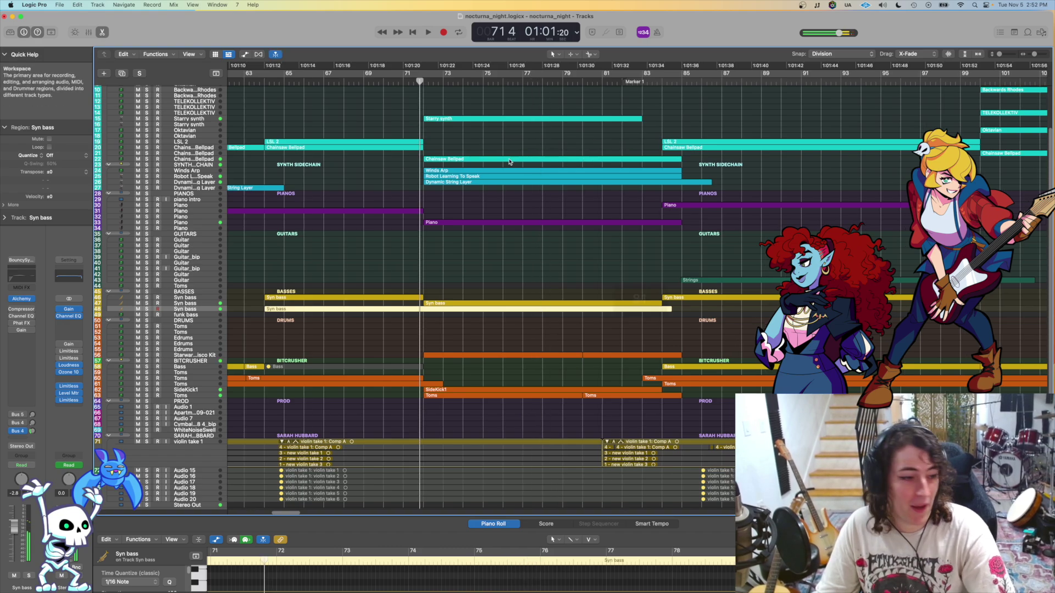
scroll(448, 164, "right", 3)
scroll(390, 164, "up", 3)
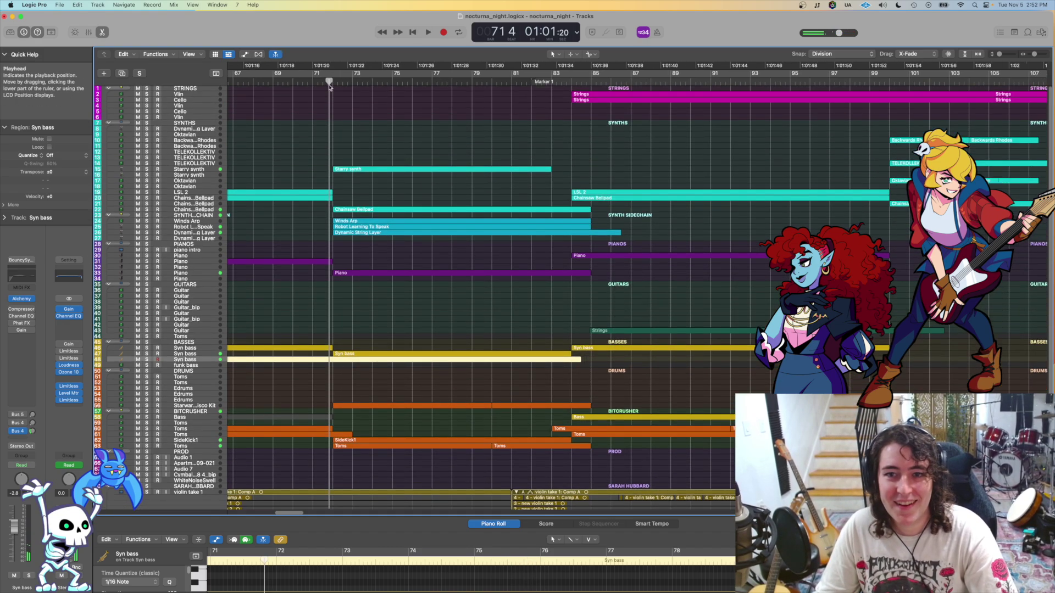
key("space")
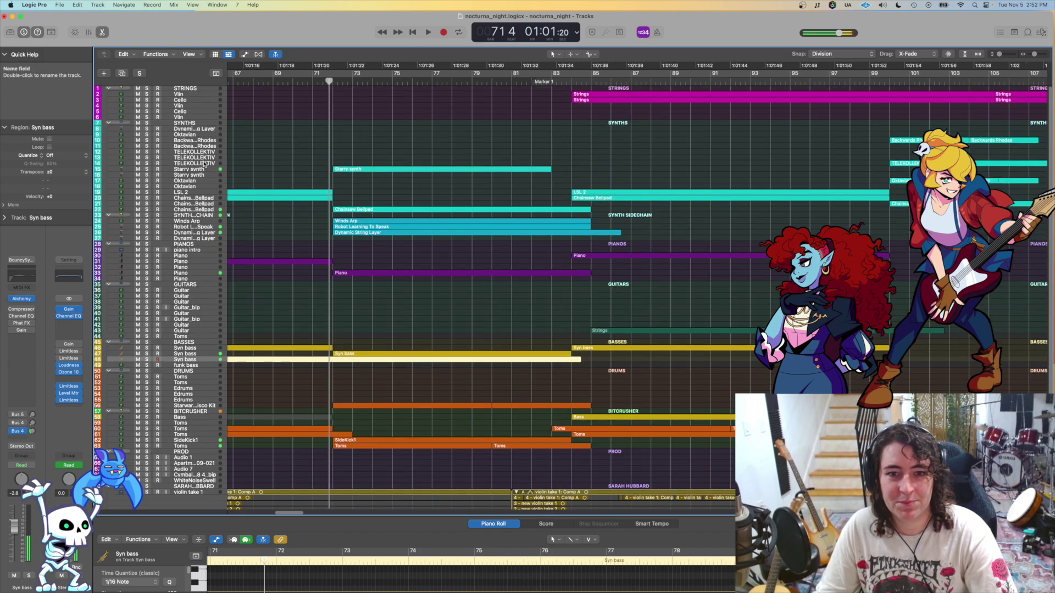
Step: Solo the Starry synth track, enlarge the track rows and listen to it from just before bar 72
left_click(148, 169)
key("space")
key("cmd+Down")
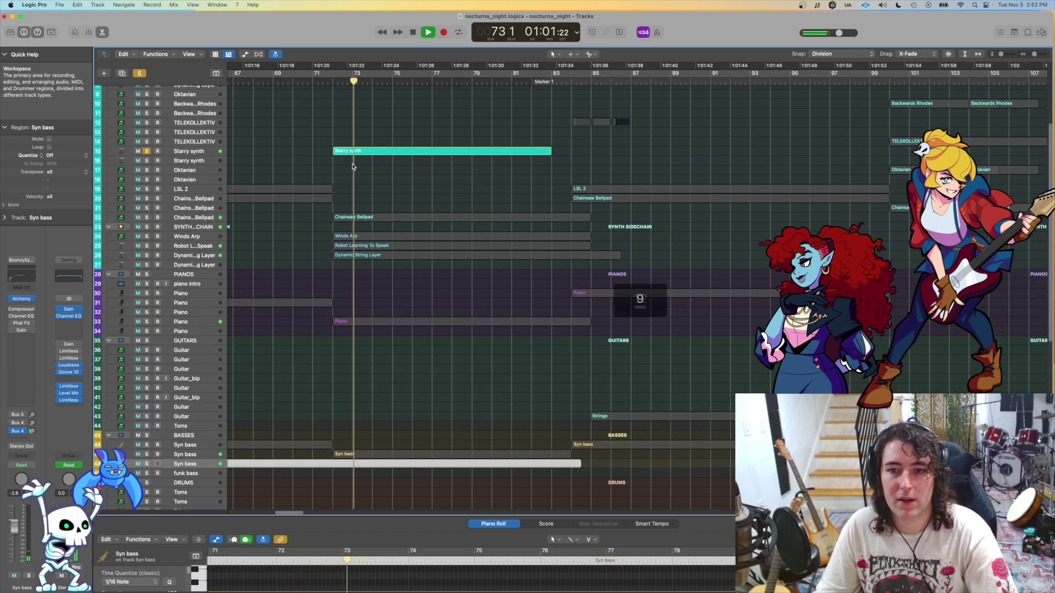
key("cmd+Down")
key("space")
Step: Inspect the Starry synth's Alchemy effects, performance controls and advanced settings while the soloed part plays, then close the plug-in and stop playback
left_click(206, 190)
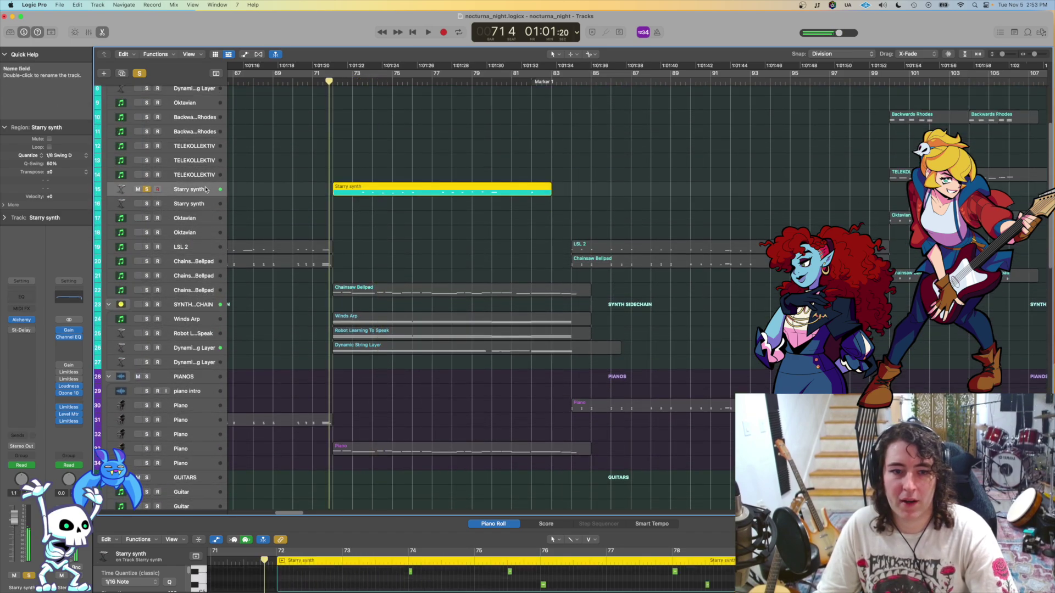
left_click(36, 320)
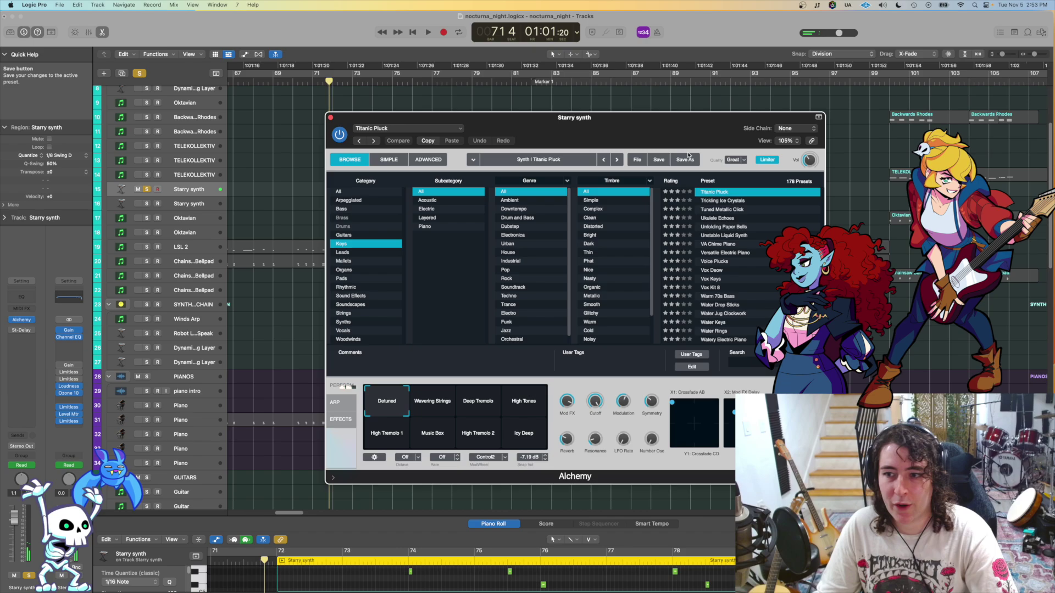
left_click_drag(704, 134, 824, 89)
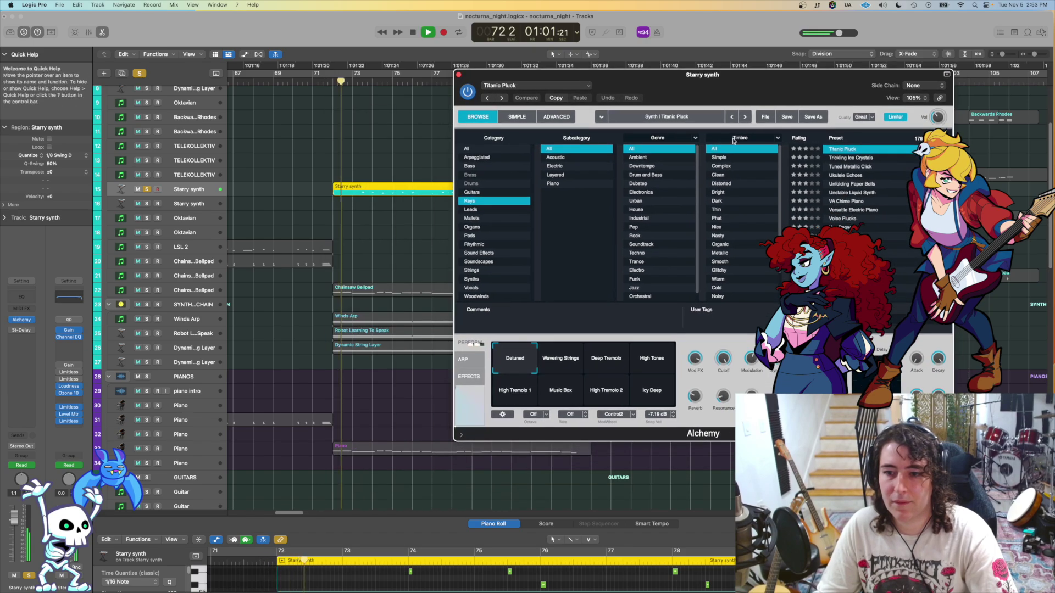
left_click(469, 376)
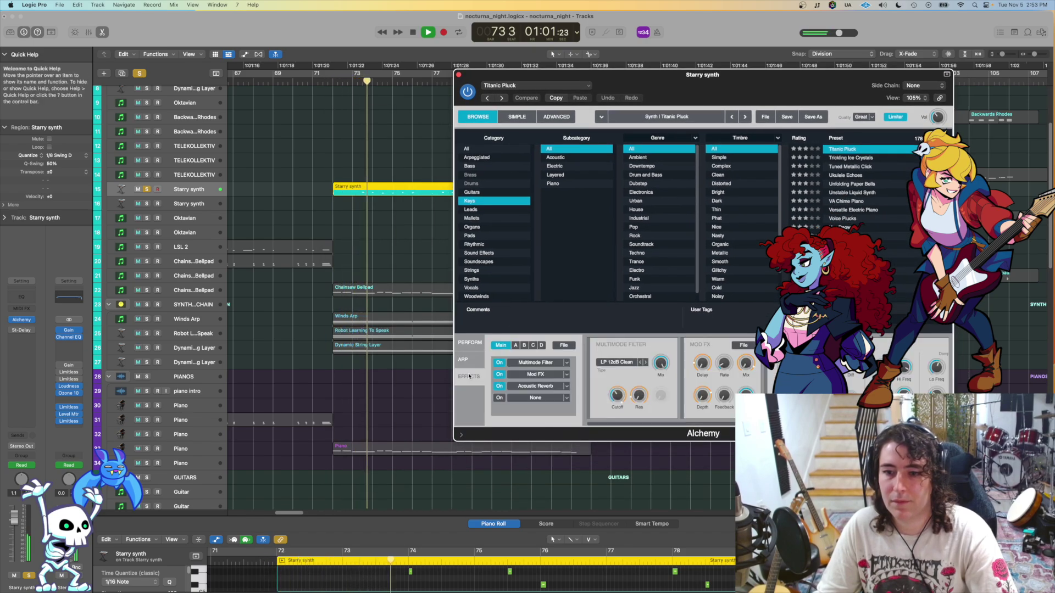
left_click(470, 342)
left_click(566, 118)
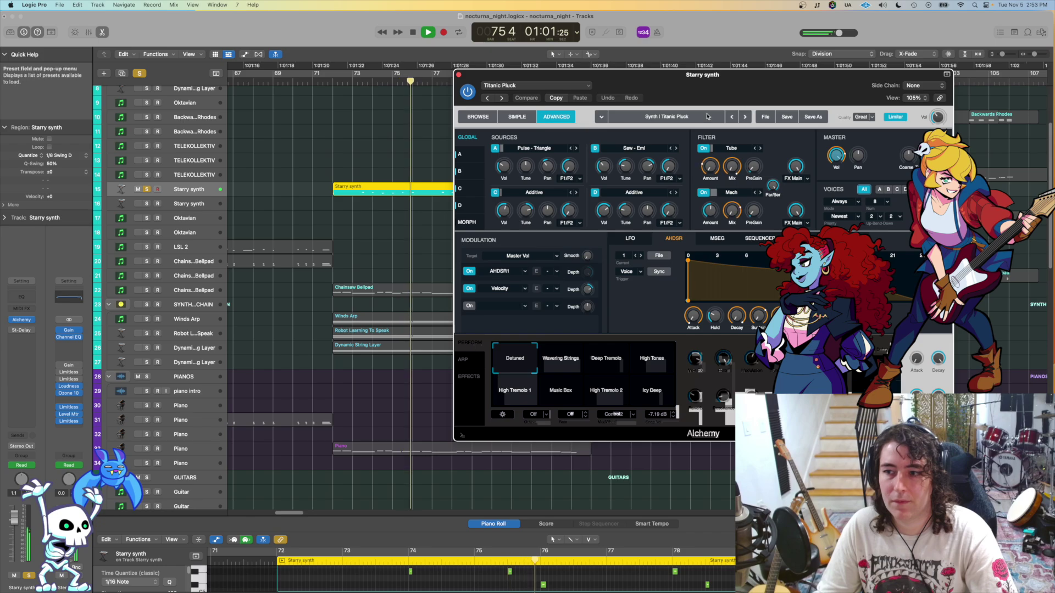
key("super+w")
key("space")
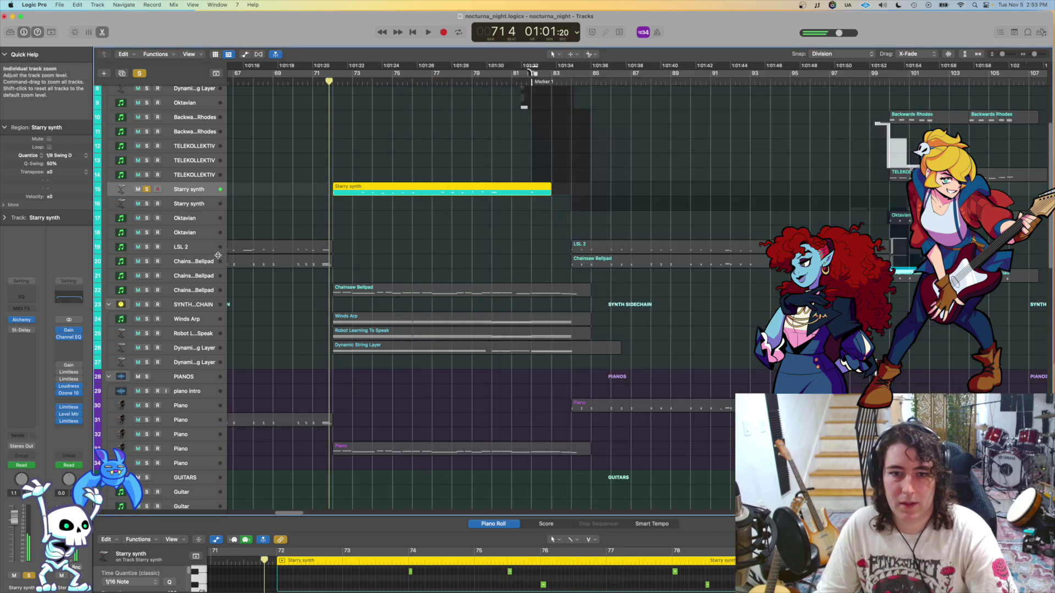
Step: Solo the Chainsaw Bellpad together with the Starry synth, listen from just before bar 72 and clear both solos
left_click(147, 291)
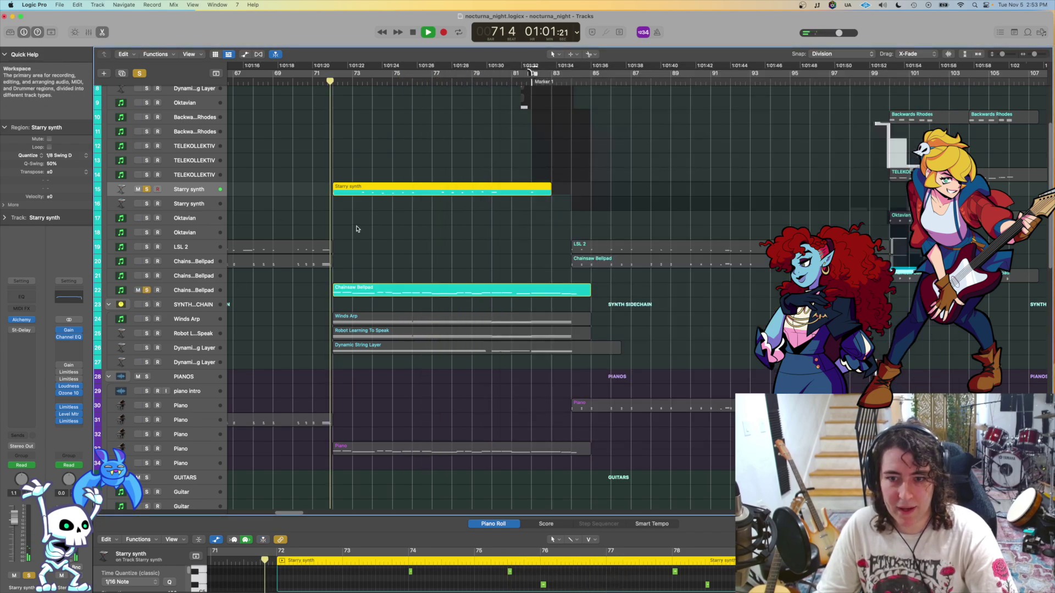
scroll(471, 243, "right", 3)
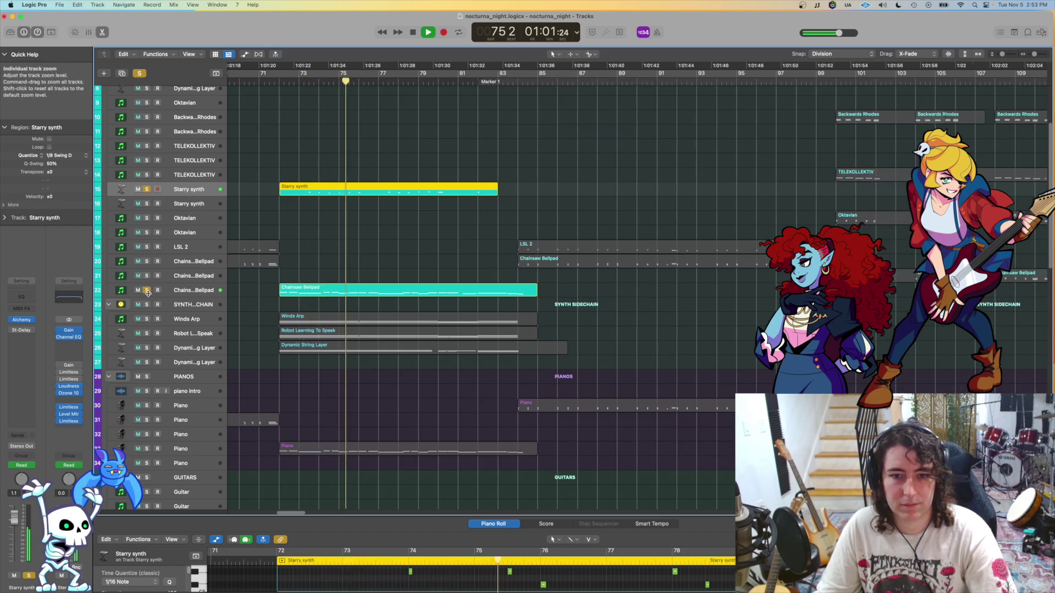
key("space")
left_click(147, 292)
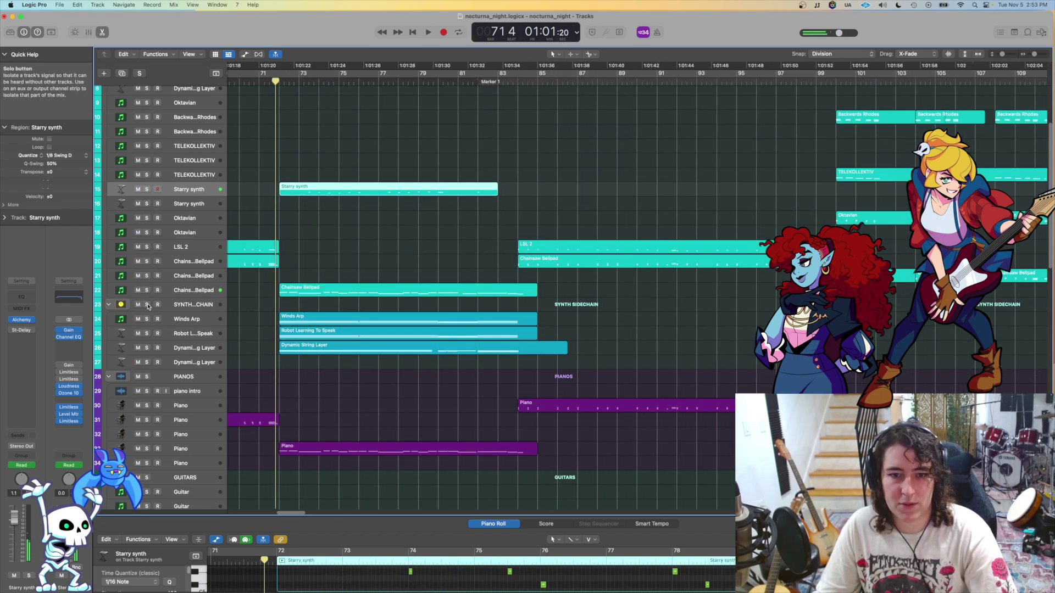
Step: Solo the SYNTH SIDECHAIN stack, play it from just before bar 72 and enlarge its regions to examine their notes
left_click(147, 305)
key("space")
key("super+Down")
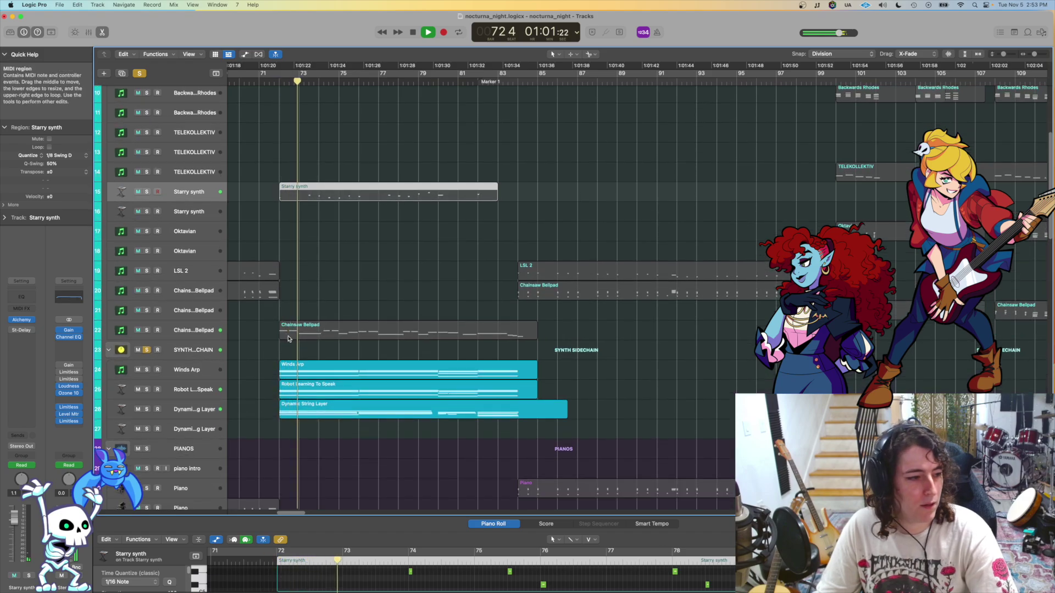
scroll(412, 318, "down", 5)
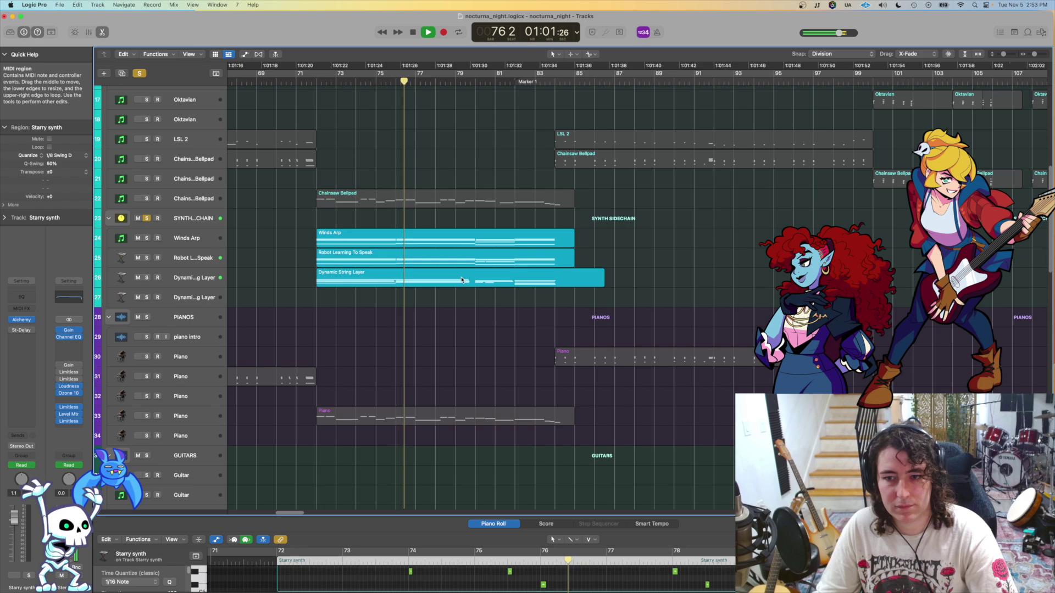
left_click(461, 279)
key("super+Down")
key("super+Down")
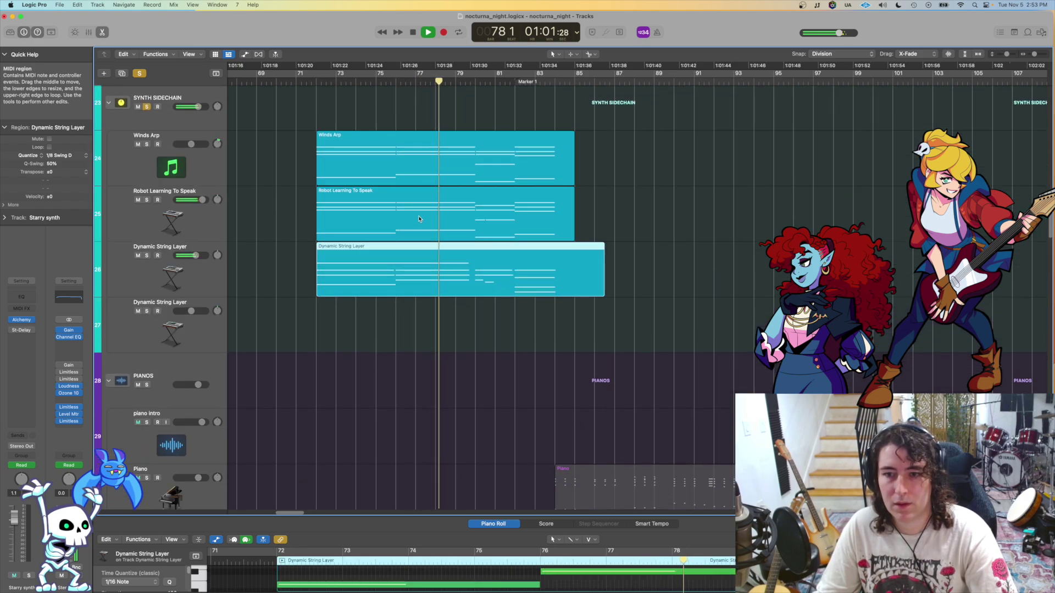
scroll(419, 219, "up", 1)
scroll(379, 233, "down", 2)
key("space")
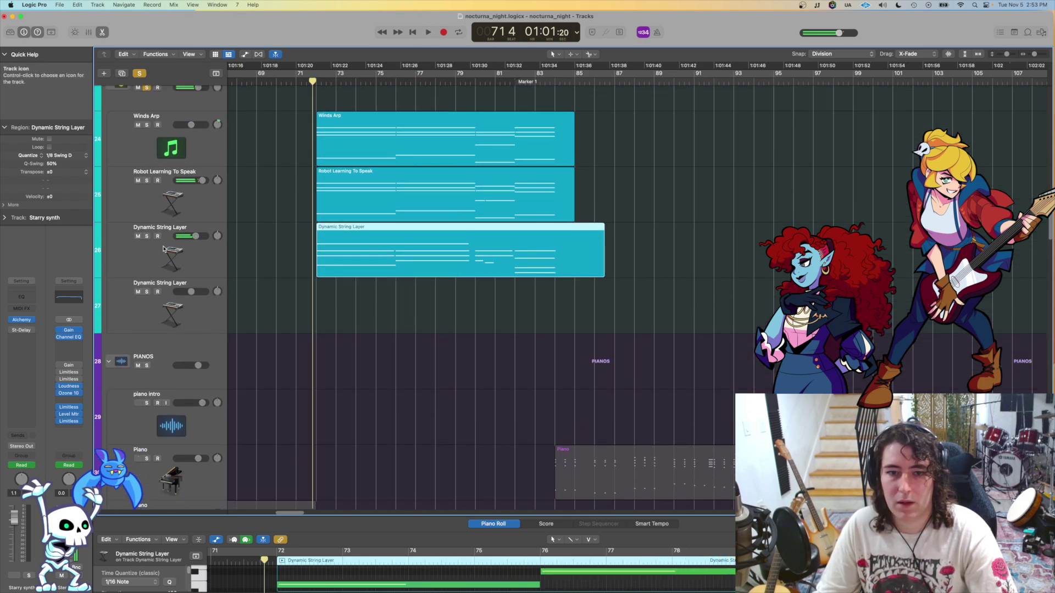
Step: Solo the Dynamic String Layer on track 26, listen to it from just before bar 72 and clear the solo
left_click(147, 236)
key("space")
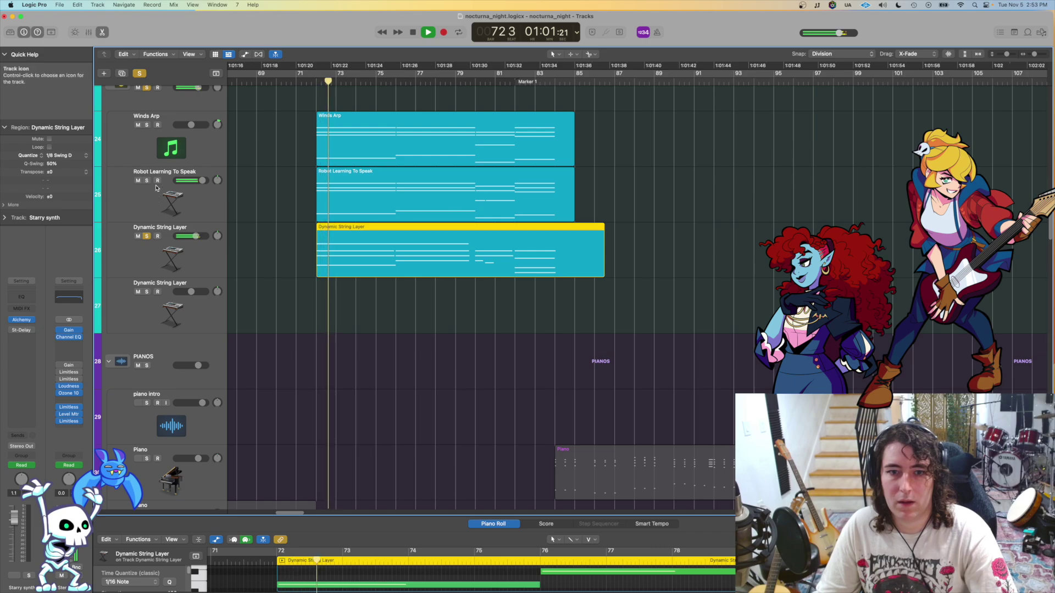
scroll(150, 157, "up", 2)
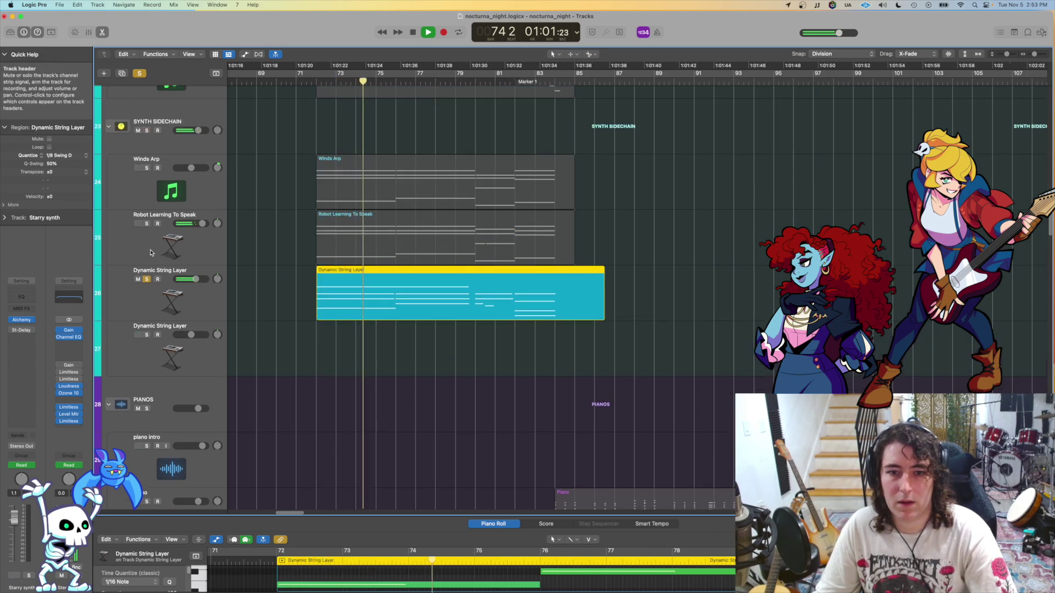
left_click(147, 224)
key("space")
left_click(147, 224)
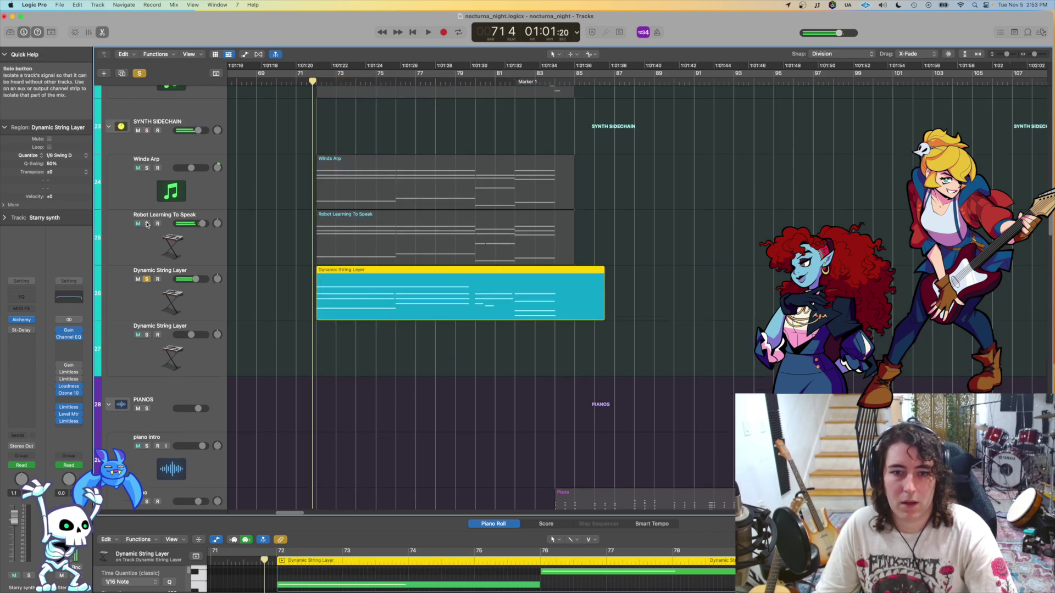
left_click(146, 279)
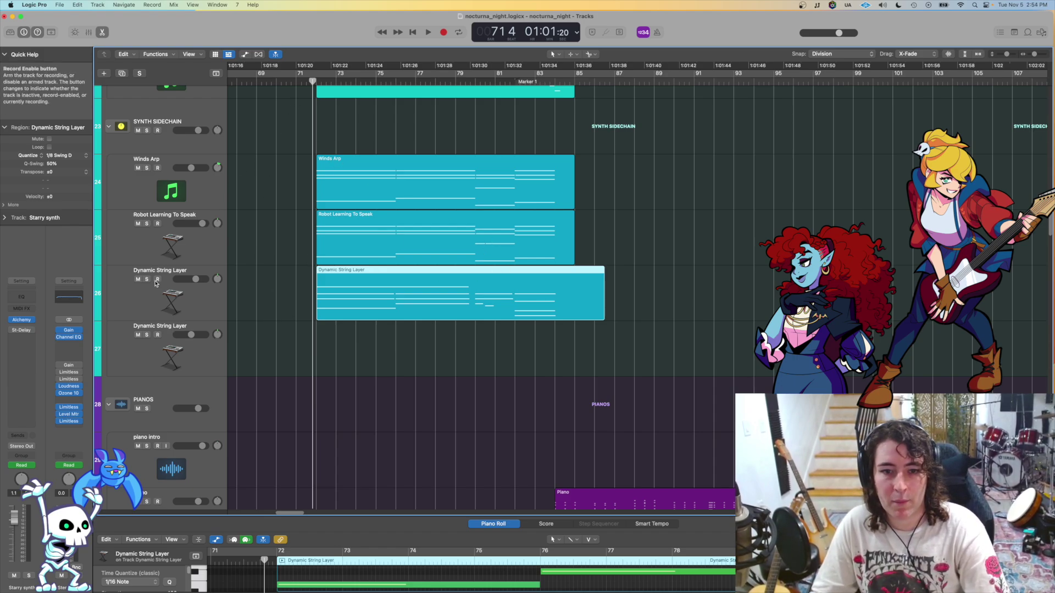
Step: Play Robot Learning To Speak soloed with the Dynamic String Layer, then unsolo the strings to hear it alone
key("s")
left_click(147, 224)
key("space")
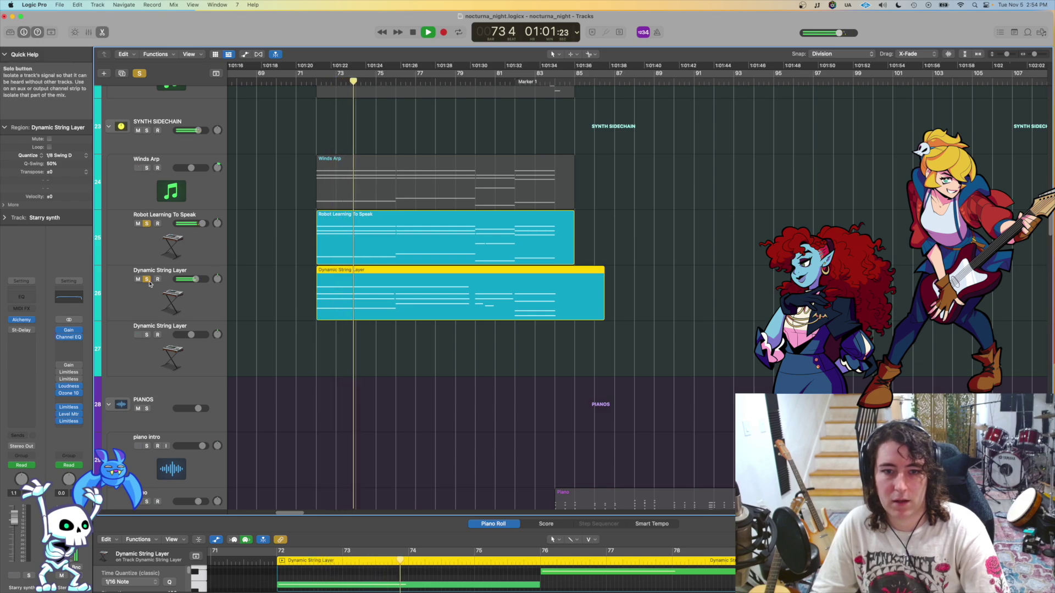
key("s")
scroll(231, 215, "down", 3)
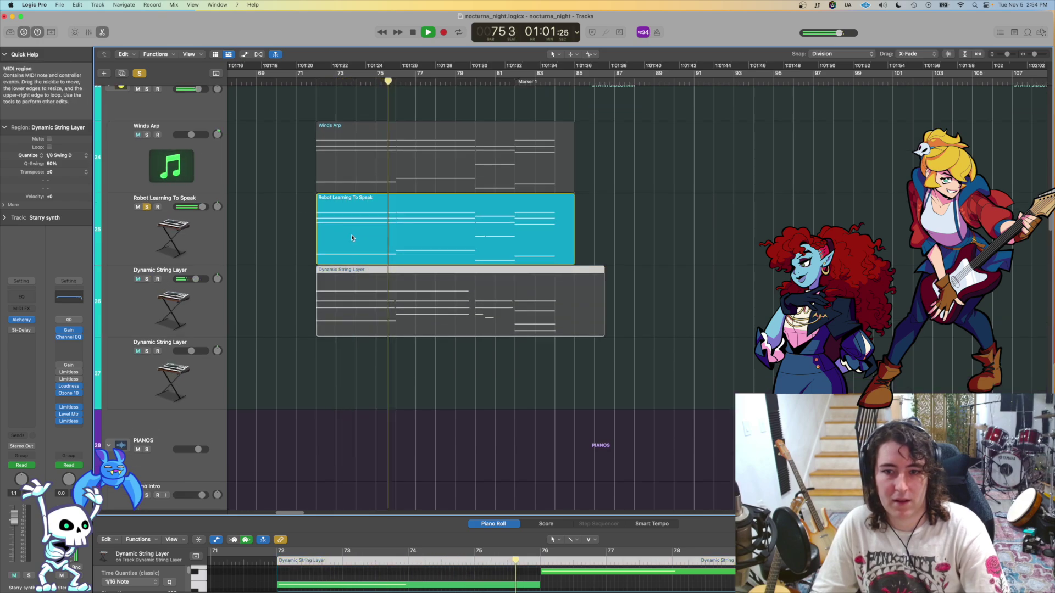
key("space")
Step: Inspect the effects and arpeggiator settings in Robot Learning To Speak's Alchemy while the part plays, then hide the plug-in and stop playback
left_click(152, 222)
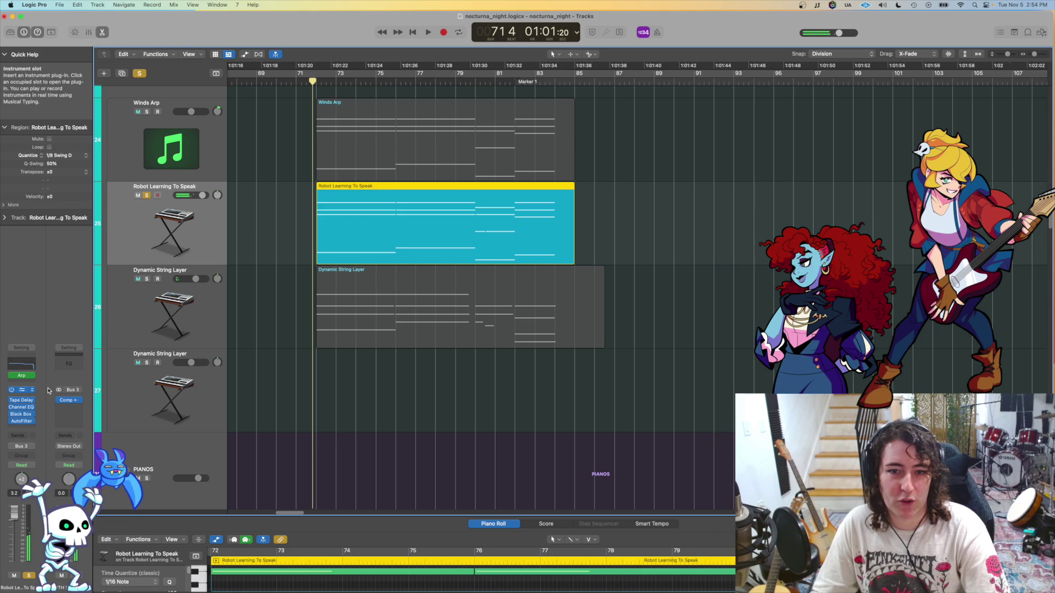
left_click(48, 390)
key("space")
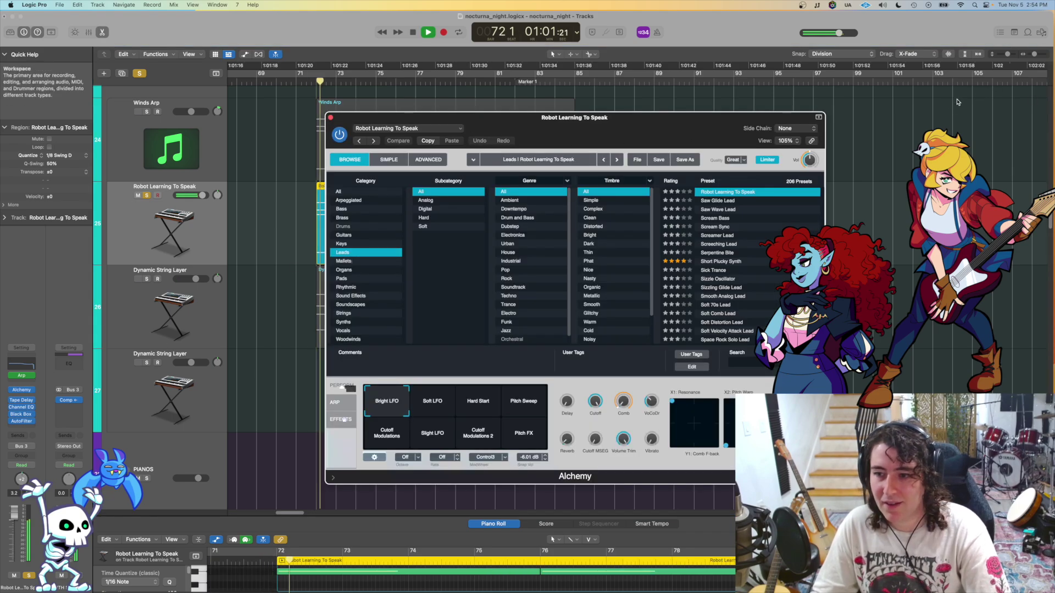
left_click(344, 424)
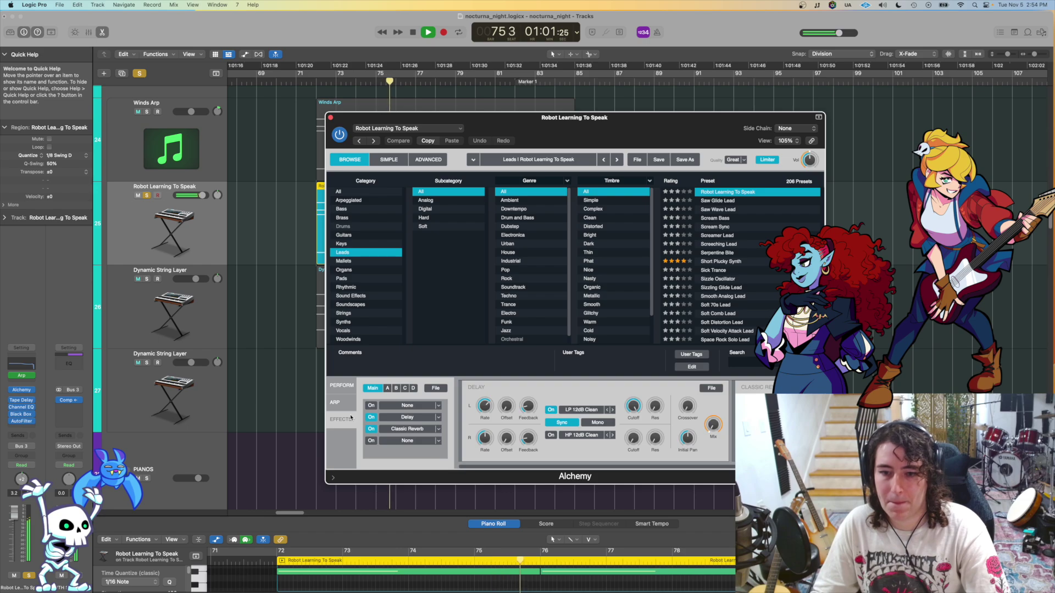
left_click(336, 402)
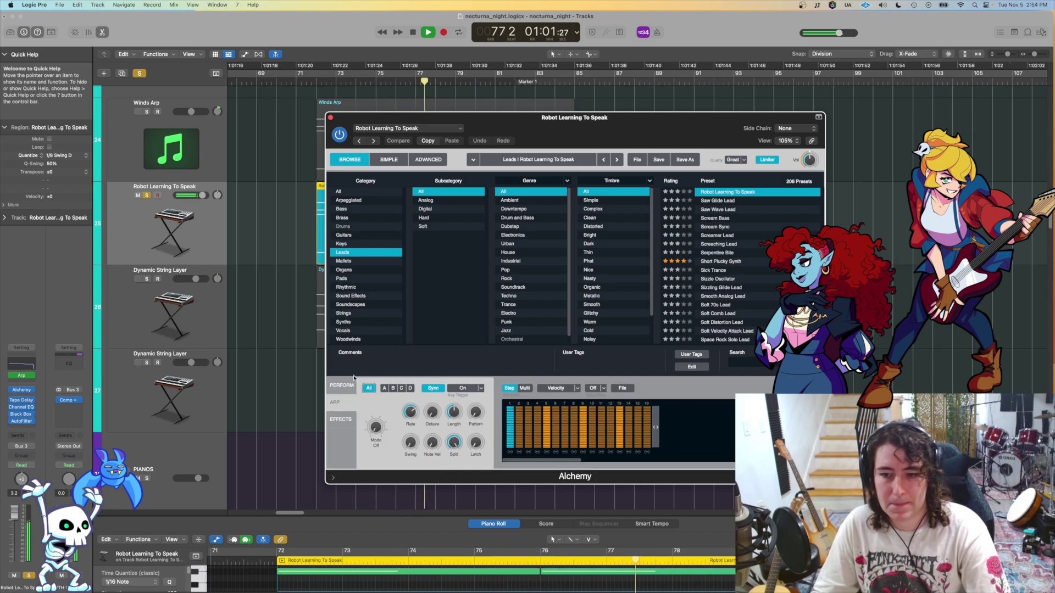
key("space")
key("v")
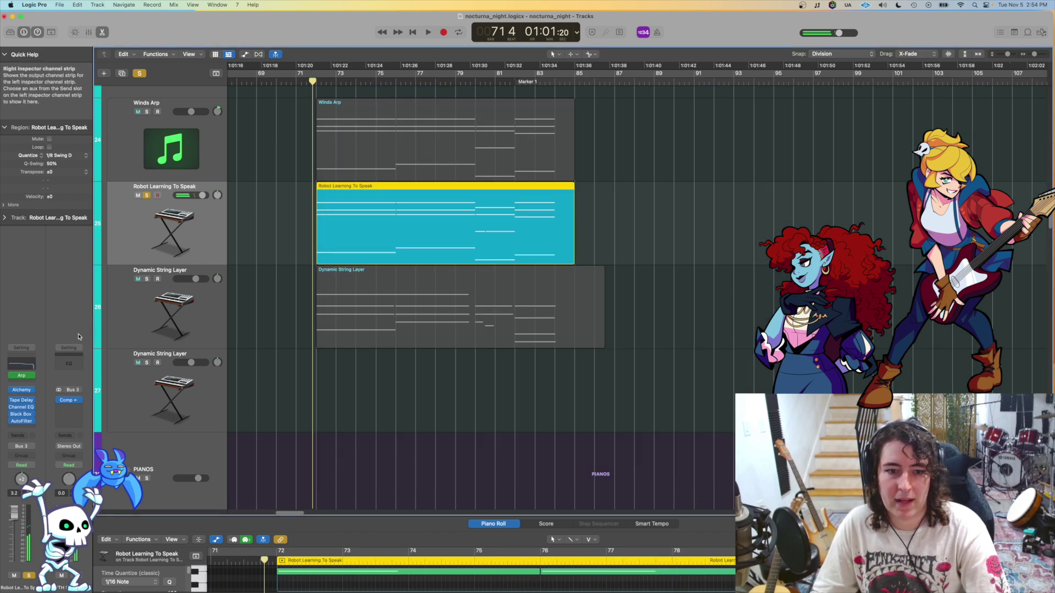
Step: Open the Arpeggiator on Robot Learning To Speak, move its window off the regions and lower the swing while the soloed part plays
left_click(20, 376)
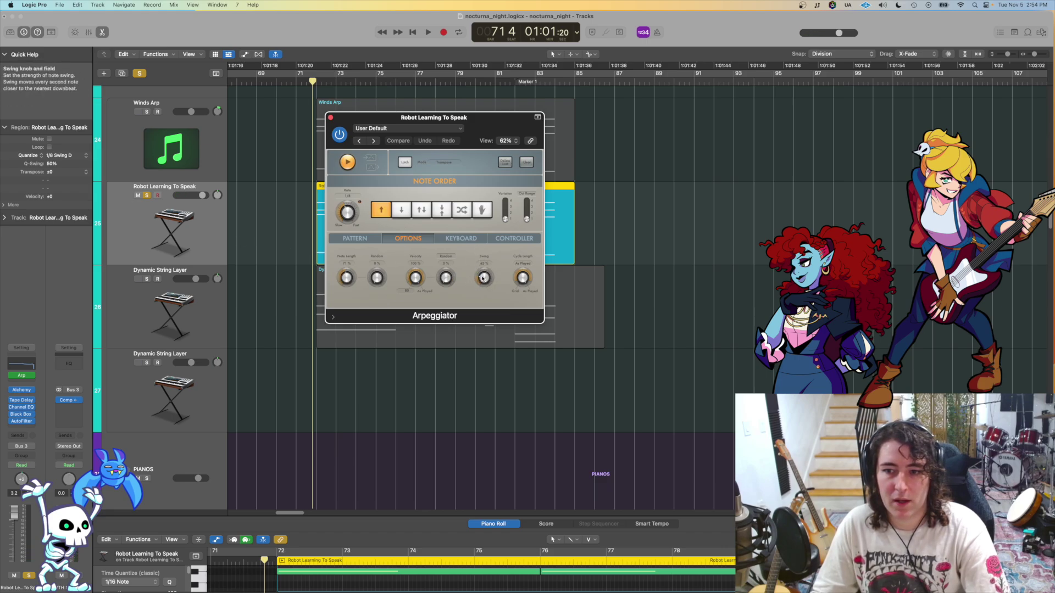
left_click_drag(455, 121, 619, 68)
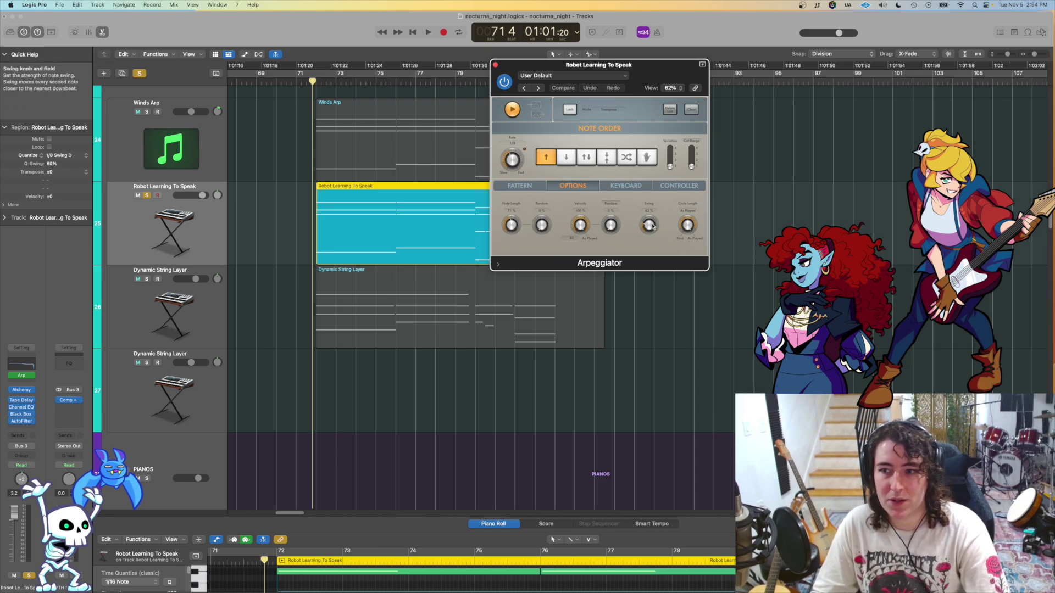
key("space")
mouse_move(652, 226)
left_mouse_down()
mouse_move(653, 202)
mouse_move(641, 237)
left_mouse_up()
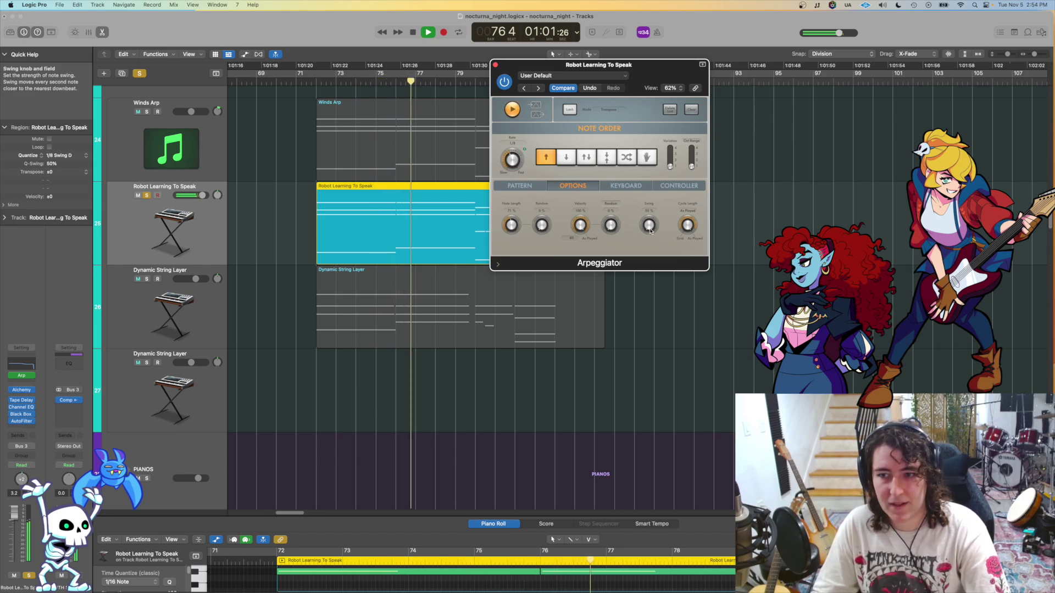
key("space")
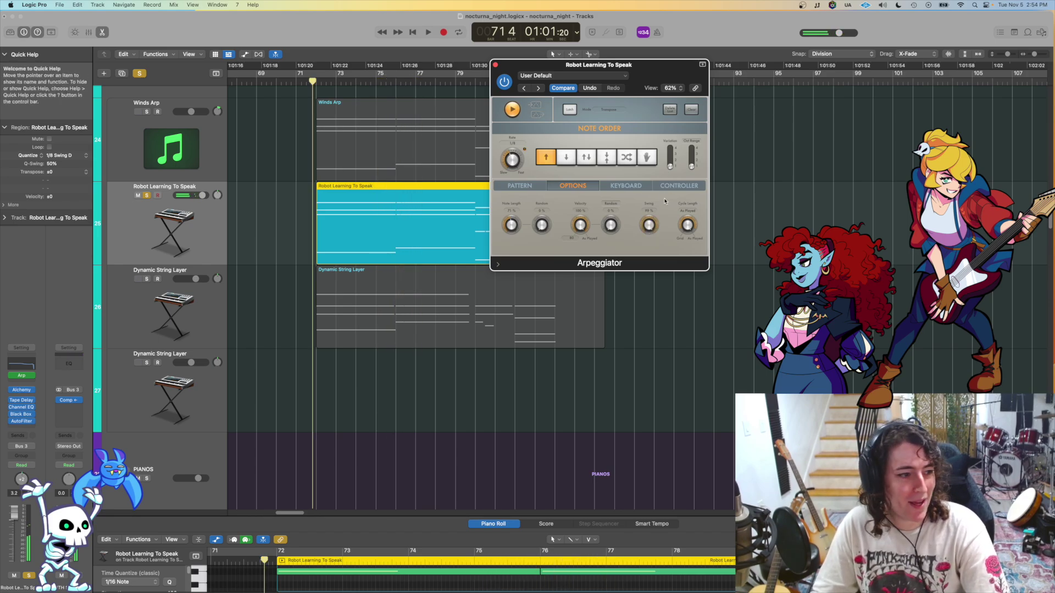
Step: Replay the soloed part from just before bar 72 and compare several swing amounts in the arpeggiator by ear
key("space")
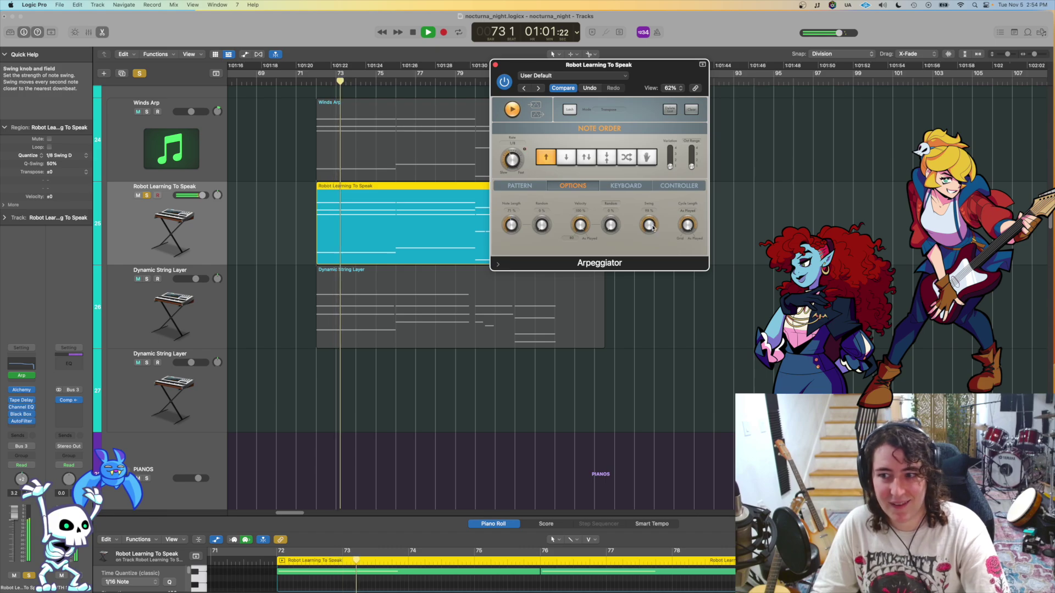
scroll(651, 229, "up", 3)
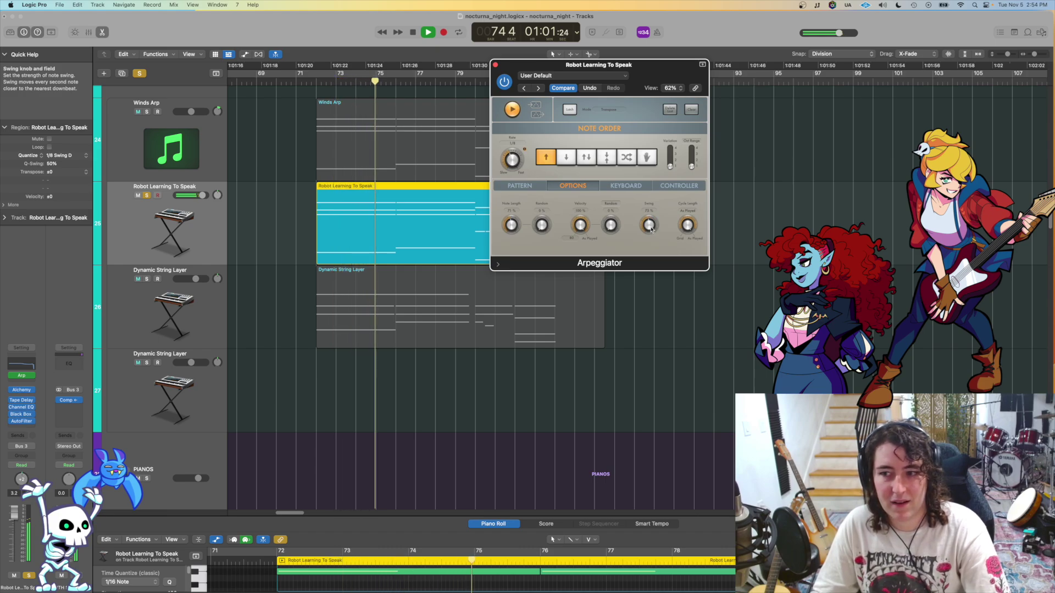
scroll(652, 229, "up", 3)
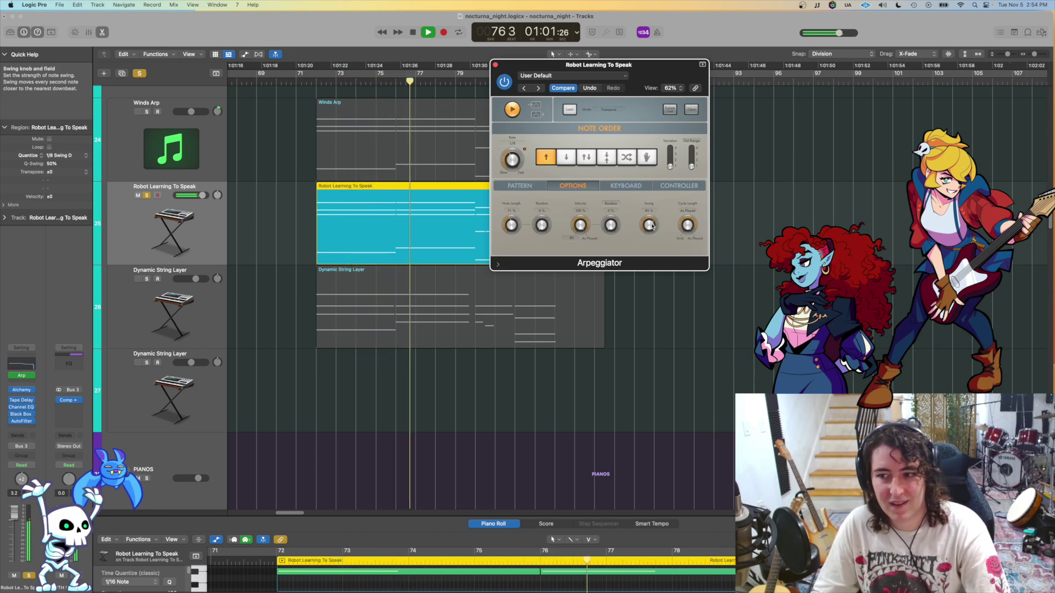
left_click_drag(652, 226, 649, 243)
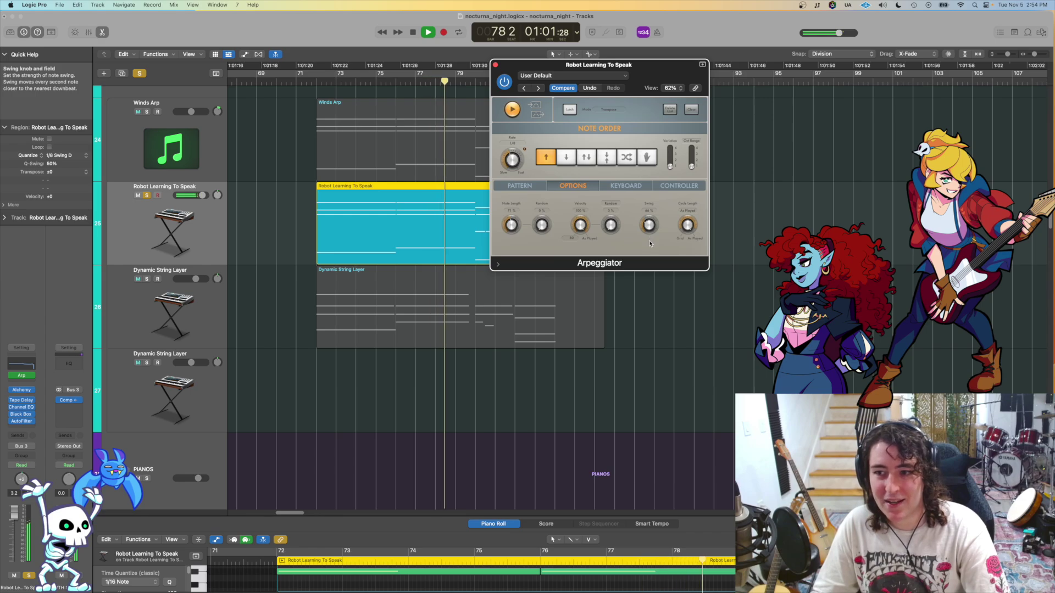
key("space")
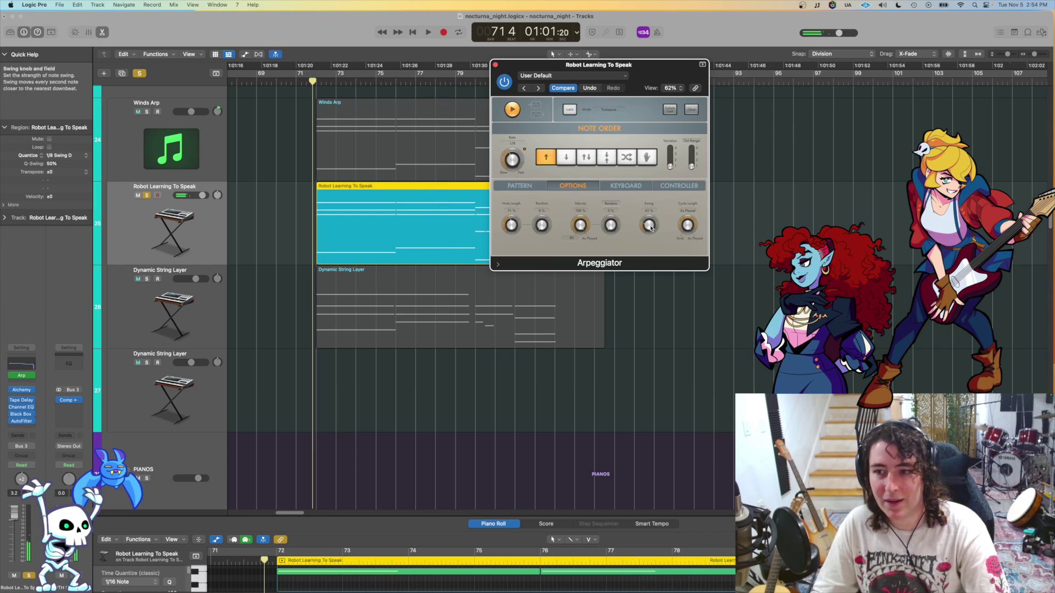
key("space")
Step: Unsolo Robot Learning To Speak, close its Arpeggiator, stop playback and reduce the track heights to show the piano tracks
left_click(147, 195)
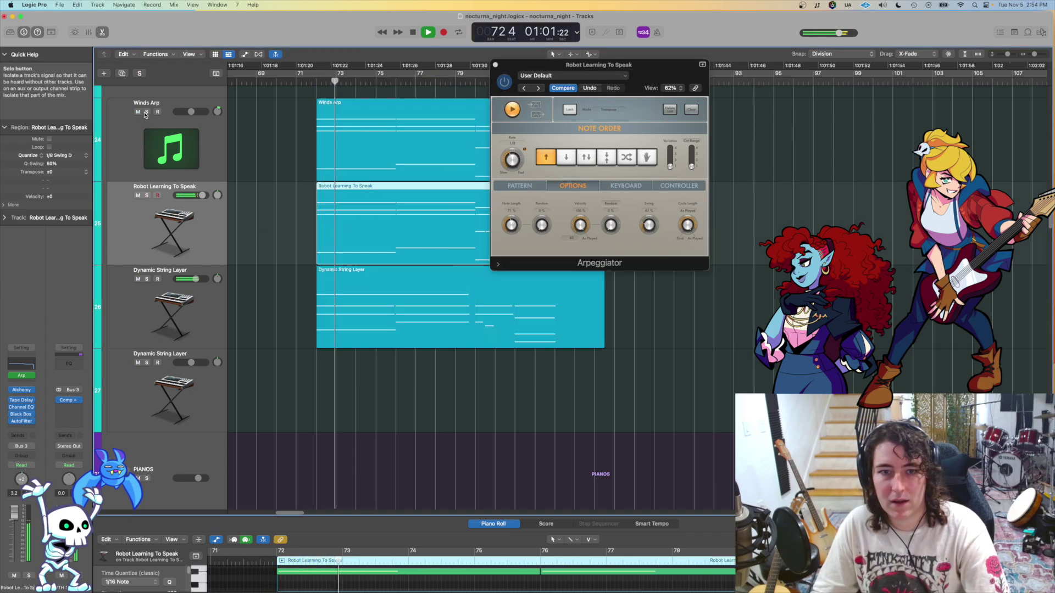
left_click(495, 65)
key("space")
key("super+Up")
key("super+Up")
key("super+Up")
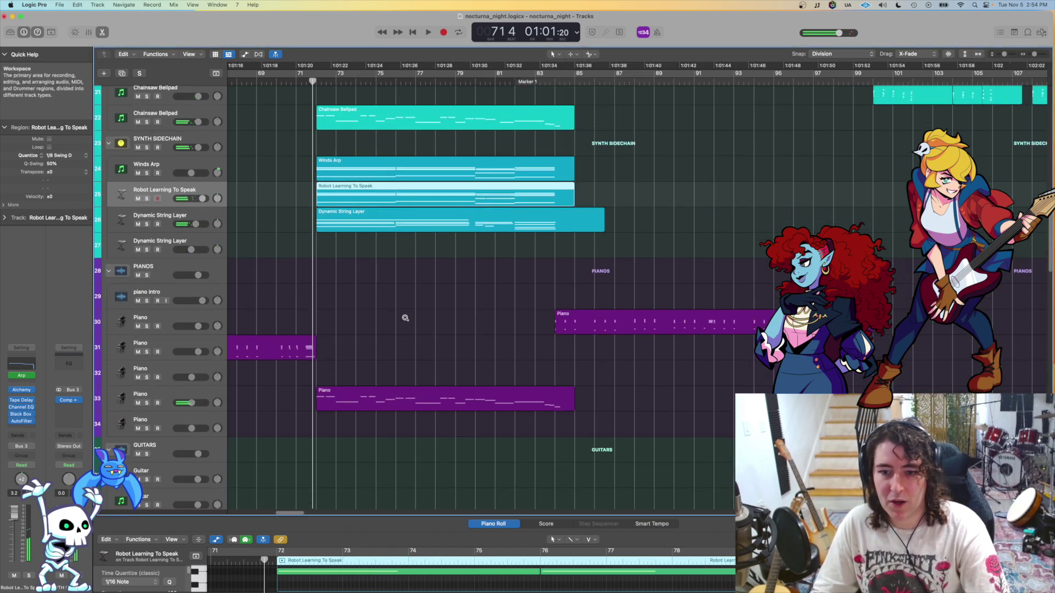
Step: Solo the Piano on track 33, play it from just before bar 72 and clear the solo
left_click(146, 335)
key("space")
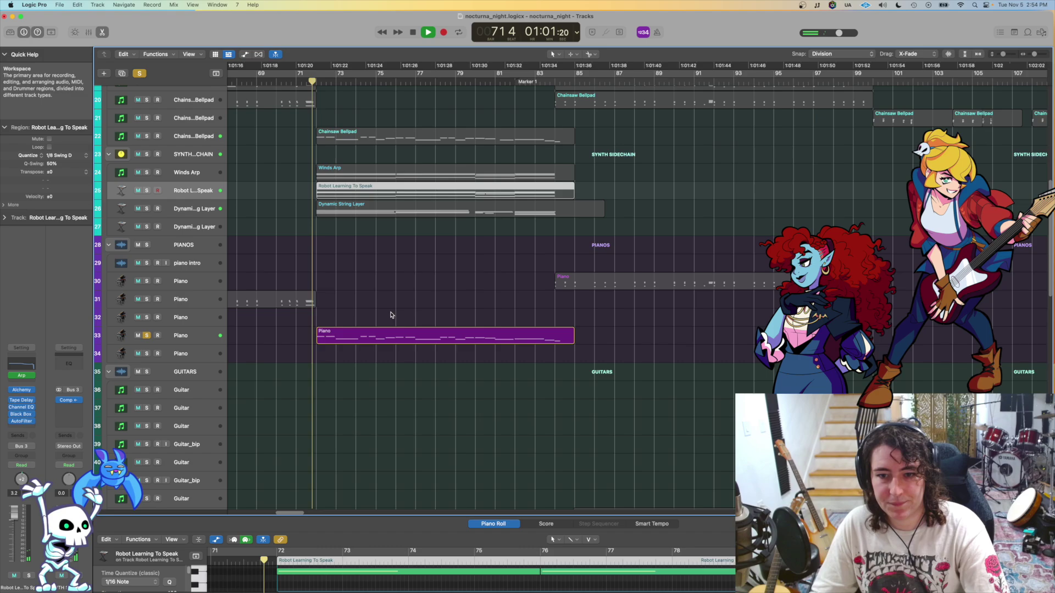
key("super+Down")
key("super+Down")
key("s")
Step: Look over the bass and drum tracks during playback, then solo the Starwars Disco Kit on track 56 and hear it from just before bar 72
key("super+Left")
key("super+Left")
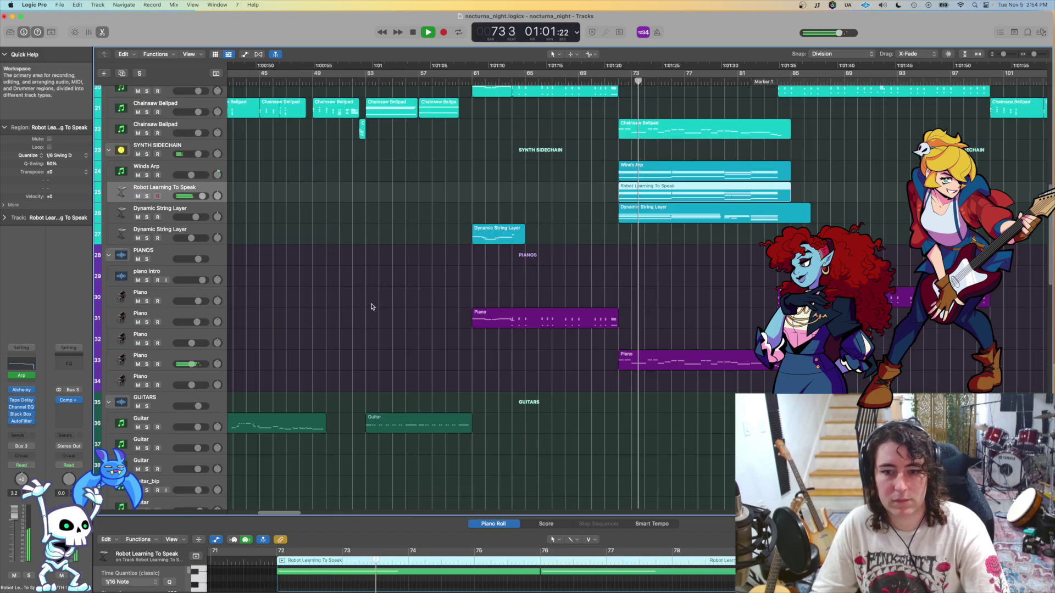
scroll(627, 296, "right", 3)
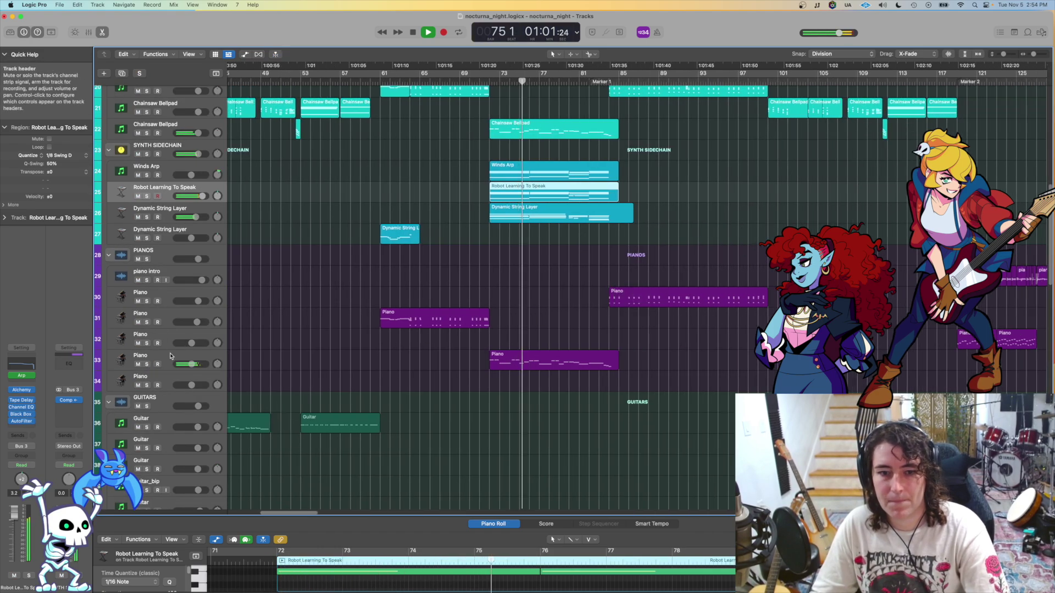
key("super+Up")
scroll(467, 346, "down", 6)
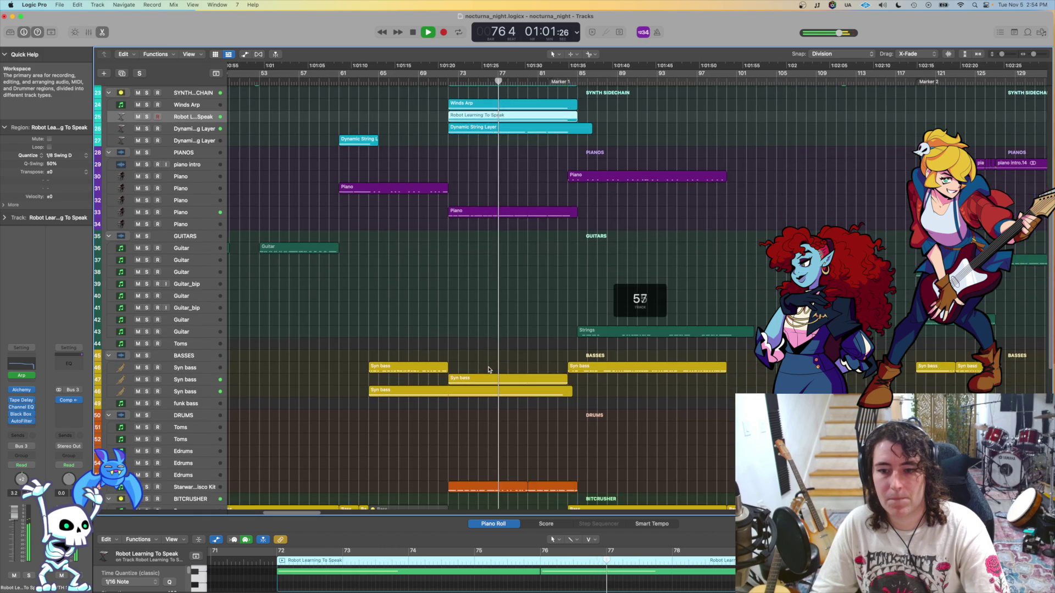
scroll(486, 369, "down", 3)
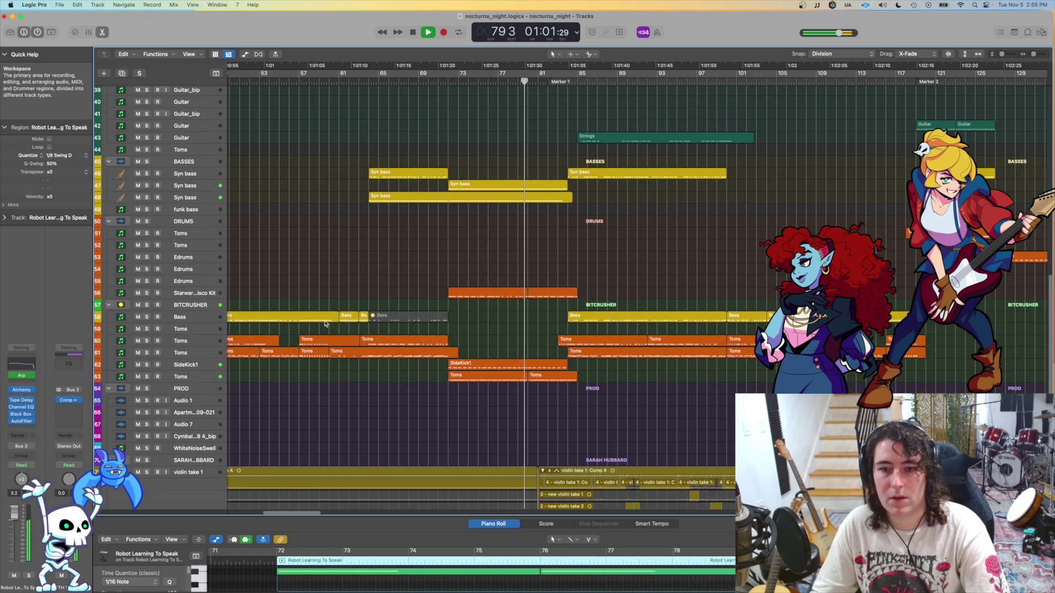
left_click(146, 294)
scroll(340, 269, "down", 5)
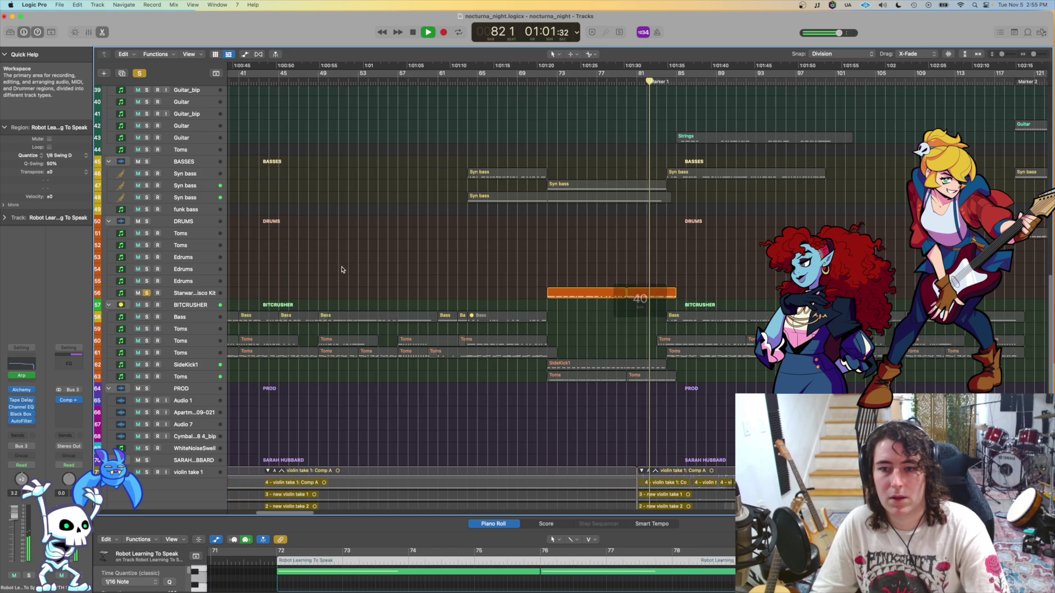
key("space")
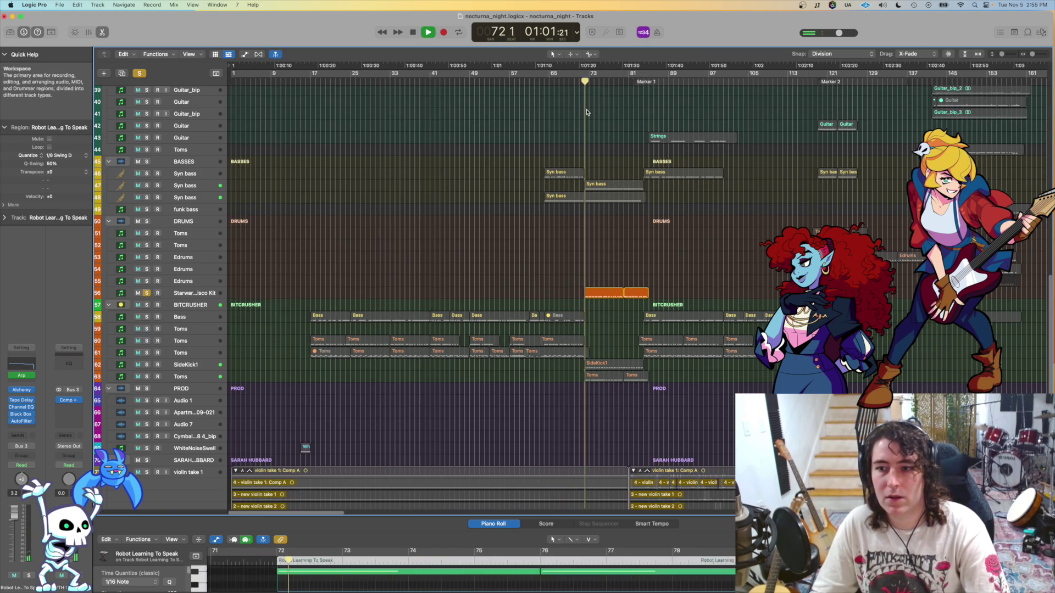
key("space")
Step: Open Battery 4 on the Starwars Disco Kit track, search its library for "starw" and load the Starwars Disco Kit
left_click(181, 292)
left_click(21, 317)
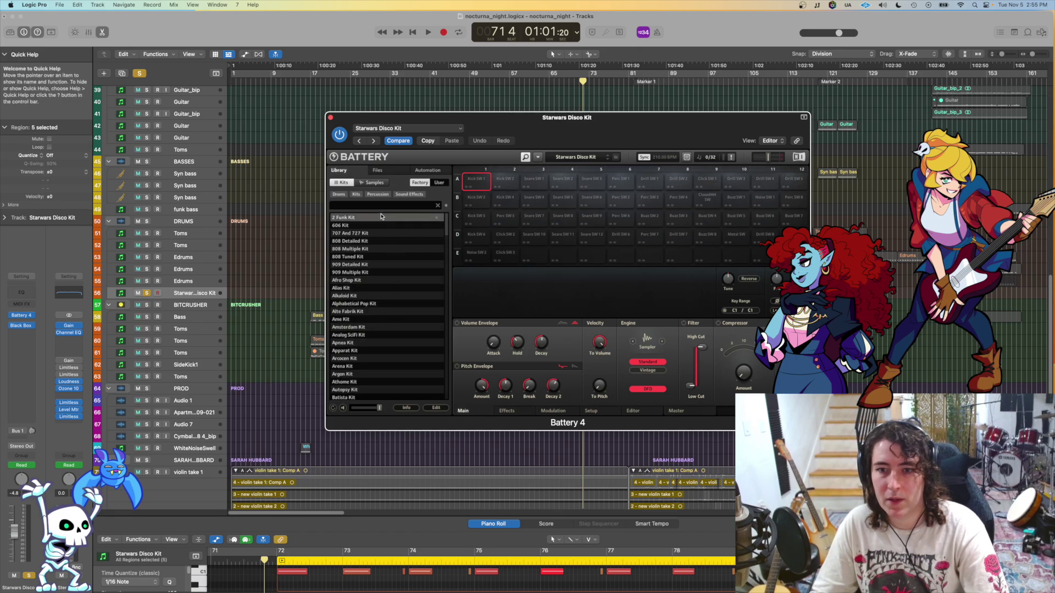
type("star")
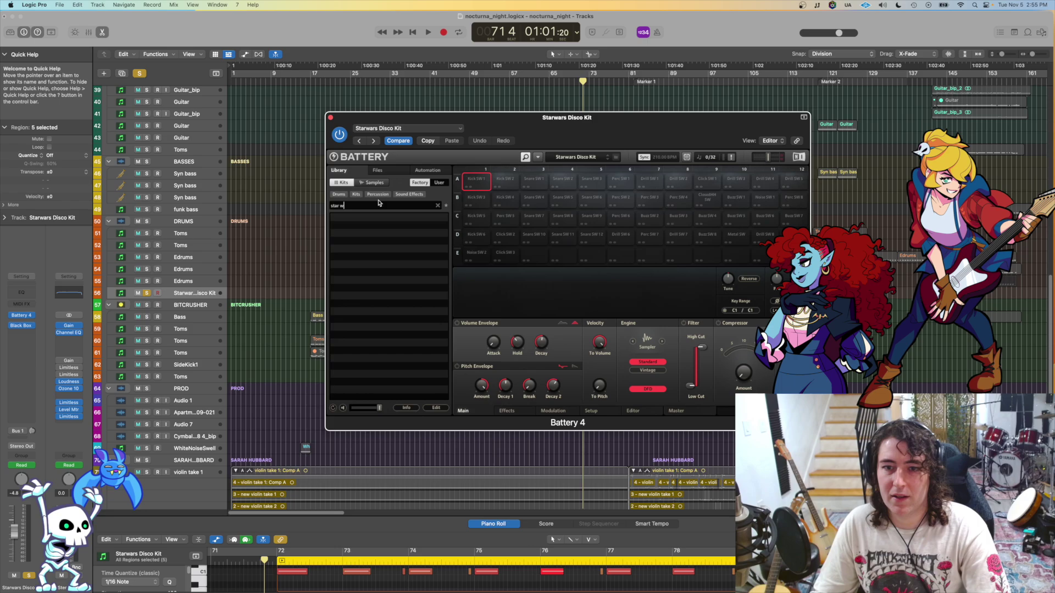
type("w")
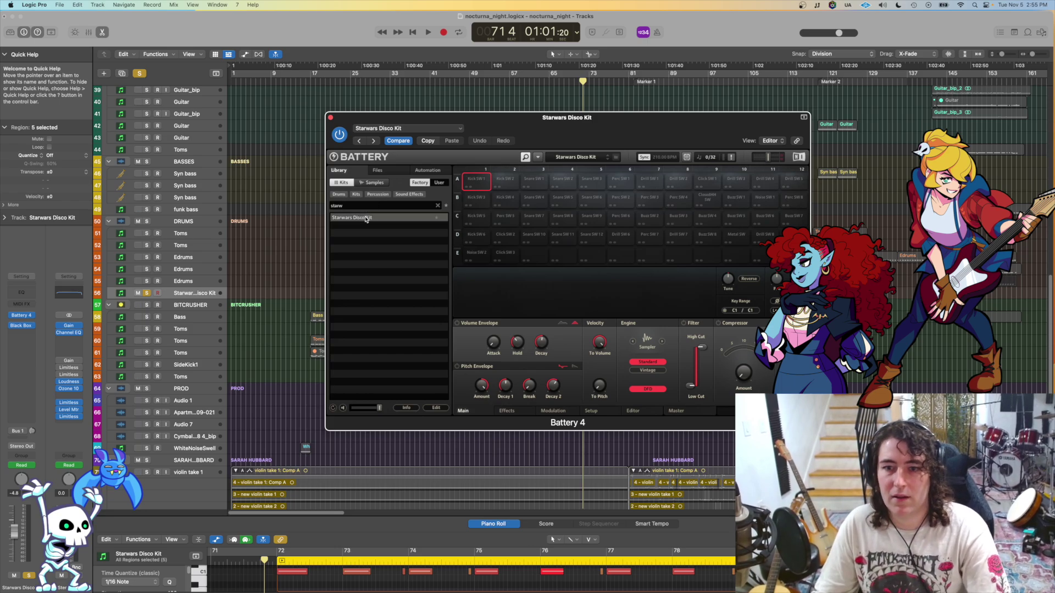
double_click(365, 217)
Step: Move the Battery window aside and compare the Starwars Disco Kit in the full mix and soloed during playback
left_click_drag(509, 120, 850, 129)
scroll(341, 314, "right", 5)
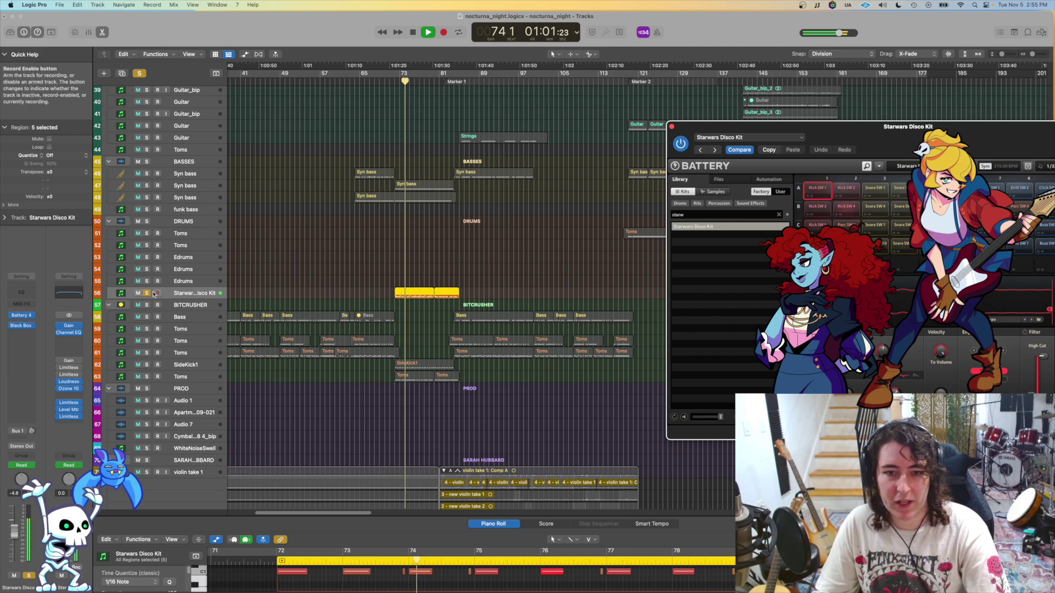
left_click(442, 286)
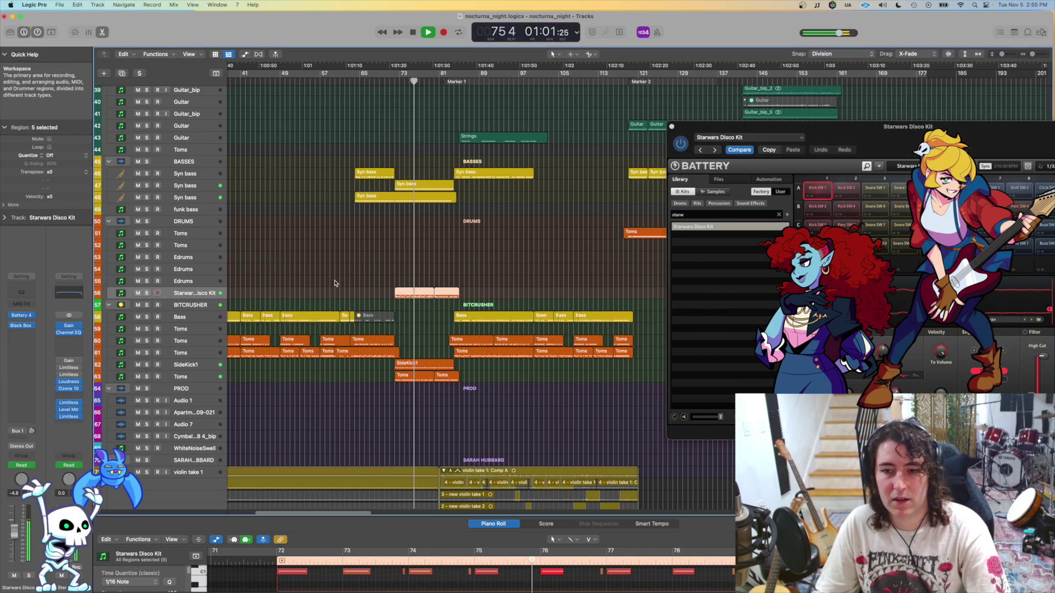
key("s")
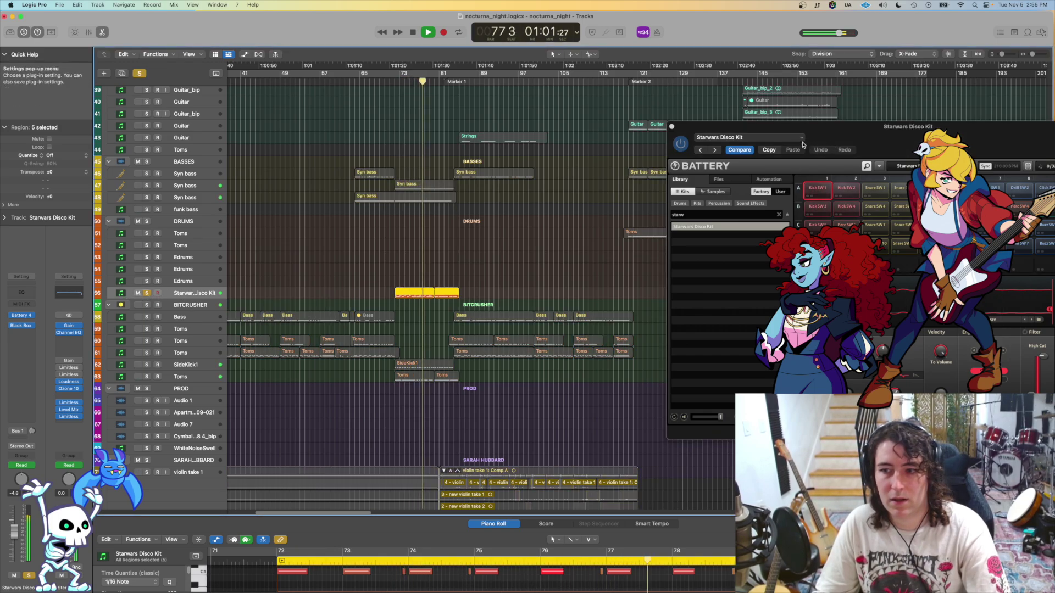
key("super+Down")
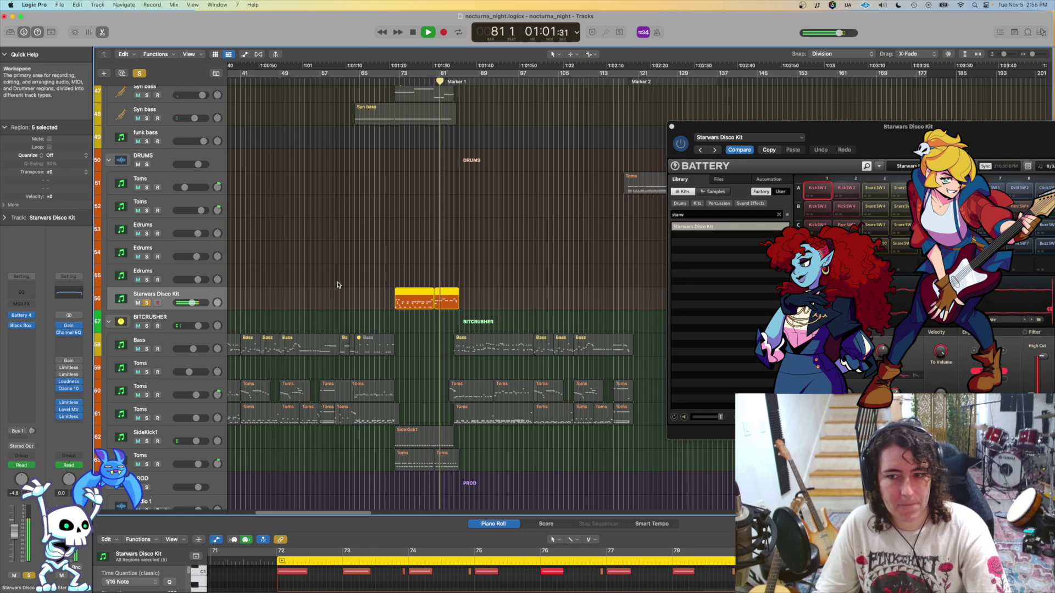
Step: Return the playhead to just before bar 72, unsolo the Starwars Disco Kit, listen to the full mix and stop playback
key("c")
left_click(393, 77)
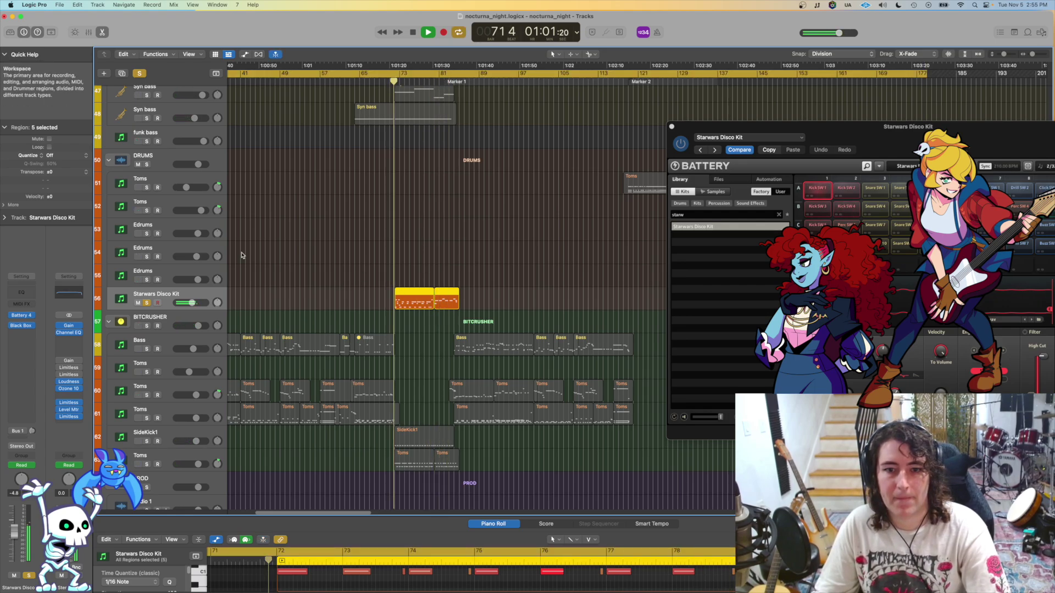
left_click(147, 303)
scroll(453, 328, "down", 2)
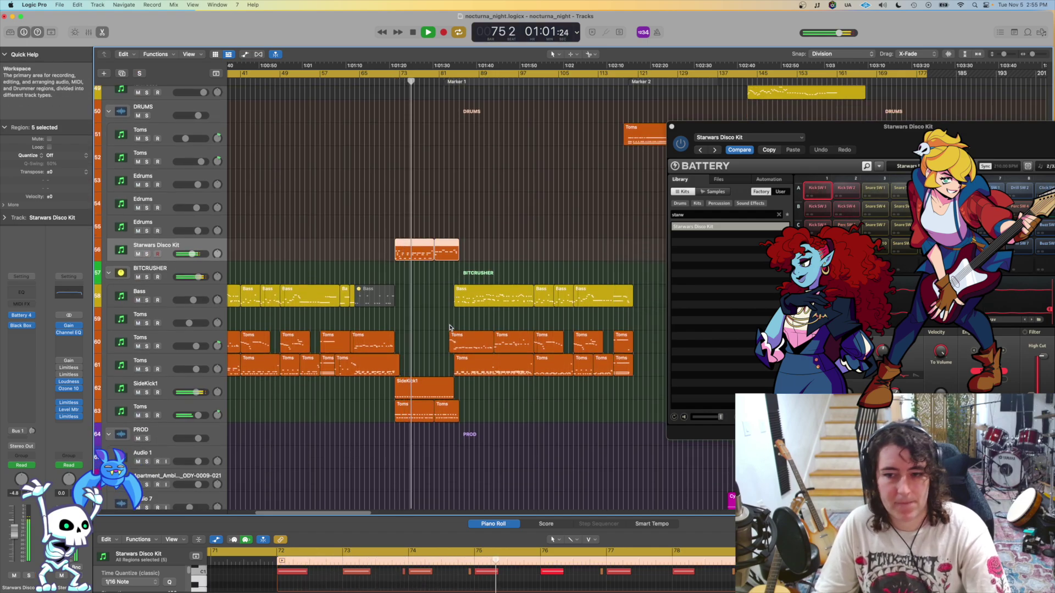
key("space")
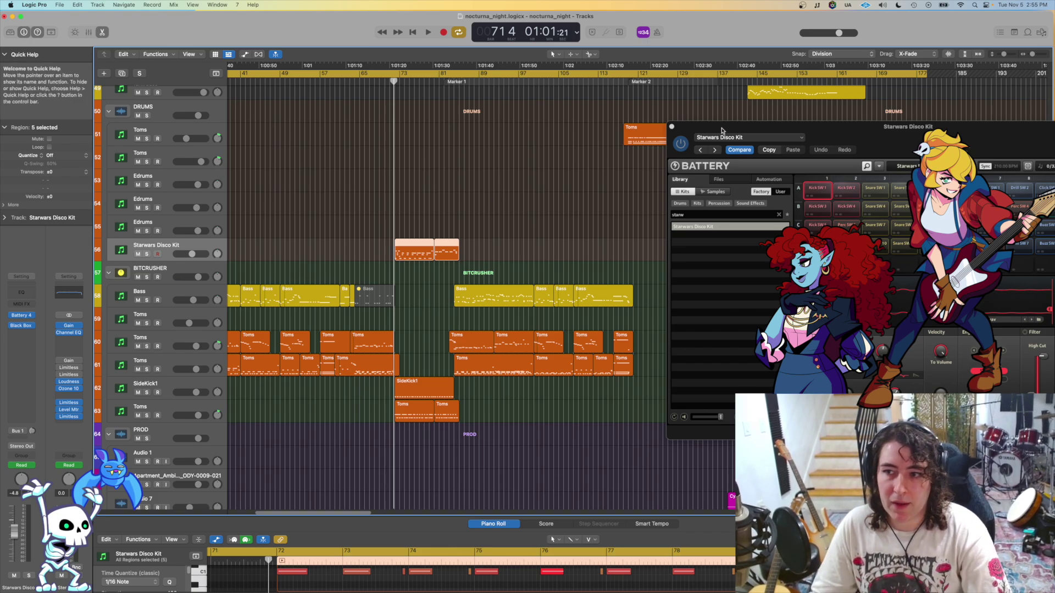
Step: Reposition the Battery window, play the section from bar 72 and solo the Starwars Disco Kit together with the BITCRUSHER stack
left_click_drag(721, 131, 617, 120)
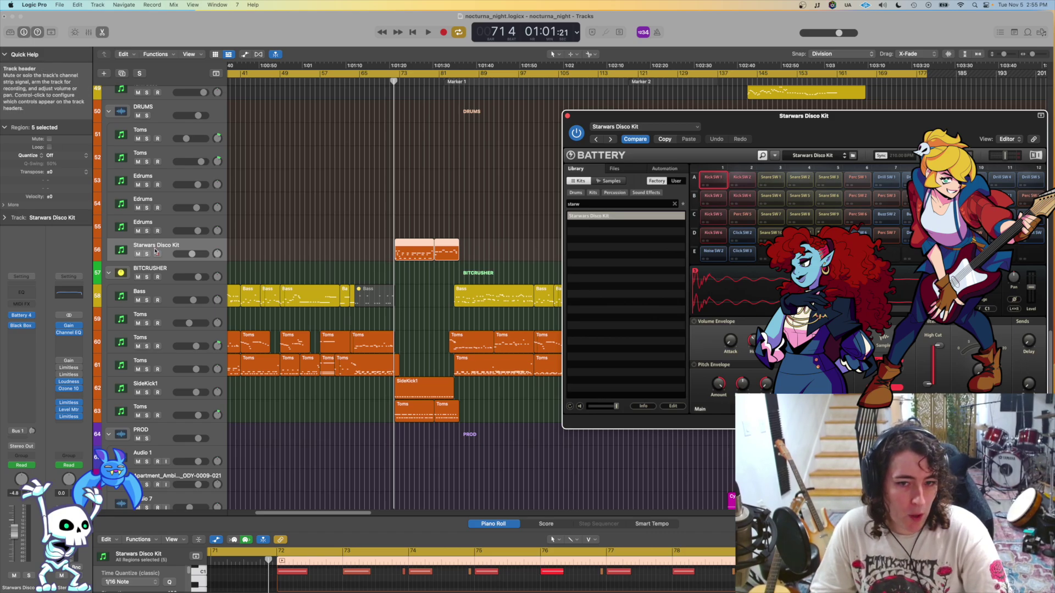
key("Return")
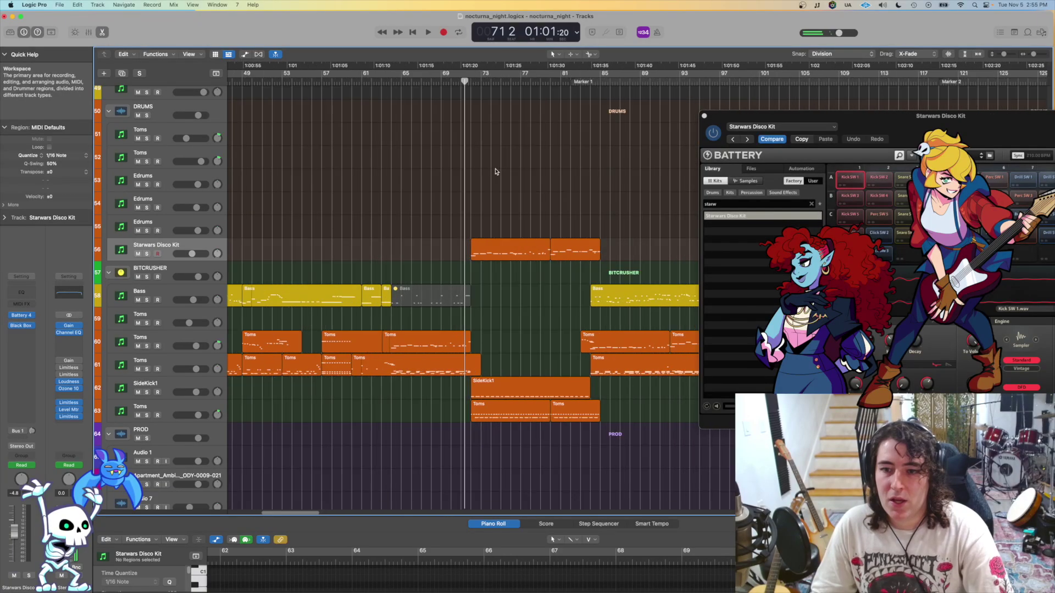
scroll(467, 170, "right", 5)
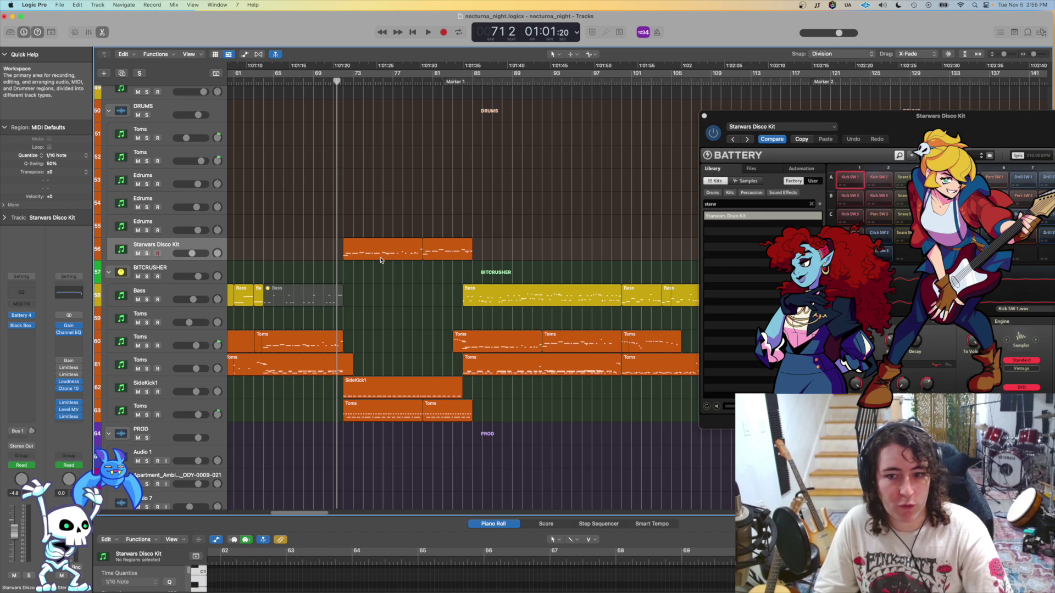
scroll(364, 251, "up", 5)
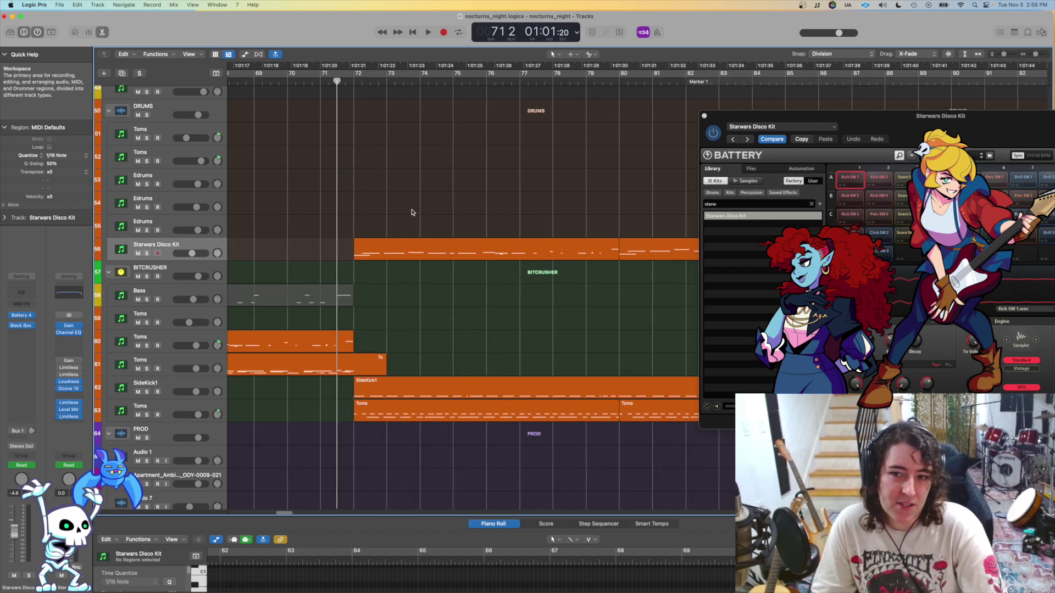
scroll(387, 203, "down", 5)
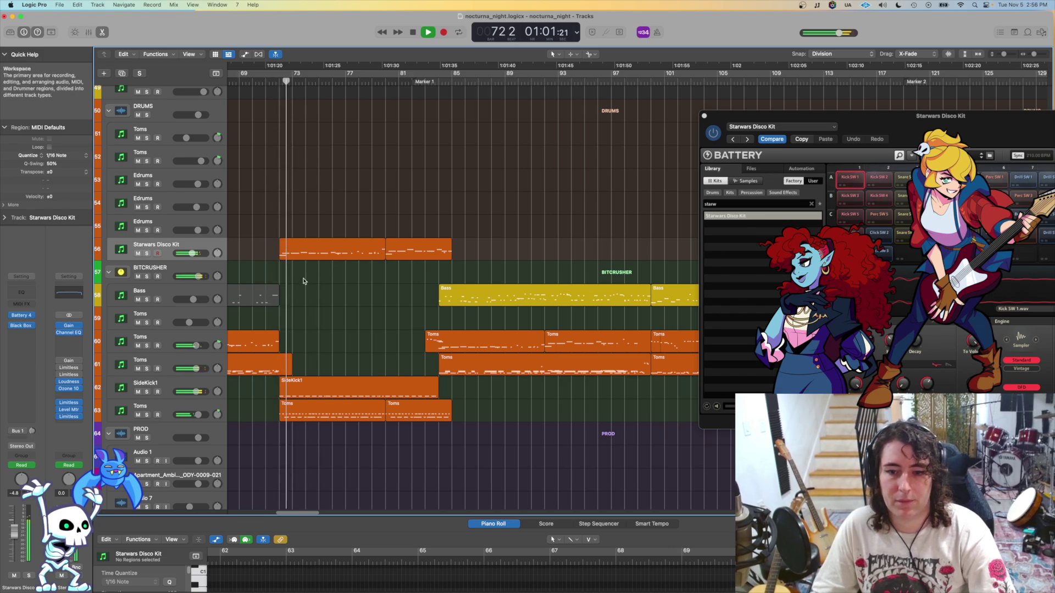
key("s")
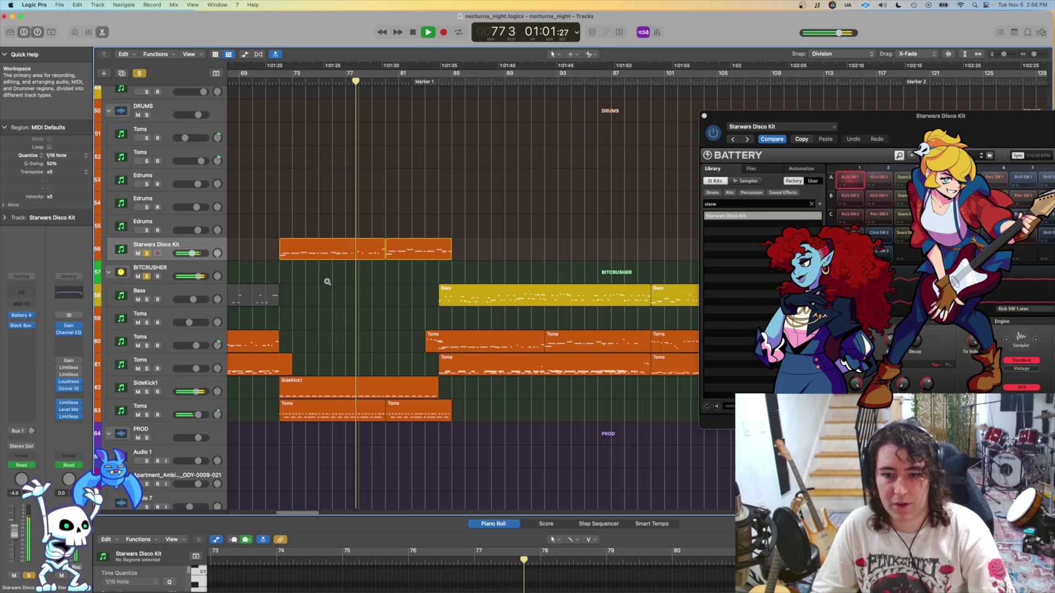
key("z")
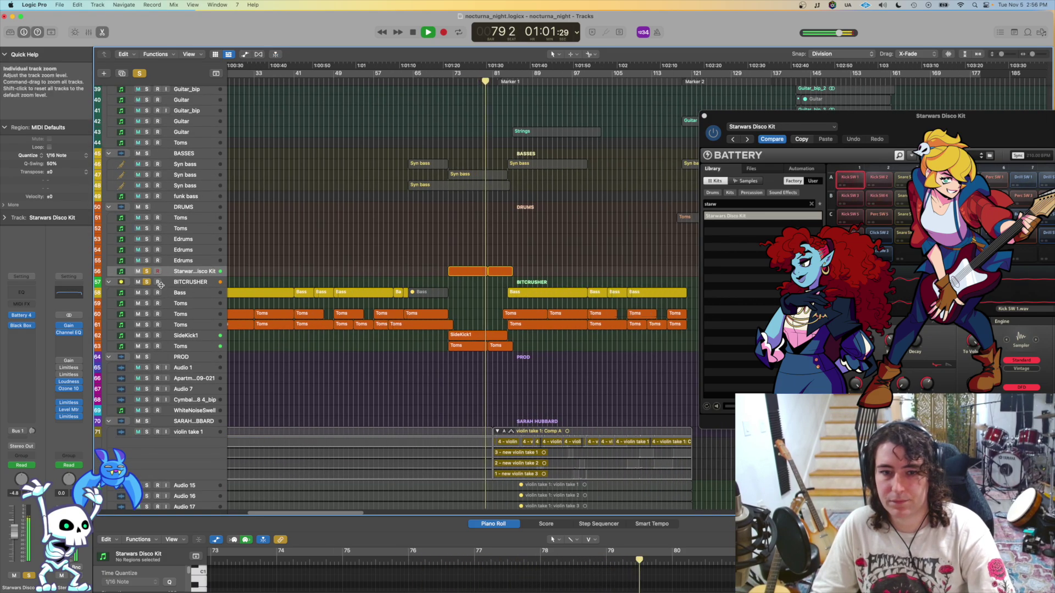
Step: Unsolo the Starwars Disco Kit and the BITCRUSHER stack, listen briefly to the full mix and stop playback
left_click(147, 282)
scroll(483, 296, "up", 5)
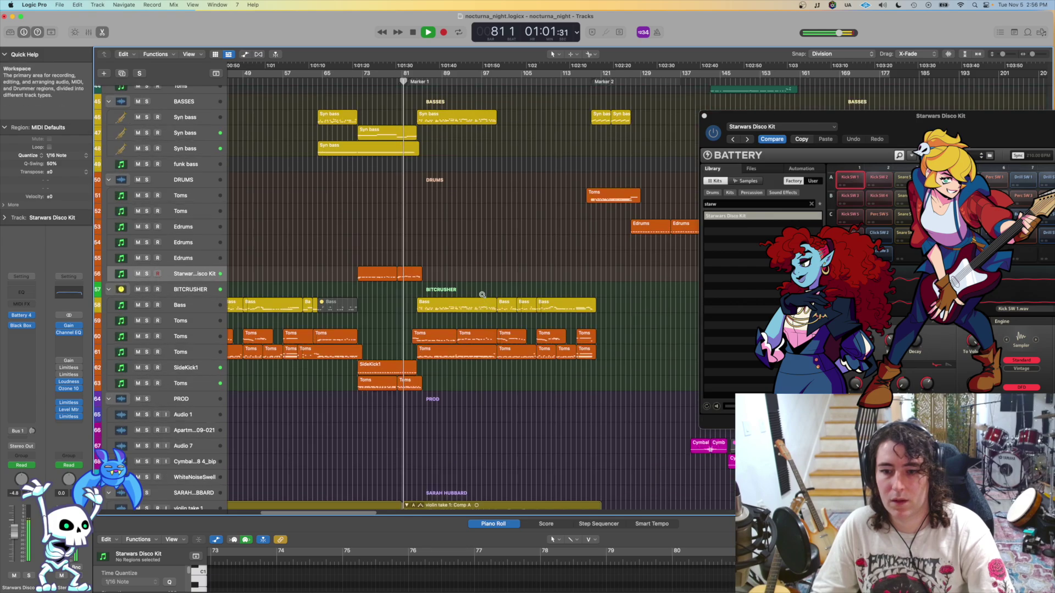
scroll(483, 297, "down", 5)
key("space")
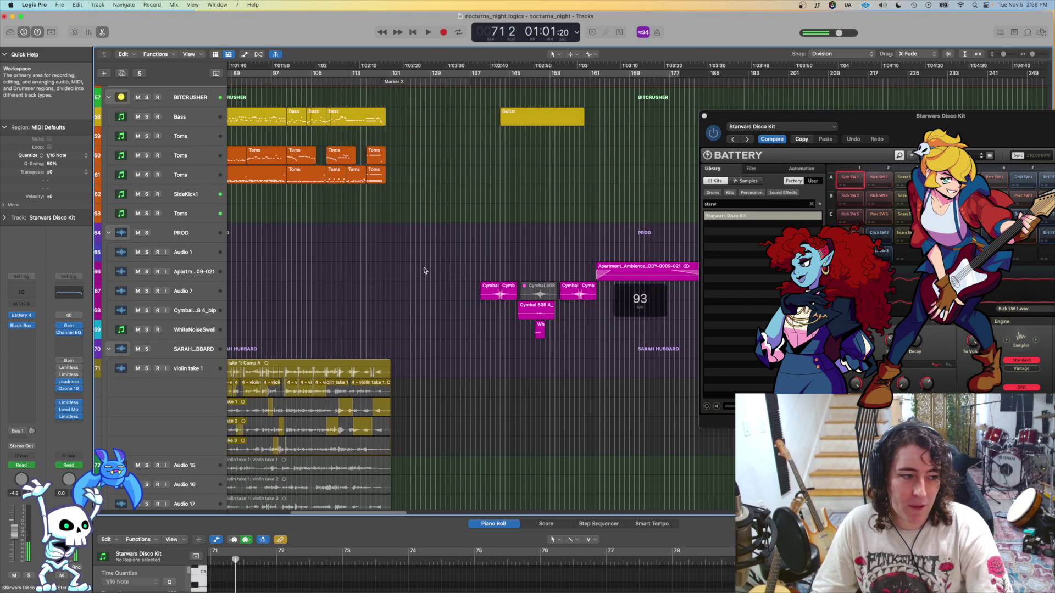
Step: Close the Battery window and play the full mix from bar 81, just before Marker 1
scroll(418, 272, "left", 5)
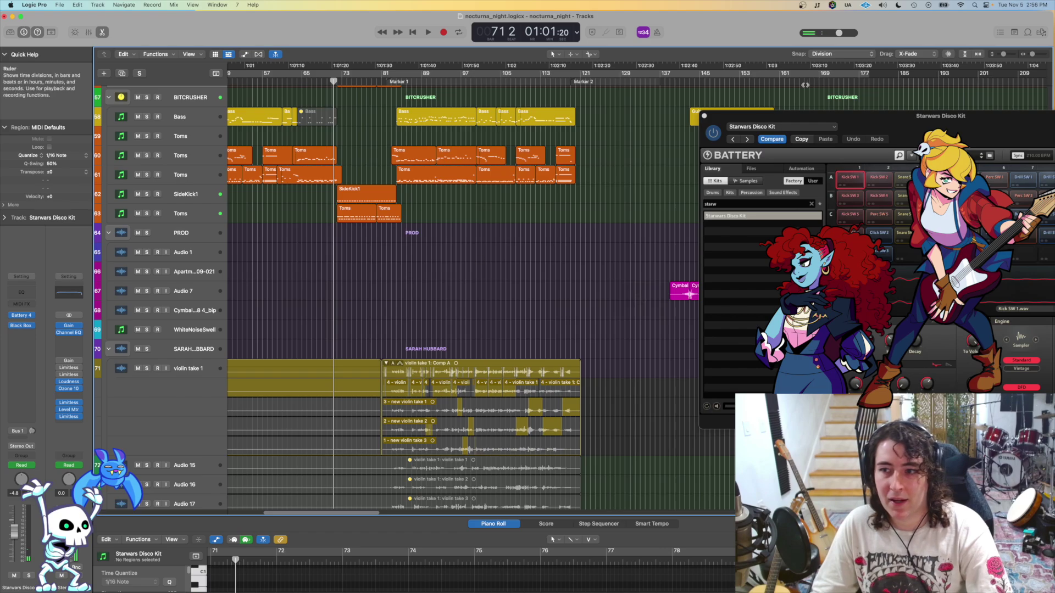
left_click(703, 117)
scroll(486, 195, "right", 2)
scroll(486, 197, "right", 1)
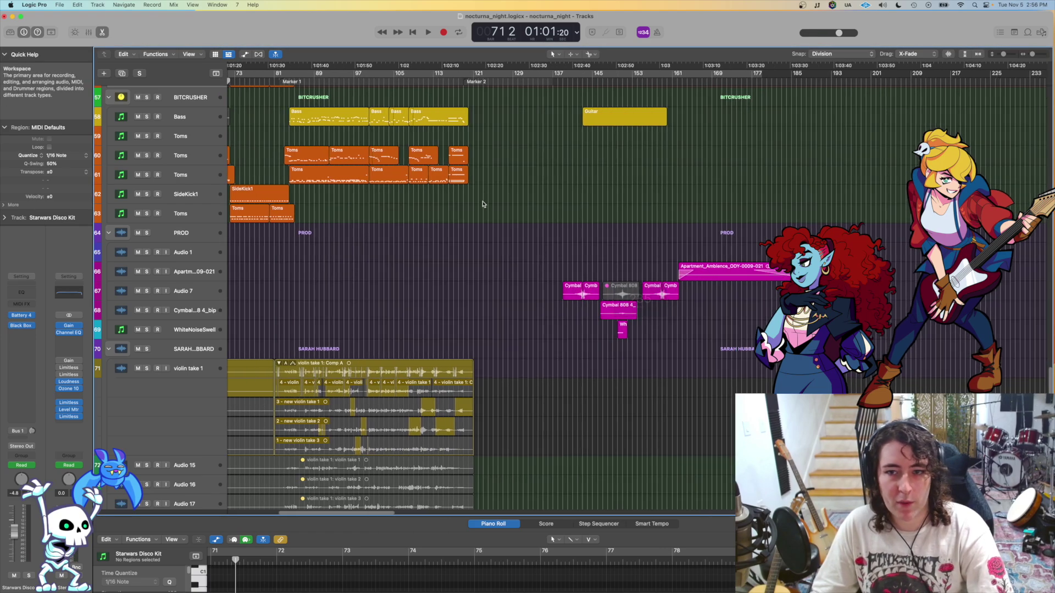
left_click(282, 81)
key("space")
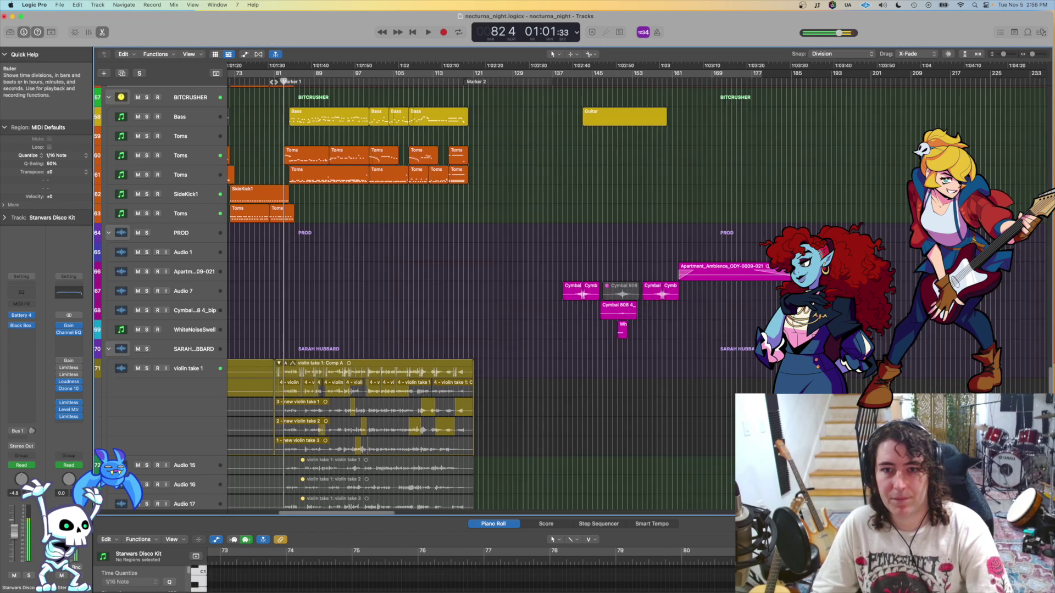
left_click(276, 81)
Step: Listen to the violin take 1 comp in the full mix past Marker 2, stop playback and examine its take segments
scroll(307, 183, "down", 5)
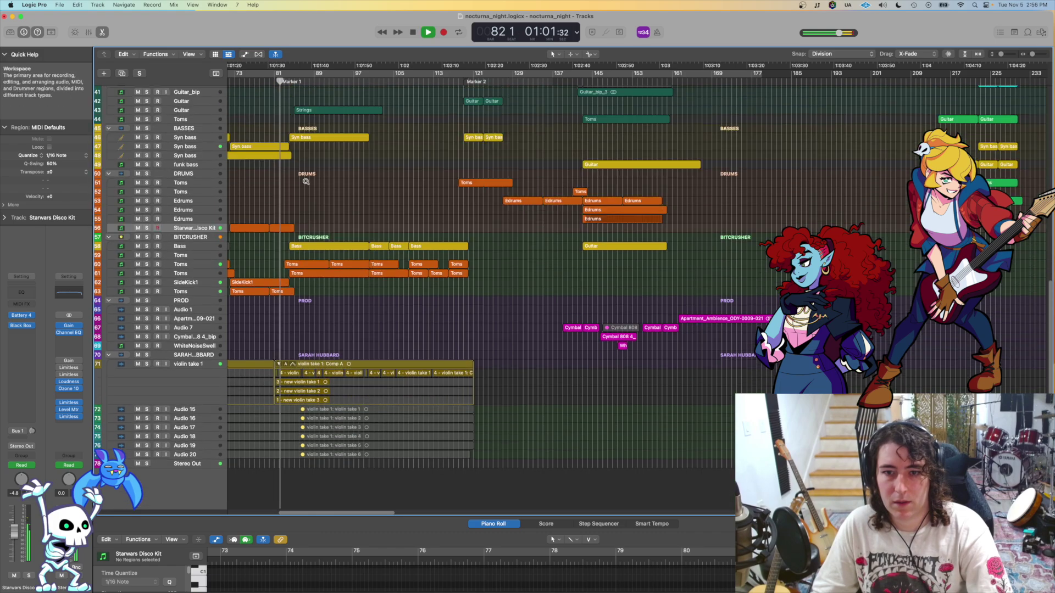
scroll(402, 191, "up", 5)
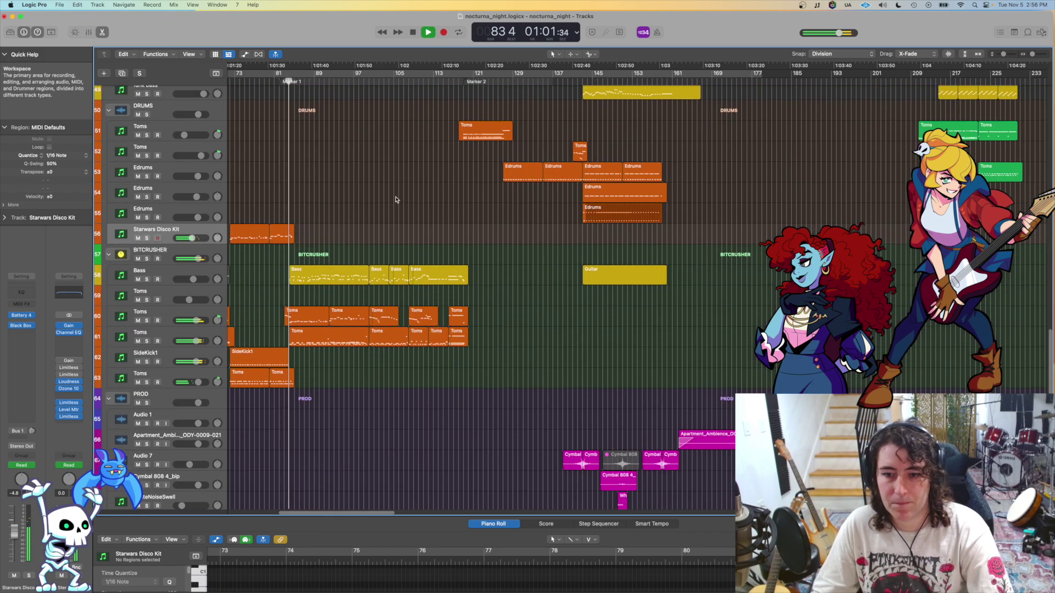
scroll(504, 195, "up", 4)
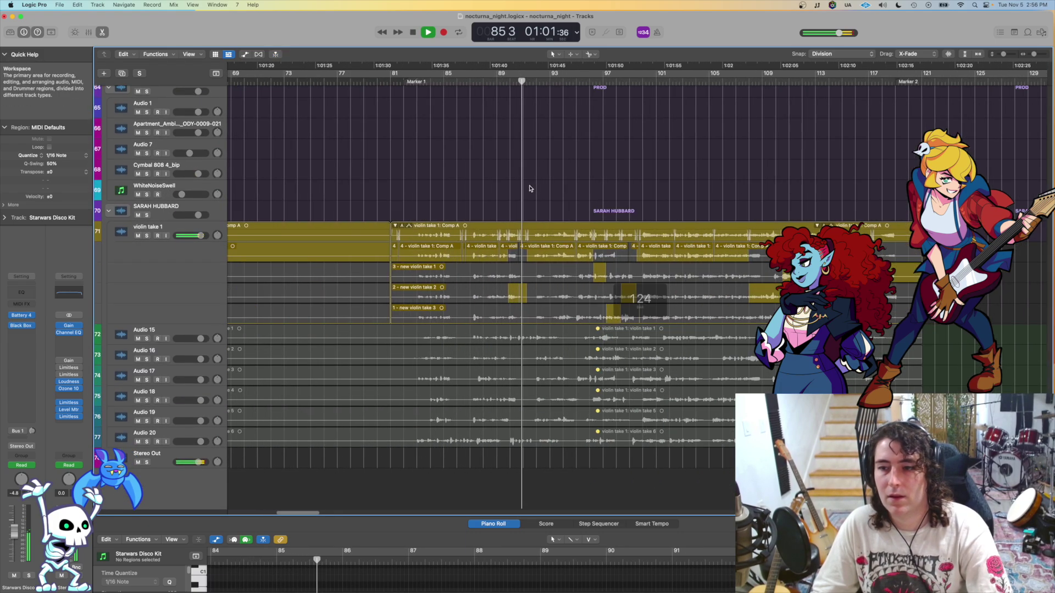
scroll(669, 178, "down", 5)
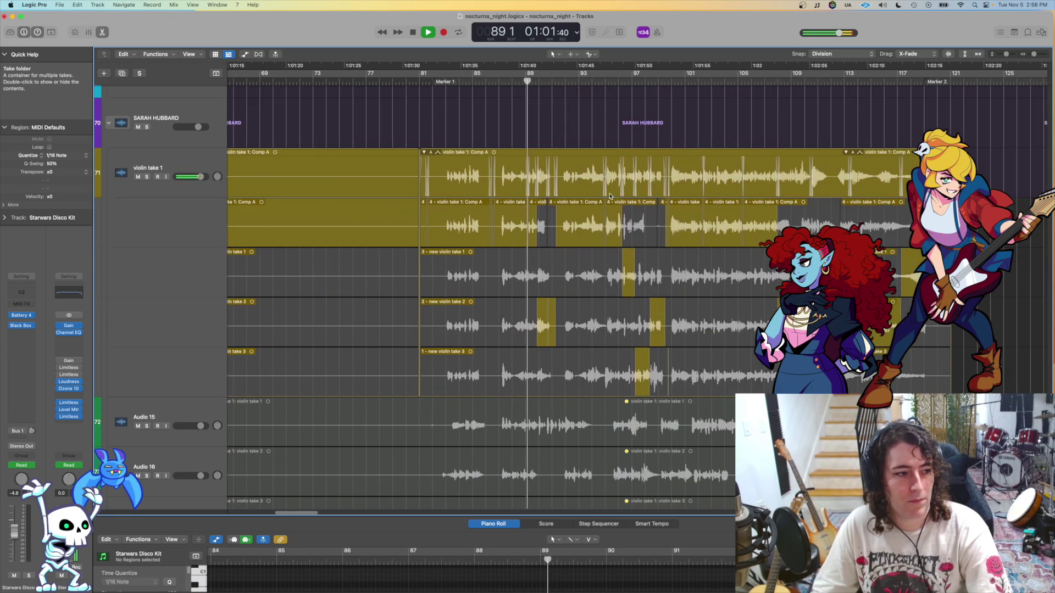
scroll(609, 196, "right", 5)
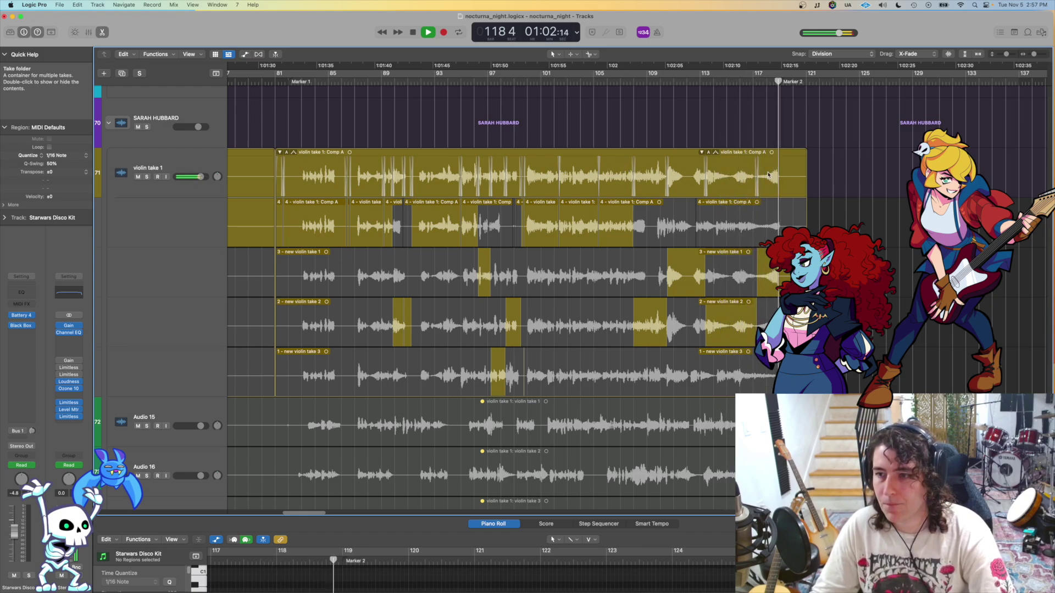
key("space")
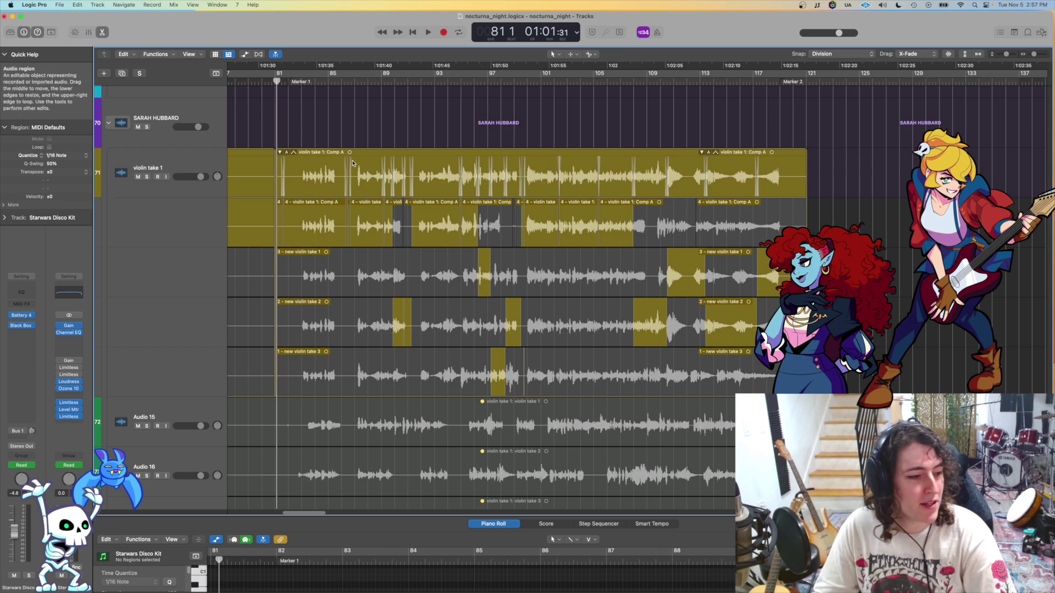
scroll(540, 167, "up", 5)
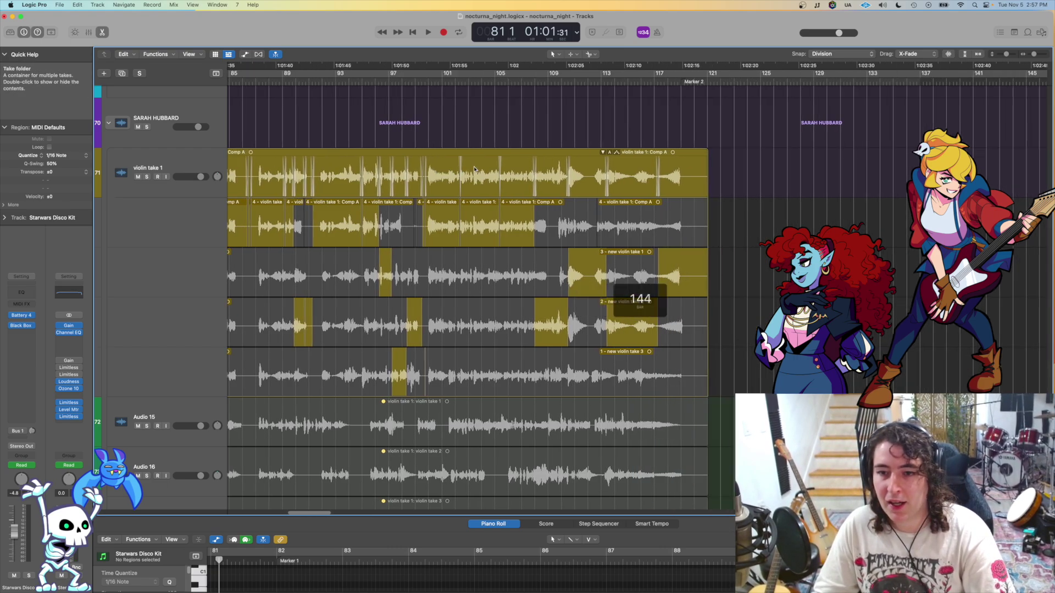
scroll(472, 176, "down", 4)
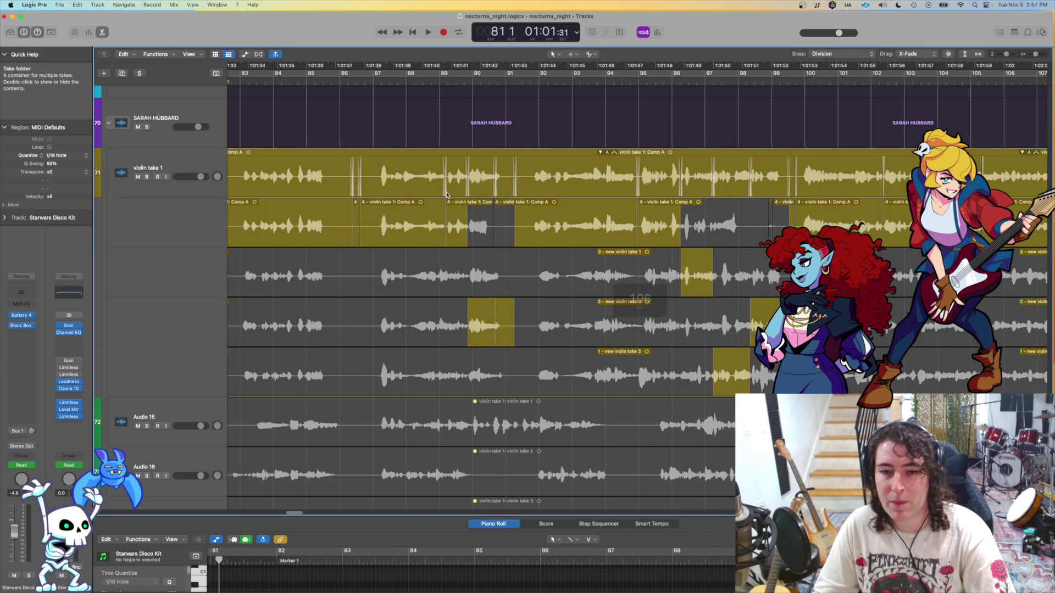
scroll(444, 190, "up", 2)
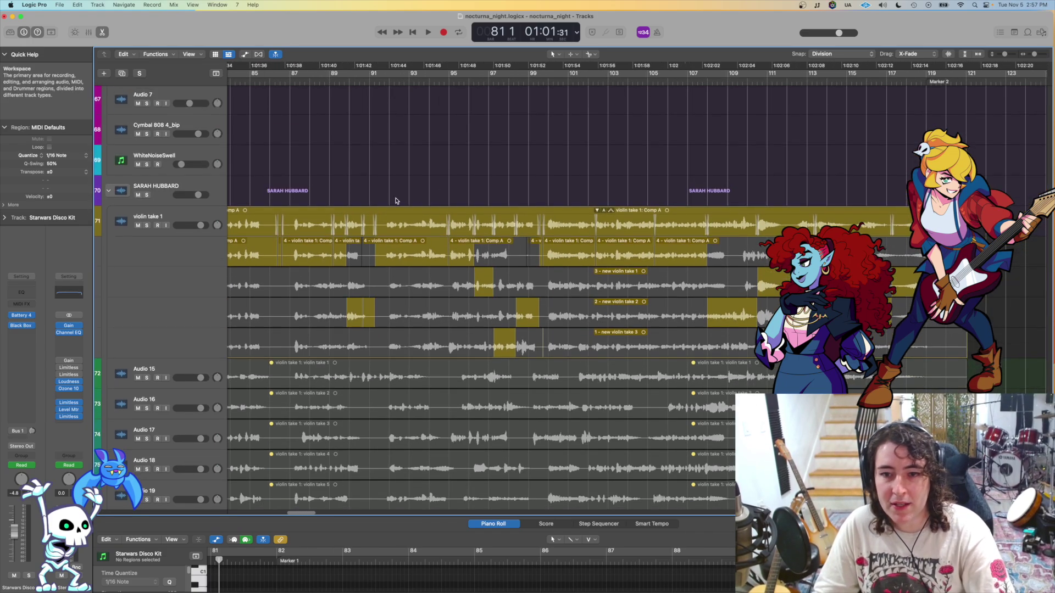
scroll(480, 195, "up", 3)
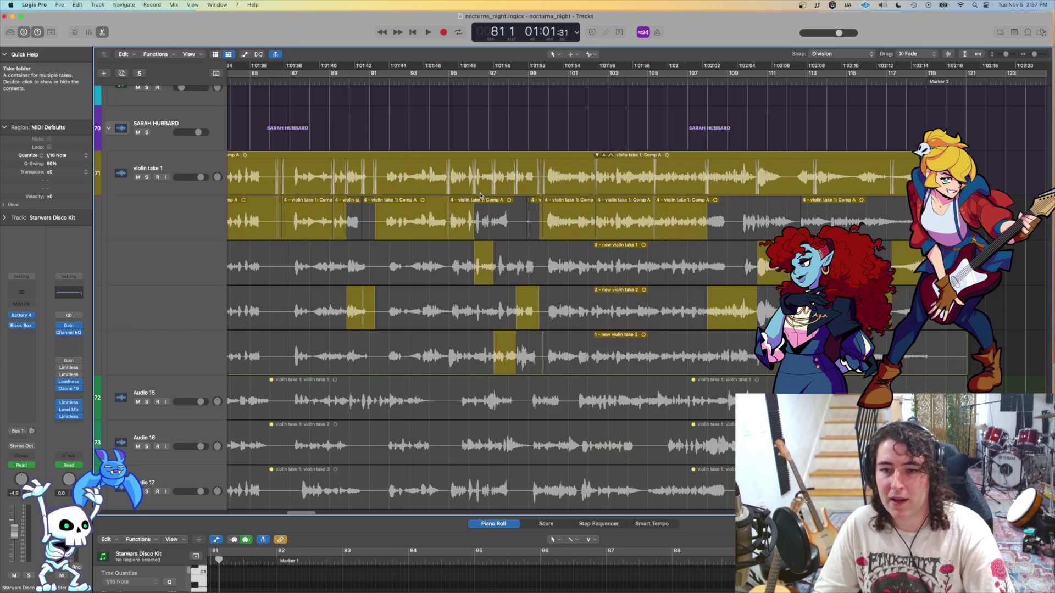
scroll(480, 195, "up", 4)
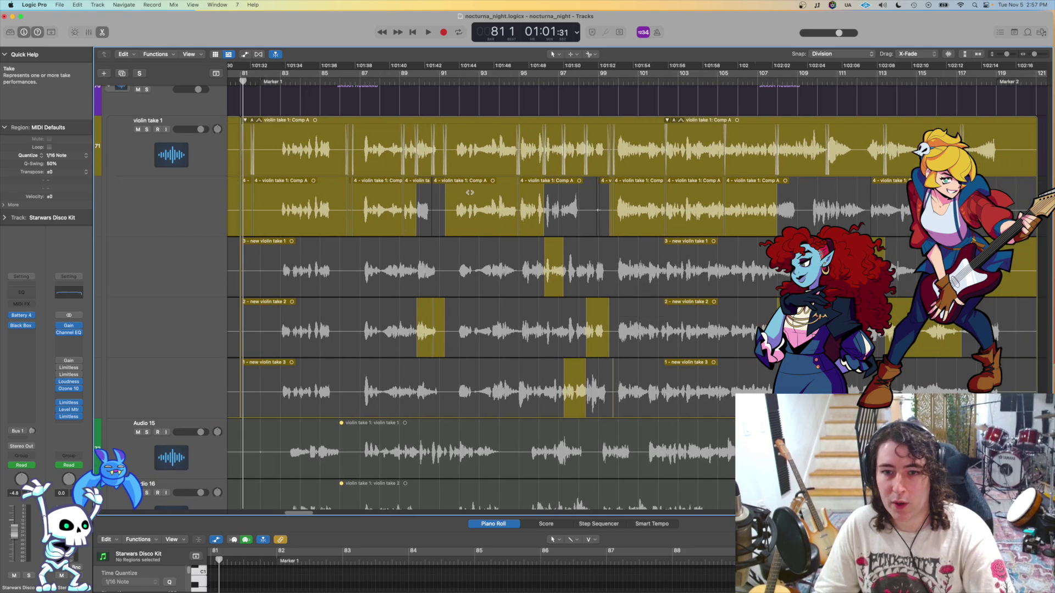
scroll(470, 193, "down", 2)
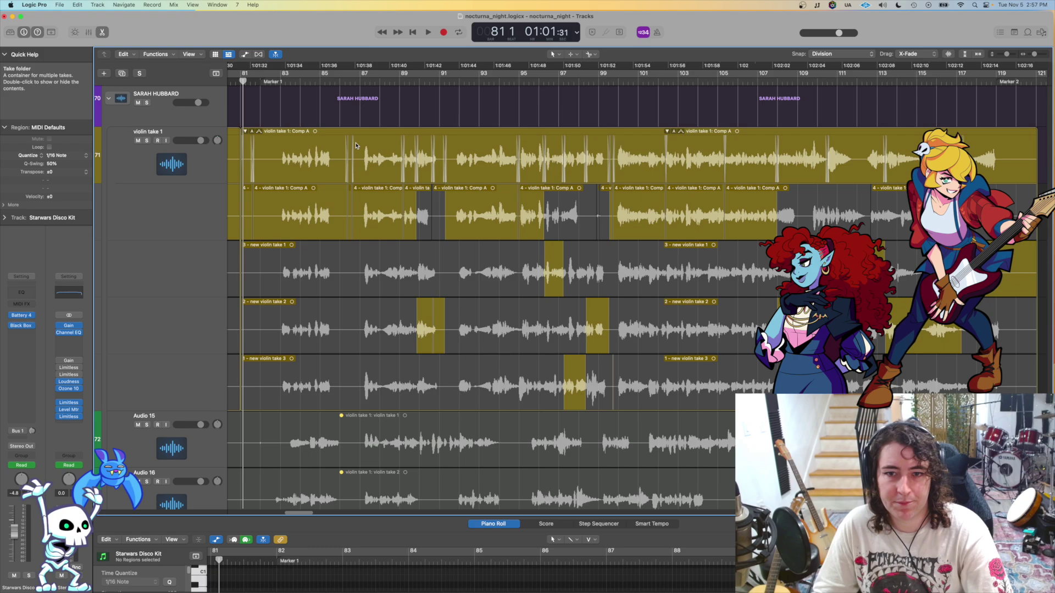
Step: Switch to Acrobat, bring up the Glass Cages - RotN 11.21.22 score and enlarge its window
key("super+Tab")
key("super+Tab")
key("super+Tab")
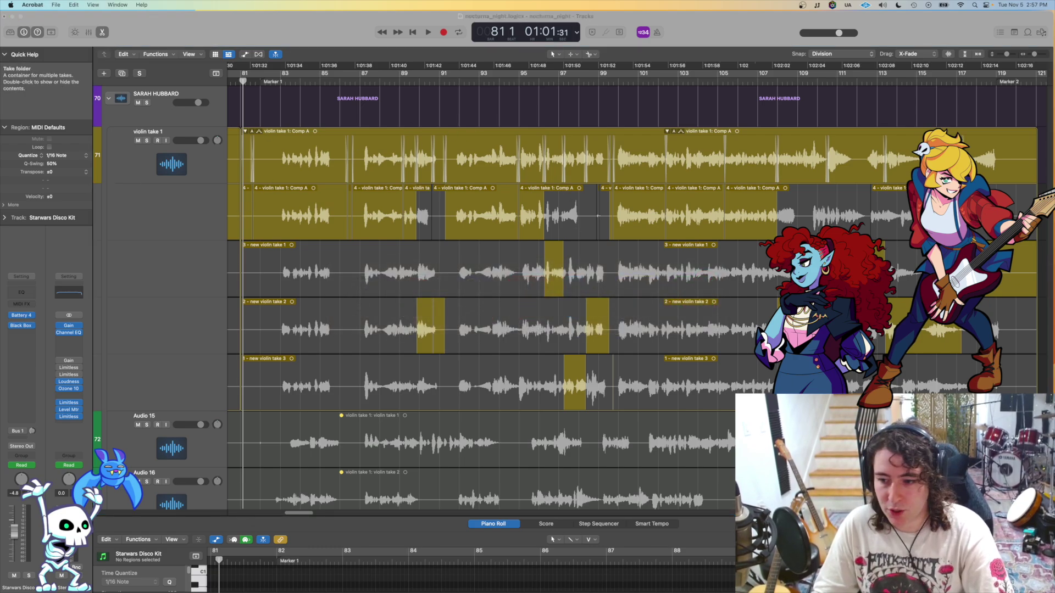
left_click(714, 576)
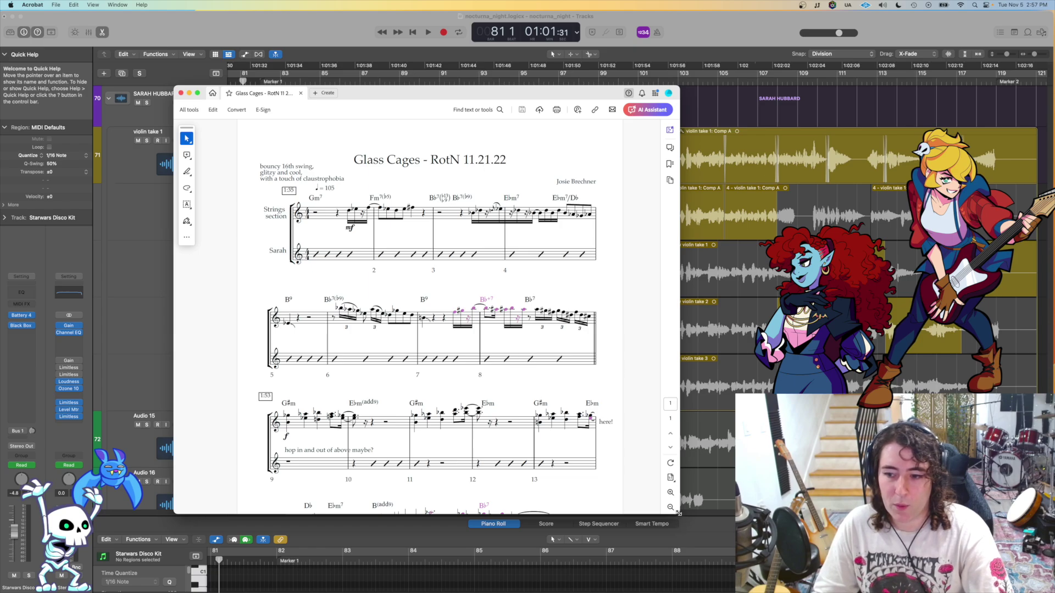
left_click_drag(679, 512, 784, 573)
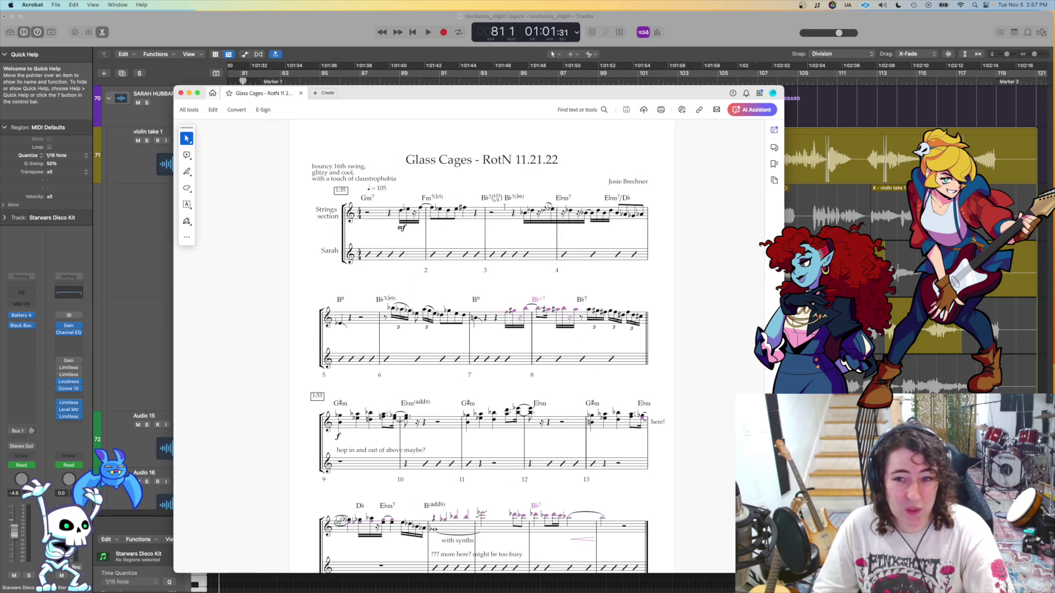
Step: Read through the score's strings section and solo violin parts, including the opening swing marking and chord symbols
scroll(405, 274, "down", 3)
scroll(409, 278, "up", 3)
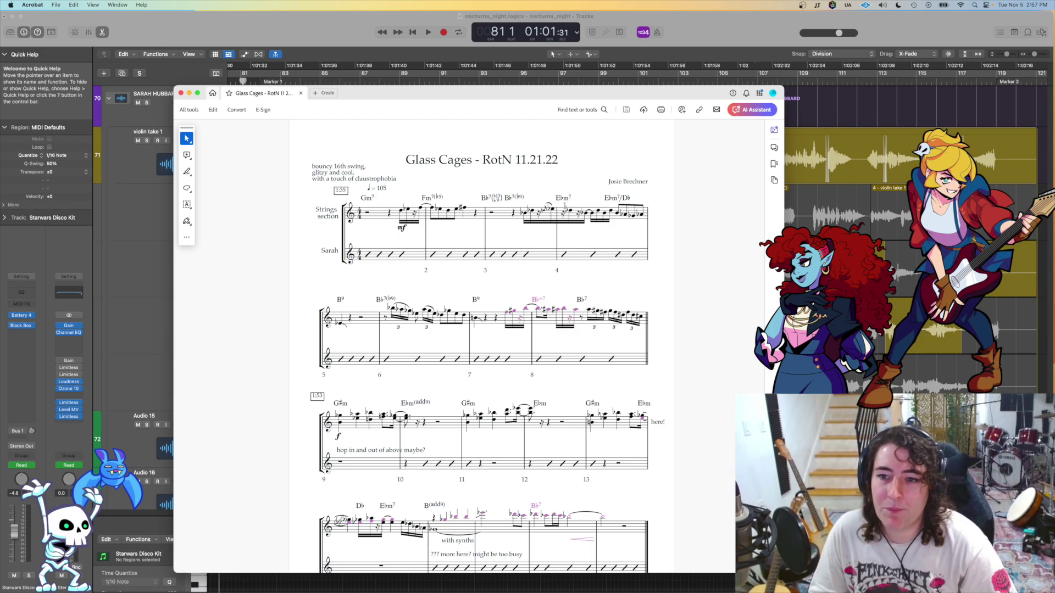
scroll(410, 206, "down", 2)
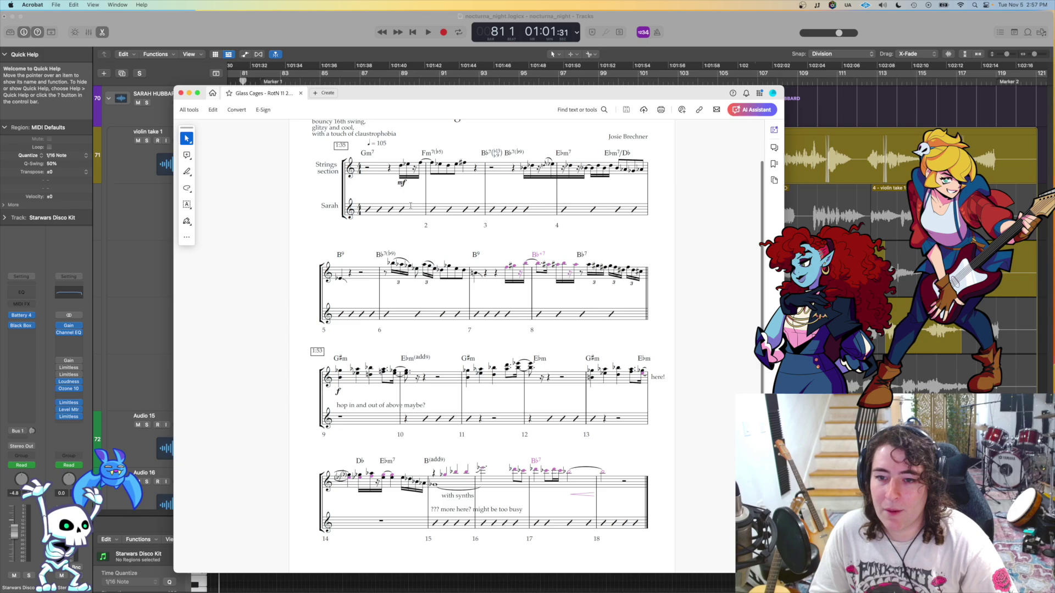
scroll(421, 217, "up", 2)
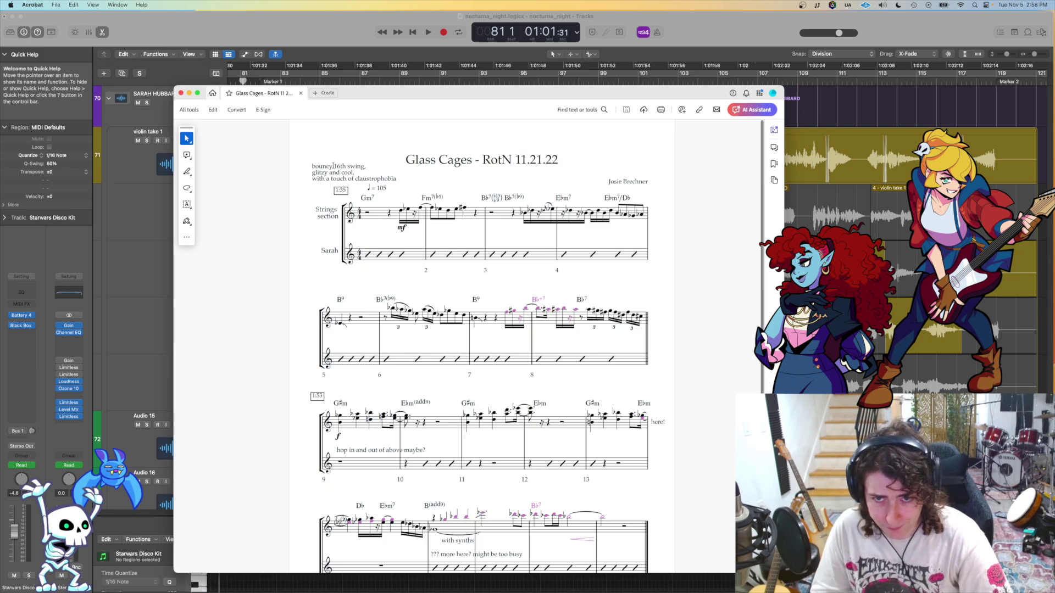
left_click_drag(334, 165, 674, 218)
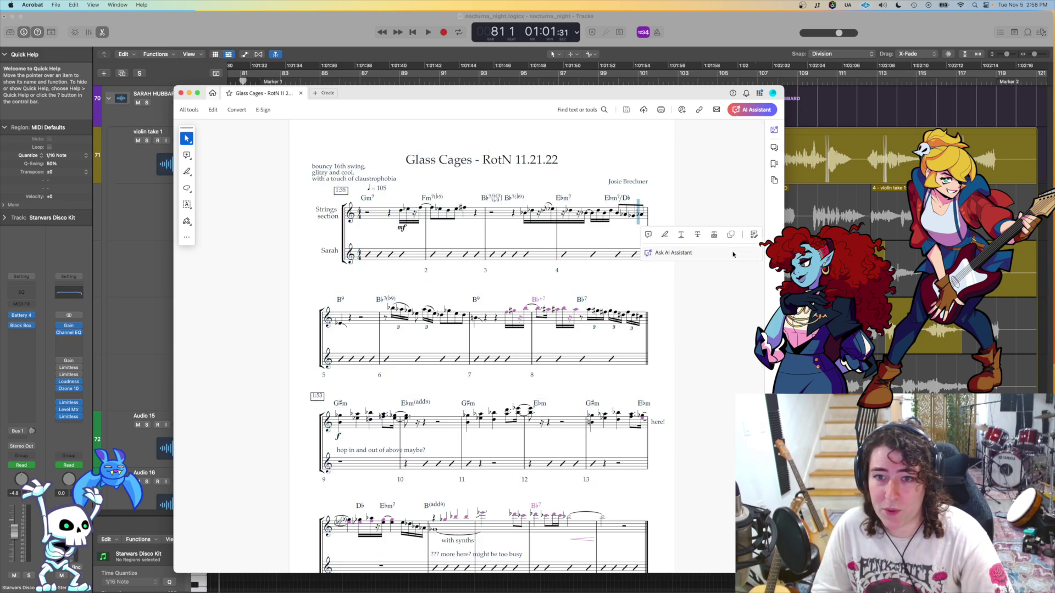
key("super+a")
left_click(719, 214)
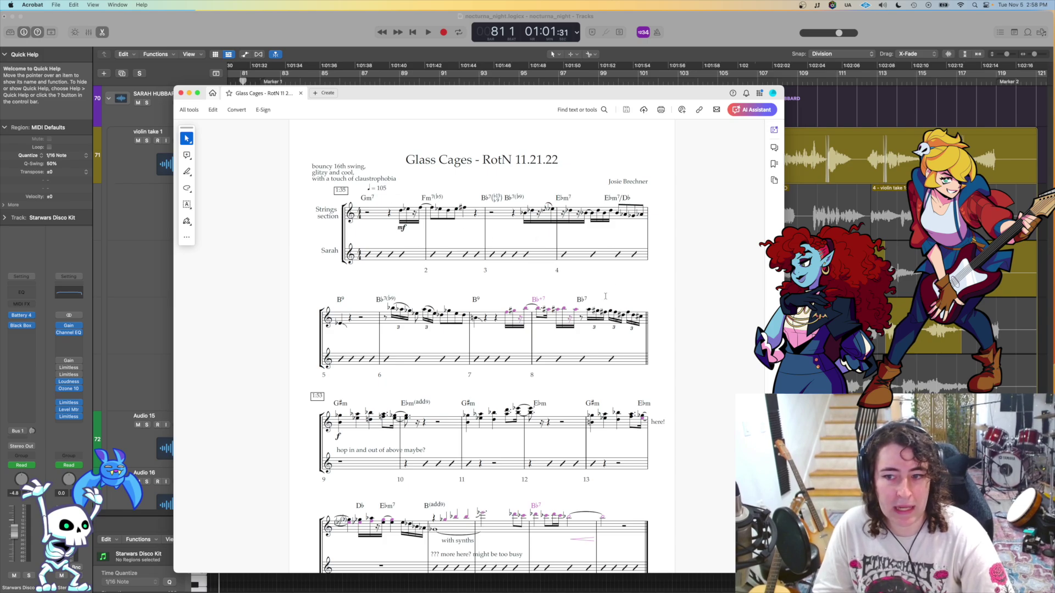
Step: Move the score window up and examine the whole page down to bar 18, including the strings line in bar 13
left_click_drag(638, 83, 597, 15)
scroll(458, 234, "down", 2)
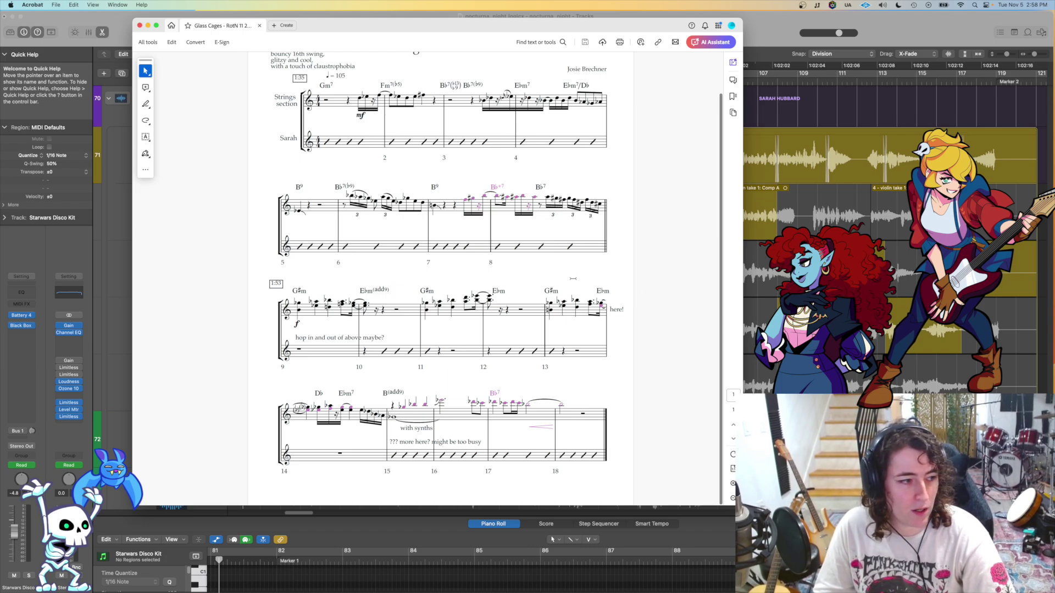
left_click_drag(573, 279, 564, 293)
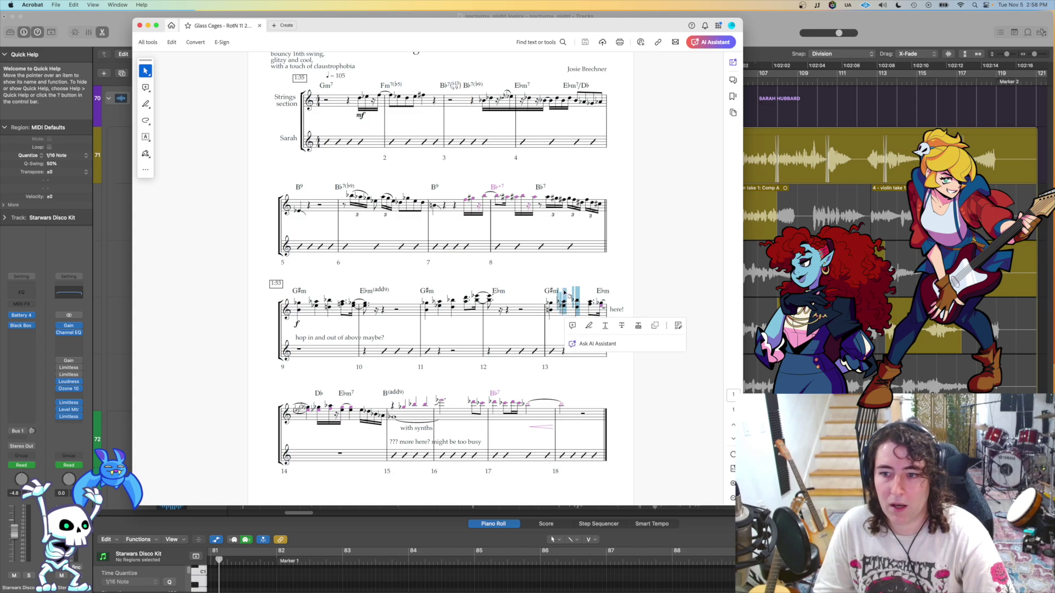
left_click(627, 306)
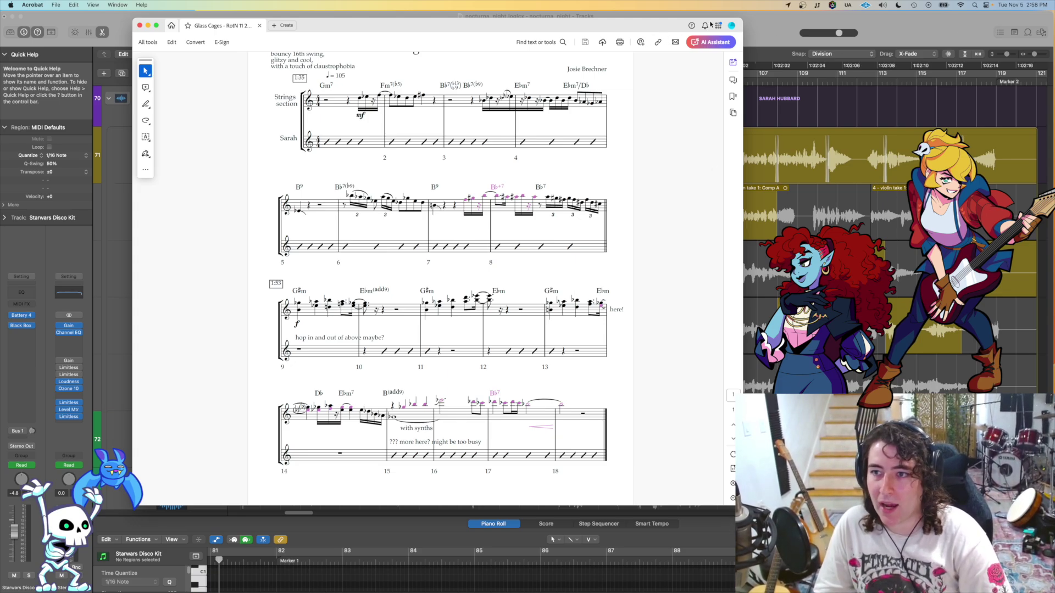
Step: Move the score window aside and, back in Logic Pro, solo the violin take 1 track and the STRINGS stack
left_click_drag(710, 23, 1048, 115)
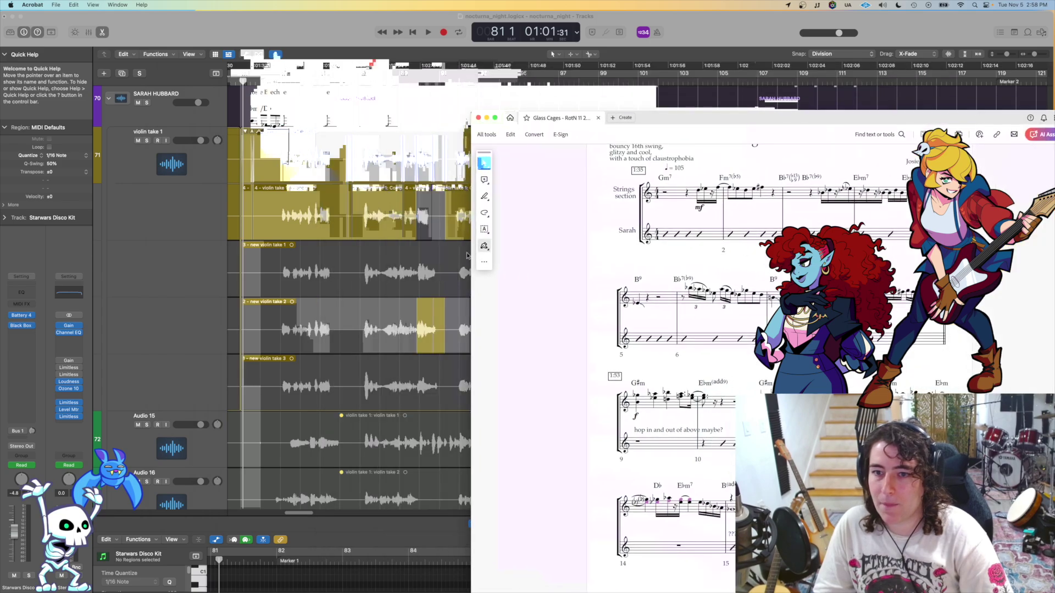
left_click(147, 141)
scroll(358, 167, "up", 5)
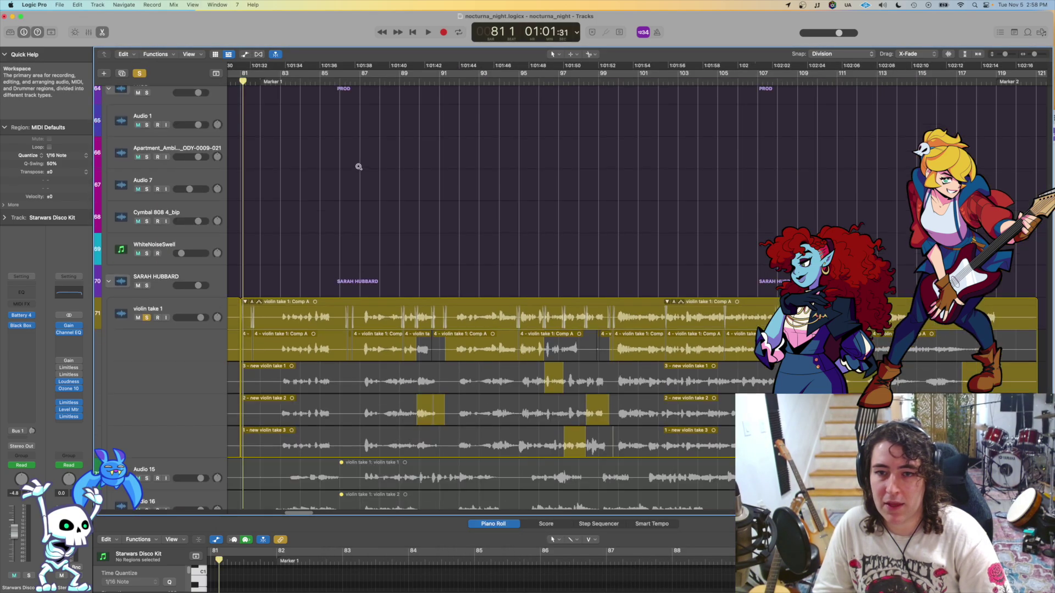
scroll(358, 166, "up", 20)
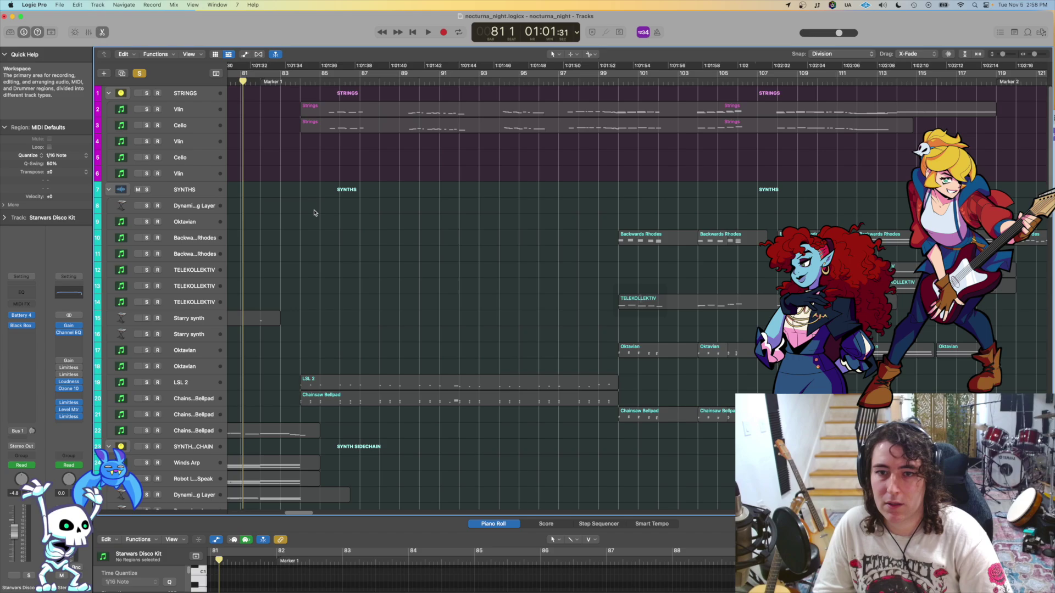
scroll(313, 200, "up", 3)
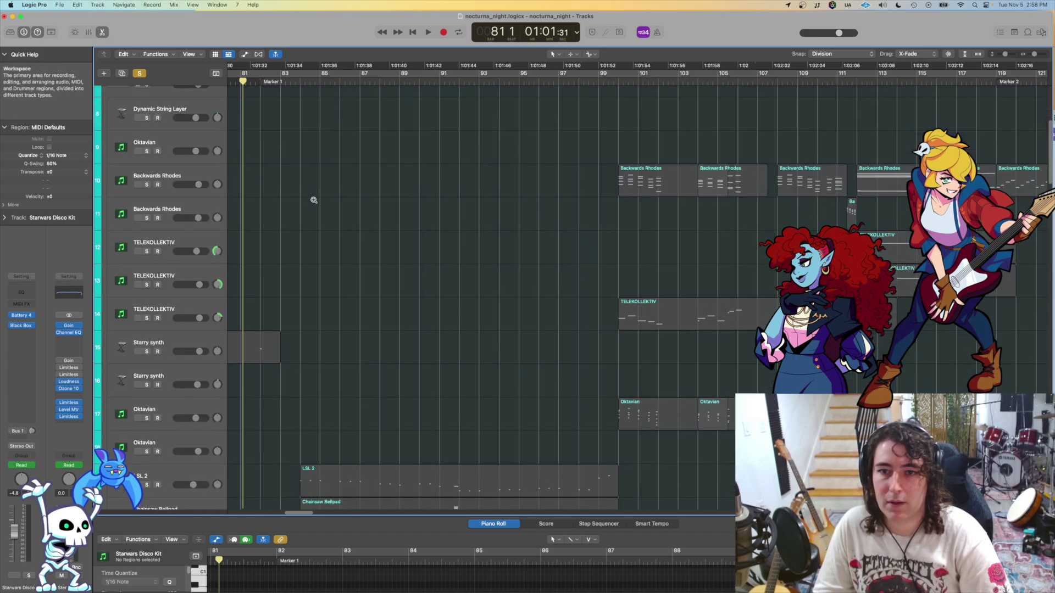
scroll(314, 200, "down", 3)
Step: Place the score window beside the track list, play the soloed strings from bar 81 beat 3 and bring the score forward to follow along
key("super+Tab")
left_click_drag(722, 125, 704, 140)
left_click(534, 137)
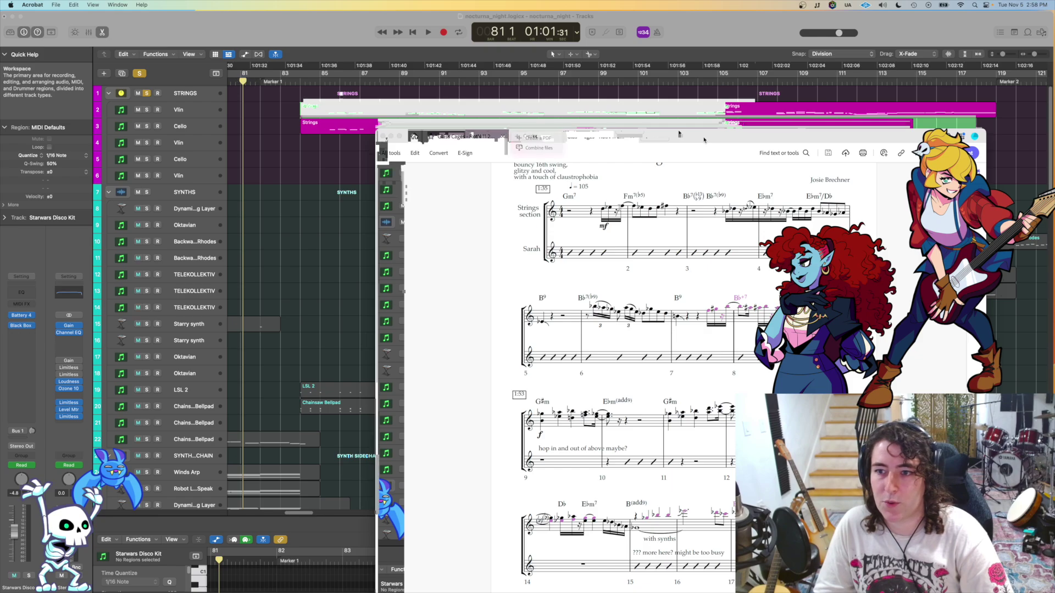
left_click(250, 85)
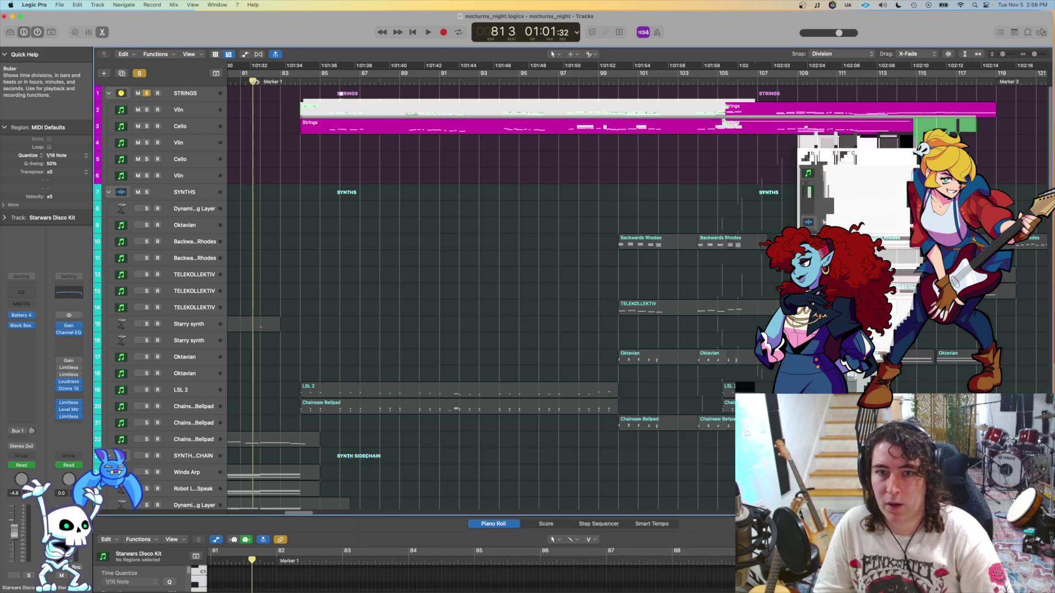
key("space")
key("super+Tab")
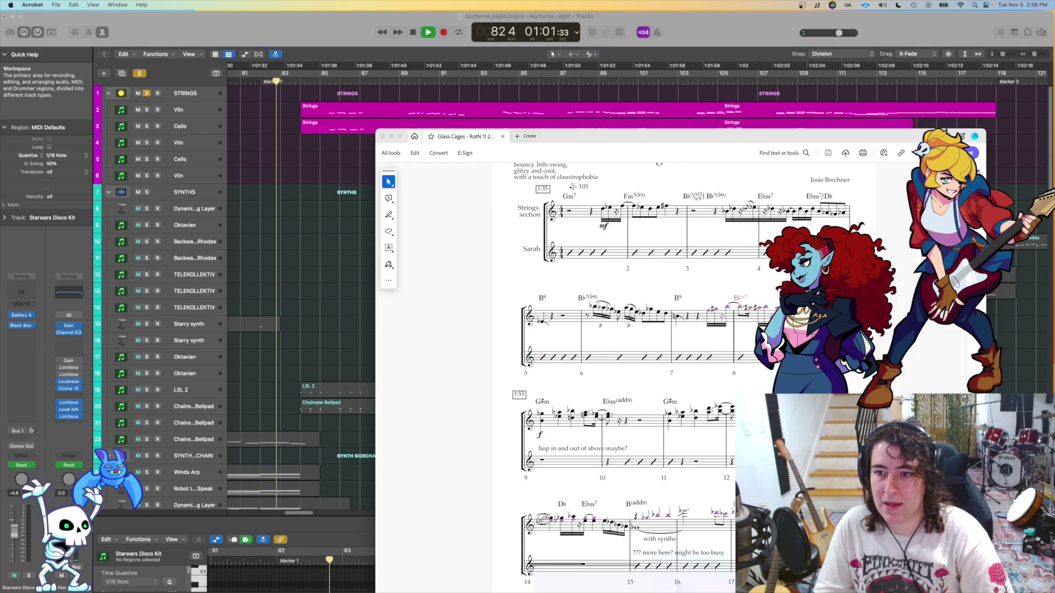
Step: Move the score window up so all bars to 18 are in view, and stop playback back in Logic Pro
left_click_drag(637, 136, 484, 96)
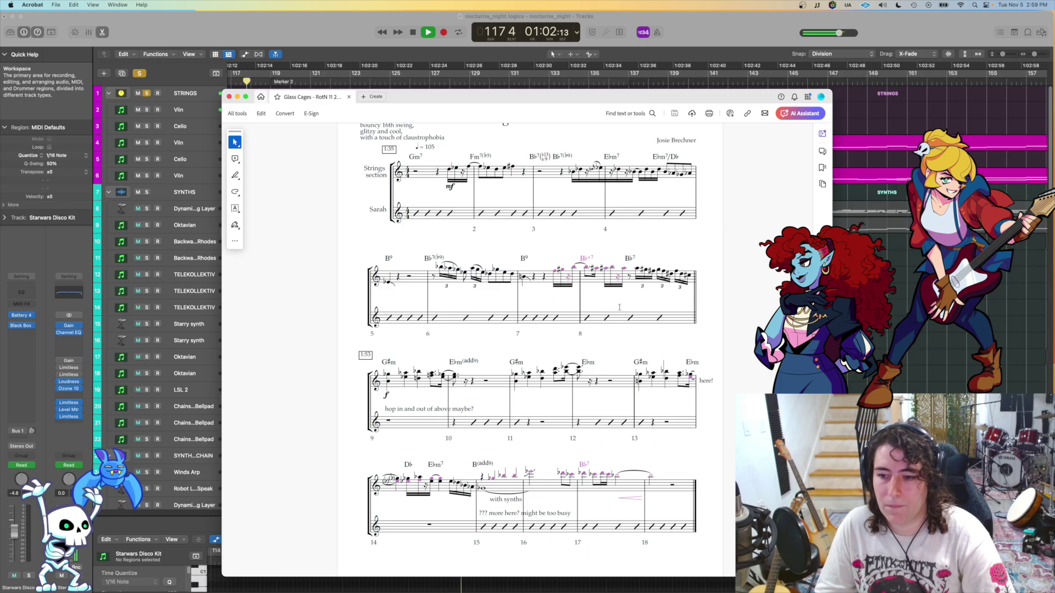
left_click(895, 296)
key("space")
Step: Look down past the synths, guitars and drums and examine the comped sections of the three new takes in the violin take 1 folder
scroll(405, 292, "down", 4)
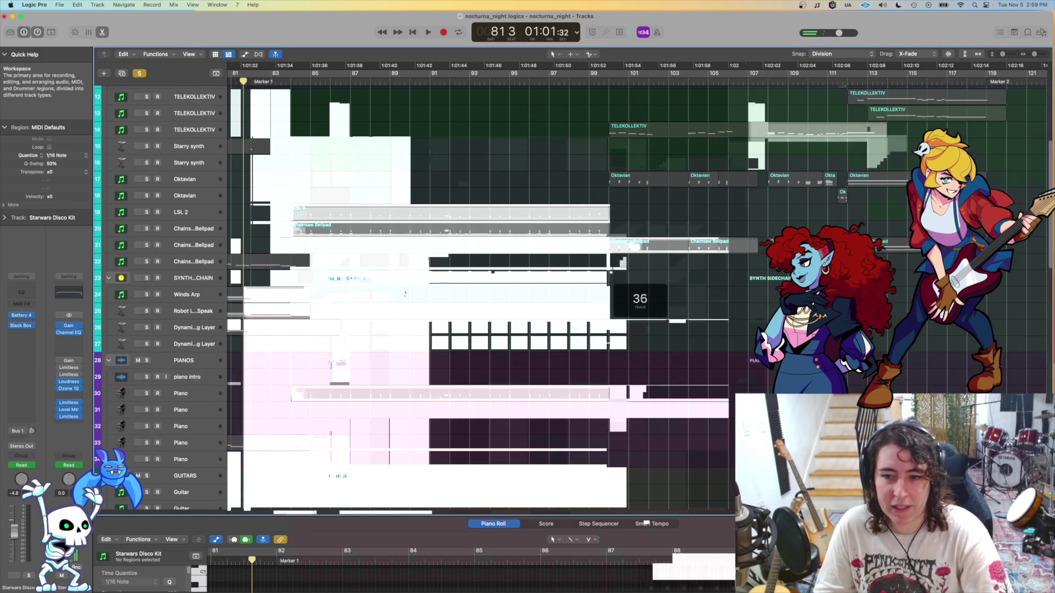
scroll(405, 293, "up", 6)
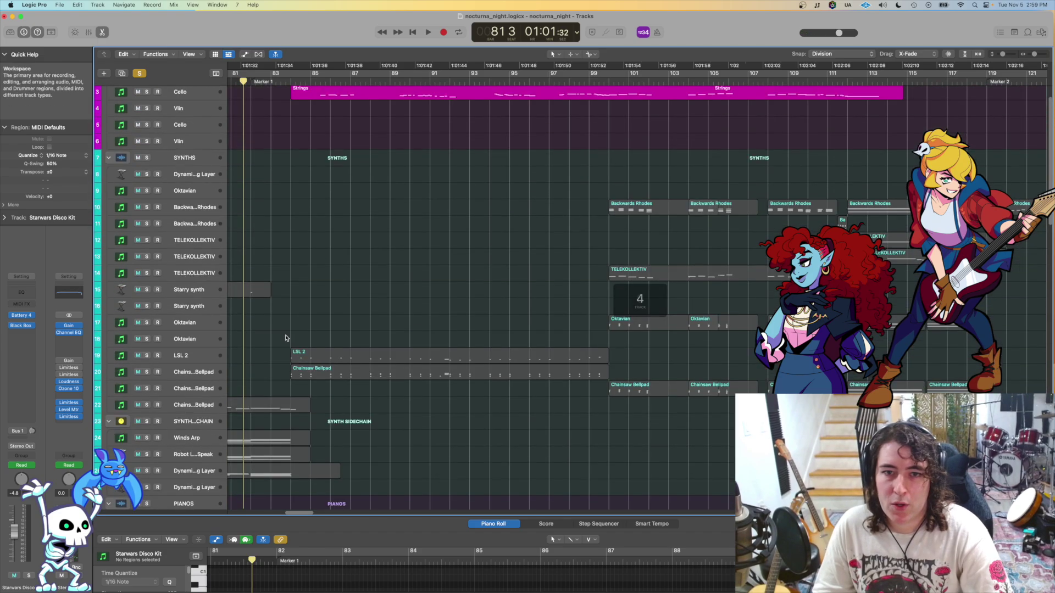
scroll(351, 324, "down", 15)
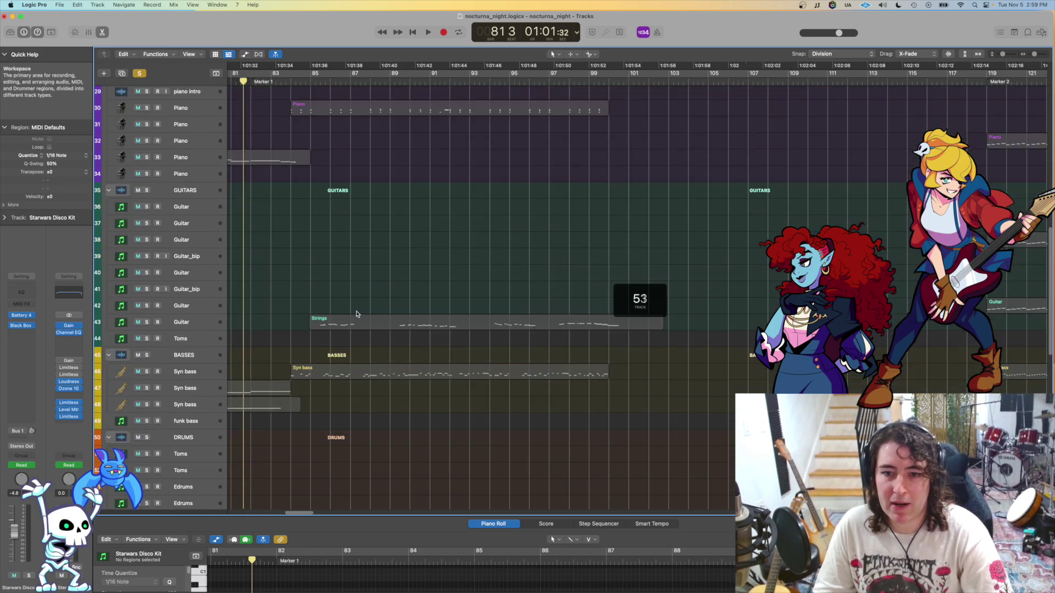
scroll(356, 314, "down", 10)
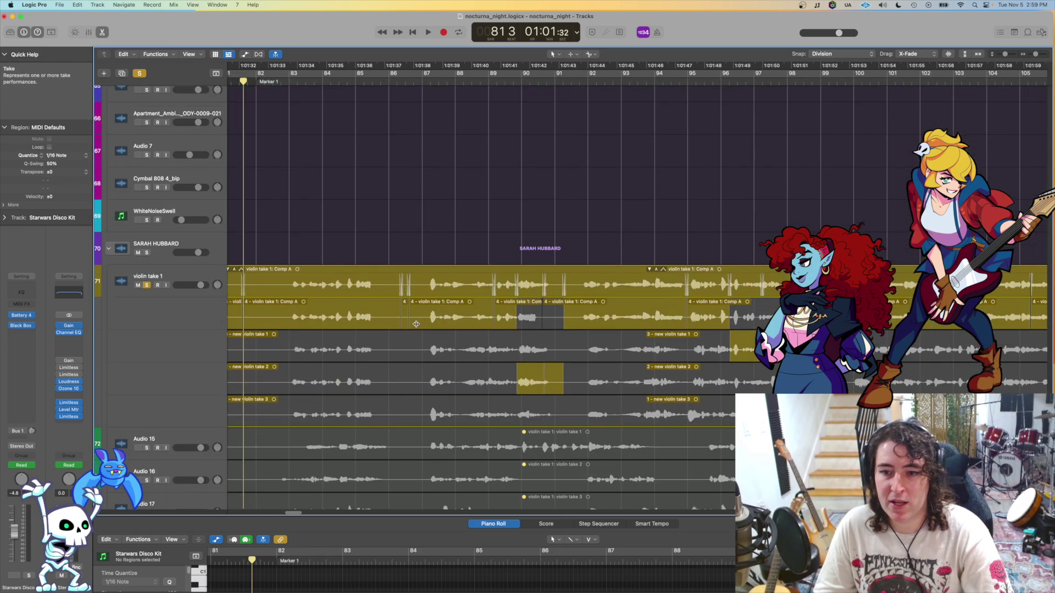
key("z")
key("super+Right")
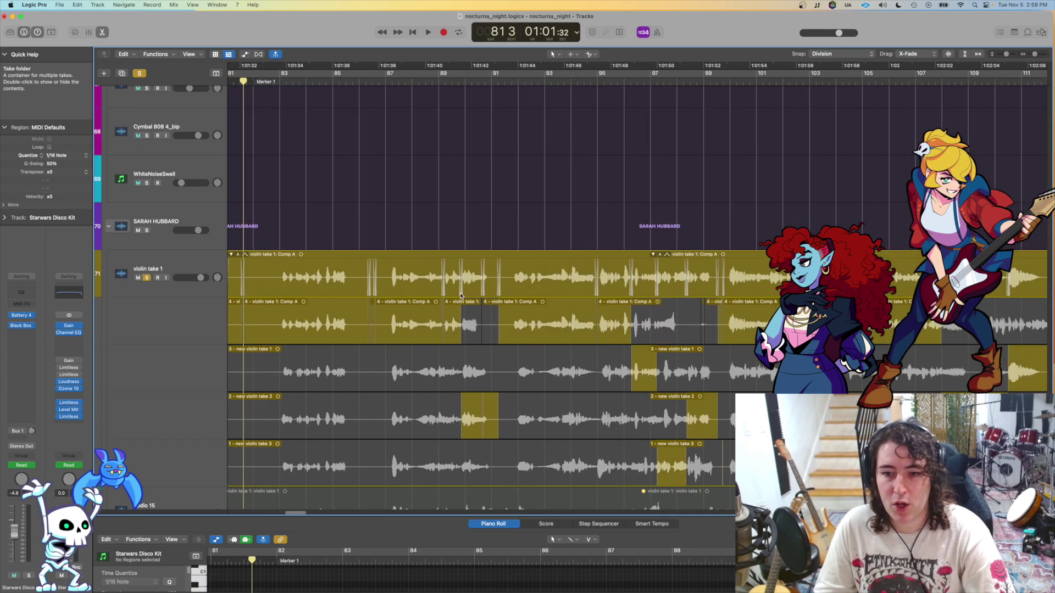
scroll(405, 284, "down", 5)
key("super+Left")
key("super+Left")
key("super+Left")
scroll(453, 286, "down", 3)
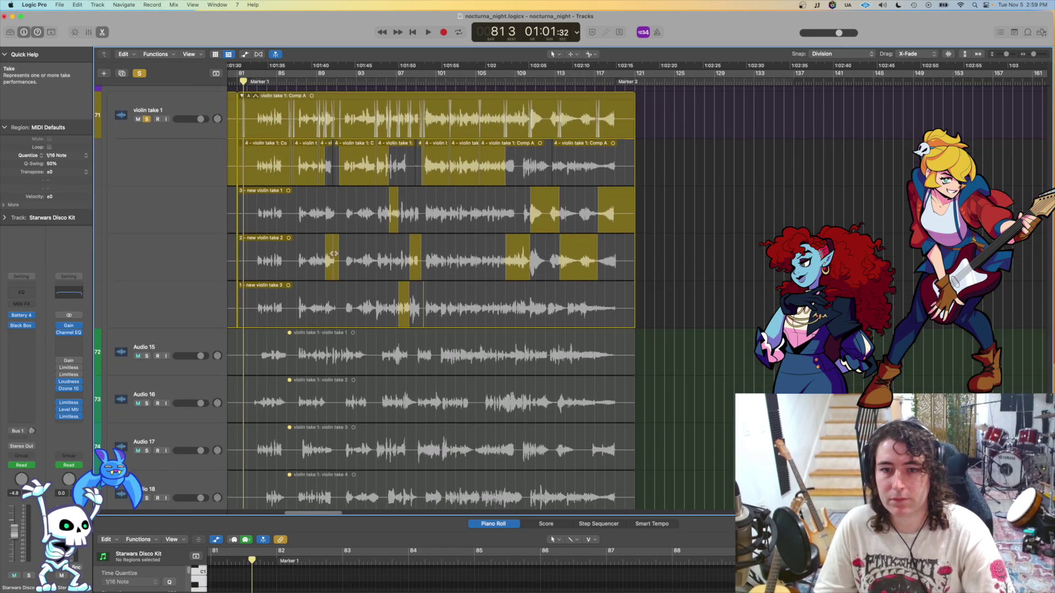
scroll(273, 214, "up", 3)
key("super+Right")
key("super+Right")
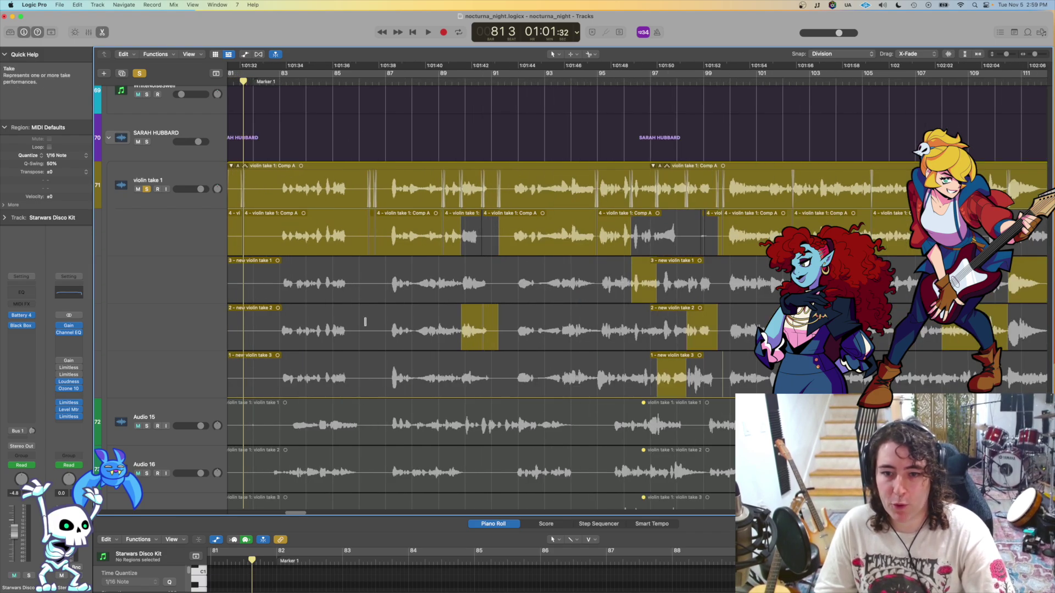
Step: Compare the violin take 1 comp with the alternate violin takes on Audio 15 to Audio 18 across bars 81 to 121
scroll(336, 253, "down", 1)
left_click(419, 130)
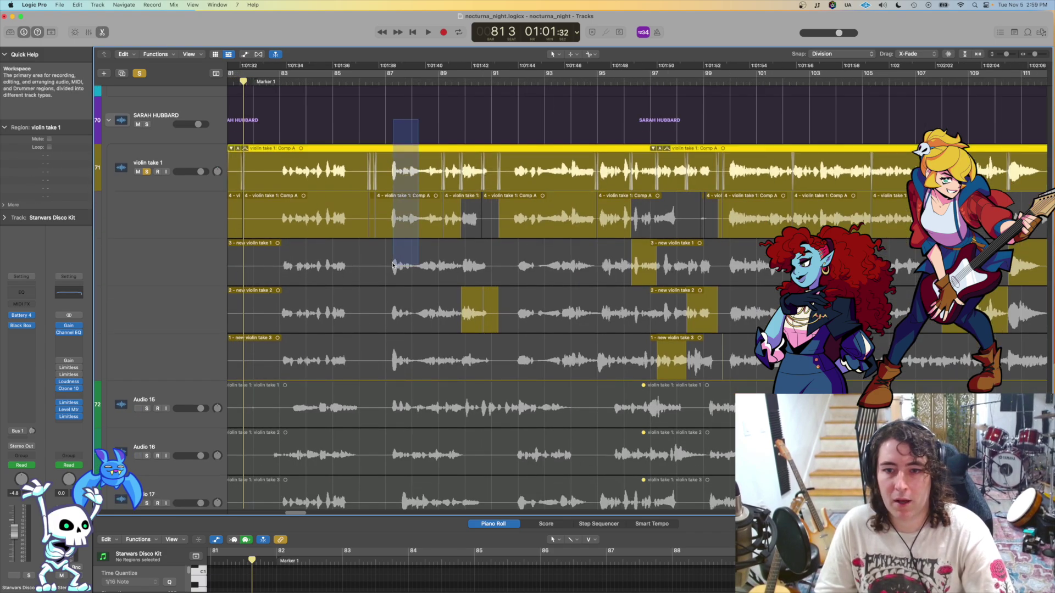
scroll(427, 262, "down", 3)
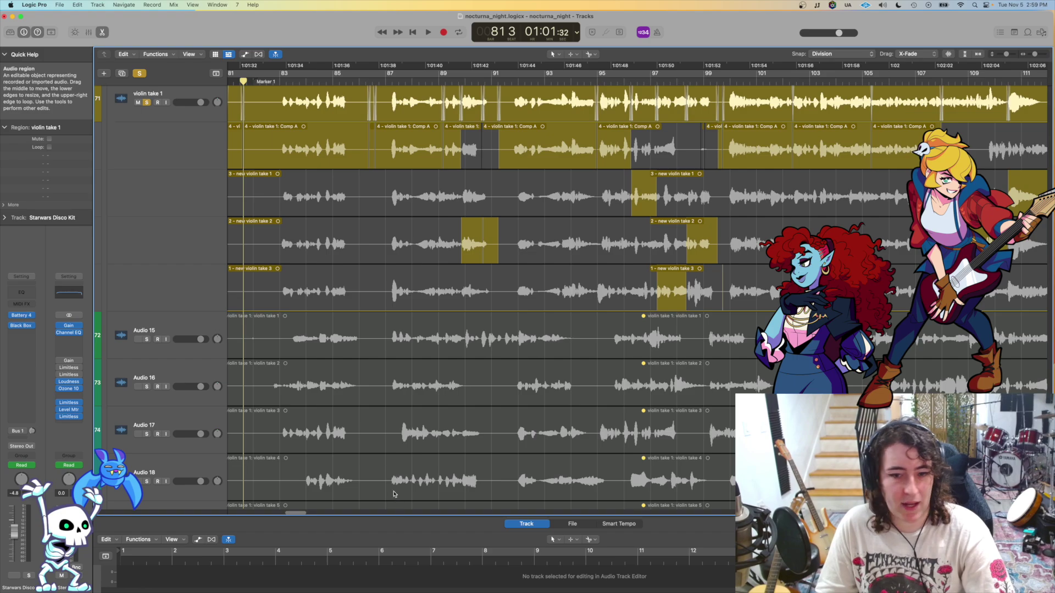
scroll(316, 257, "up", 2)
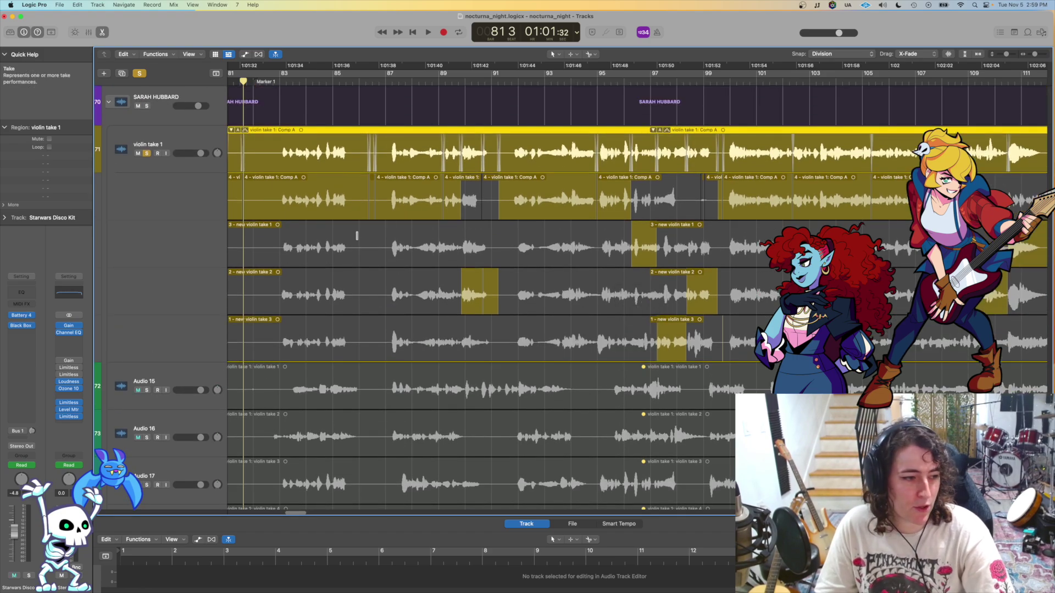
key("super+Left")
key("super+Left")
key("super+Left")
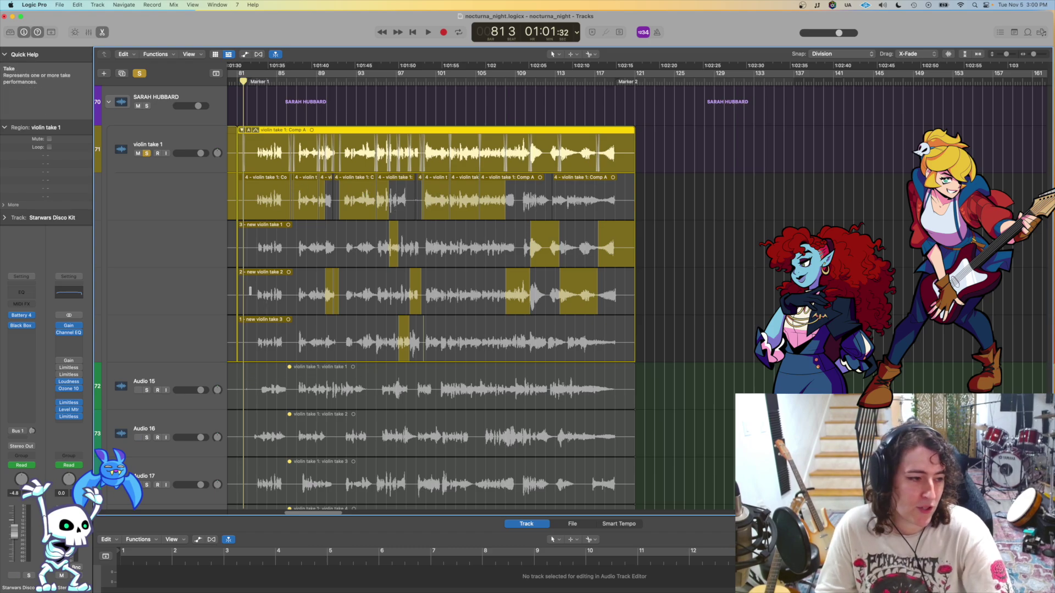
scroll(347, 355, "down", 2)
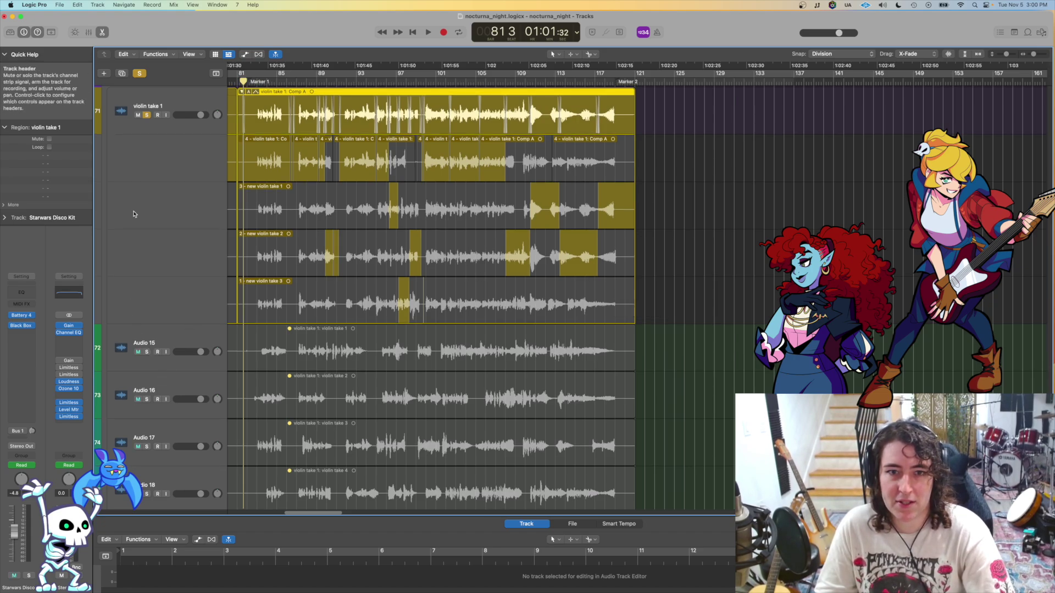
Step: Clear the solo on violin take 1, unmute the violin region on Audio 15 and mute the violin take 1 track
left_click(147, 115)
left_click(147, 352)
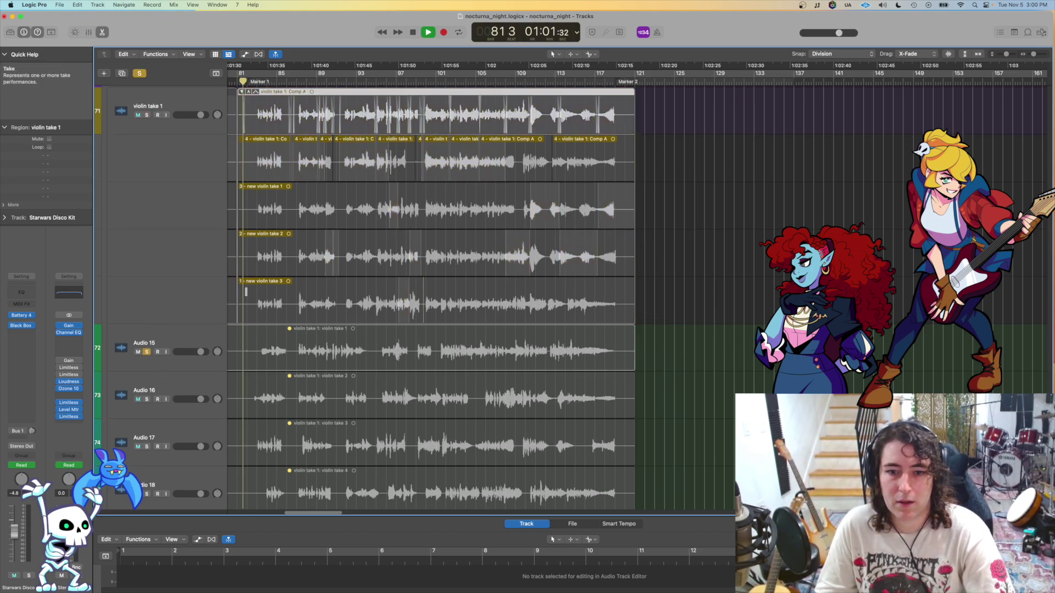
left_click(332, 341)
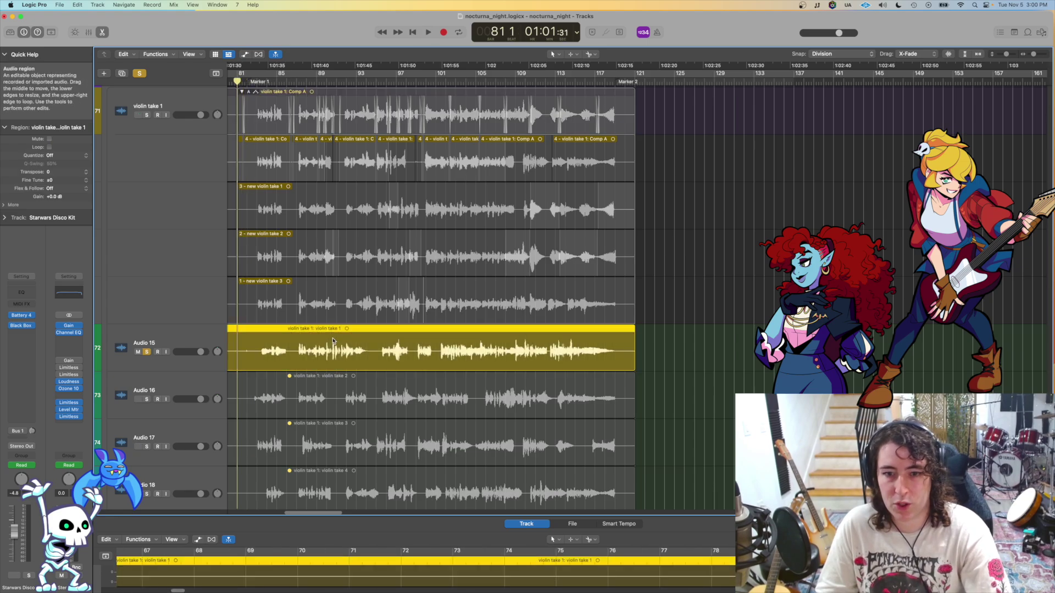
left_click(146, 352)
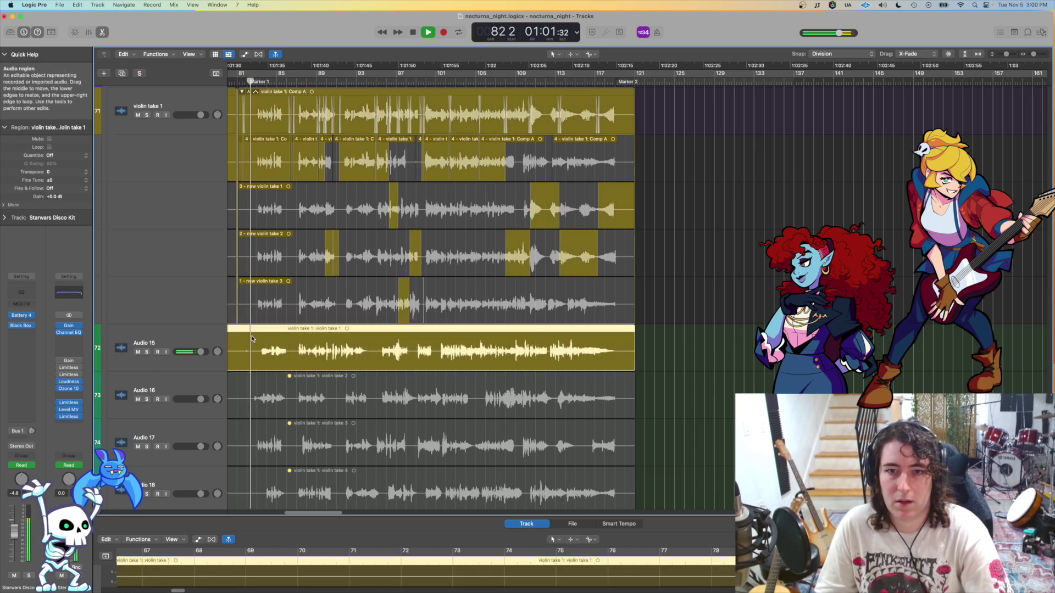
key("space")
left_click(138, 115)
Step: Play the Audio 15 violin take from around bar 81 within the full mix and follow its waveform to bar 113
key("super+Up")
key("space")
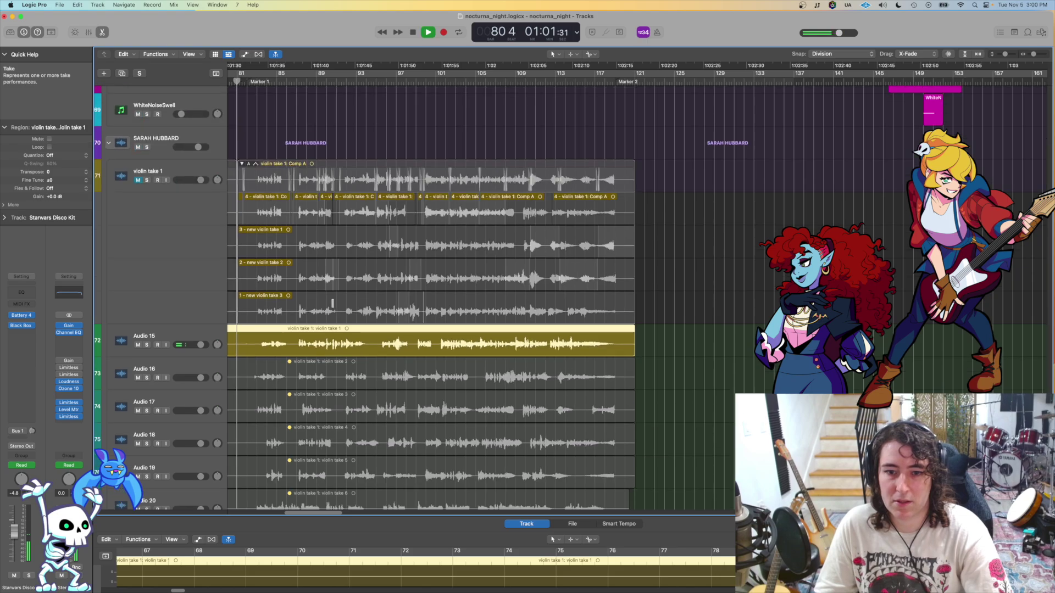
key("super+Right")
scroll(463, 291, "right", 5)
scroll(463, 291, "right", 1)
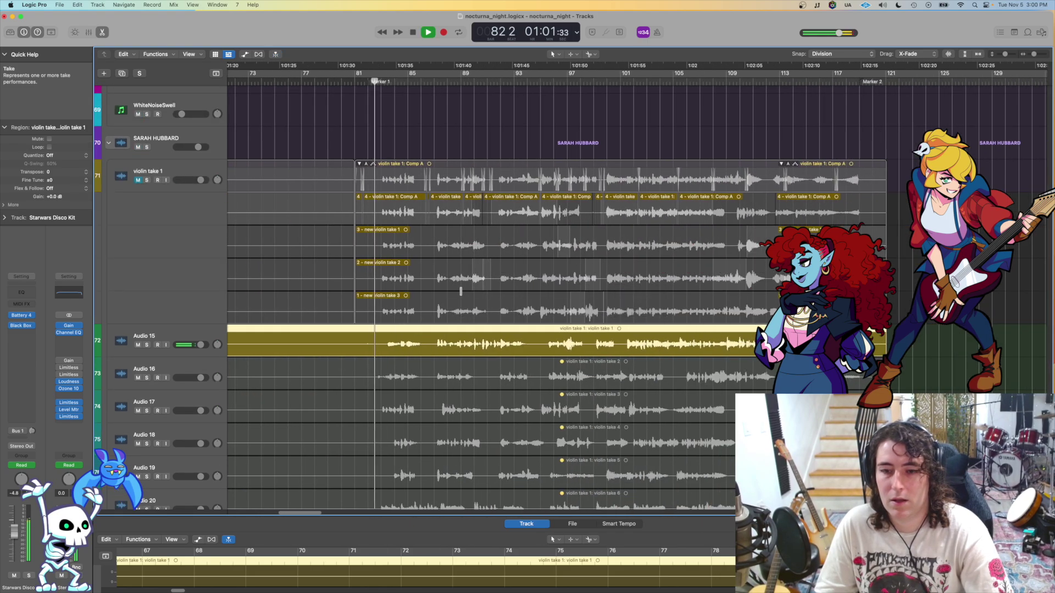
key("super+Down")
scroll(435, 313, "right", 4)
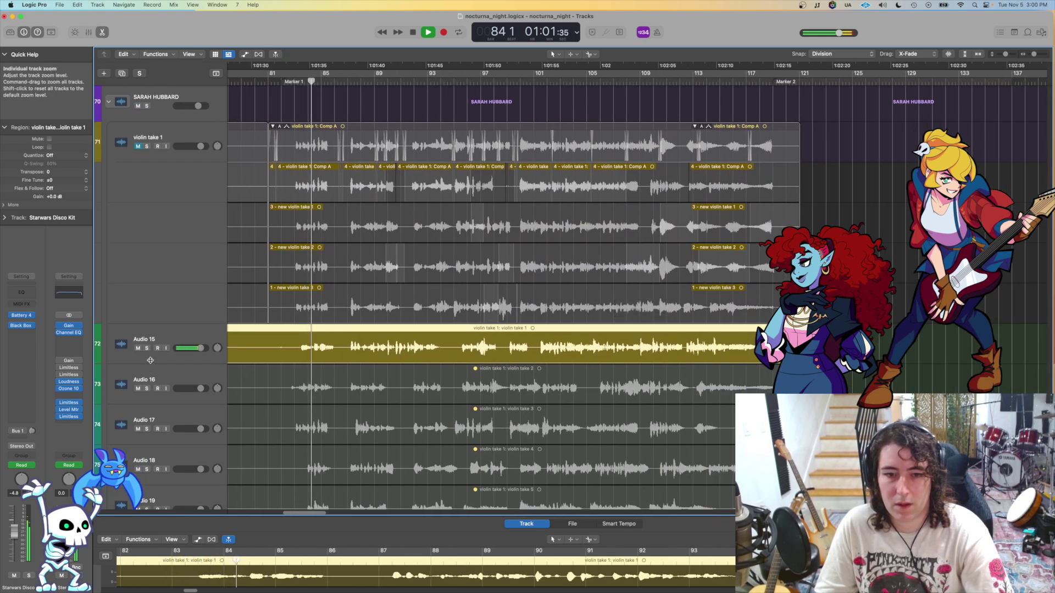
scroll(175, 341, "right", 6)
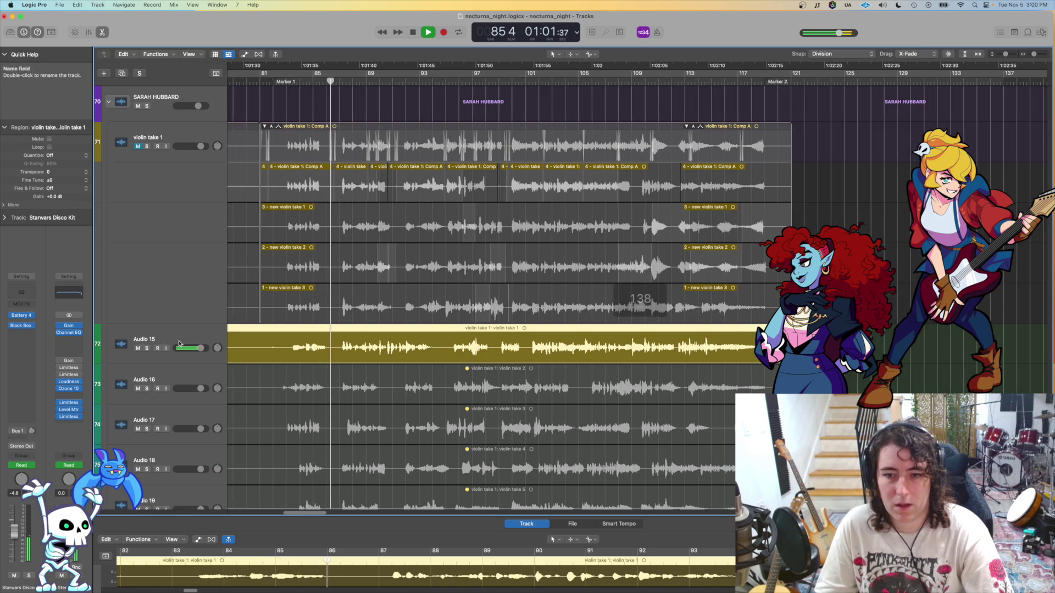
scroll(189, 345, "left", 4)
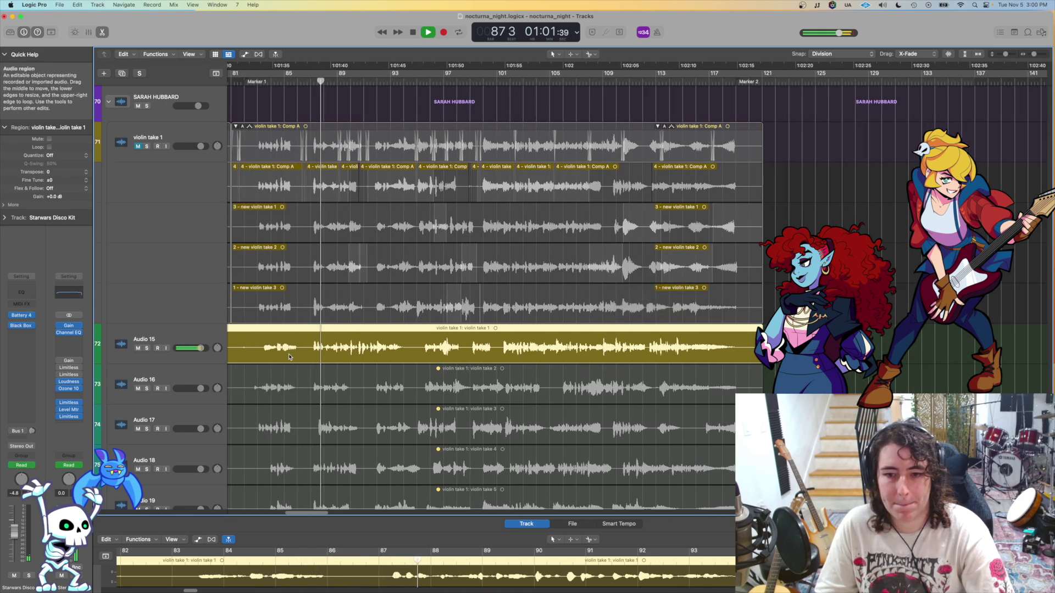
scroll(298, 341, "down", 3)
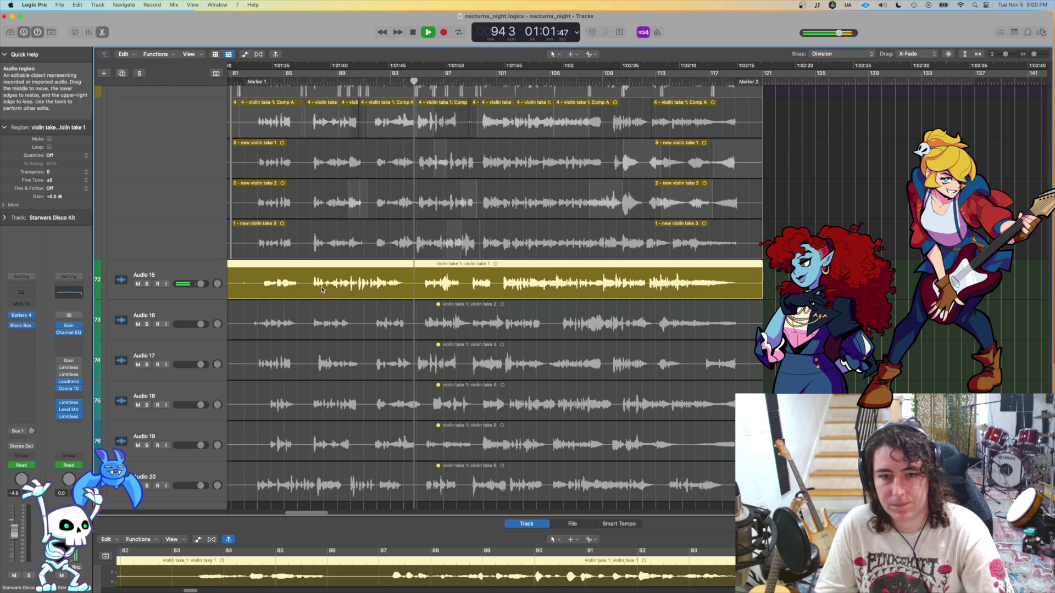
scroll(323, 290, "right", 3)
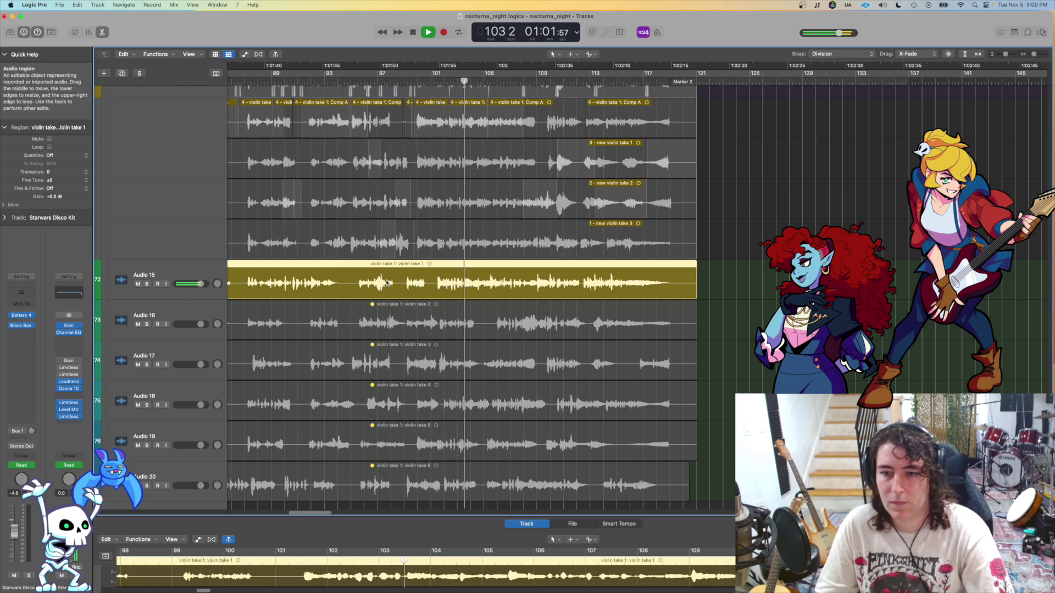
key("super+Left")
scroll(456, 285, "right", 5)
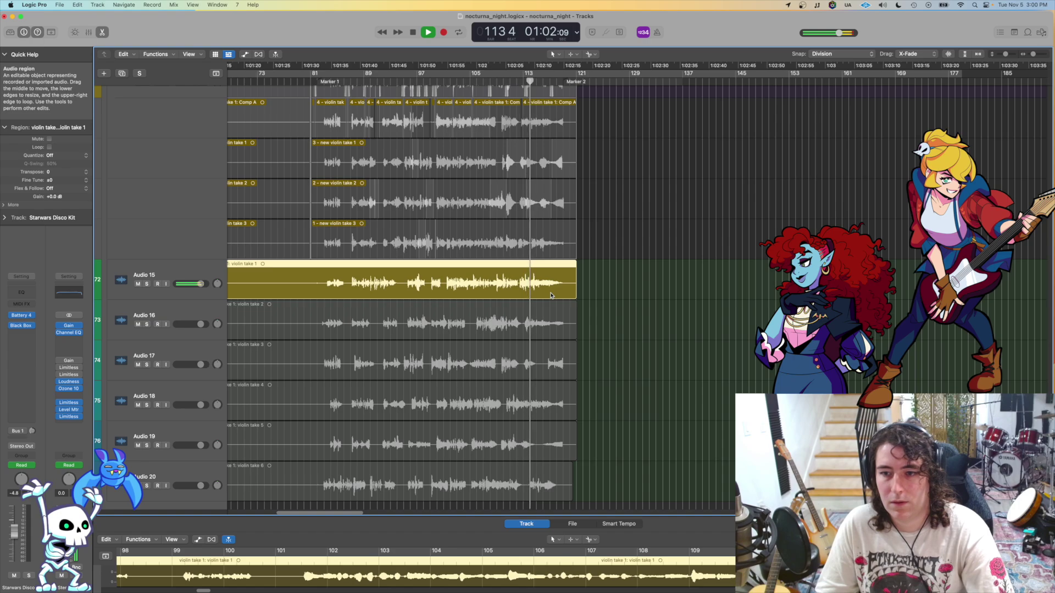
Step: Solo Audio 15 and replay its ending from about bar 111, clearing the solo and stopping playback when done
left_click(147, 284)
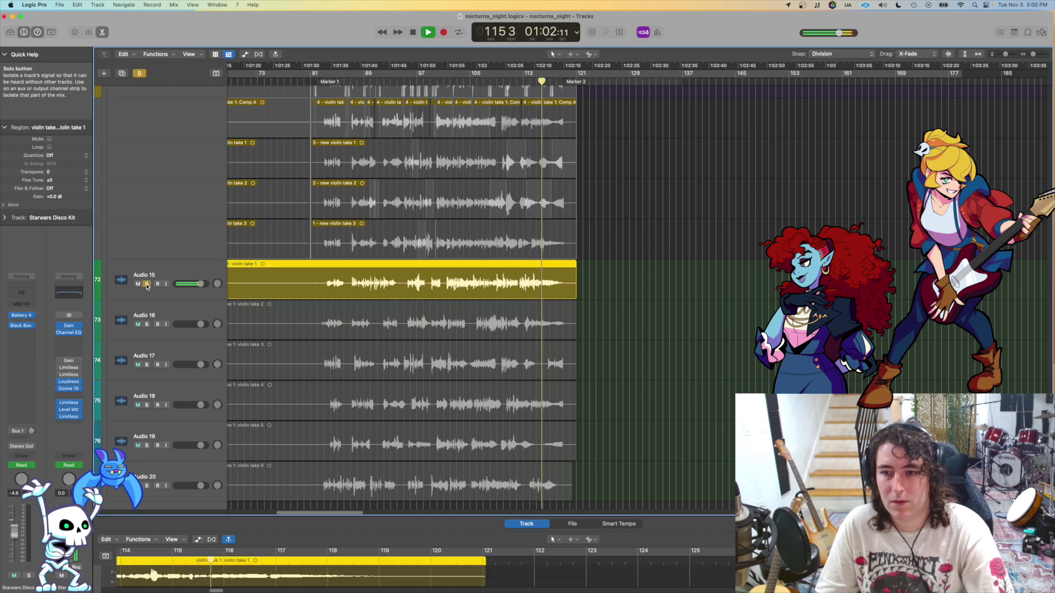
left_click(510, 83)
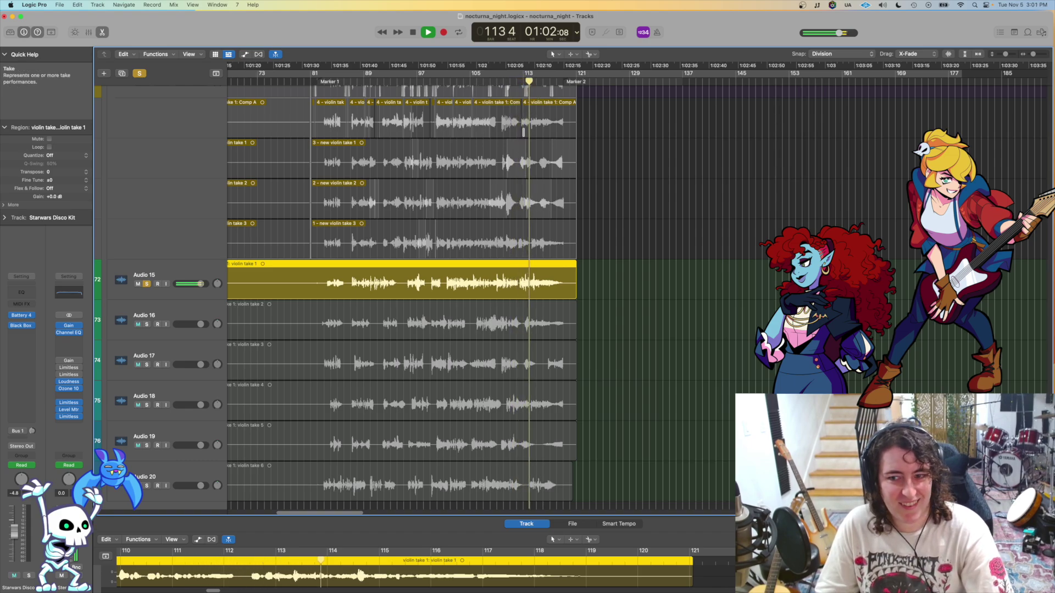
left_click(147, 284)
key("space")
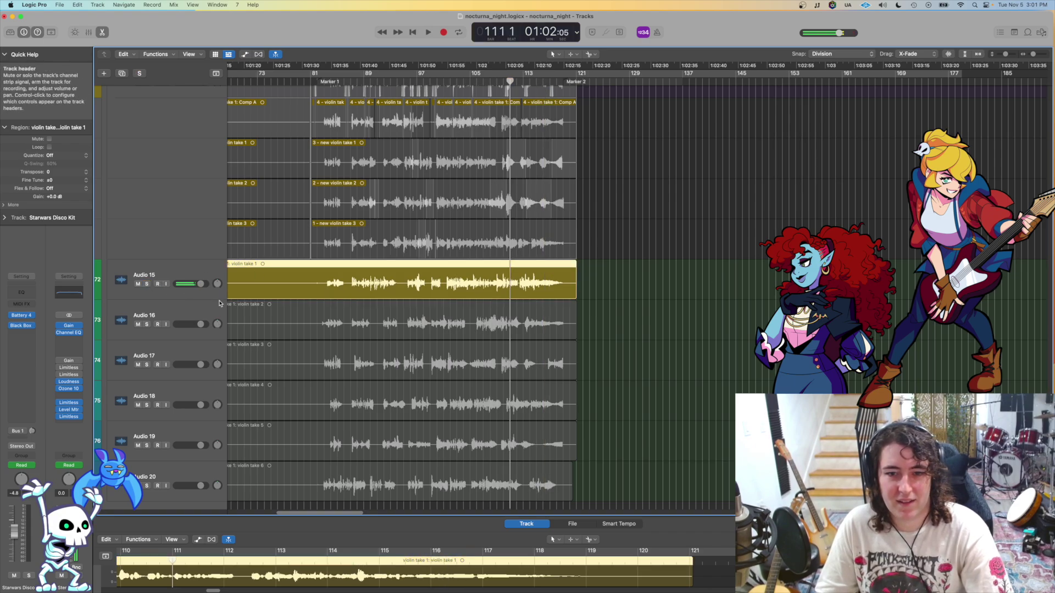
Step: Mute the violin region on Audio 15 and unmute the violin take 2 region on Audio 16
key("ctrl+m")
left_click(340, 317)
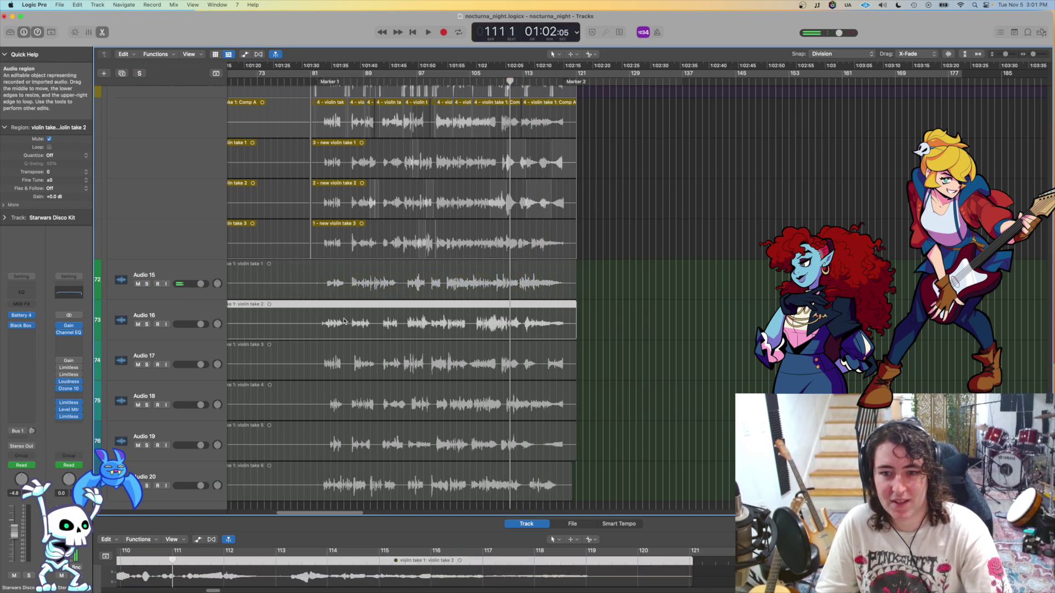
key("ctrl+m")
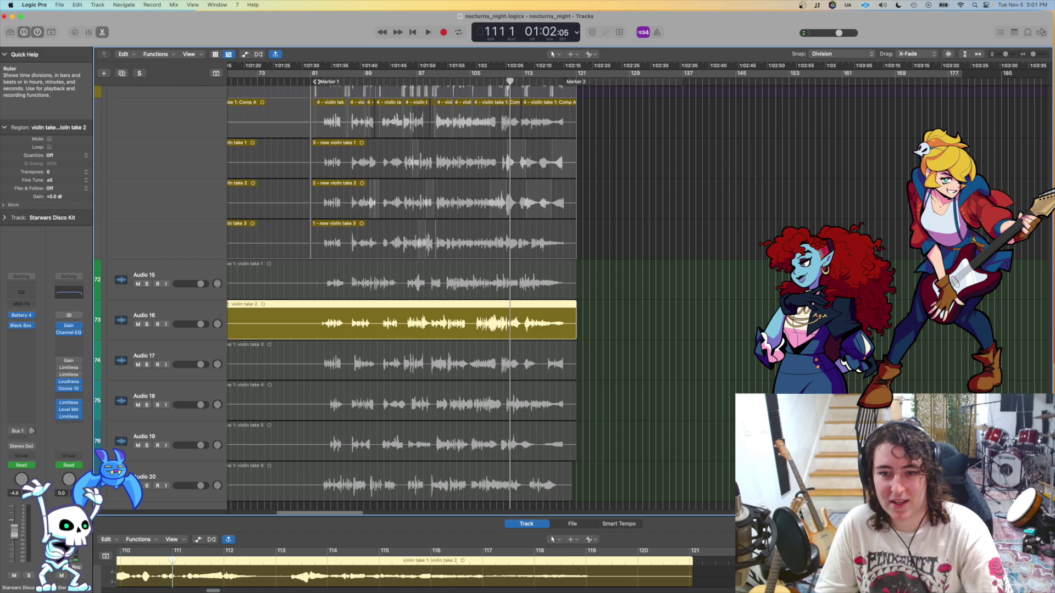
Step: Play the Audio 16 violin take from bar 81, soloing it partway and bringing the full mix back near the end
left_click(314, 89)
key("space")
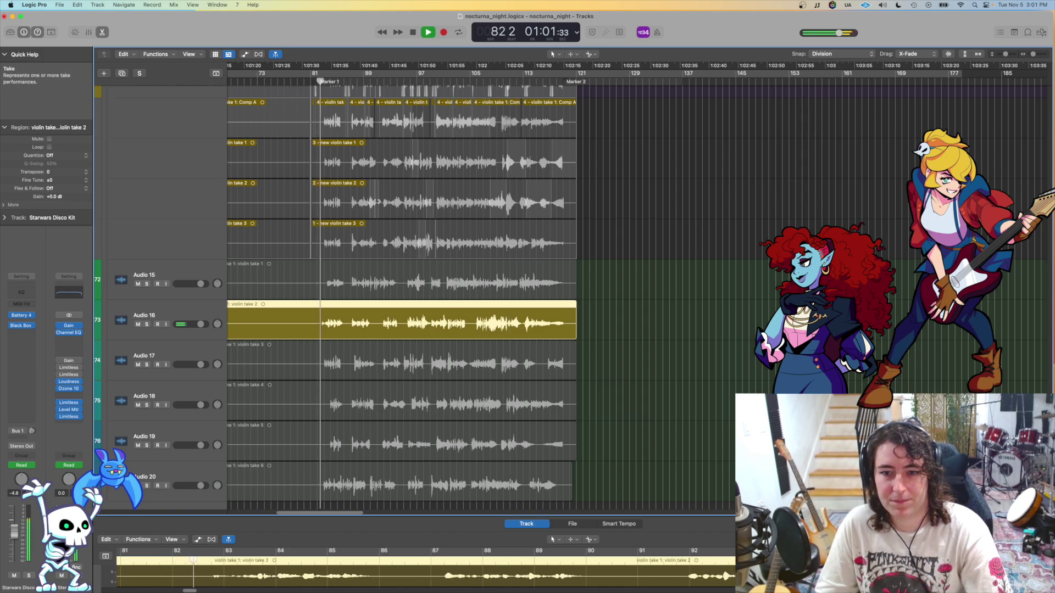
left_click(147, 325)
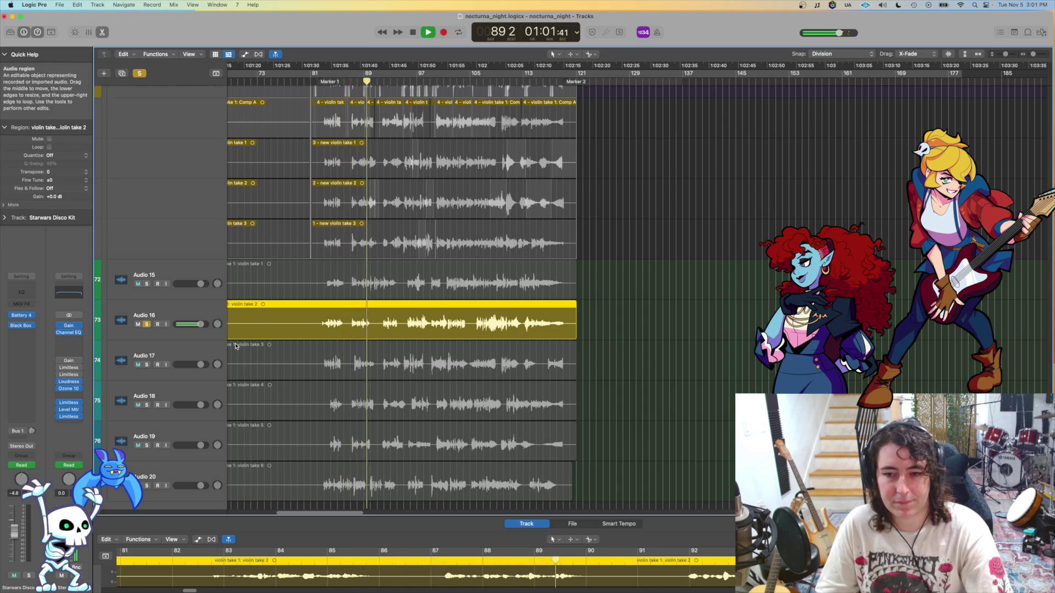
key("ctrl+s")
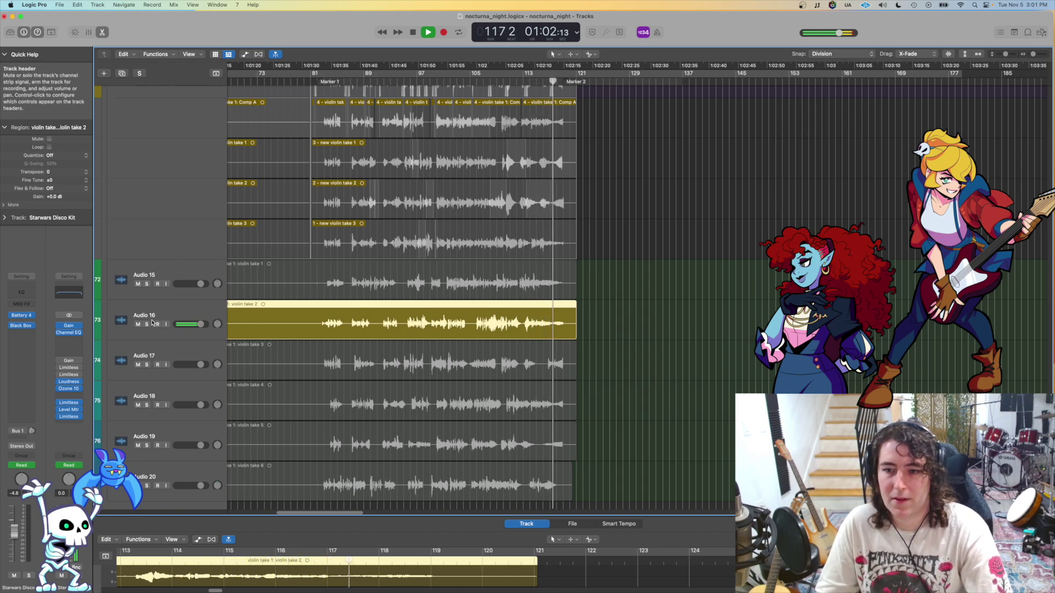
Step: Stop playback and solo the comped violin take 1 track
key("space")
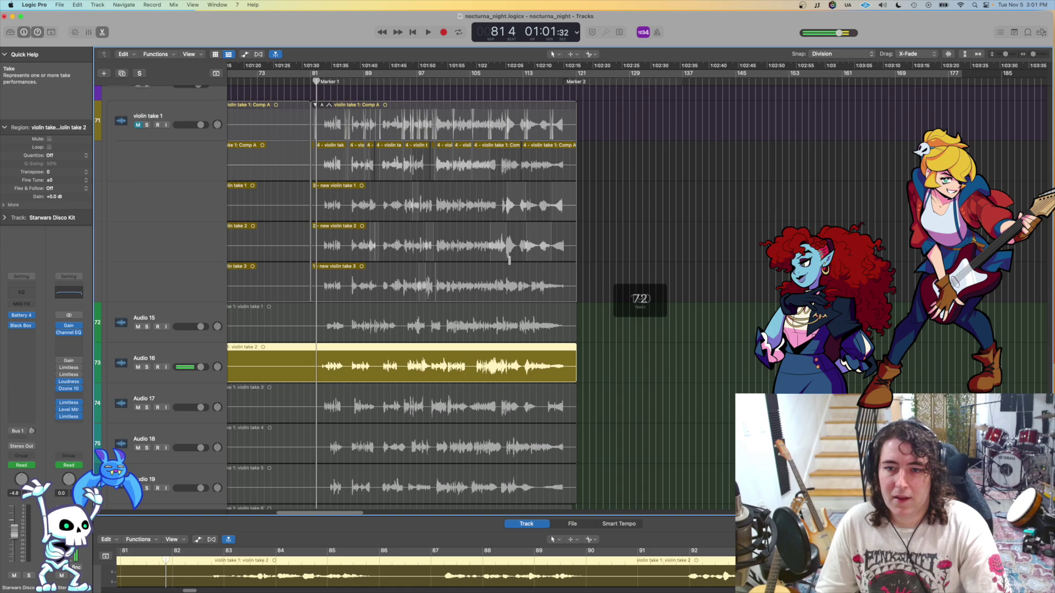
scroll(431, 307, "down", 5)
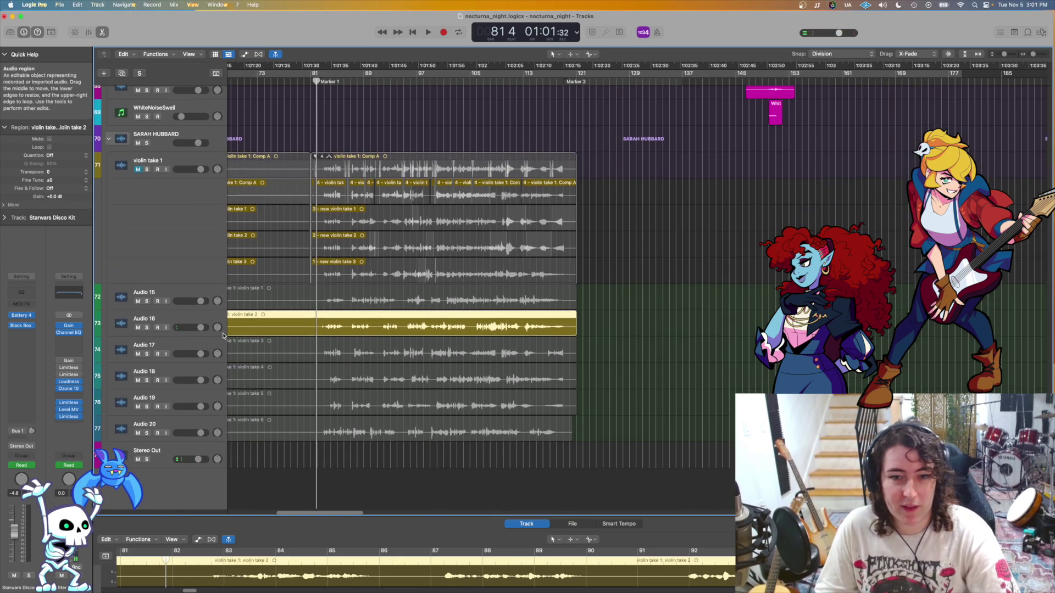
left_click(147, 169)
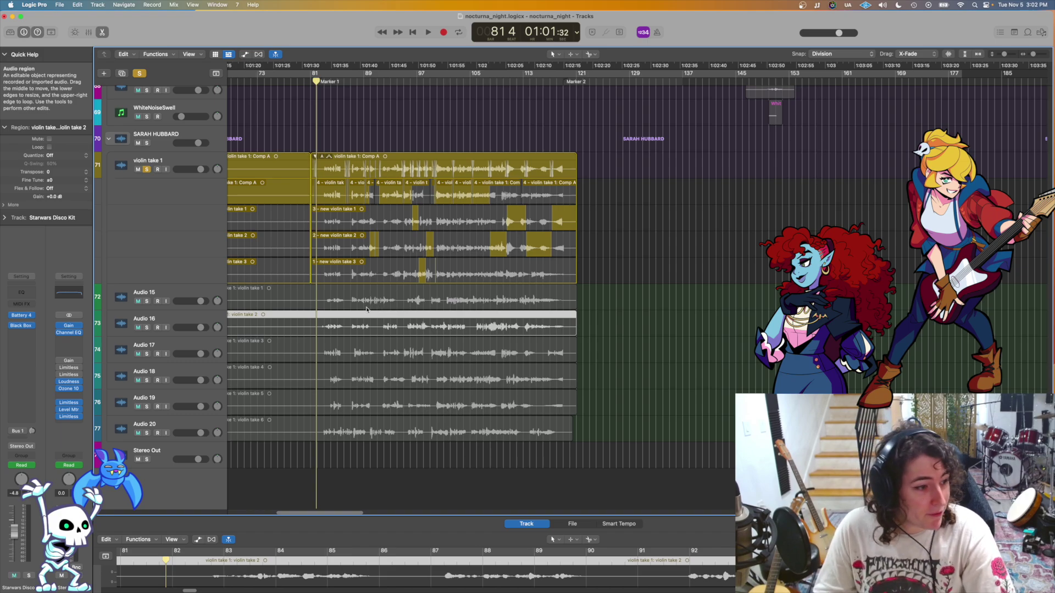
Step: Clear the solo on the comped violin take 1 track to restore the full mix
key("super+Down")
key("super+Down")
key("super+Down")
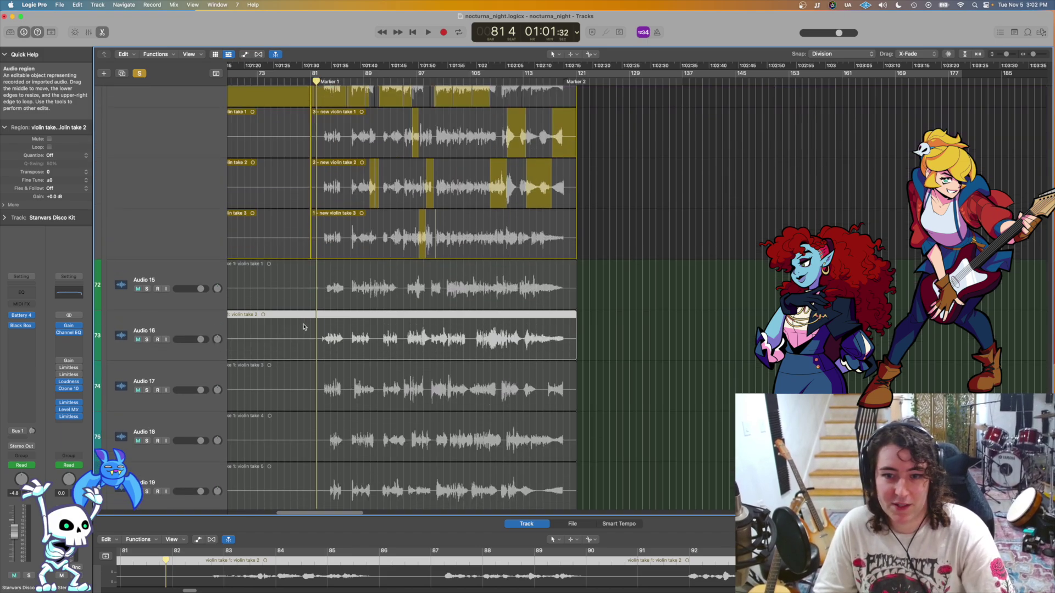
key("super+Right")
key("super+Up")
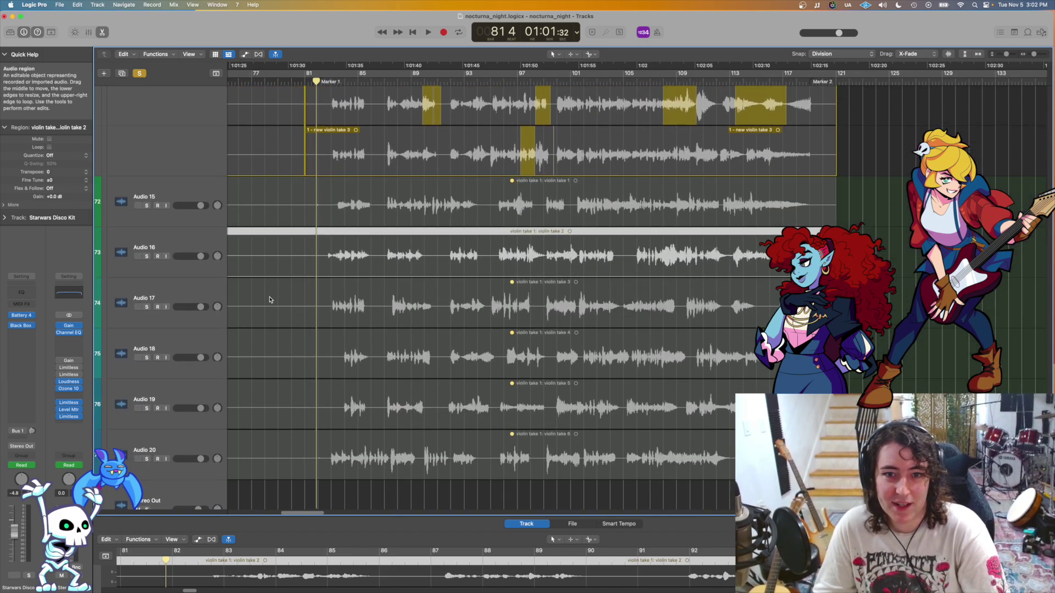
key("super+Up")
scroll(351, 216, "up", 10)
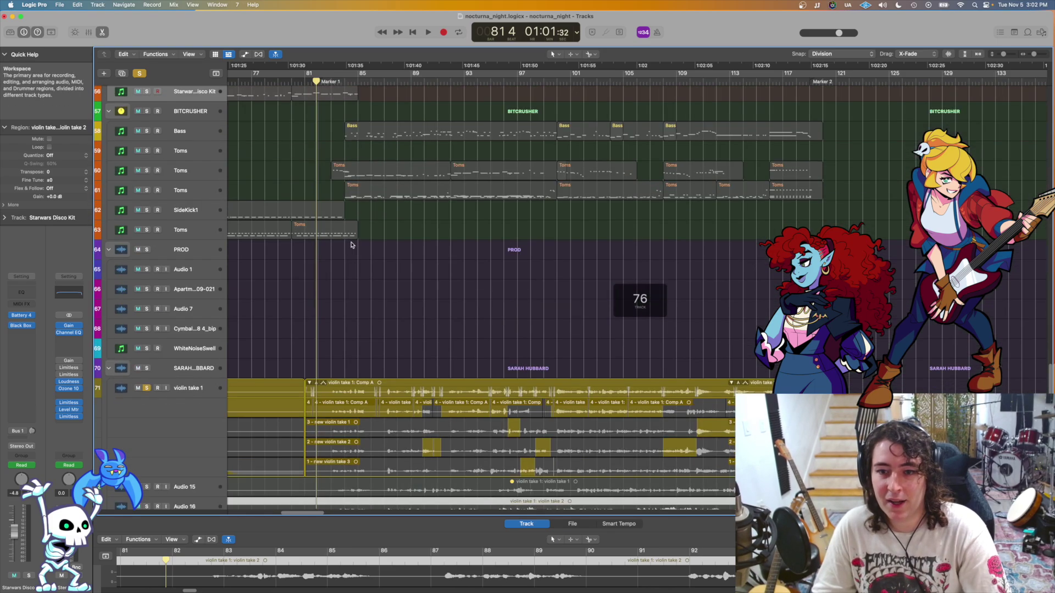
key("super+Up")
key("super+Up")
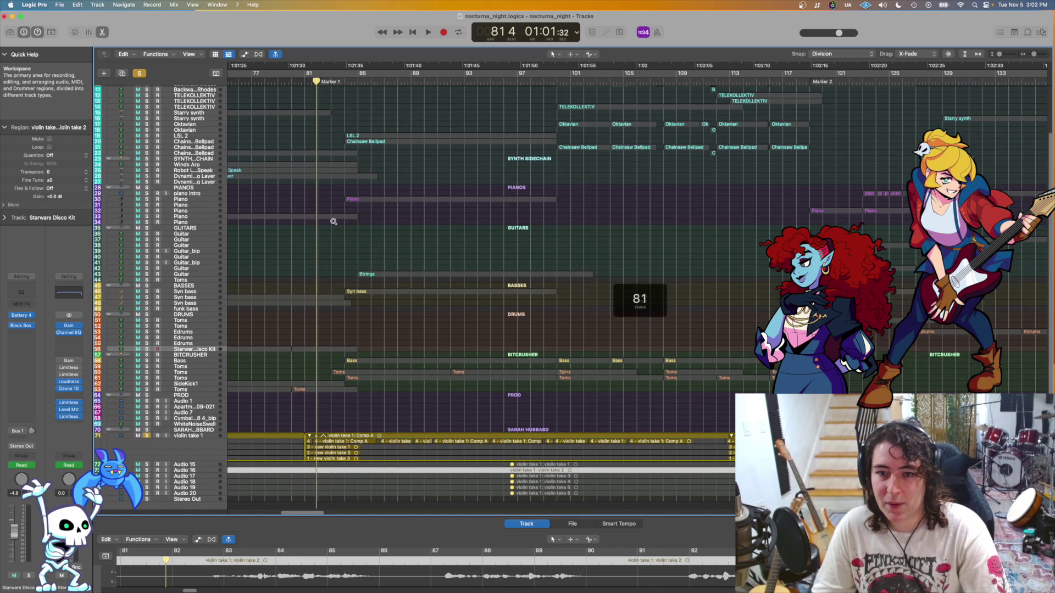
scroll(335, 216, "up", 5)
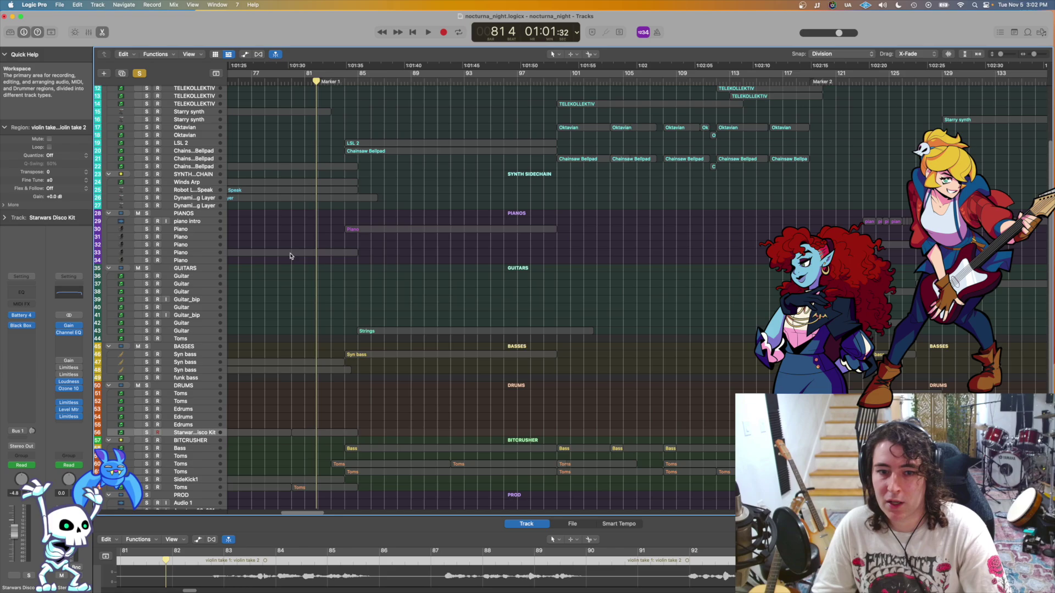
key("s")
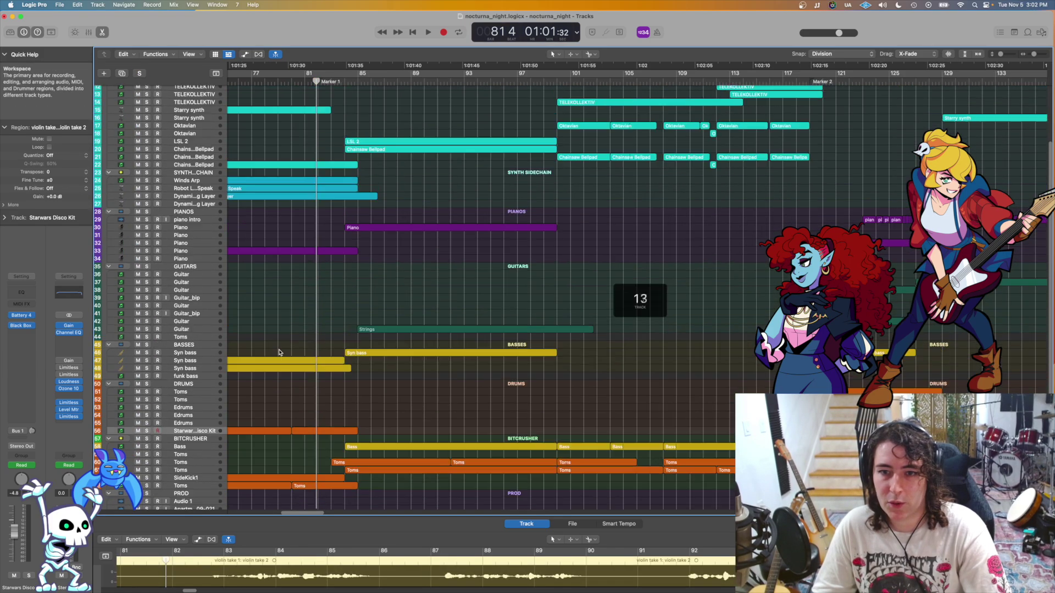
Step: Solo the STRINGS and SYNTHS stacks and play them from bar 84, stopping after a few beats
scroll(305, 212, "up", 6)
left_click(345, 82)
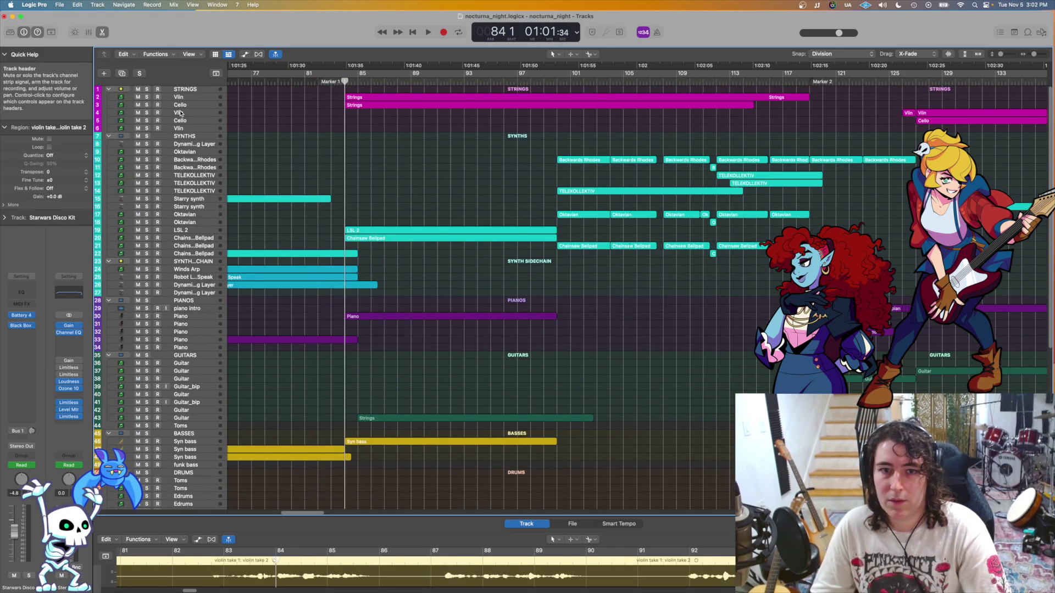
left_click(147, 90)
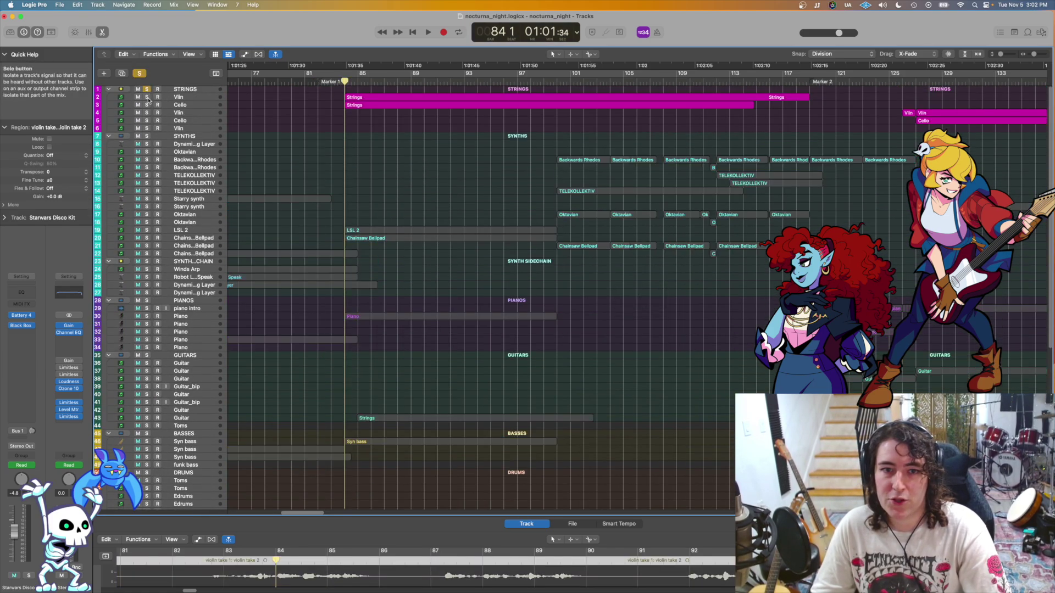
left_click(147, 136)
key("space")
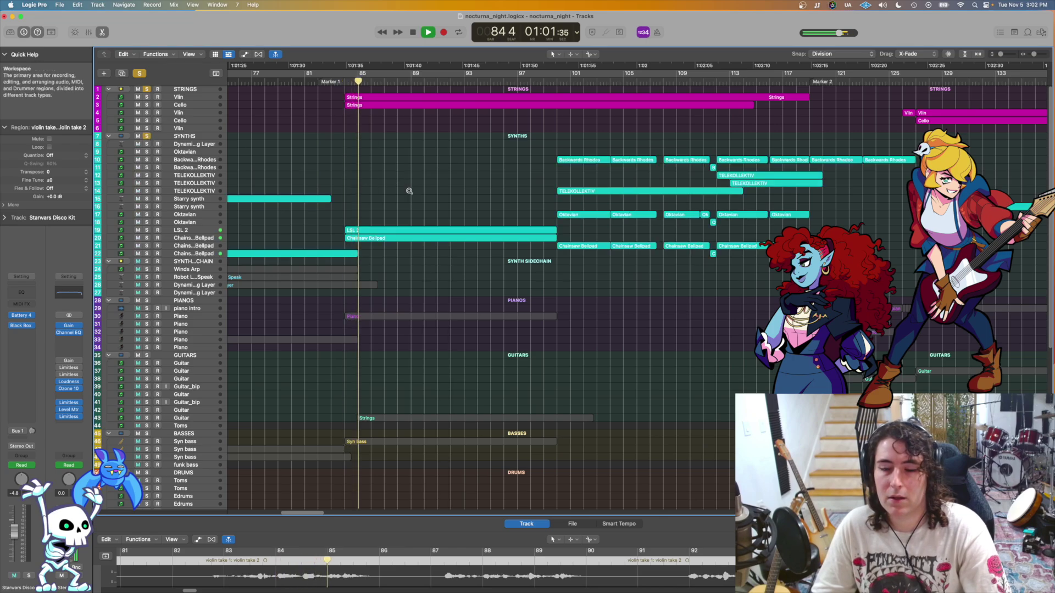
scroll(409, 192, "up", 2)
scroll(389, 196, "up", 3)
key("space")
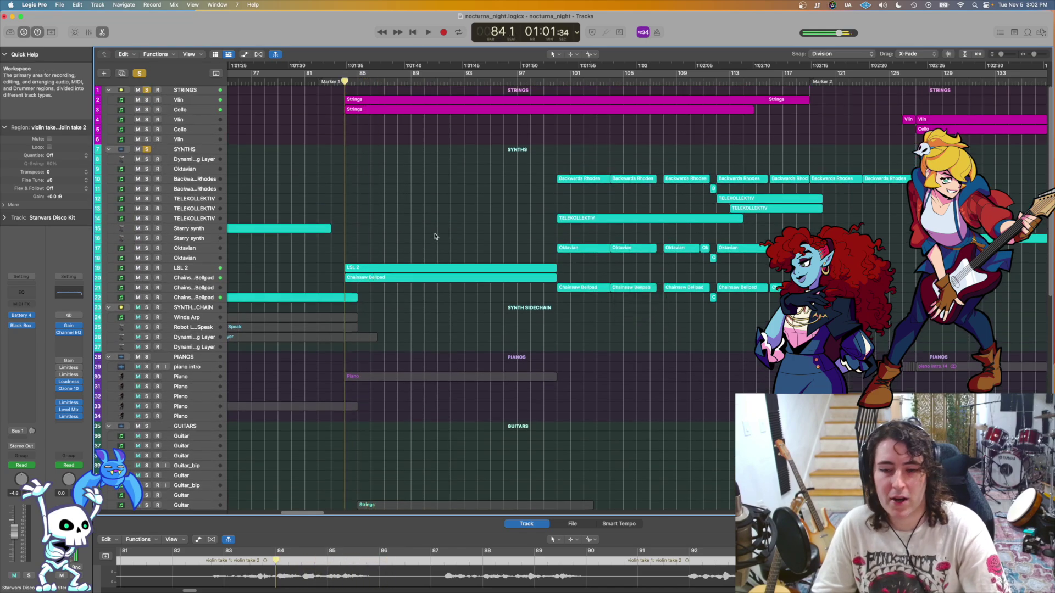
Step: Add the Piano track that starts at bar 84 to the solo and play it with the strings and synths, then stop
scroll(434, 236, "up", 5)
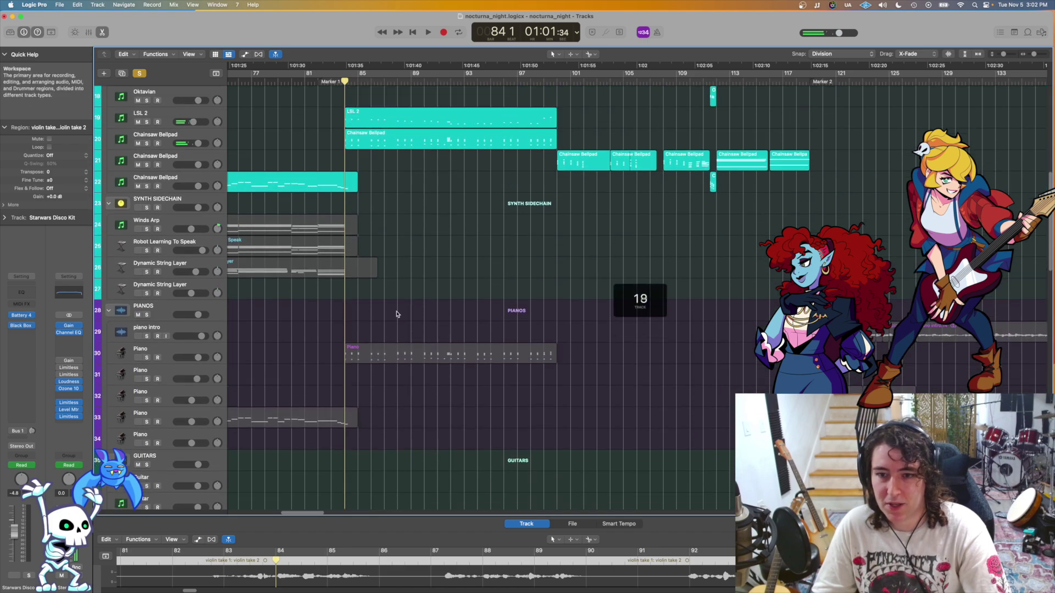
left_click(147, 358)
key("space")
left_click(396, 342, "ctrl+alt")
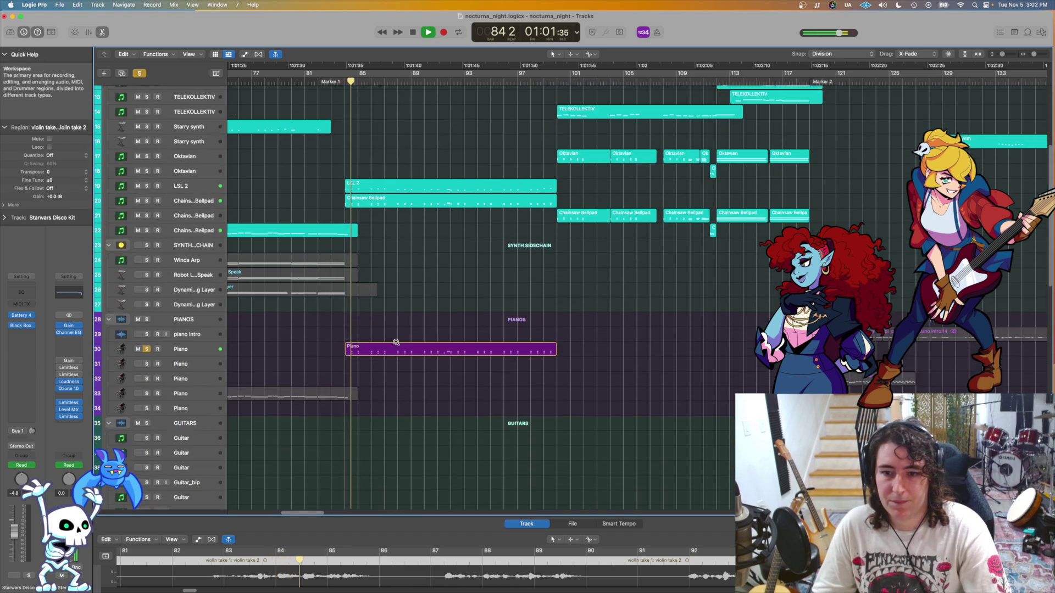
scroll(396, 342, "down", 4)
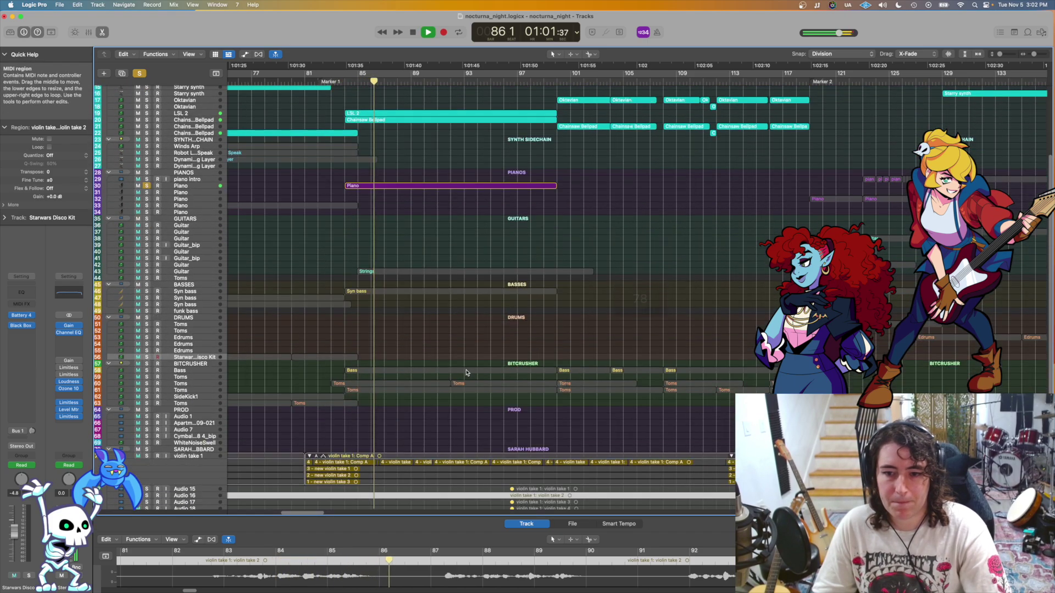
key("space")
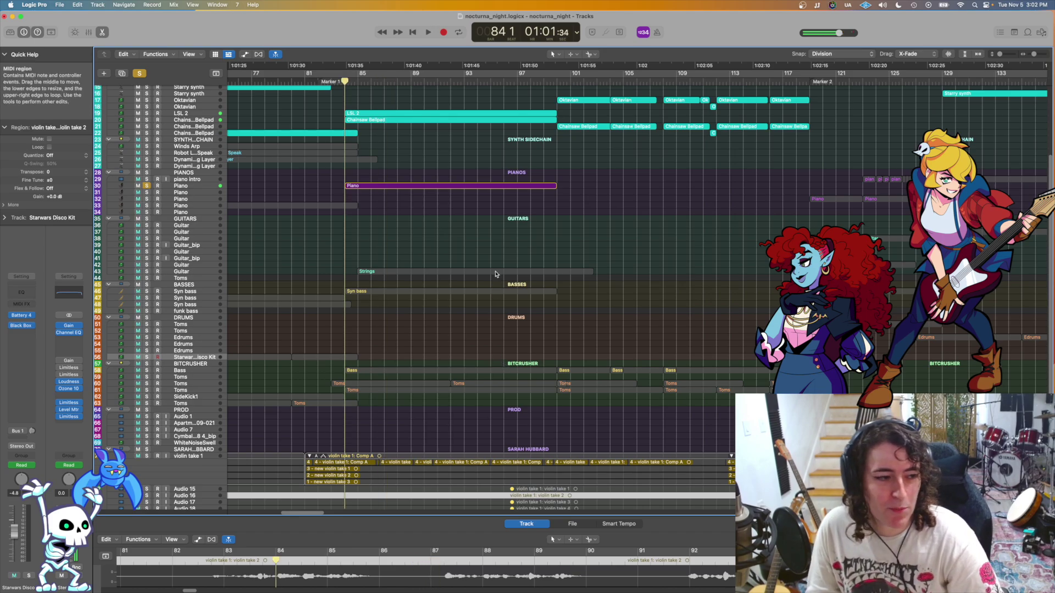
Step: Clear all solos, briefly play the full mix from bar 84, and mute tracks Audio 15 through Audio 20
scroll(468, 265, "down", 3)
scroll(523, 280, "down", 5)
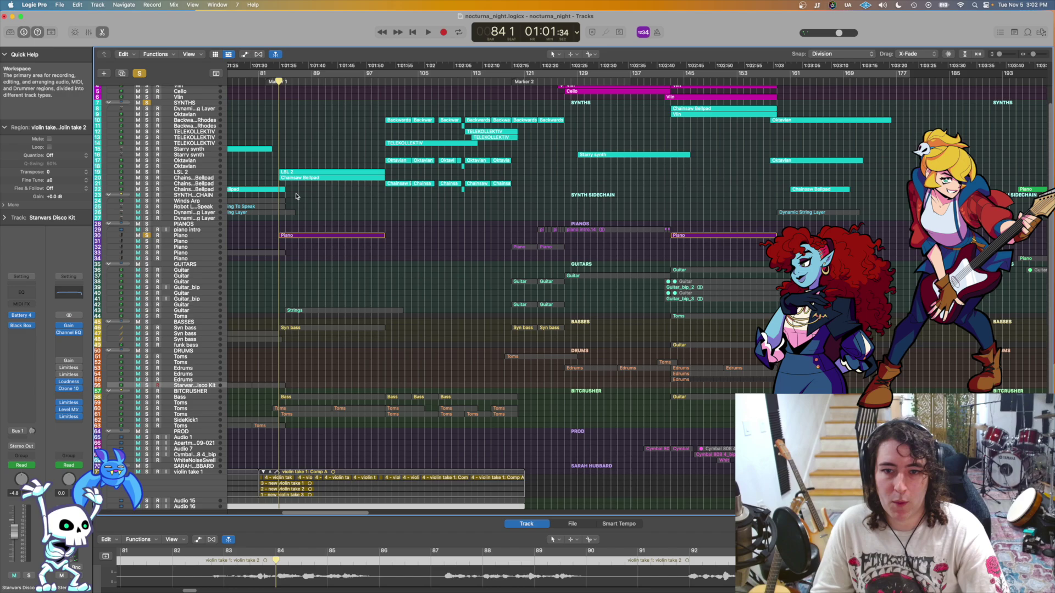
left_click(146, 103, "alt")
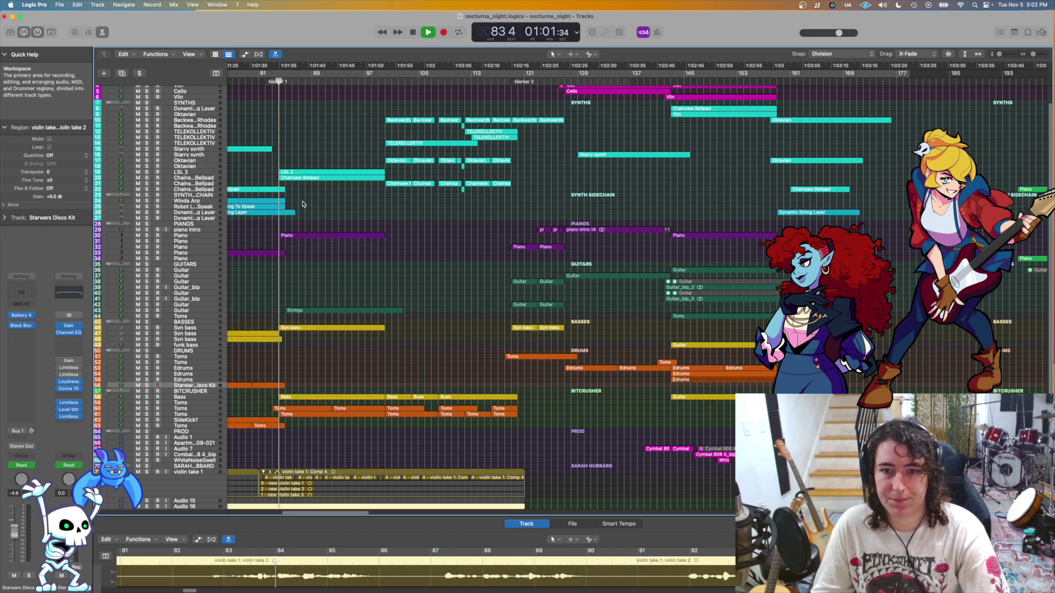
key("space")
scroll(305, 258, "down", 3)
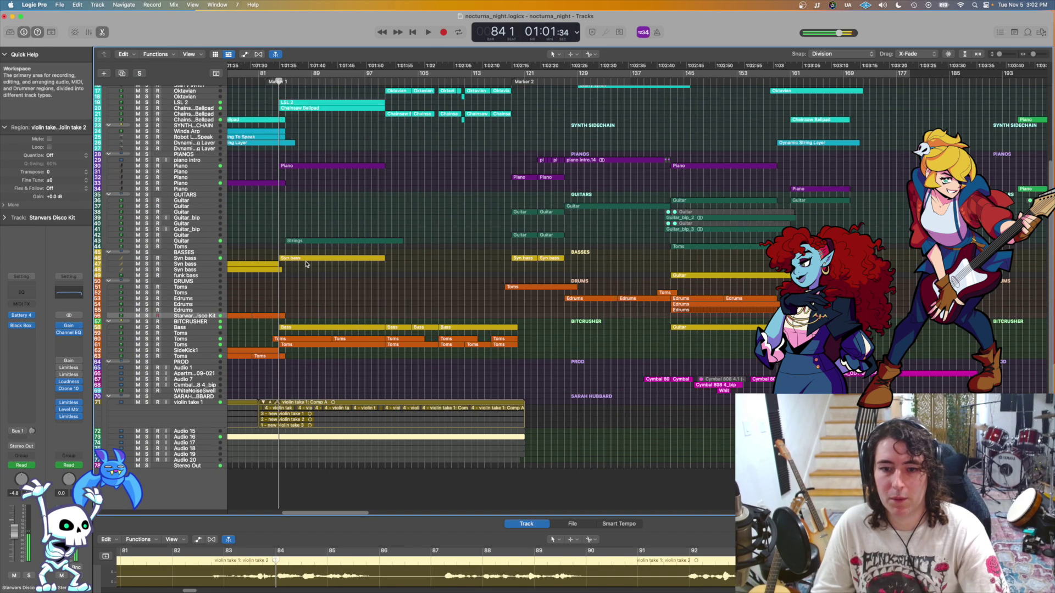
left_click(139, 434)
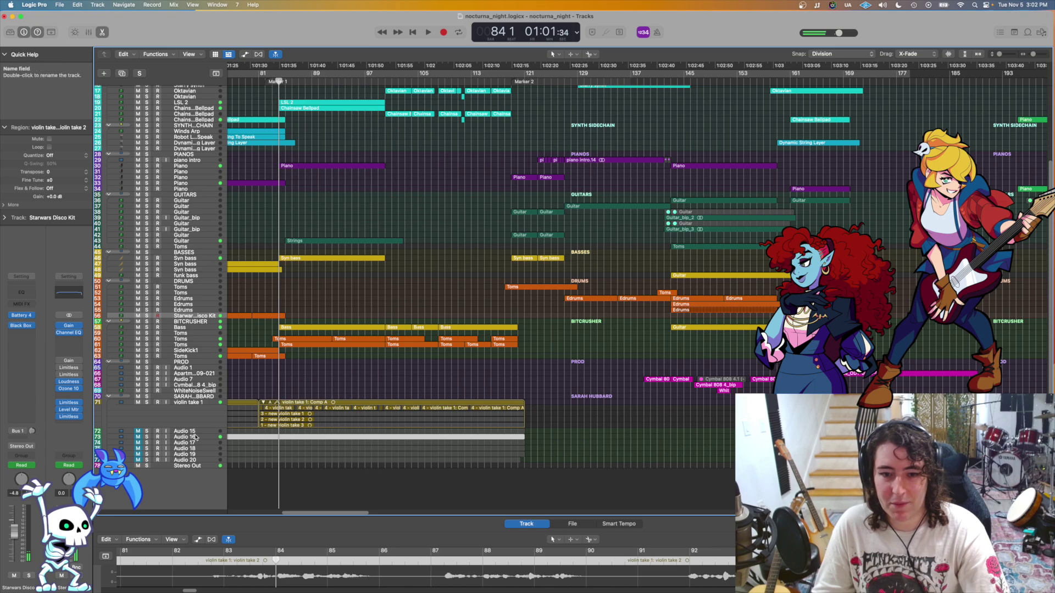
Step: Select the first Vlin track in the STRINGS stack and open its Kontakt 7 instrument
scroll(275, 226, "up", 4)
scroll(275, 204, "up", 4)
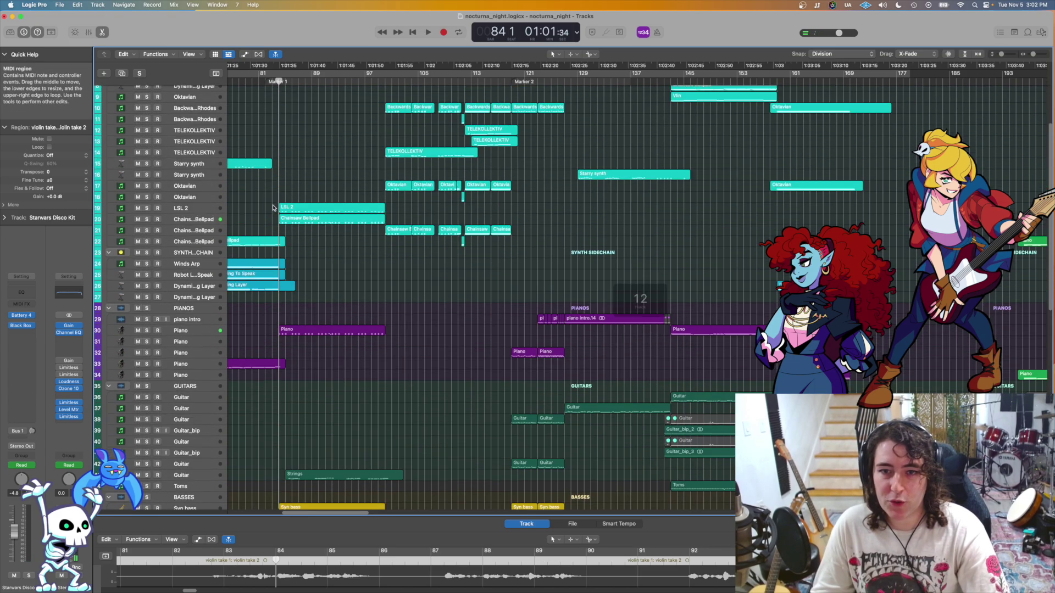
scroll(275, 181, "up", 3)
scroll(280, 148, "right", 3)
scroll(288, 116, "up", 3)
scroll(287, 116, "up", 5)
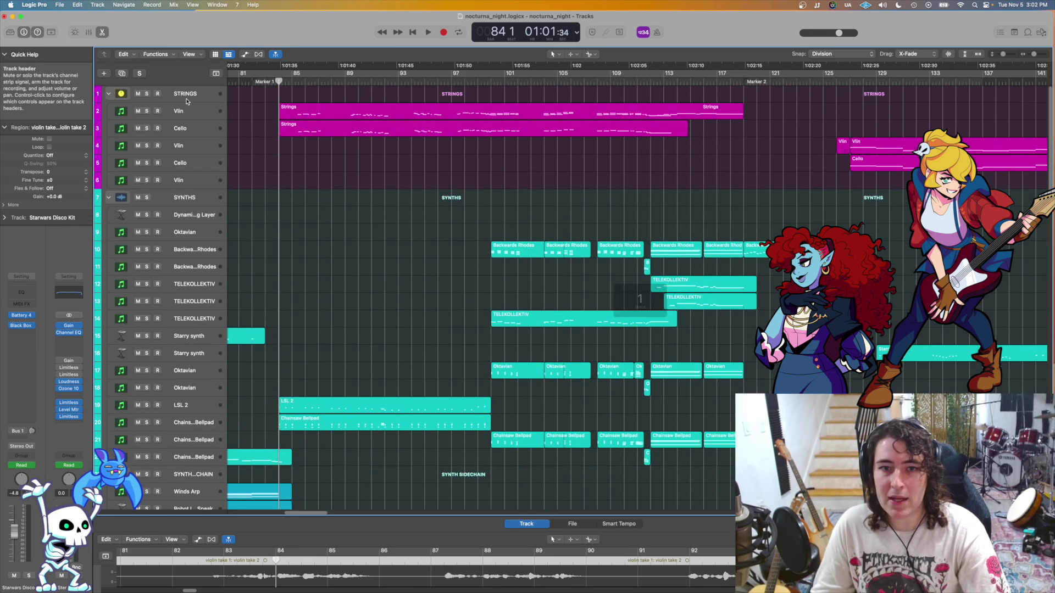
left_click(181, 111)
left_click(22, 407)
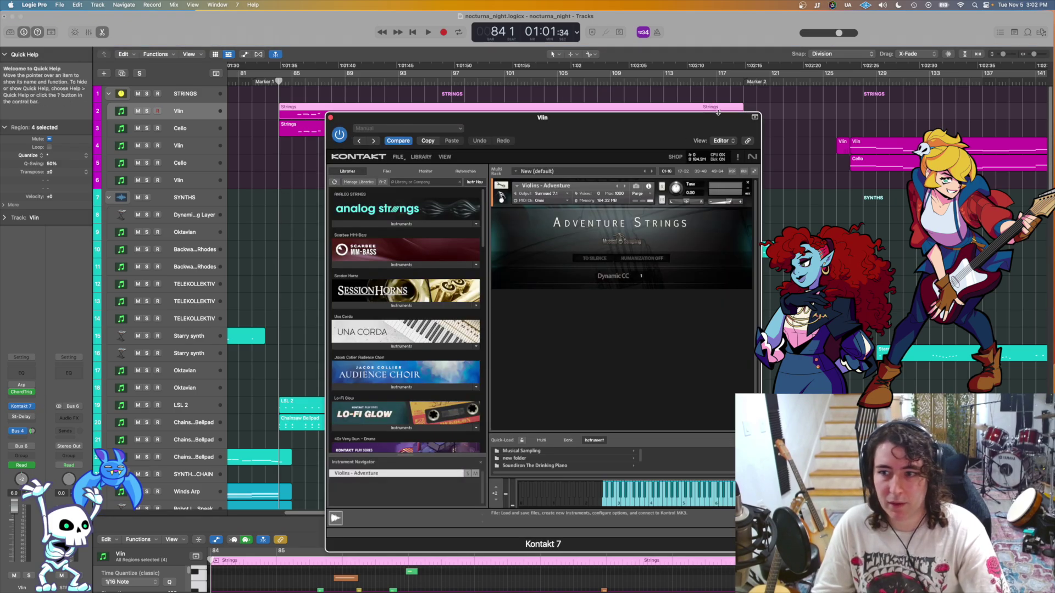
Step: Examine the Adventure Strings violin patch, moving the Kontakt window off the regions as needed, and close it
left_click_drag(691, 117, 529, 82)
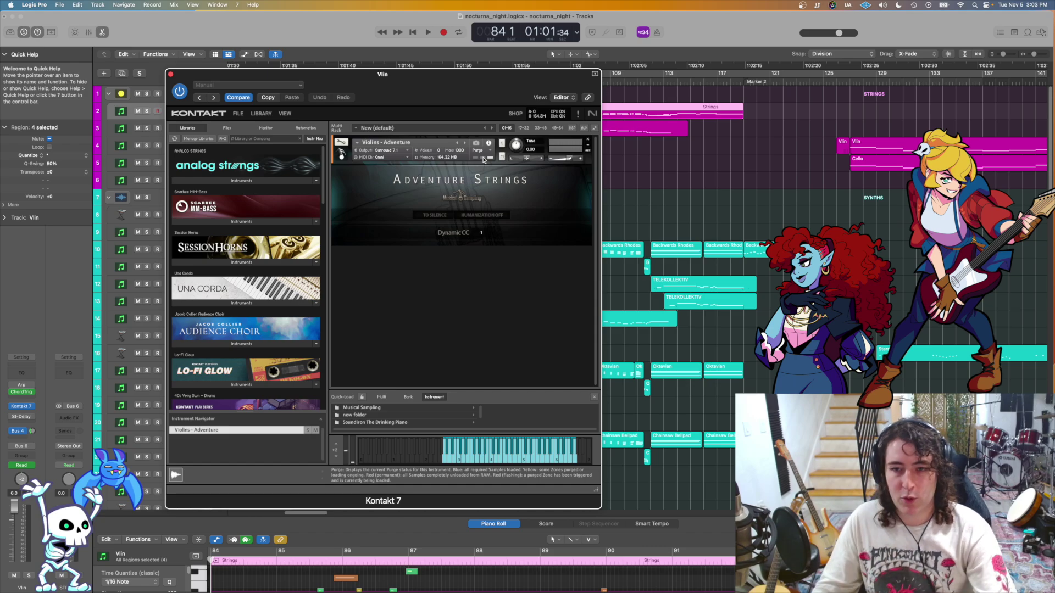
left_click_drag(402, 85, 523, 87)
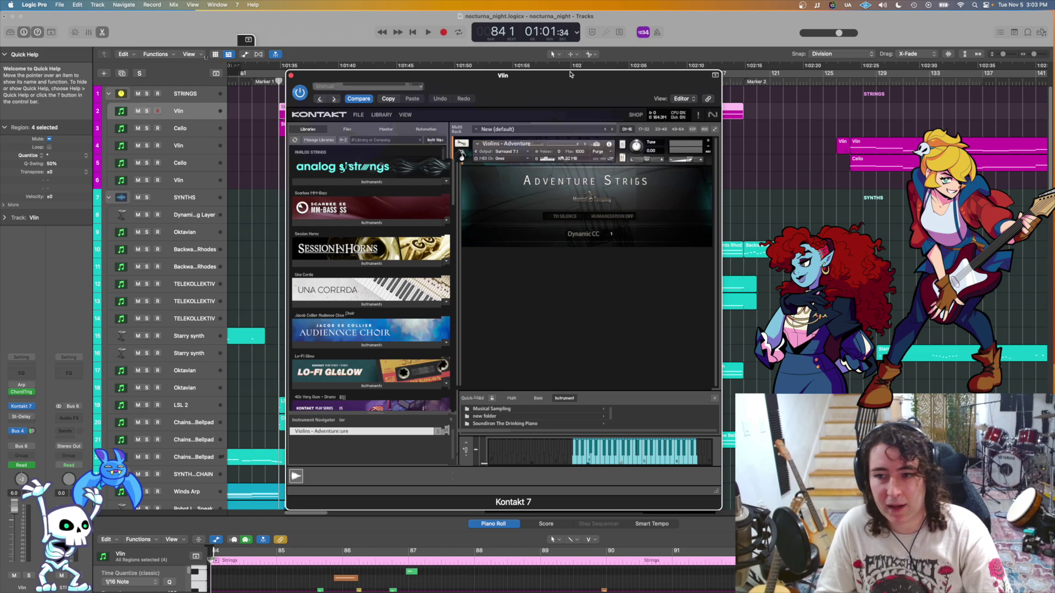
left_click_drag(538, 78, 456, 74)
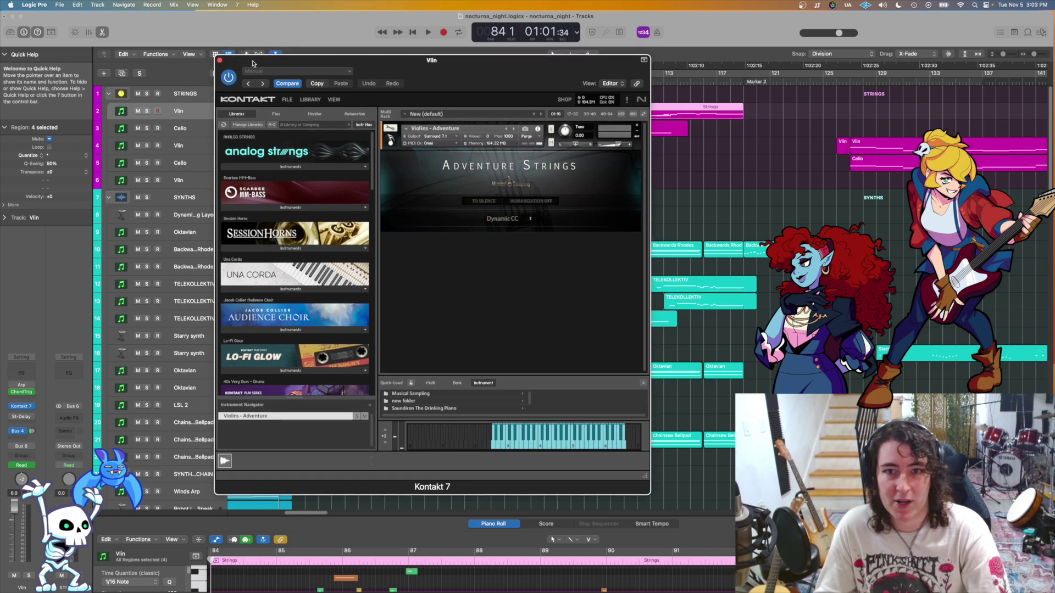
left_click(219, 60)
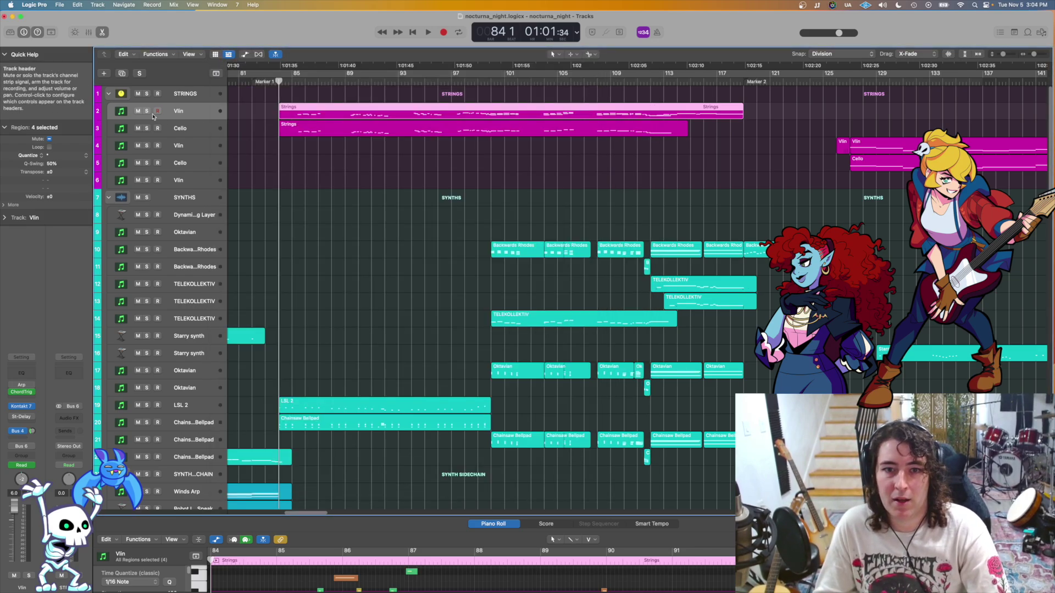
Step: Solo the first Vlin and Cello tracks and play their string parts from bar 84, stopping playback when done
key("s")
left_click(146, 129)
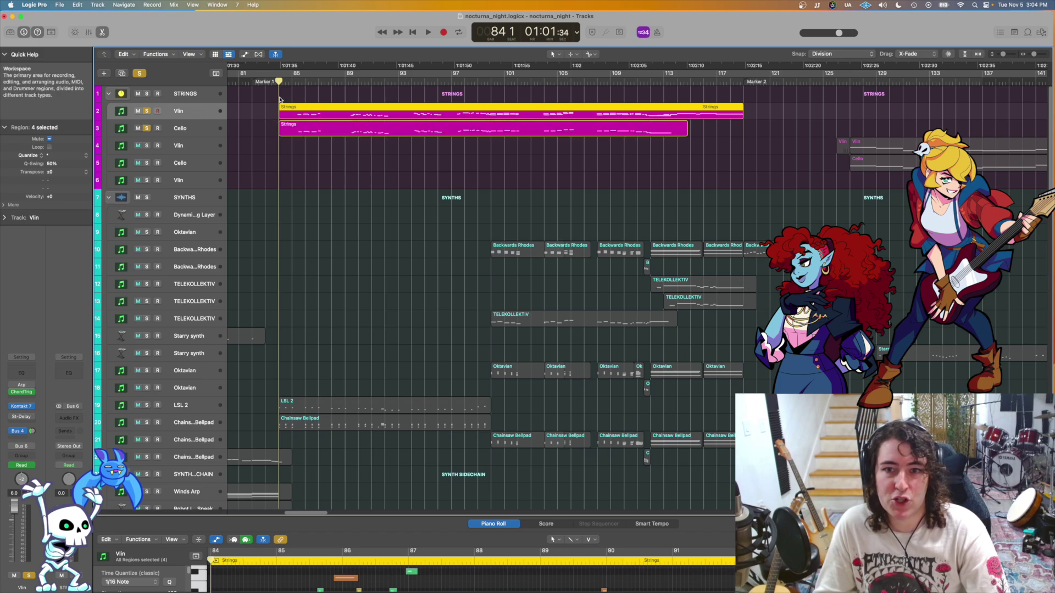
key("space")
key("super+Down")
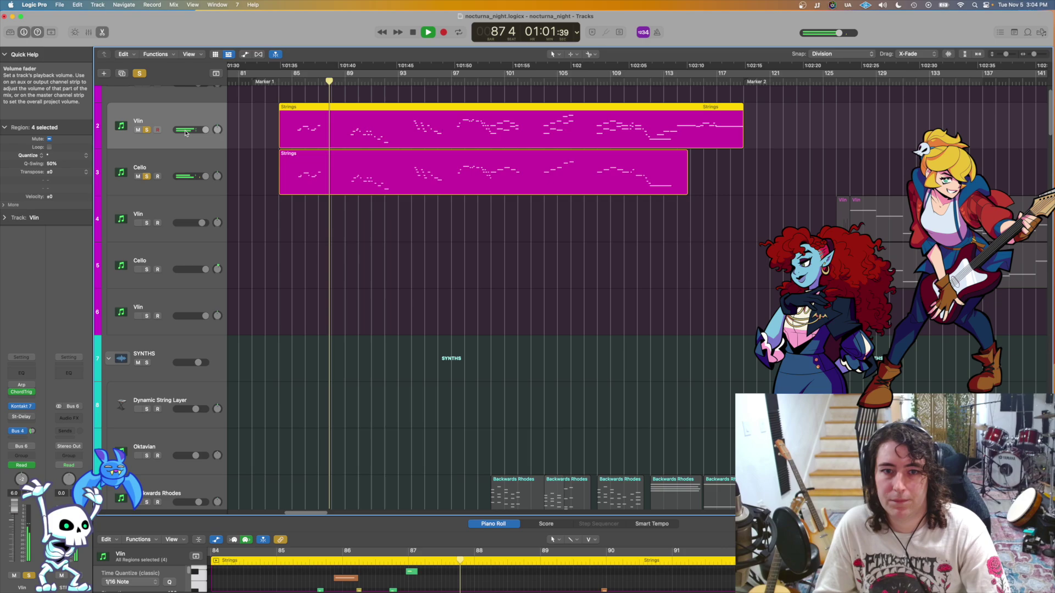
key("super+Right")
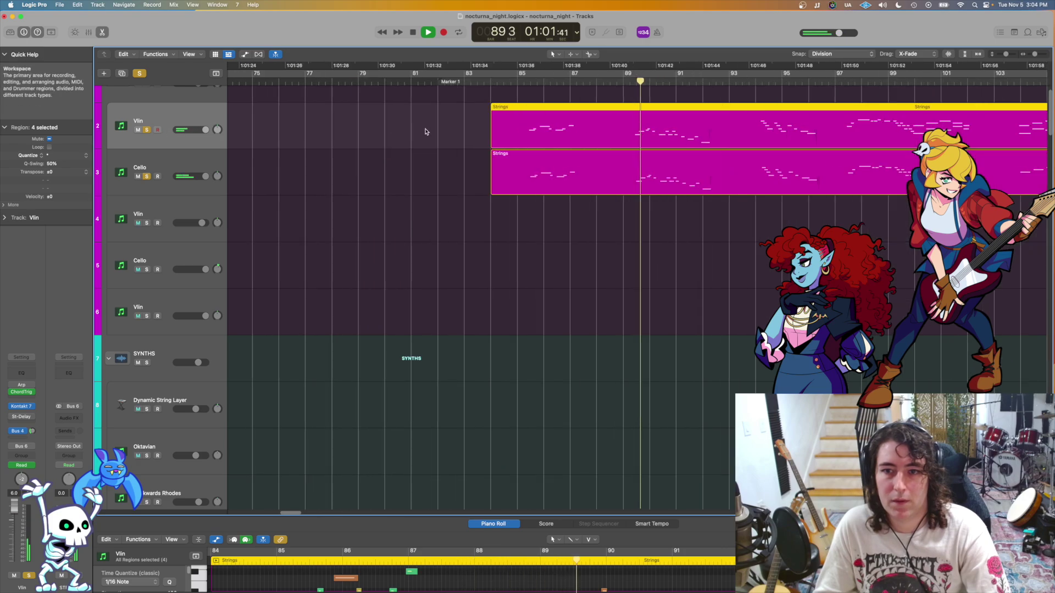
scroll(562, 128, "right", 8)
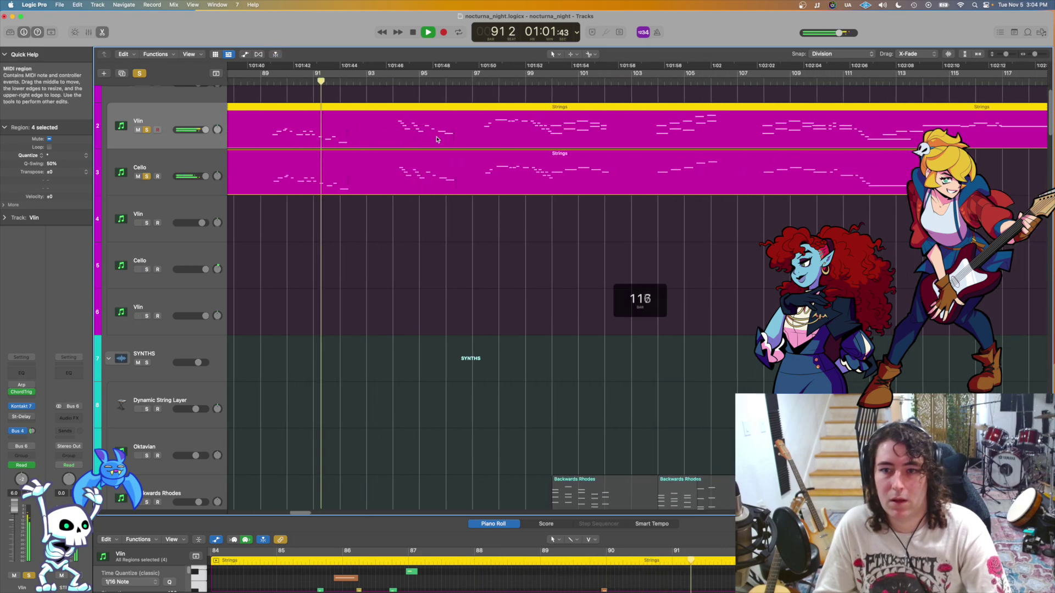
key("space")
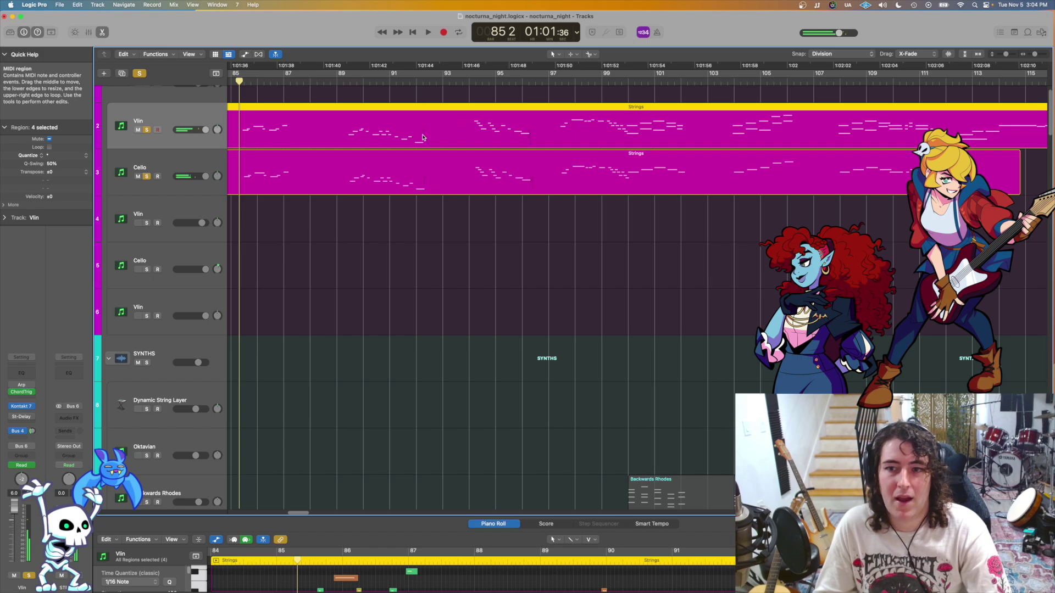
Step: Enlarge the Vlin and Cello regions and replay the end of the low phrase from about bar 91
key("super+Down")
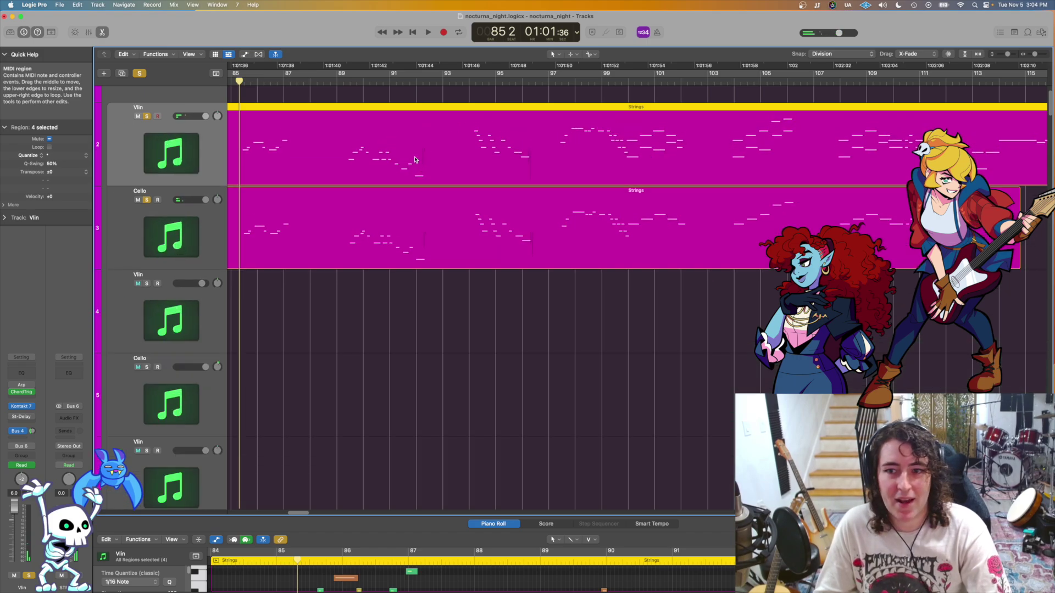
left_click(410, 89)
key("space")
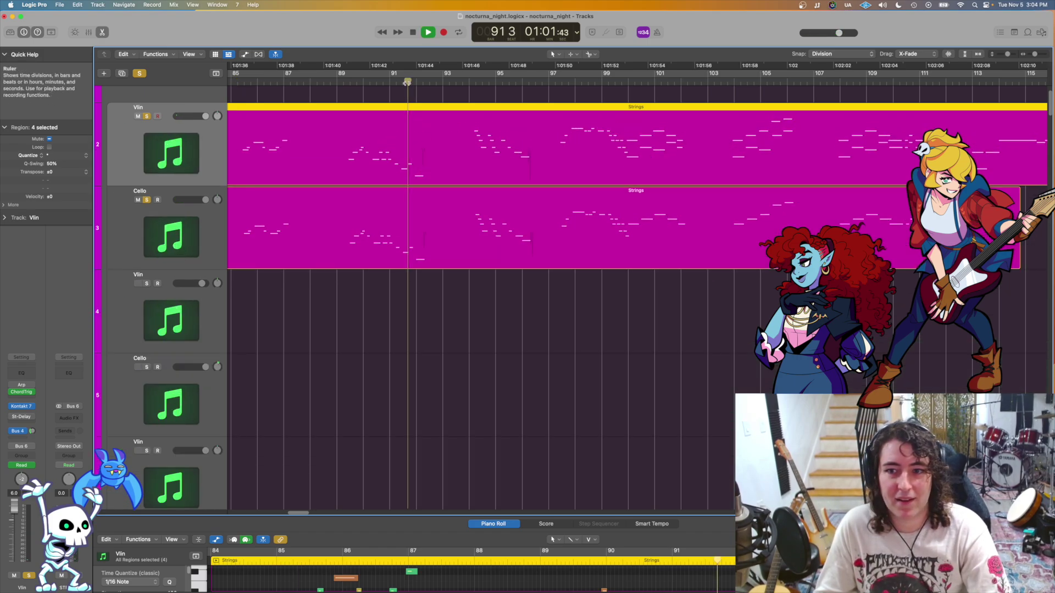
key("space")
Step: Clear the solos on the first Vlin and Cello tracks
left_click(304, 177, "ctrl+alt")
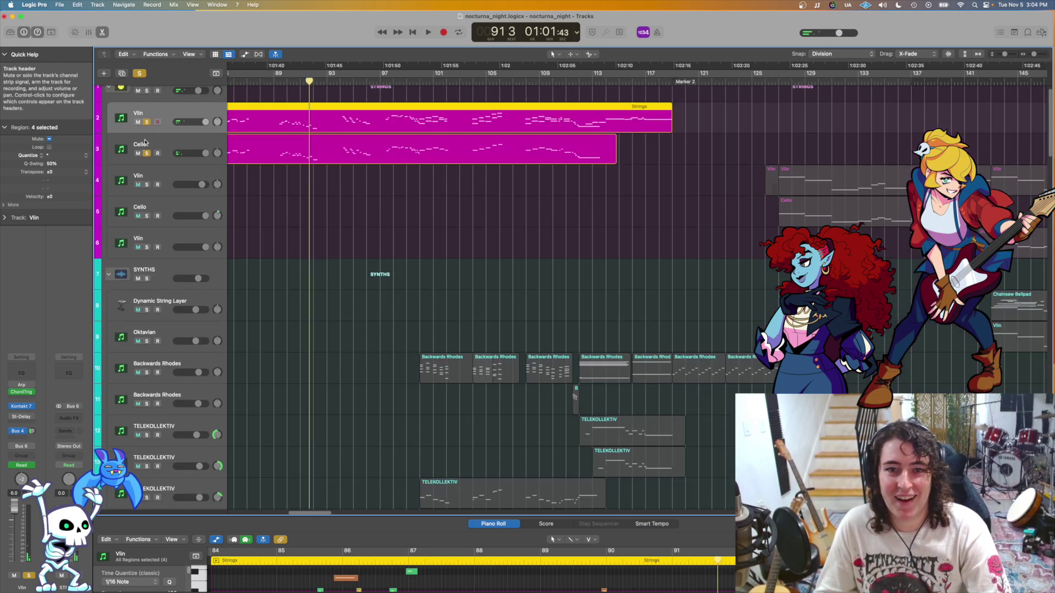
left_click(147, 122)
left_click(147, 153)
key("super+Up")
key("super+Up")
key("super+Up")
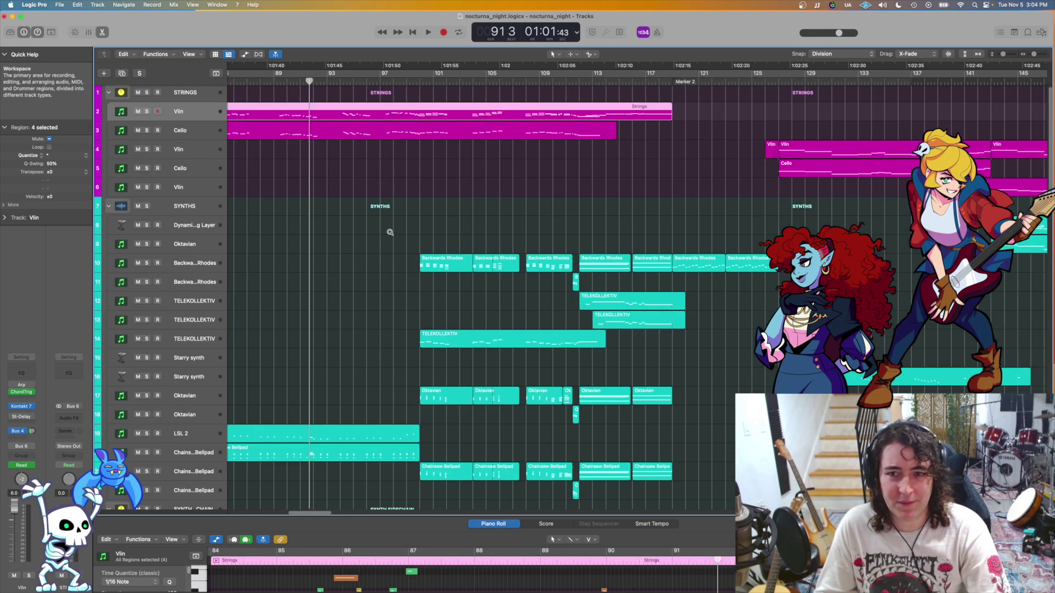
Step: Play the full mix from bar 91, reviewing the synth, piano, guitar, bass, drum and violin take tracks, and stop playback
key("space")
scroll(386, 230, "down", 5)
key("super+Left")
scroll(368, 228, "down", 10)
scroll(368, 229, "right", 8)
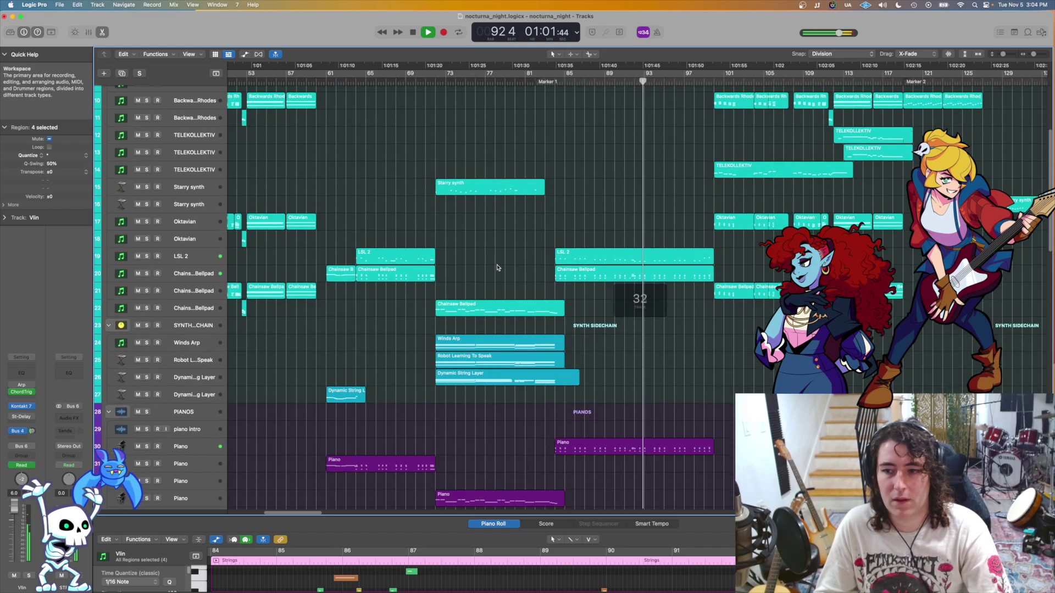
key("super+Up")
key("super+Up")
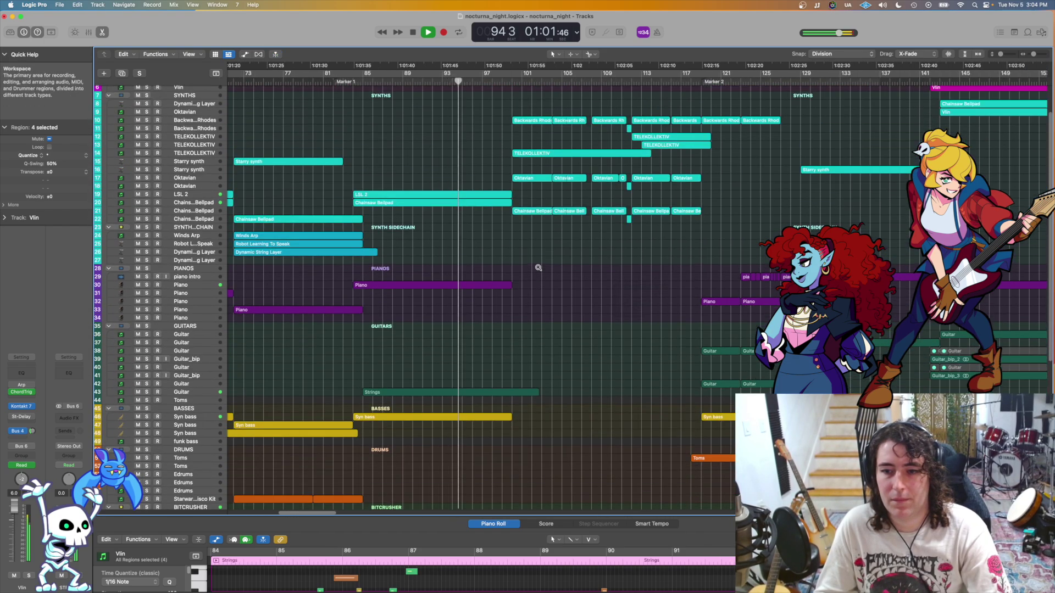
scroll(441, 277, "down", 5)
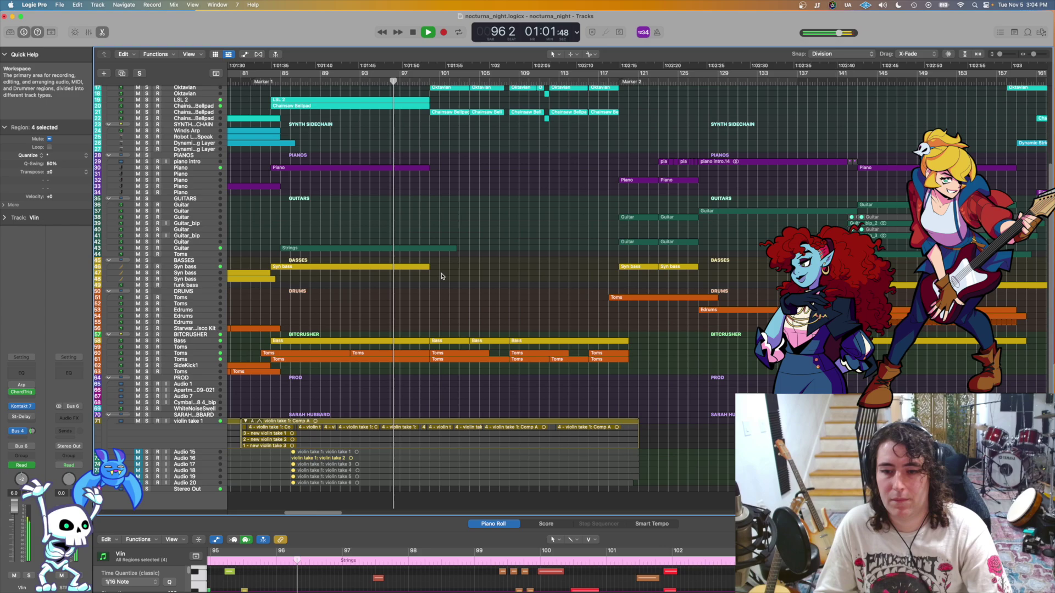
key("super+Down")
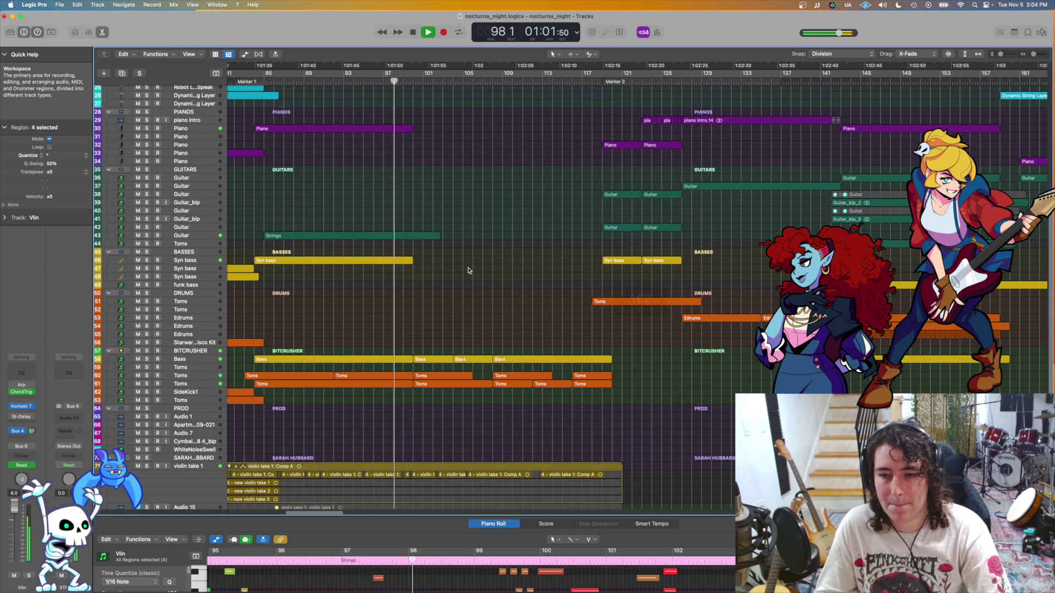
scroll(467, 271, "up", 10)
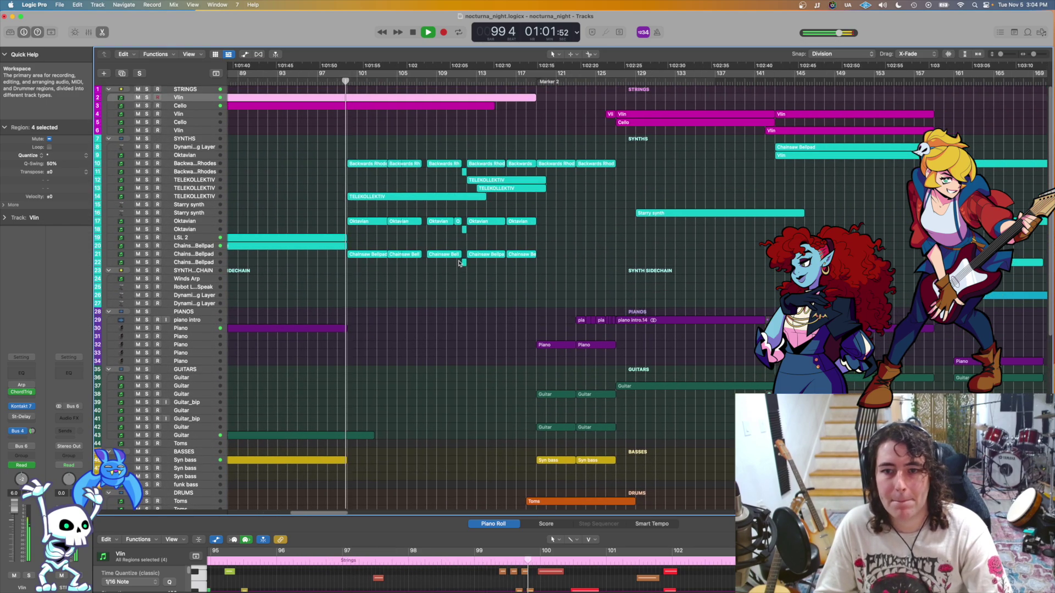
key("space")
Step: Solo the STRINGS and SYNTHS stacks, play them together from about bar 100, and enlarge the tracks
left_click(147, 89)
left_click(146, 139)
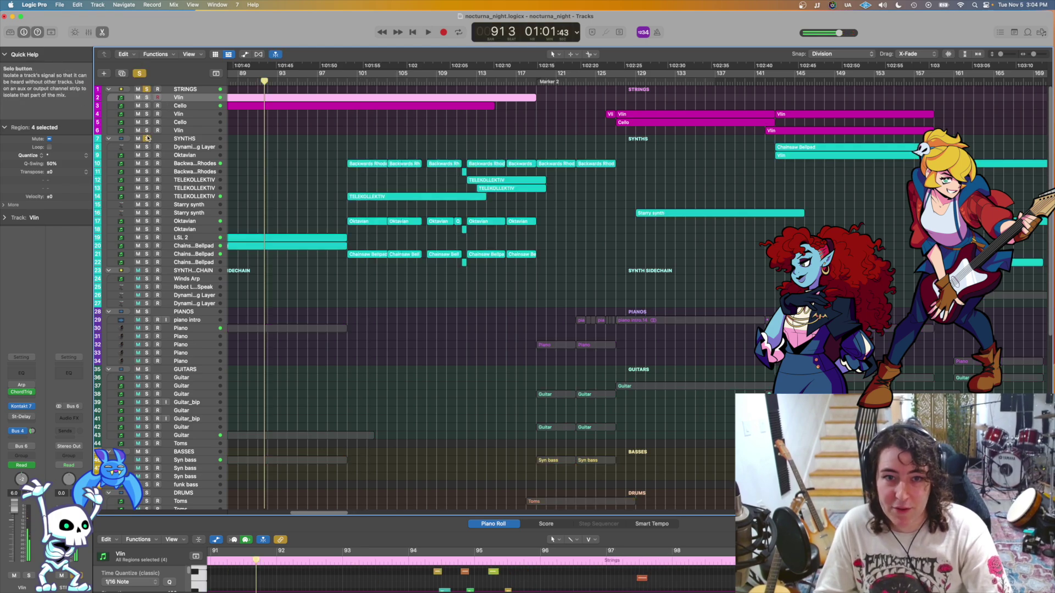
key("space")
left_click(348, 81)
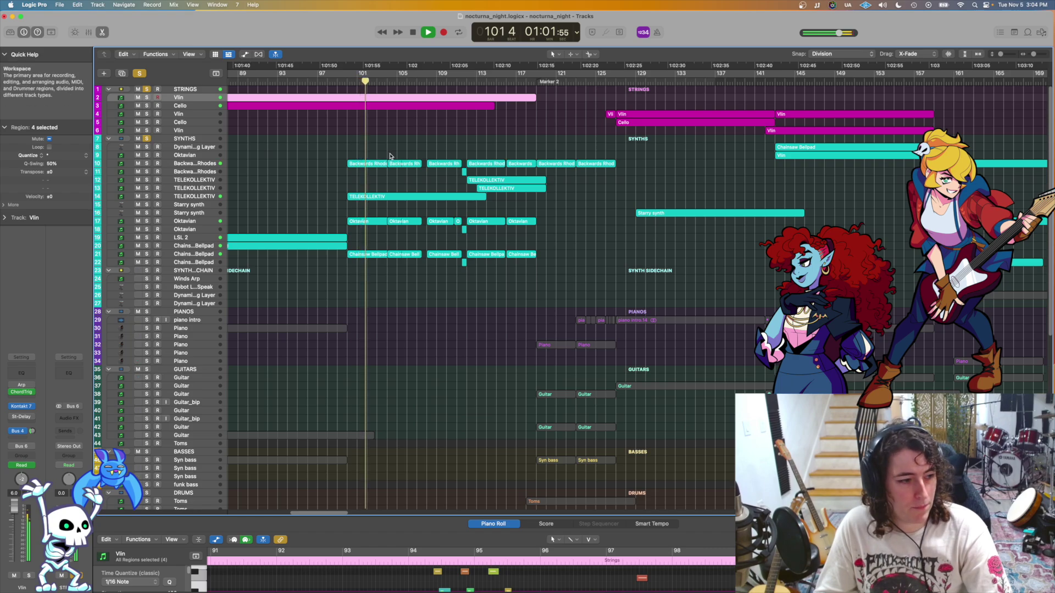
key("super+Down")
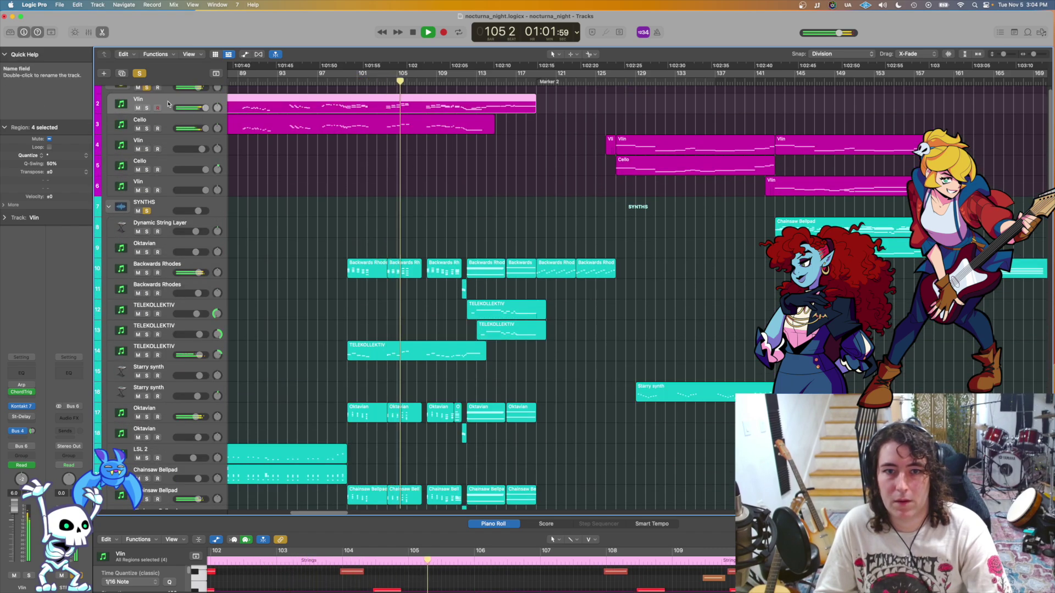
Step: Briefly solo the first Vlin track, then replay the STRINGS stack from about bar 107 and bring back the SYNTHS solo
left_click(147, 109)
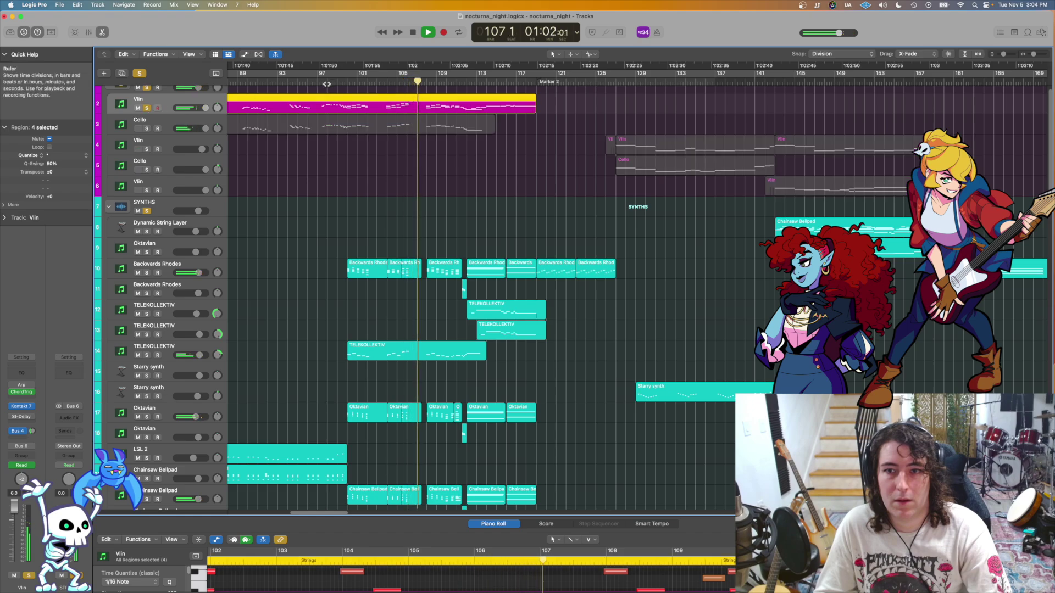
left_click(146, 107)
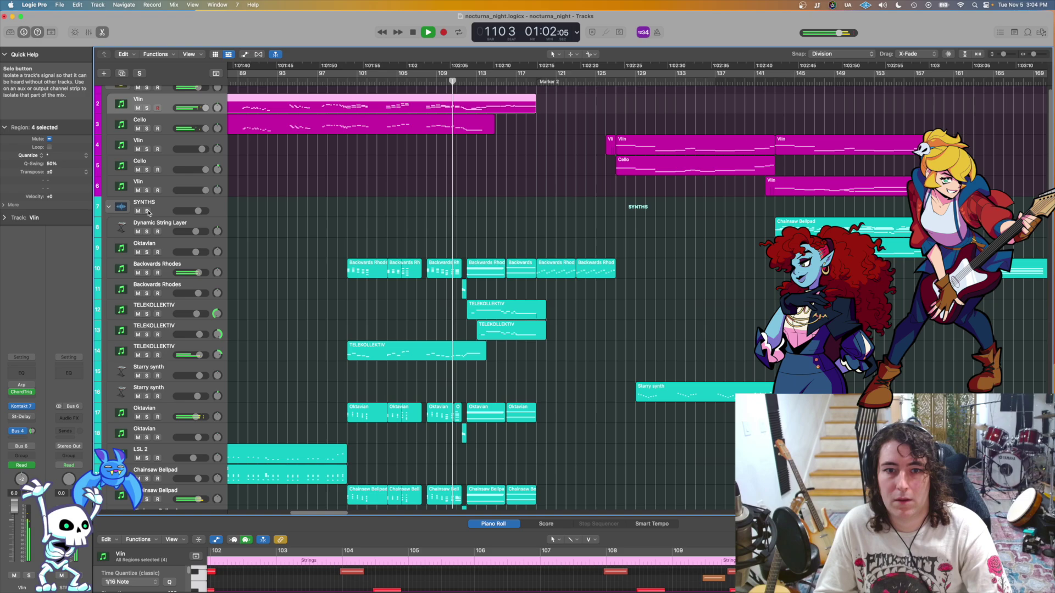
left_click(146, 87)
left_click(423, 82)
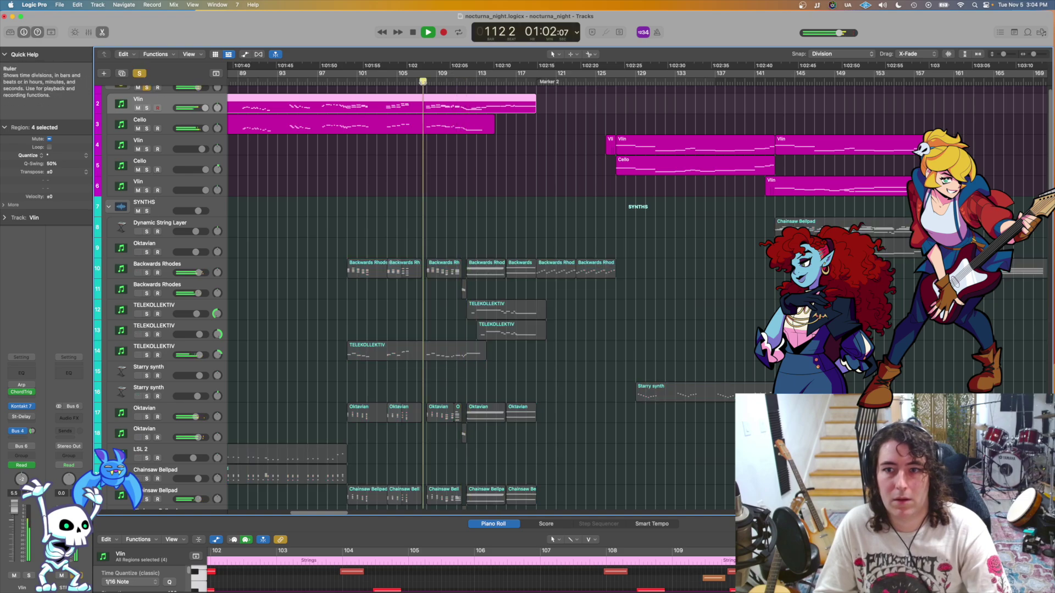
left_click(147, 211)
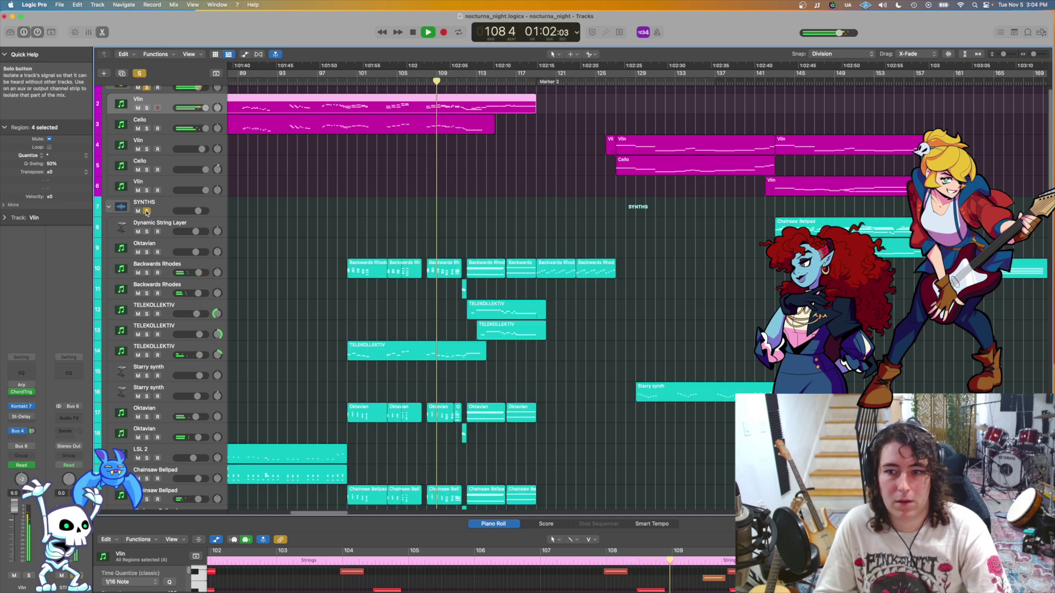
Step: Follow the soloed strings and synths past bar 115 while looking over the lower tracks, then stop playback
scroll(494, 239, "right", 3)
scroll(473, 245, "down", 3)
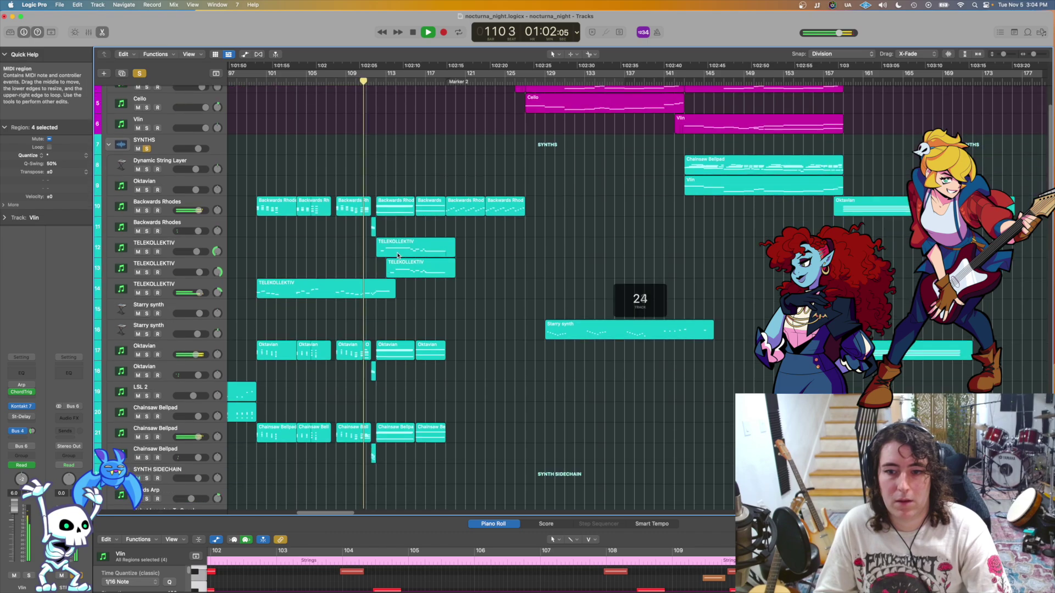
scroll(407, 262, "down", 4)
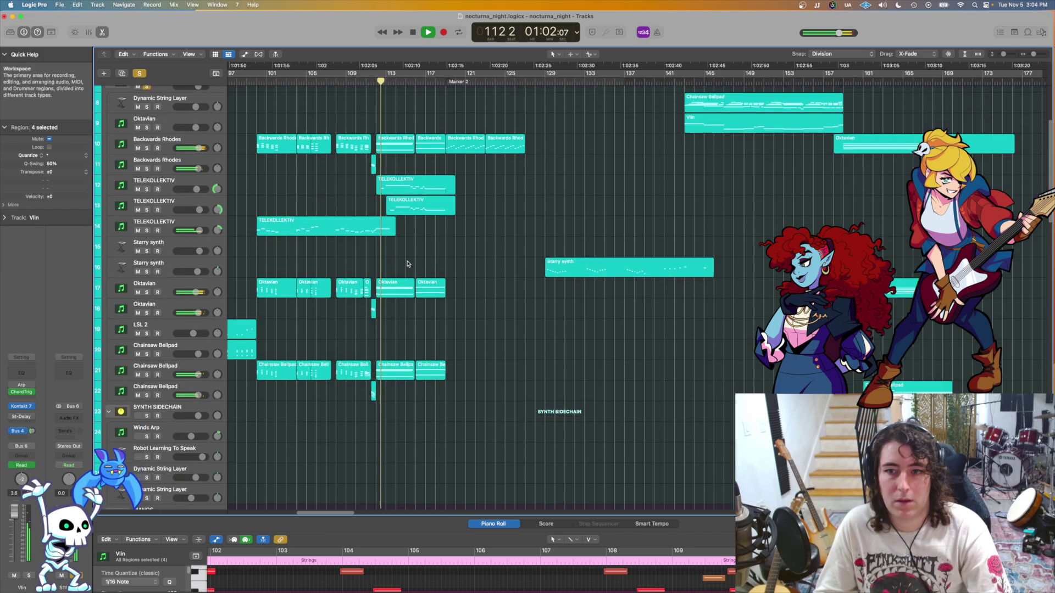
scroll(408, 262, "down", 15)
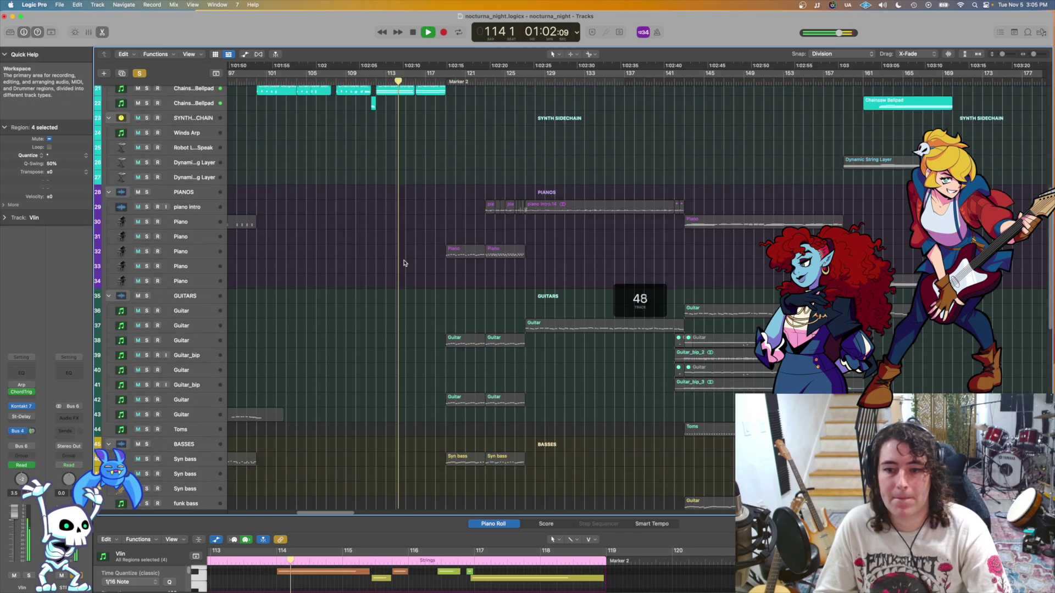
scroll(404, 262, "down", 6)
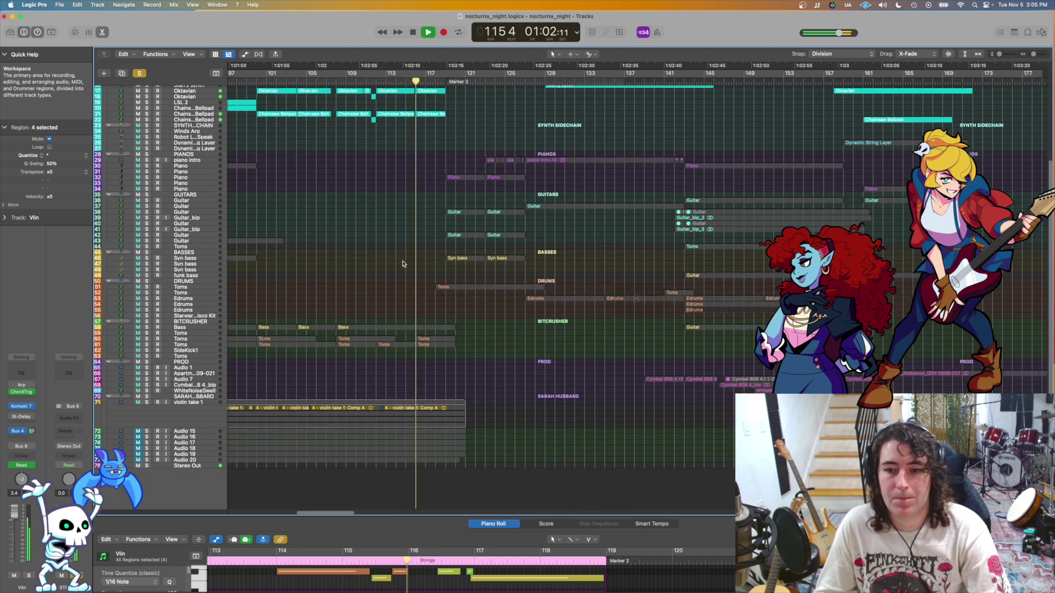
scroll(404, 262, "up", 5)
key("space")
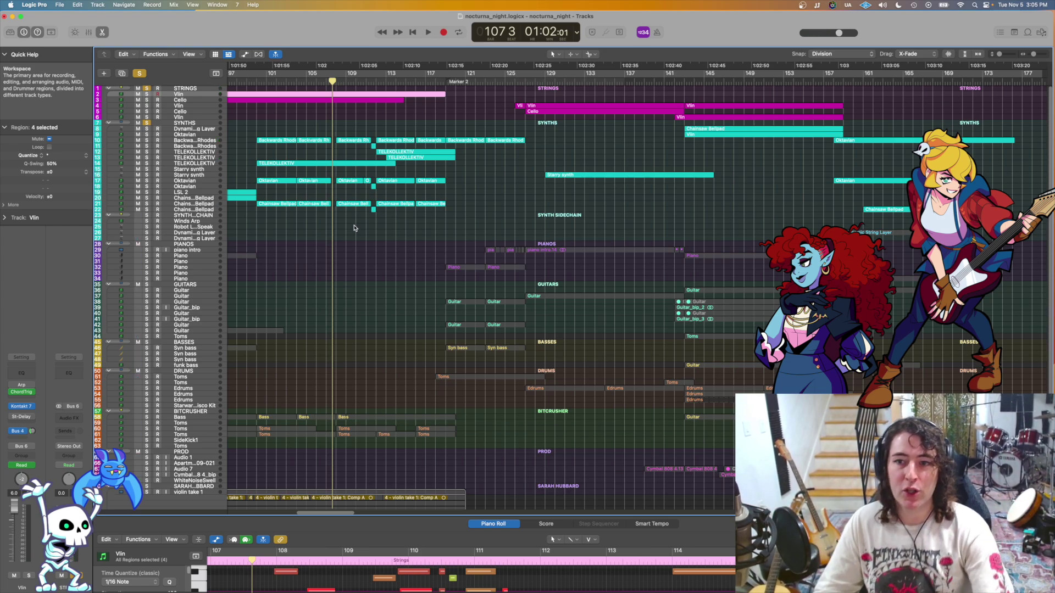
Step: Enlarge the string regions and play from bar 115 with the first Vlin track soloed alongside the synths, then stop
left_click(408, 81)
scroll(442, 145, "up", 5)
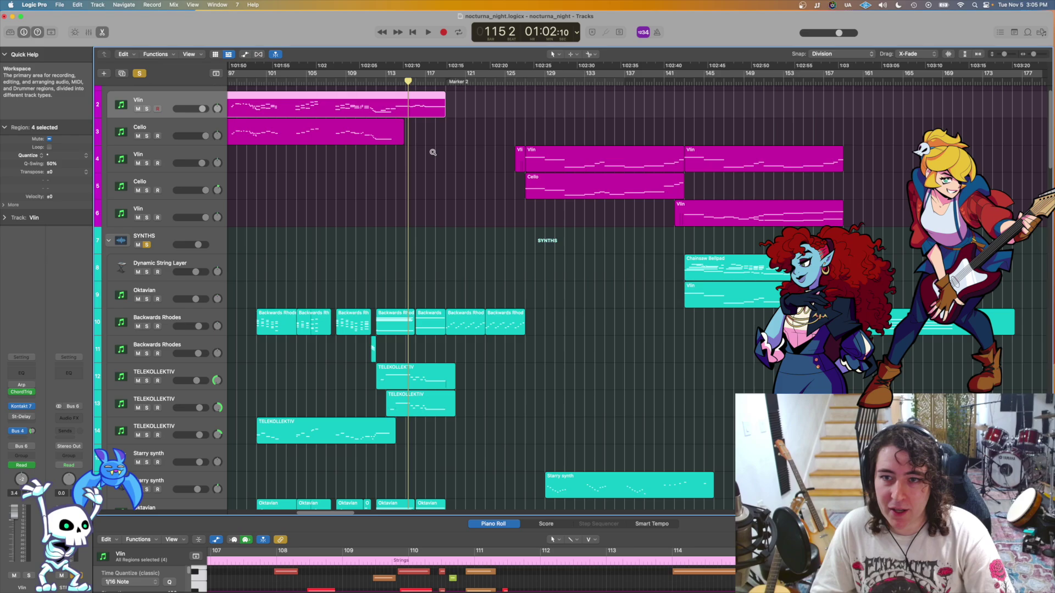
scroll(433, 152, "up", 3)
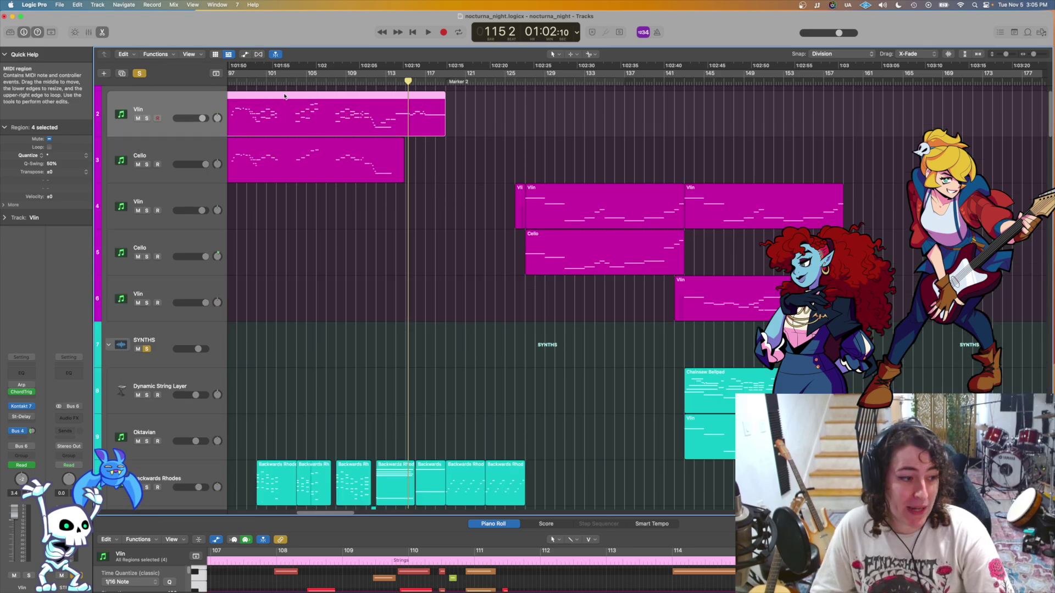
key("space")
left_click(148, 119)
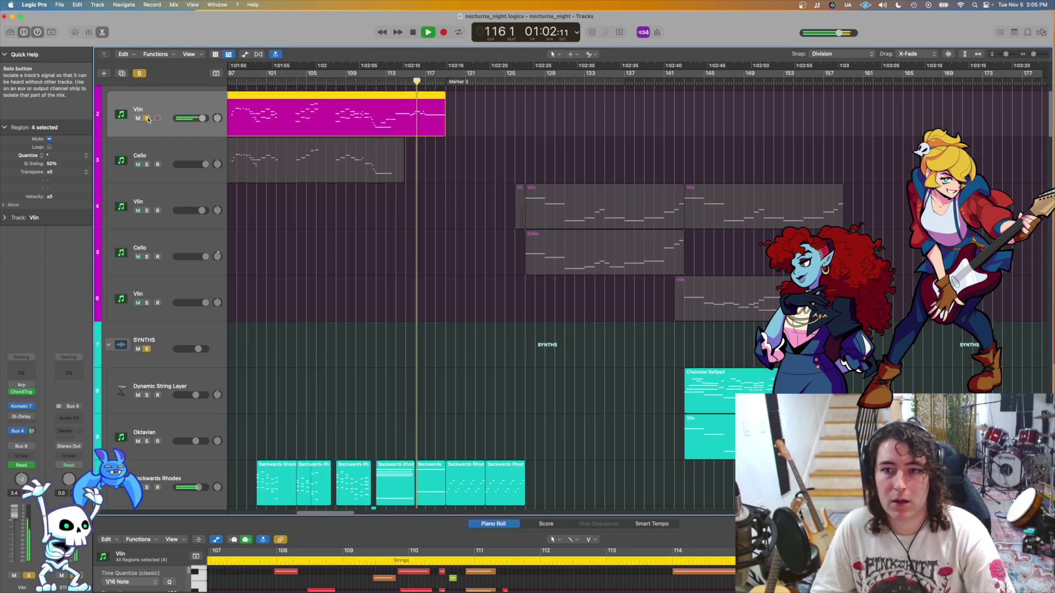
key("space")
Step: Remove the SYNTHS solo and play the end of the first Vlin part alone from bar 115, stopping when done
scroll(145, 300, "down", 2)
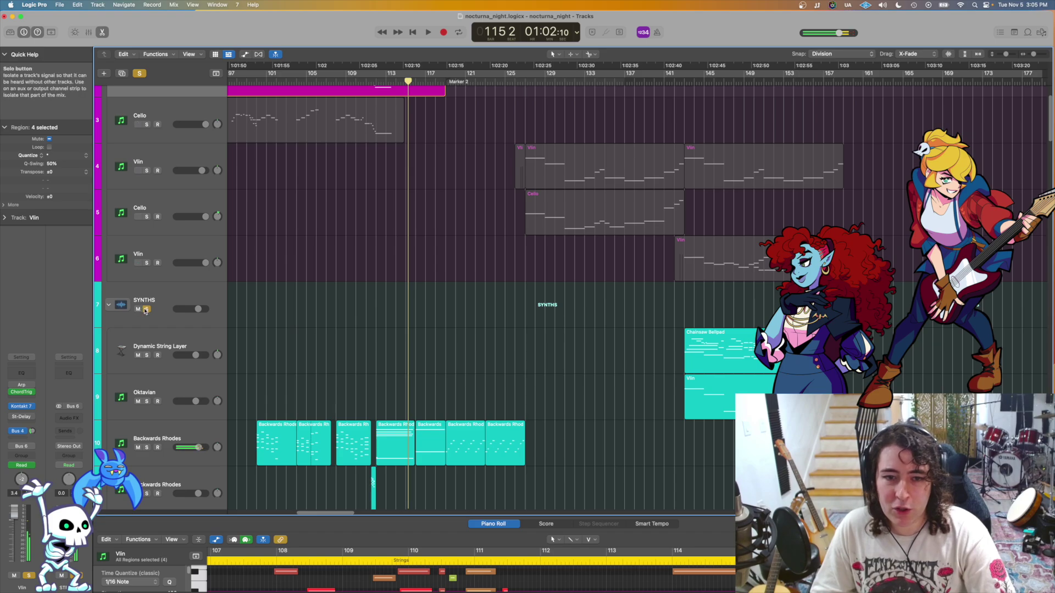
left_click(145, 310)
scroll(230, 270, "down", 3)
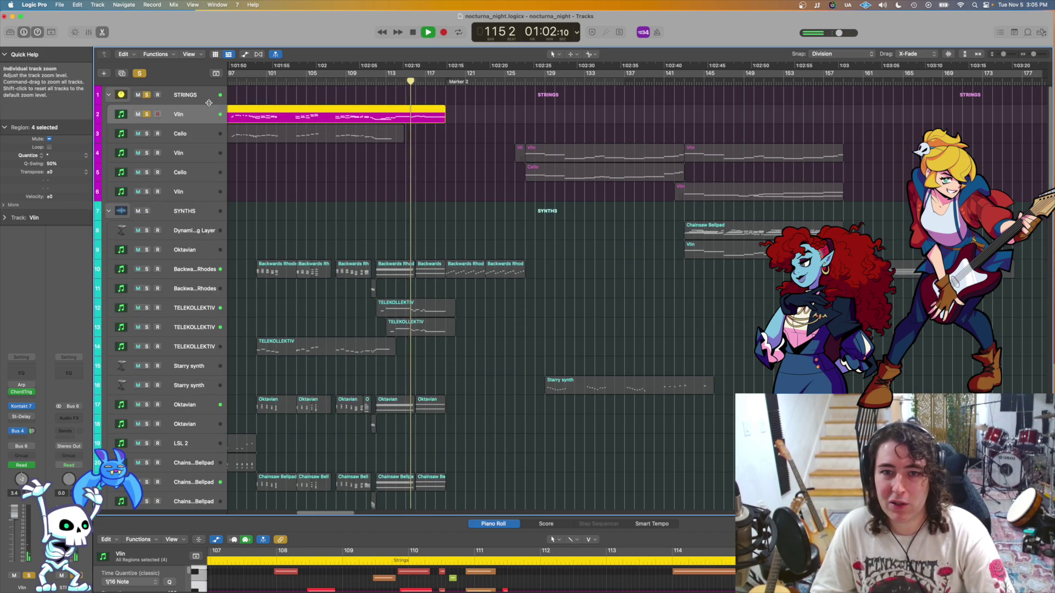
scroll(461, 150, "up", 2)
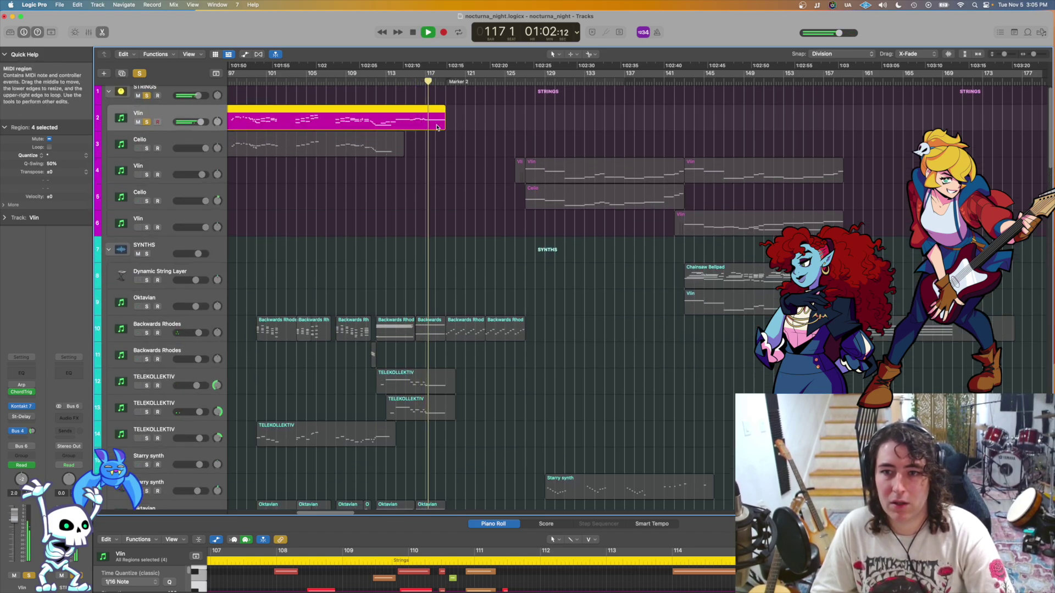
key("space")
Step: Hide the editor, clear the first Vlin track's solo, and replay the STRINGS stack briefly from bar 115
key("e")
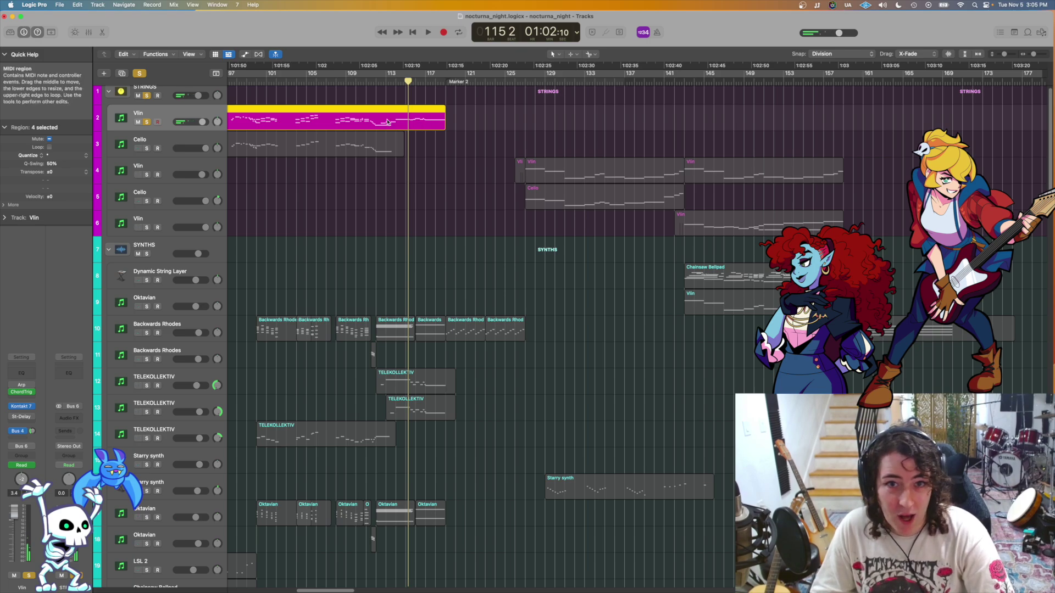
left_click(146, 122)
key("space")
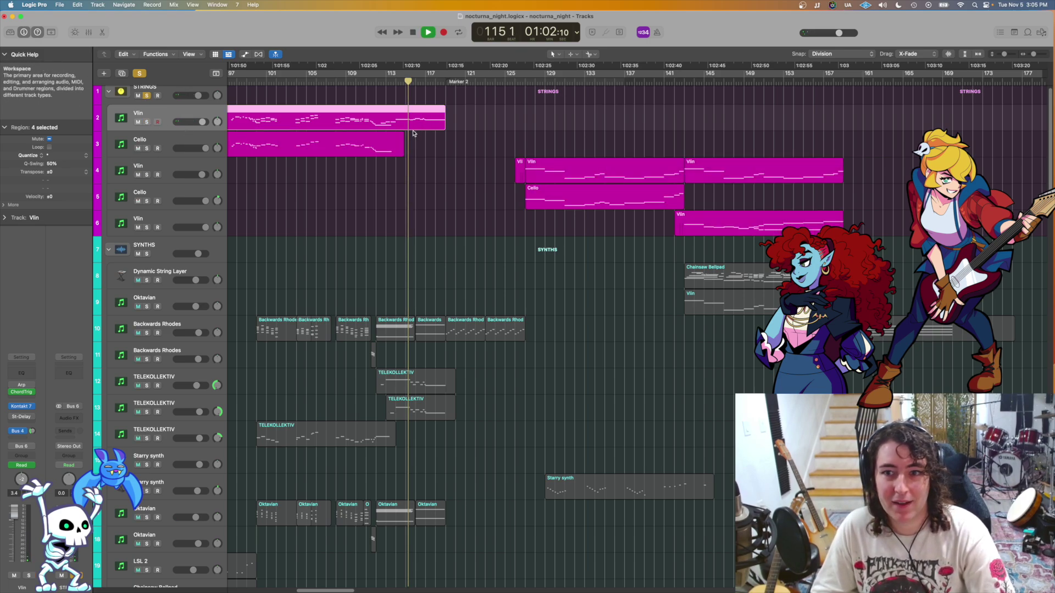
key("space")
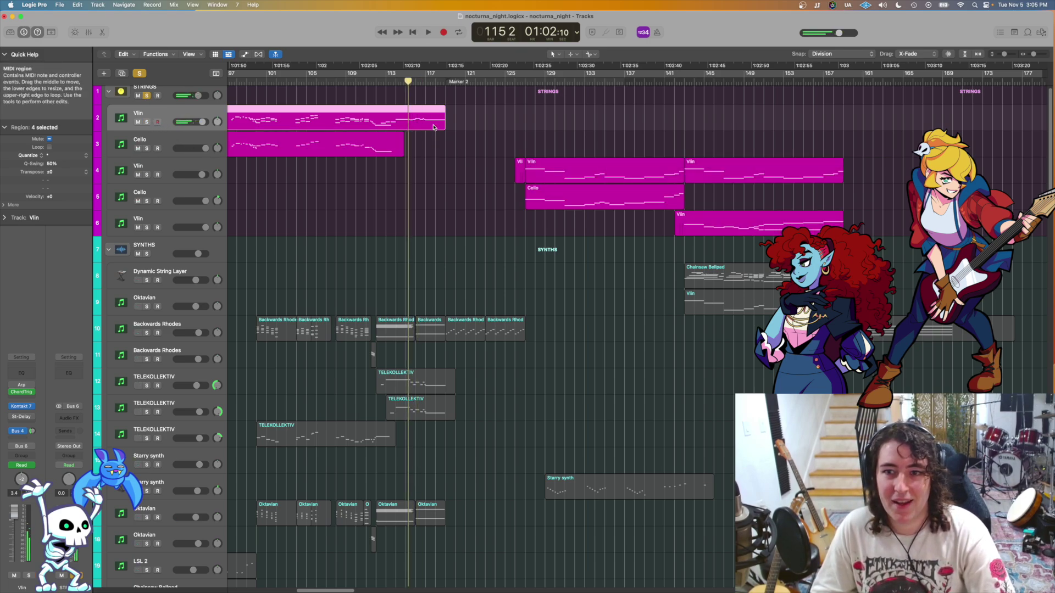
Step: Reopen and enlarge the Piano Roll to examine the Vlin notes around bars 109 to 116, then shrink it again
key("e")
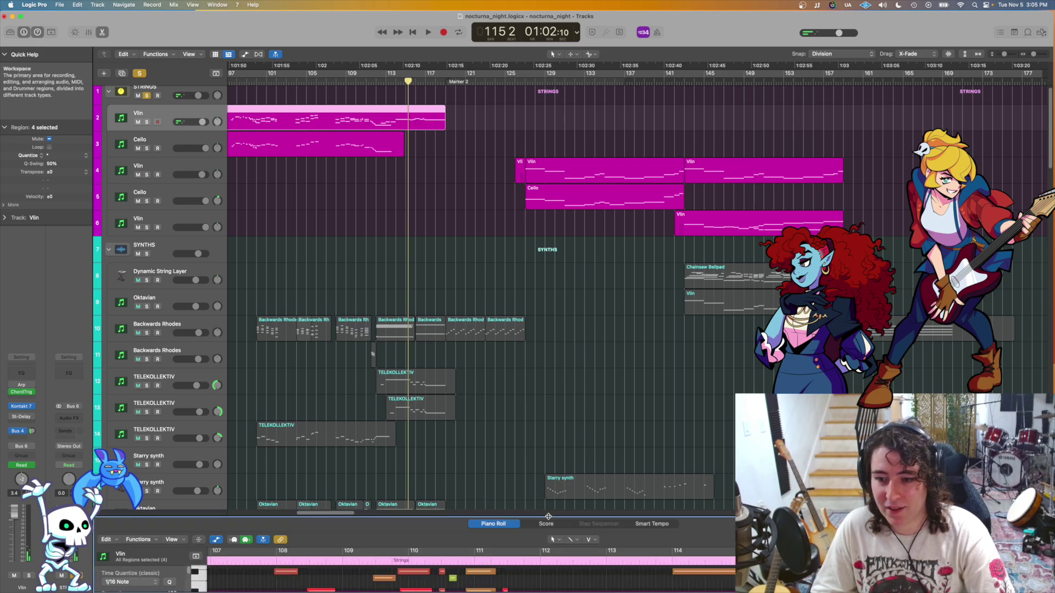
left_click_drag(549, 516, 548, 300)
scroll(726, 426, "right", 3)
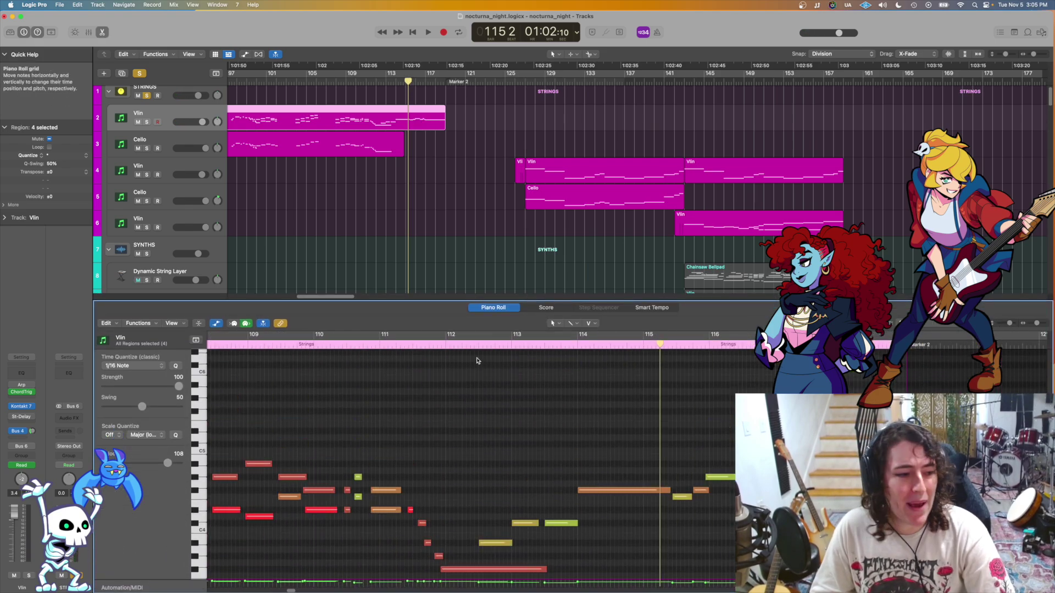
left_click_drag(452, 307, 451, 538)
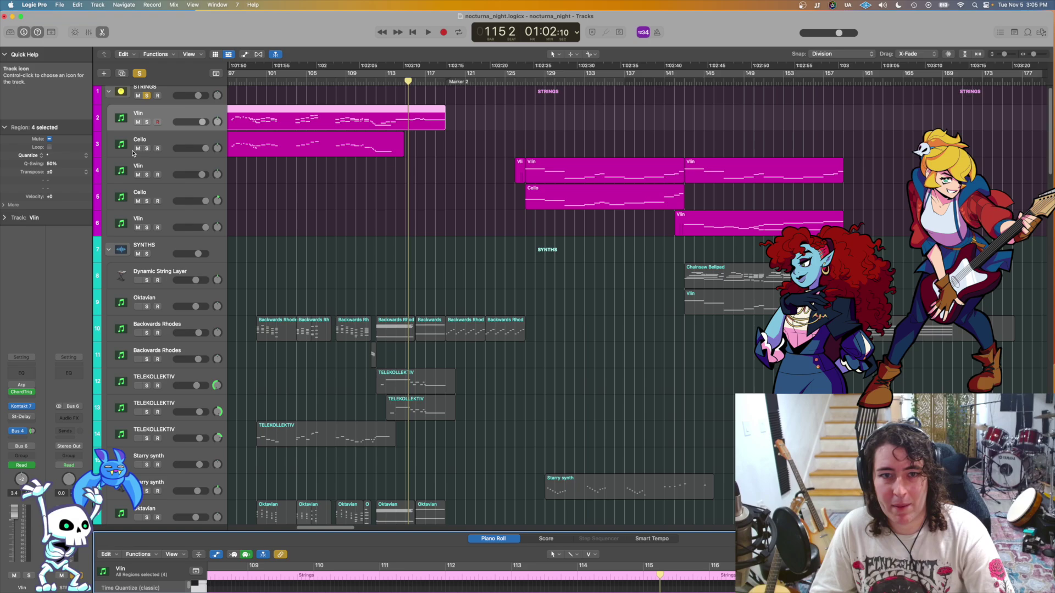
Step: Clear all solos and play the full mix briefly from bar 115
left_click(138, 73)
key("space")
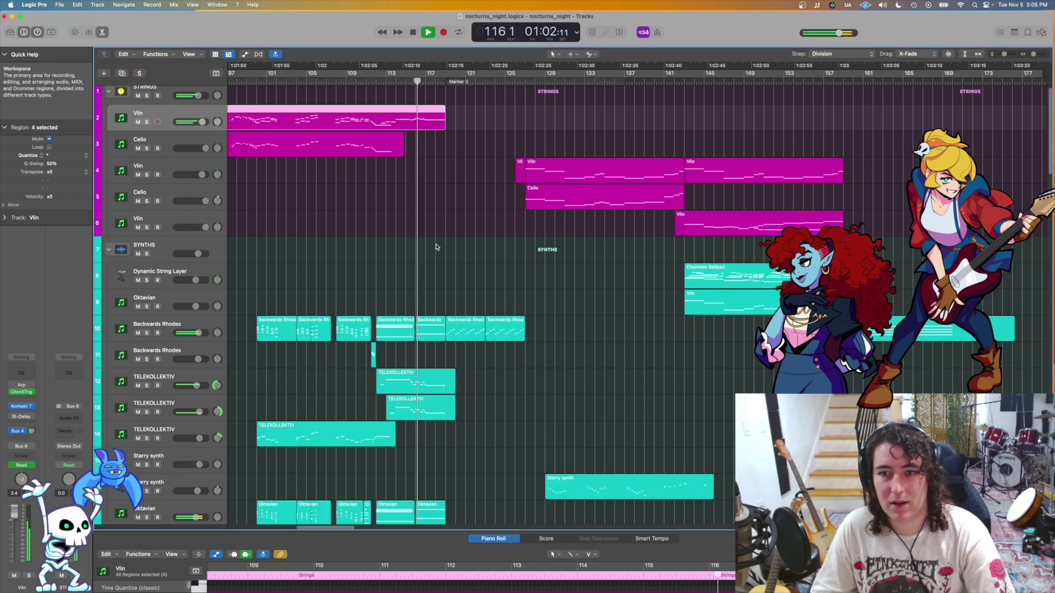
key("space")
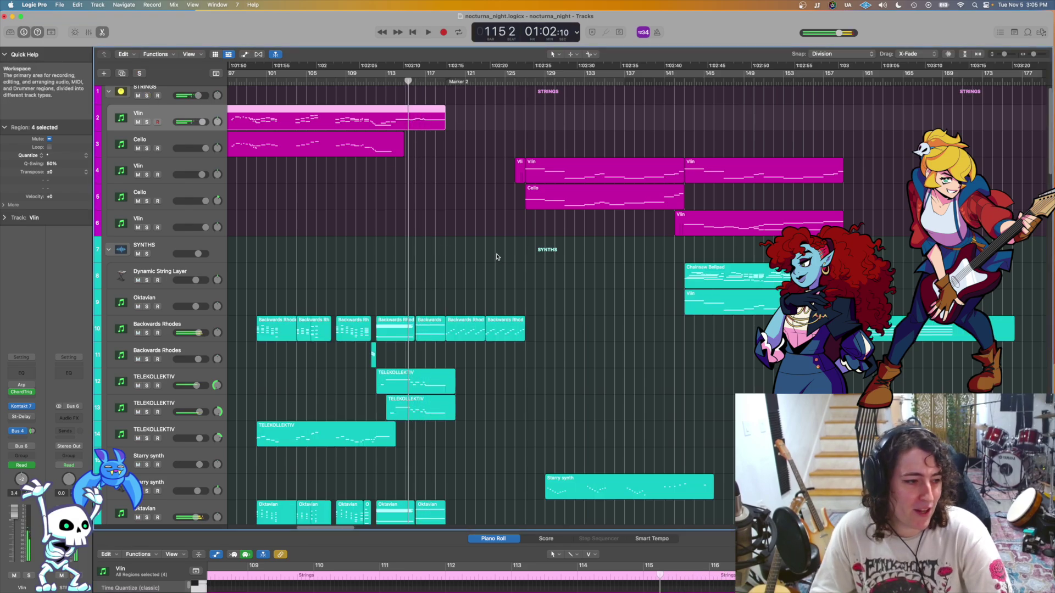
Step: Replay the full mix from bar 115 through the transition at Marker 2, reviewing the synth, piano and guitar regions, and stop
scroll(496, 256, "right", 5)
scroll(497, 257, "down", 2)
key("space")
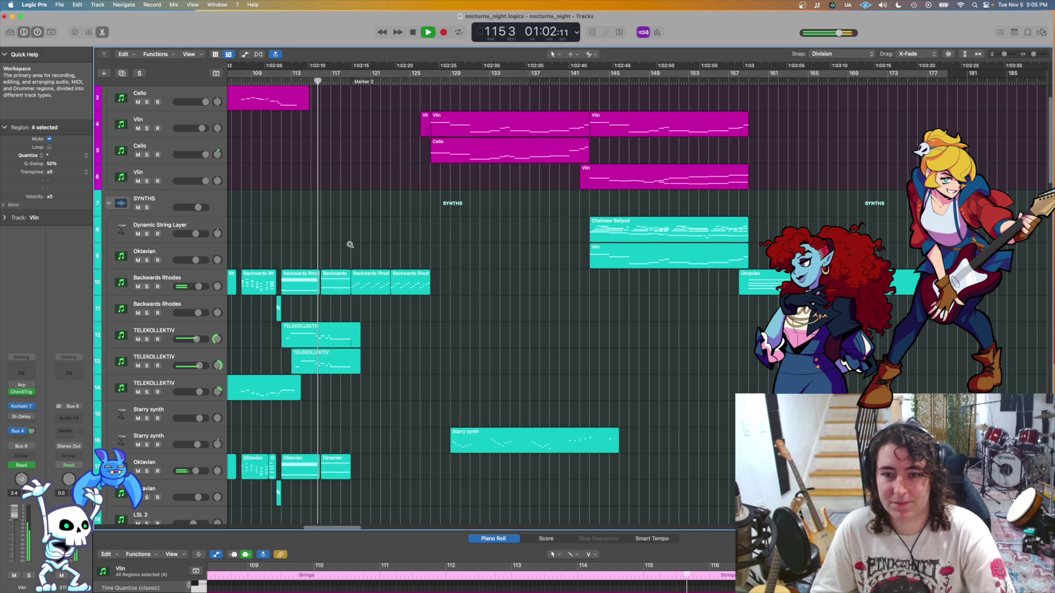
scroll(350, 244, "down", 8)
scroll(350, 245, "left", 5)
scroll(685, 240, "right", 5)
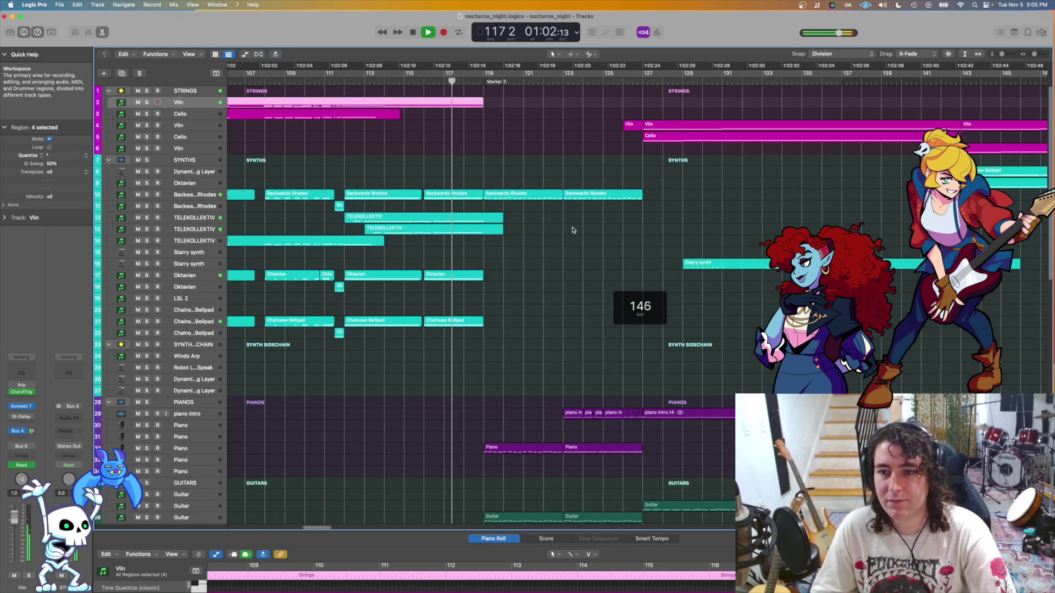
scroll(573, 230, "down", 5)
scroll(560, 230, "right", 3)
scroll(557, 237, "up", 2)
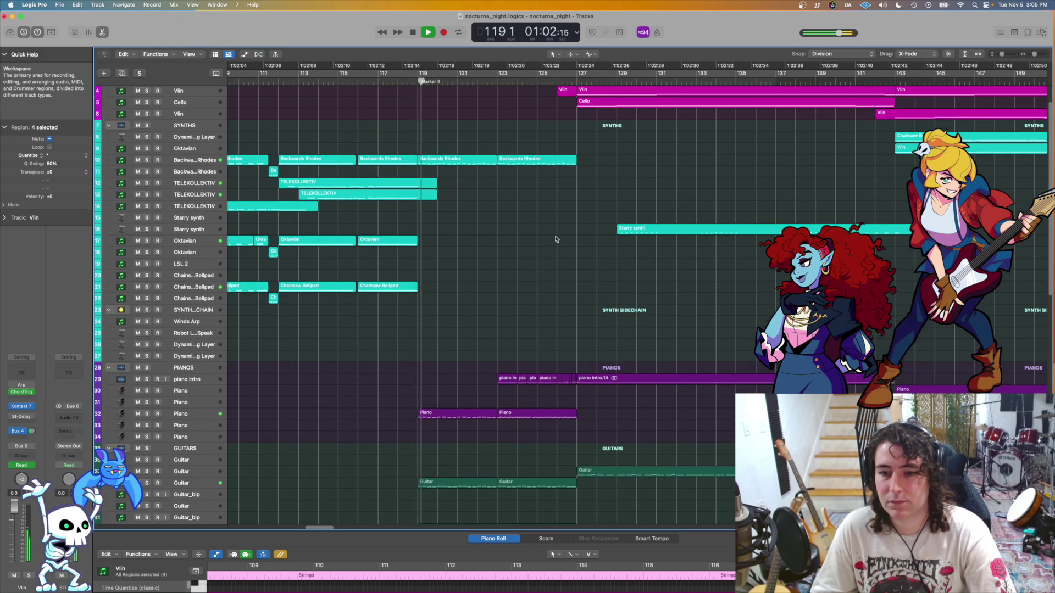
scroll(556, 239, "up", 3)
key("space")
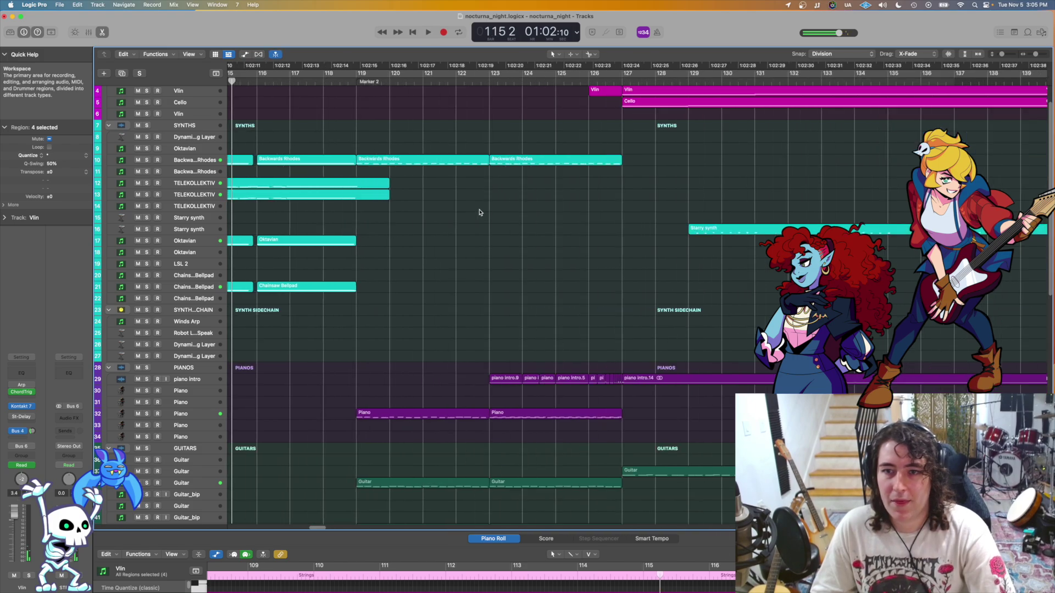
Step: Solo the PIANOS stack and start playback from beat 4 of bar 118, just before Marker 2
scroll(482, 231, "down", 5)
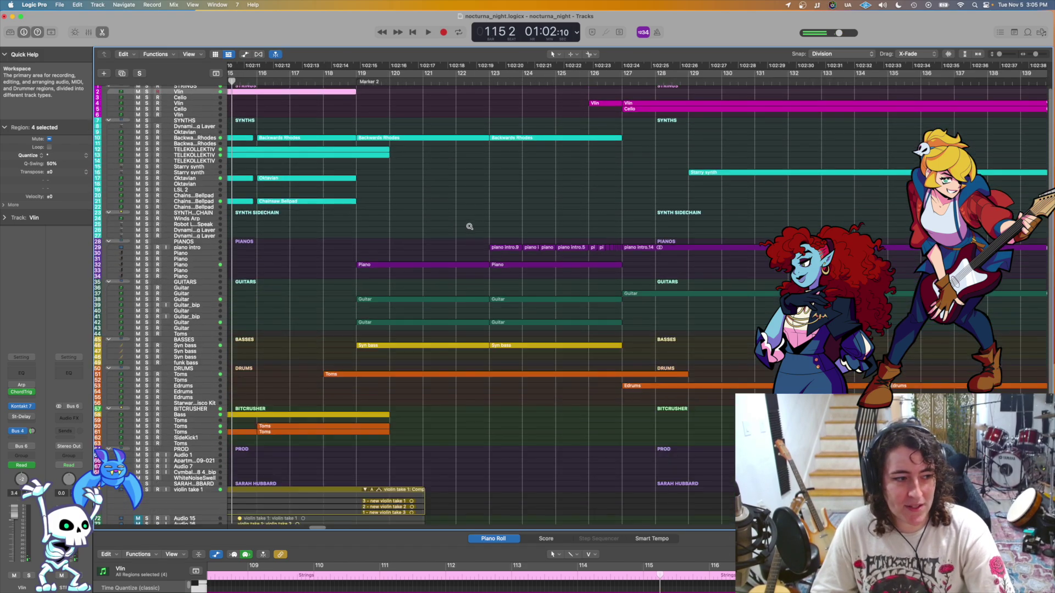
left_click(353, 82)
scroll(365, 225, "up", 5)
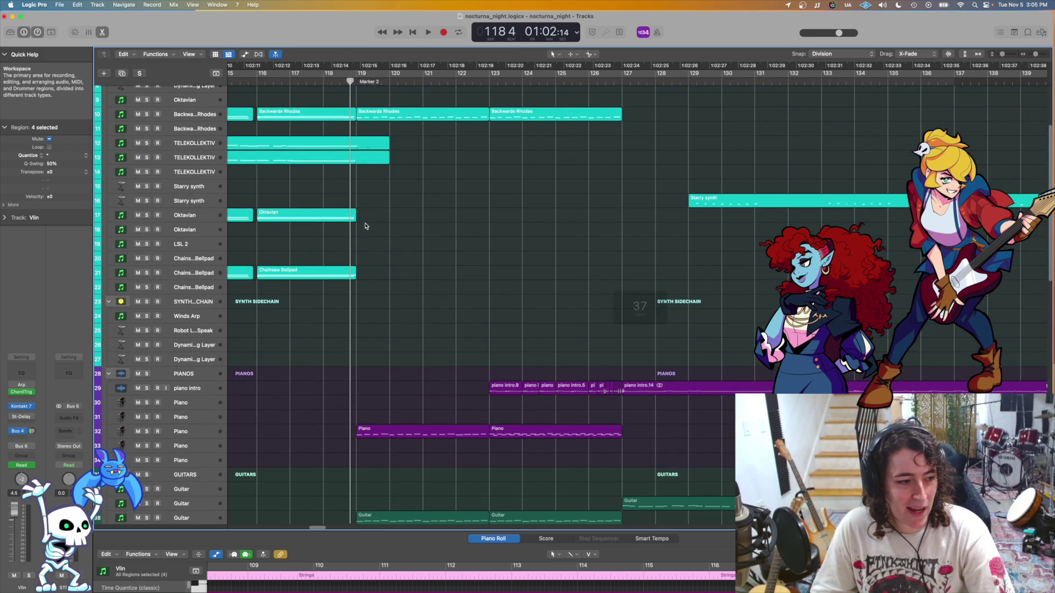
scroll(366, 226, "down", 5)
scroll(396, 228, "right", 2)
scroll(385, 229, "down", 1)
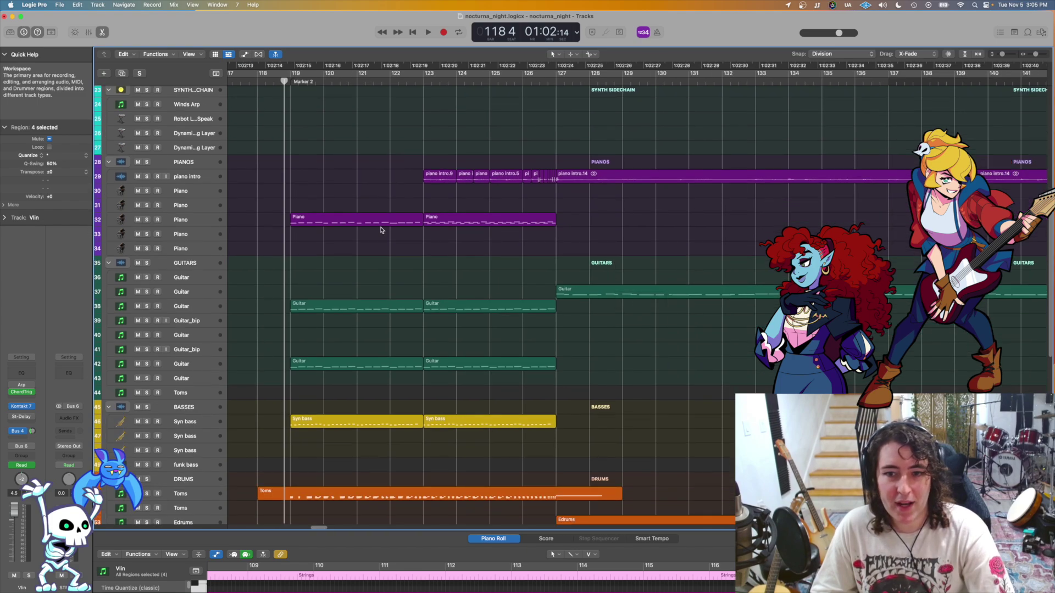
left_click(146, 162)
key("space")
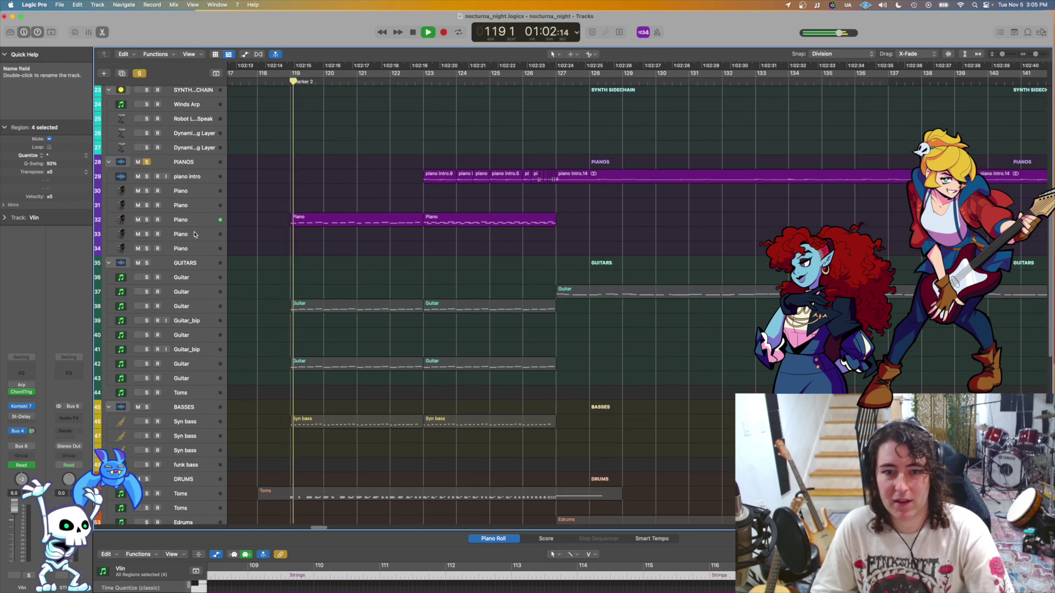
Step: Listen to the soloed pianos into bar 124, select the Piano region at bar 123, and stop playback
scroll(358, 254, "up", 3)
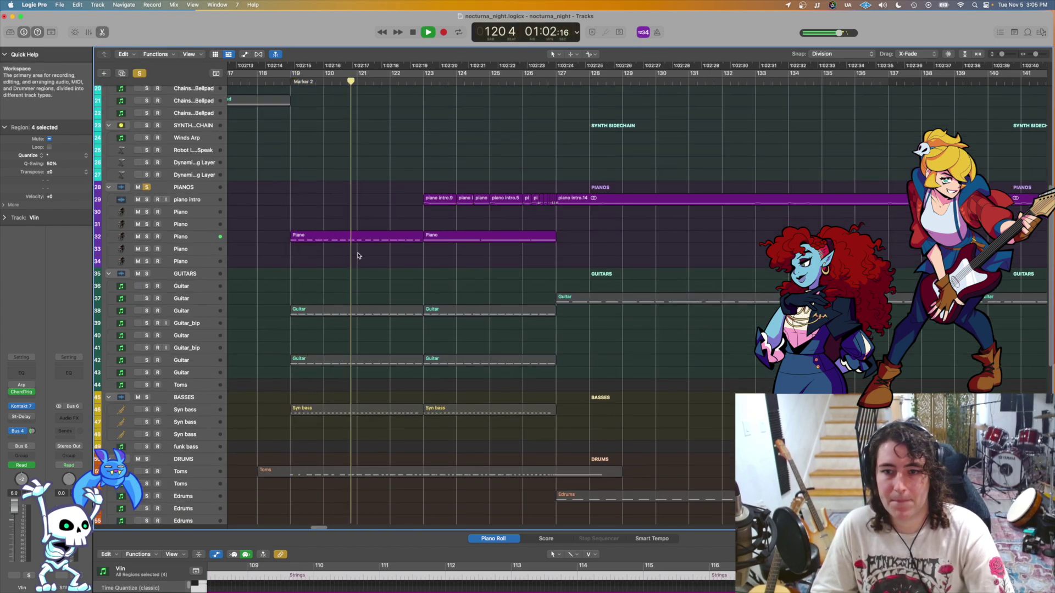
scroll(407, 257, "down", 3)
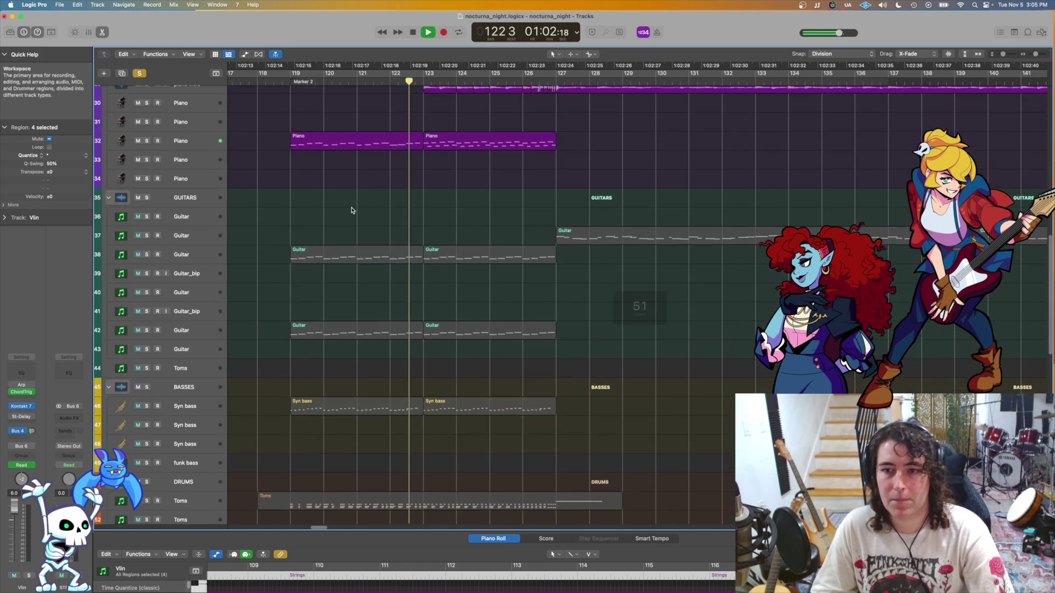
scroll(352, 218, "up", 4)
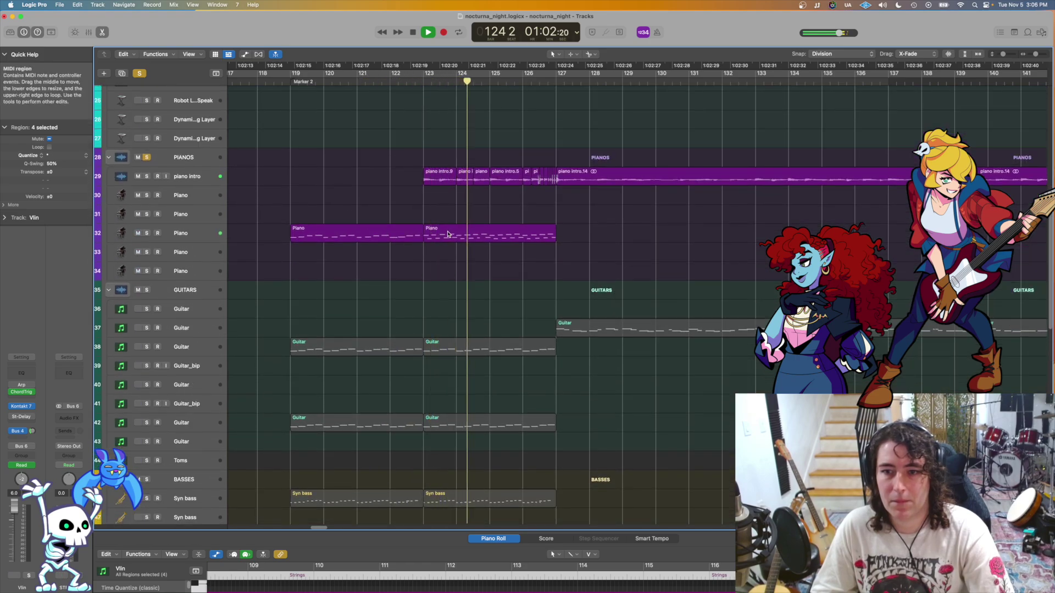
left_click(467, 236)
key("space")
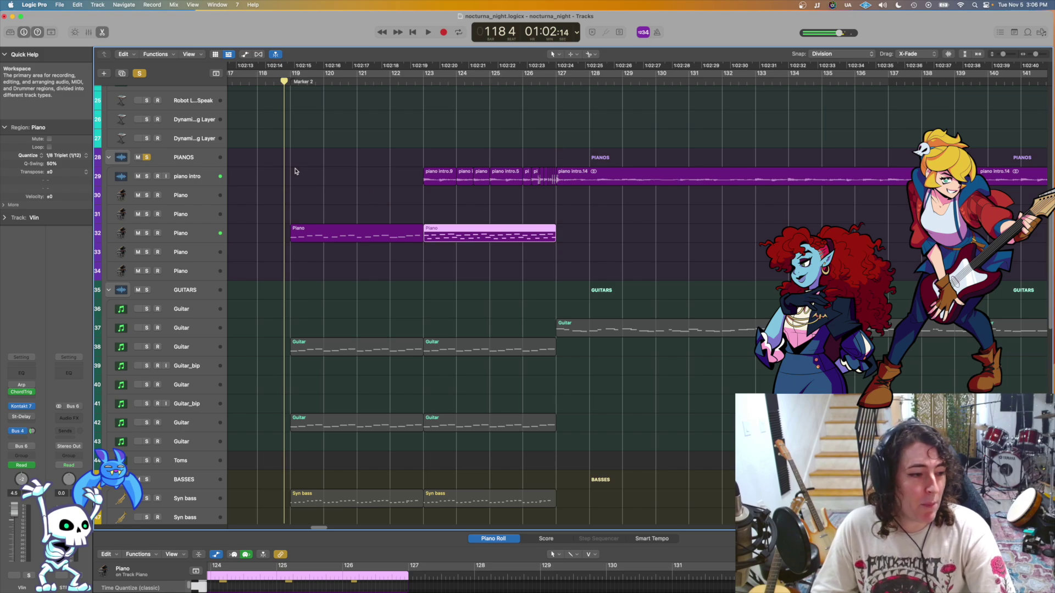
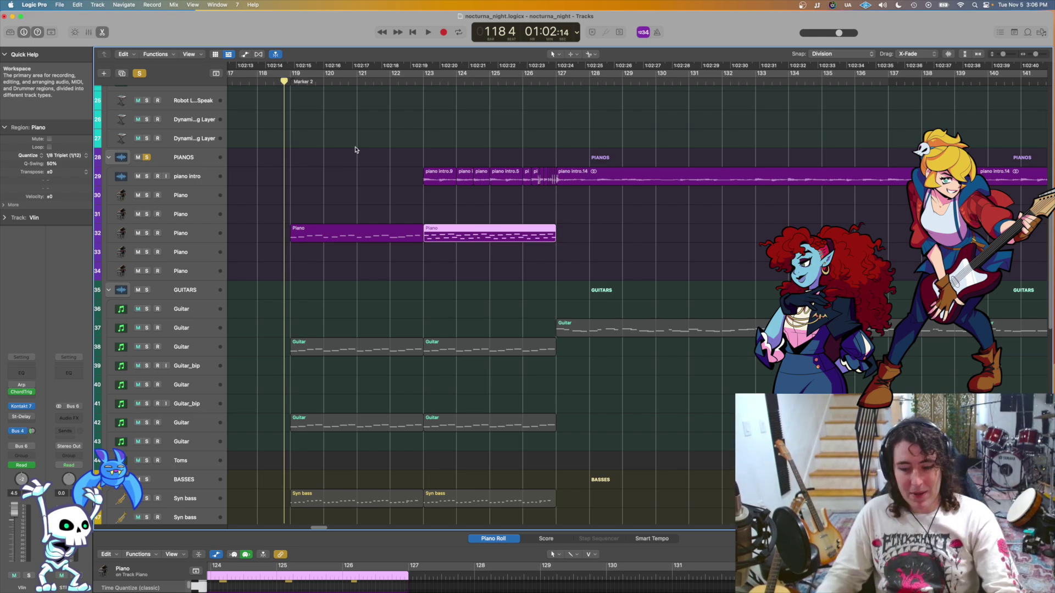
Step: Play from bar 123, solo the Piano track on track 32, stop, and enlarge the track heights
left_click(424, 74)
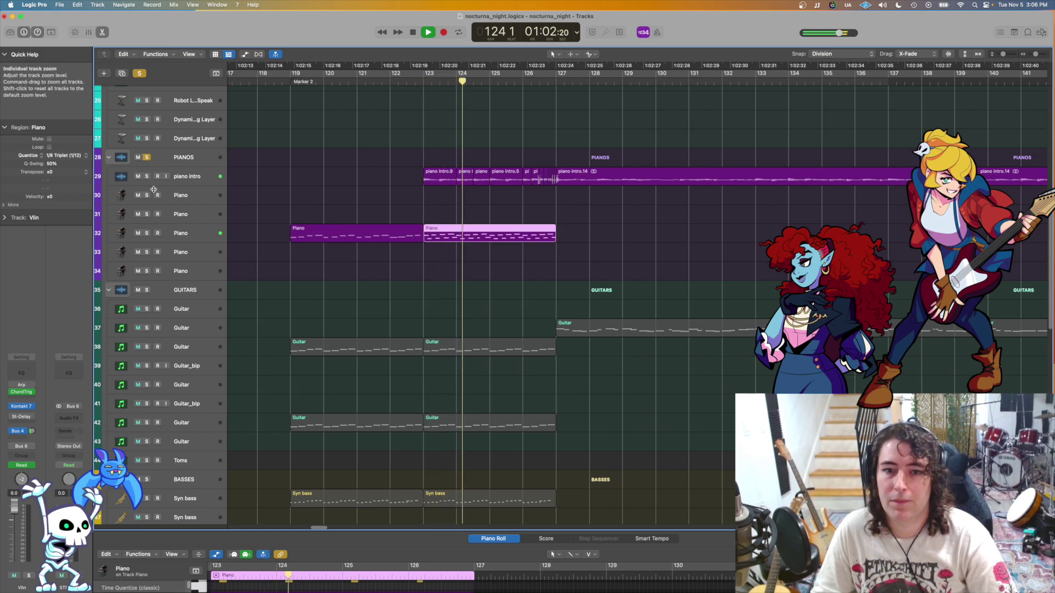
left_click(148, 233)
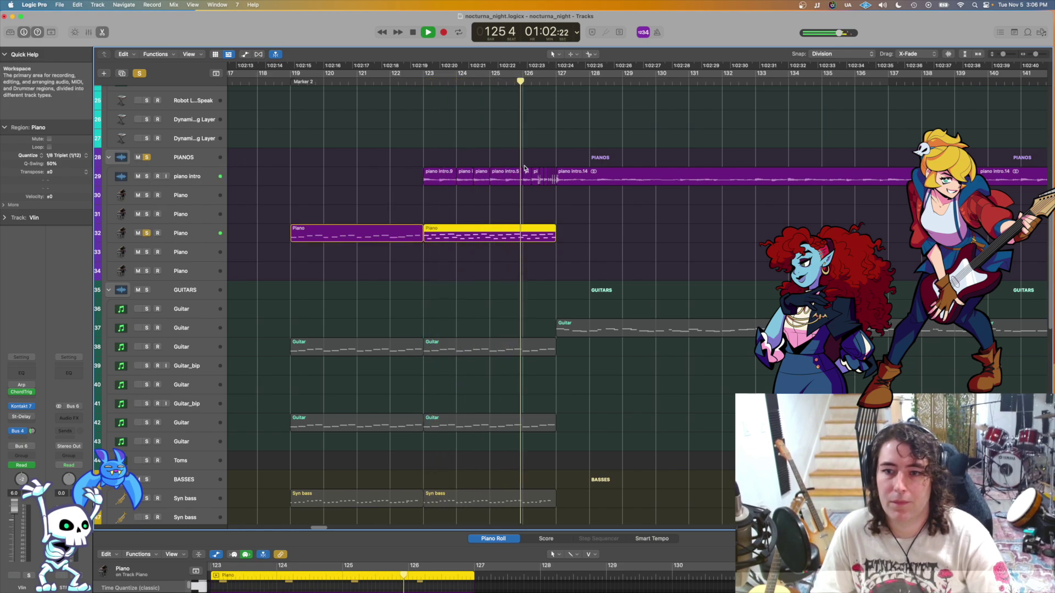
key("space")
key("super+Down")
key("super+Down")
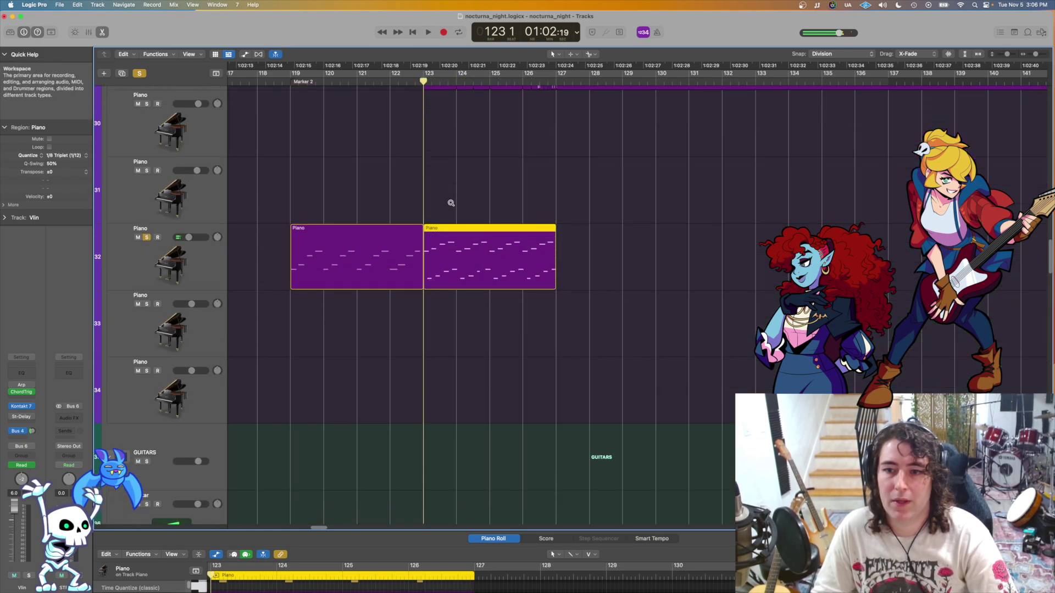
Step: Enlarge the Piano Roll and examine the Piano region's notes from bar 123 with a brief playback
key("e")
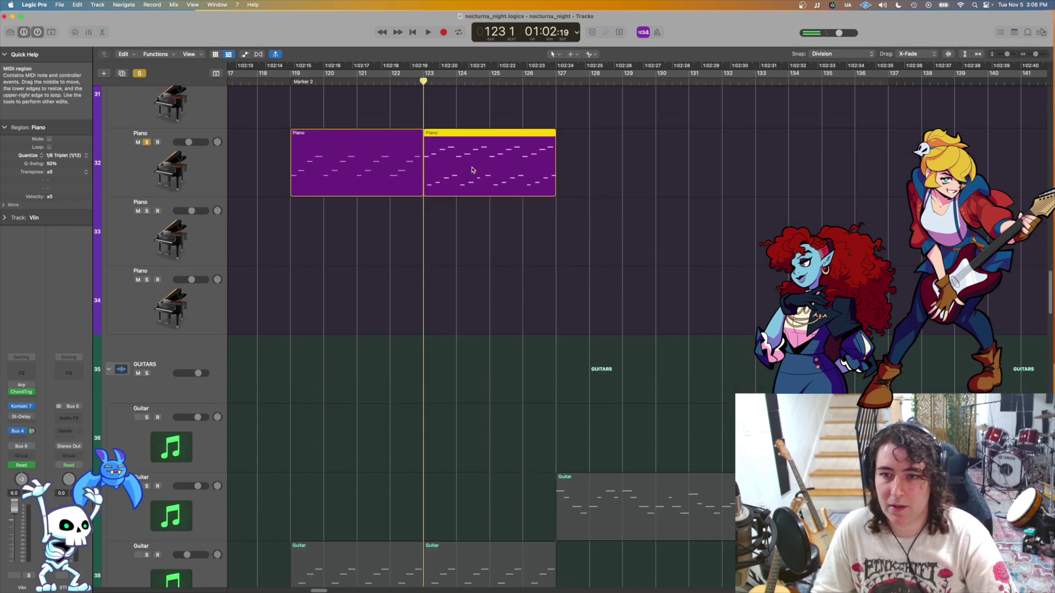
key("e")
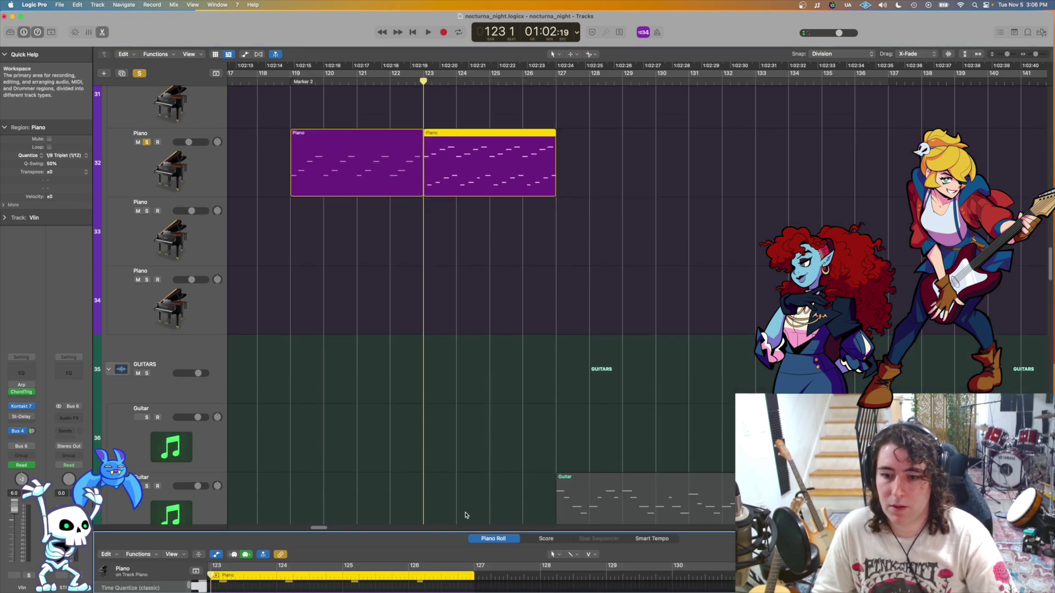
left_click_drag(462, 531, 442, 140)
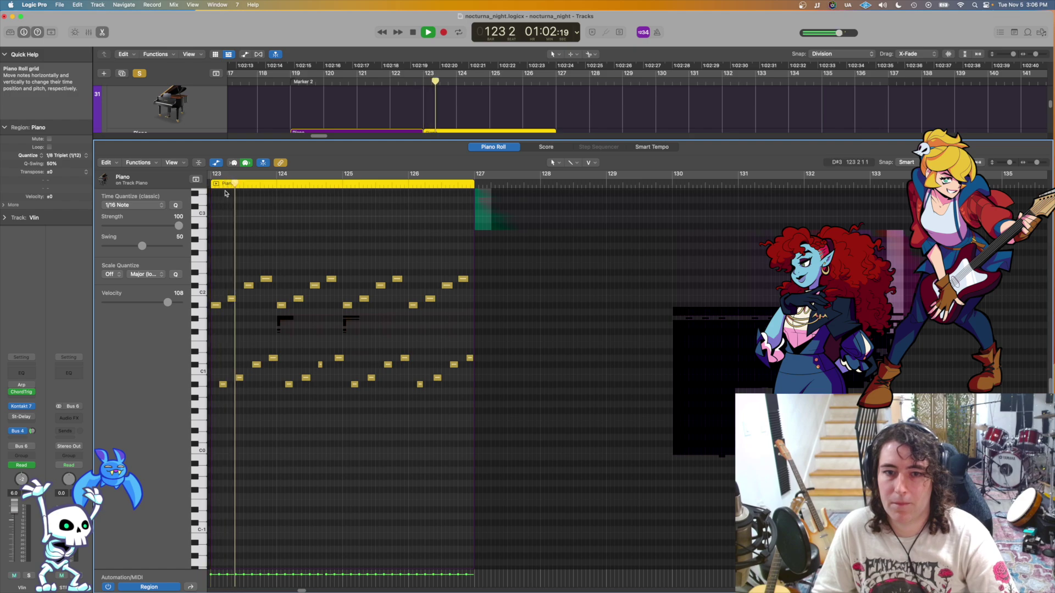
scroll(231, 220, "down", 3)
key("space")
scroll(258, 127, "down", 1)
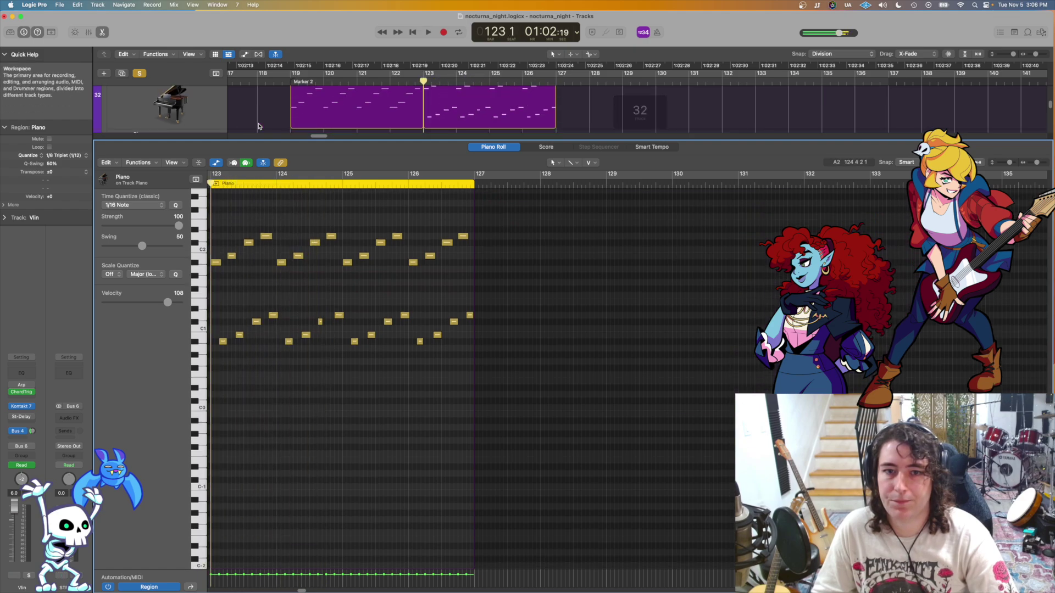
Step: Select the first two upper notes of the Piano region and replay the soloed part from bar 123
scroll(173, 113, "up", 3)
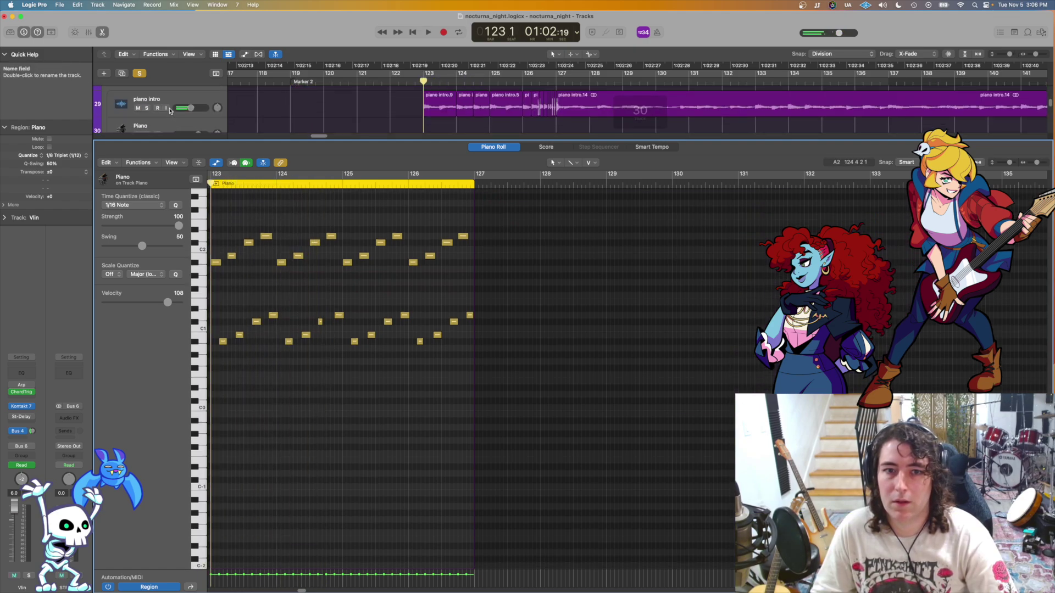
scroll(169, 110, "down", 8)
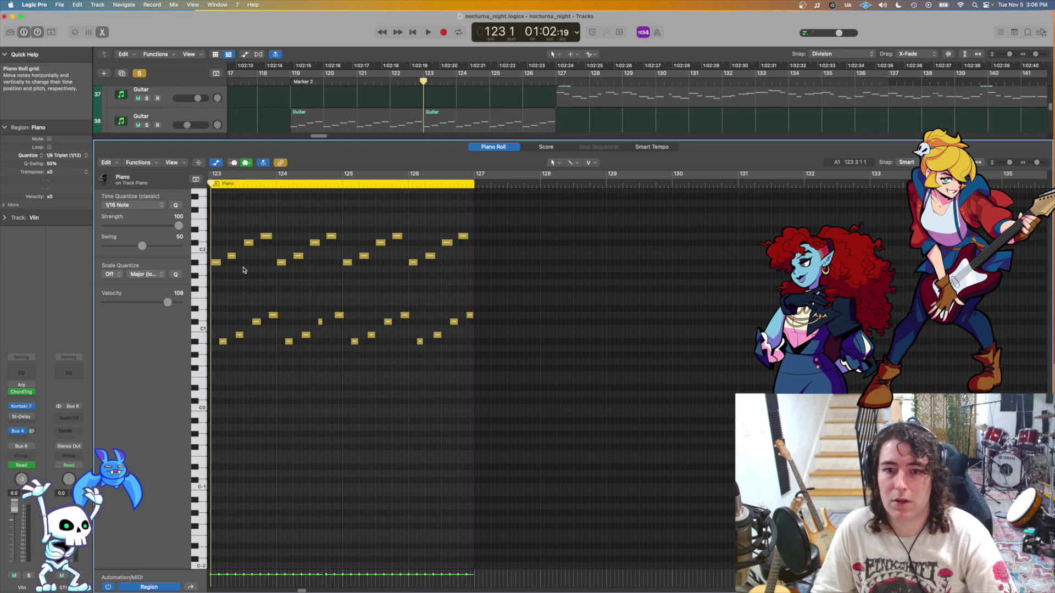
scroll(242, 309, "left", 2)
key("space")
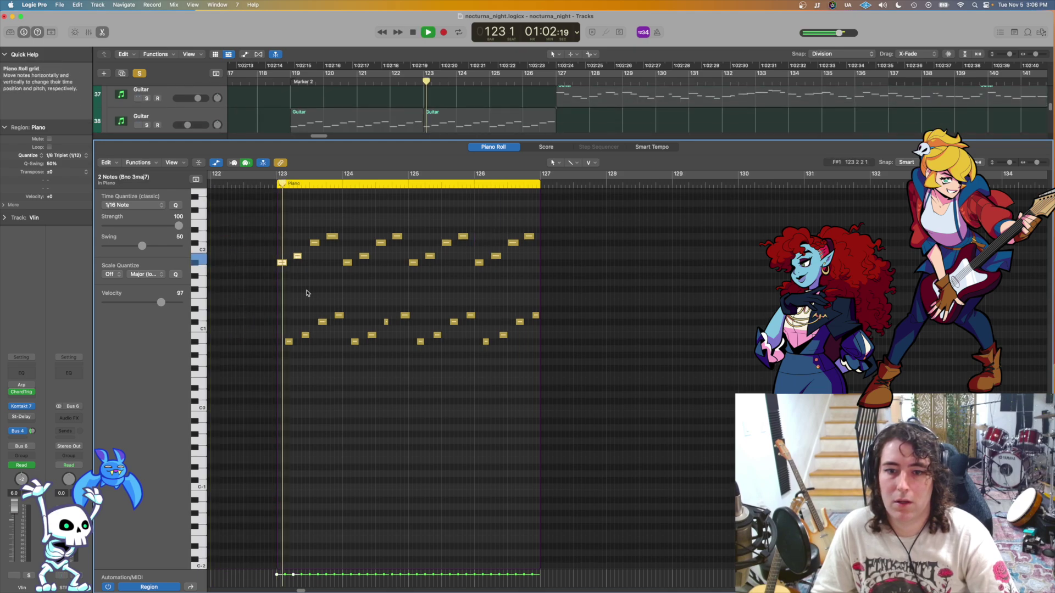
key("space")
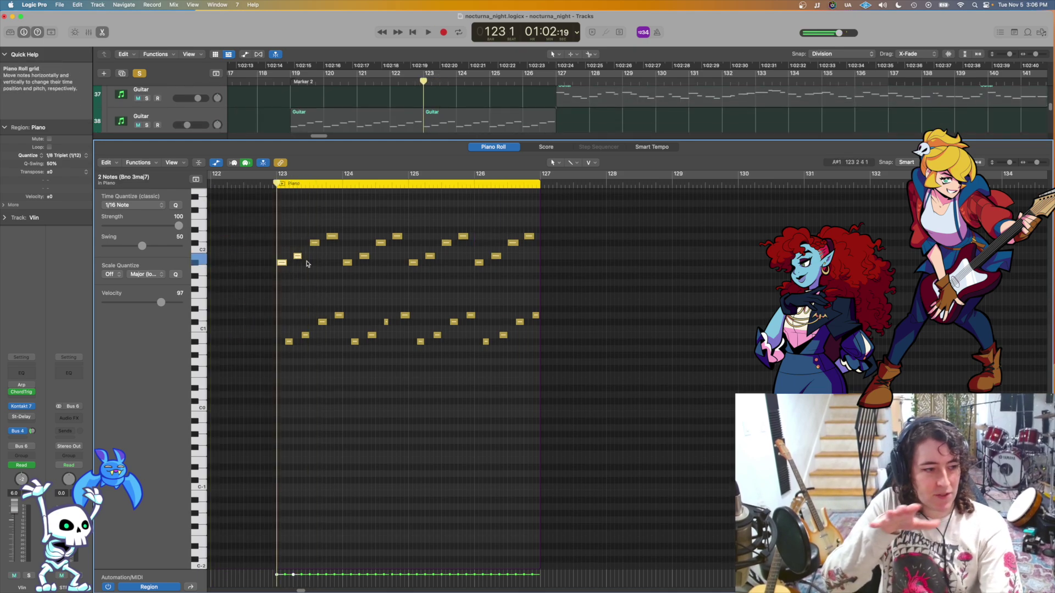
key("space")
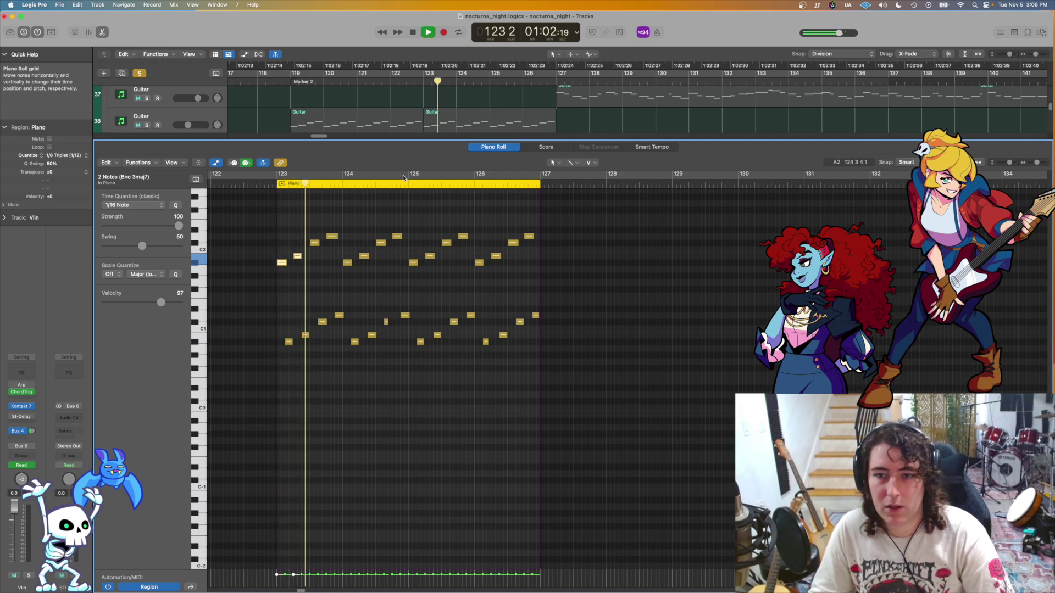
Step: Shrink the Piano Roll and reduce the track heights to bring the piano tracks back into view
scroll(388, 105, "up", 4)
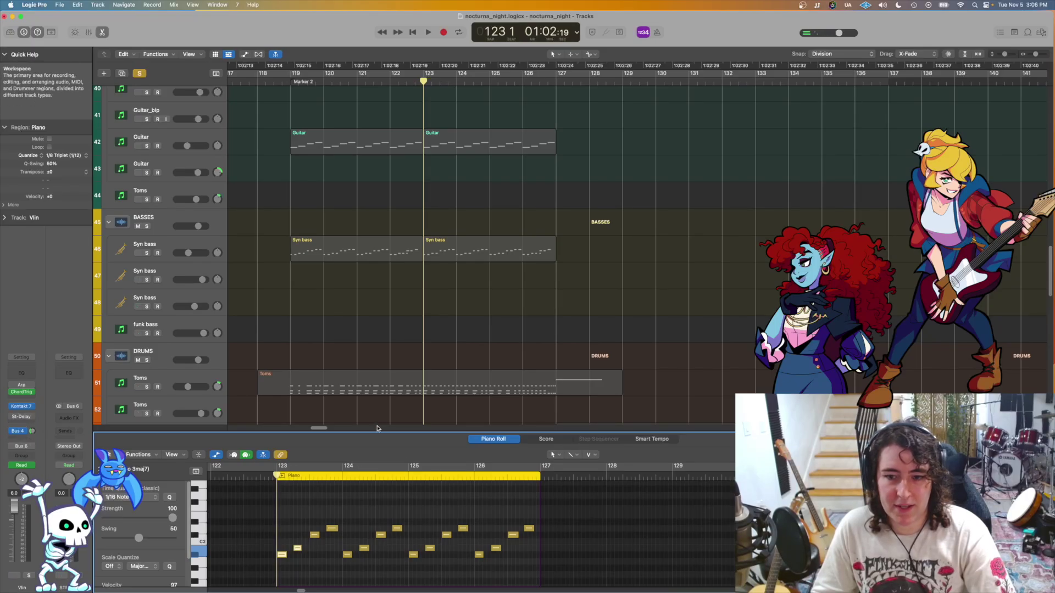
mouse_move(378, 428)
left_mouse_down()
mouse_move(356, 280)
mouse_move(379, 424)
left_mouse_up()
key("super+Up")
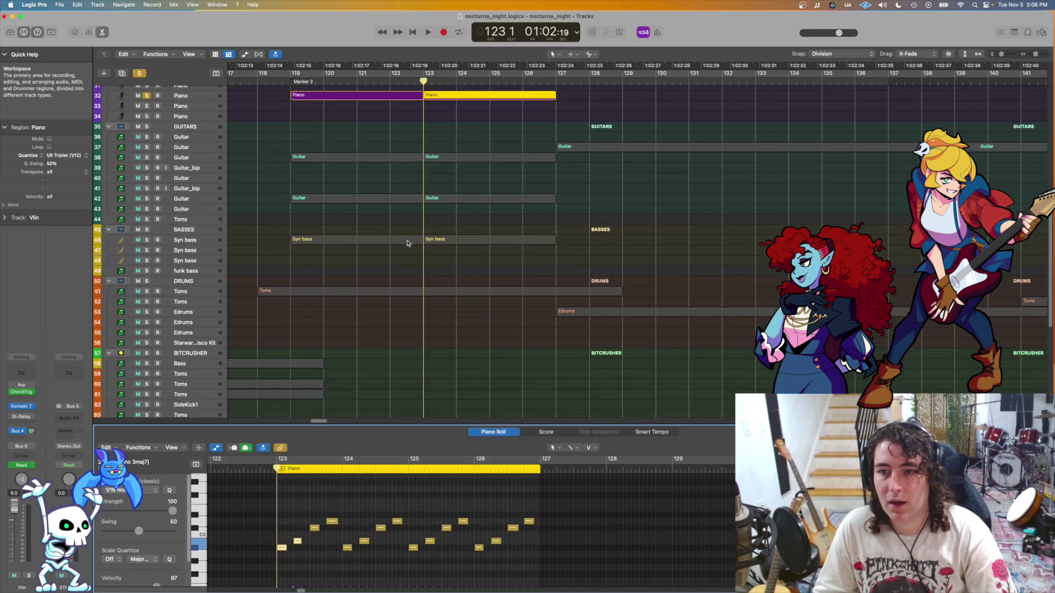
key("super+Up")
Step: Solo the piano intro track, play from bar 123, clear the Piano track's solo, and stop
left_click(146, 171)
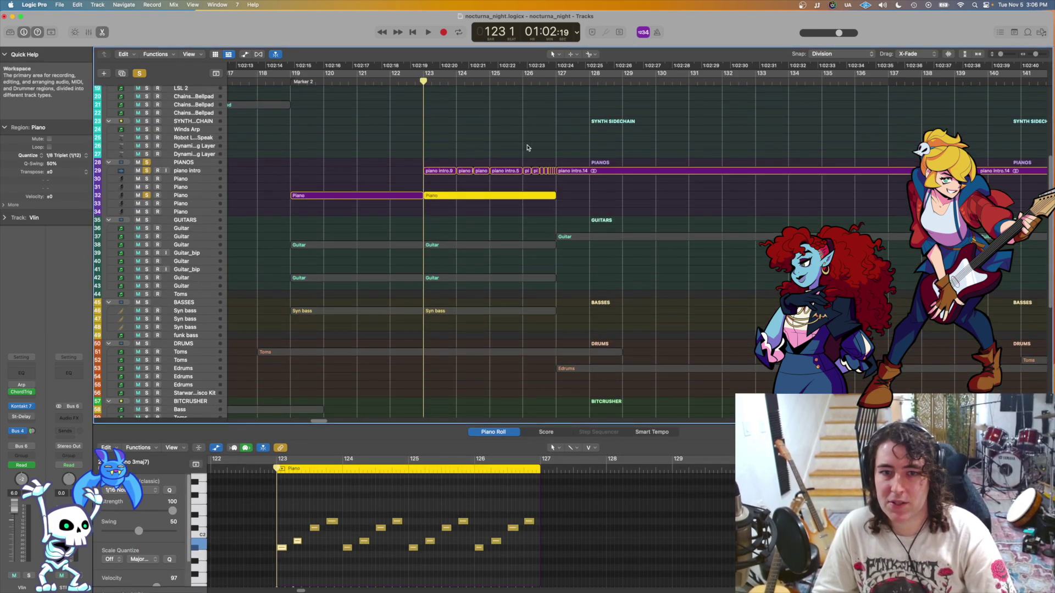
key("super+Down")
key("space")
left_click(147, 198)
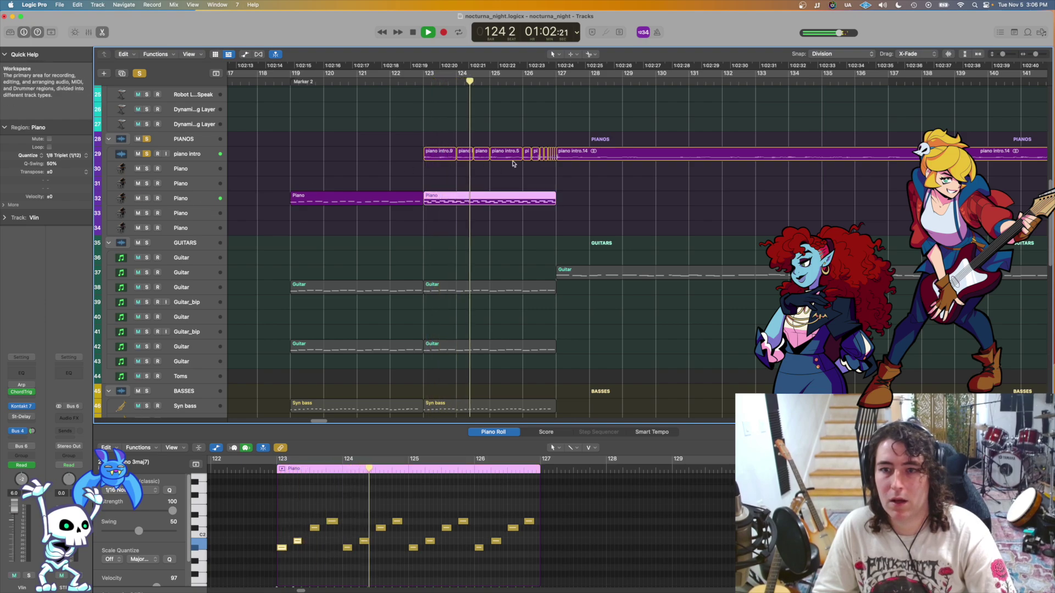
key("space")
Step: Clear the PIANOS stack's solo and play the piano intro track alone from bar 123 through bar 125
left_click(147, 153)
left_click(147, 153)
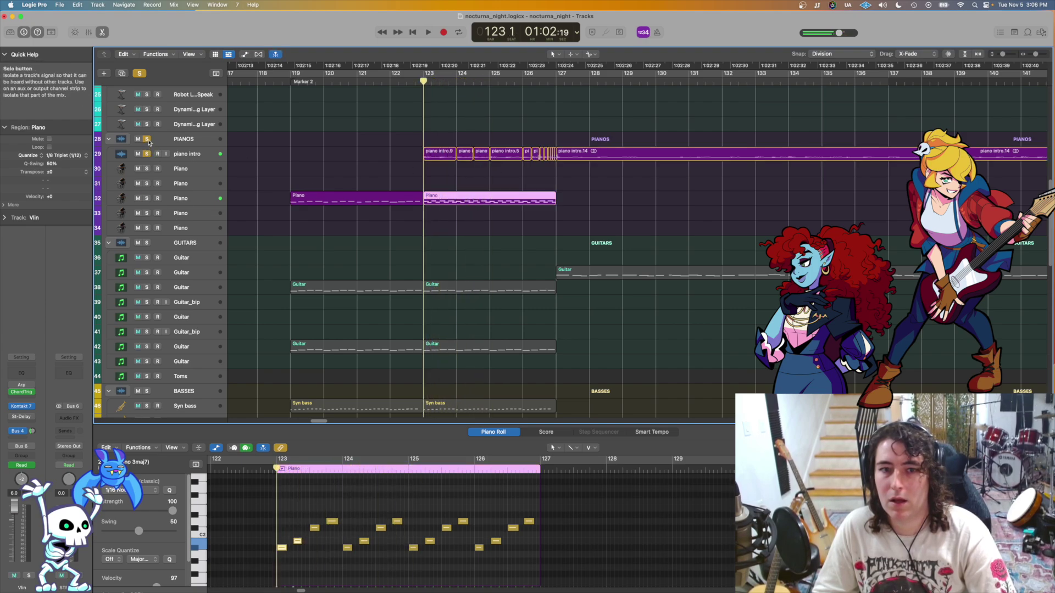
key("space")
key("super+Down")
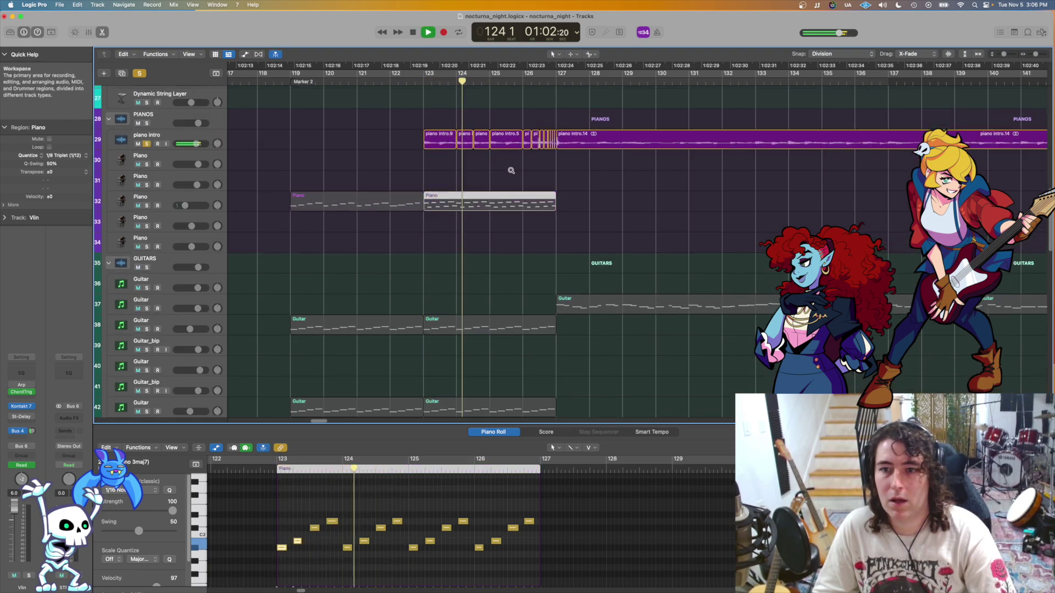
scroll(526, 172, "right", 1)
scroll(525, 172, "right", 1)
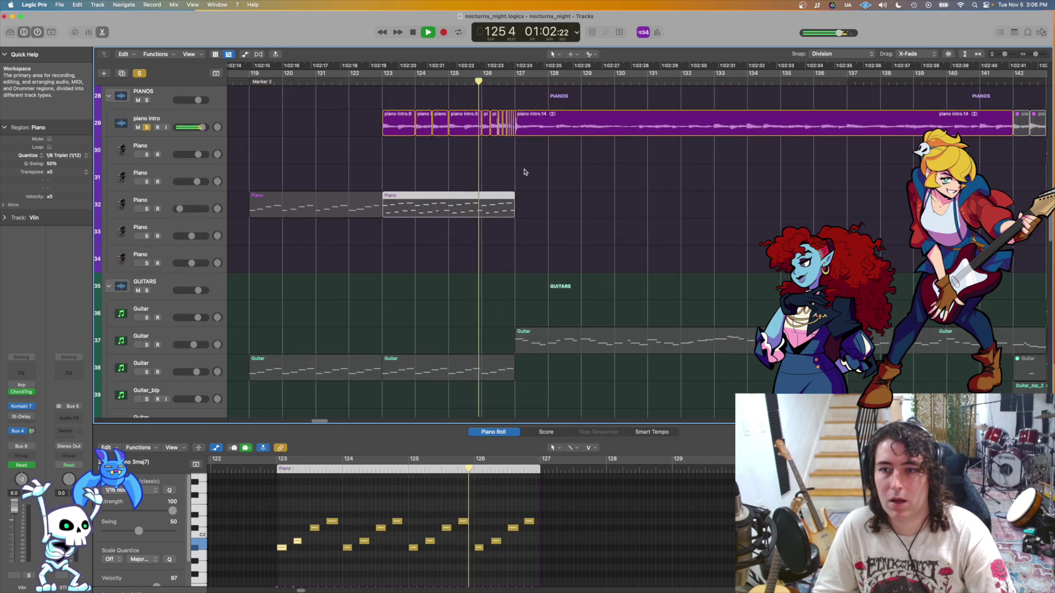
key("space")
Step: Select the piano intro.9 region at bar 123 to examine its waveform in the audio editor
key("super+Right")
key("super+Right")
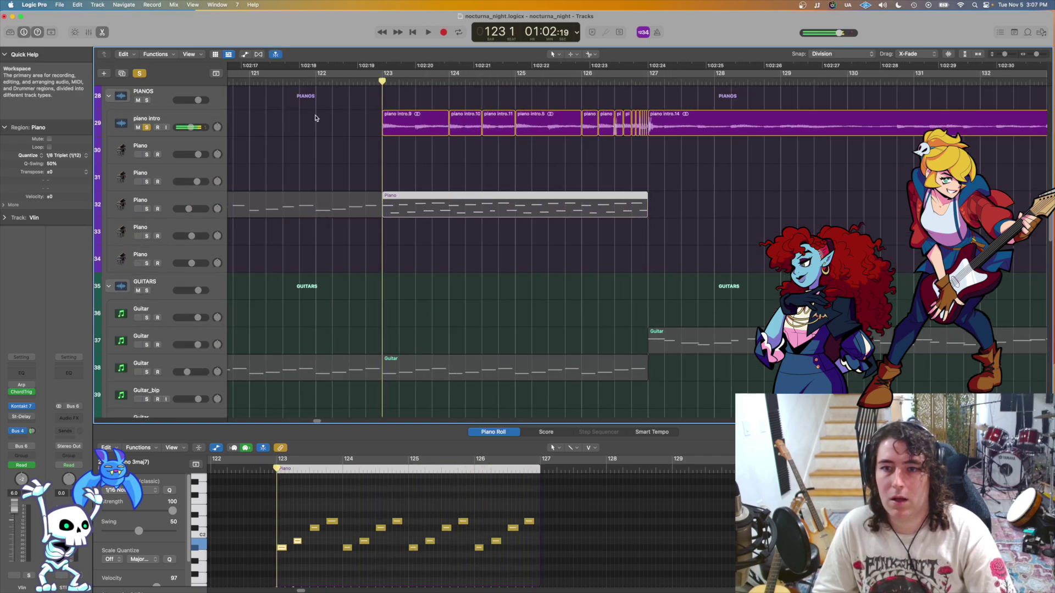
left_click(429, 128)
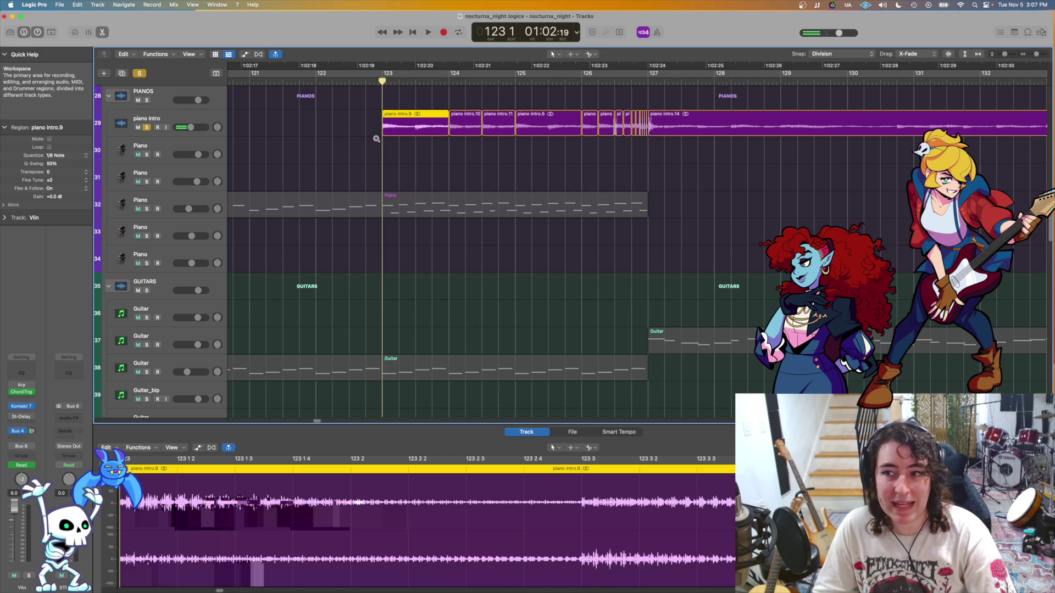
key("super+Left")
key("super+Left")
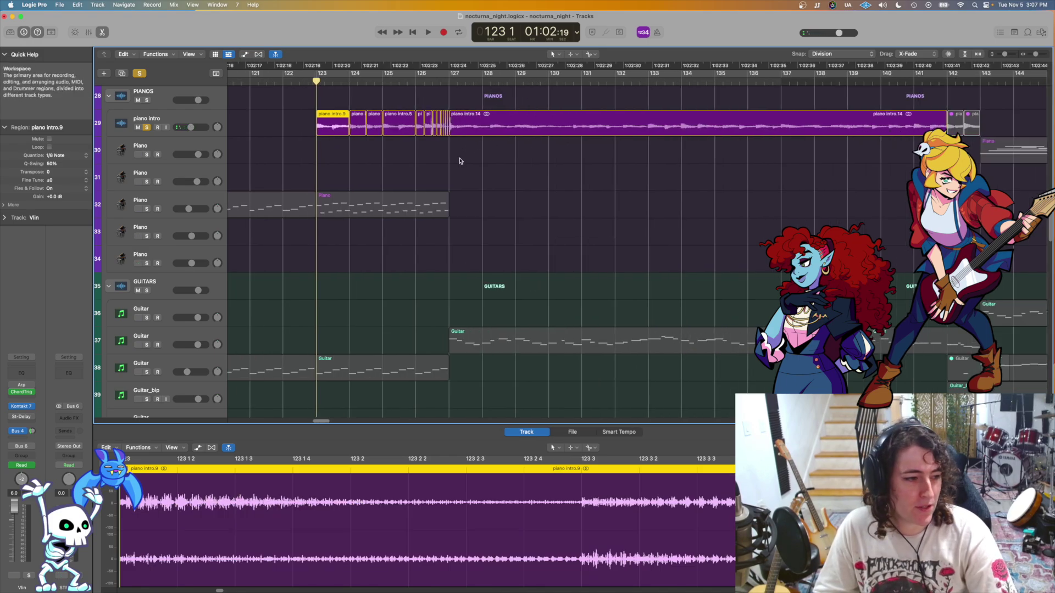
Step: Place the playhead at beat 3 of bar 126 and examine the short piano intro slices leading into bar 127
left_click(433, 86)
key("super+Right")
key("super+Right")
key("super+Right")
key("super+Down")
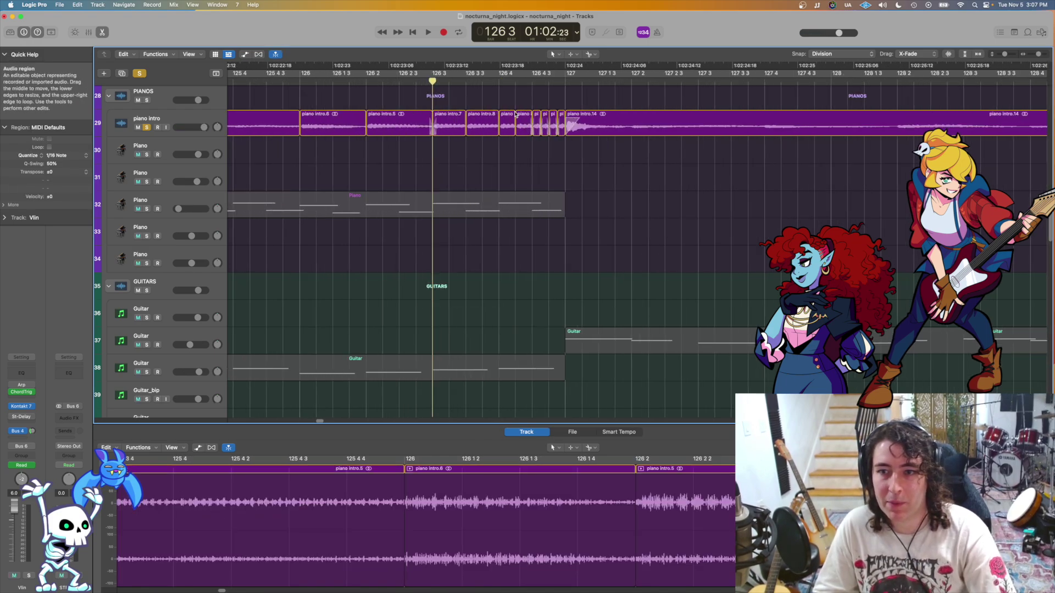
scroll(551, 147, "up", 2)
scroll(546, 137, "up", 4)
scroll(543, 218, "right", 4)
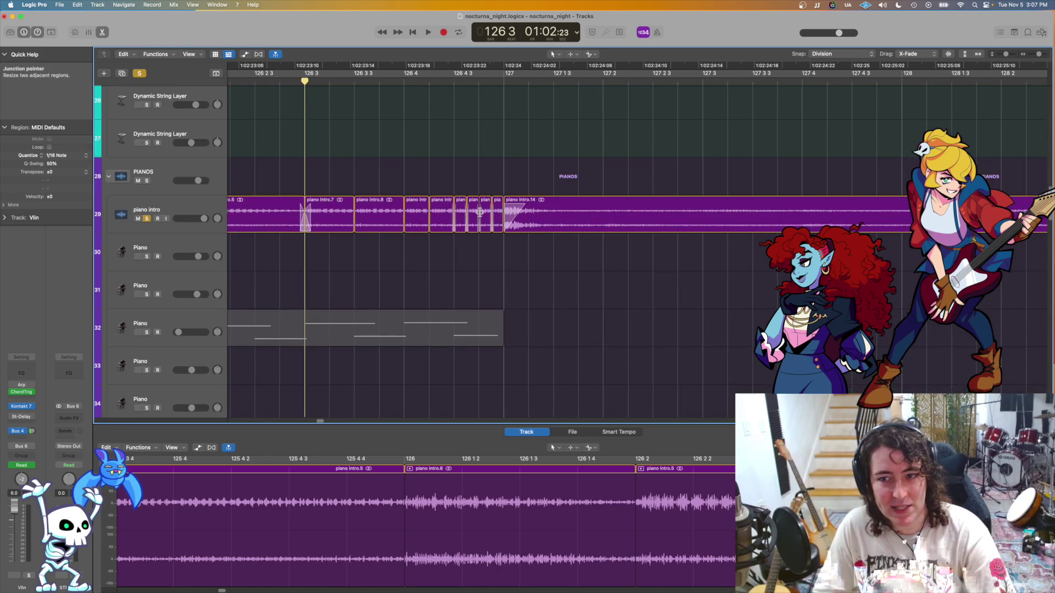
Step: Play the chopped piano intro slices from beat 3 of bar 126 and inspect their edits up close
key("super+Left")
key("super+Left")
key("super+Left")
scroll(566, 235, "left", 2)
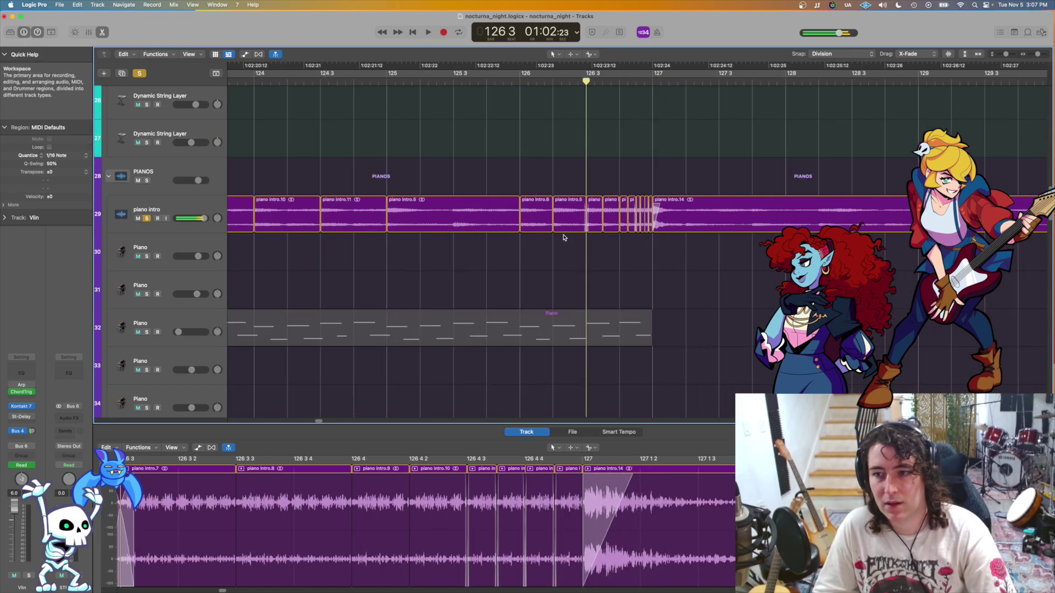
scroll(396, 249, "up", 1)
key("super+Right")
key("super+Right")
key("space")
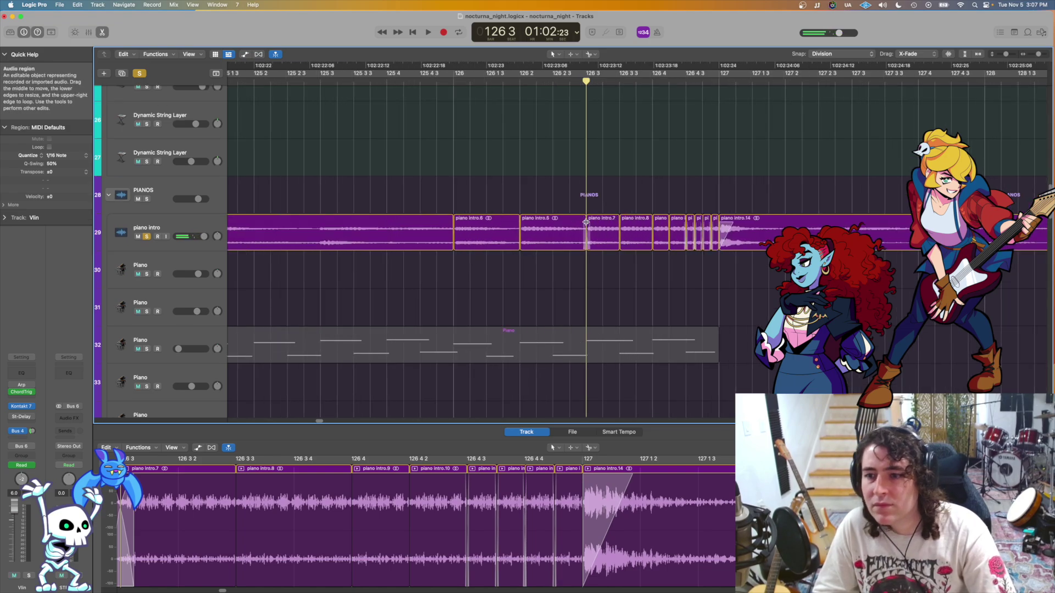
Step: Move the playhead from beat 3 of bar 126 to the short piano intro slices late in beat 4
key("space")
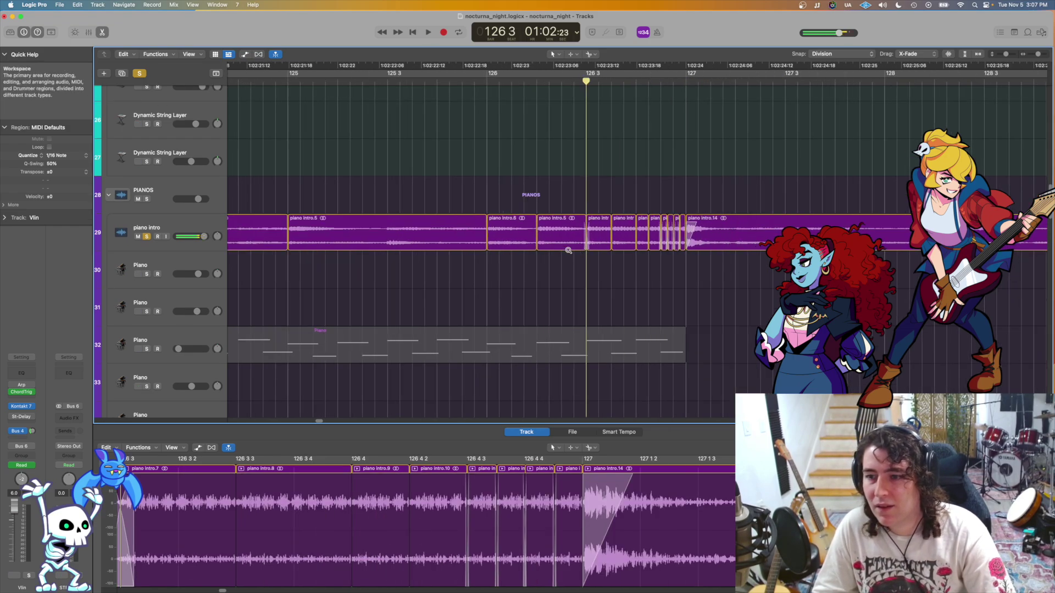
left_click(431, 259, "ctrl+alt")
key("super+Up")
key("super+Up")
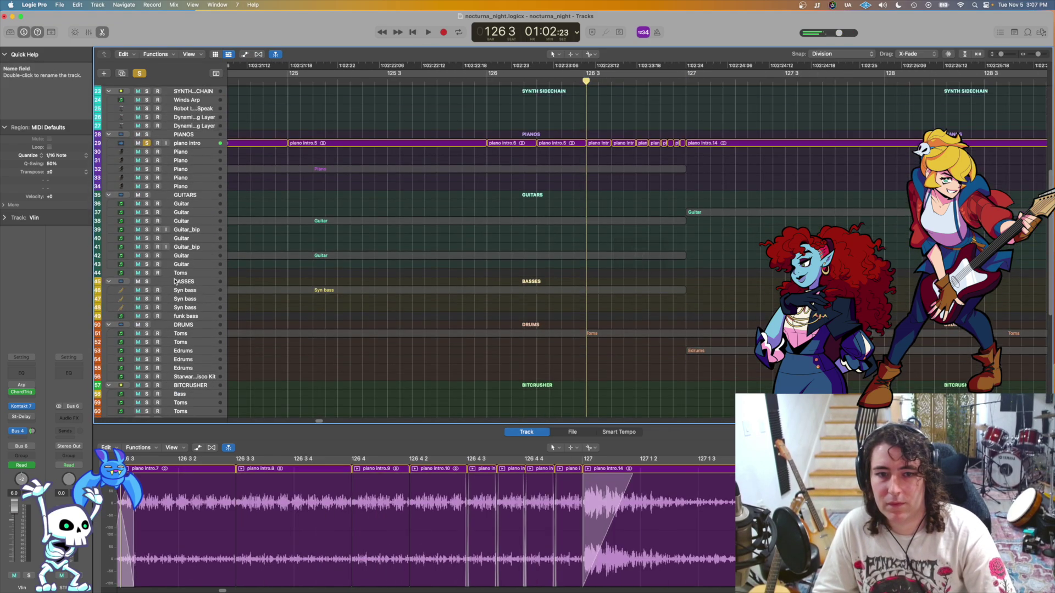
key("super+Right")
key("super+Right")
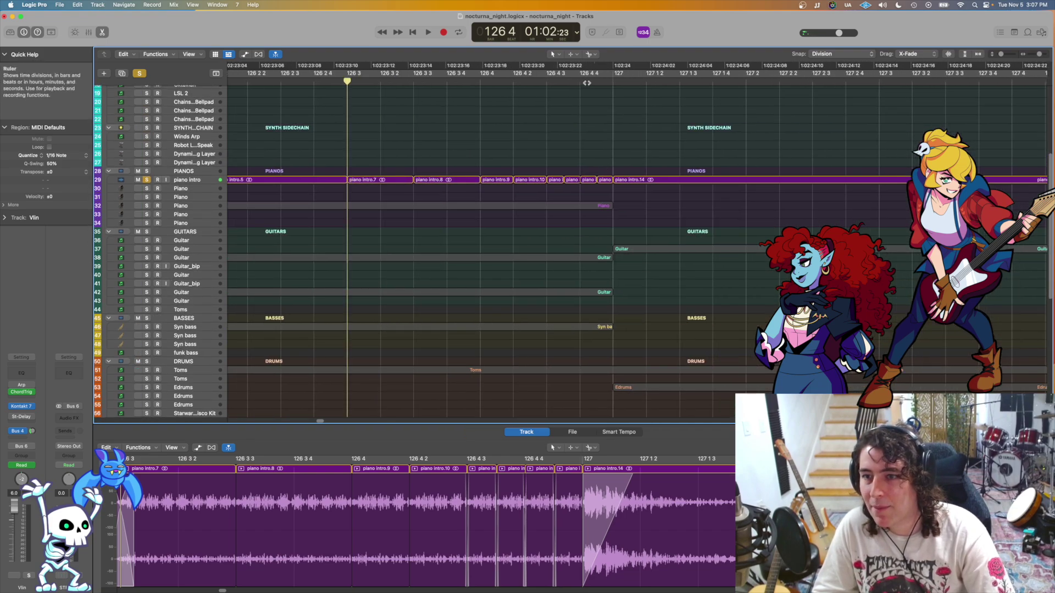
key("super+Down")
key("super+Down")
key("super+Down")
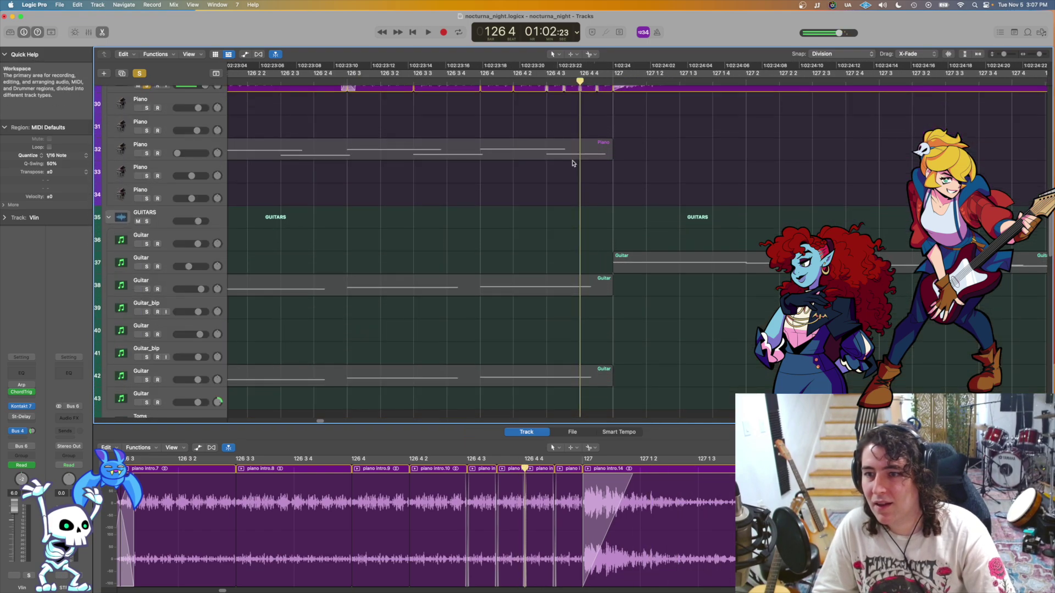
Step: Examine the crossfades between the last short piano intro slices just before bar 127
key("super+Right")
key("super+Right")
key("super+Right")
key("super+Right")
key("super+Right")
key("super+Right")
key("super+Right")
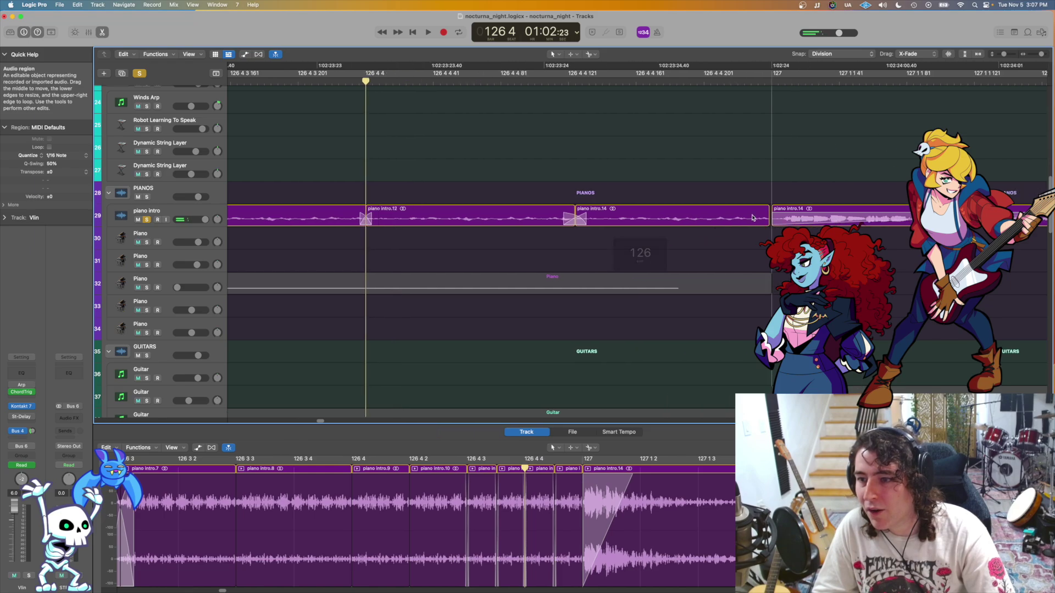
Step: Clear the piano intro track's solo so the full arrangement around bars 124 to 130 can be heard
left_click(147, 221)
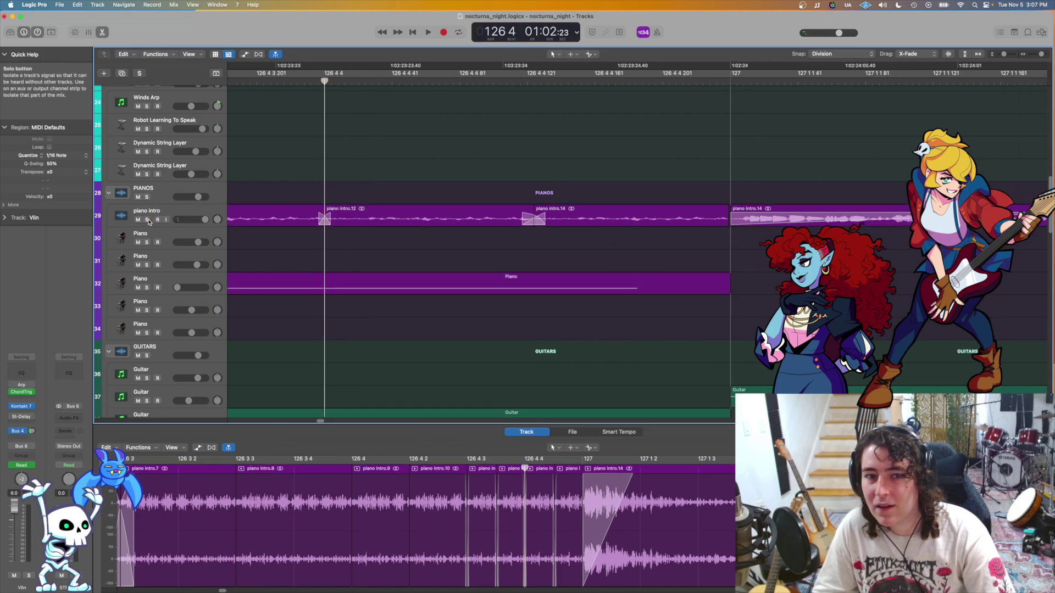
left_click(147, 220)
key("super+Left")
key("super+Left")
key("super+Left")
key("super+Left")
key("super+Left")
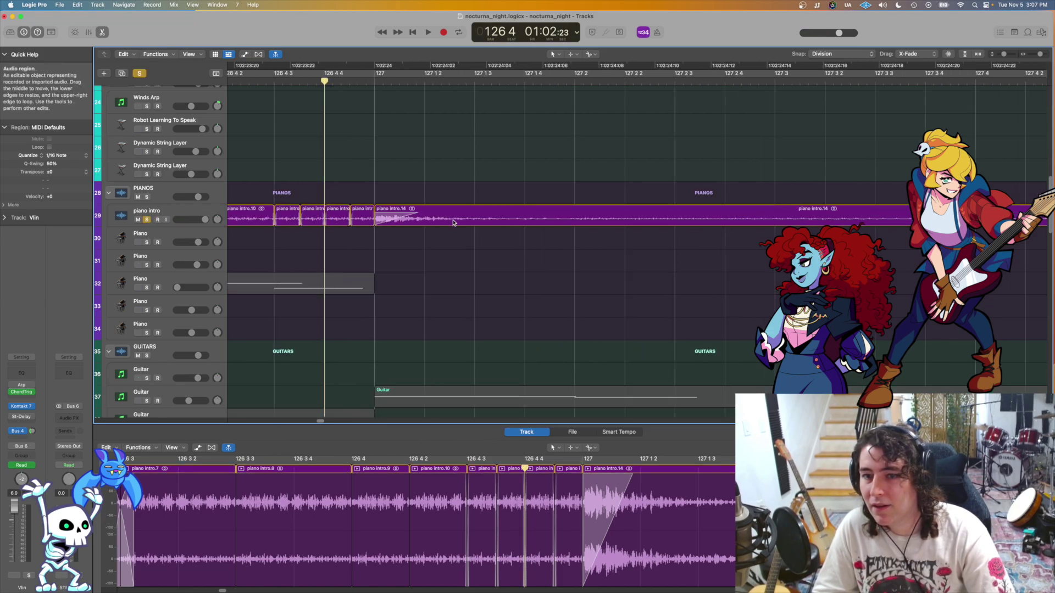
key("super+Left")
key("super+Left")
scroll(393, 204, "left", 8)
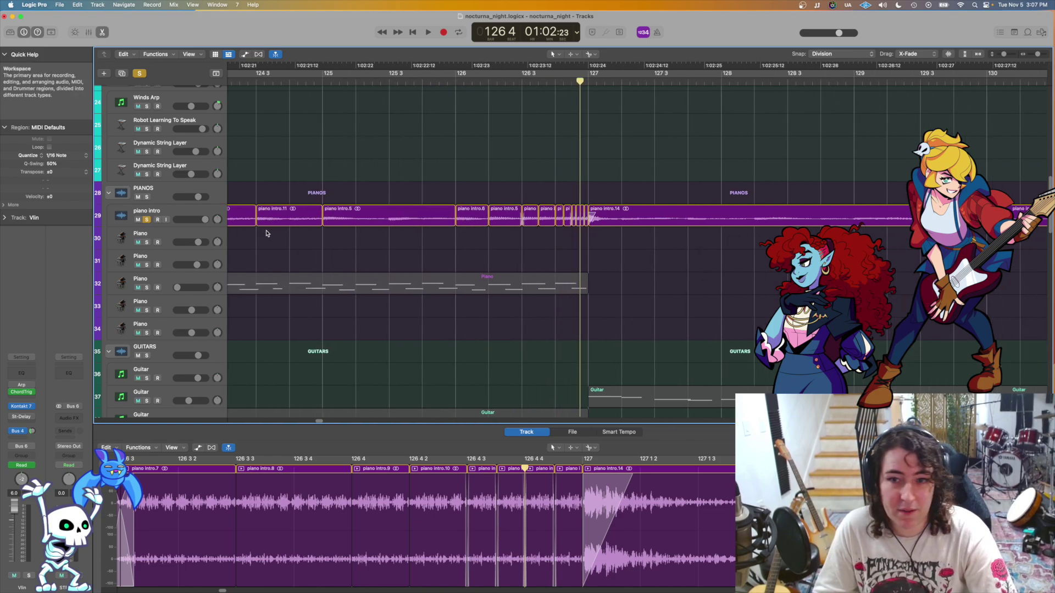
left_click(146, 220)
Step: Place the playhead at bar 123 and play the full mix with the piano, guitar and bass layers in view
key("super+Up")
key("super+Left")
key("super+Left")
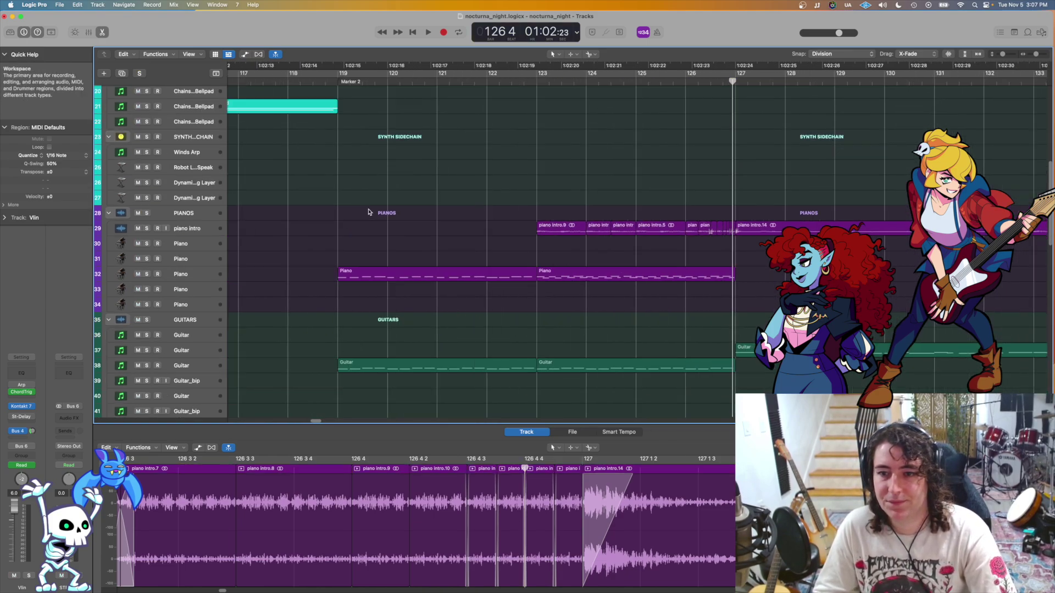
left_click(541, 88)
scroll(551, 152, "down", 5)
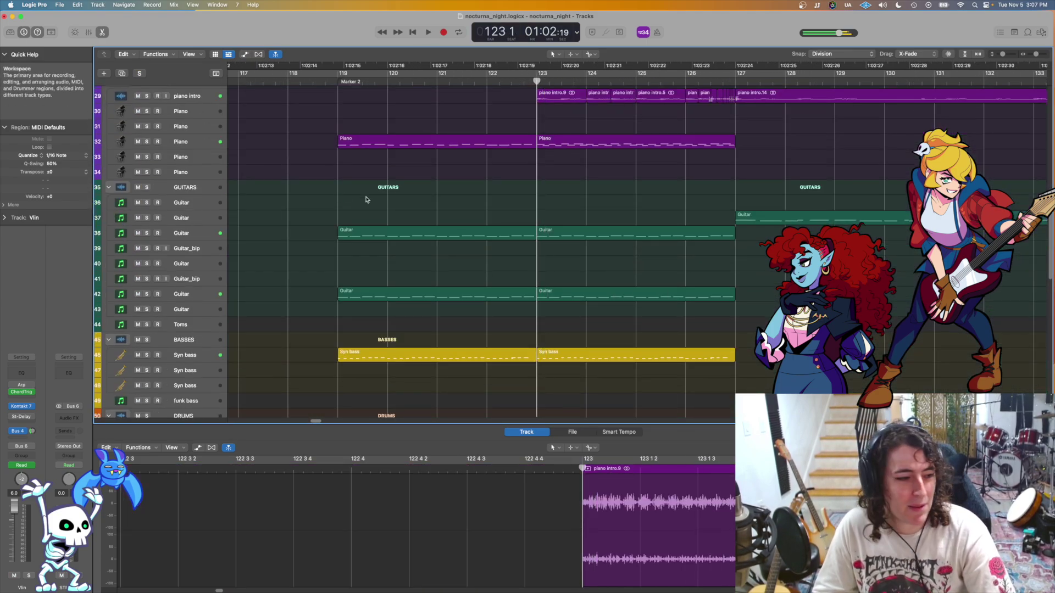
scroll(367, 199, "right", 5)
key("space")
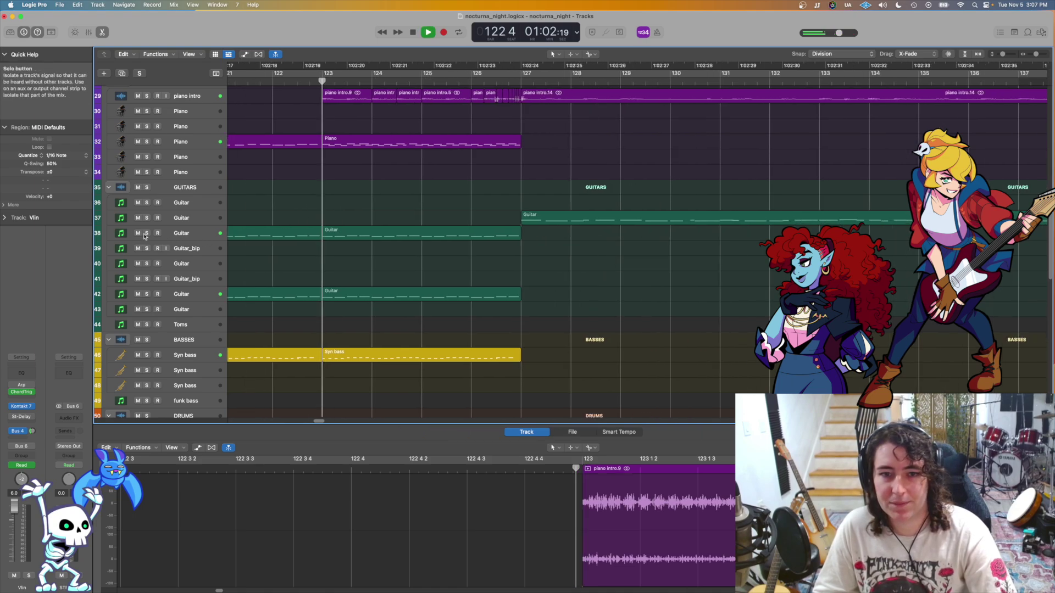
Step: Solo the two Guitar tracks that have regions at bar 123 and play them together from there
left_click(145, 234)
key("space")
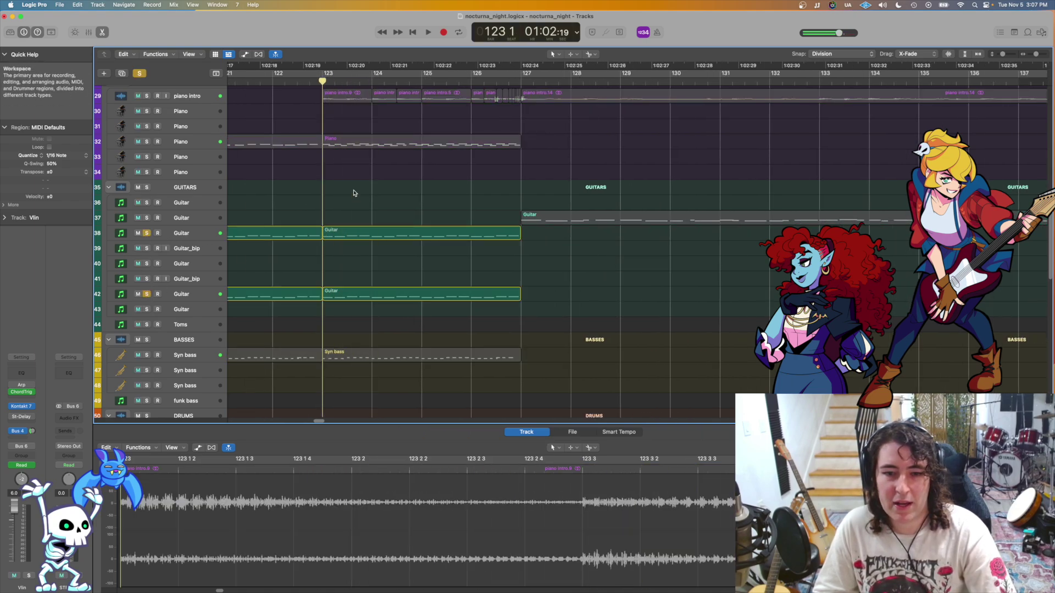
key("space")
scroll(348, 177, "down", 2)
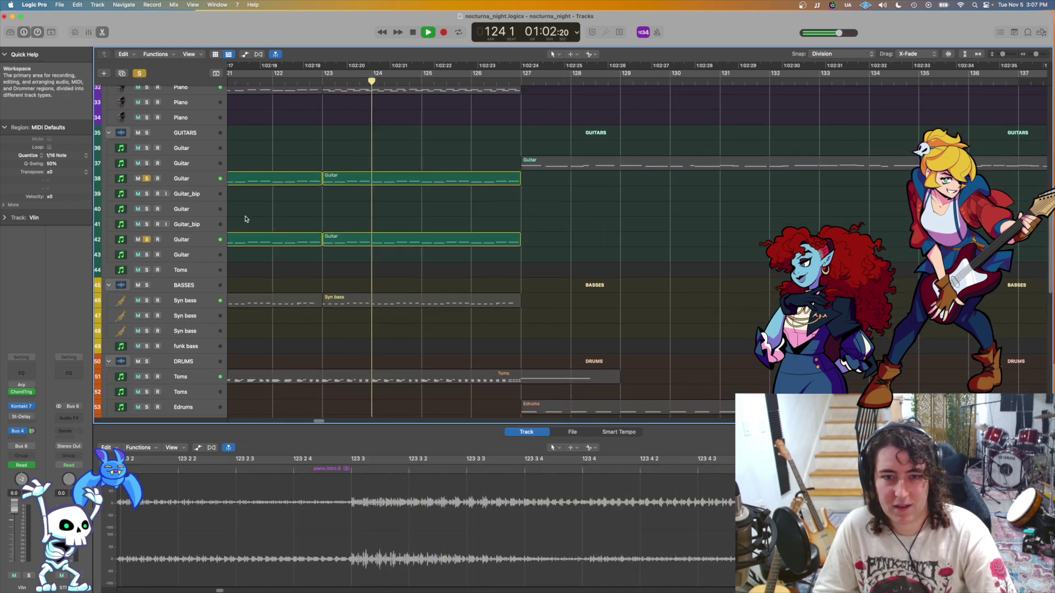
key("space")
Step: Select the upper soloed Guitar track to show its channel strip and instrument slot
left_click(191, 181)
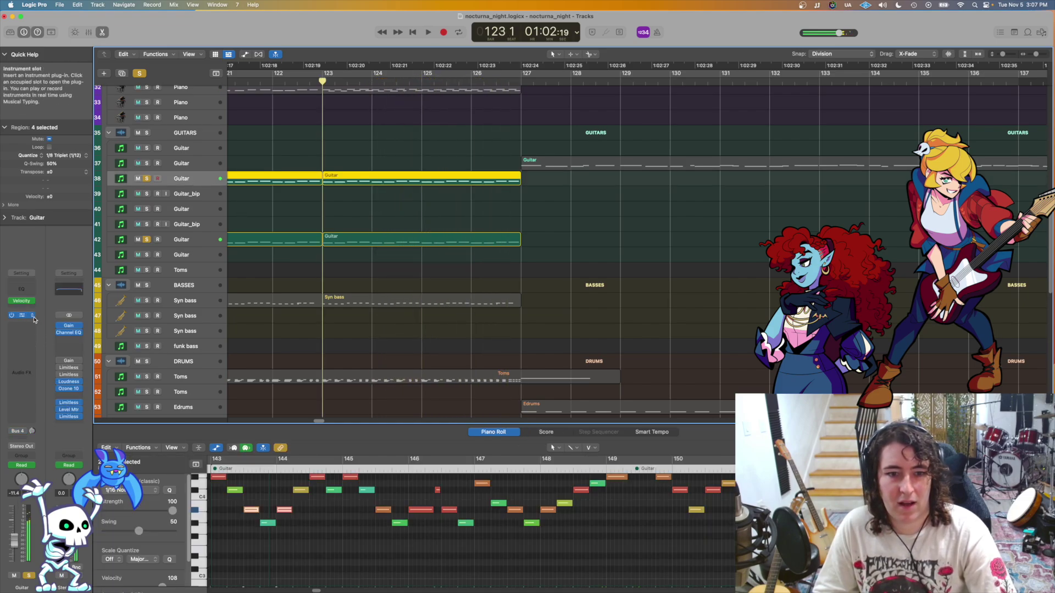
Step: View the selected guitar track's Kontakt instrument, Shreddage 3 Hydra Lite, and close its plug-in window
left_click(22, 317)
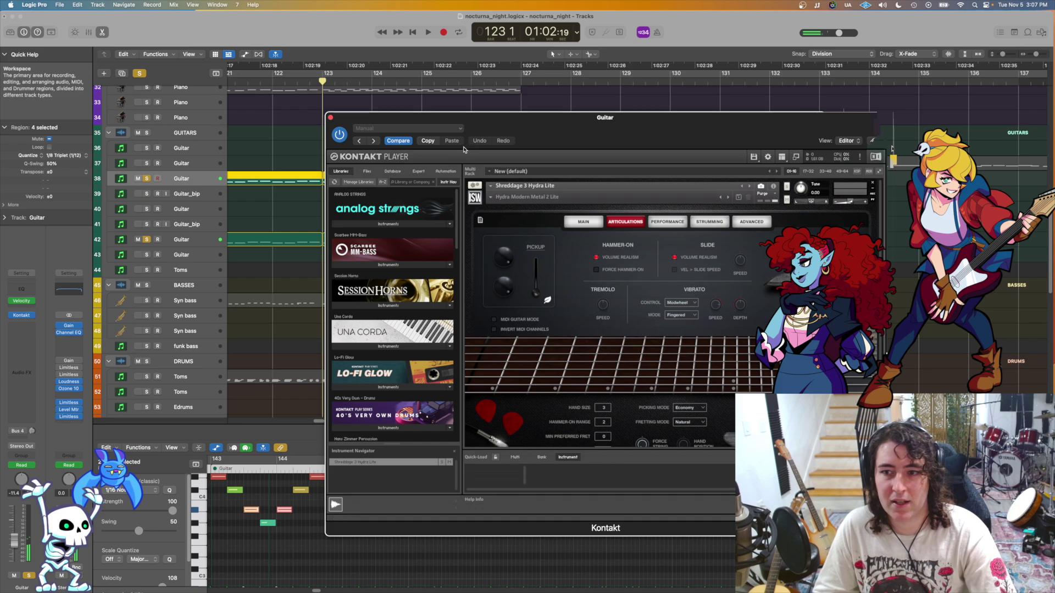
left_click_drag(625, 123, 516, 96)
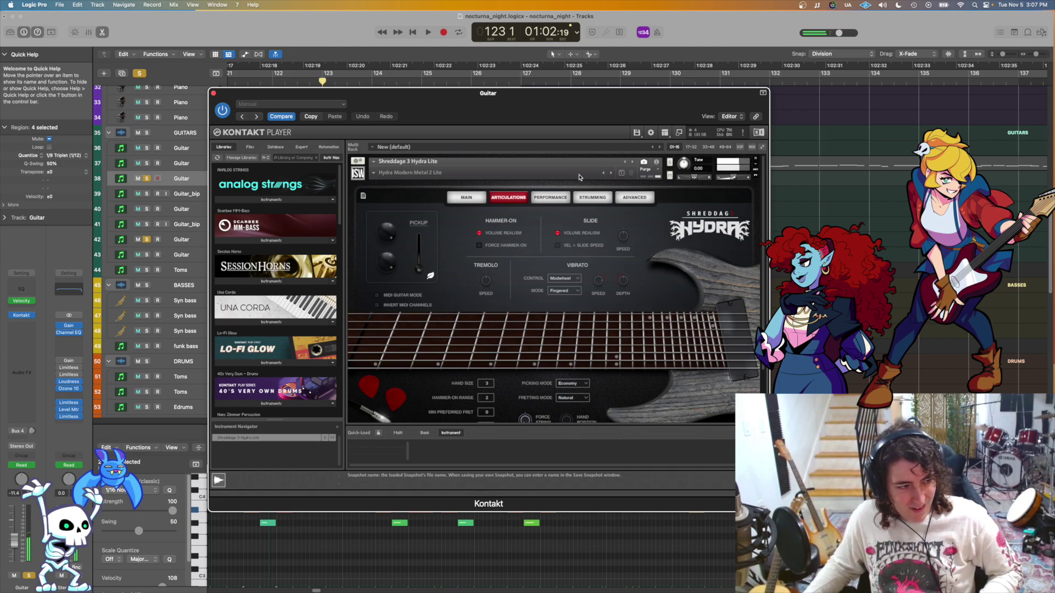
left_click(214, 93)
Step: Play the soloed guitars from bar 123, and replay the passage with the PIANOS stack soloed as well
key("space")
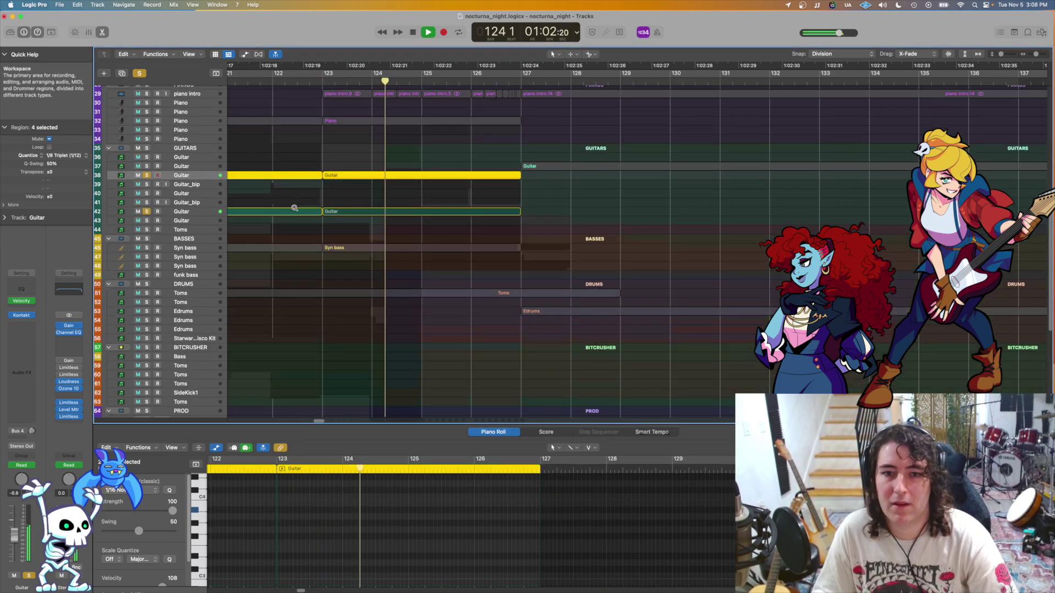
left_click(295, 208, "ctrl+alt")
key("space")
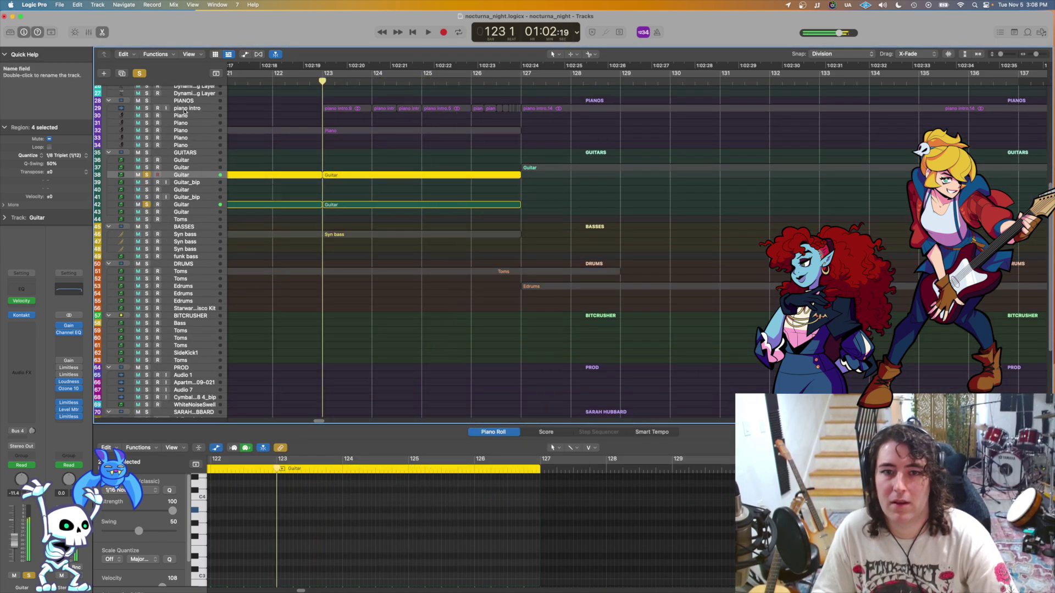
left_click(147, 101)
key("space")
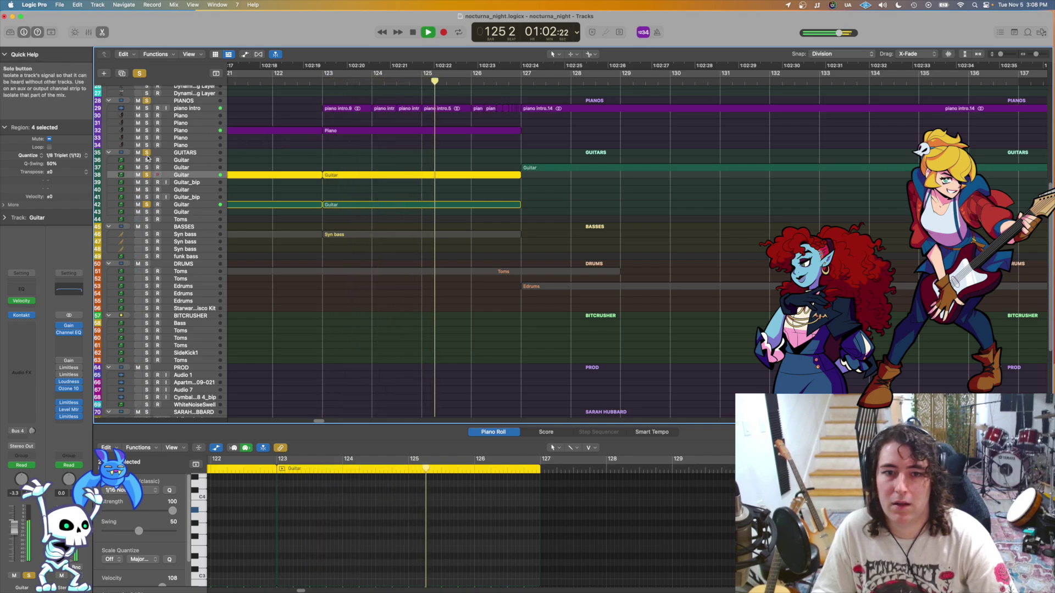
key("space")
Step: Solo the BASSES stack, remove the piano and guitar solos, and play only the synth bass from bar 123
left_click(147, 226)
key("space")
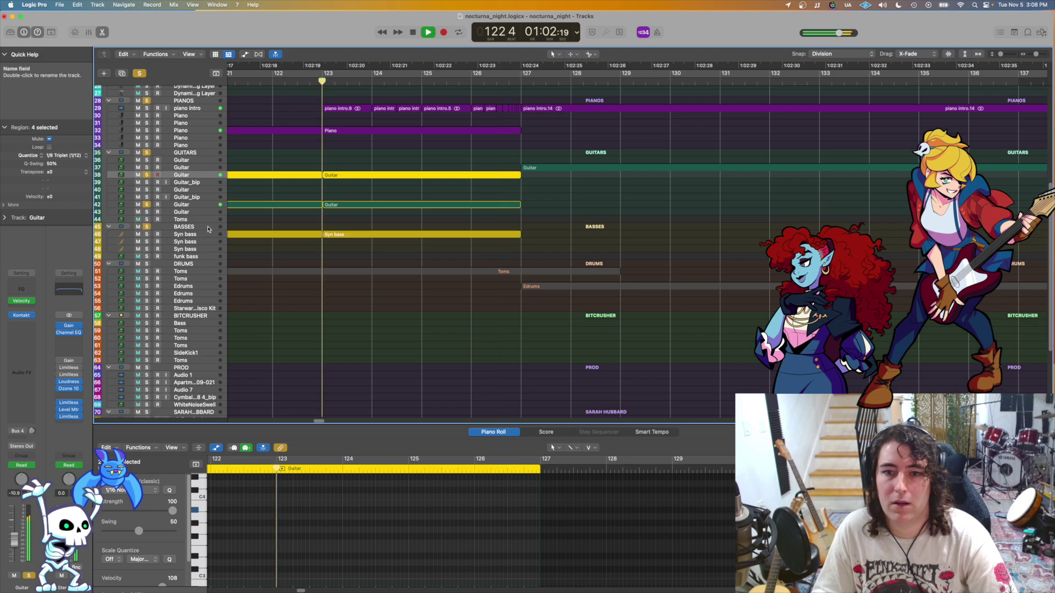
left_click(147, 100)
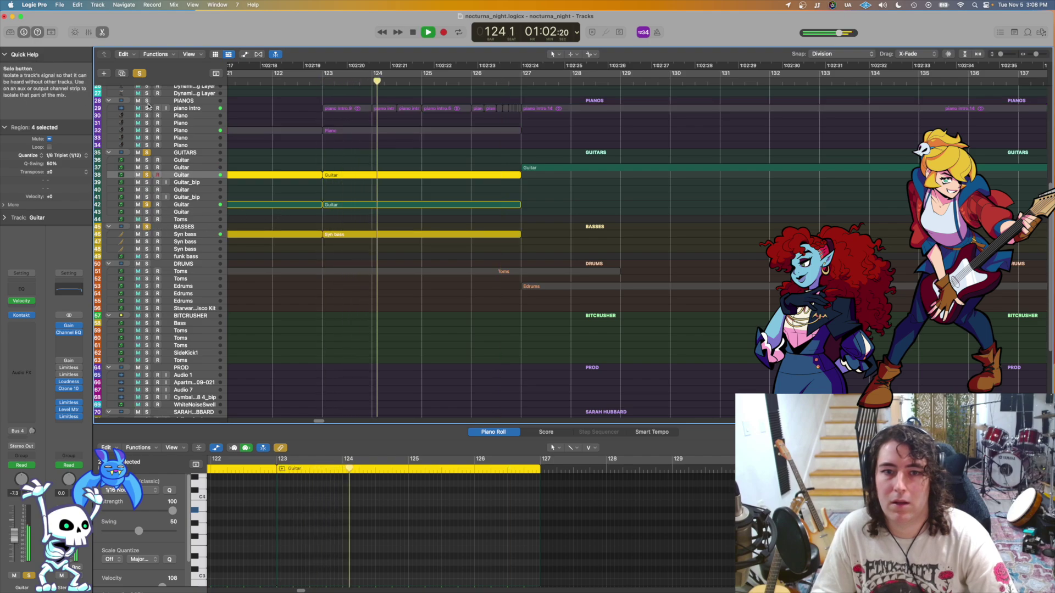
left_click(146, 160)
key("space")
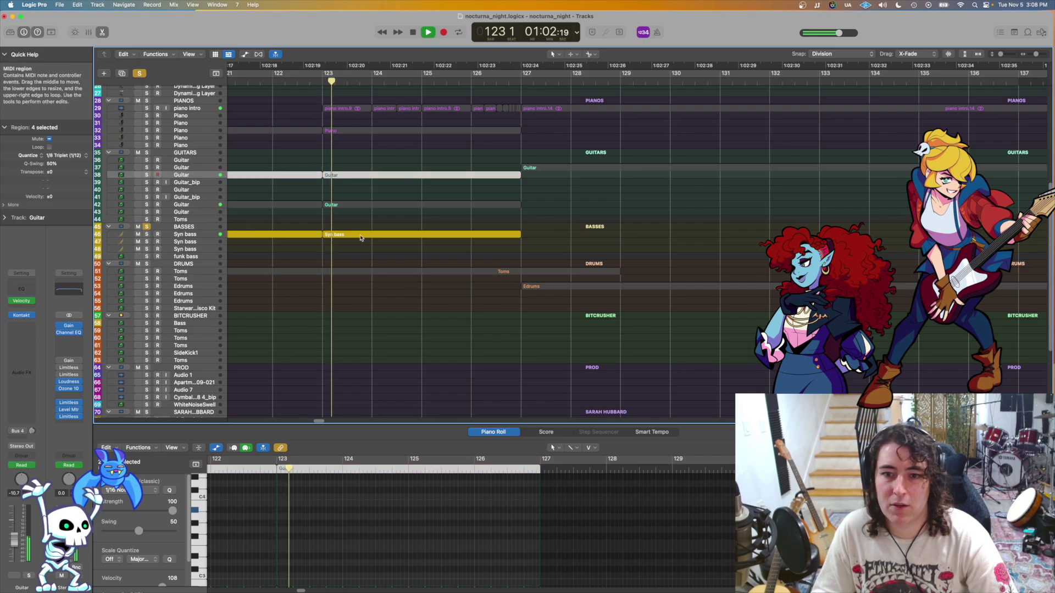
scroll(335, 235, "up", 5)
scroll(385, 253, "down", 5)
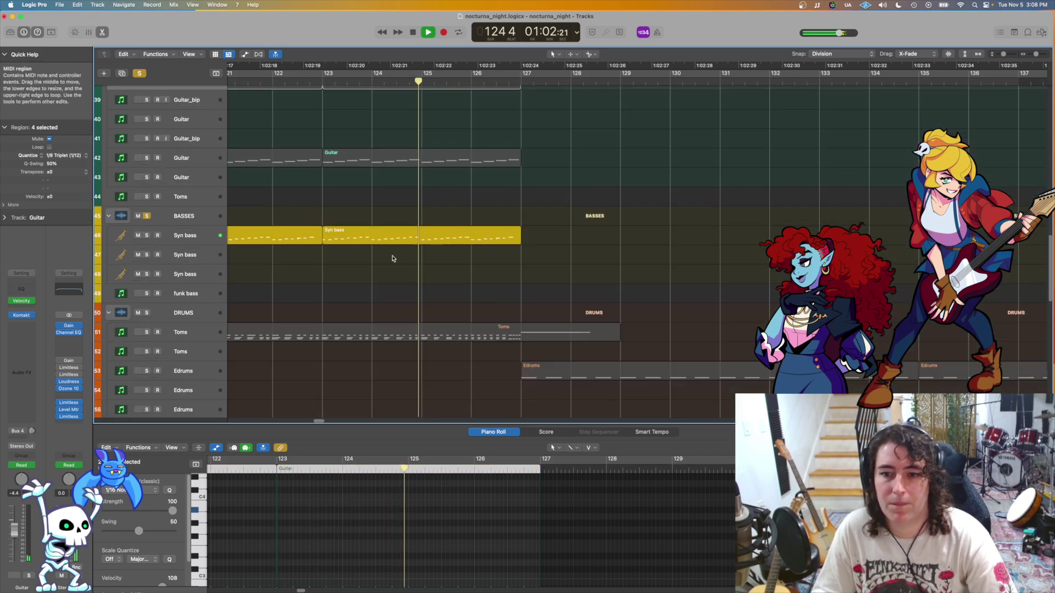
key("space")
Step: Solo the Backwards Rhodes track with the active regions around bar 123 and play it together with the synth bass
scroll(401, 258, "down", 4)
scroll(321, 224, "up", 10)
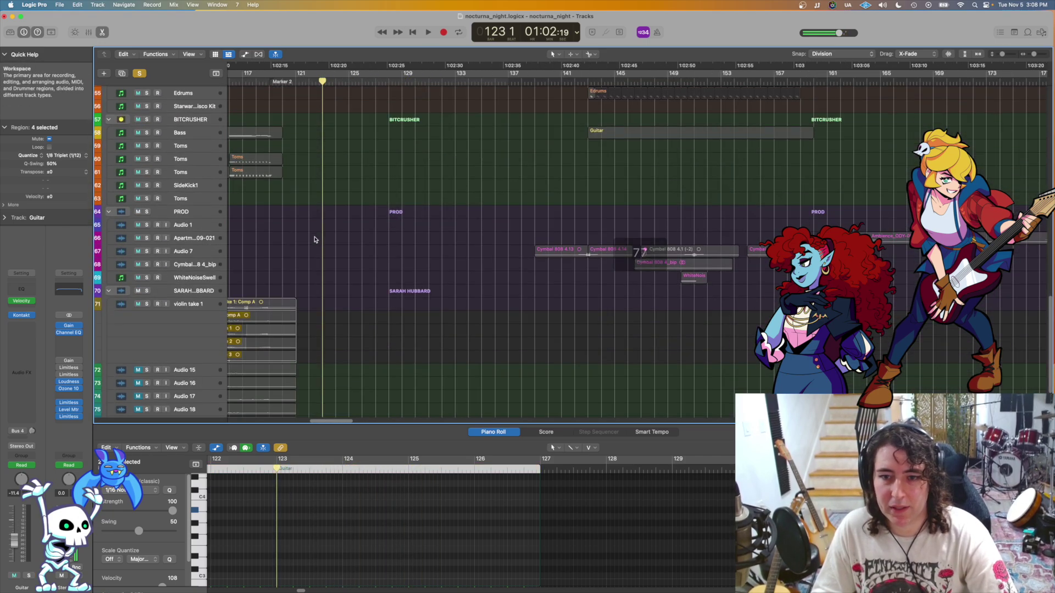
scroll(291, 199, "down", 6)
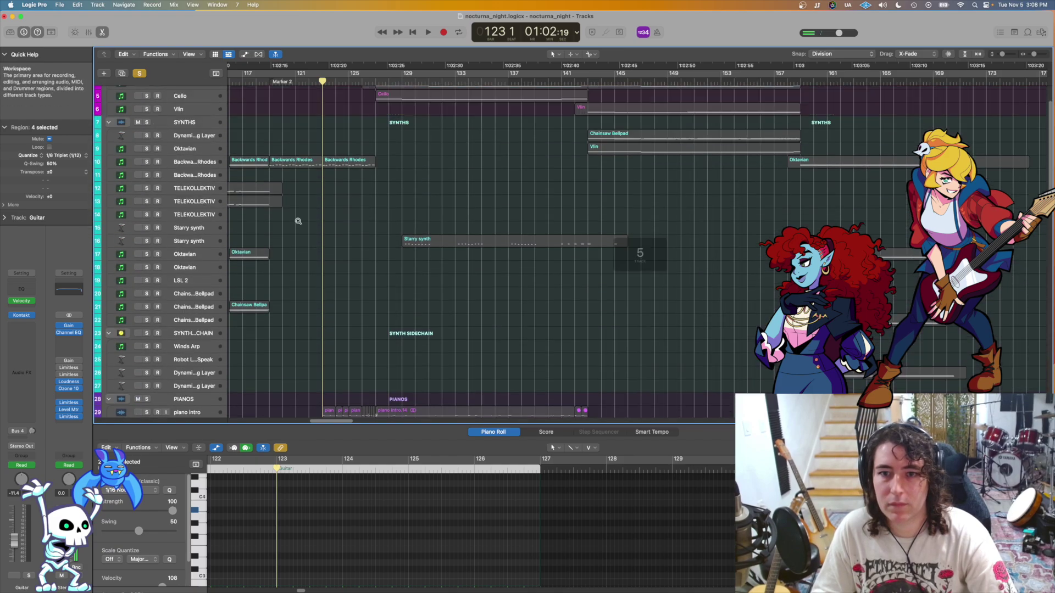
left_click(146, 141)
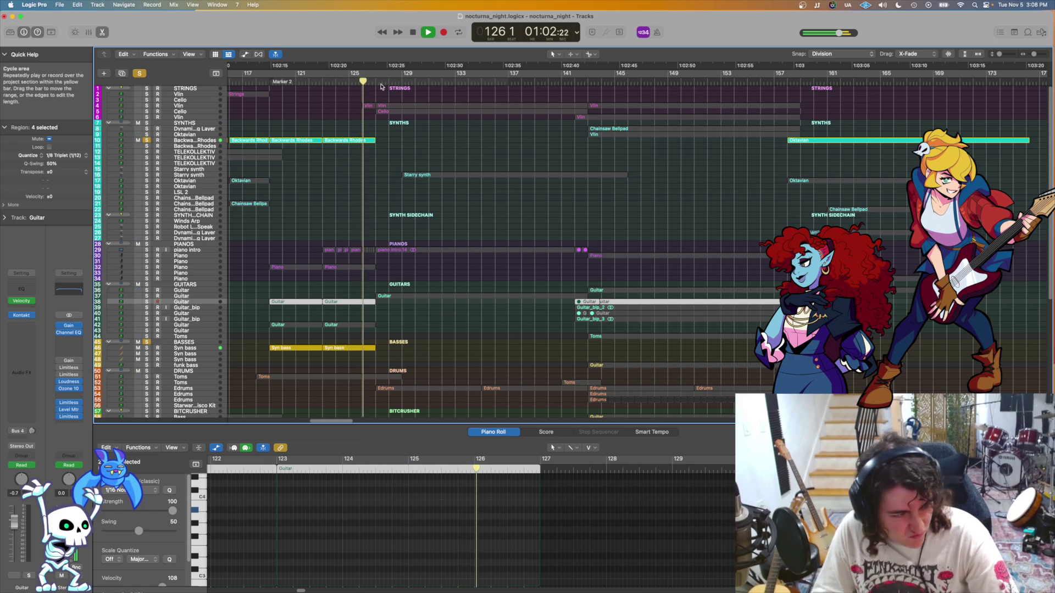
key("space")
Step: Clear the remaining track solos and play the full arrangement from bar 123
scroll(410, 183, "down", 2)
scroll(410, 183, "down", 3)
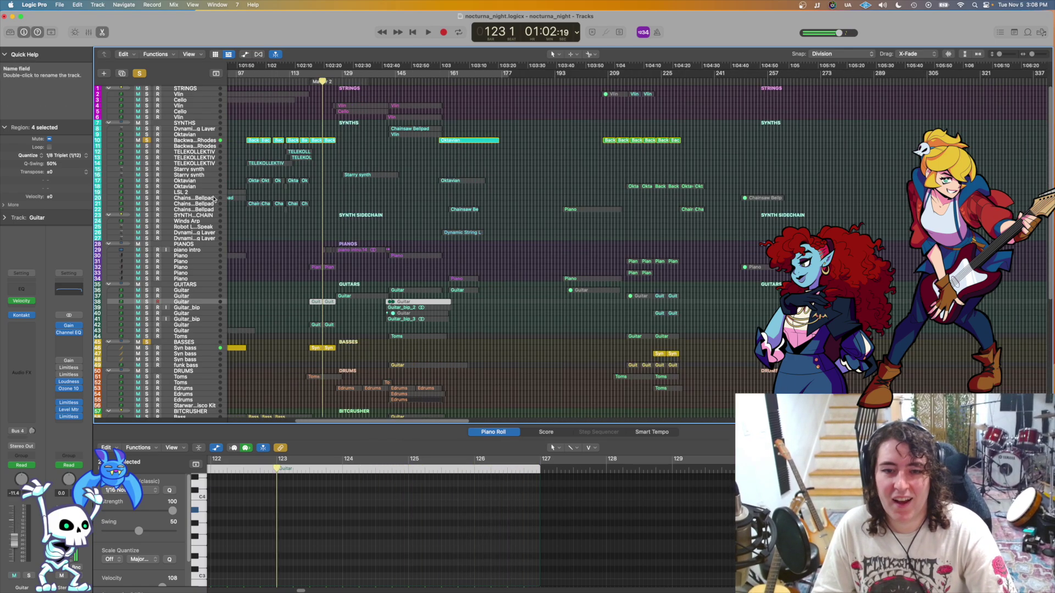
left_click(147, 140)
scroll(454, 122, "up", 3)
scroll(454, 122, "down", 5)
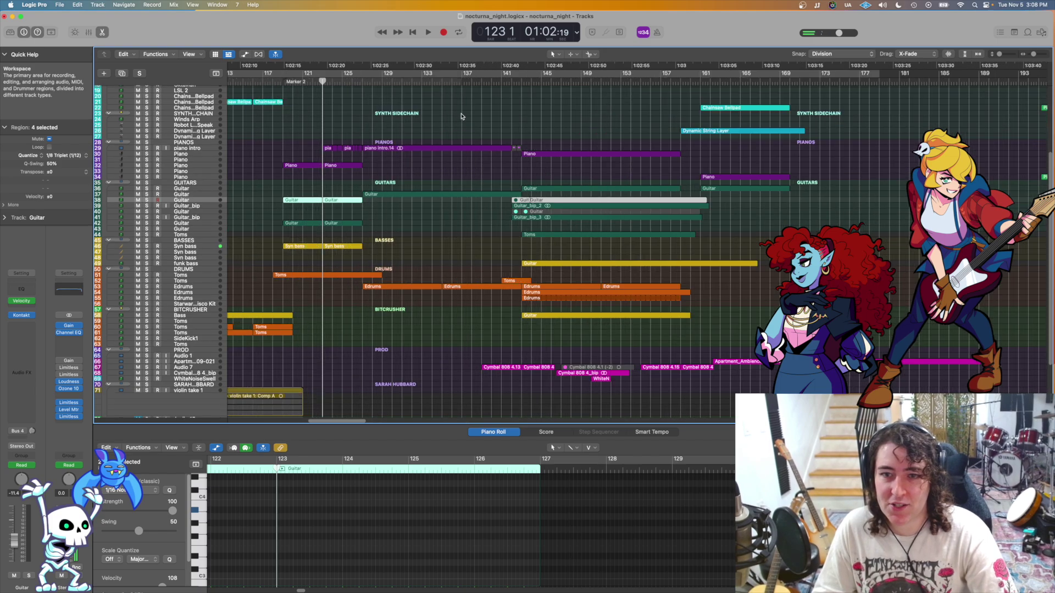
key("space")
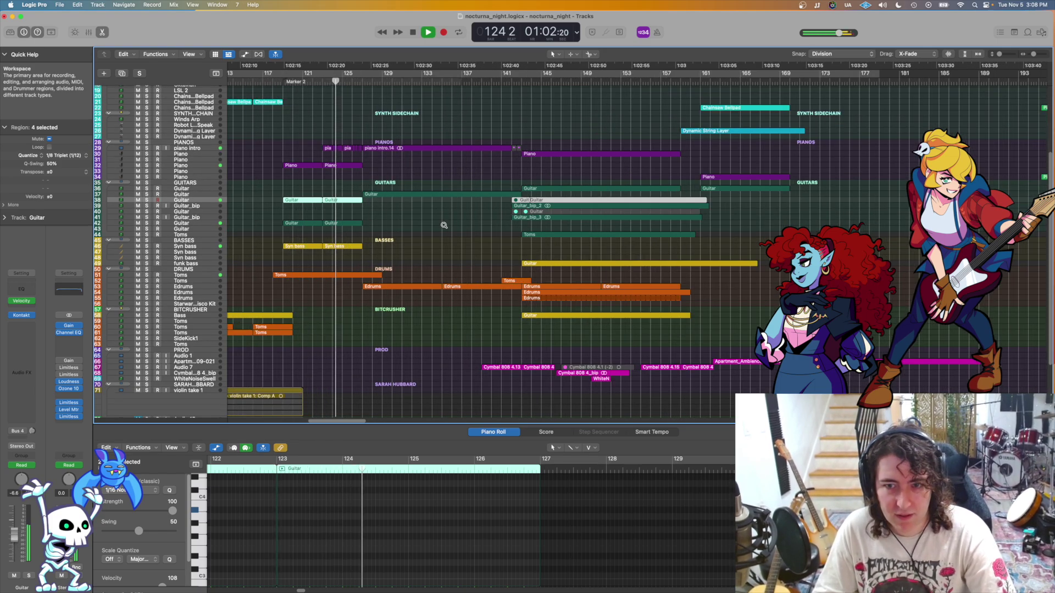
scroll(444, 225, "up", 3)
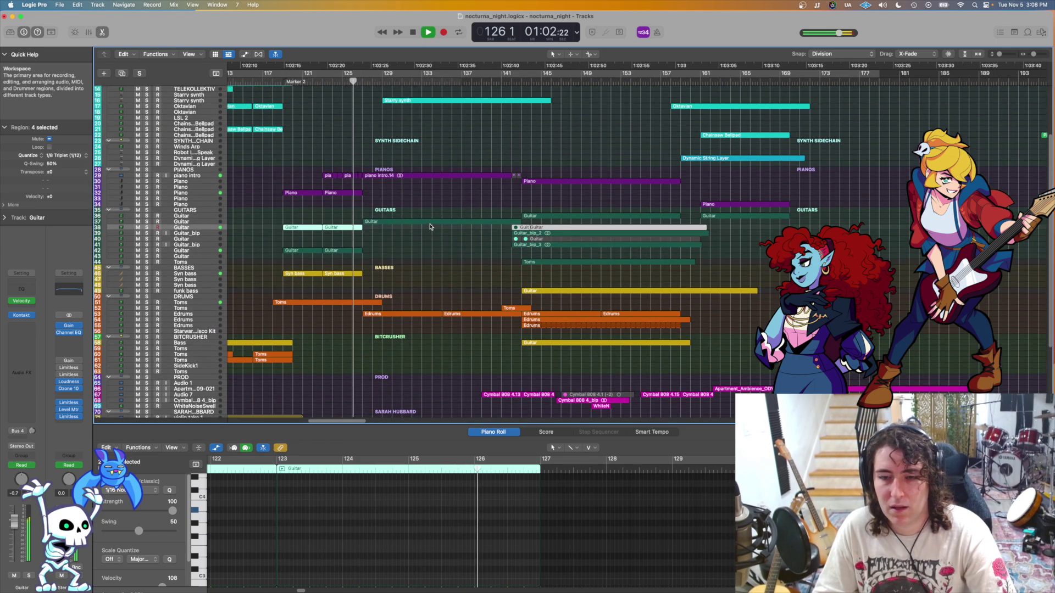
scroll(431, 226, "left", 3)
scroll(417, 227, "right", 5)
scroll(416, 228, "down", 3)
key("space")
Step: Find the separate group of regions around bars 209 to 233 and play it from about bar 214
scroll(409, 226, "up", 2)
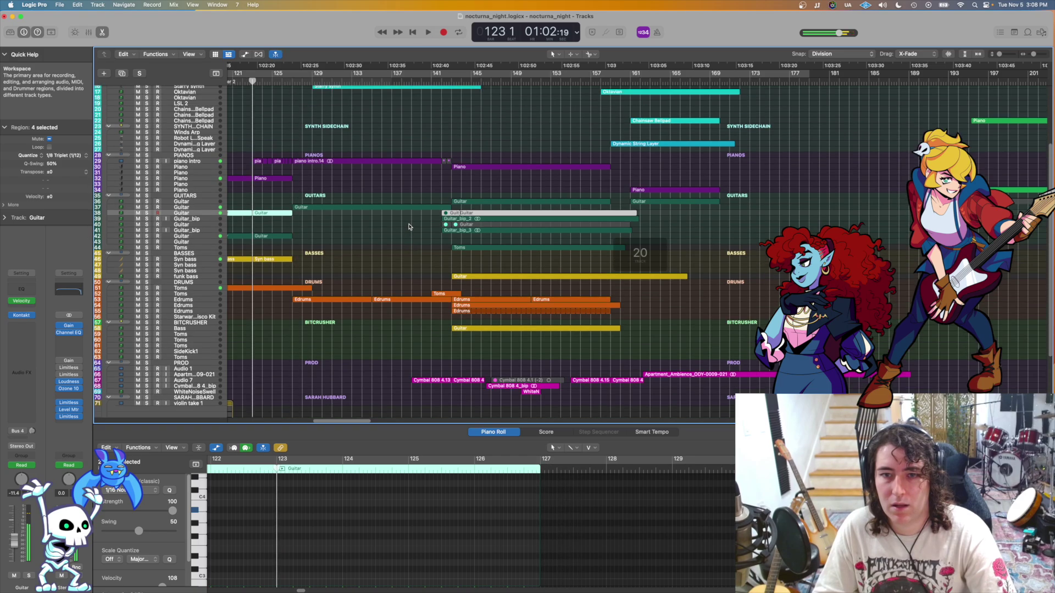
scroll(409, 226, "up", 5)
scroll(396, 236, "down", 6)
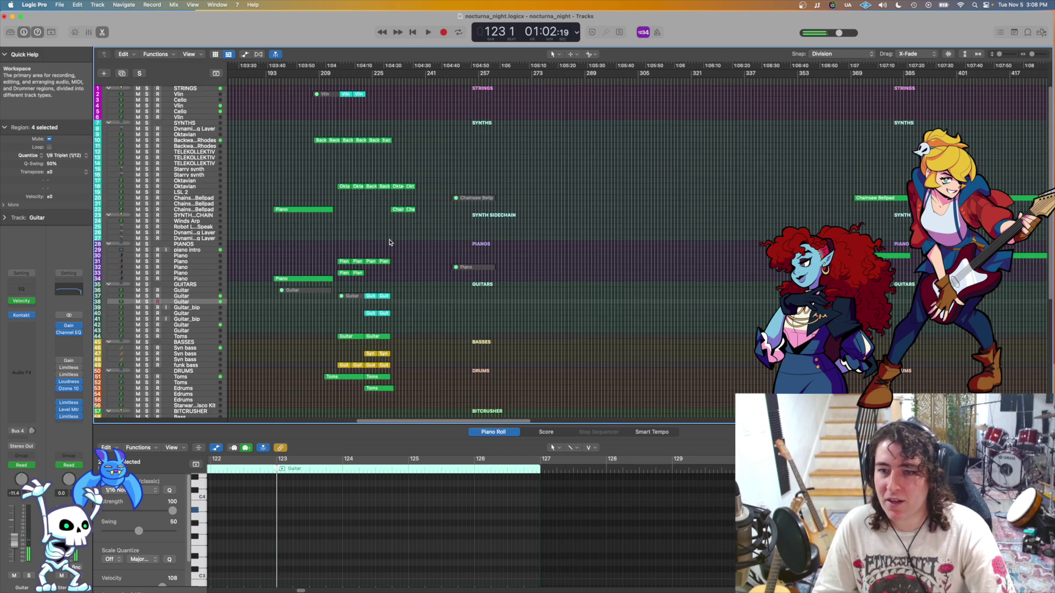
scroll(389, 242, "up", 3)
scroll(388, 238, "down", 3)
scroll(387, 234, "down", 10)
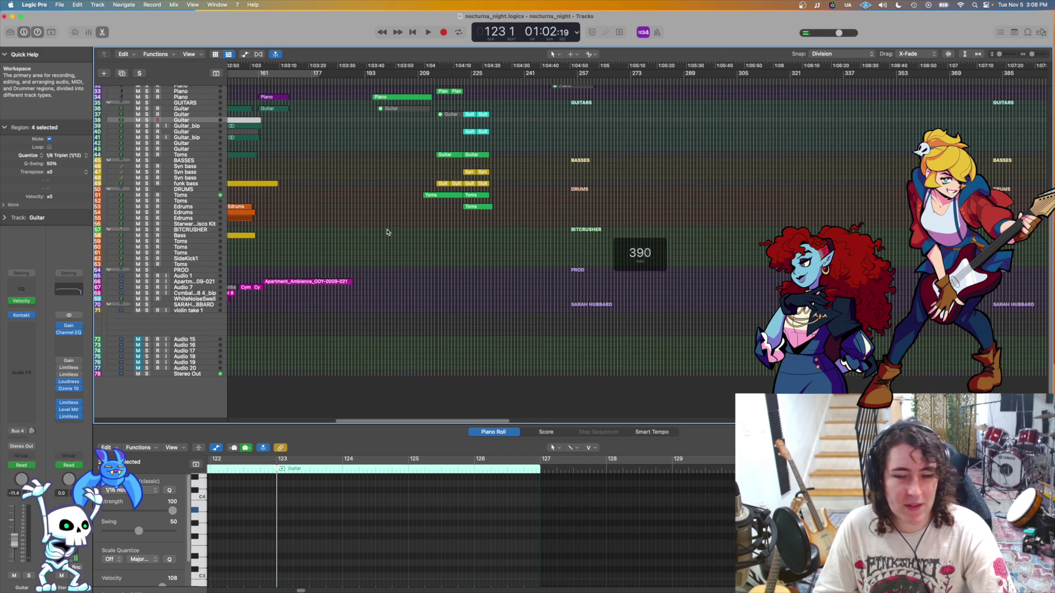
scroll(387, 233, "up", 3)
scroll(418, 214, "up", 4)
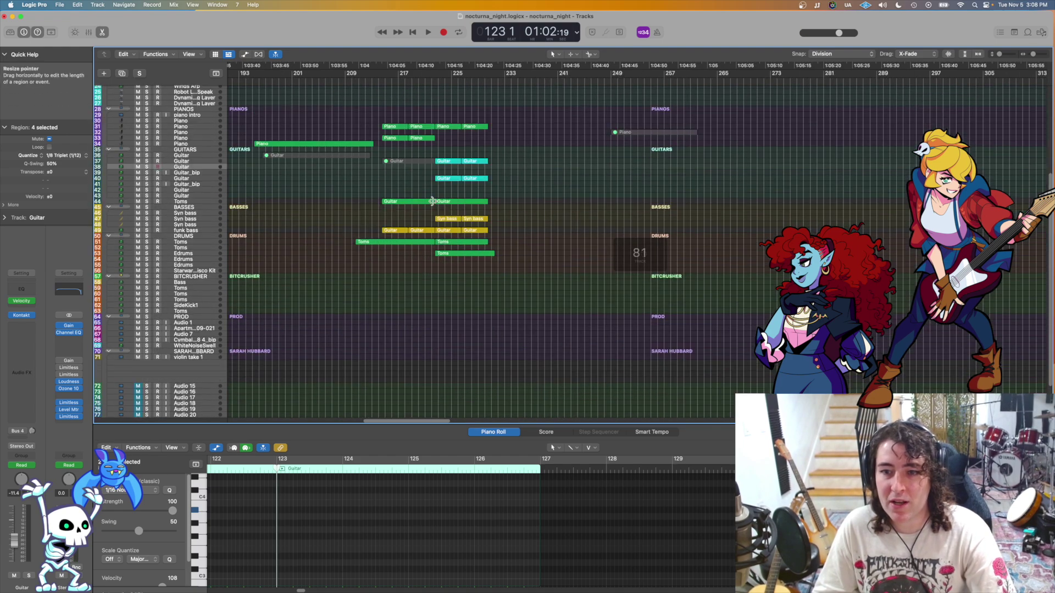
scroll(432, 201, "up", 6)
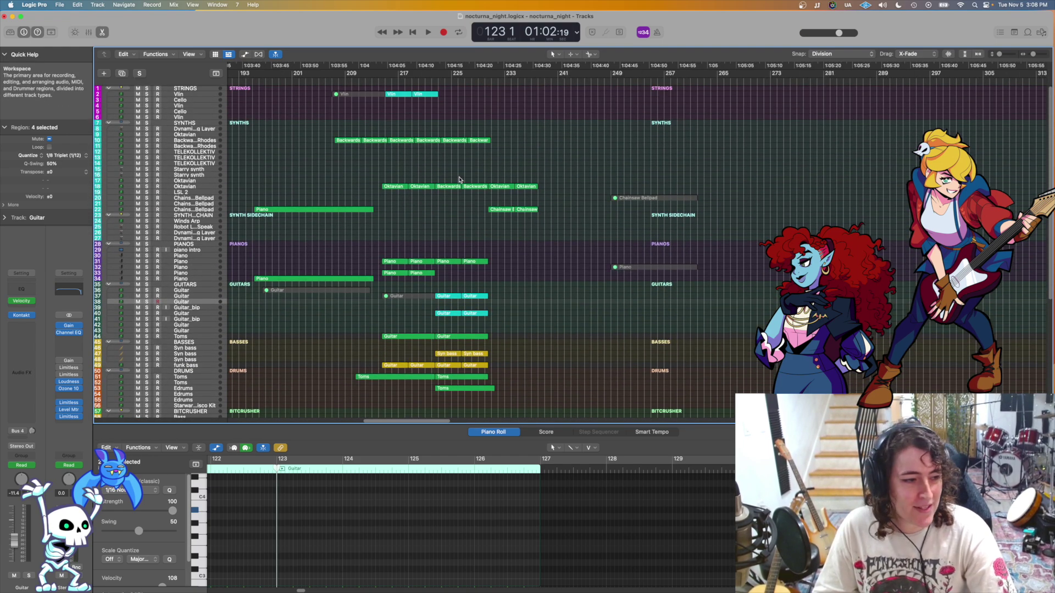
double_click(382, 81)
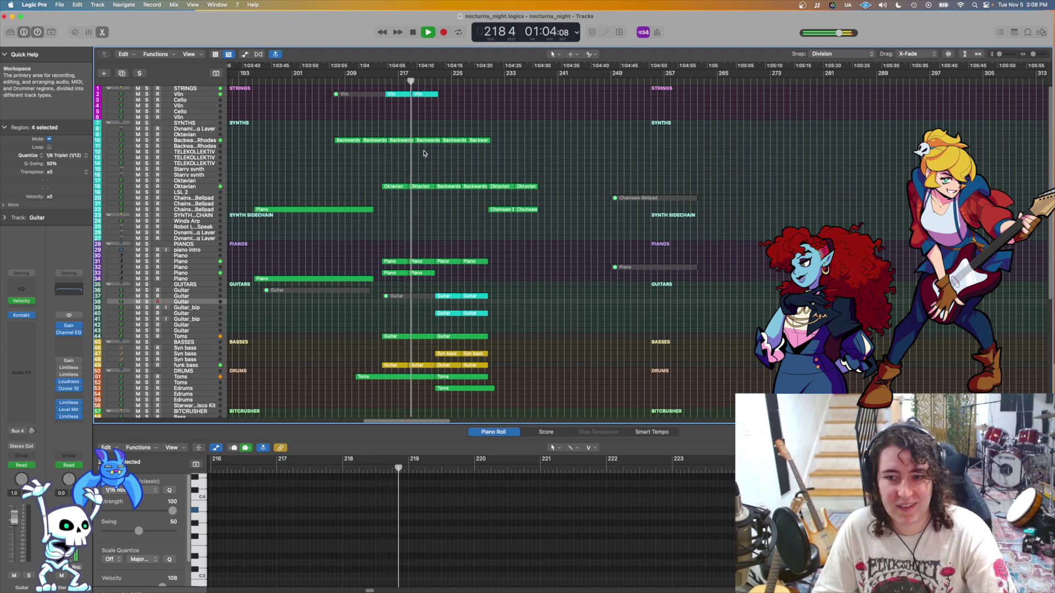
scroll(407, 137, "left", 3)
scroll(416, 149, "down", 3)
scroll(419, 143, "up", 5)
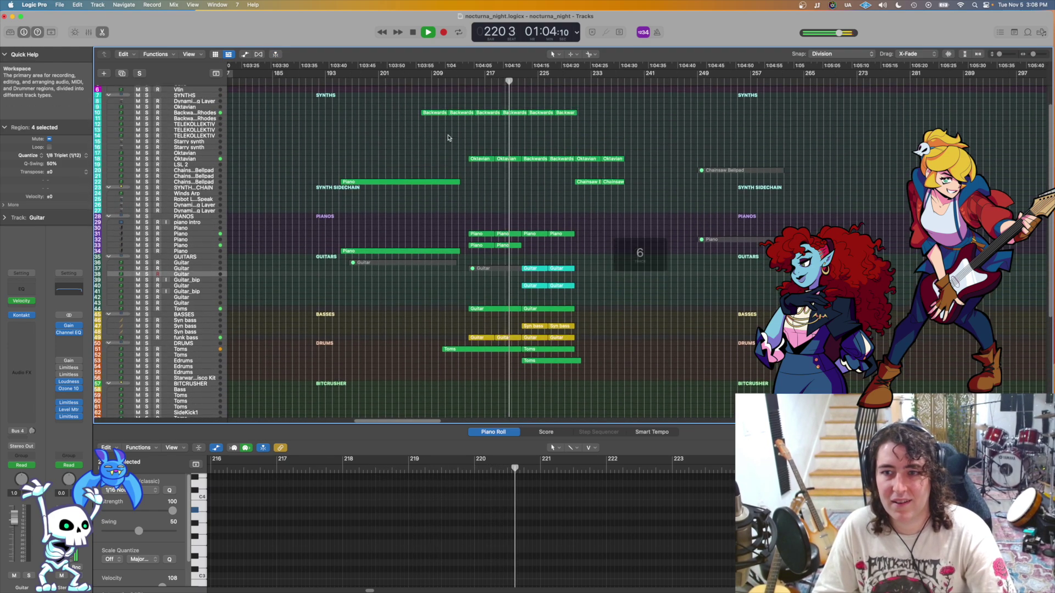
scroll(520, 158, "down", 2)
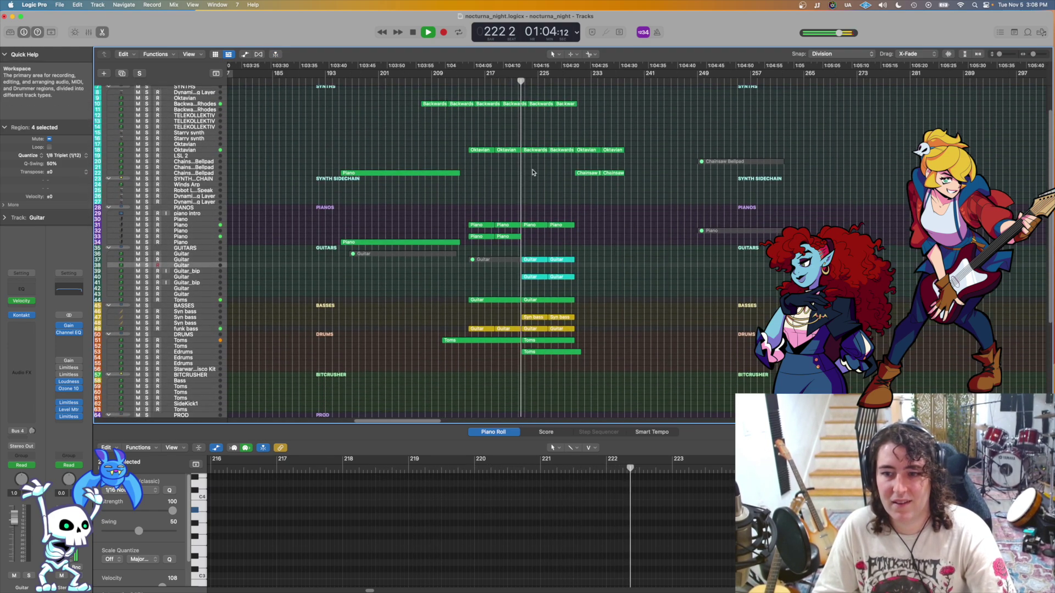
scroll(528, 171, "right", 2)
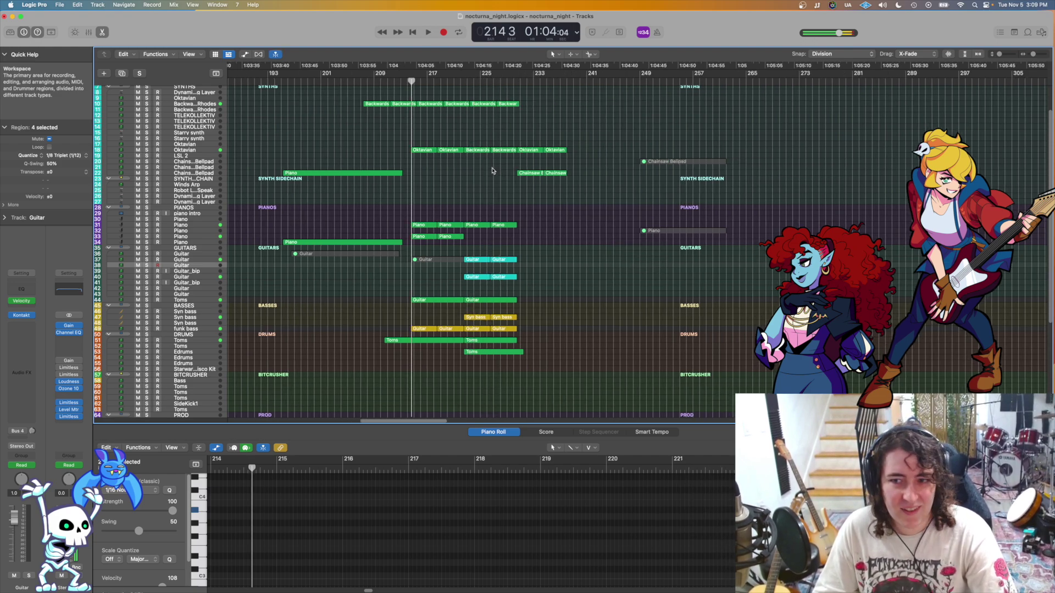
Step: Return to the main arrangement and briefly play it from about bar 142
scroll(505, 181, "left", 20)
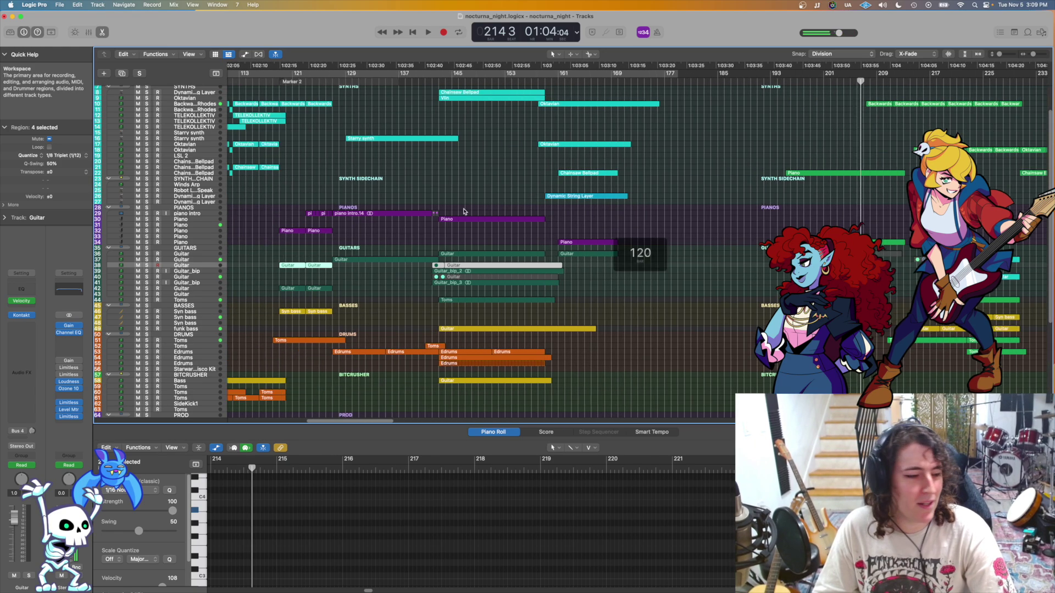
scroll(463, 210, "right", 3)
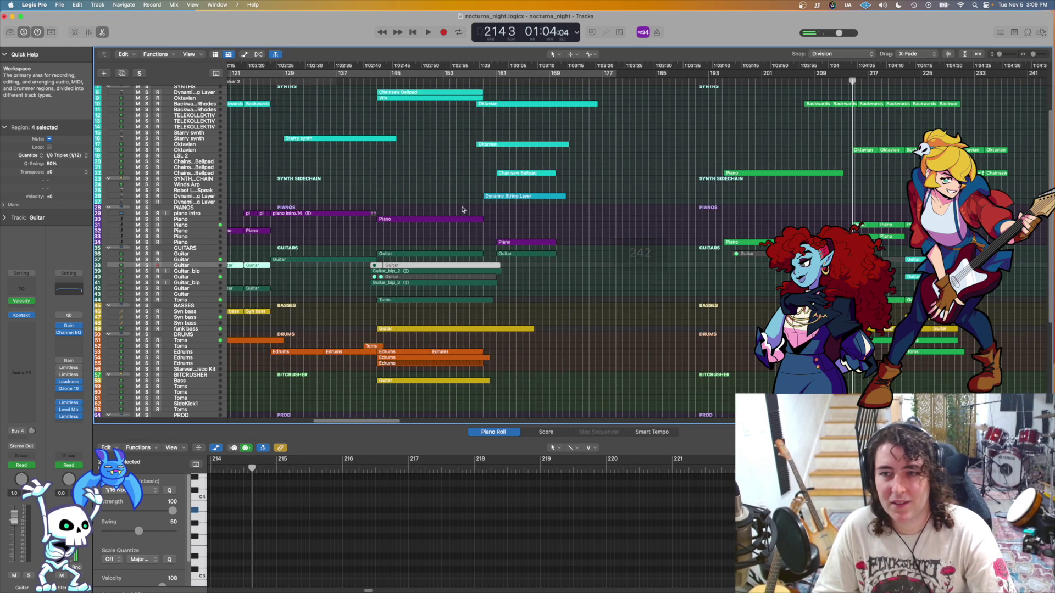
left_click(368, 82)
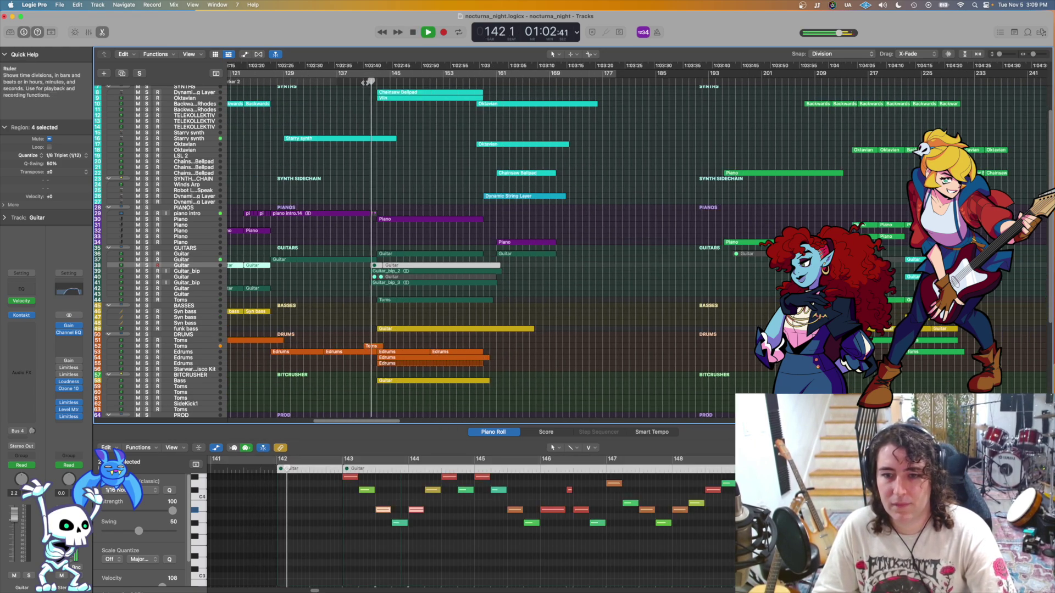
key("space")
Step: Place the playhead at bar 128, mark a cycle range from there to about bar 144, and turn cycling off
scroll(386, 128, "left", 4)
left_click(406, 82)
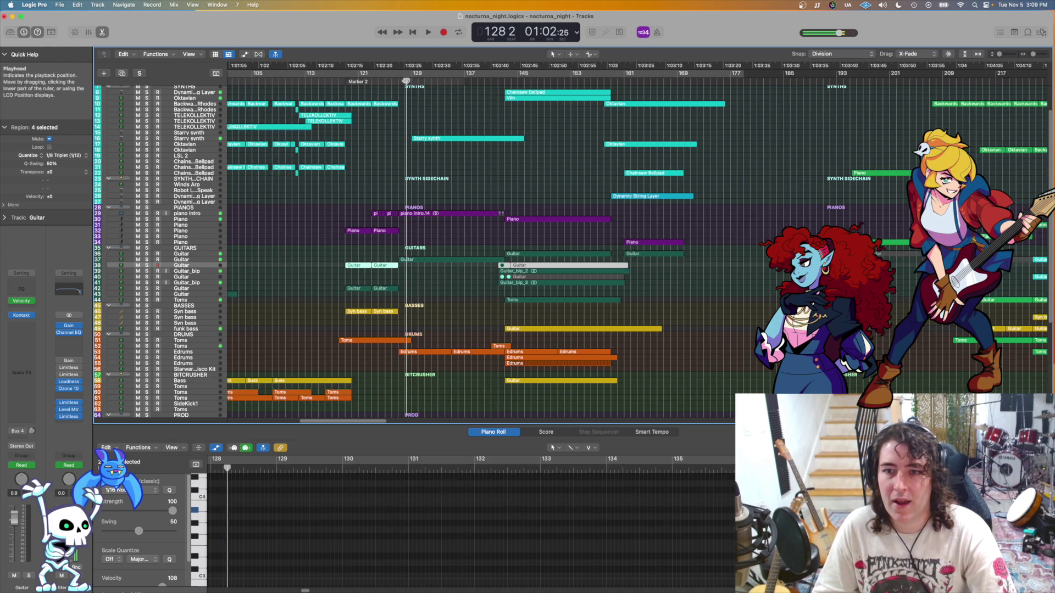
left_click_drag(407, 76, 493, 76)
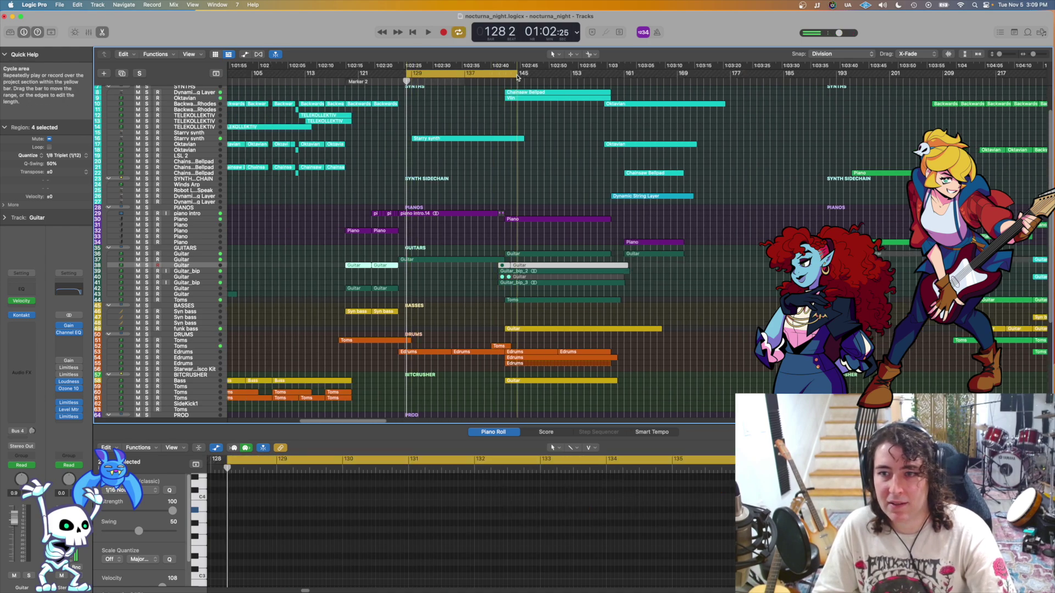
left_click(503, 74)
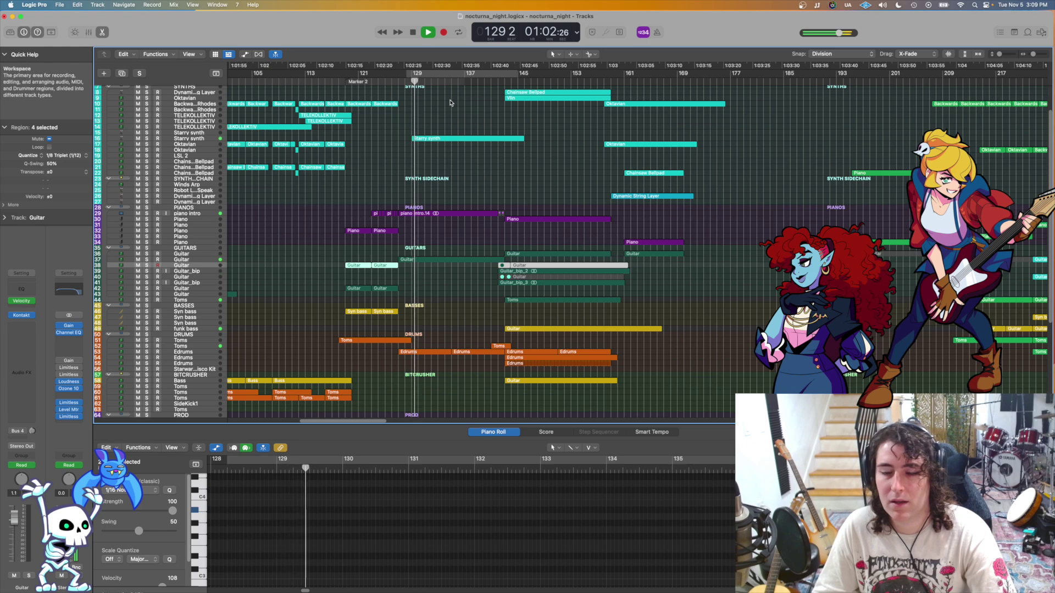
Step: Play the full arrangement from about bar 126 through bar 141, following the active tracks
scroll(446, 191, "down", 2)
left_click(396, 83)
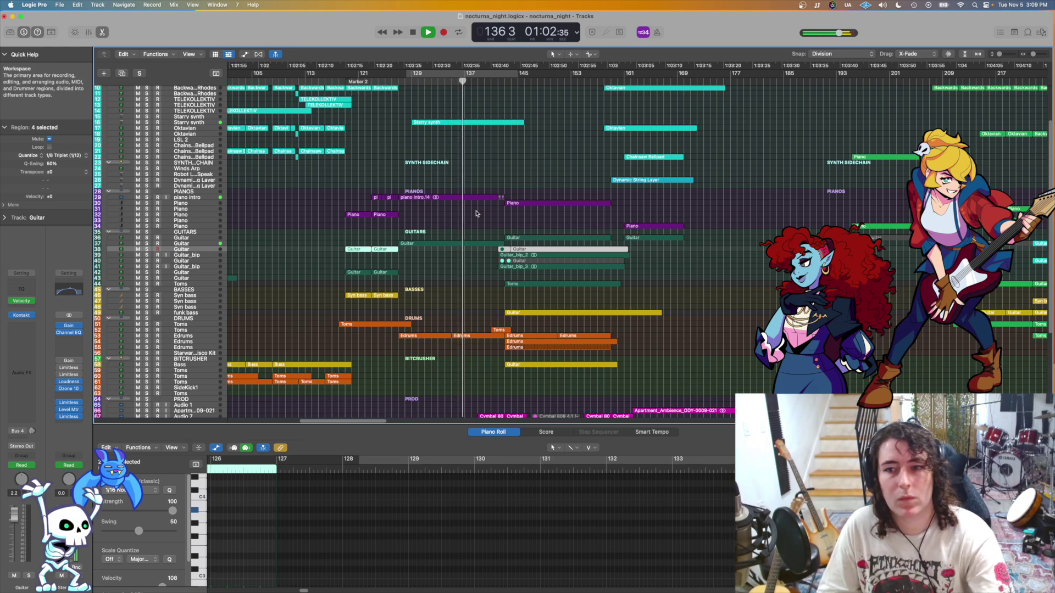
scroll(462, 206, "up", 3)
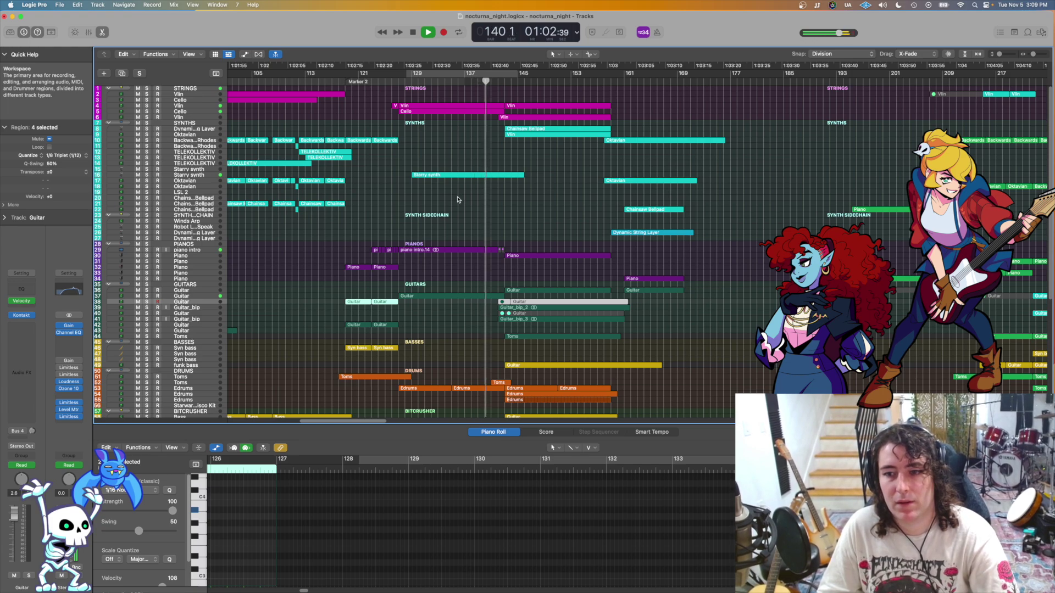
scroll(458, 200, "down", 2)
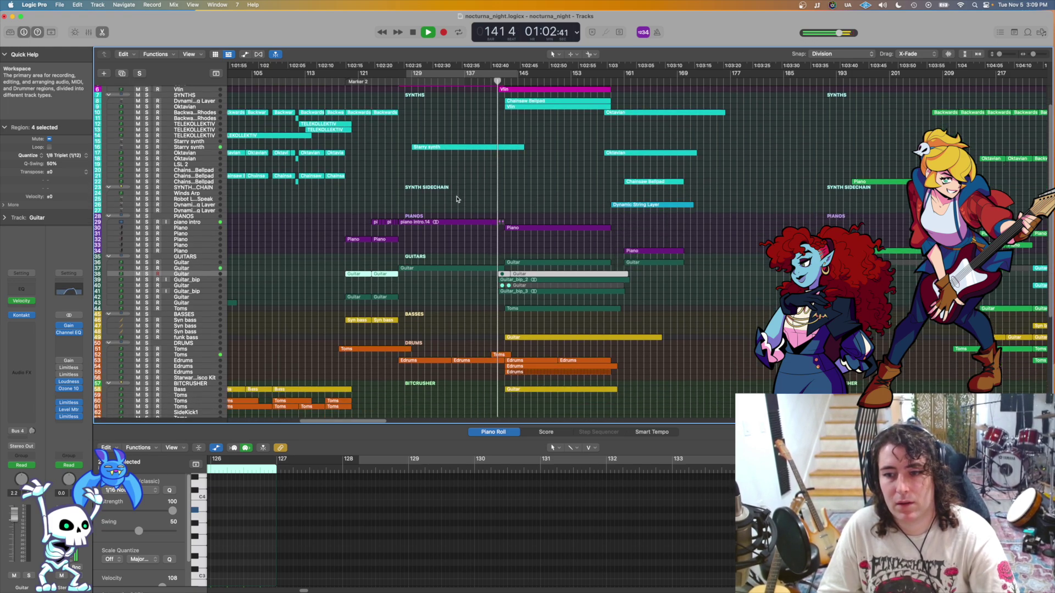
key("space")
scroll(415, 149, "up", 2)
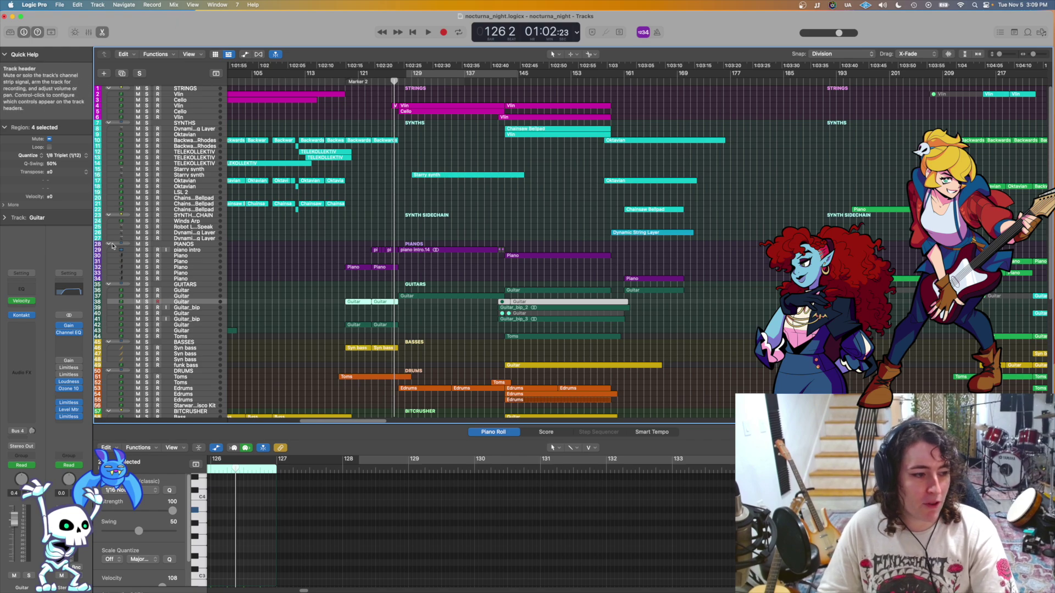
Step: Solo the STRINGS group and play it briefly from about bar 126
scroll(388, 238, "down", 3)
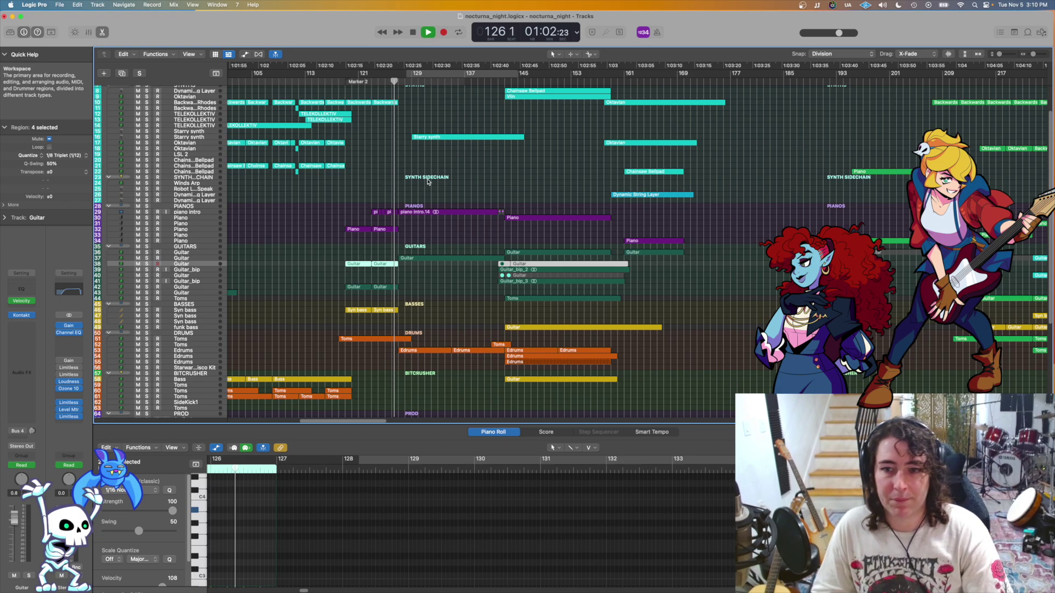
scroll(428, 181, "up", 3)
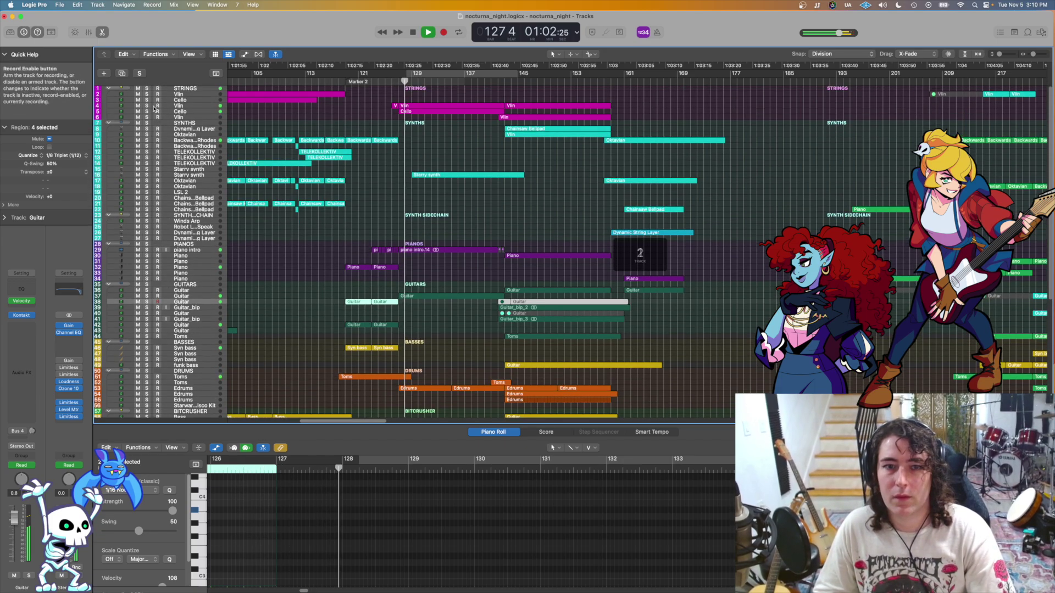
left_click(147, 88)
key("super+Down")
key("super+Down")
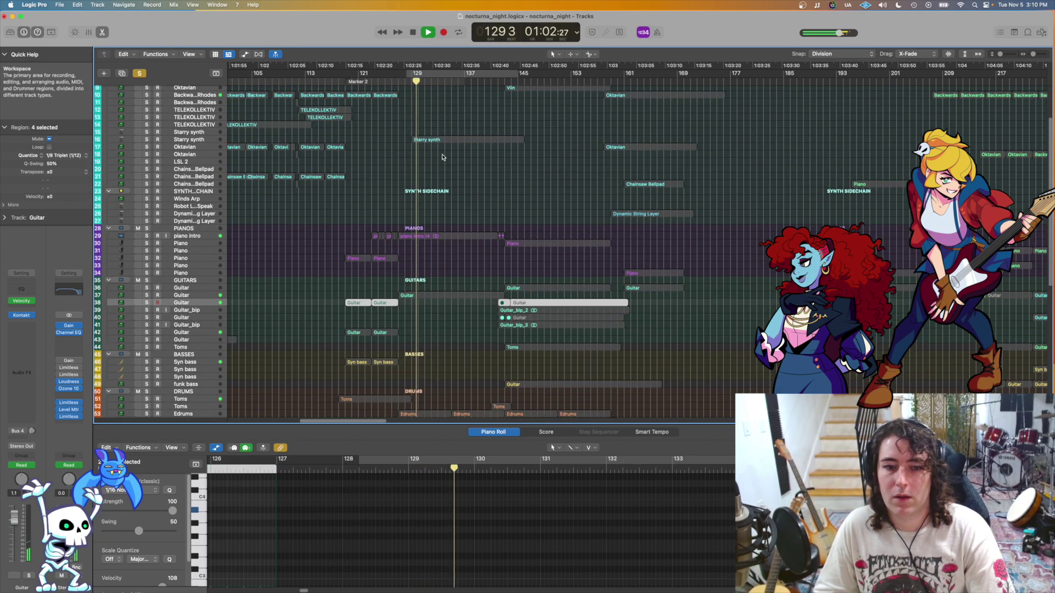
scroll(443, 157, "up", 3)
key("space")
Step: Open the Channel EQ on Stereo Out and play the soloed strings through it from about bar 126 to 142
left_click(65, 289)
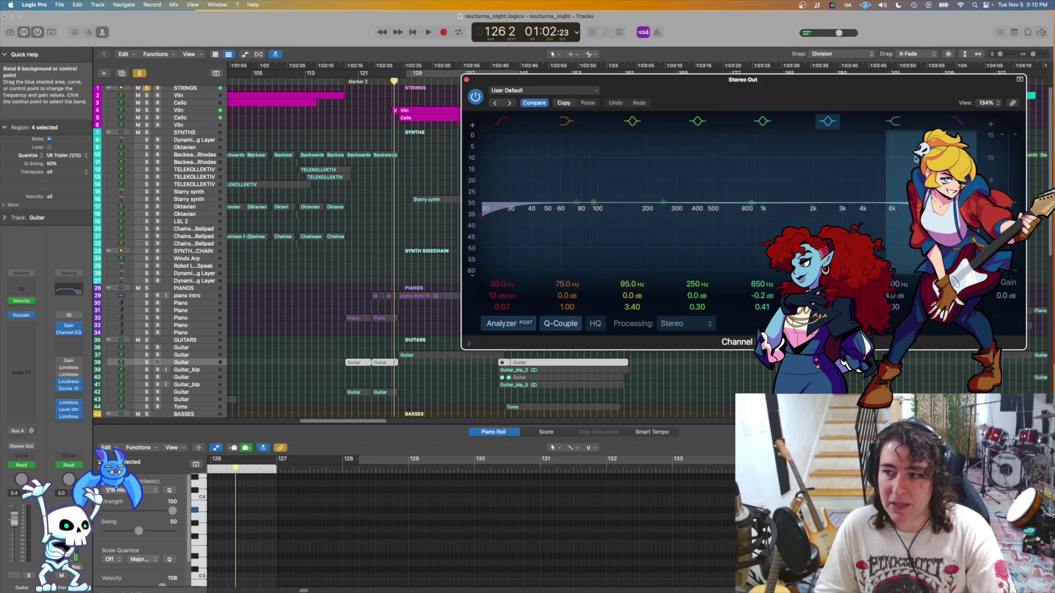
key("space")
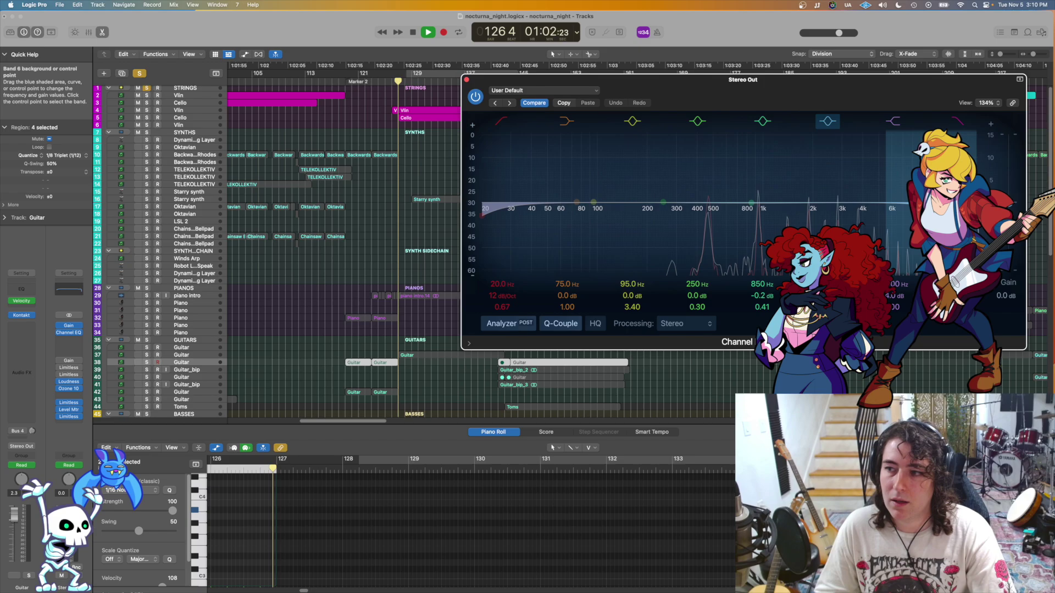
left_click_drag(904, 206, 876, 237)
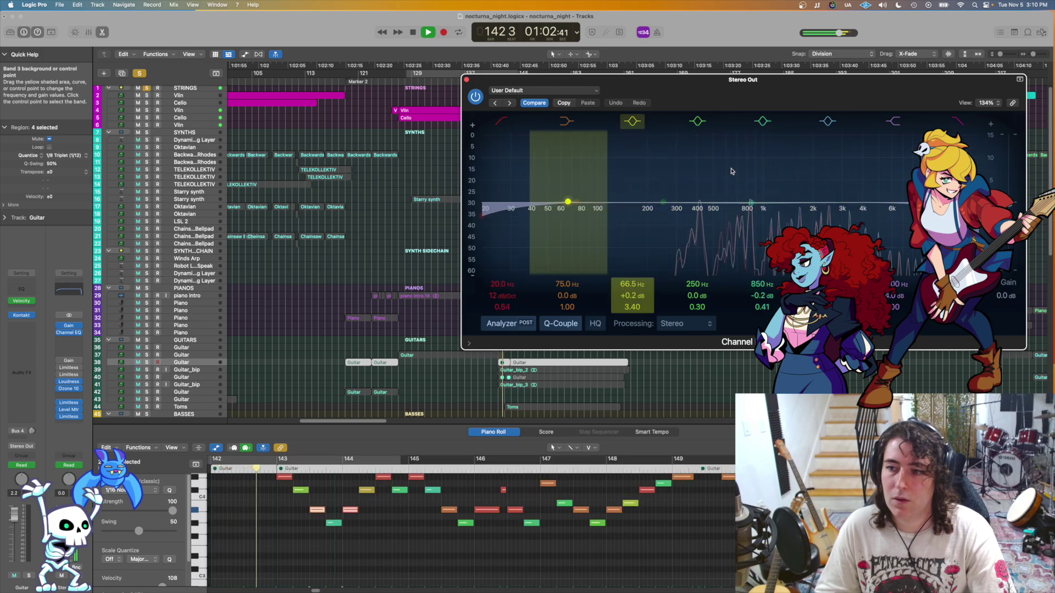
key("space")
Step: Solo the DRUMS group together with the strings and play briefly from about bar 126
scroll(439, 231, "down", 5)
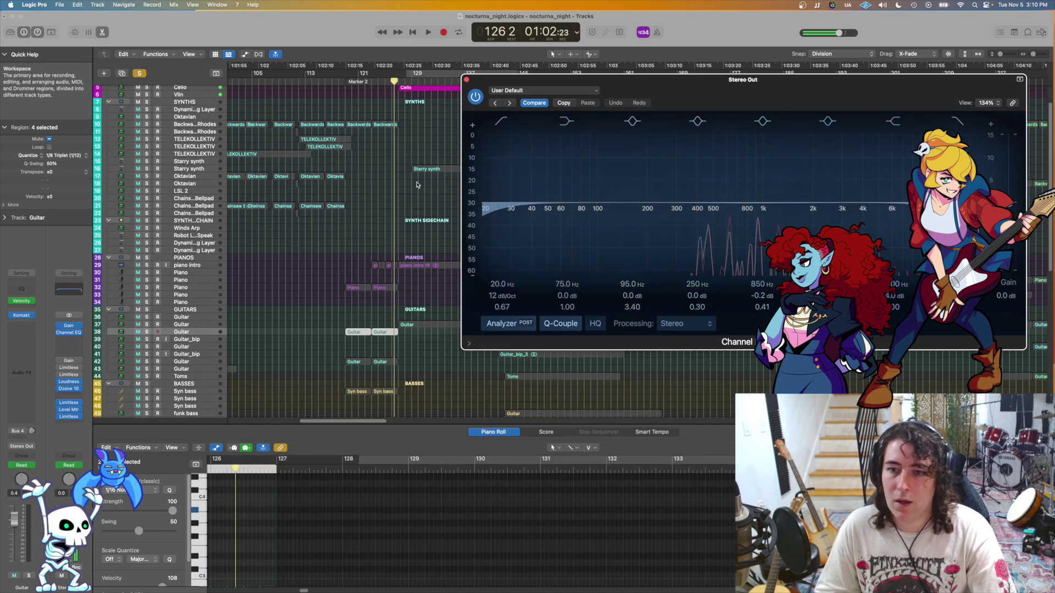
scroll(358, 234, "down", 10)
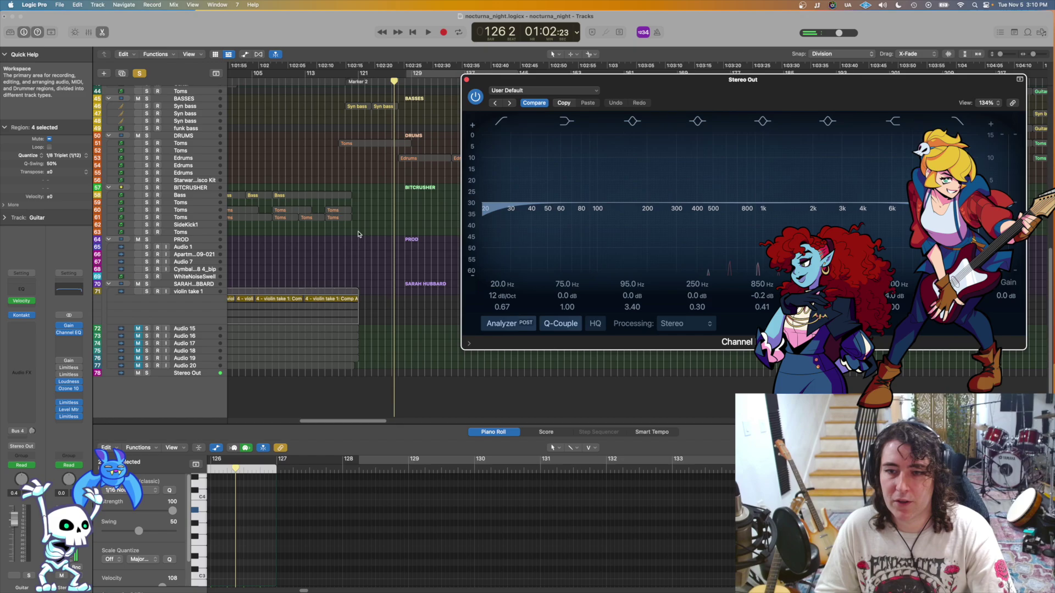
left_click(146, 136)
key("space")
scroll(357, 220, "up", 10)
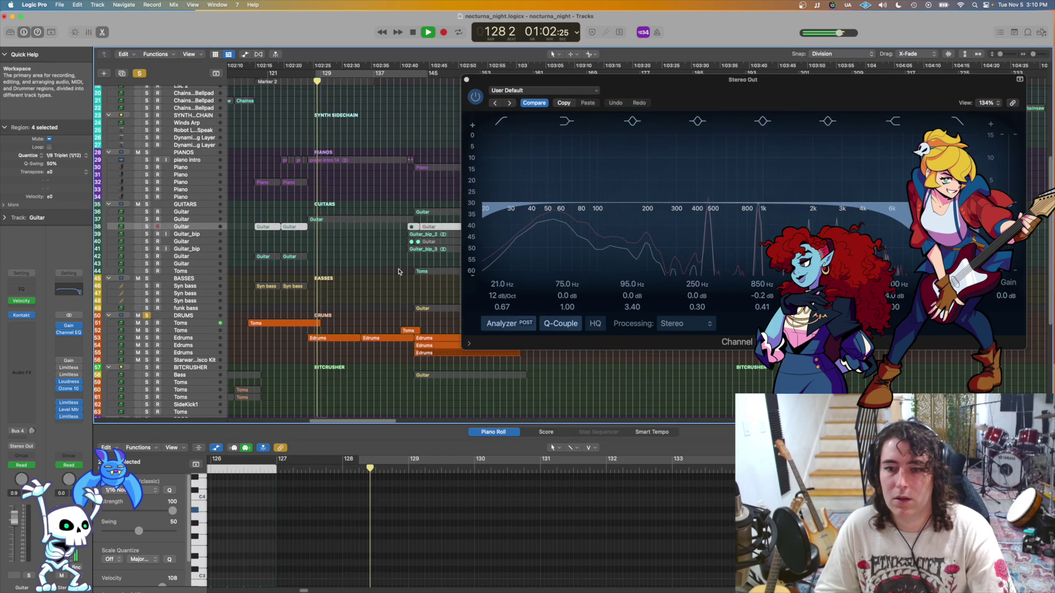
key("space")
Step: Select the first Edrums track and open its Black Box HG-2 and Battery 4 plug-ins, moving the Battery window aside
left_click(190, 340)
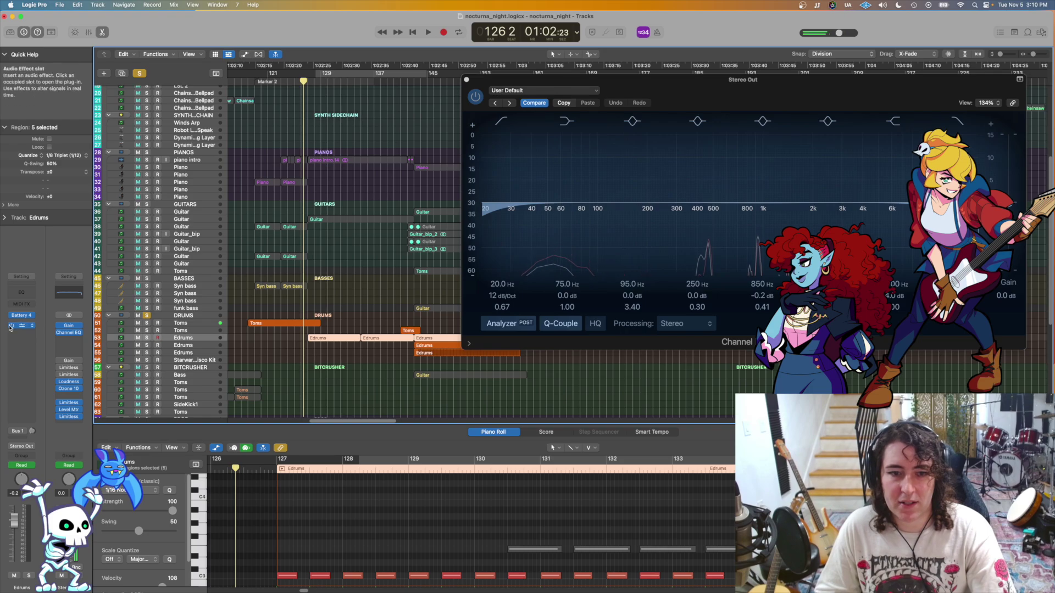
left_click(21, 327)
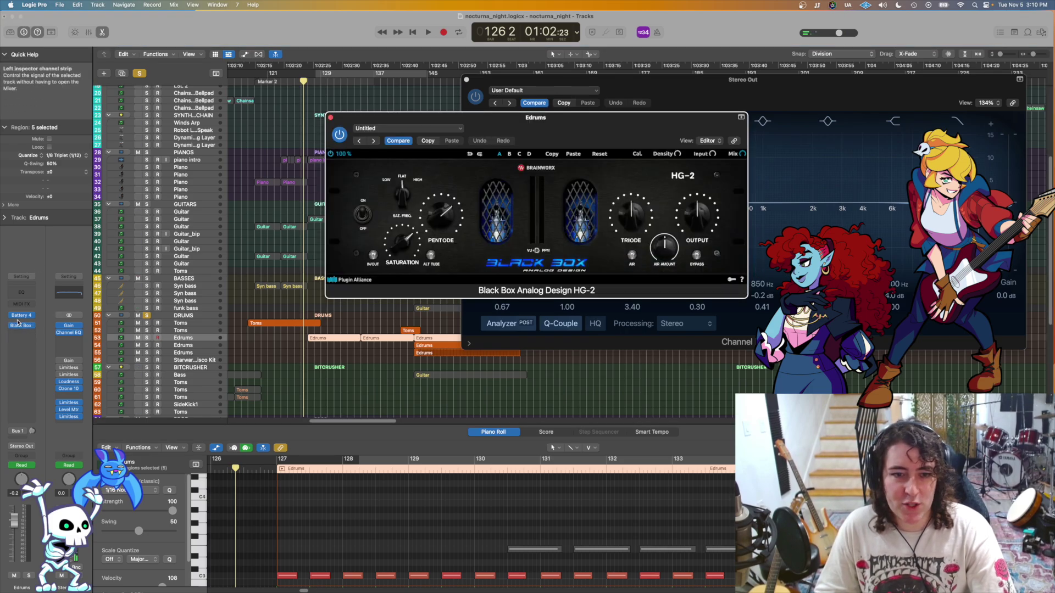
left_click(22, 317)
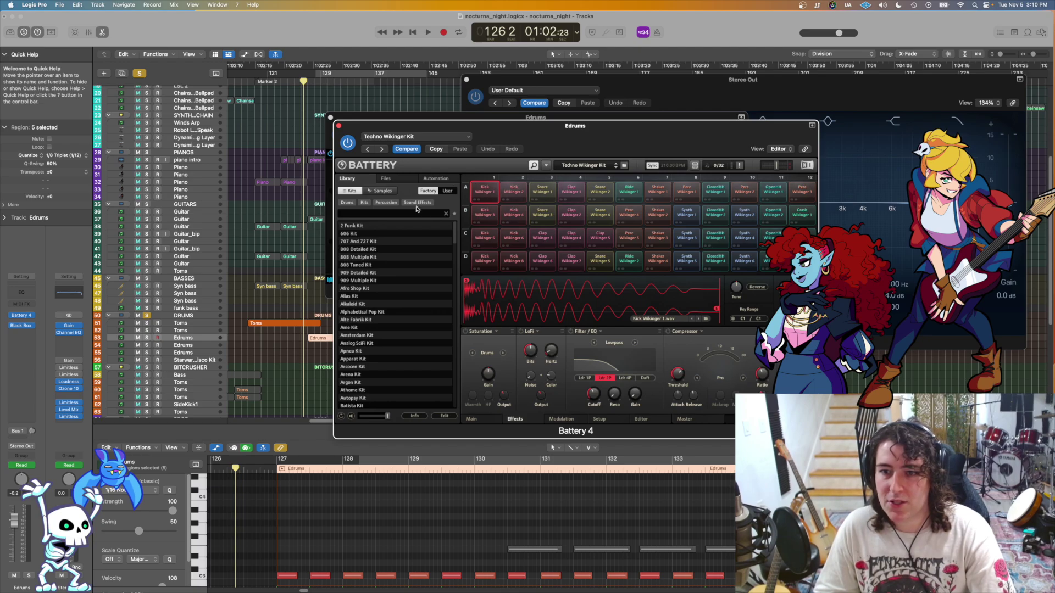
left_click_drag(421, 127, 536, 117)
Step: Play the strings and drums from about bar 126 to 141, closing the Battery 4 and Black Box HG-2 windows
key("space")
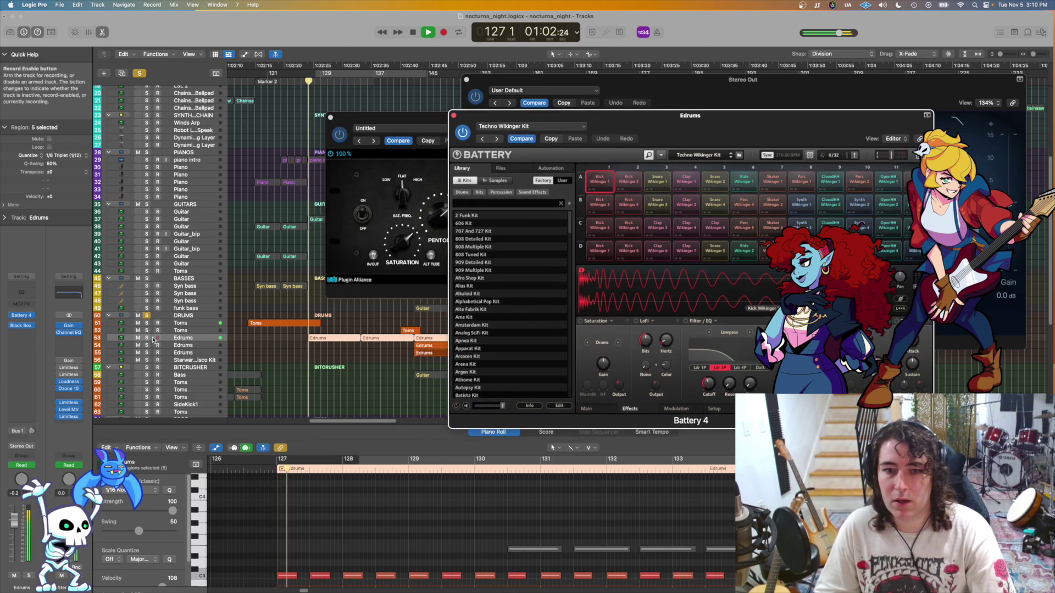
left_click(441, 119)
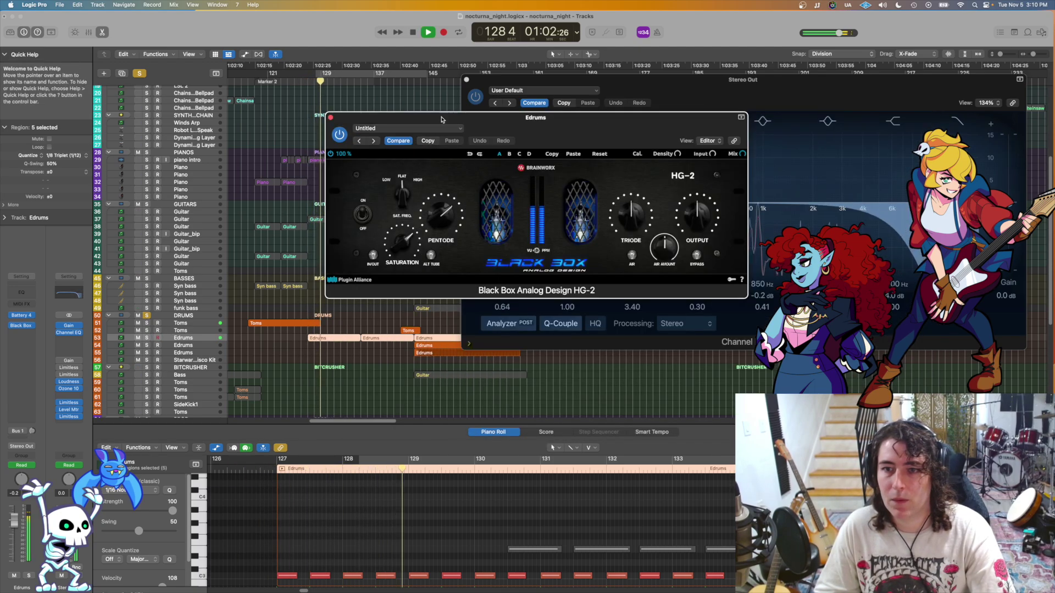
key("super+w")
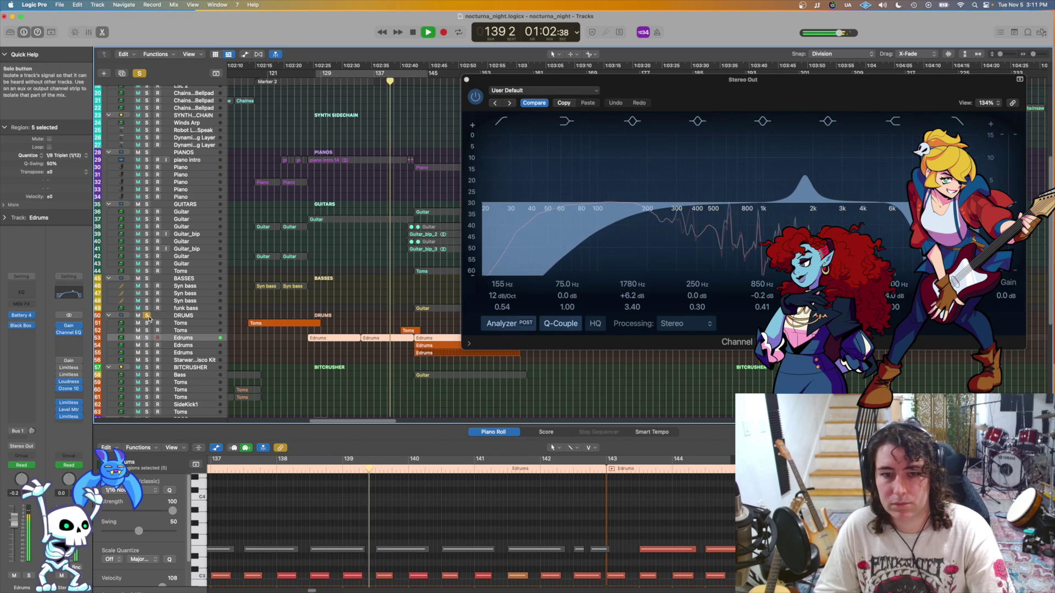
scroll(159, 193, "up", 6)
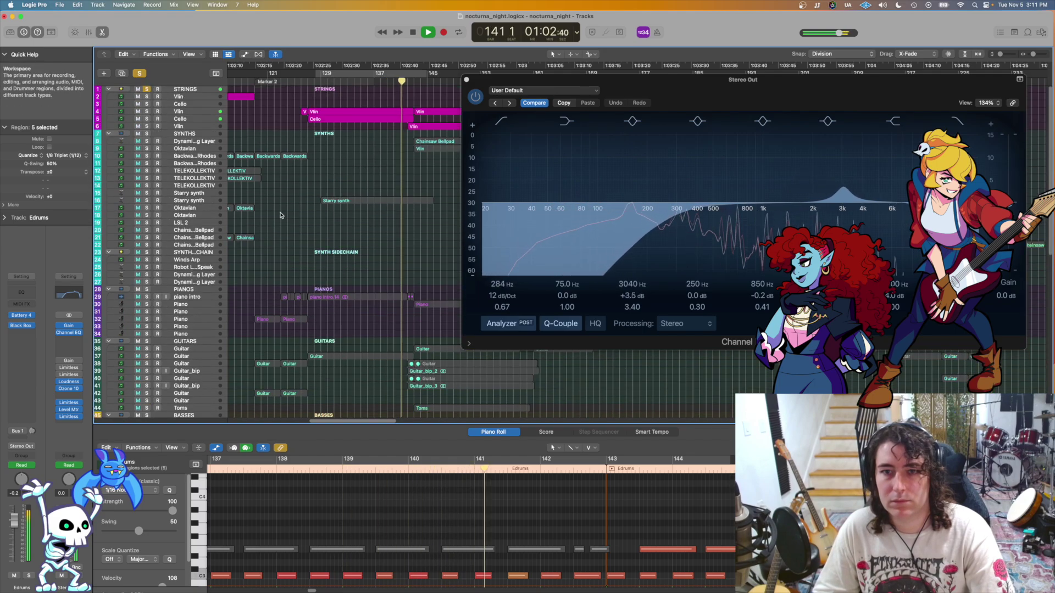
key("space")
Step: Take STRINGS out of solo, solo PIANOS alongside DRUMS, and play them from about bar 126 to 129
left_click(144, 91)
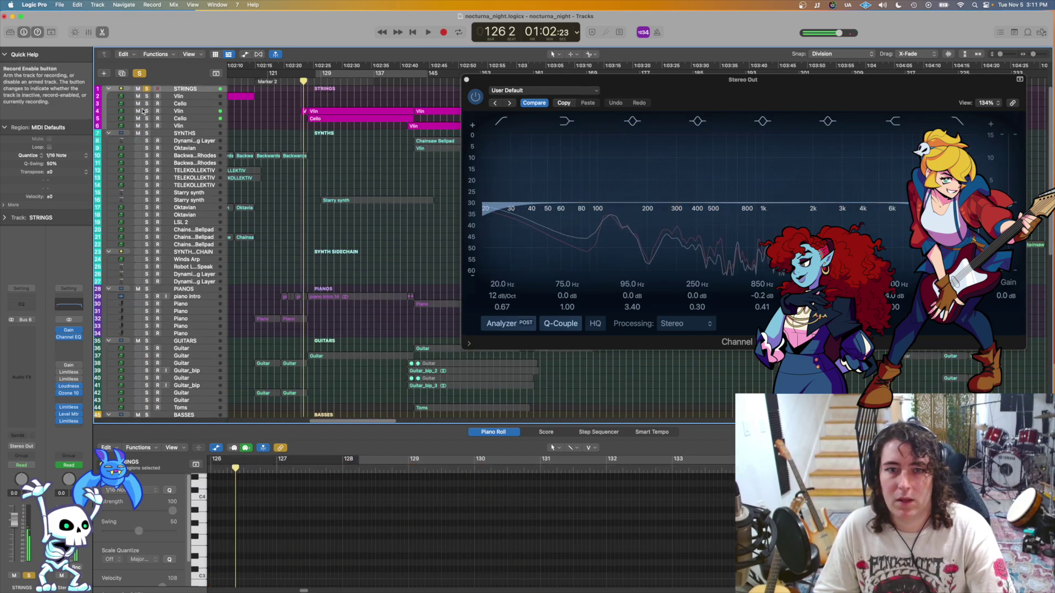
scroll(265, 172, "down", 5)
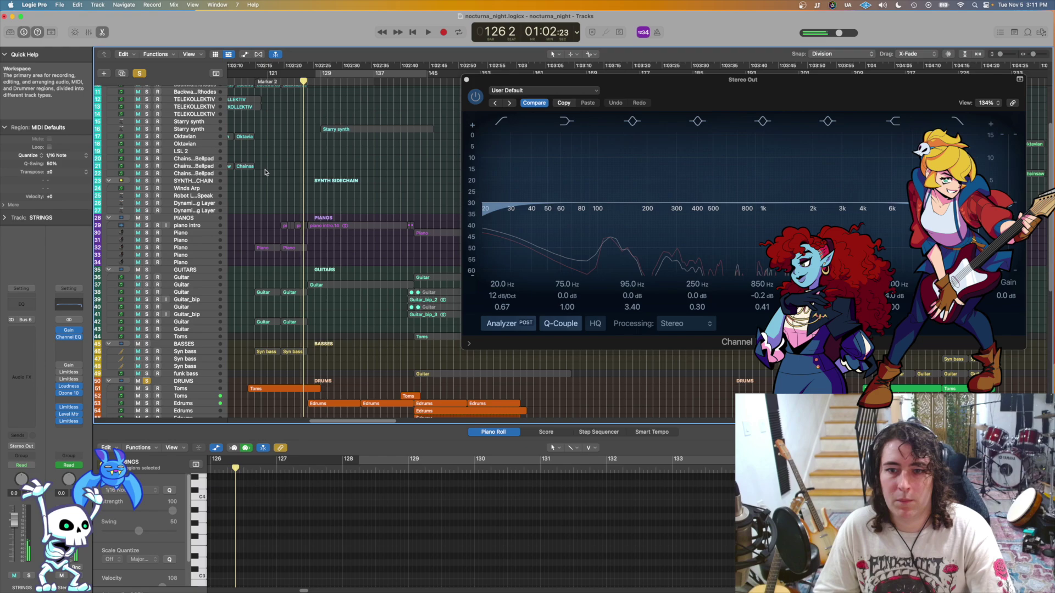
left_click(146, 219)
key("space")
key("super+Down")
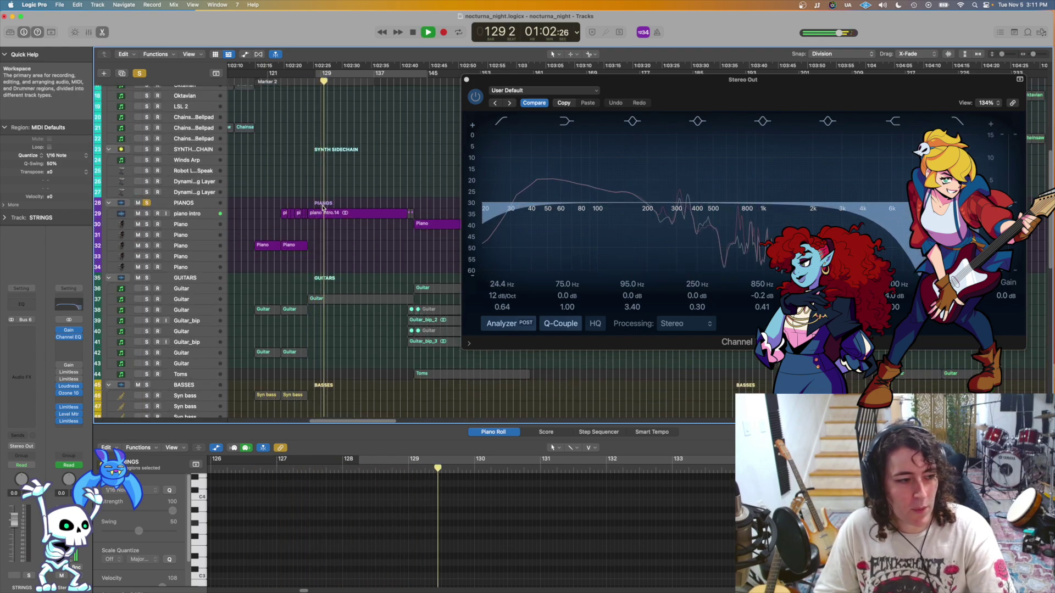
key("space")
Step: Add the GUITARS group to the solo and play it with the pianos and drums from about bar 126 to 142
scroll(325, 200, "down", 2)
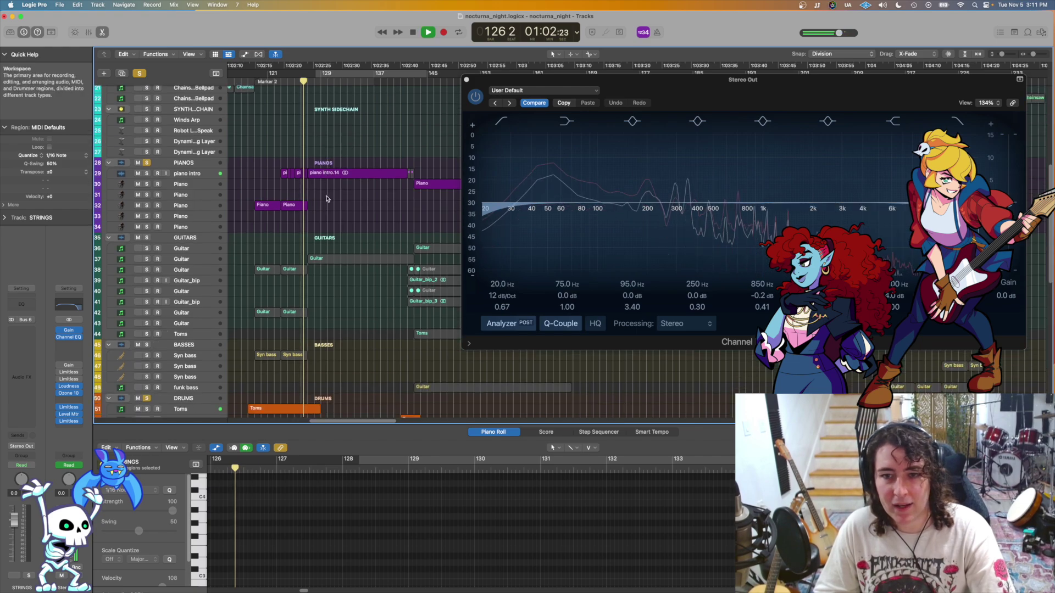
left_click(147, 238)
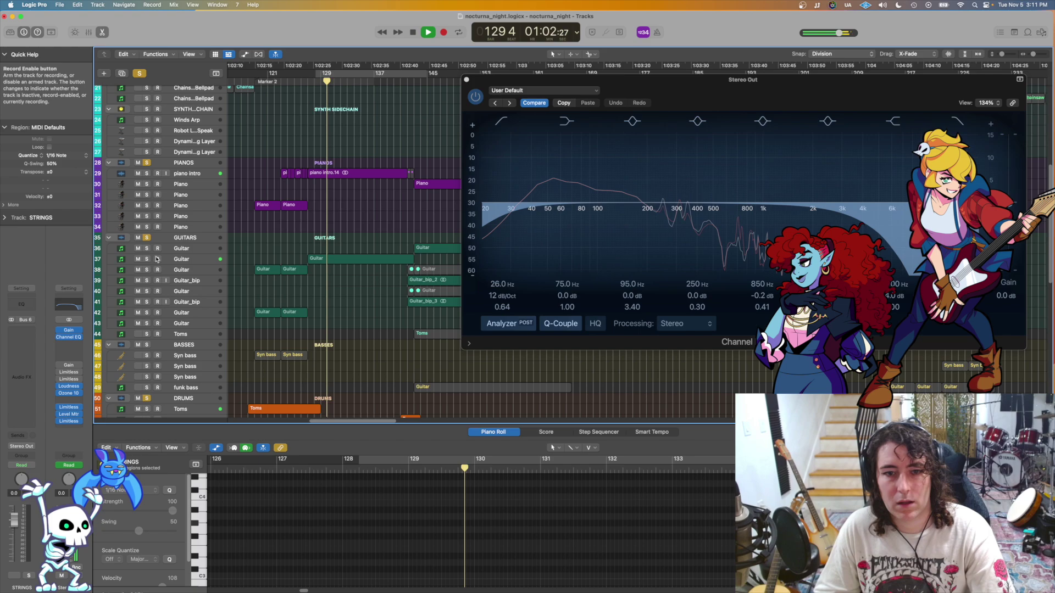
scroll(346, 244, "down", 5)
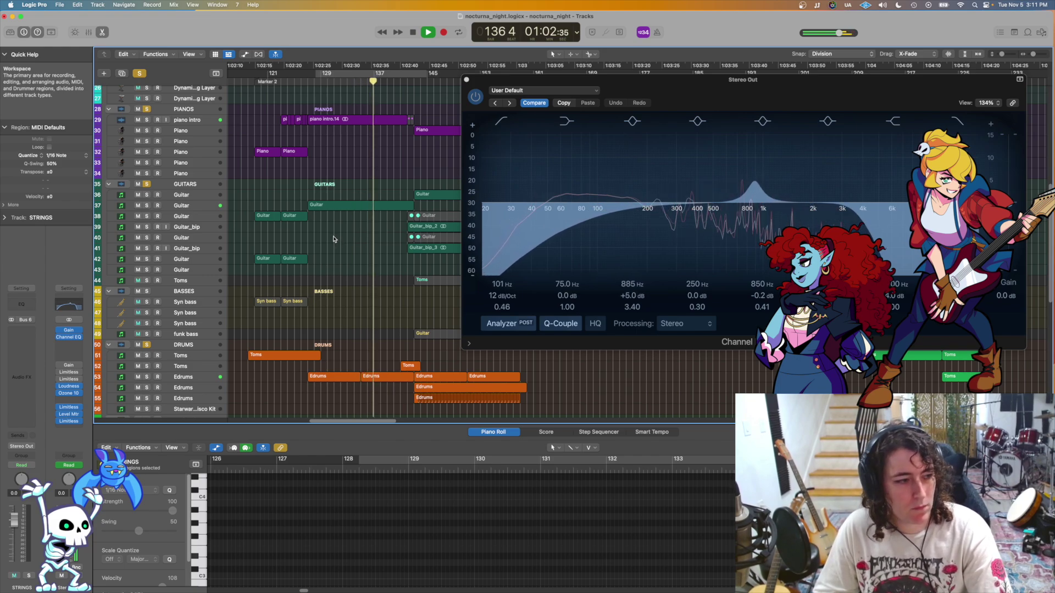
scroll(385, 231, "down", 4)
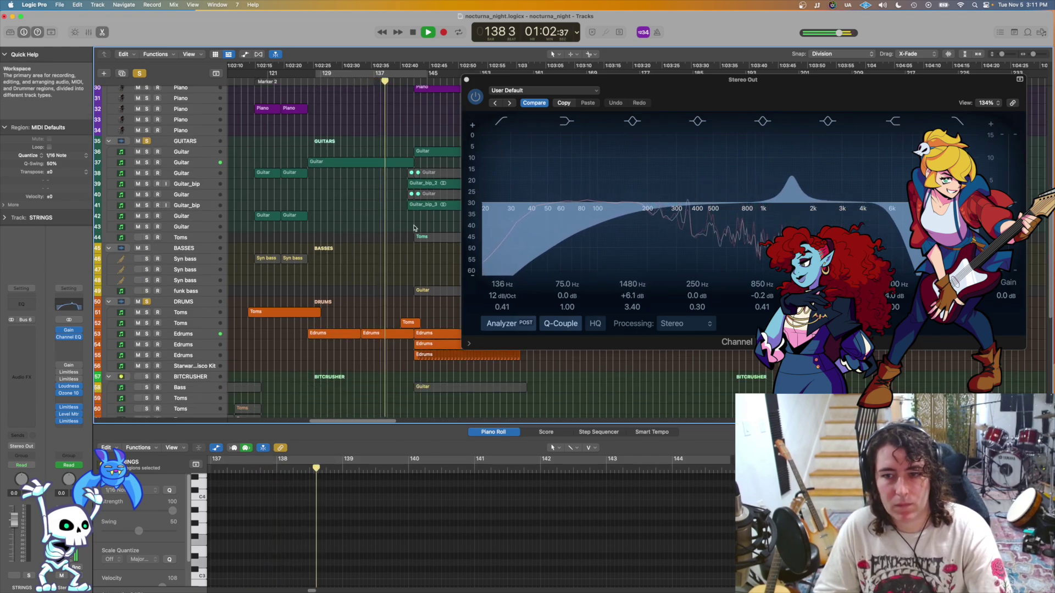
scroll(413, 228, "left", 2)
scroll(330, 258, "down", 1)
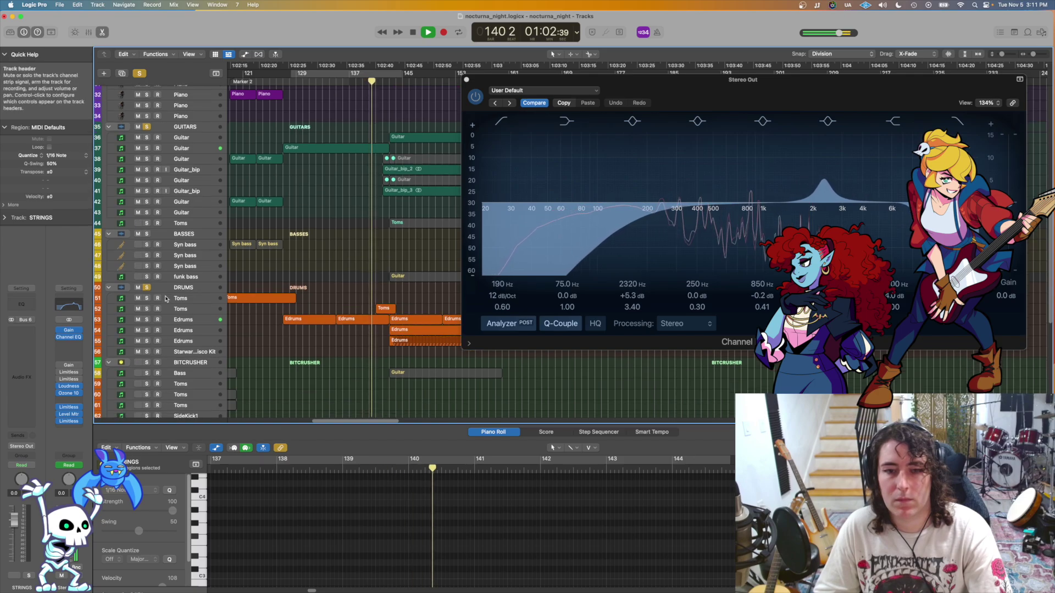
scroll(308, 286, "down", 3)
scroll(351, 277, "up", 3)
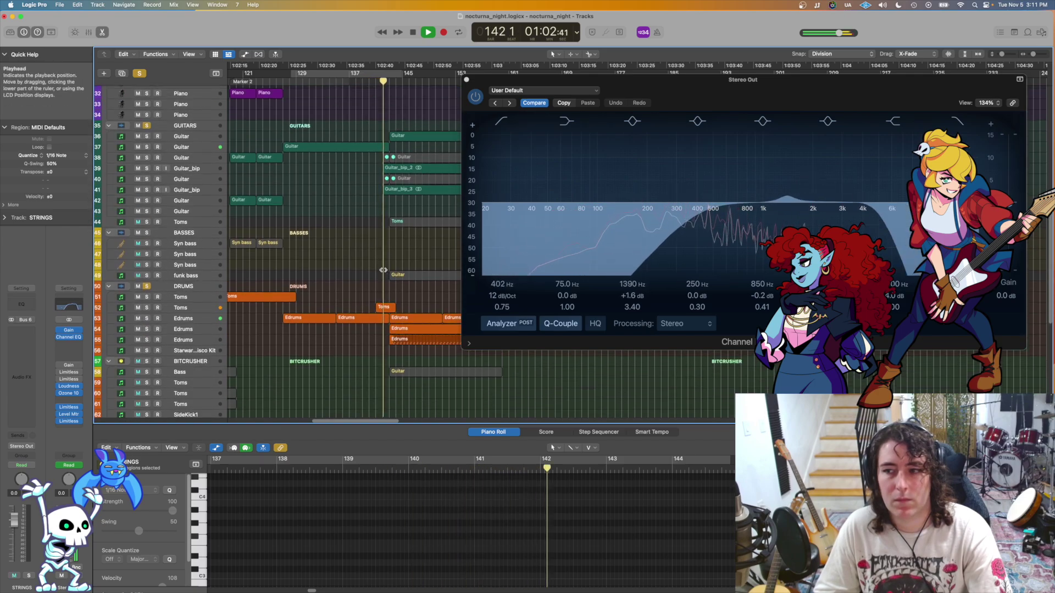
key("space")
Step: Take PIANOS out of solo and play only the guitars and drums from about bar 126, replaying the opening bars once more
scroll(332, 240, "up", 5)
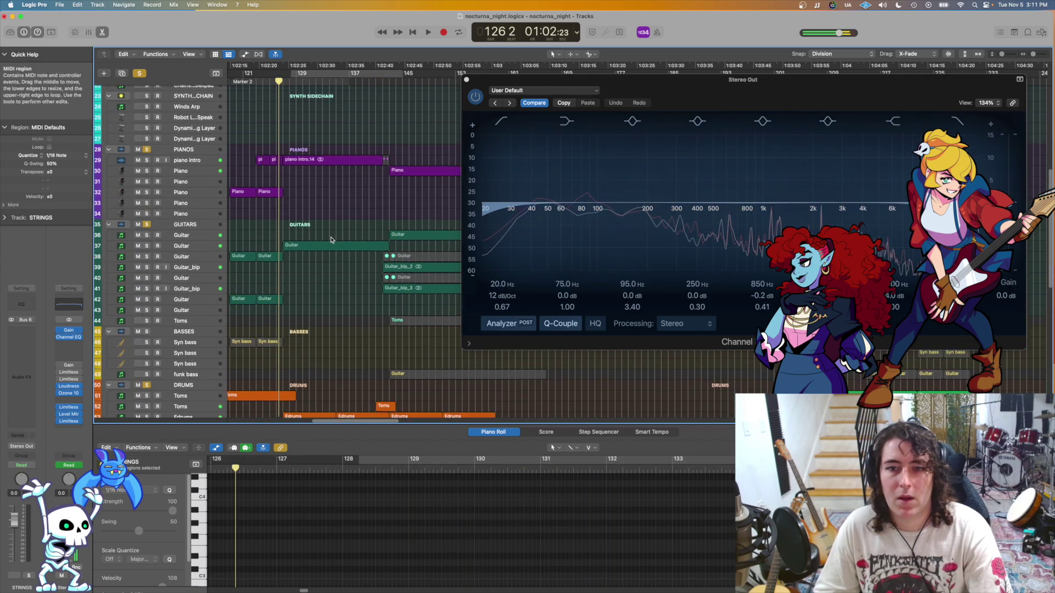
left_click(147, 150)
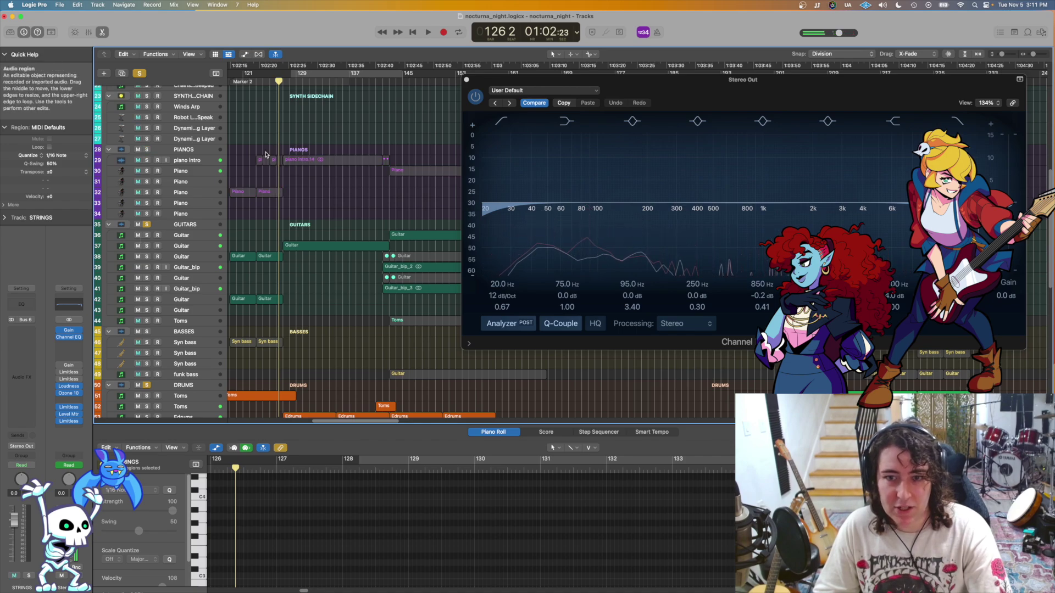
key("space")
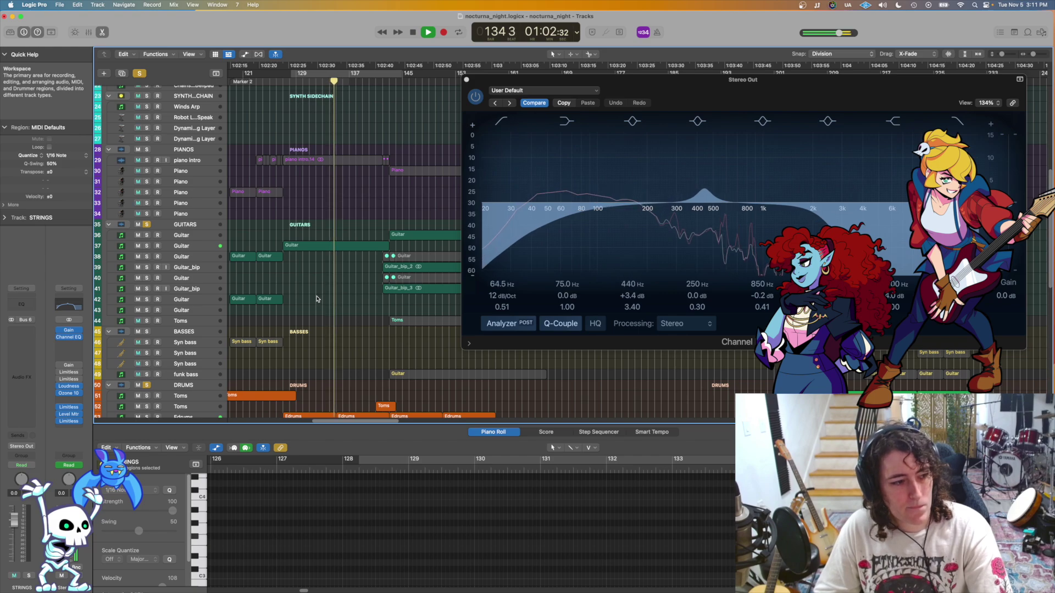
key("space")
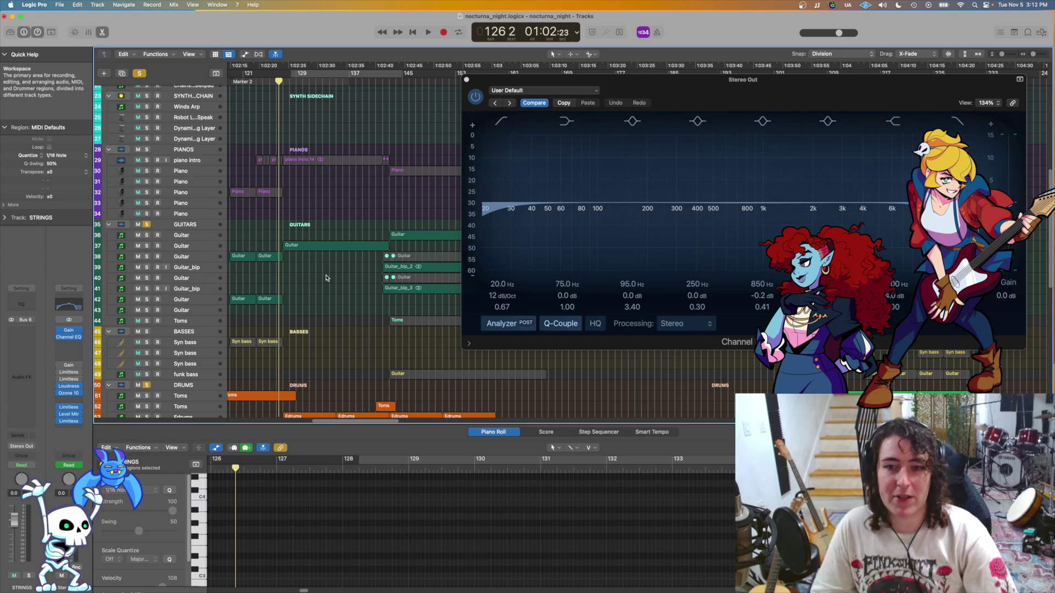
scroll(325, 278, "down", 2)
scroll(310, 270, "up", 2)
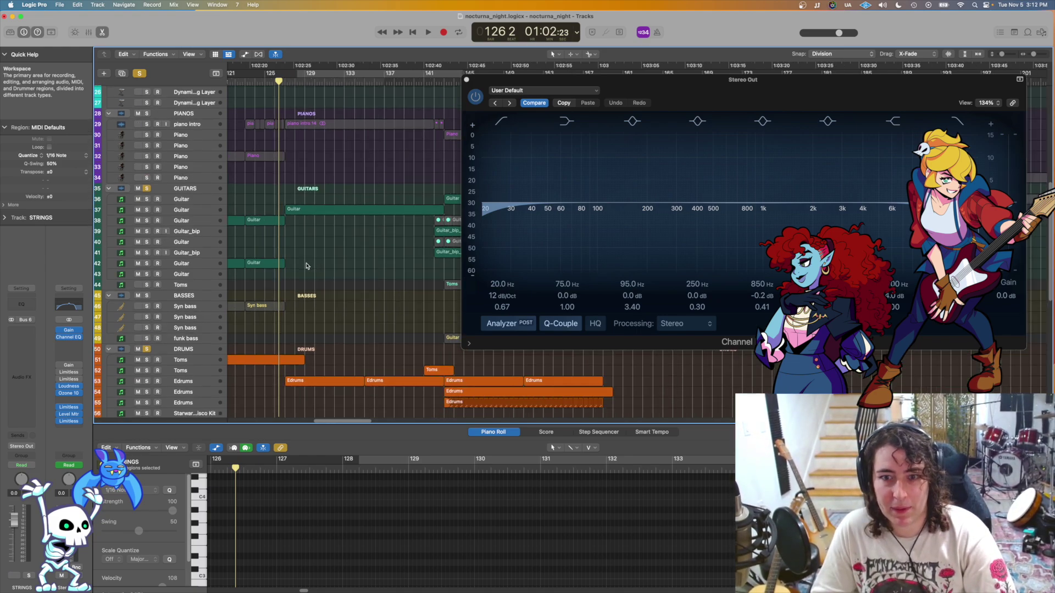
key("space")
scroll(277, 231, "up", 2)
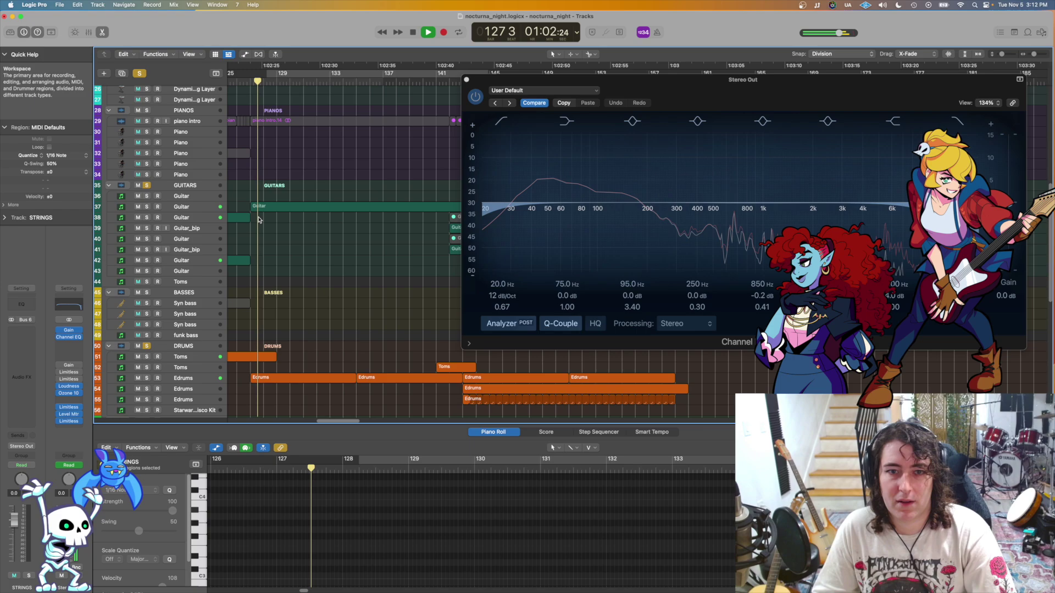
key("space")
Step: Solo PIANOS again, show the notes of the Guitar region starting at bar 127, and start playback from about bar 126
left_click(147, 110)
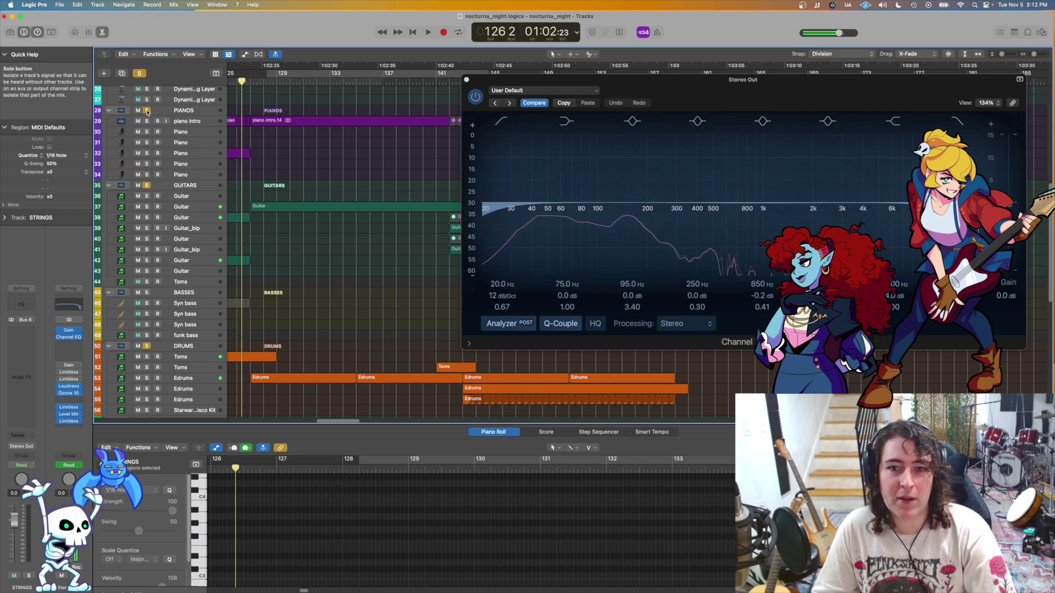
left_click(296, 208)
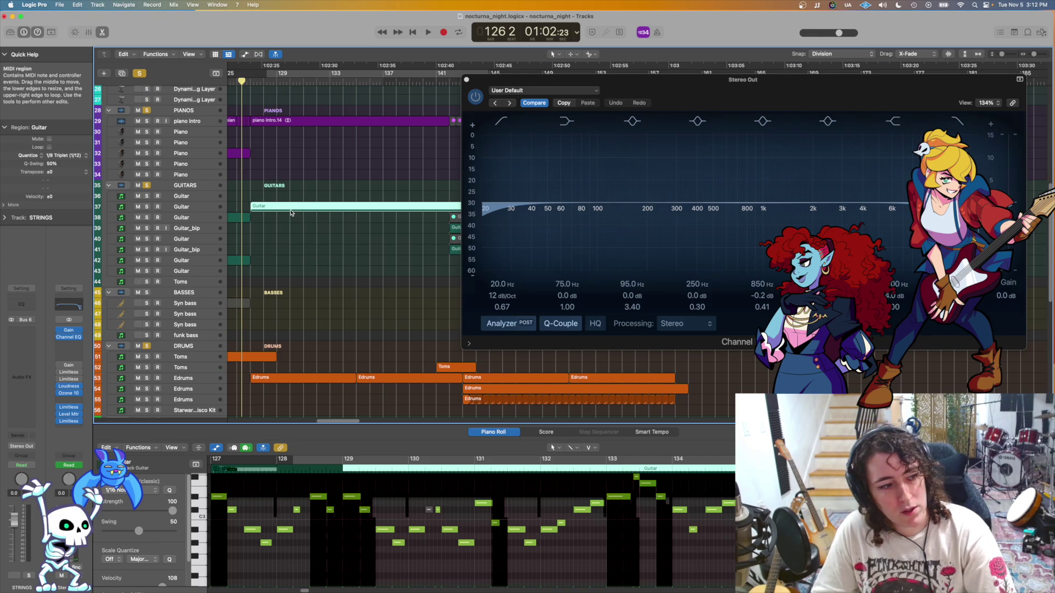
left_click(273, 210)
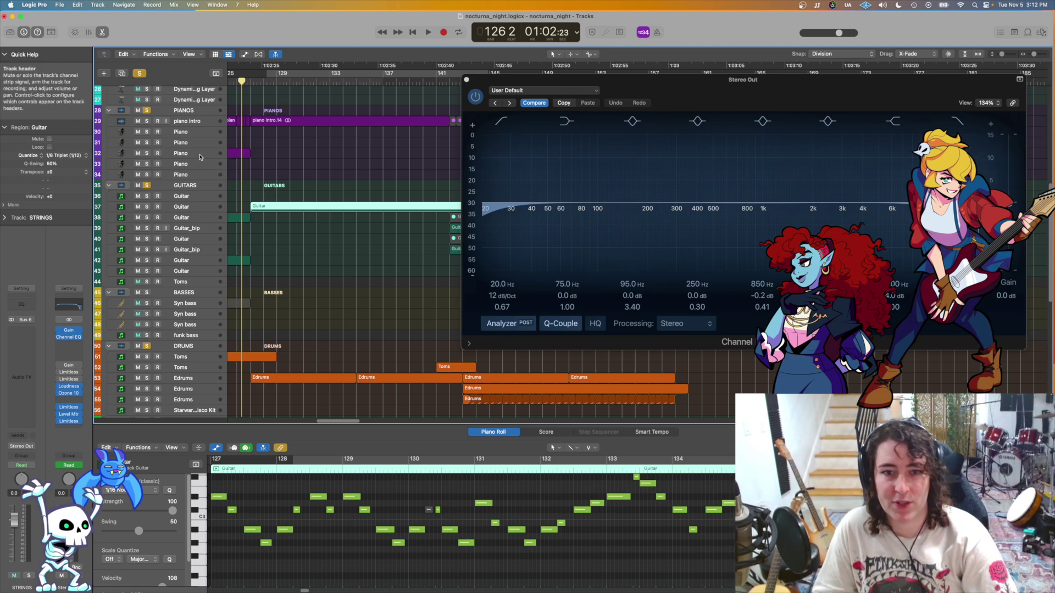
key("space")
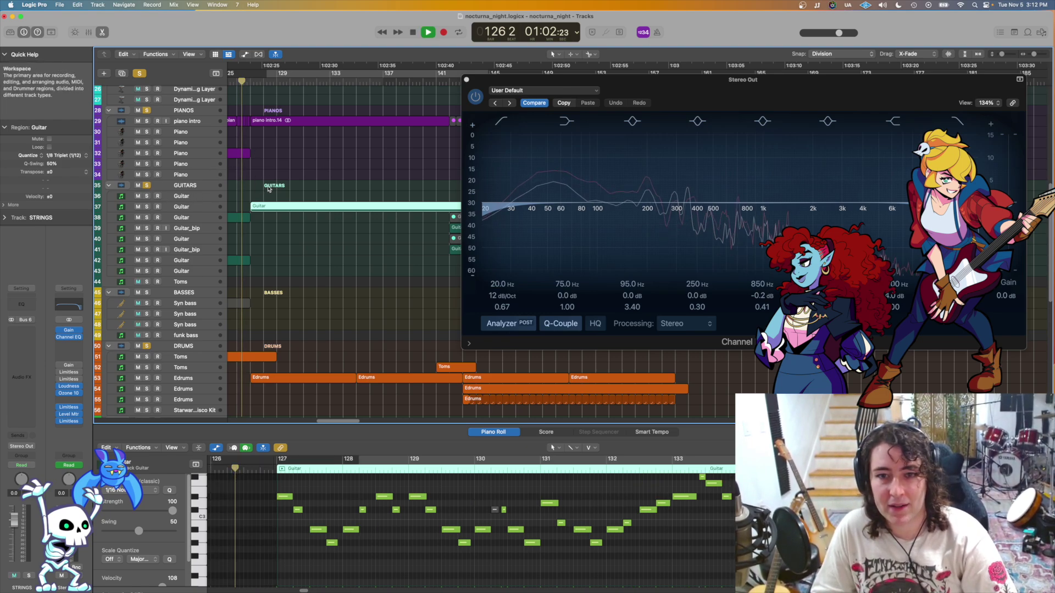
Step: Swap PIANOS for the Starry synth track in the solo, play it with guitars and drums, and show its region's notes
left_click(146, 111)
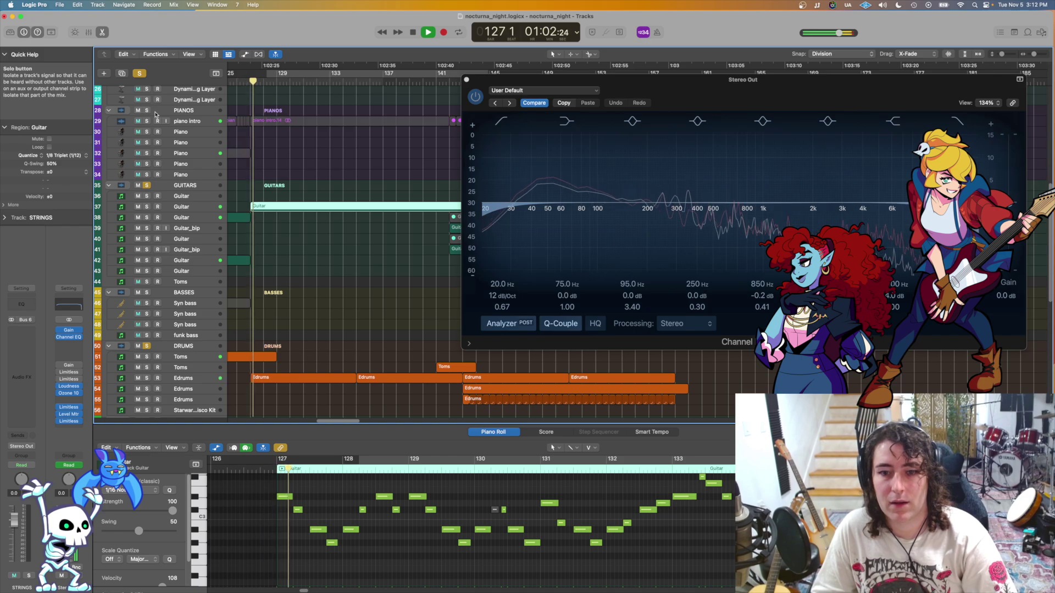
left_click(342, 229, "ctrl+alt")
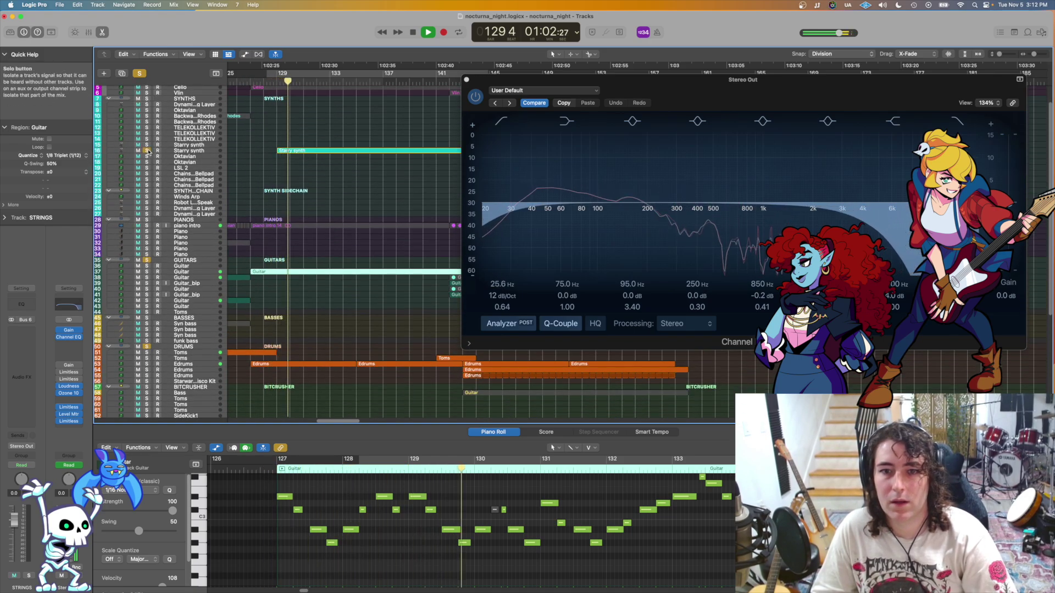
left_click(332, 158, "ctrl+alt")
scroll(329, 131, "up", 4)
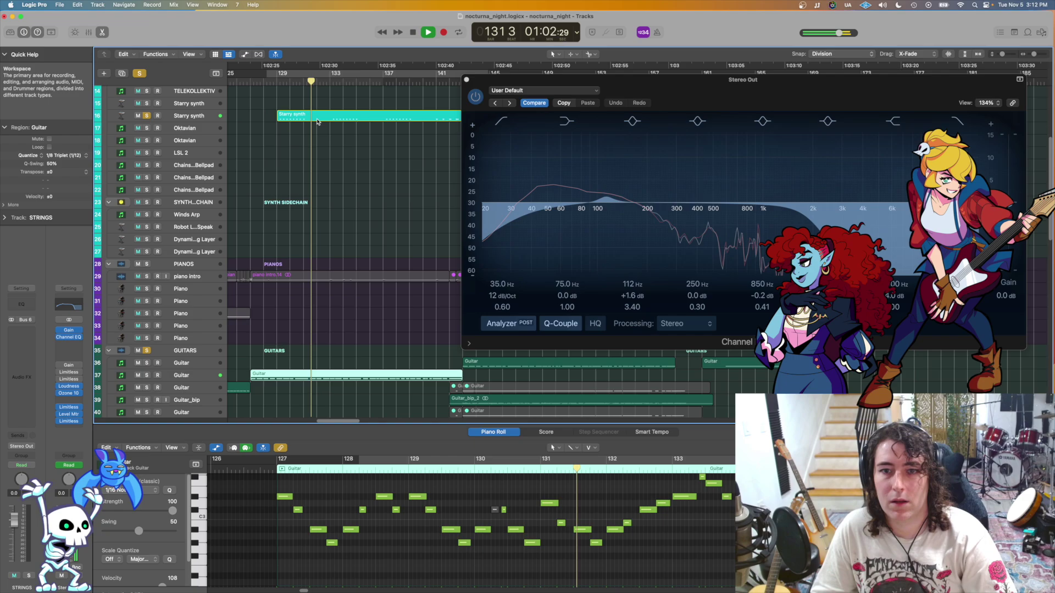
left_click(146, 115)
left_click(194, 116)
left_click(194, 115)
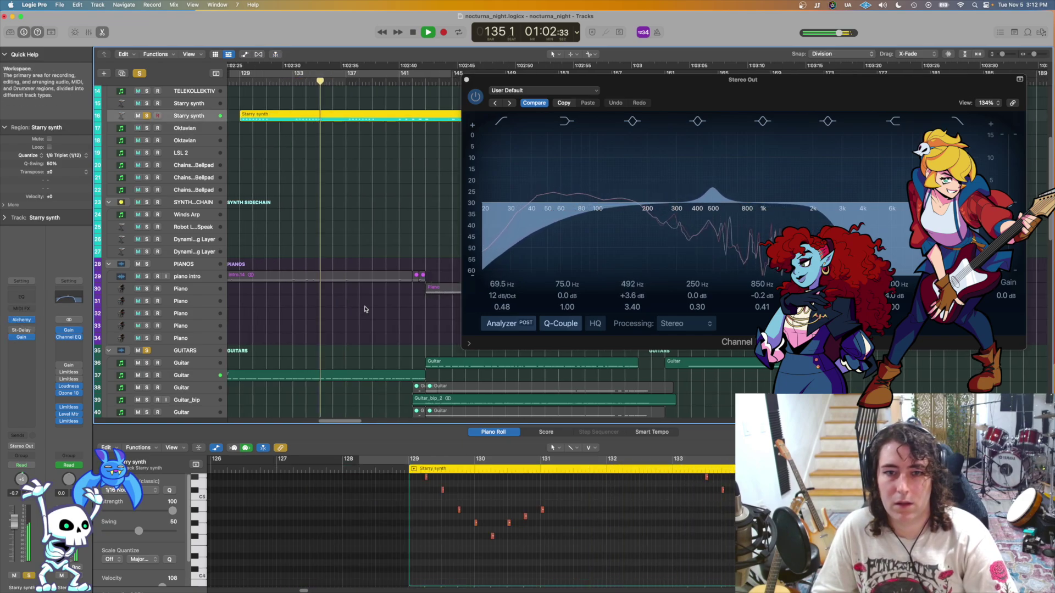
key("space")
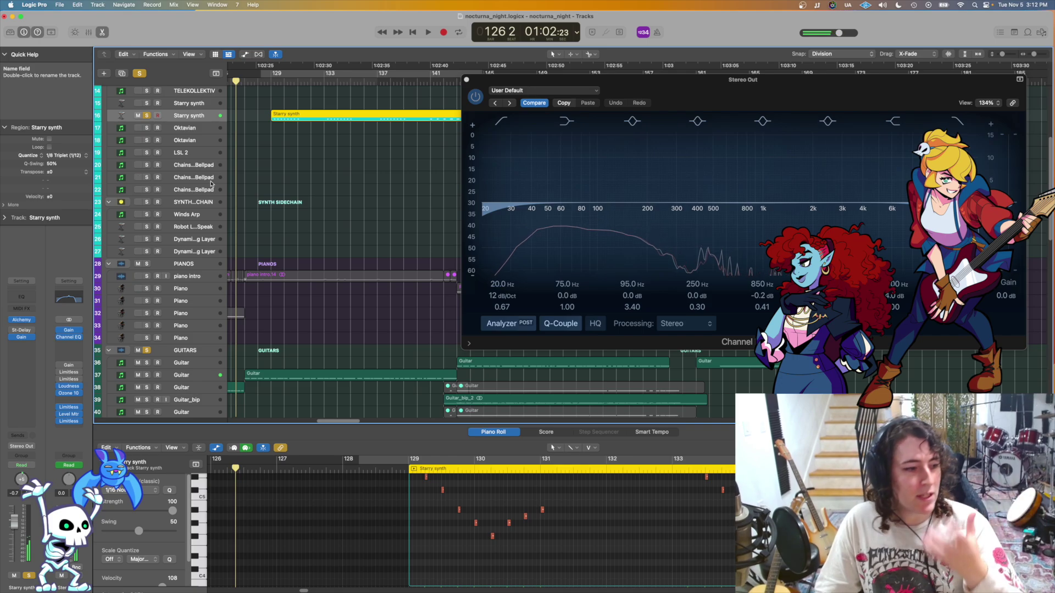
Step: Open the Starry synth track's Alchemy instrument to examine its preset, and close it again
scroll(311, 195, "down", 10)
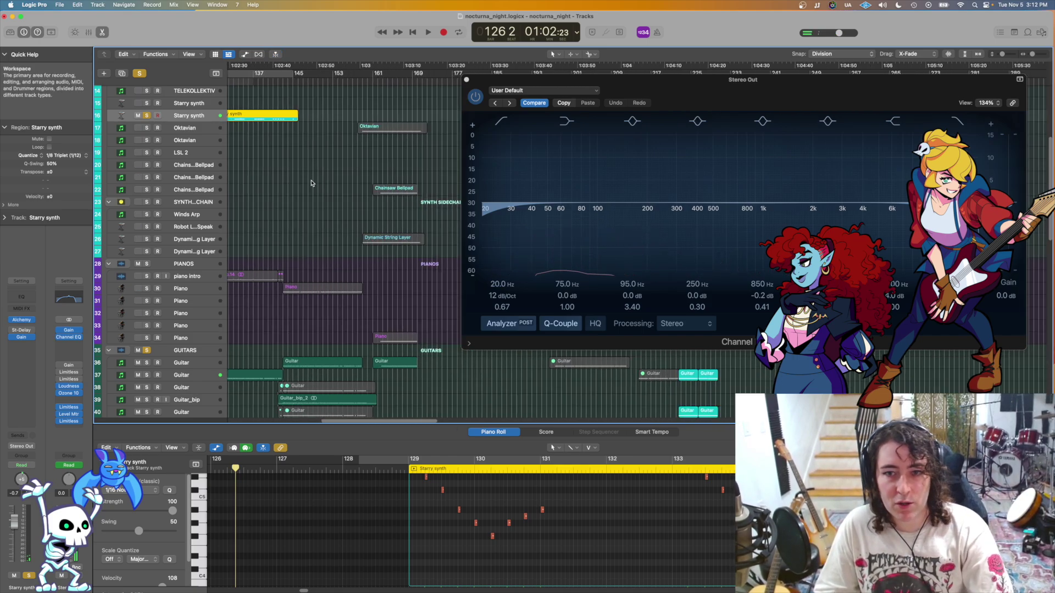
scroll(306, 184, "left", 5)
scroll(341, 167, "down", 5)
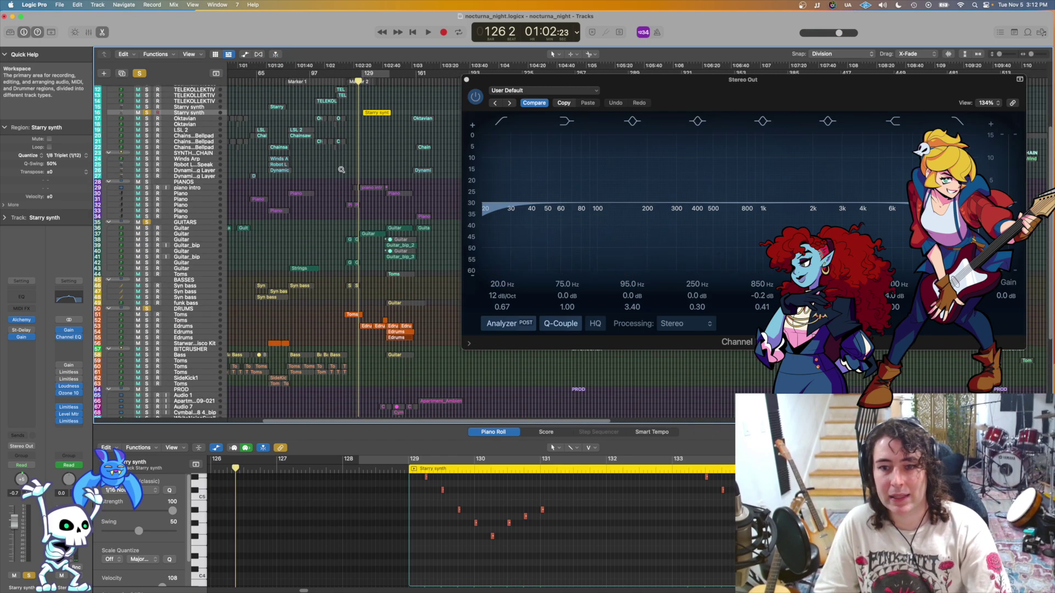
left_click(22, 321)
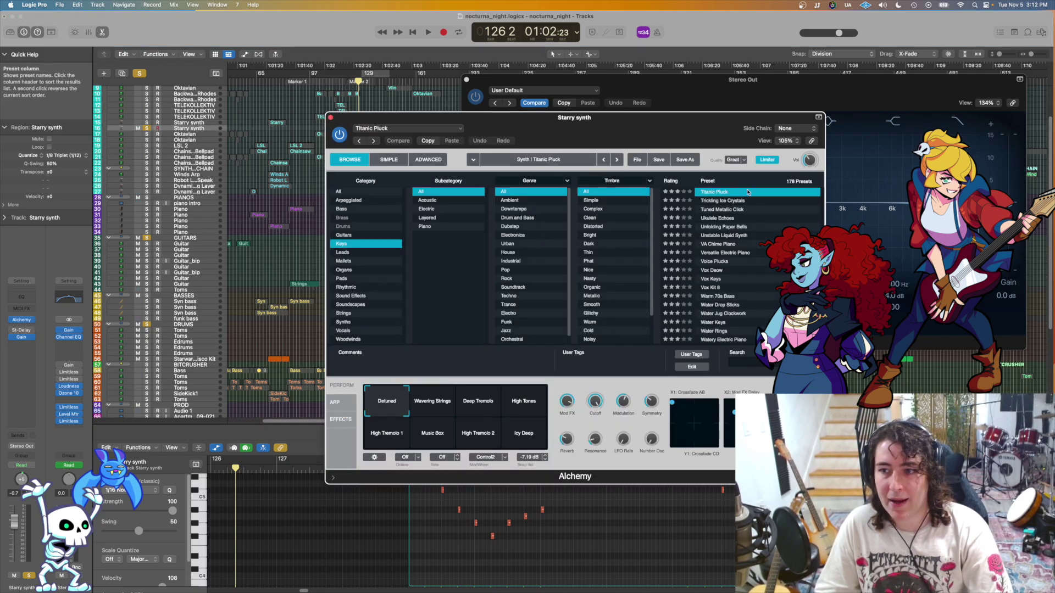
left_click(330, 117)
Step: Play from about bar 126 to 134, taking GUITARS out of solo to leave only Starry synth and the drums
key("space")
scroll(351, 122, "up", 5)
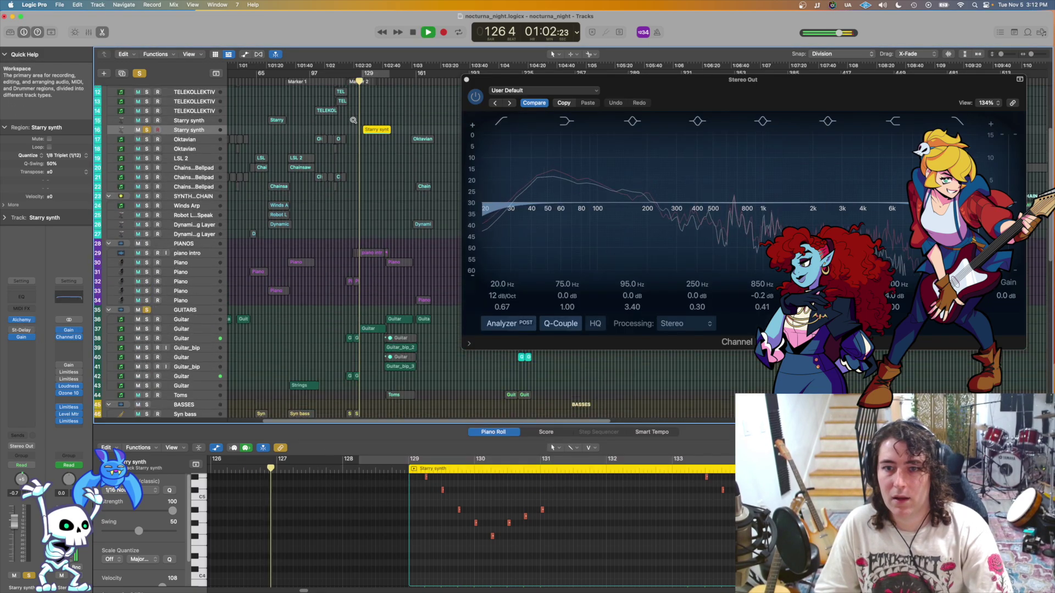
scroll(351, 122, "up", 5)
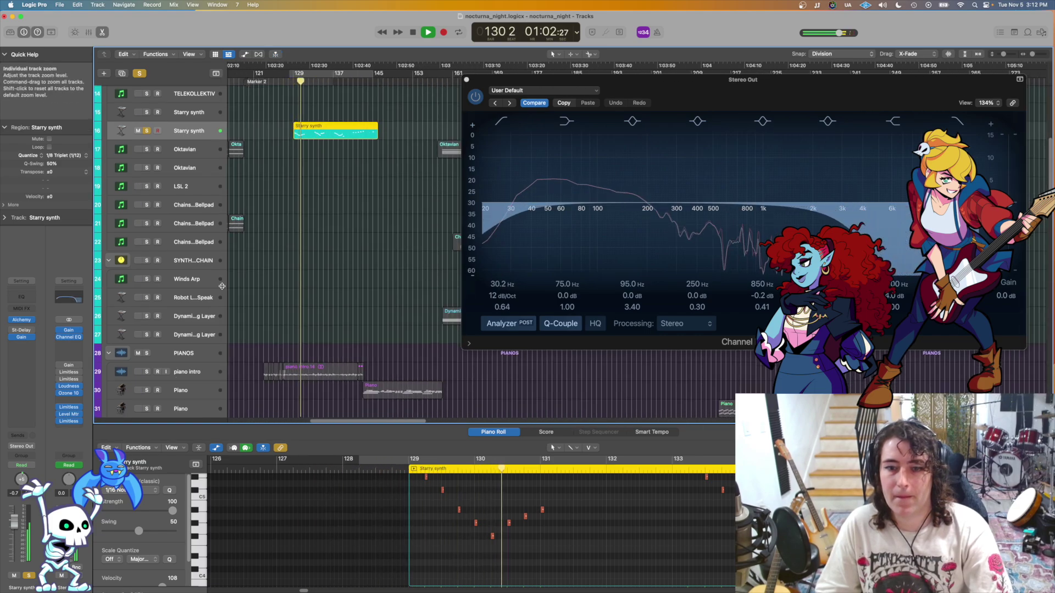
scroll(182, 363, "down", 5)
scroll(182, 364, "down", 2)
left_click(146, 307)
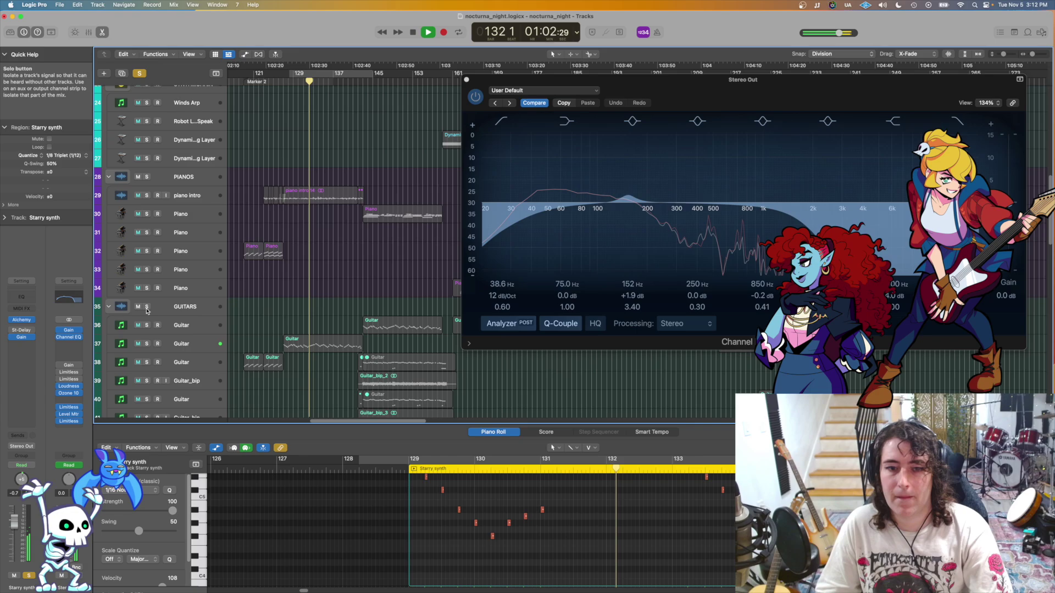
scroll(300, 298, "up", 2)
scroll(299, 298, "up", 5)
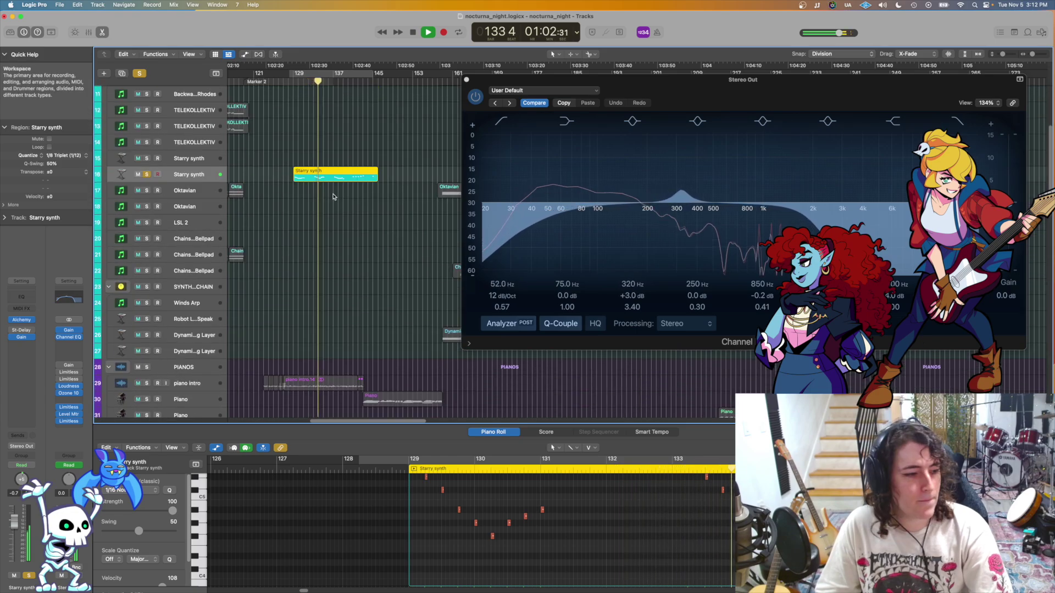
key("space")
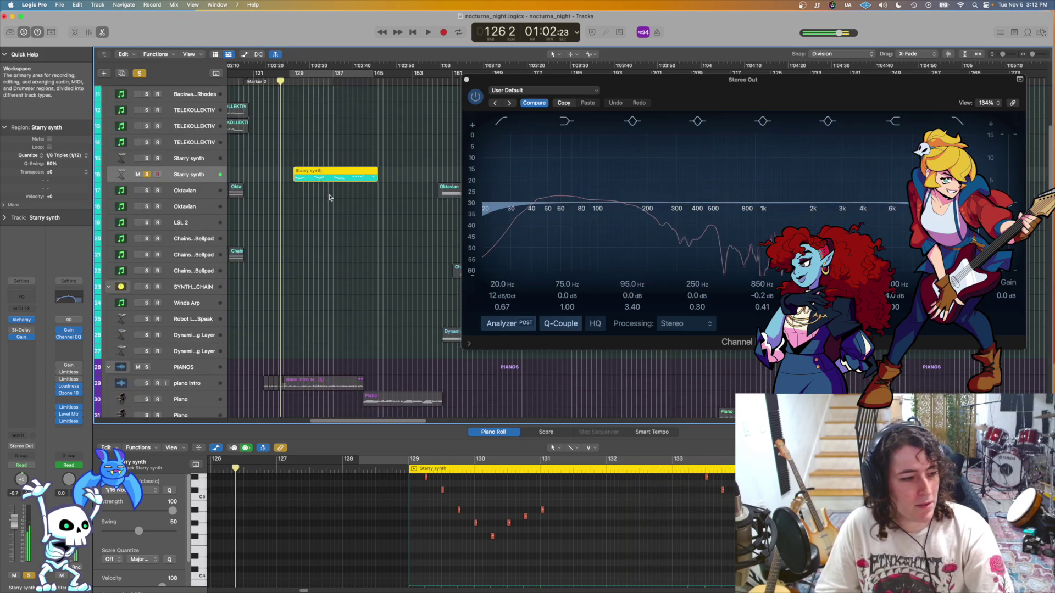
Step: Turn off all remaining track solos and close the Stereo Out Channel EQ window
scroll(374, 210, "down", 4)
scroll(357, 214, "right", 3)
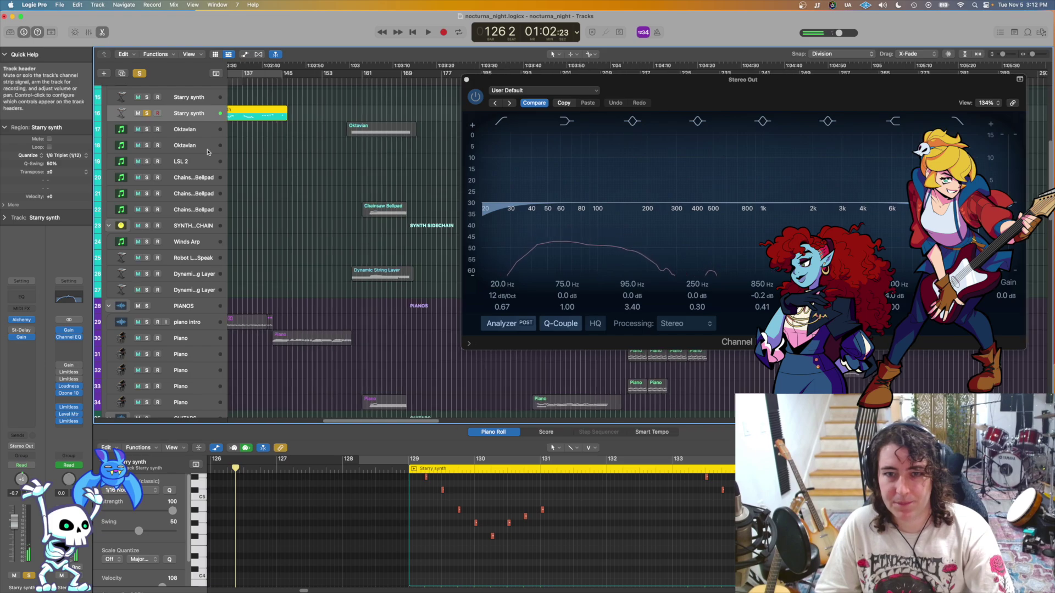
left_click(146, 115)
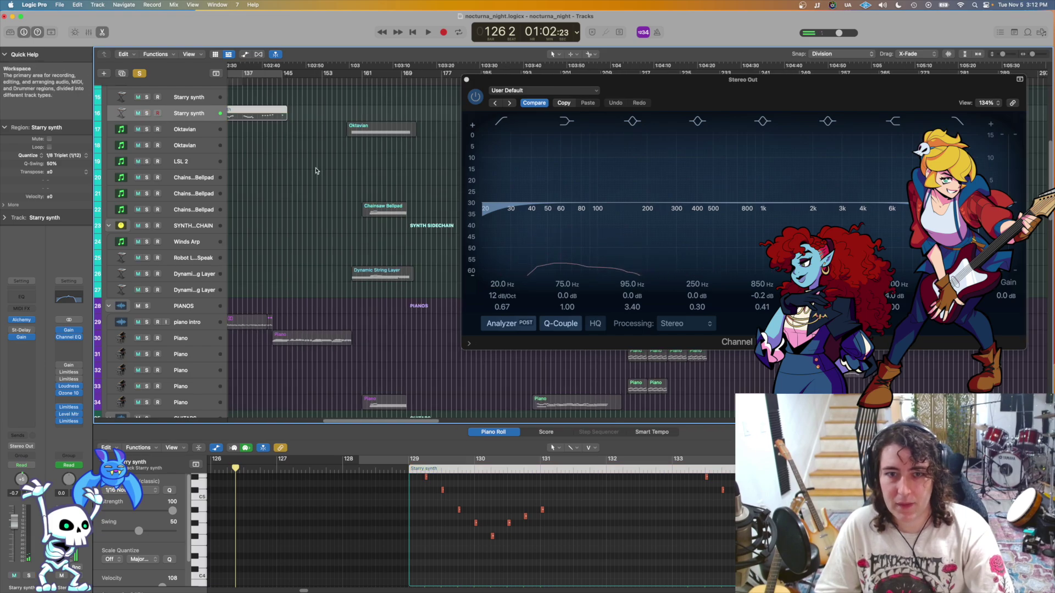
left_click(146, 115)
key("super+Up")
key("super+Up")
key("super+Up")
key("super+Right")
key("super+Right")
key("super+Right")
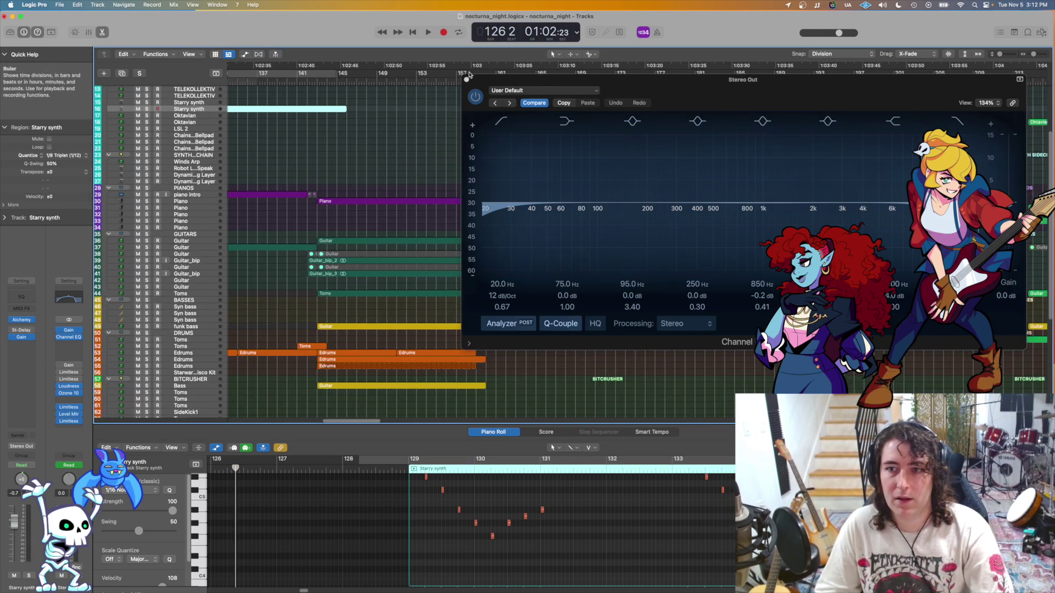
left_click(466, 79)
Step: Play the full arrangement from just before bar 141 to about bar 160, following the layers across the track groups
left_click(319, 83)
key("super+Right")
key("super+Right")
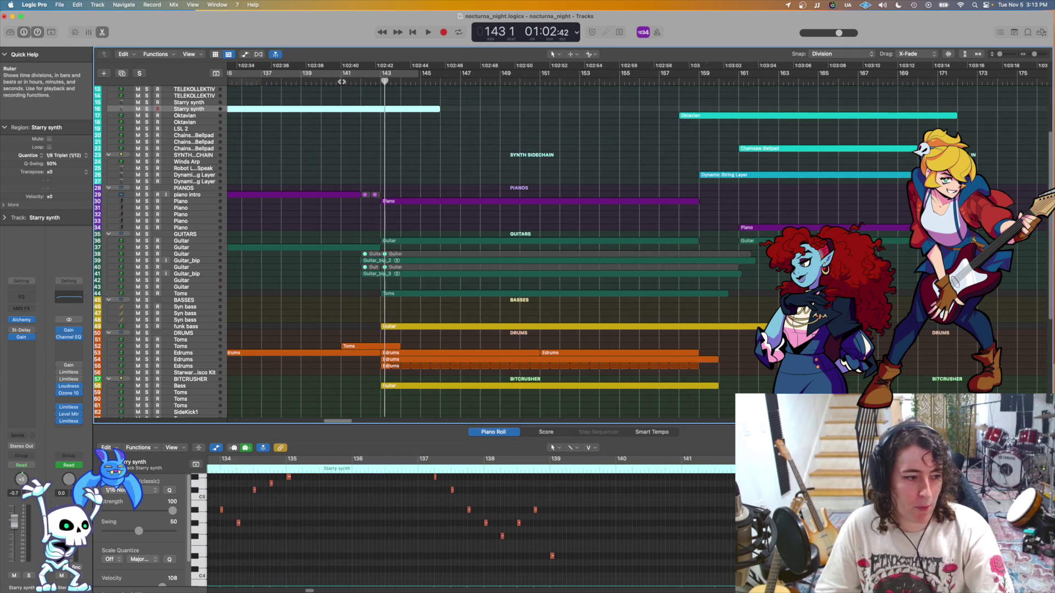
double_click(340, 82)
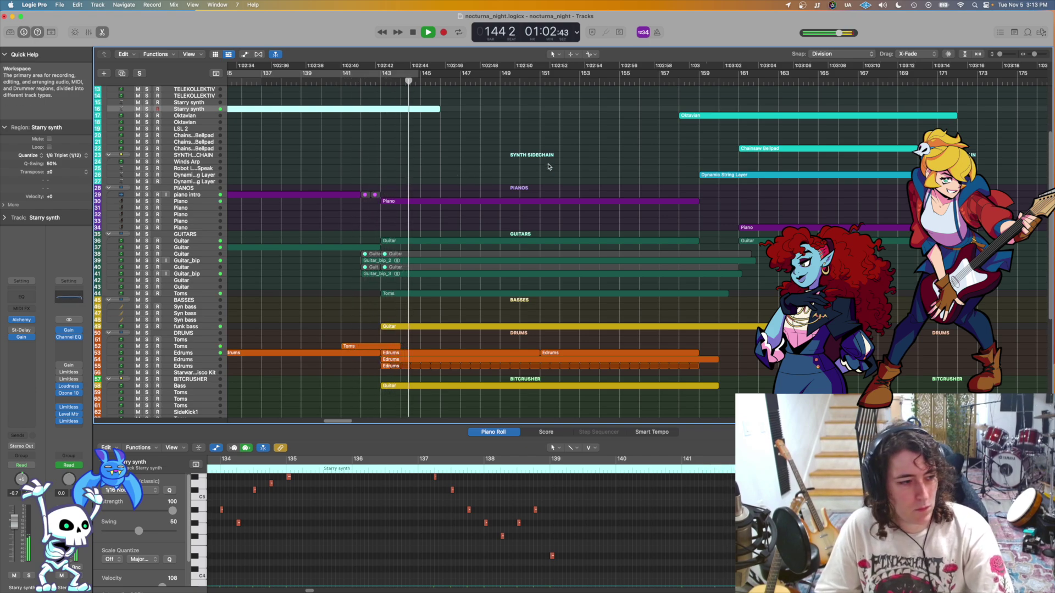
scroll(543, 181, "down", 5)
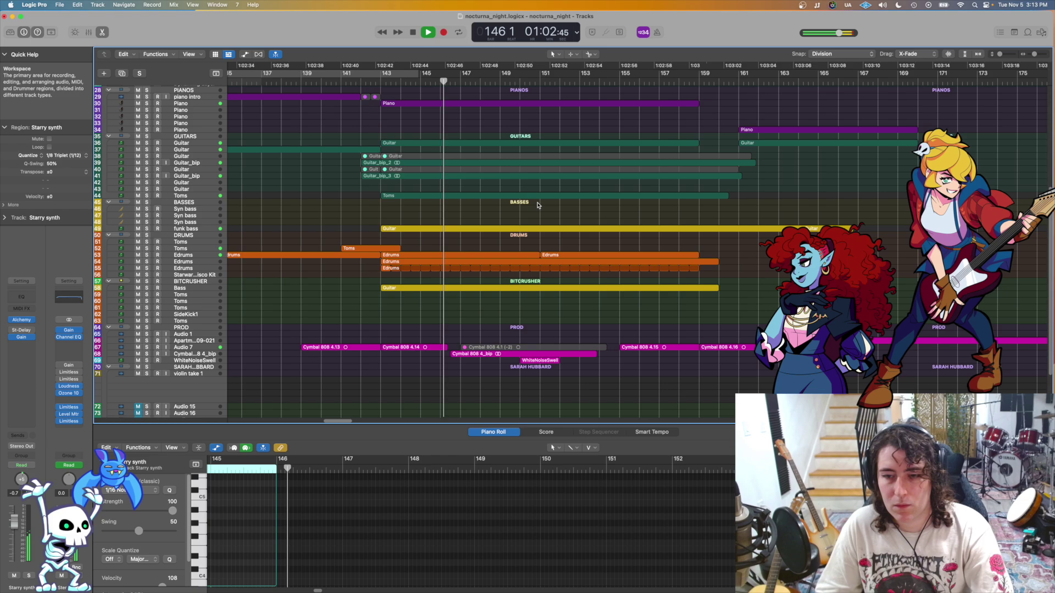
scroll(532, 205, "right", 3)
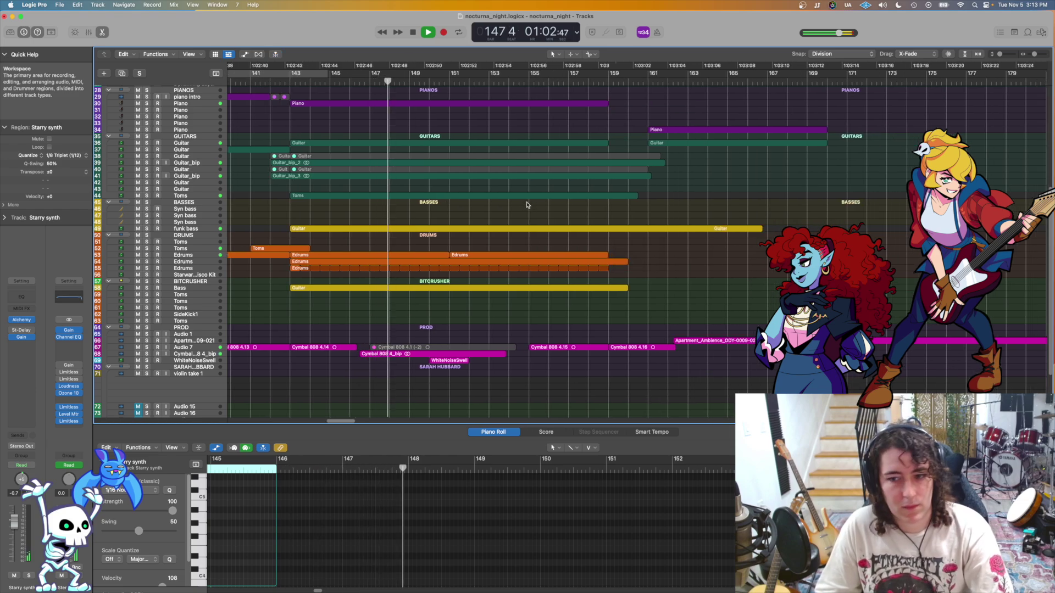
scroll(525, 207, "down", 5)
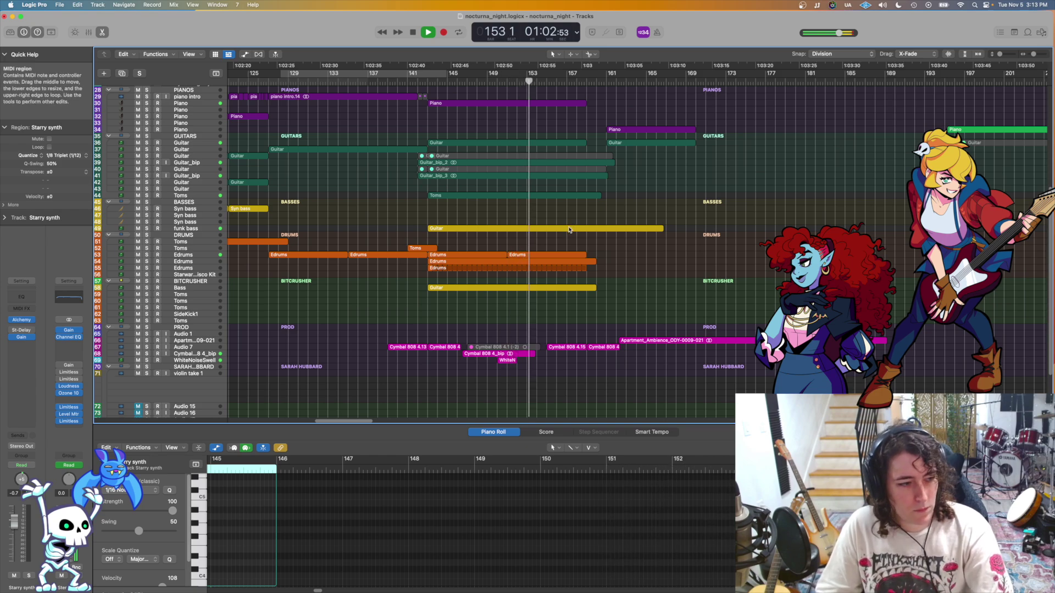
scroll(569, 230, "down", 3)
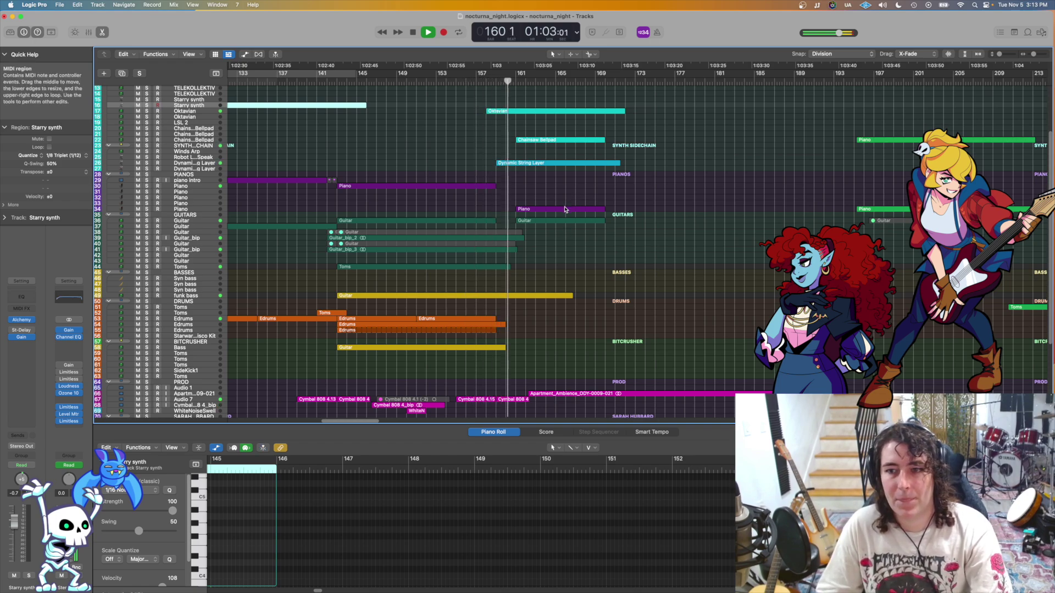
key("space")
Step: Examine the layered regions from bar 143 onward across all track groups, from STRINGS down to PROD
scroll(397, 226, "up", 5)
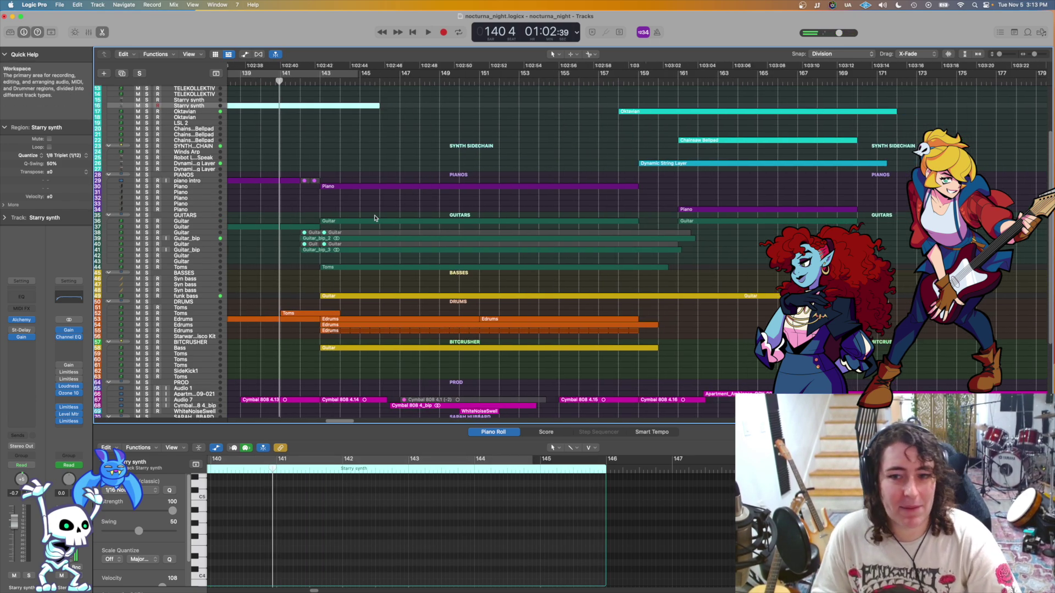
scroll(324, 200, "down", 3)
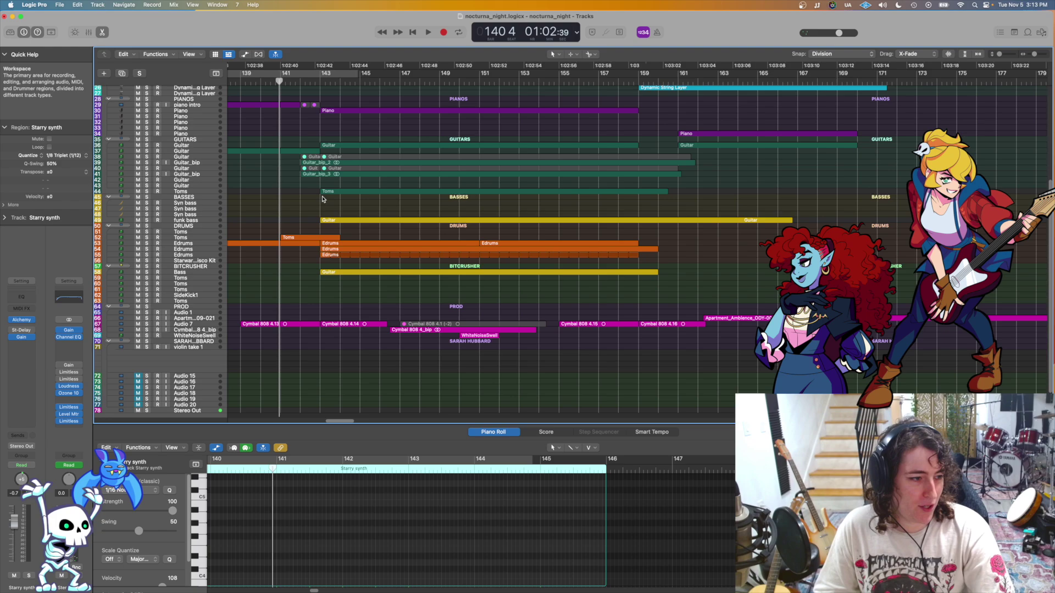
scroll(385, 208, "down", 2)
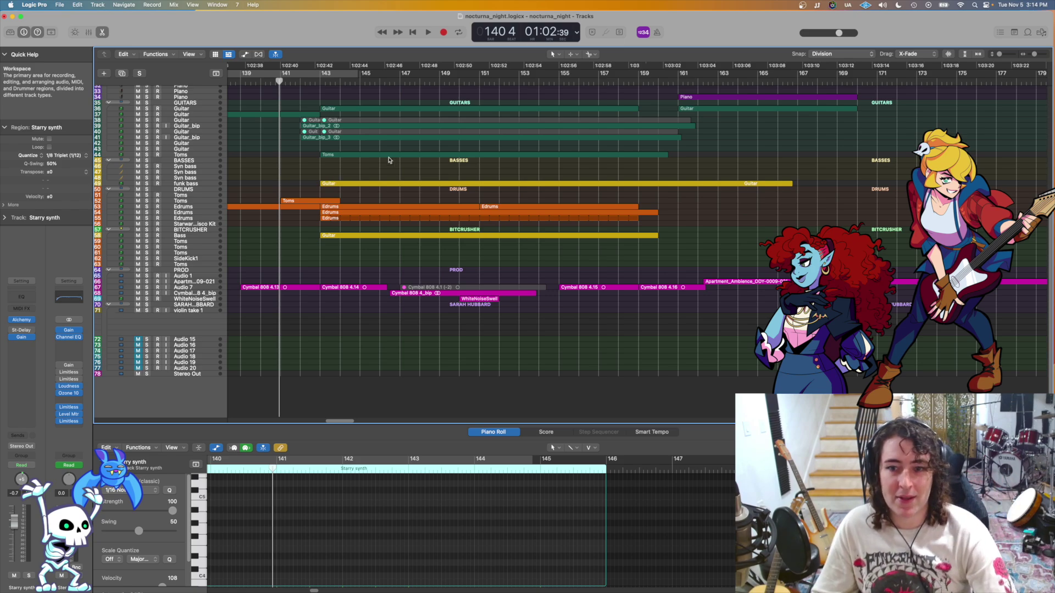
scroll(312, 120, "up", 5)
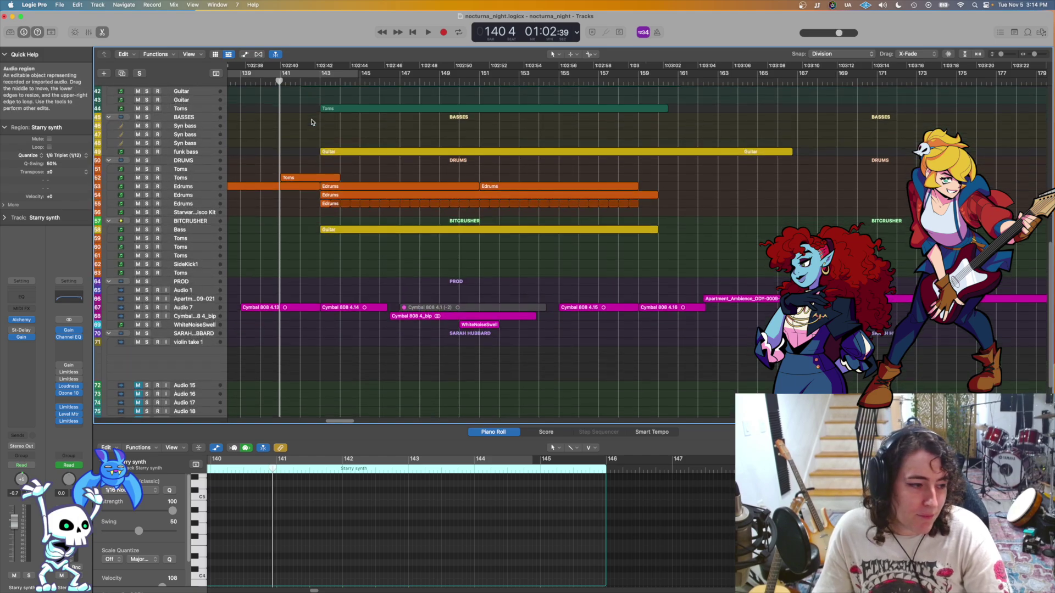
scroll(349, 122, "down", 5)
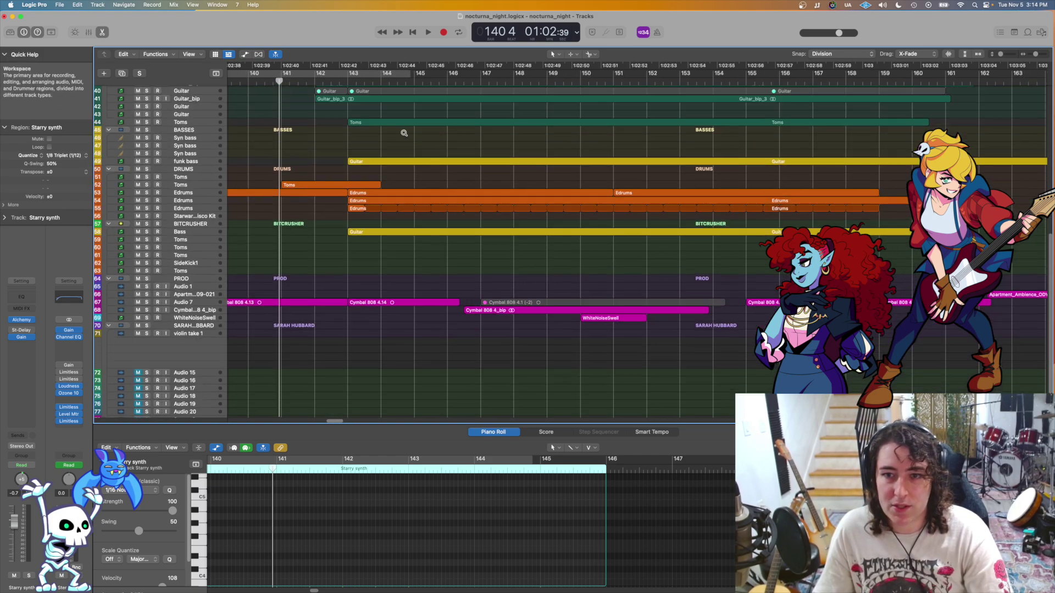
scroll(365, 124, "up", 3)
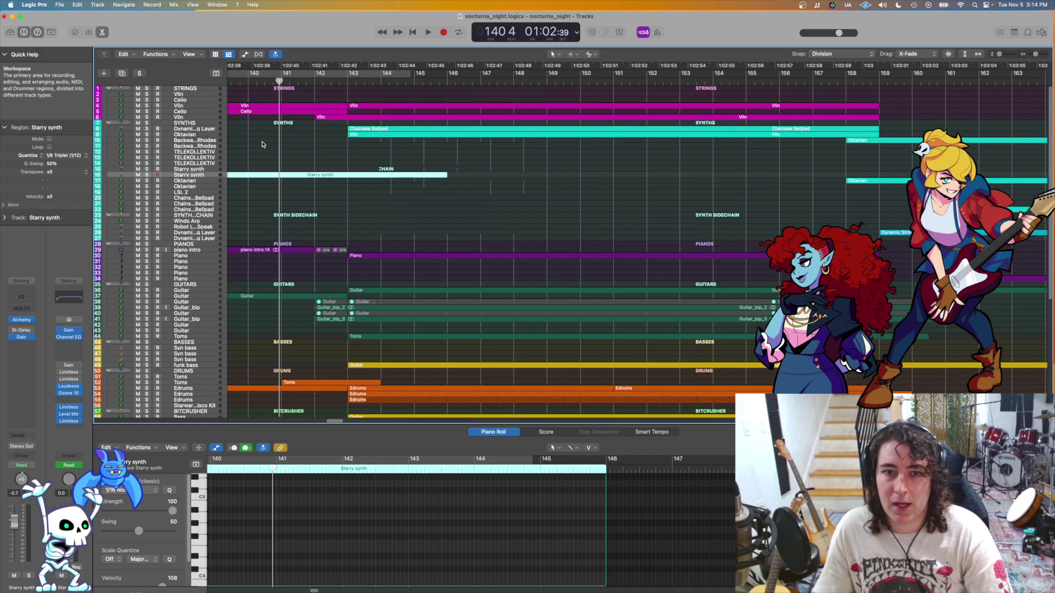
key("super+Left")
key("super+Left")
Step: Solo the DRUMS group and play it from just before bar 141 to about bar 149
scroll(209, 311, "down", 4)
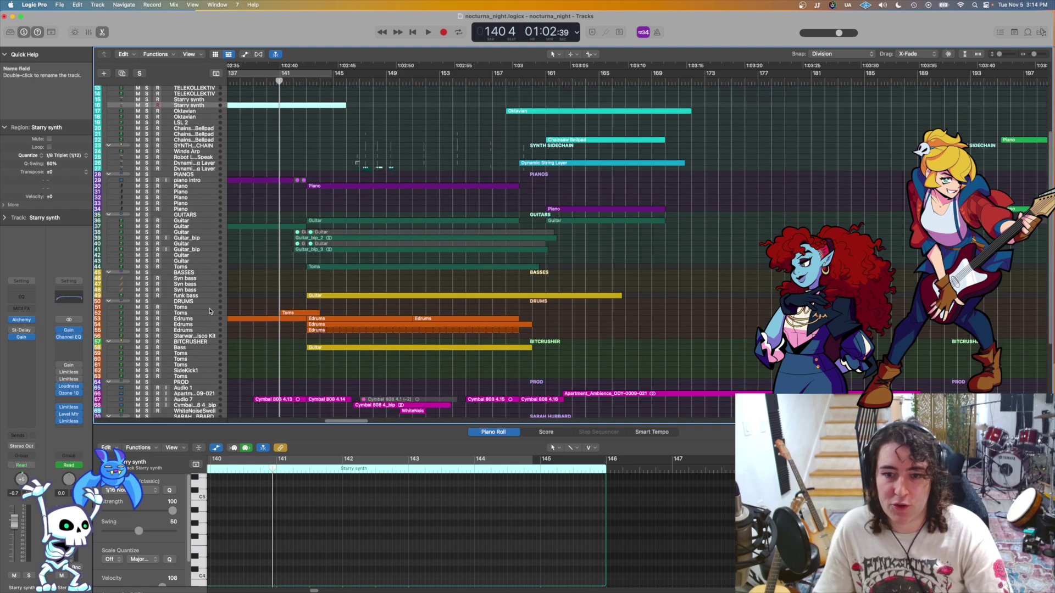
left_click(147, 301)
key("space")
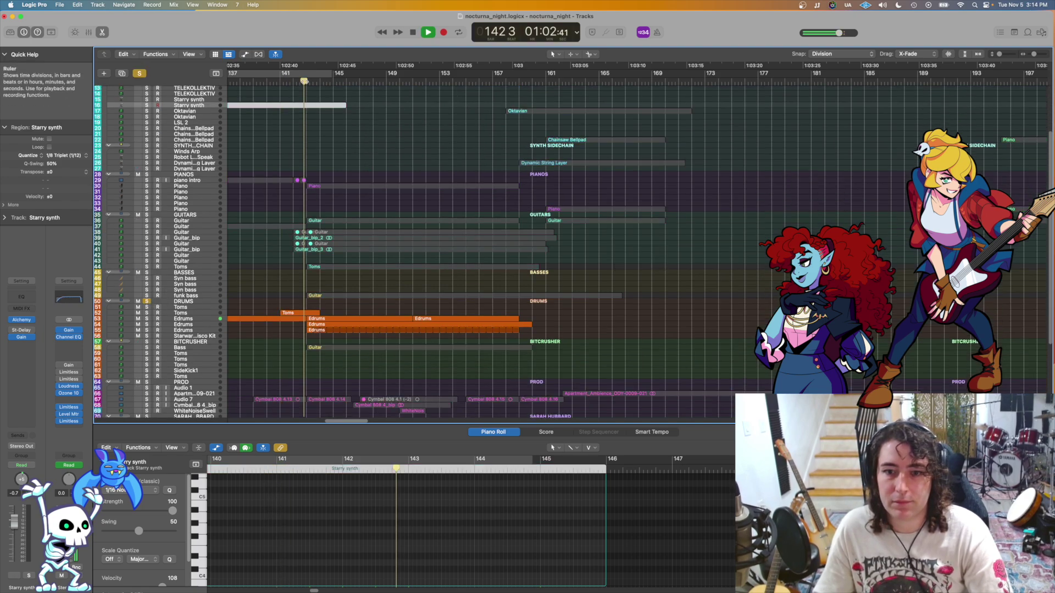
key("super+Down")
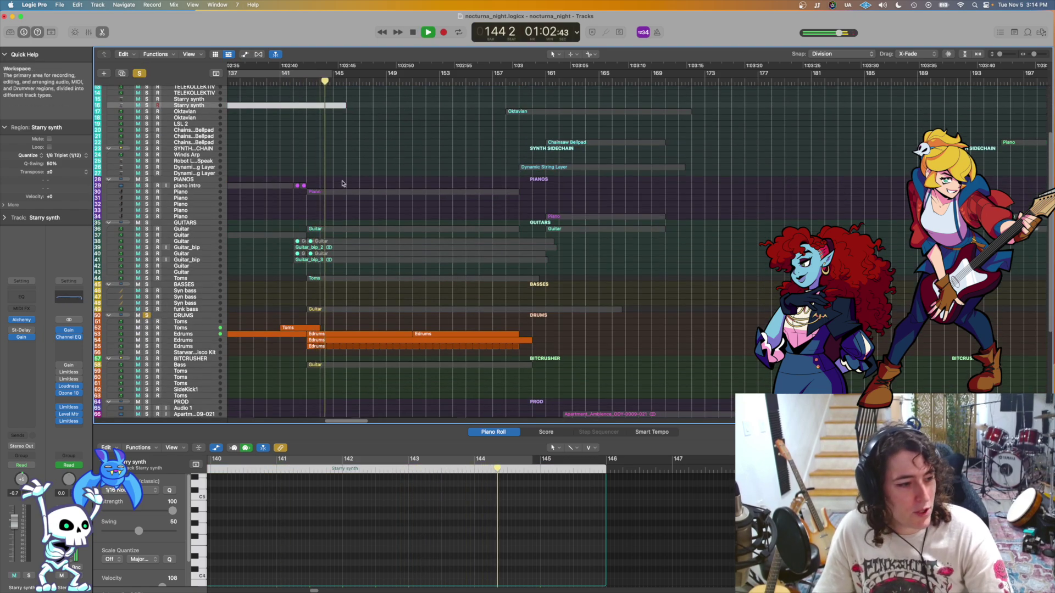
scroll(351, 192, "up", 4)
scroll(395, 205, "down", 2)
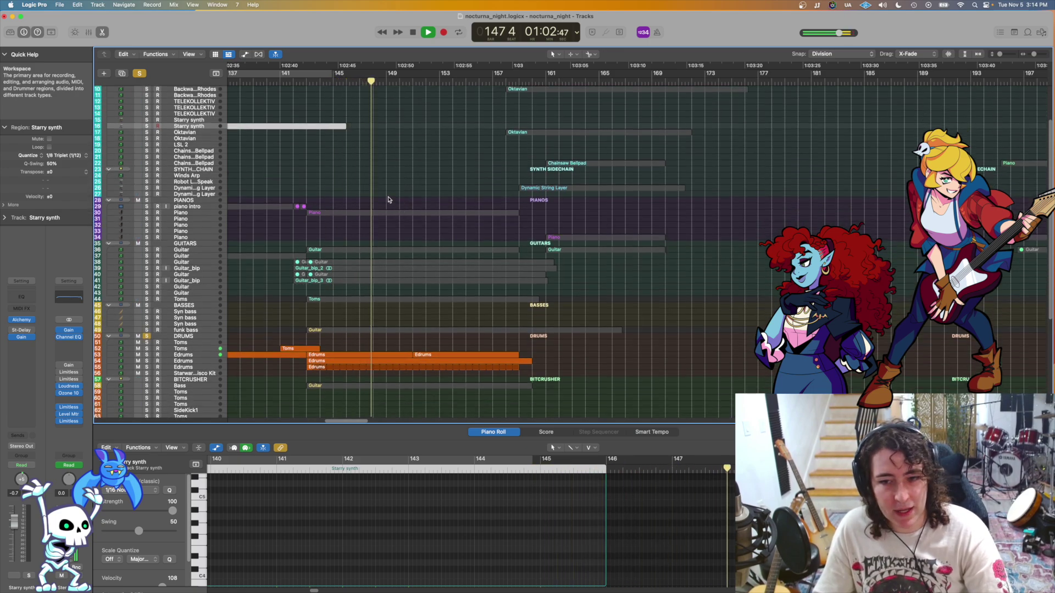
scroll(401, 220, "up", 3)
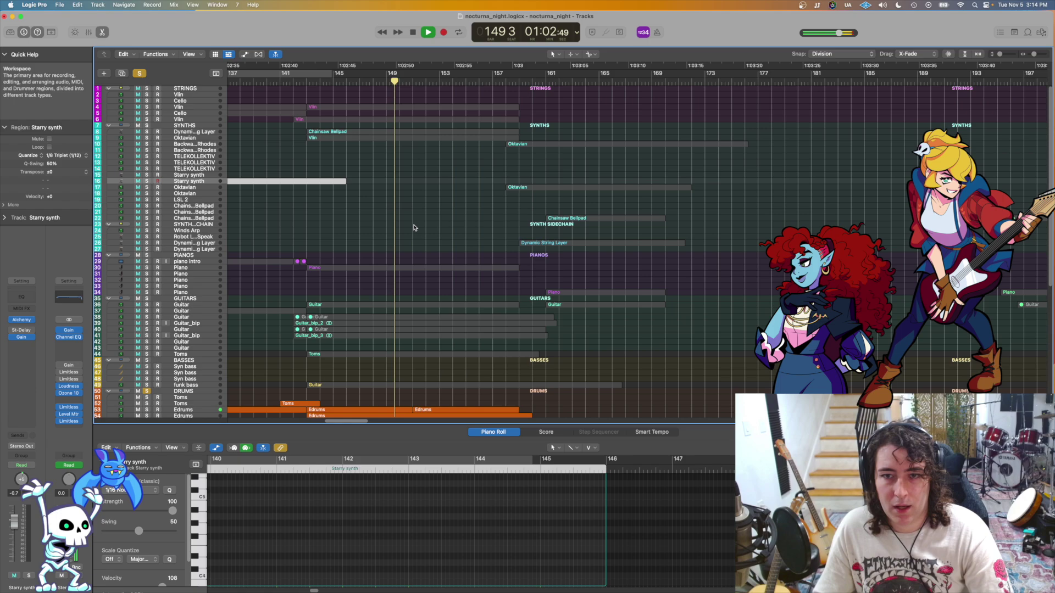
key("space")
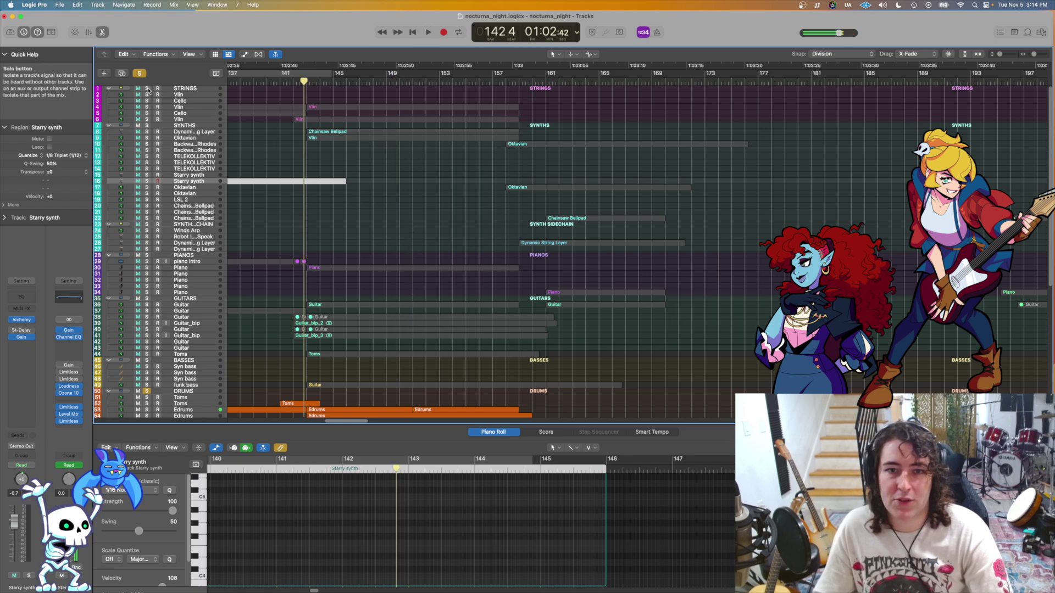
Step: Add the STRINGS and SYNTHS groups to the DRUMS solo and play them from just before bar 143 to about bar 155
key("space")
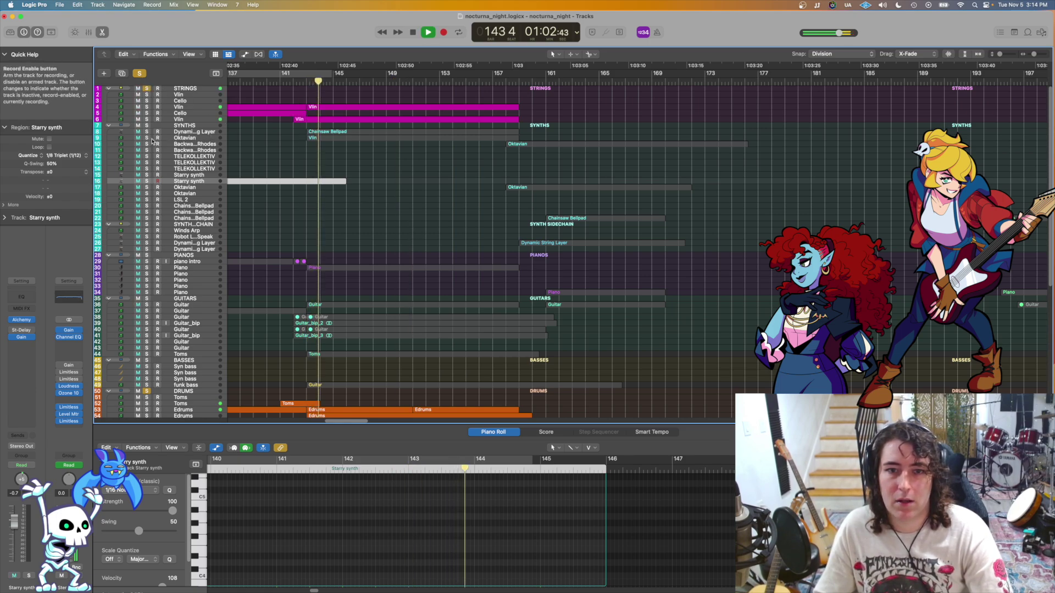
key("space")
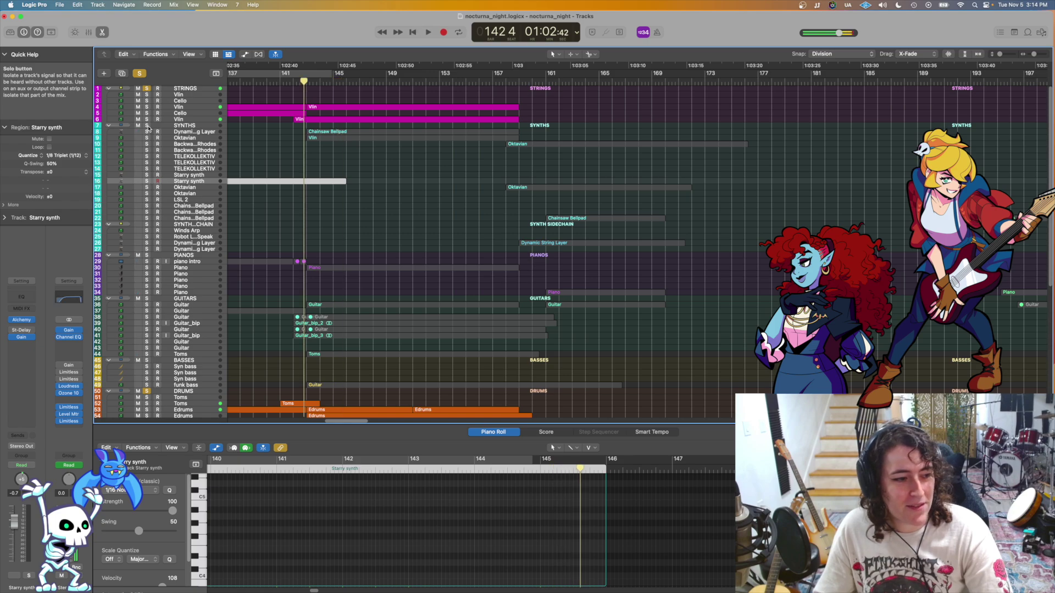
left_click(146, 126)
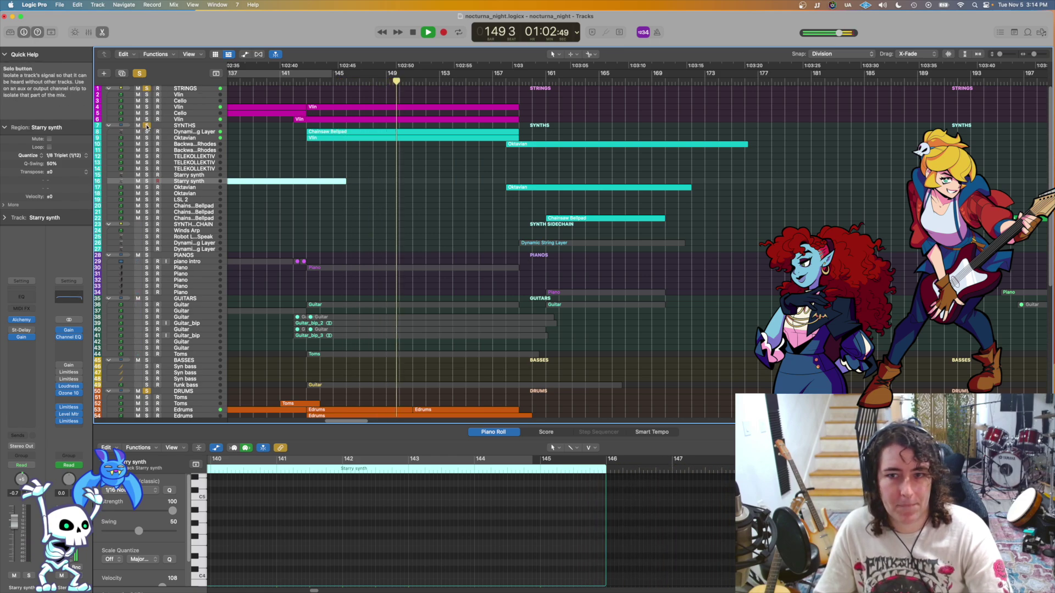
key("super+Down")
key("super+Down")
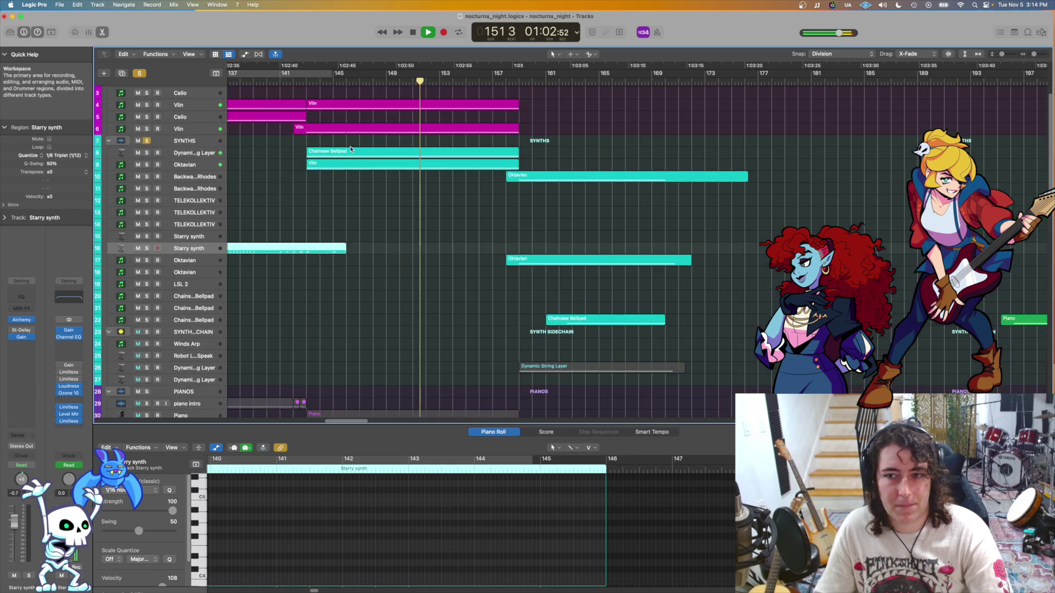
scroll(350, 149, "up", 1)
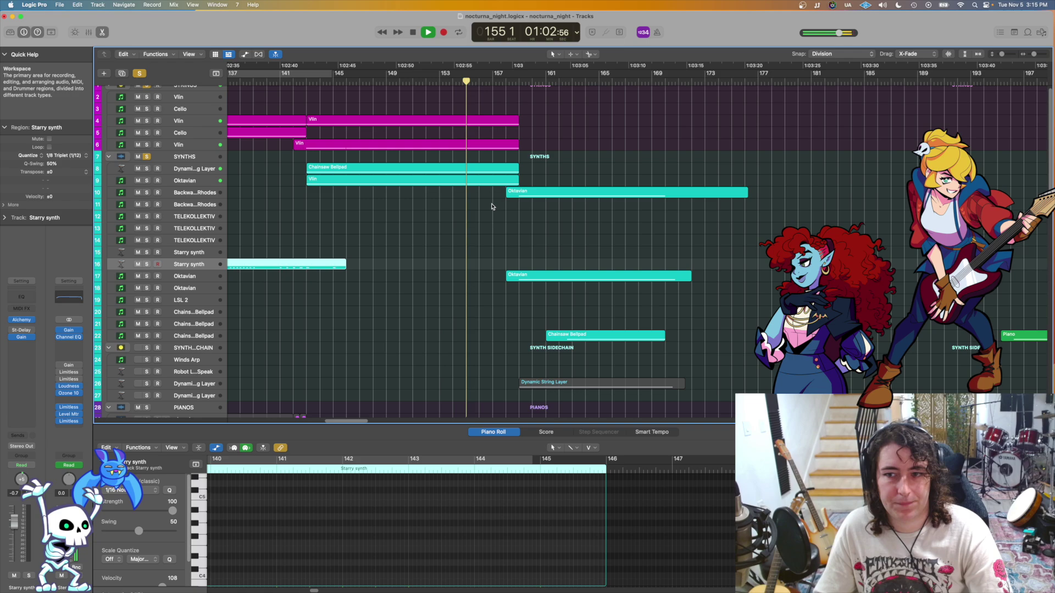
Step: Select the four string and synth regions around bar 143, enlarge the Piano Roll and play their notes to about bar 157
left_click_drag(495, 205, 438, 117)
key("space")
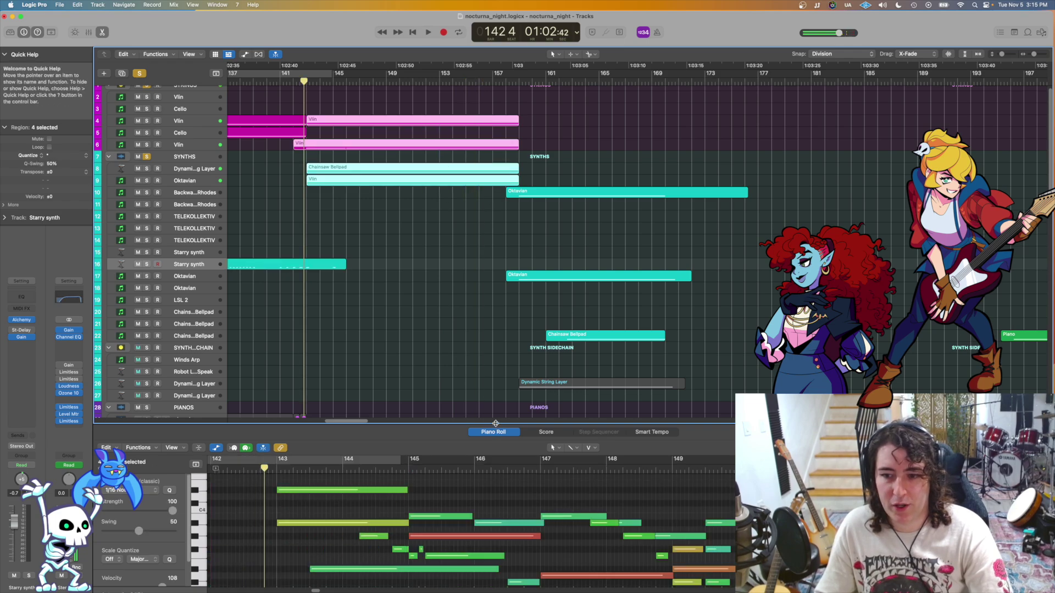
left_click_drag(494, 425, 494, 123)
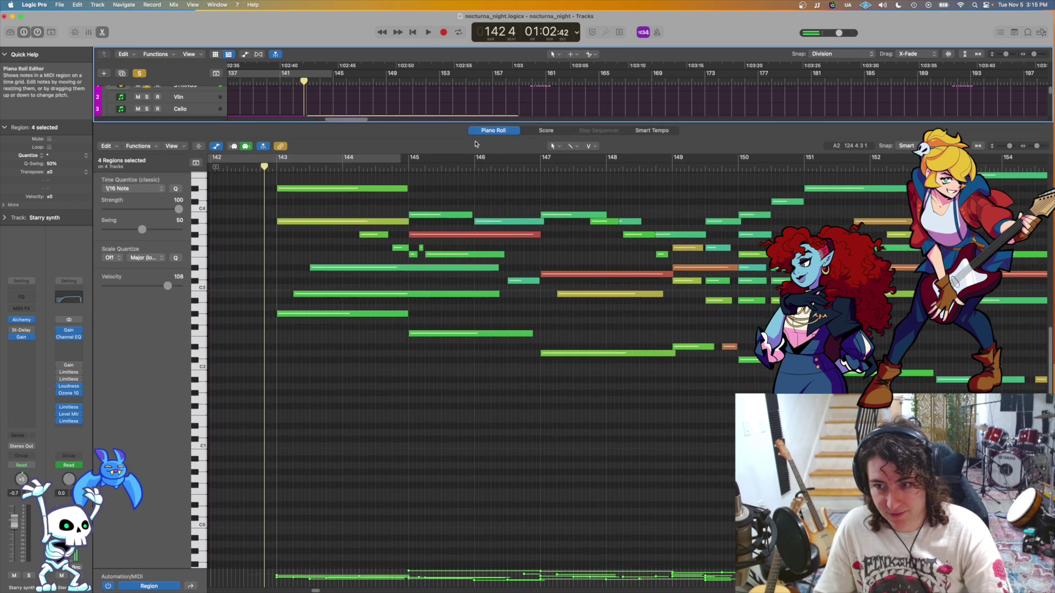
scroll(496, 234, "down", 5)
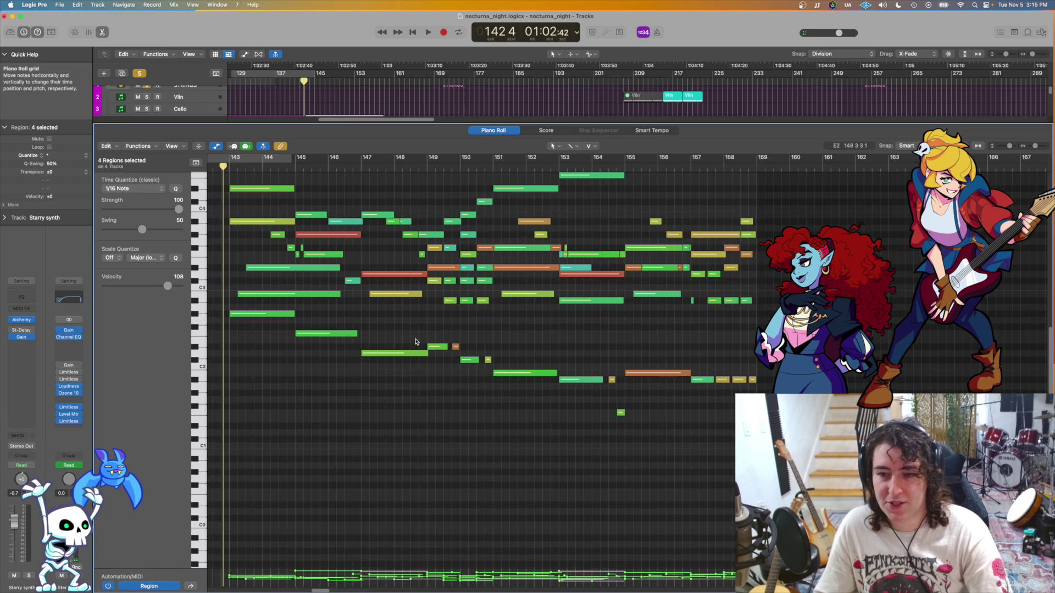
scroll(279, 306, "up", 3)
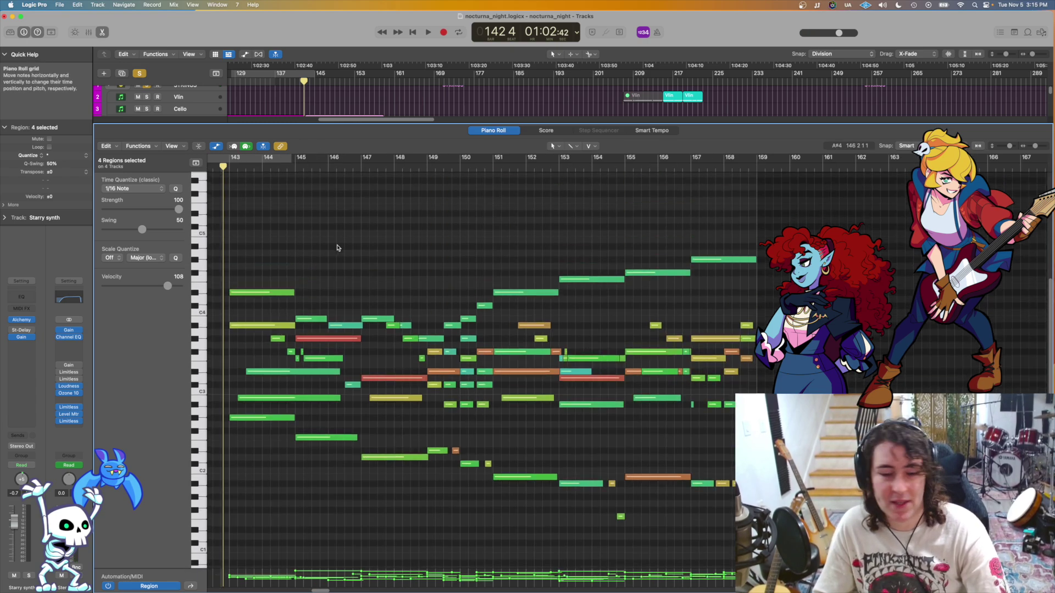
key("space")
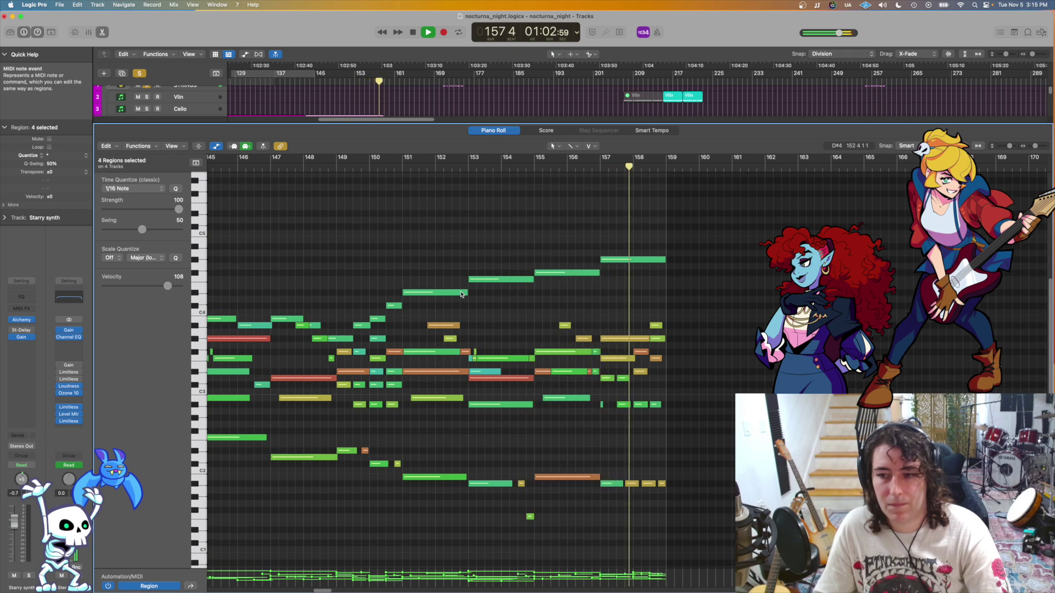
key("space")
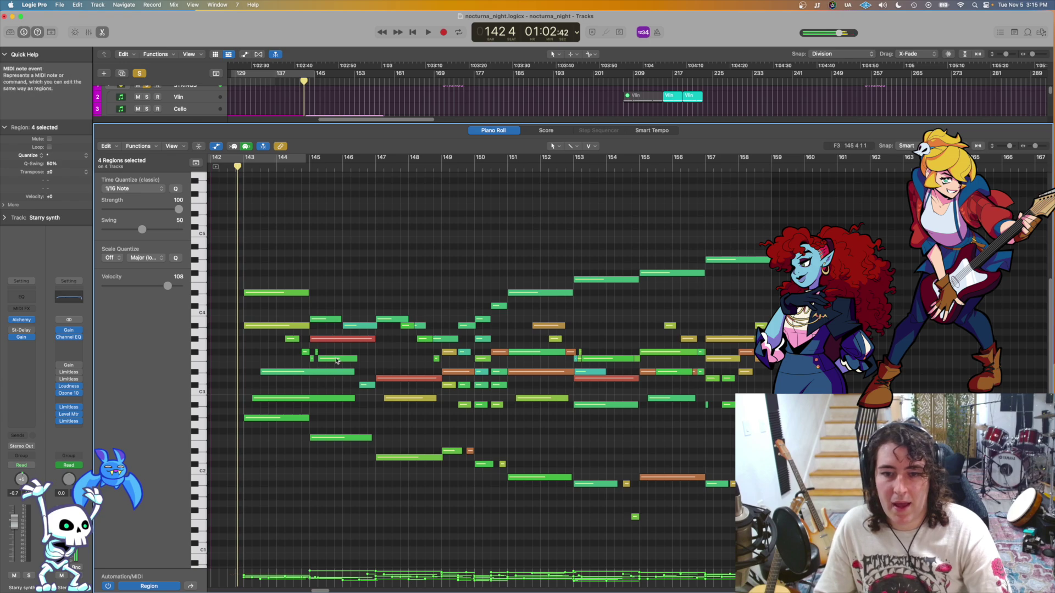
Step: Solo the PIANOS group, turn off the STRINGS solo, and play PIANOS, SYNTHS and DRUMS from just before bar 143
left_click_drag(427, 123, 428, 429)
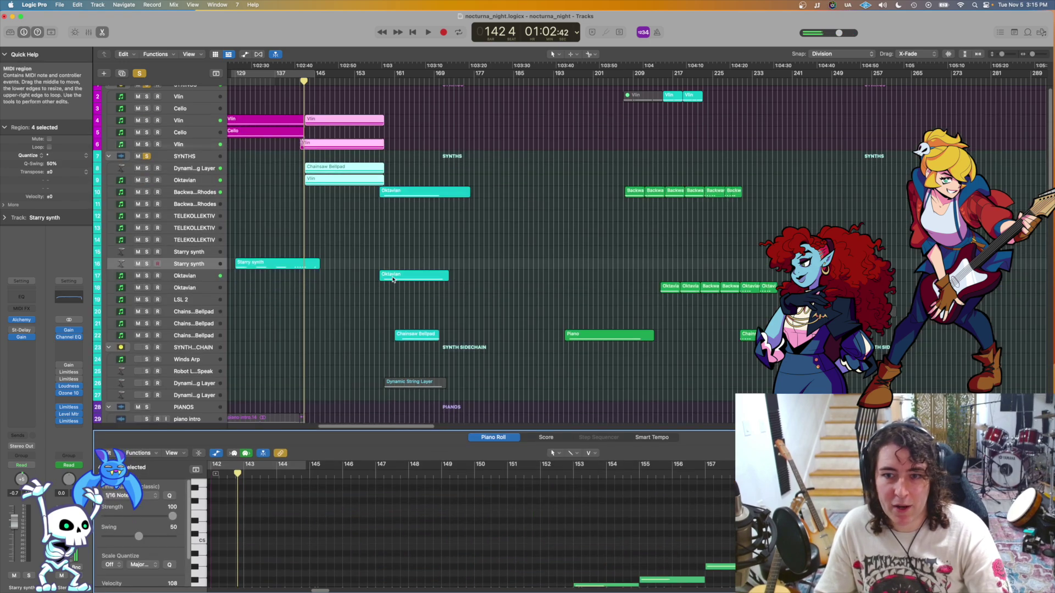
scroll(152, 216, "down", 10)
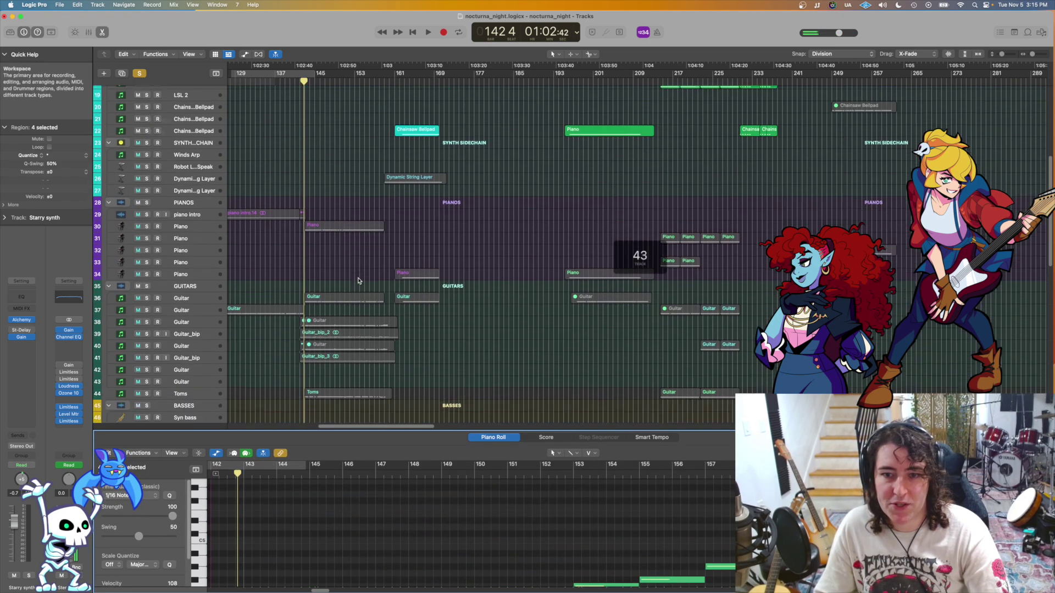
left_click(147, 214)
left_click(147, 202)
scroll(268, 188, "up", 10)
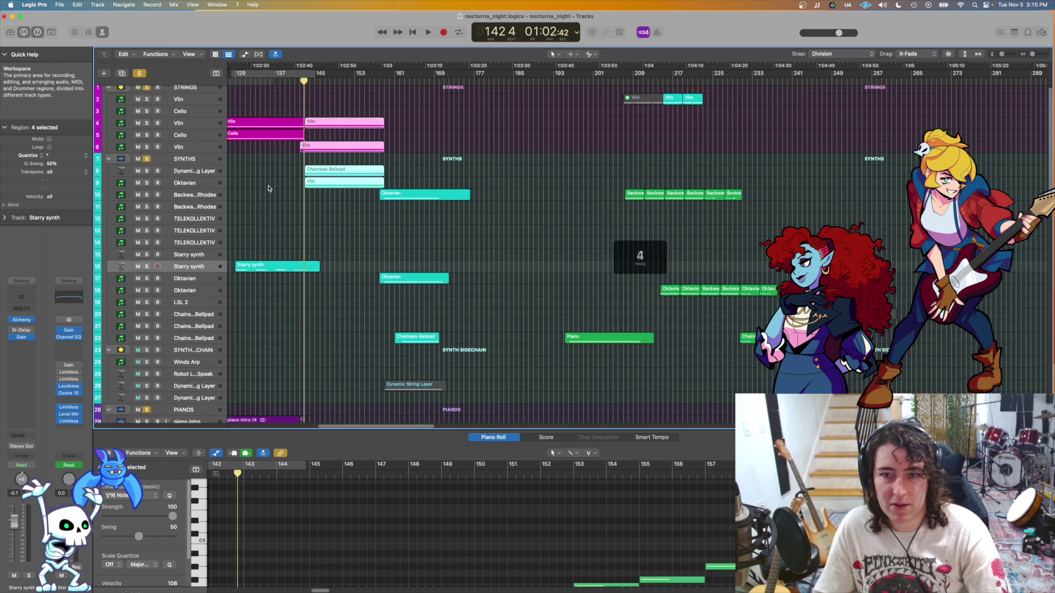
key("super+Up")
left_click(145, 91)
key("space")
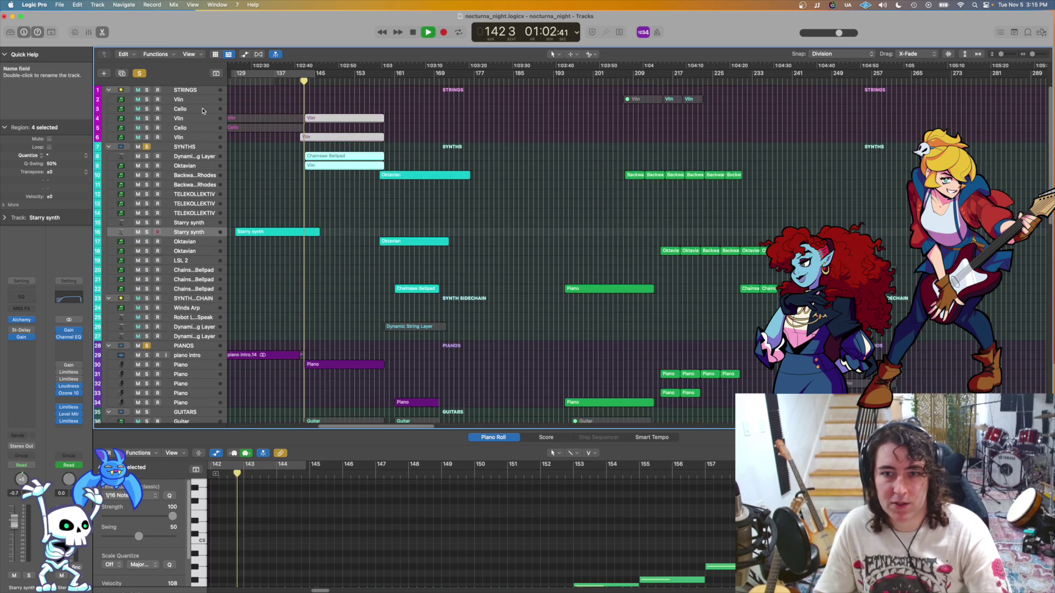
scroll(270, 211, "down", 4)
scroll(271, 211, "down", 5)
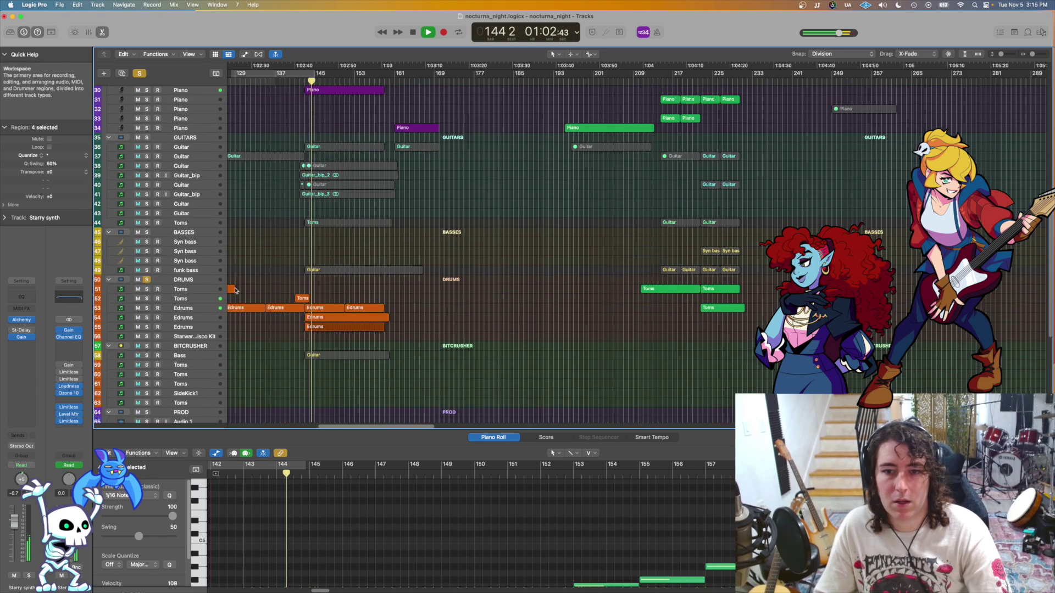
scroll(258, 261, "up", 4)
scroll(258, 261, "up", 3)
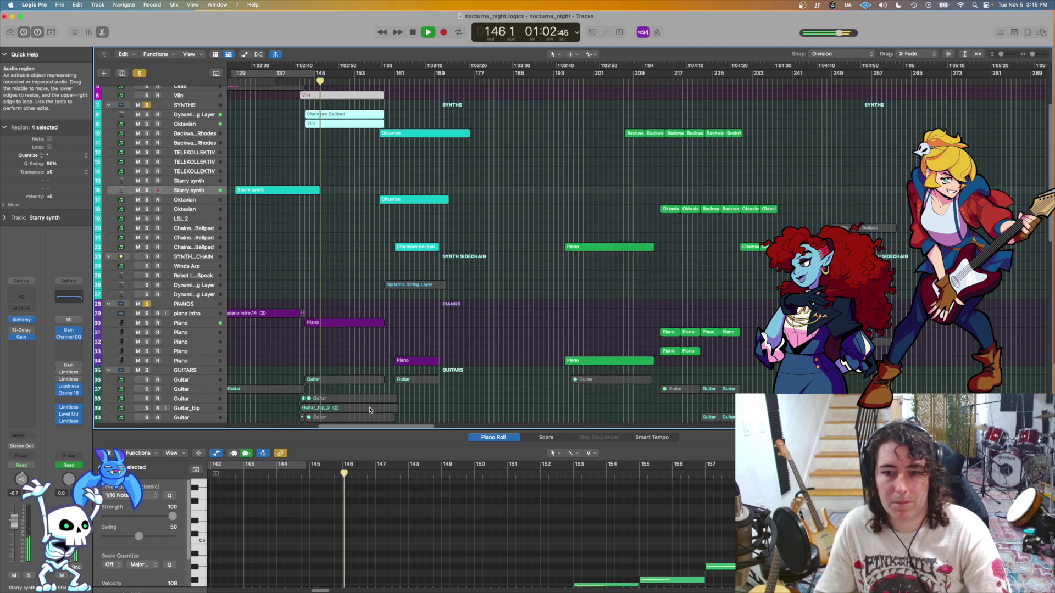
Step: Isolate the notes of the two SYNTHS regions from bar 143 in the enlarged Piano Roll and follow playback to about bar 156
left_click_drag(371, 430, 371, 139)
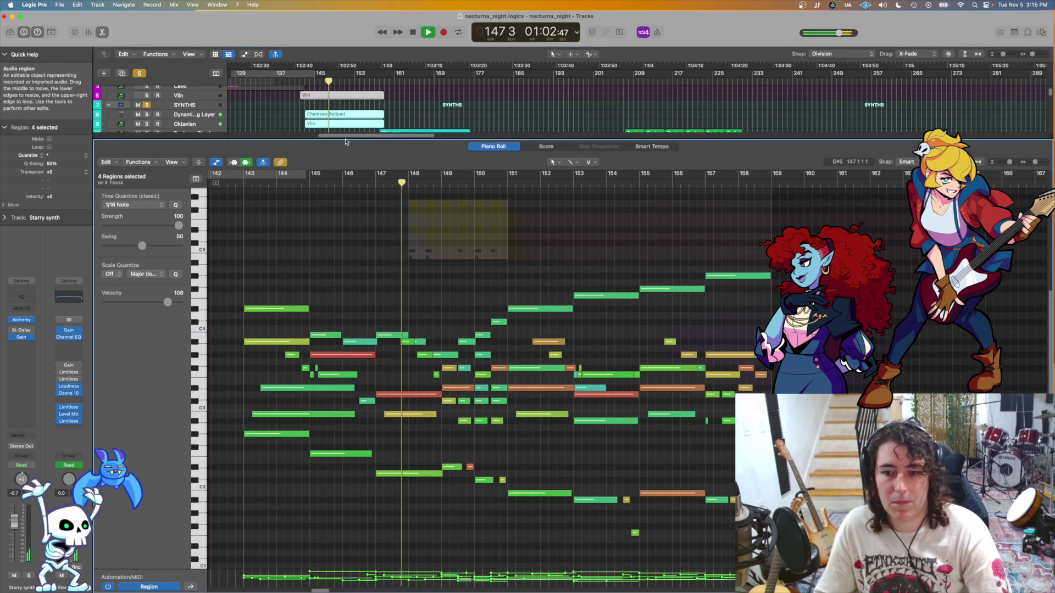
scroll(324, 103, "up", 3)
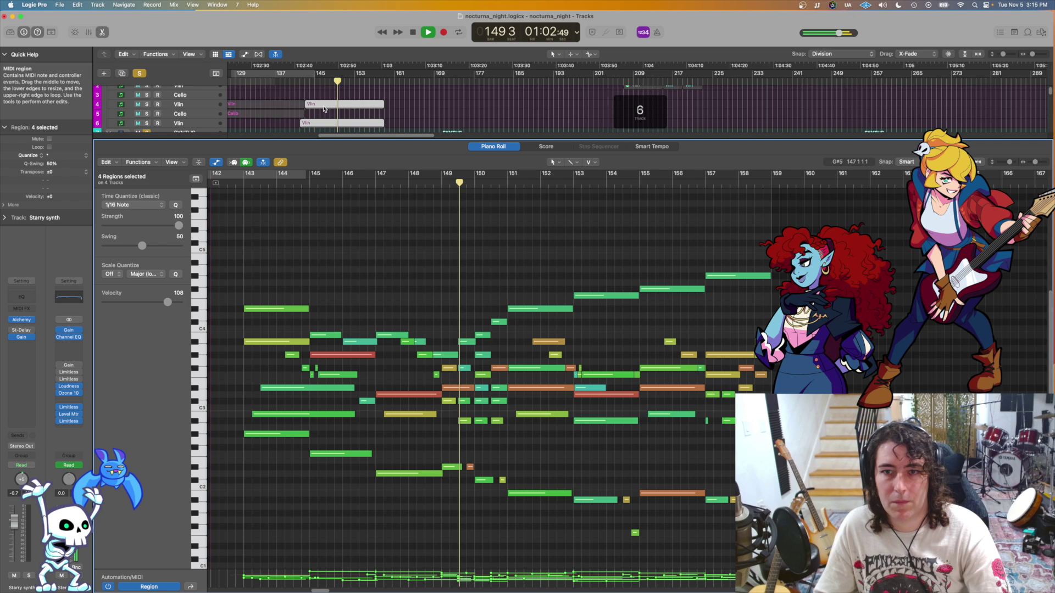
left_click(353, 132)
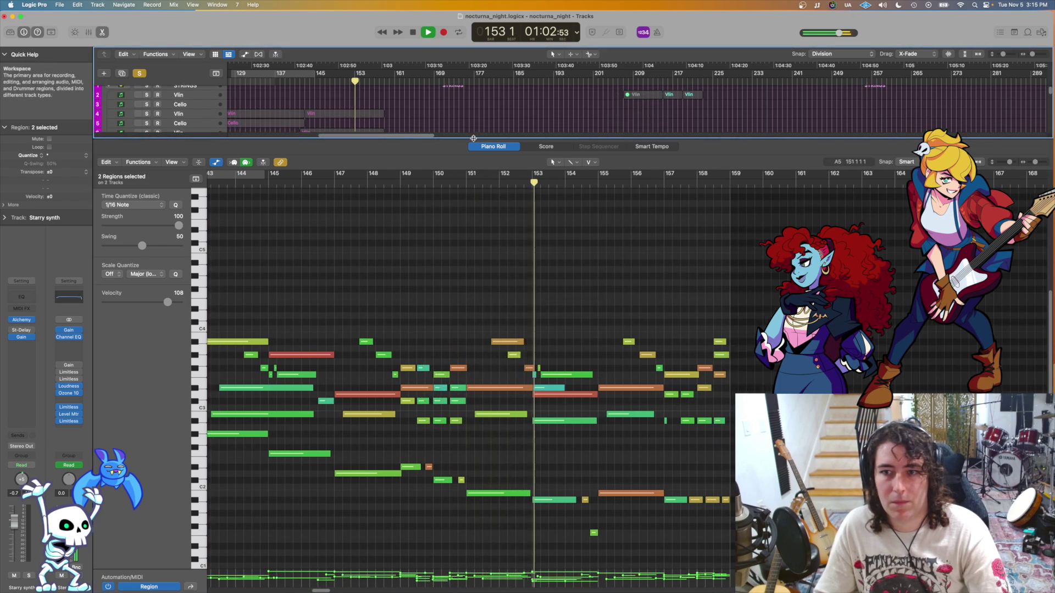
left_click_drag(478, 133, 436, 360)
scroll(428, 235, "down", 4)
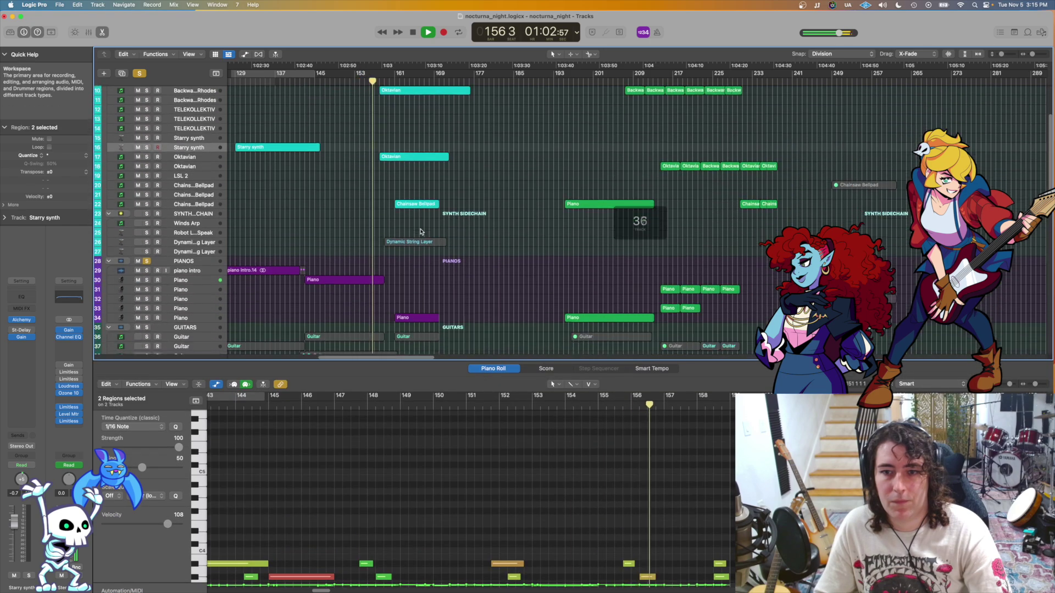
key("space")
Step: Swap the SYNTHS solo for STRINGS and play its two later Vlin regions in the Piano Roll to about bar 157
scroll(369, 230, "up", 4)
key("super+Up")
key("super+Up")
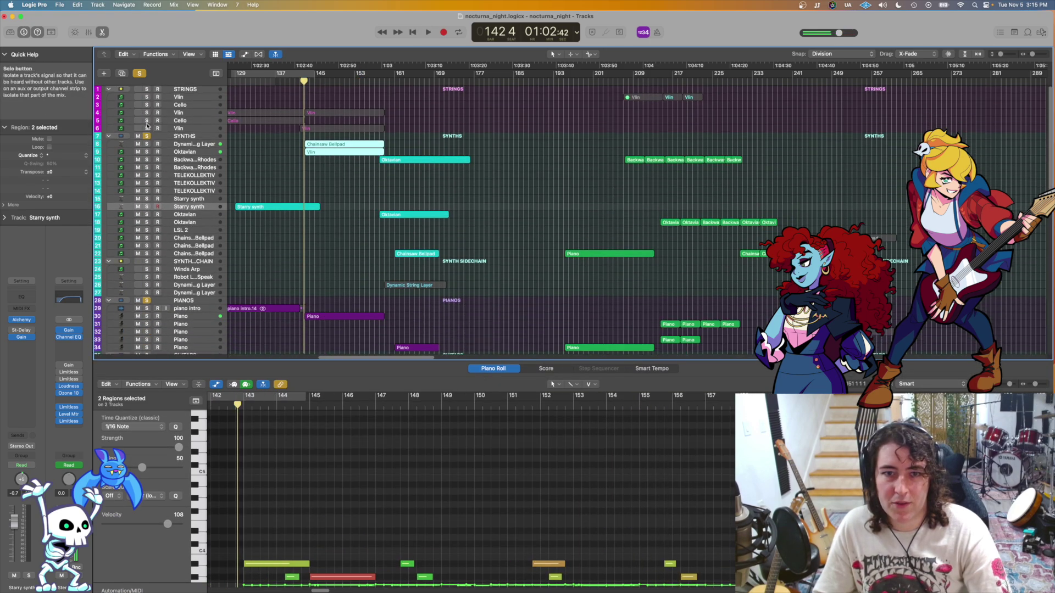
left_click(146, 136)
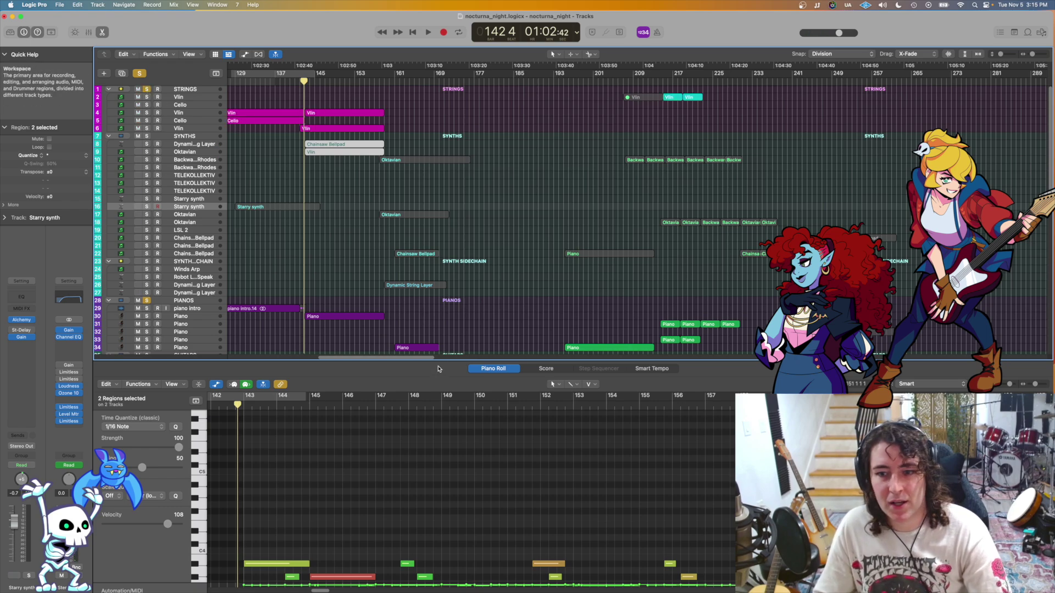
left_click_drag(438, 369, 412, 219)
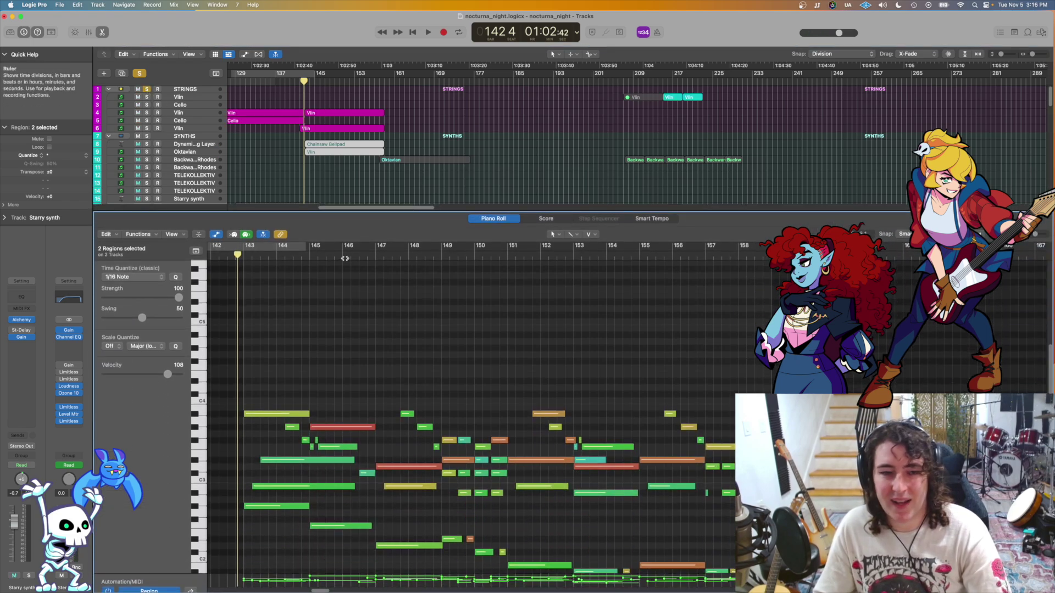
scroll(353, 286, "down", 3)
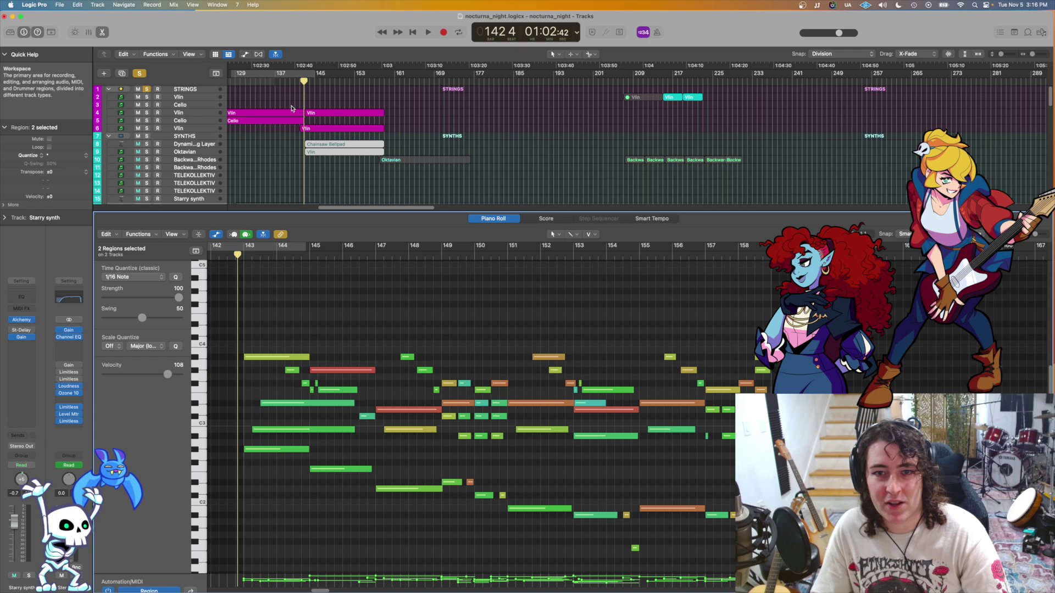
left_click_drag(308, 104, 326, 130)
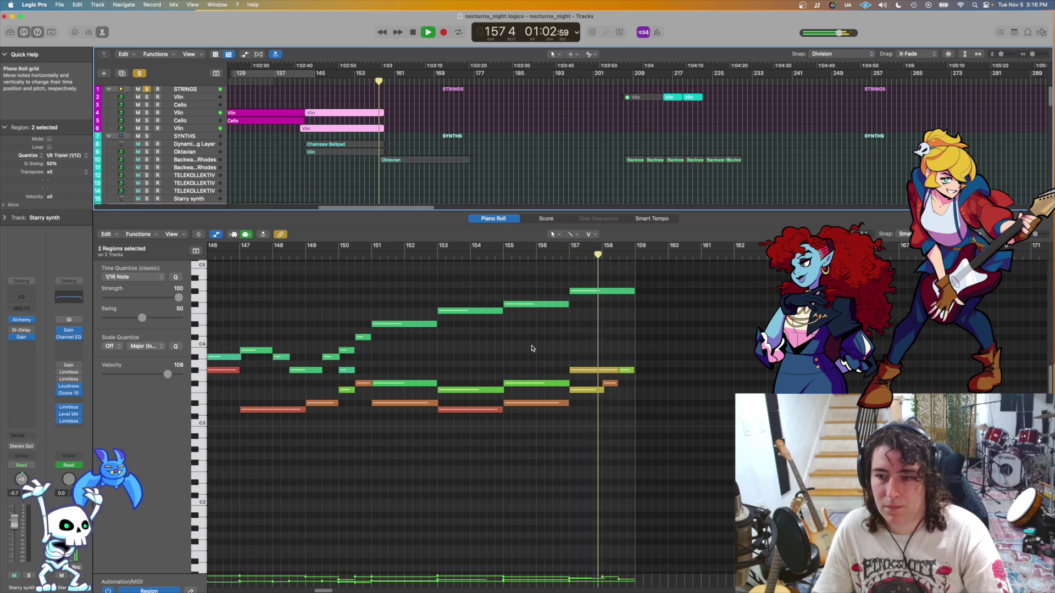
key("space")
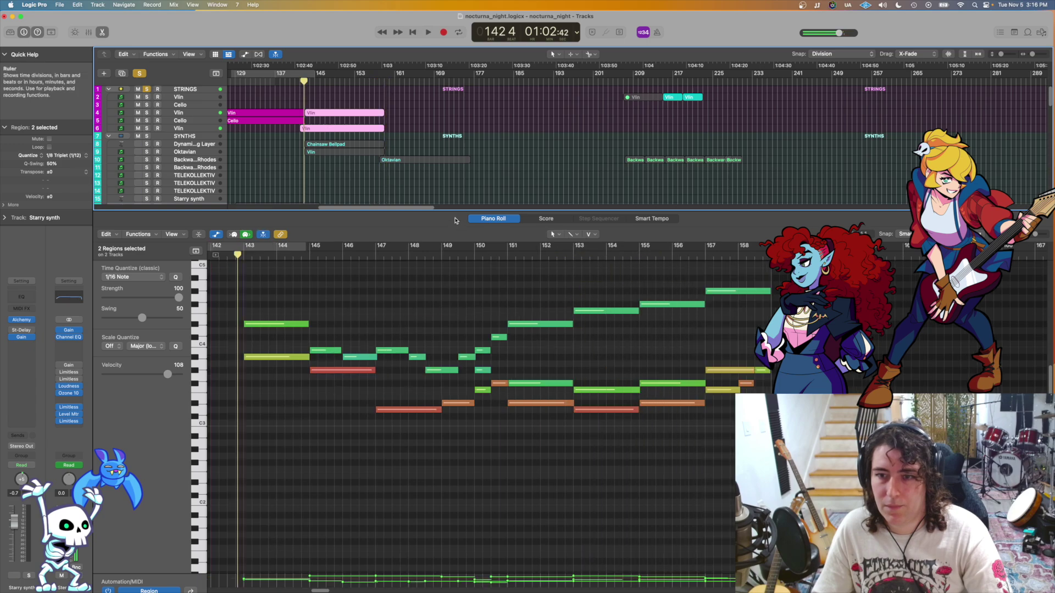
Step: Close the Piano Roll and turn off all track solos
key("e")
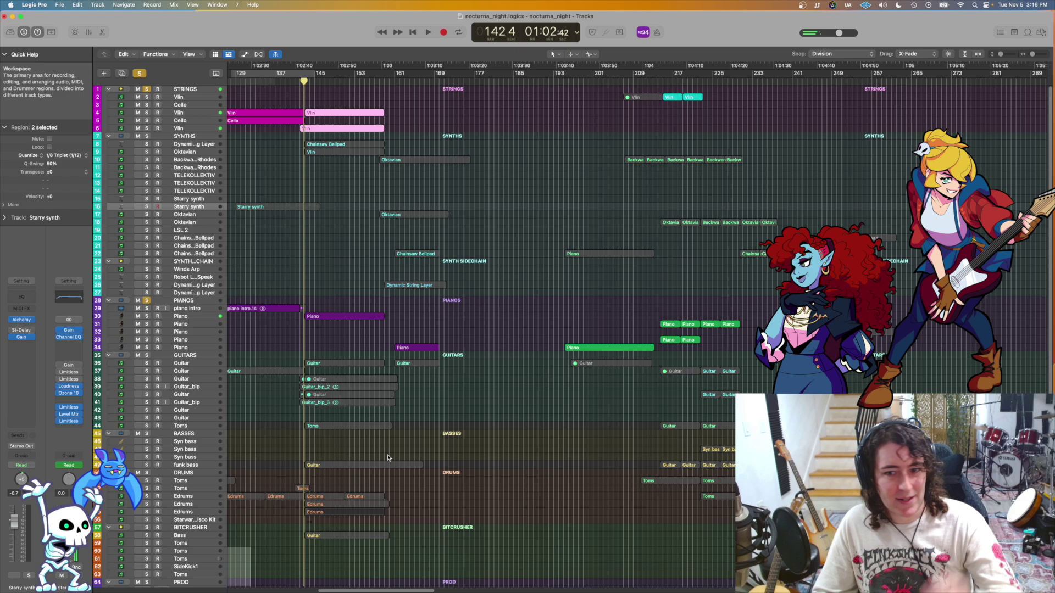
scroll(378, 415, "down", 2)
scroll(378, 415, "up", 2)
left_click(139, 73)
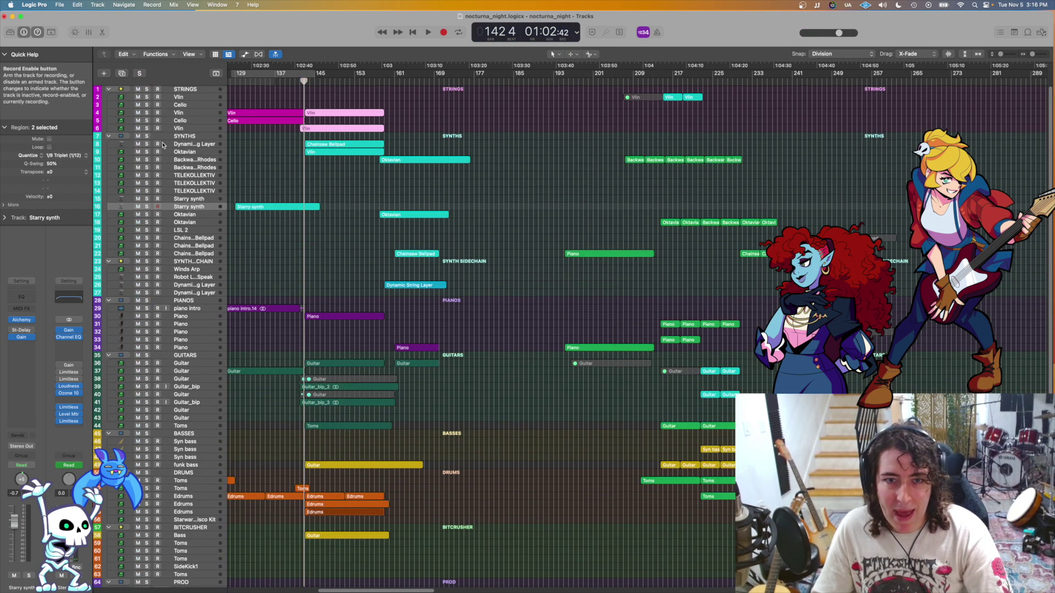
Step: Solo the GUITARS group and play it from about bar 128
scroll(279, 303, "down", 3)
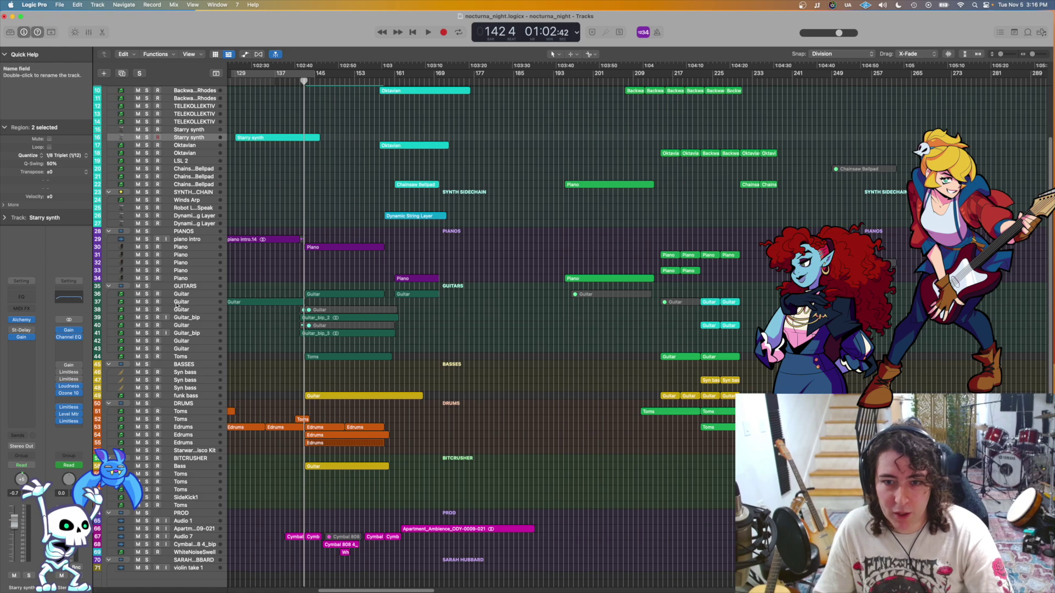
scroll(256, 296, "left", 3)
key("space")
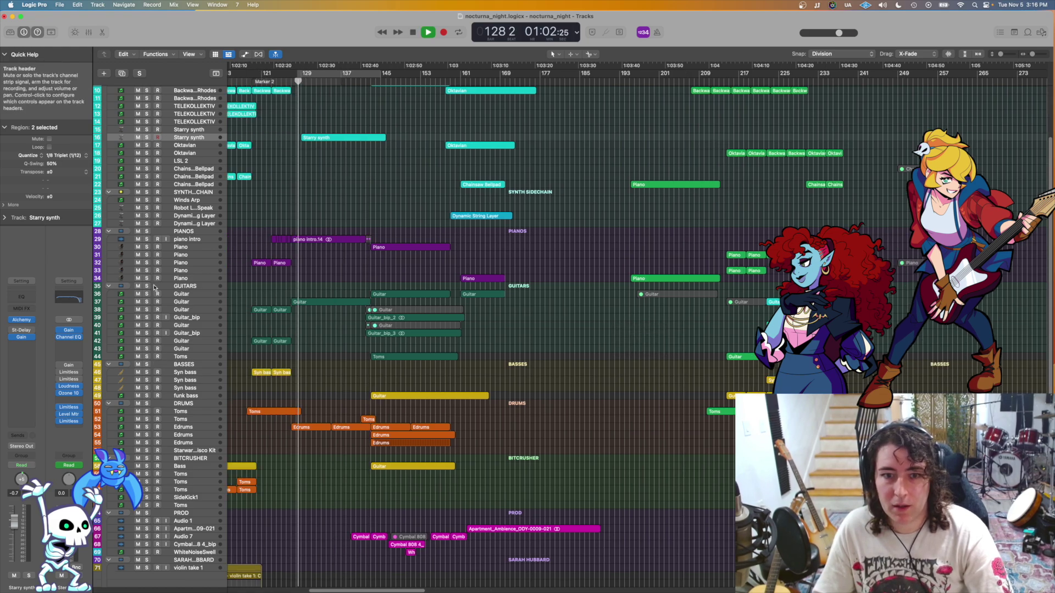
left_click(147, 287)
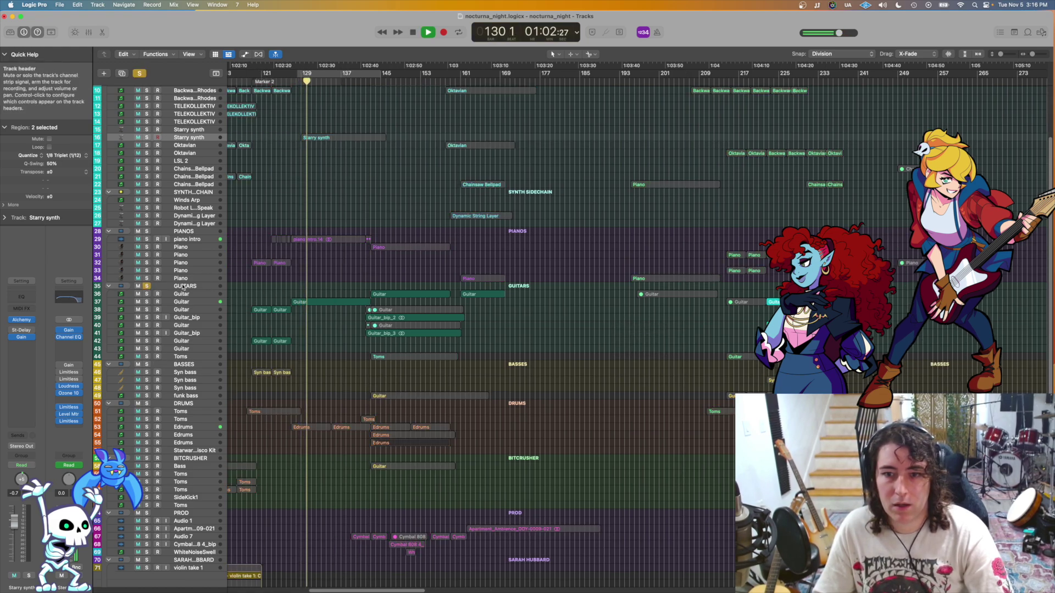
key("space")
Step: Solo the DRUMS group alongside GUITARS and play both from bar 141 to about bar 143
left_click(365, 81)
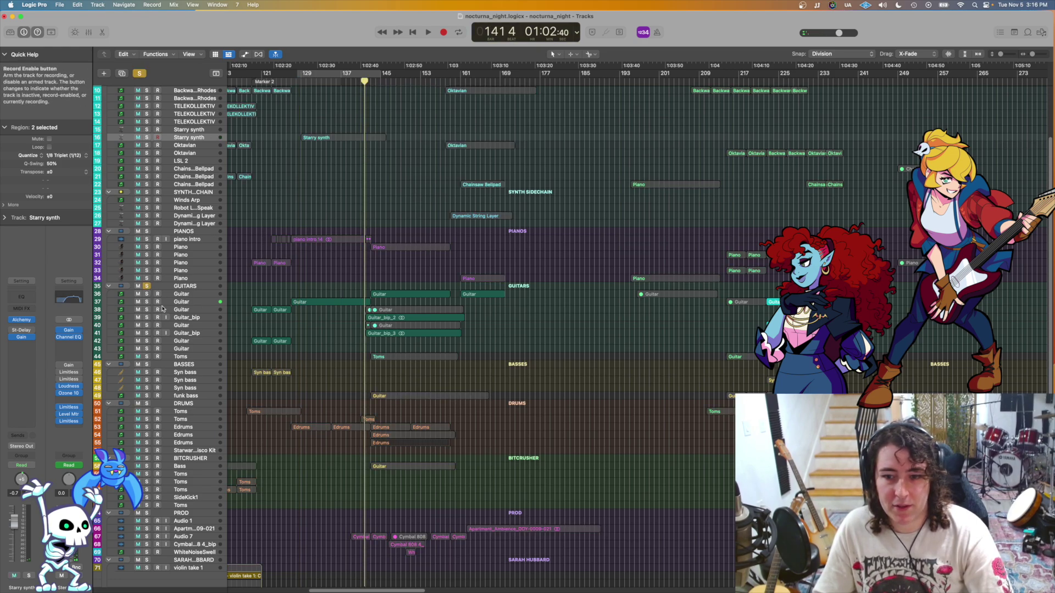
left_click(147, 403)
key("space")
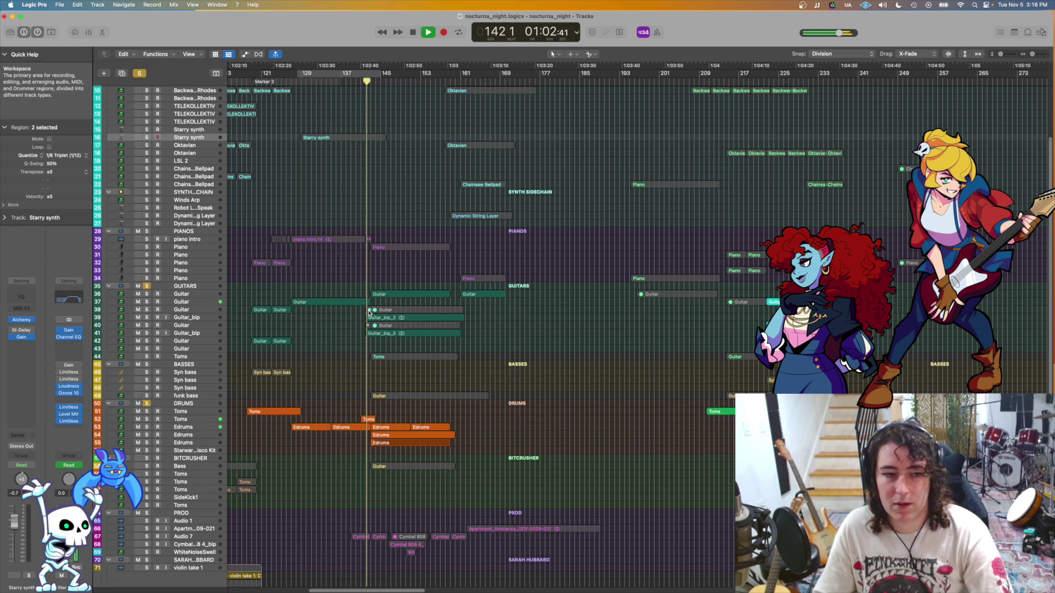
scroll(502, 333, "up", 6)
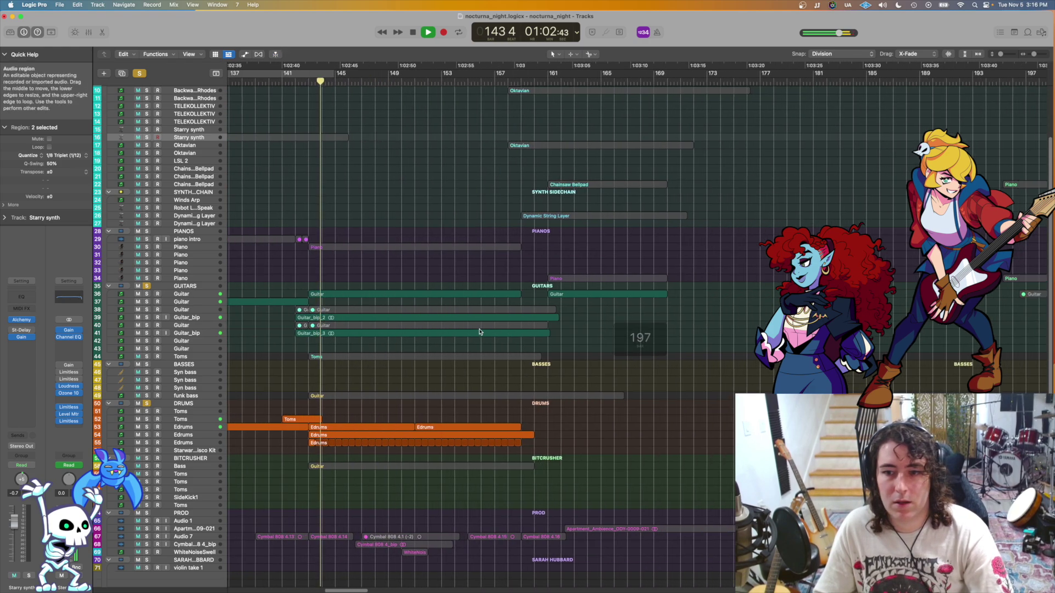
key("space")
Step: Open the Guitar region starting at bar 143 in the Piano Roll and follow its notes in playback to about bar 158
left_click(446, 294)
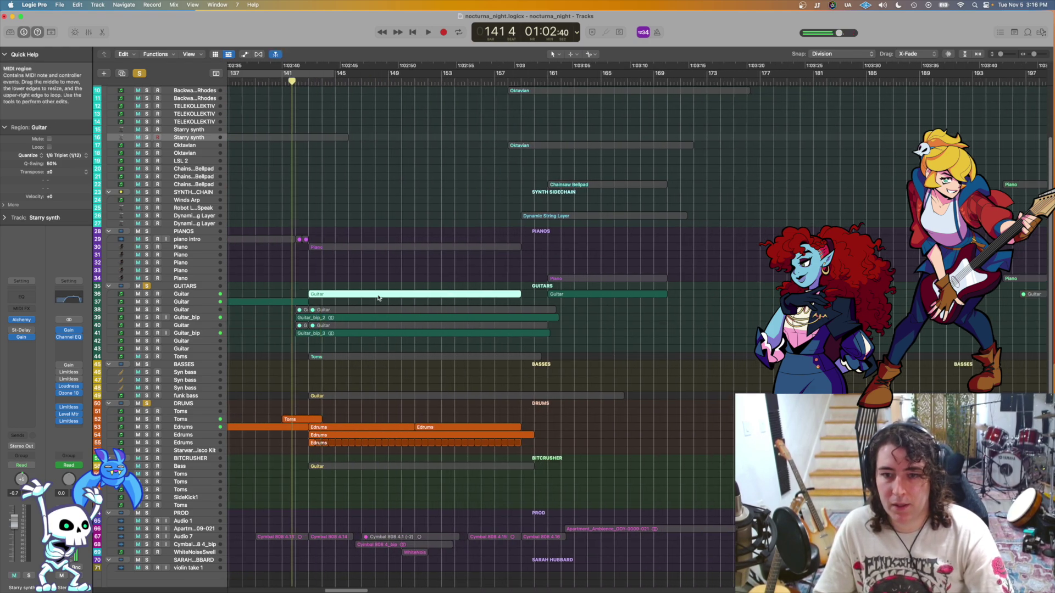
double_click(378, 297)
key("space")
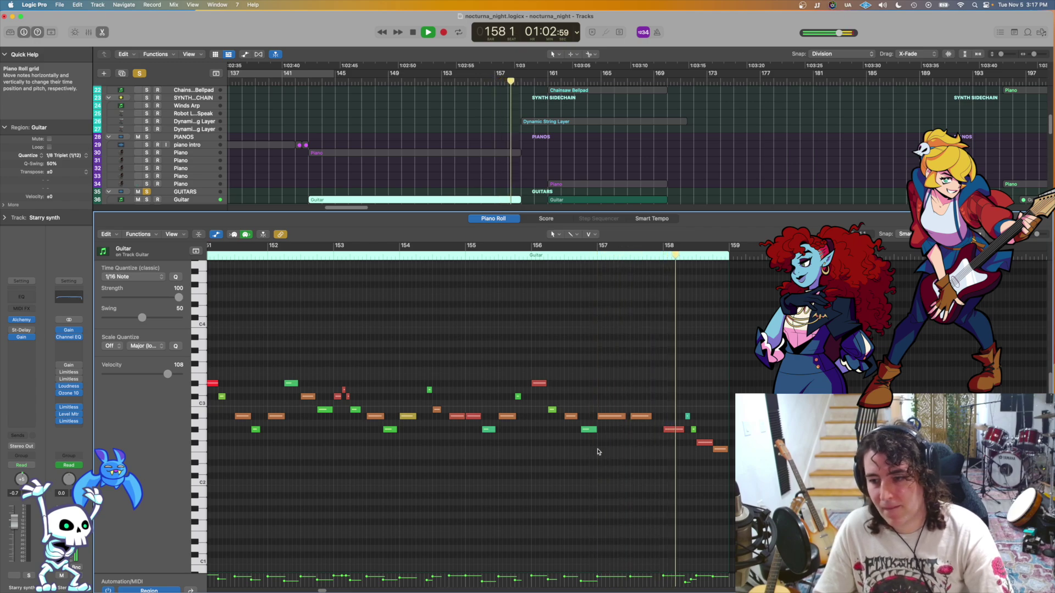
key("space")
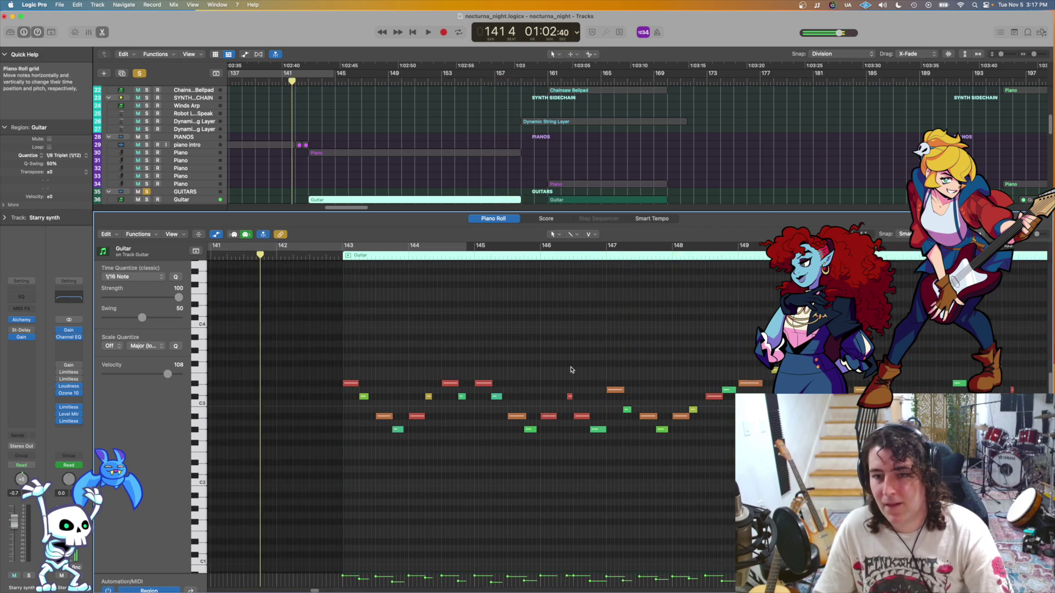
scroll(571, 370, "down", 6)
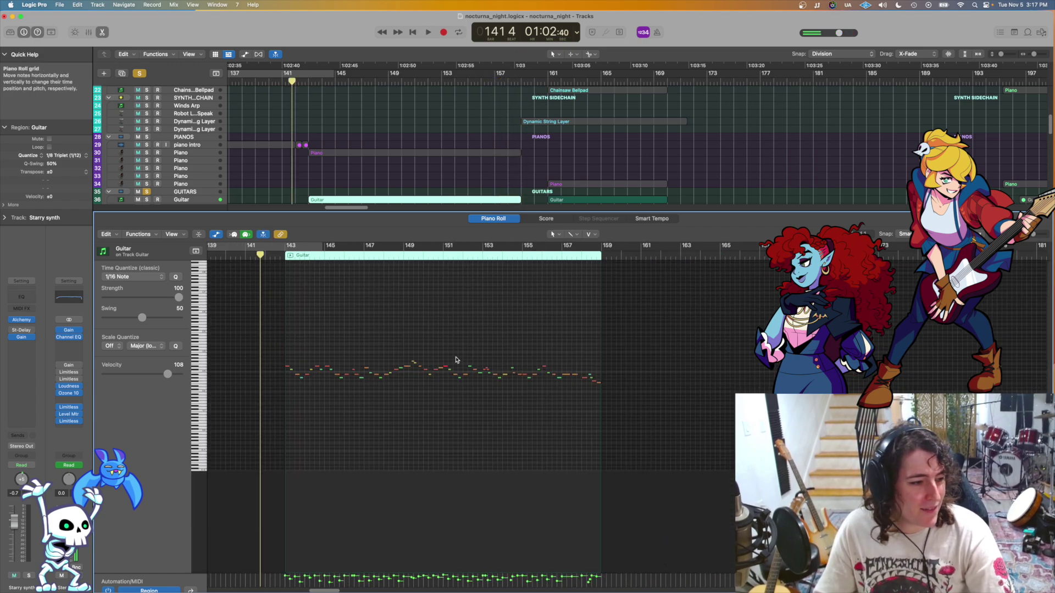
Step: Shrink the Piano Roll to a narrow strip and enlarge the track rows around the GUITARS, BASSES and DRUMS groups
left_click_drag(471, 211, 464, 482)
scroll(428, 328, "down", 3)
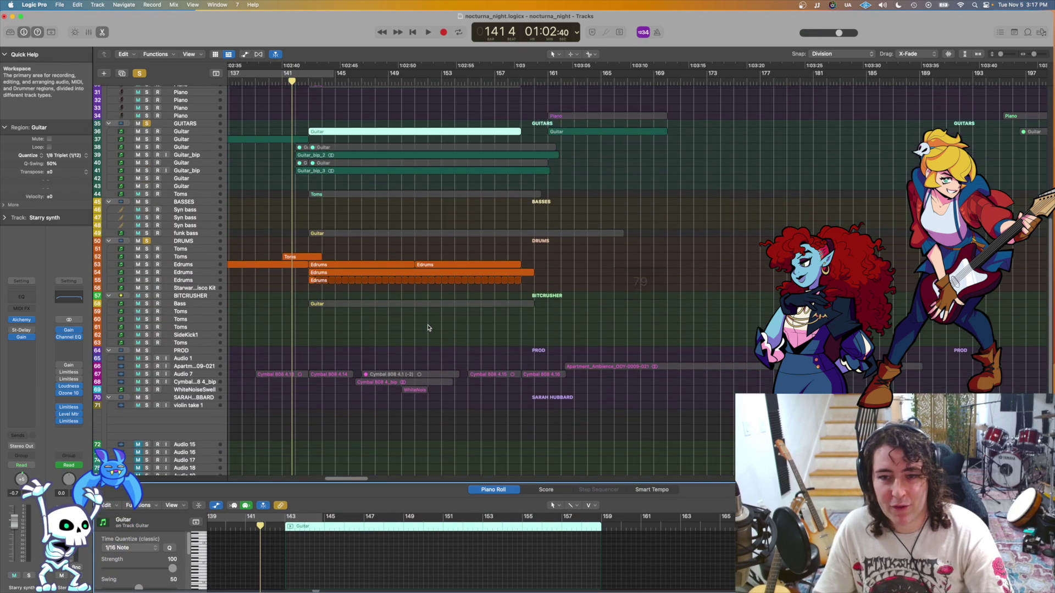
scroll(326, 291, "up", 3)
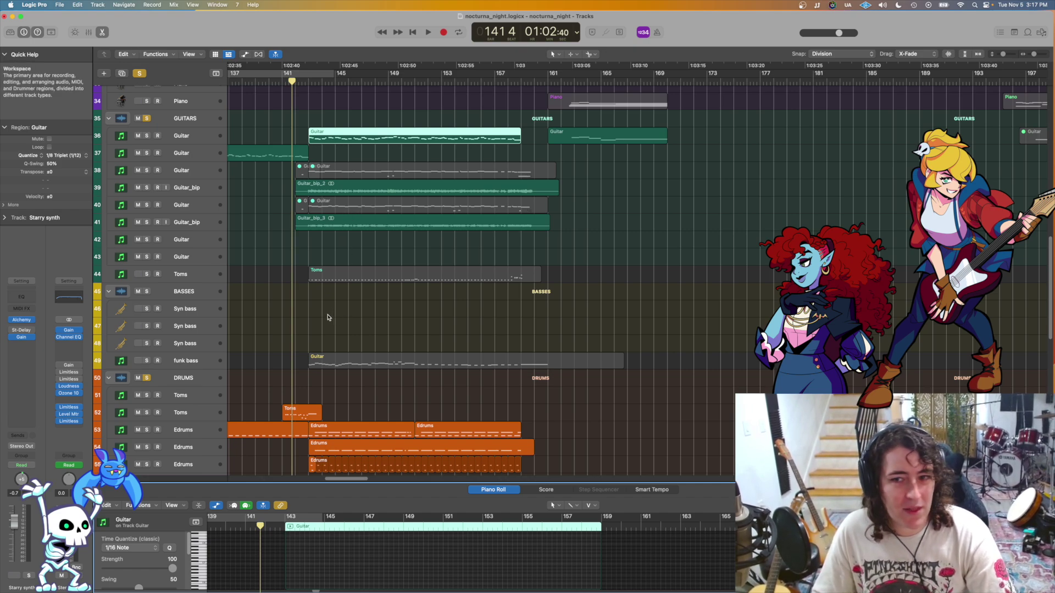
Step: Switch to Google Chrome and search the web for "never enough dream theater" in a new tab
key("super+Tab")
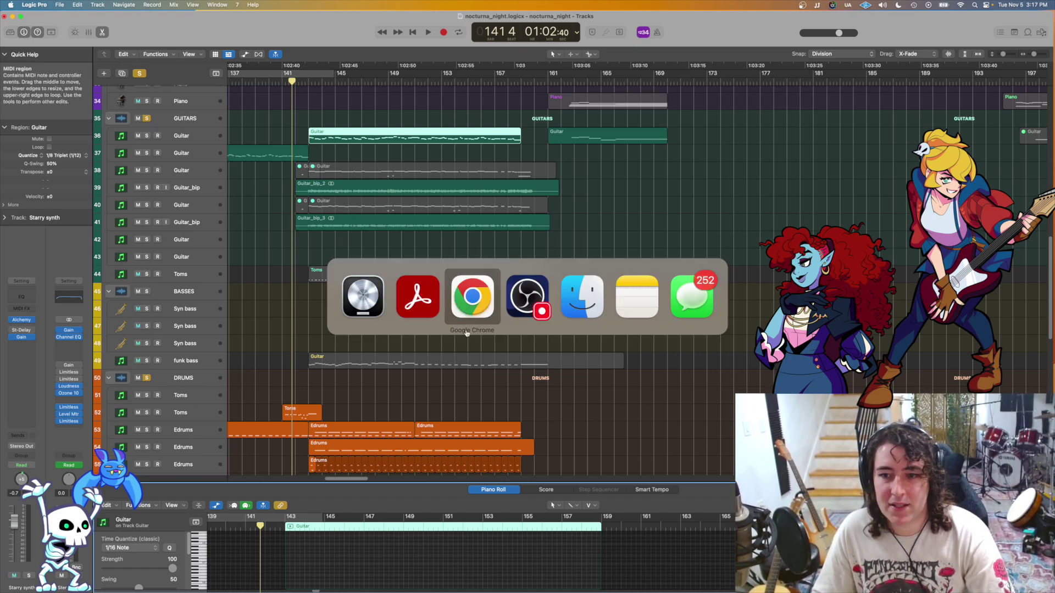
left_click(472, 297)
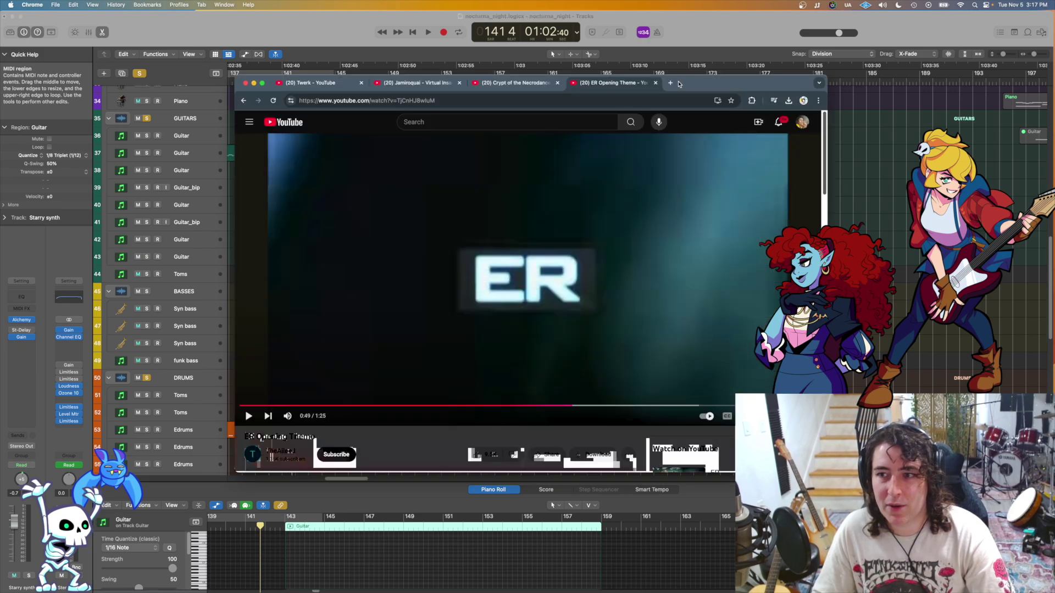
left_click(670, 83)
type("never e")
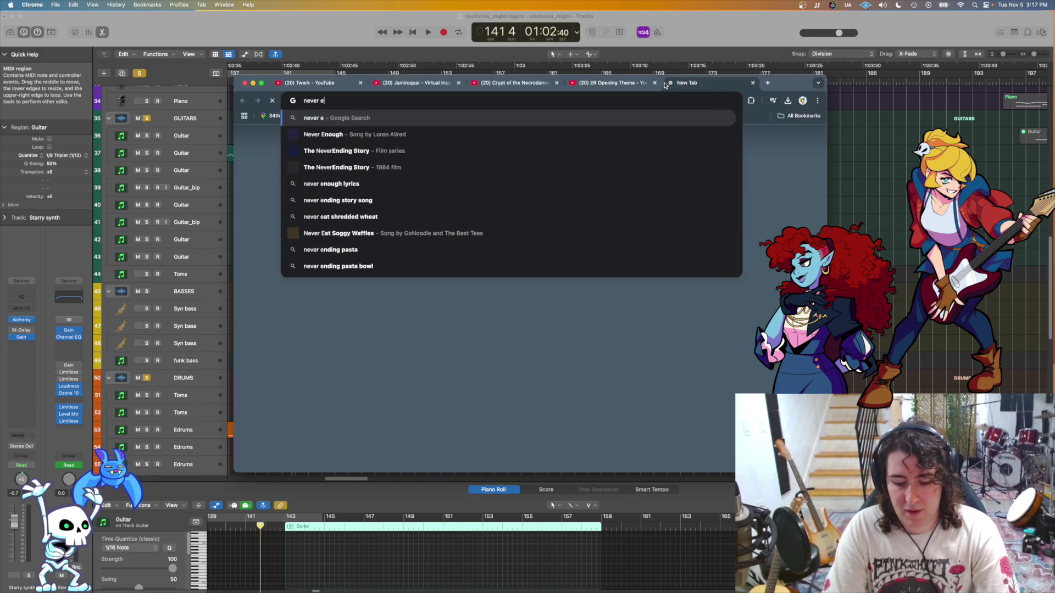
type("nough dream theat")
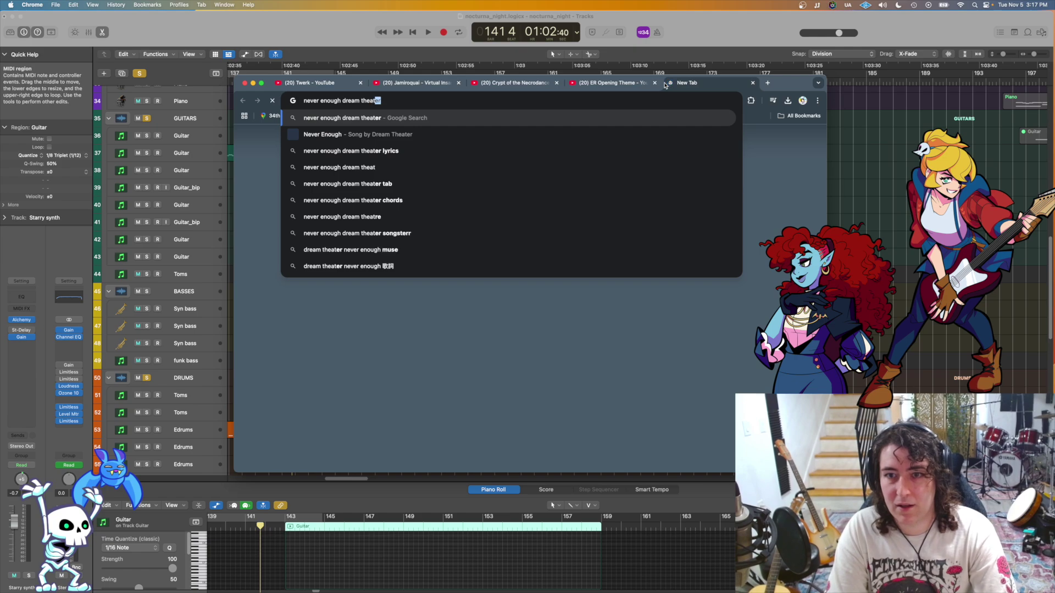
key("Return")
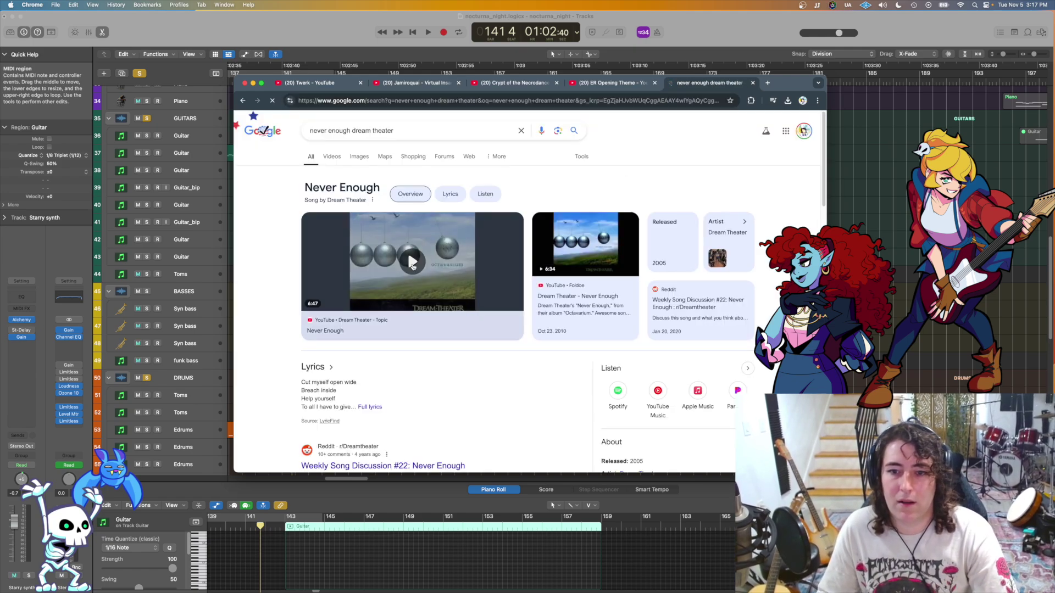
Step: Open the Never Enough video by Dream Theater, skip ahead to about 3:35 and play it to 4:01
left_click(412, 262)
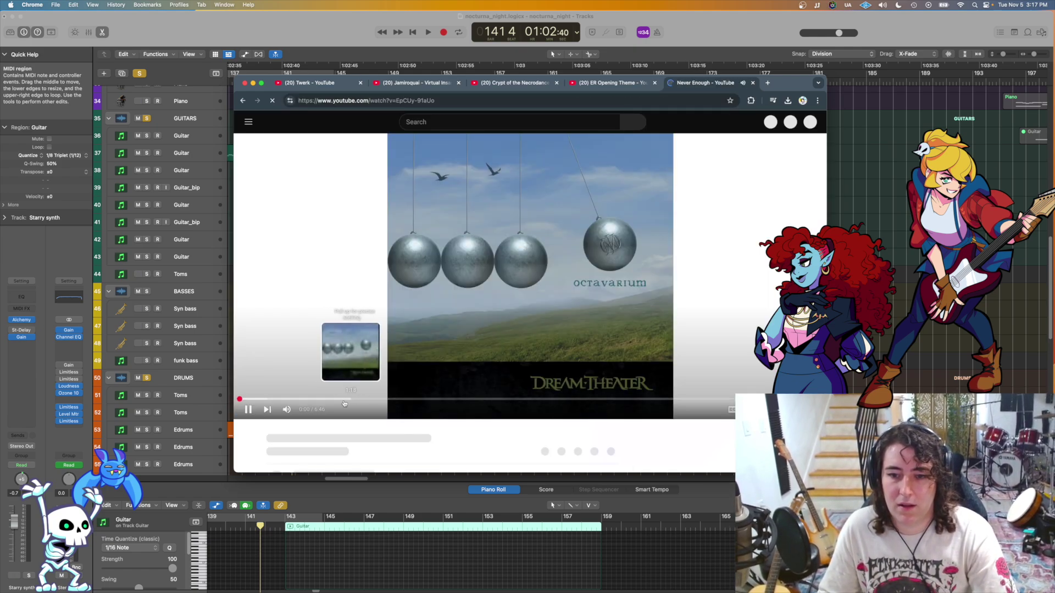
left_click(384, 406)
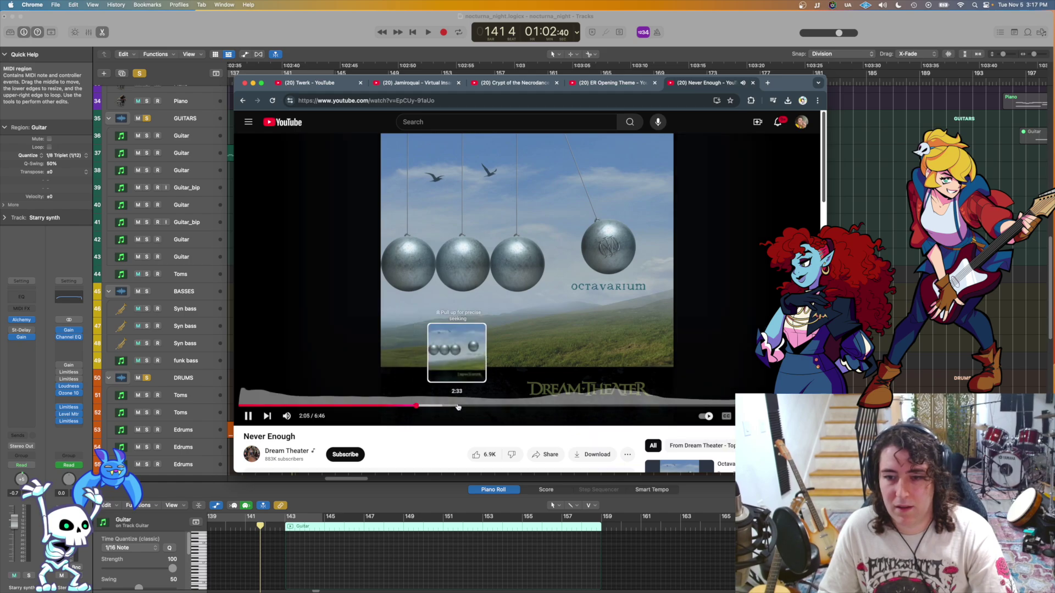
left_click(466, 406)
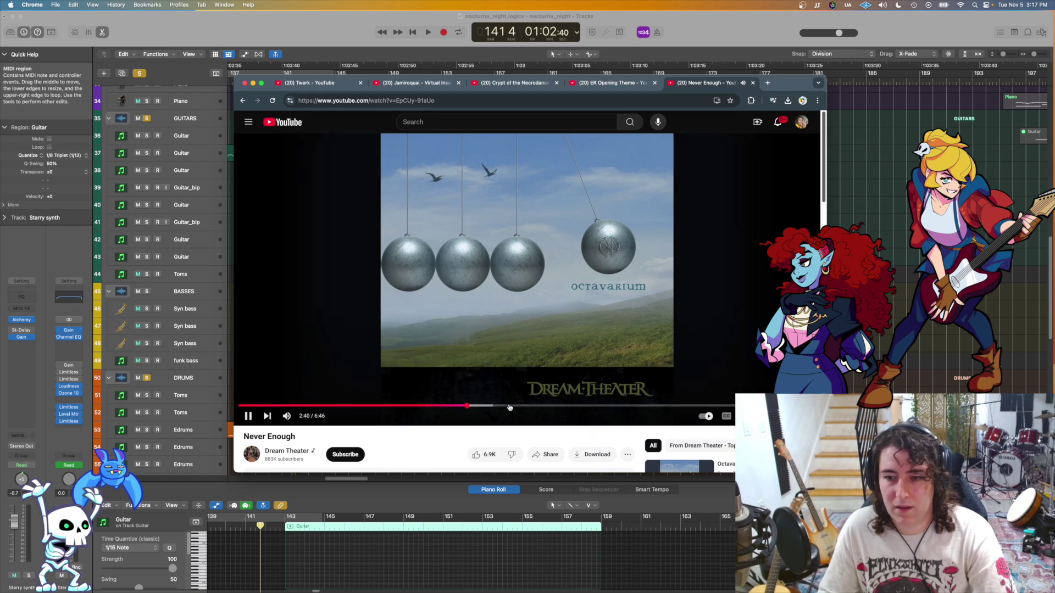
left_click(436, 406)
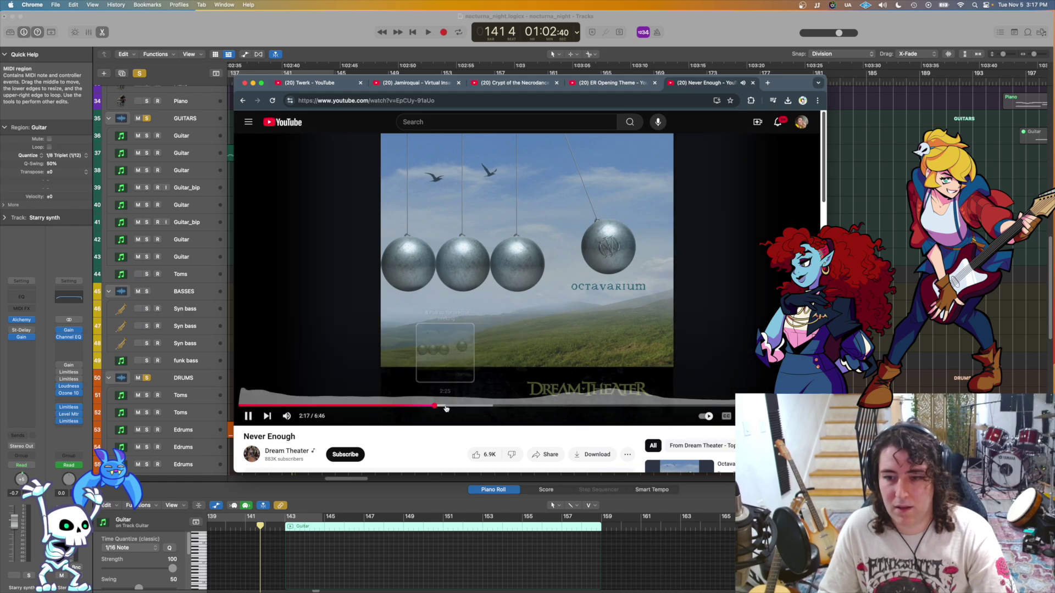
left_click(505, 406)
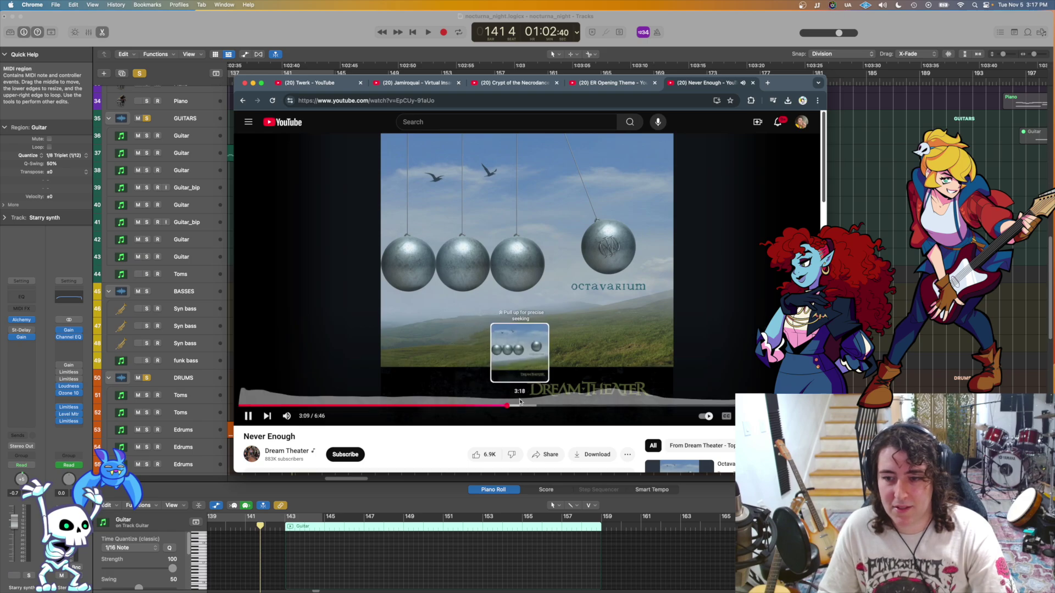
key("space")
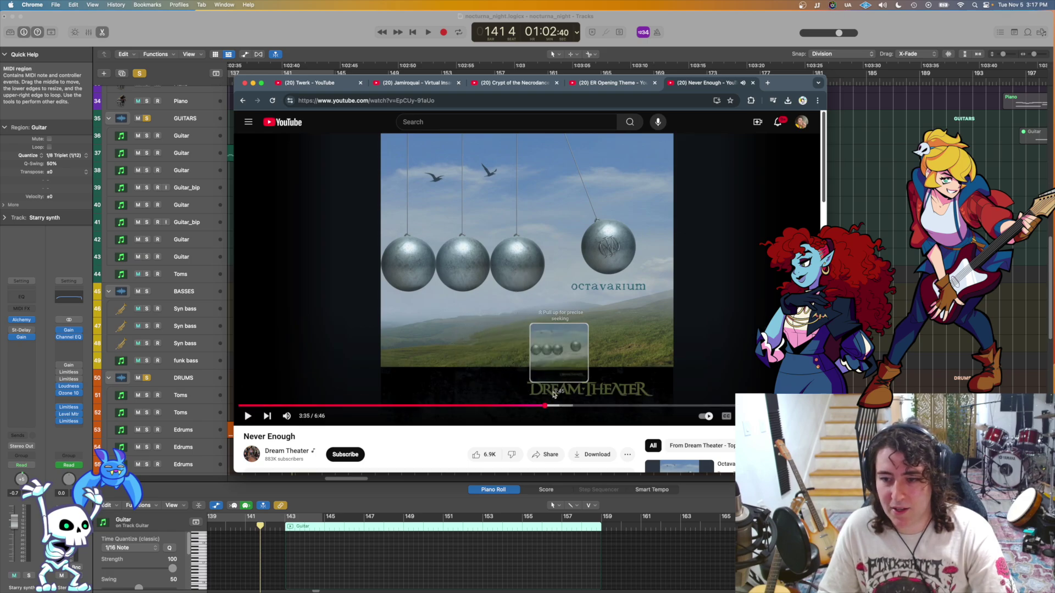
left_click(543, 405)
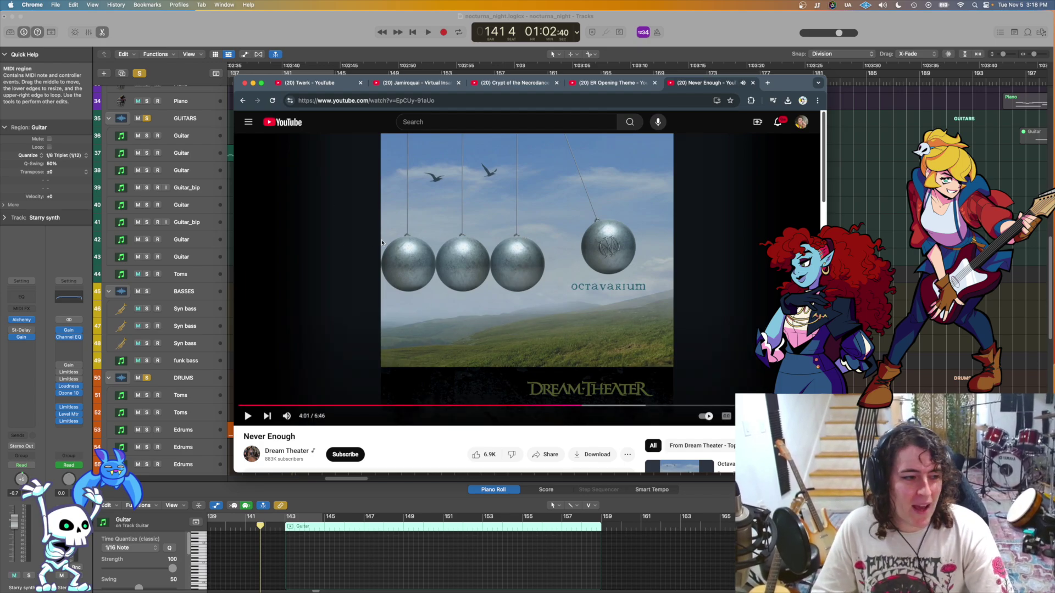
Step: Minimize the browser to return to Logic Pro and play the soloed GUITARS and DRUMS from bar 141 to about bar 150
left_click_drag(784, 81, 819, 66)
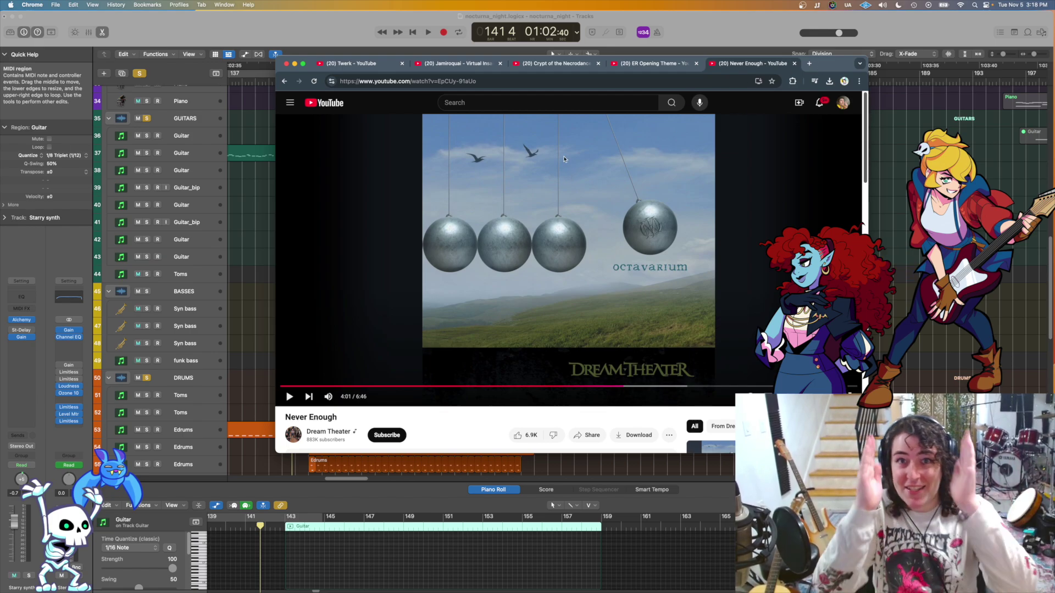
left_click(294, 63)
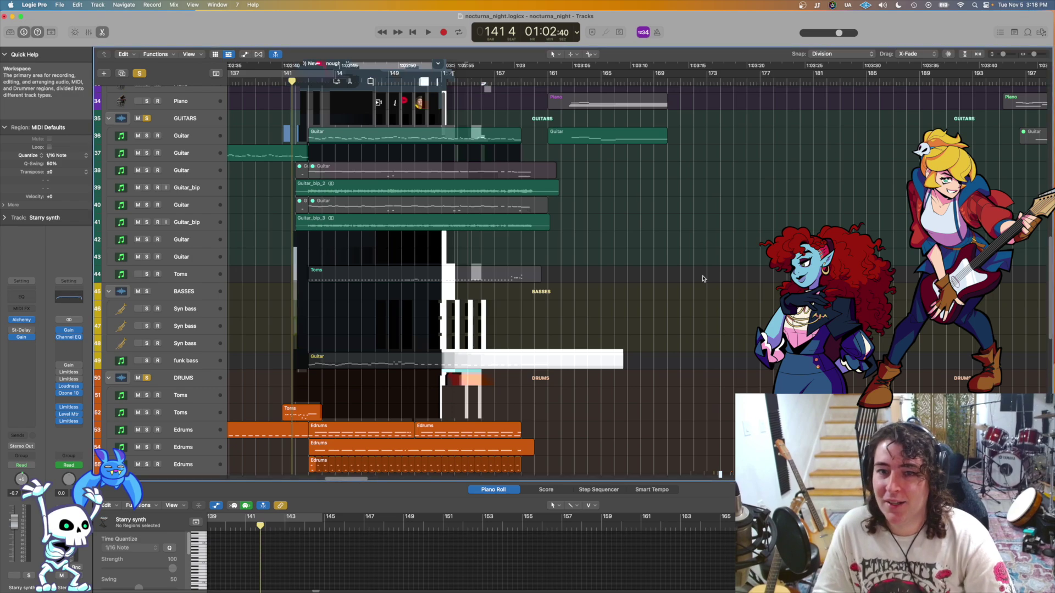
key("space")
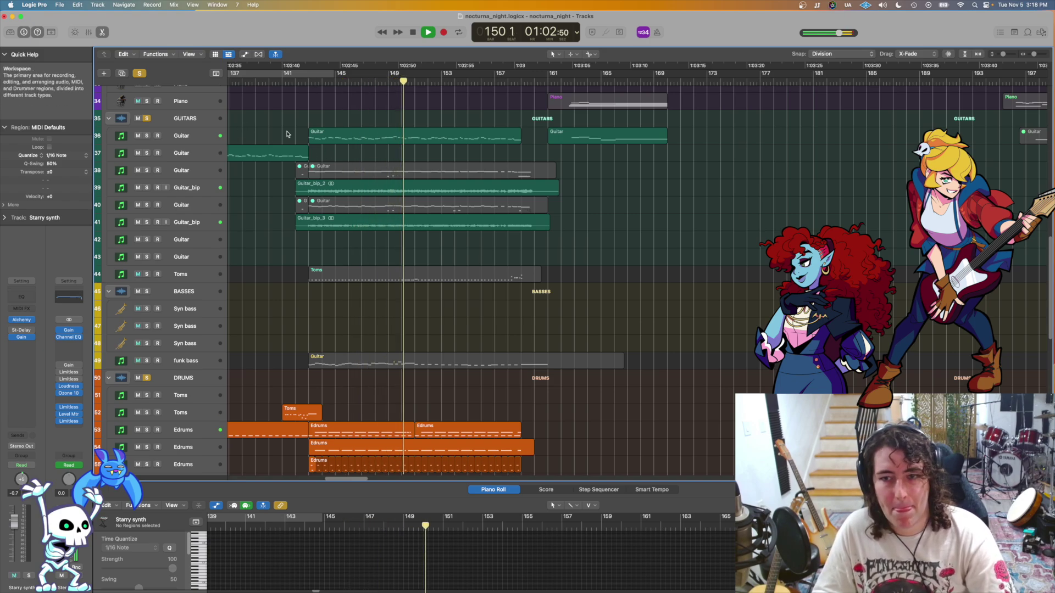
key("space")
scroll(266, 187, "down", 3)
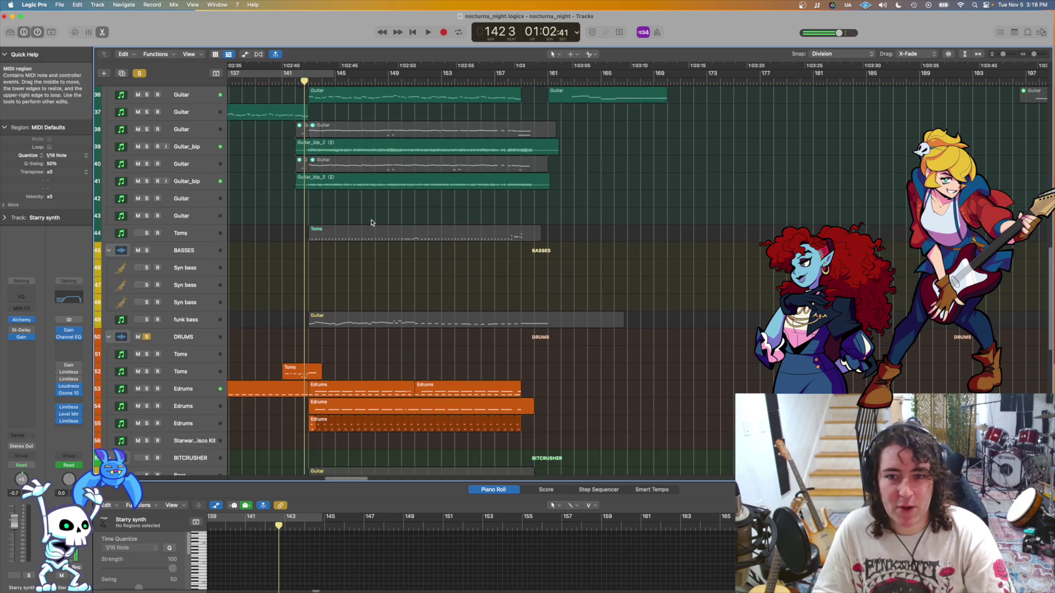
scroll(244, 274, "up", 3)
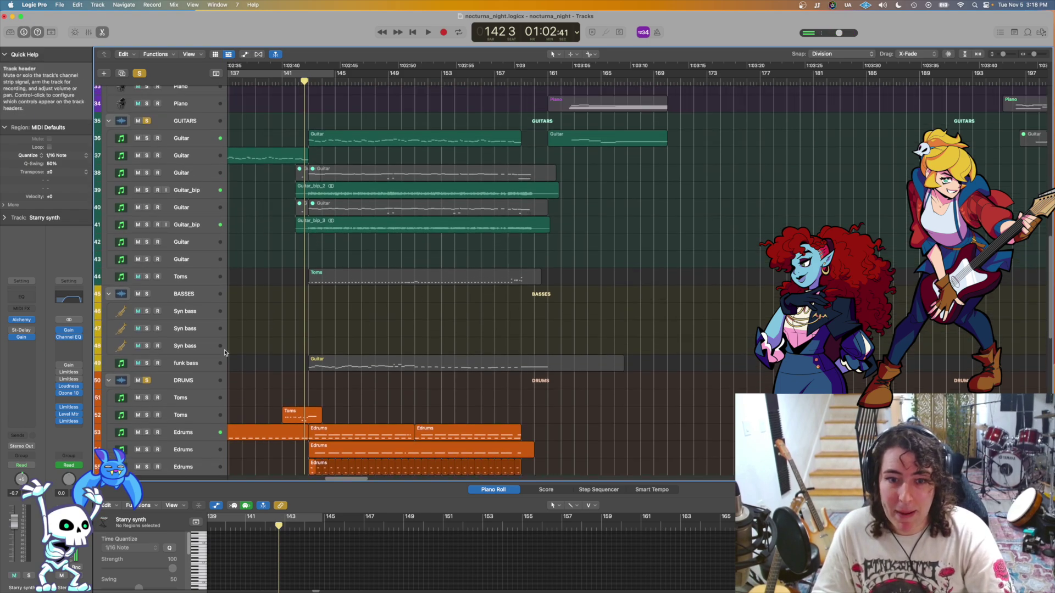
Step: Solo the funk bass track and inspect its Shreddage 3 Hydra Lite instrument in Kontakt, closing the plug-in window when done
left_click(198, 363)
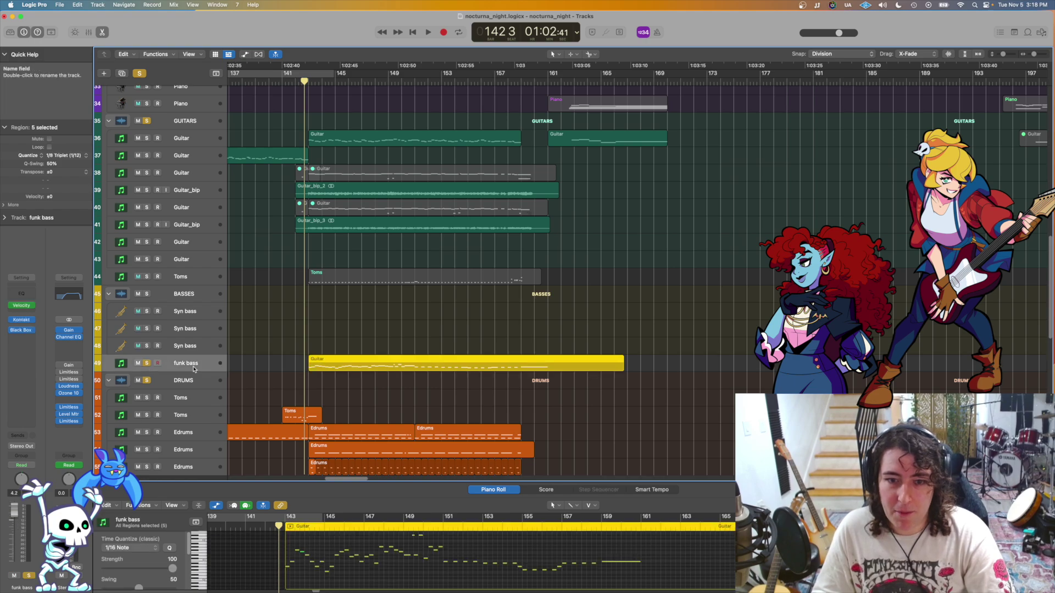
left_click(25, 321)
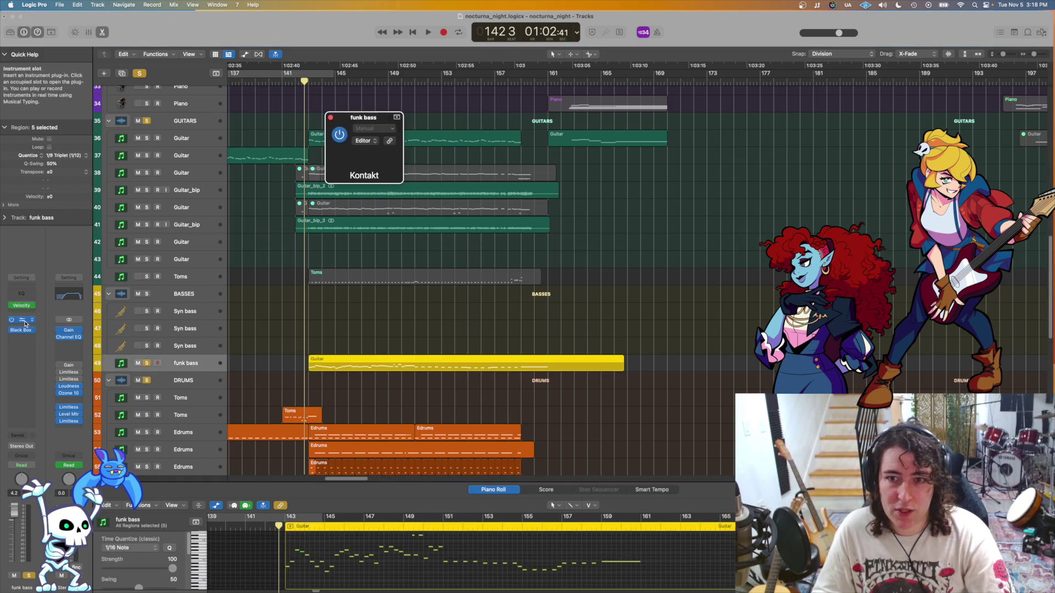
left_click(24, 322)
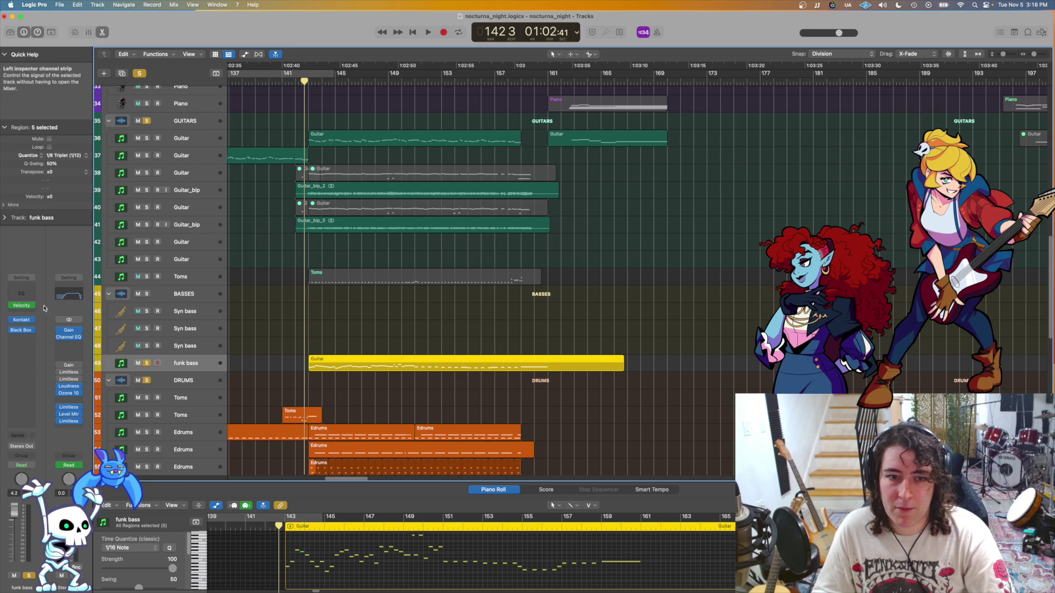
left_click(23, 322)
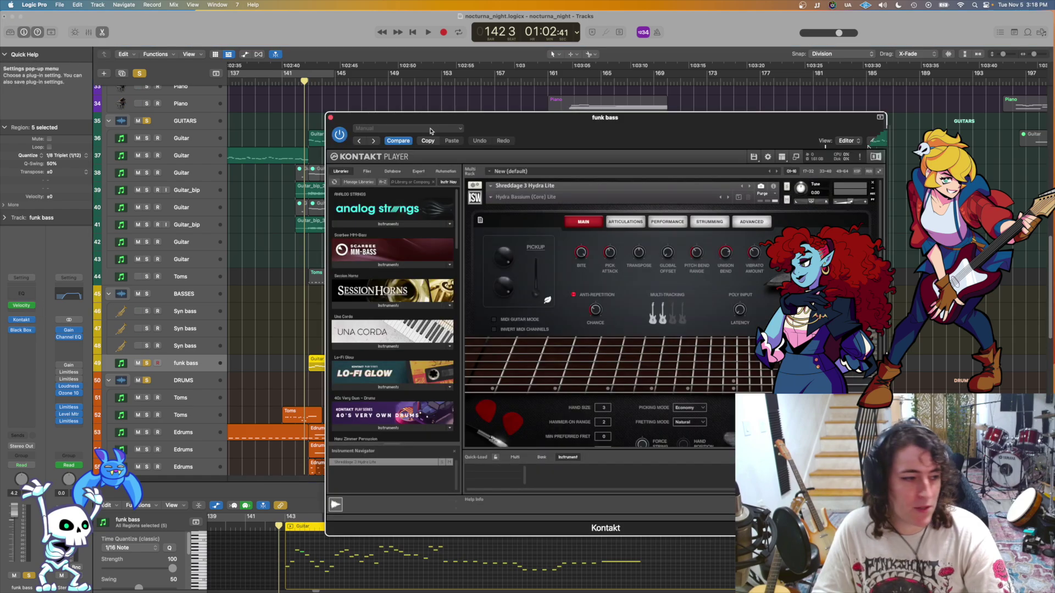
left_click_drag(624, 120, 478, 64)
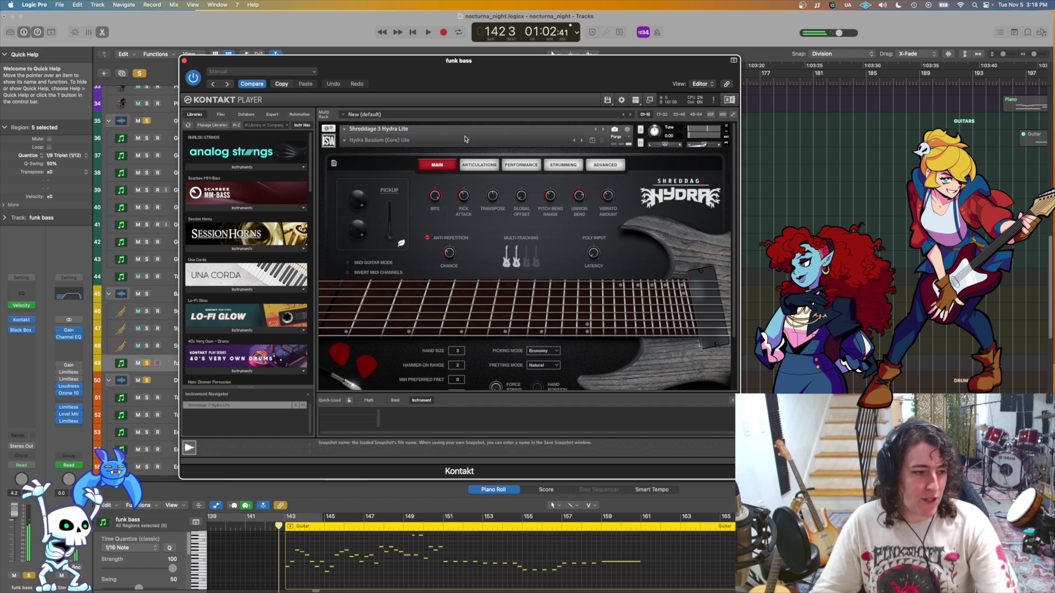
left_click_drag(383, 72, 446, 75)
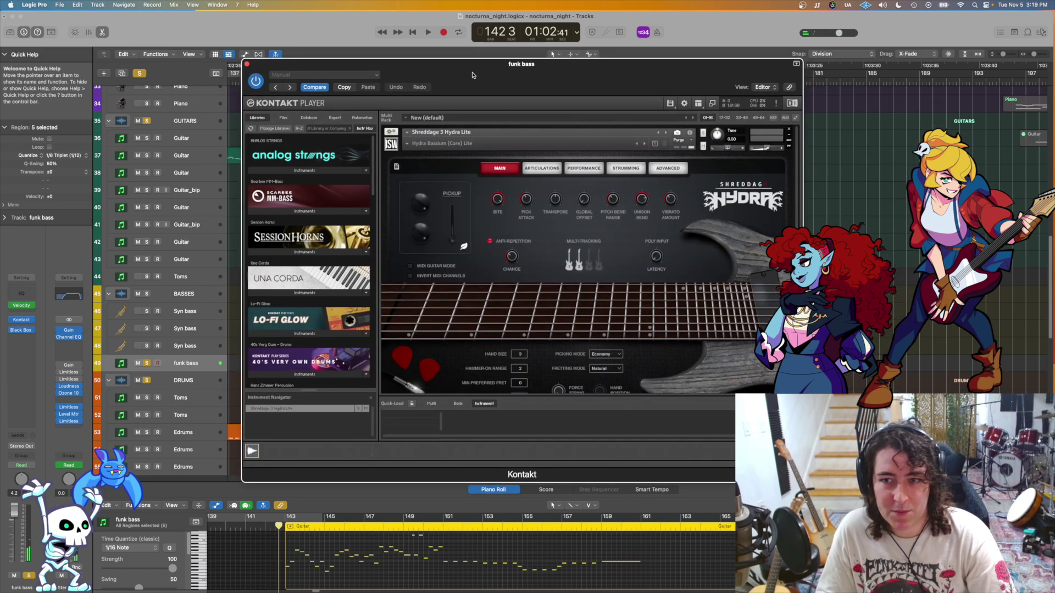
left_click(246, 65)
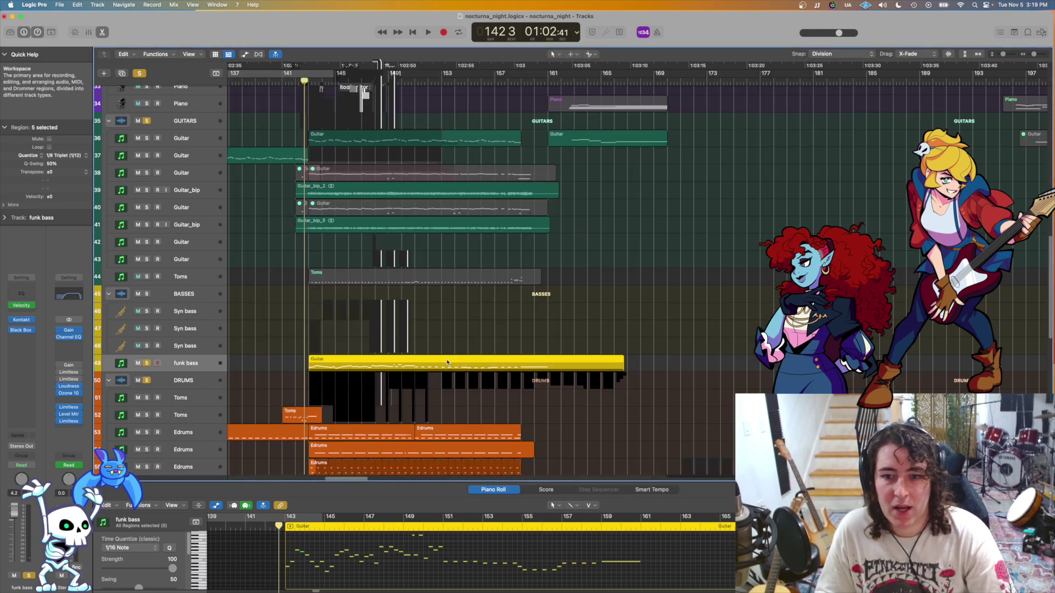
Step: Play the soloed funk bass and DRUMS from bar 142 and enlarge the Piano Roll to show the funk bass notes
scroll(258, 231, "down", 4)
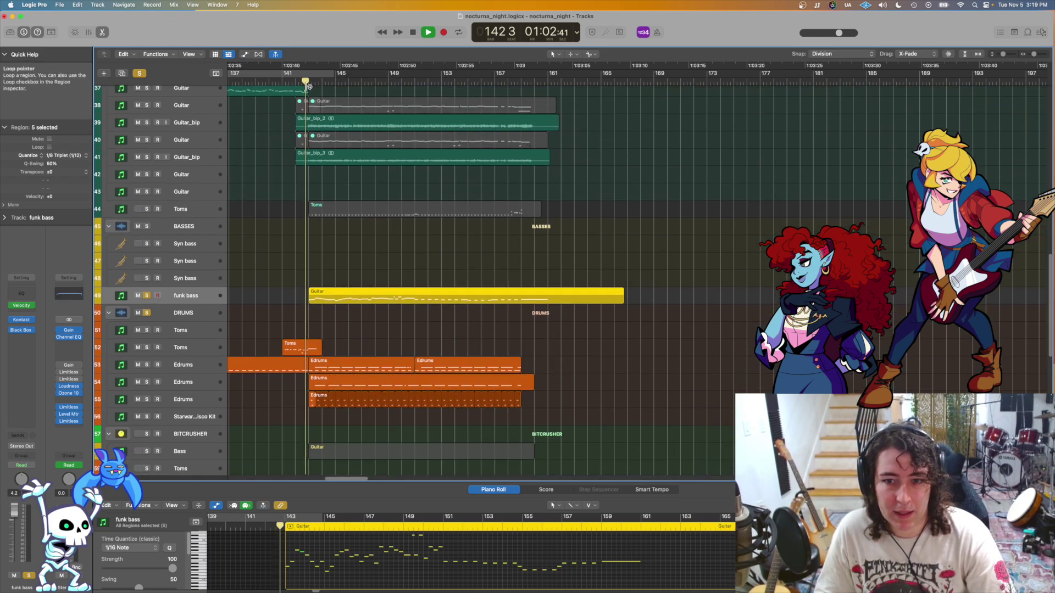
scroll(153, 127, "up", 4)
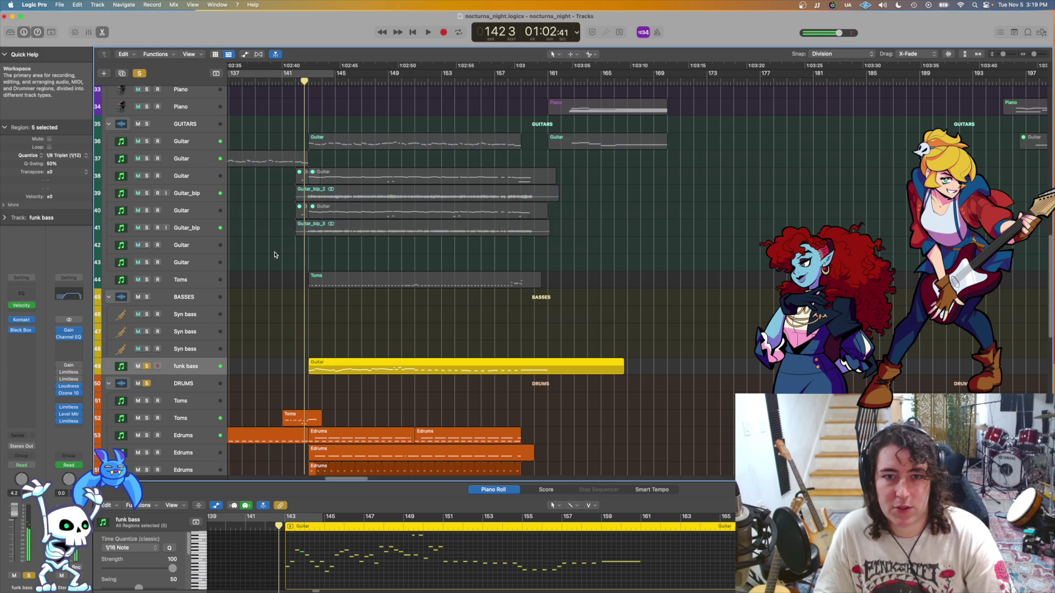
scroll(276, 252, "down", 8)
key("space")
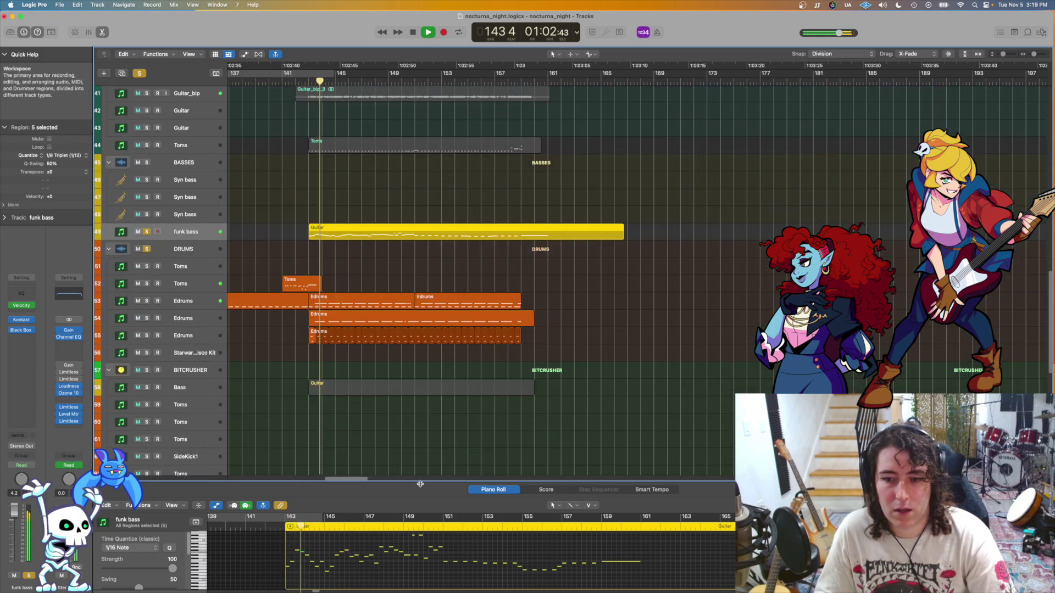
left_click_drag(419, 482, 356, 158)
scroll(380, 314, "up", 4)
scroll(380, 314, "up", 5)
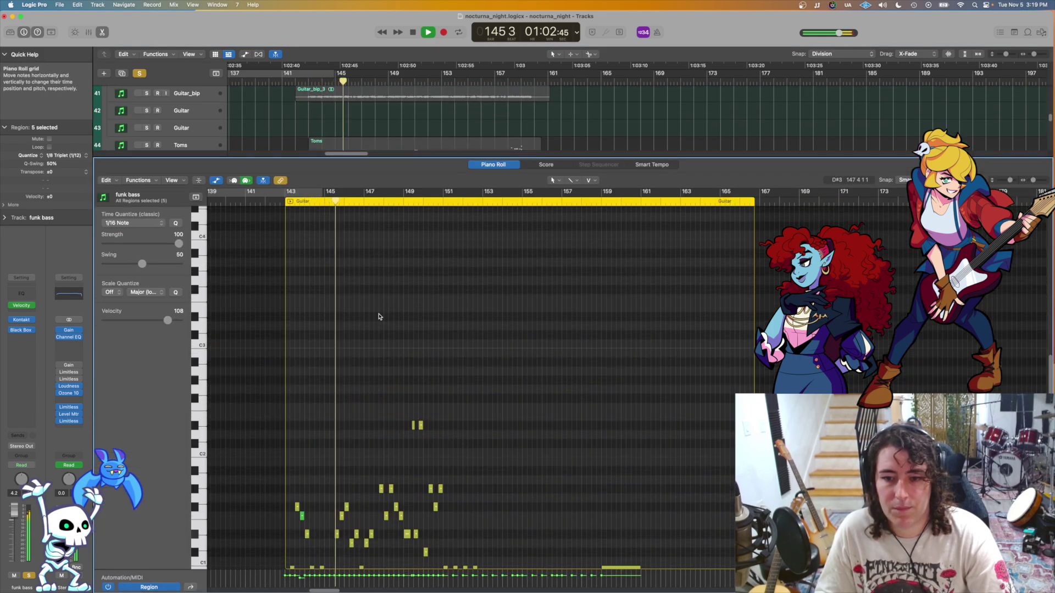
Step: Examine the funk bass notes in the Piano Roll from bar 143 to about bar 159 during playback, then stop
scroll(380, 315, "left", 5)
scroll(437, 360, "down", 5)
scroll(540, 330, "left", 1)
key("r")
scroll(539, 329, "right", 5)
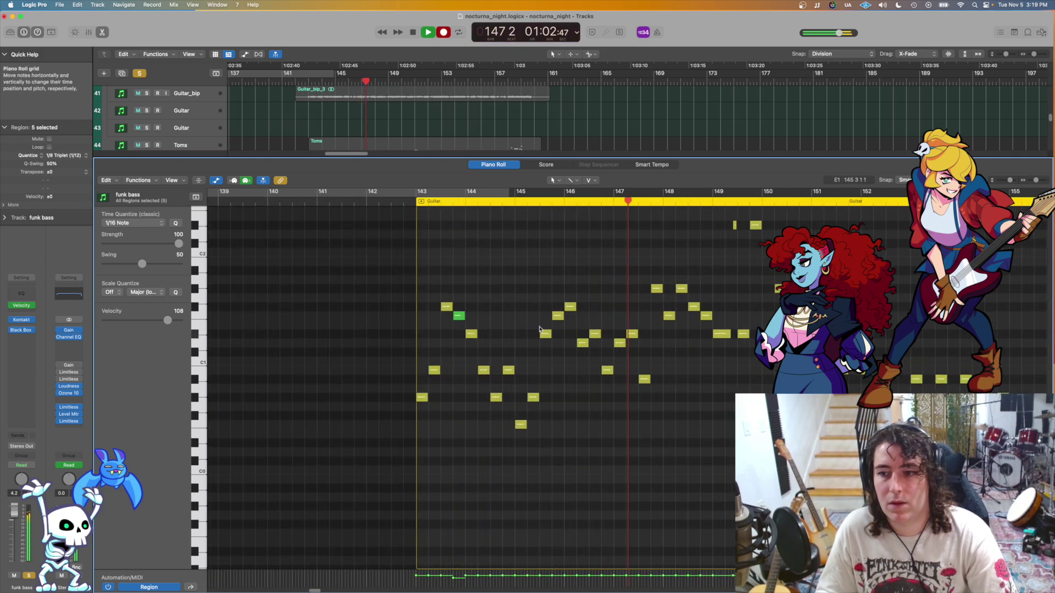
scroll(497, 314, "right", 5)
scroll(497, 314, "down", 8)
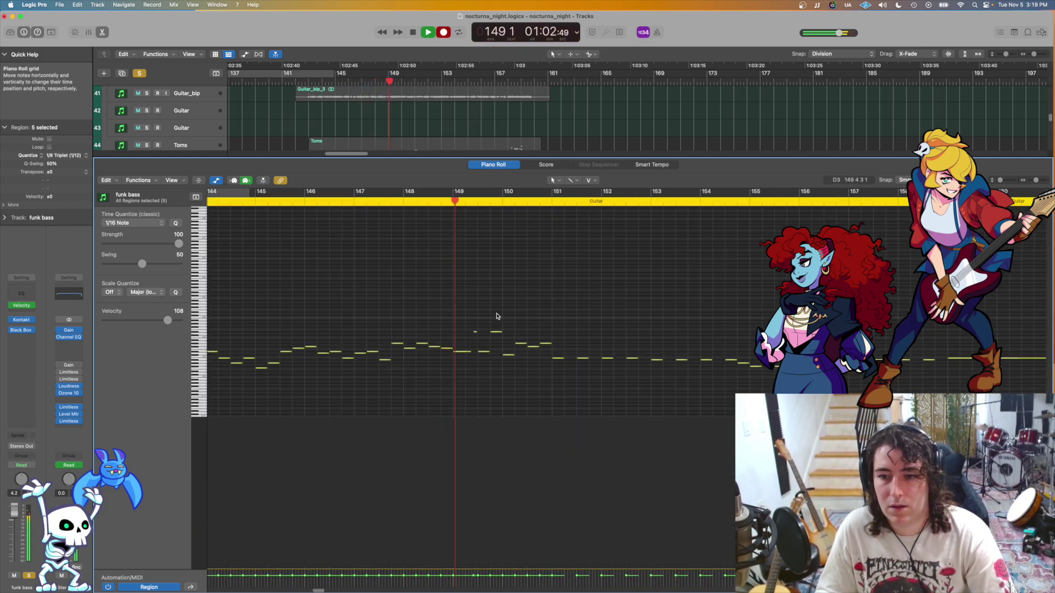
scroll(494, 314, "down", 5)
scroll(527, 330, "up", 4)
scroll(439, 335, "down", 2)
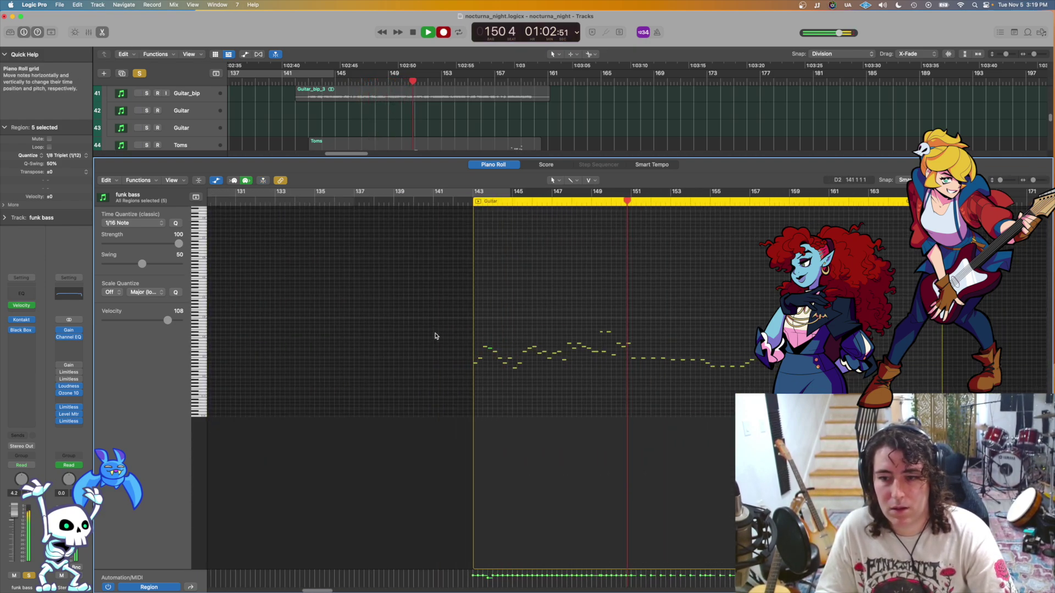
scroll(510, 316, "right", 3)
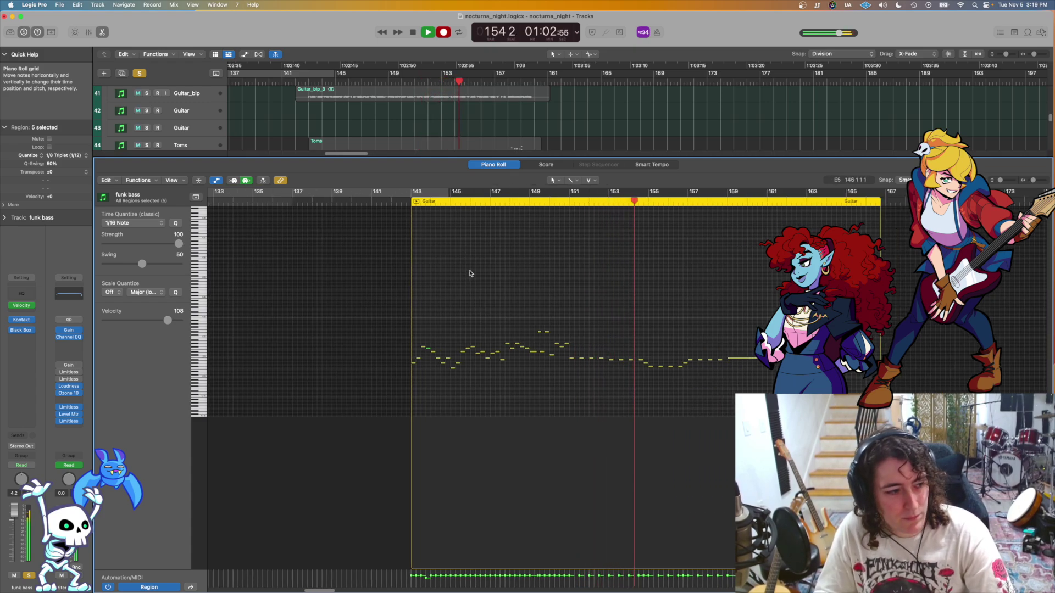
scroll(500, 298, "right", 6)
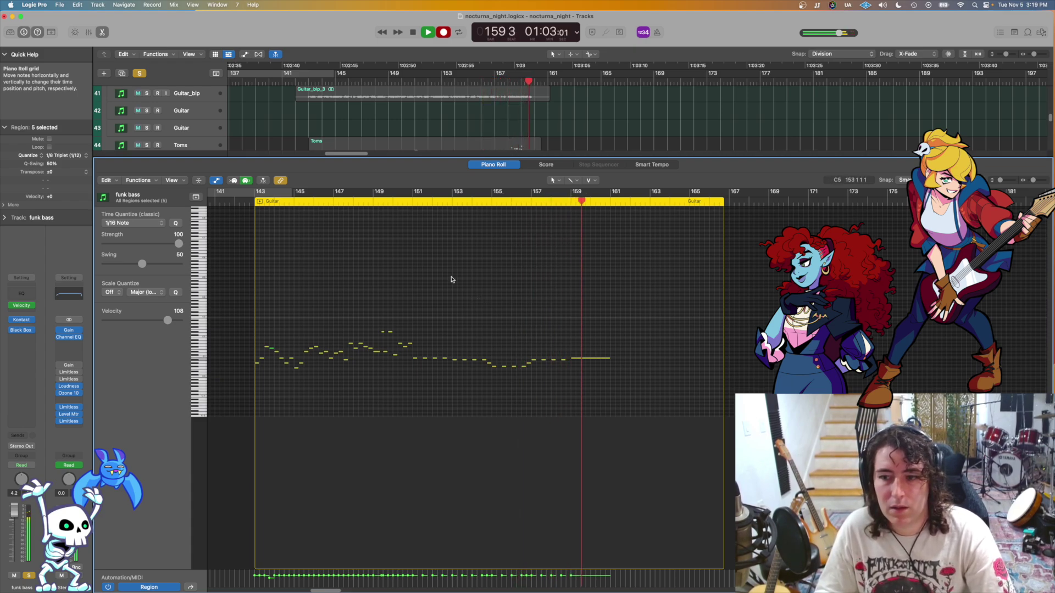
left_click(249, 204)
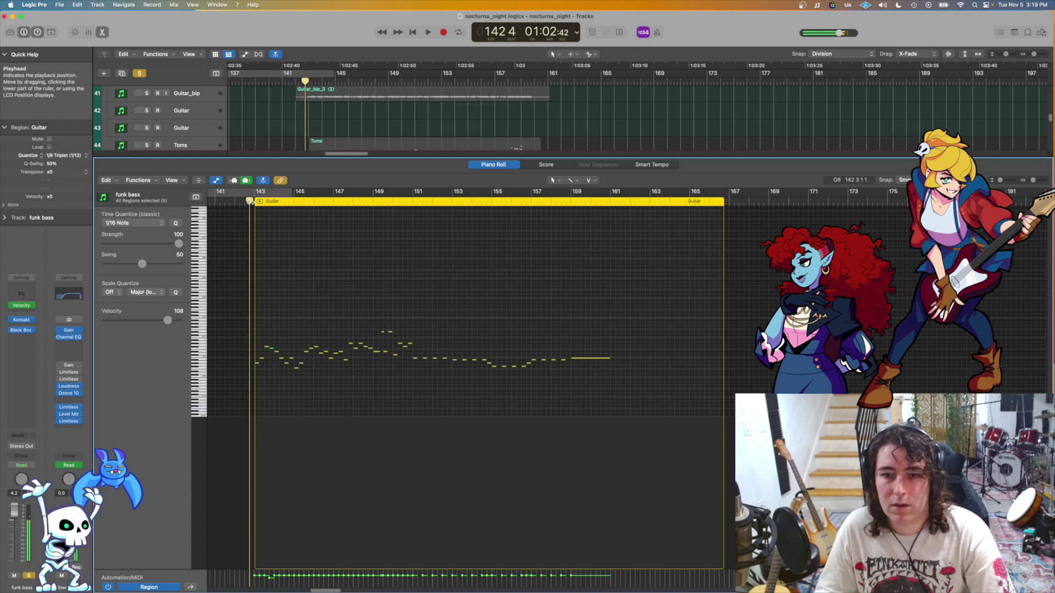
key("space")
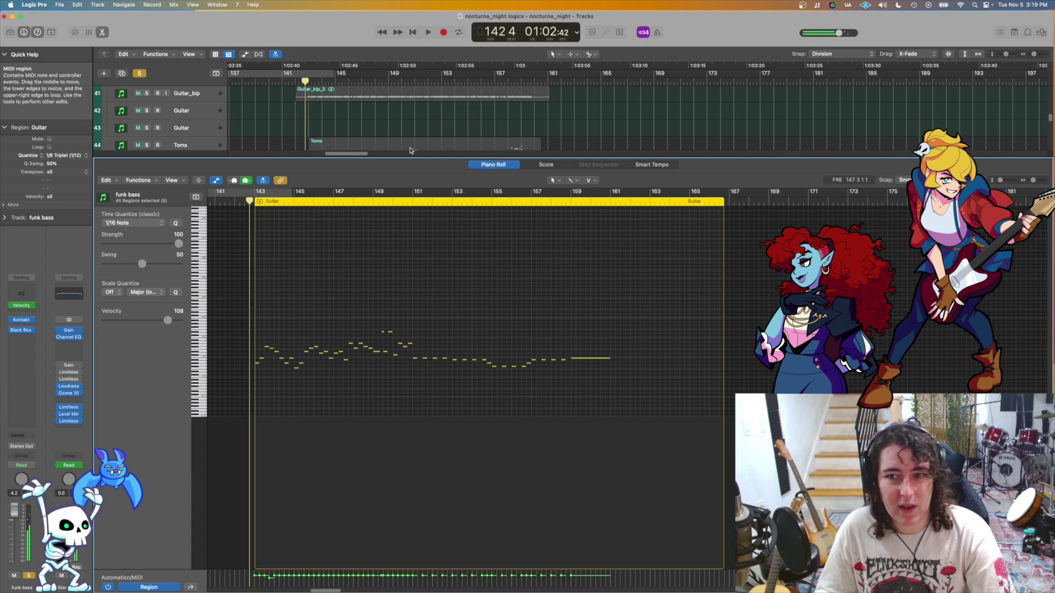
Step: Shrink the Piano Roll and replay the soloed funk bass with DRUMS from bar 142 to about bar 150
left_click_drag(410, 157, 406, 423)
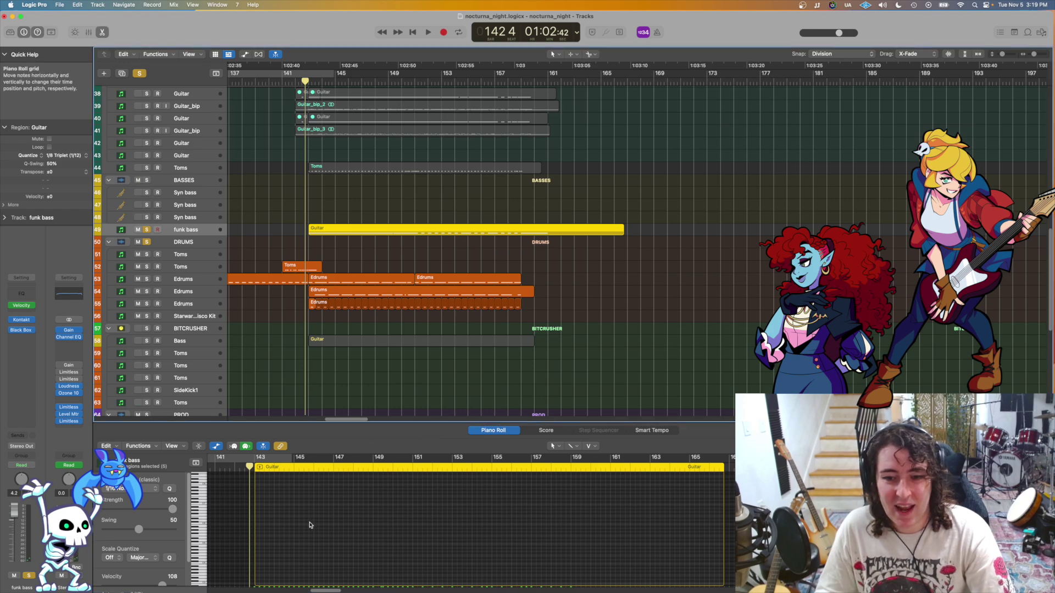
scroll(321, 500, "up", 5)
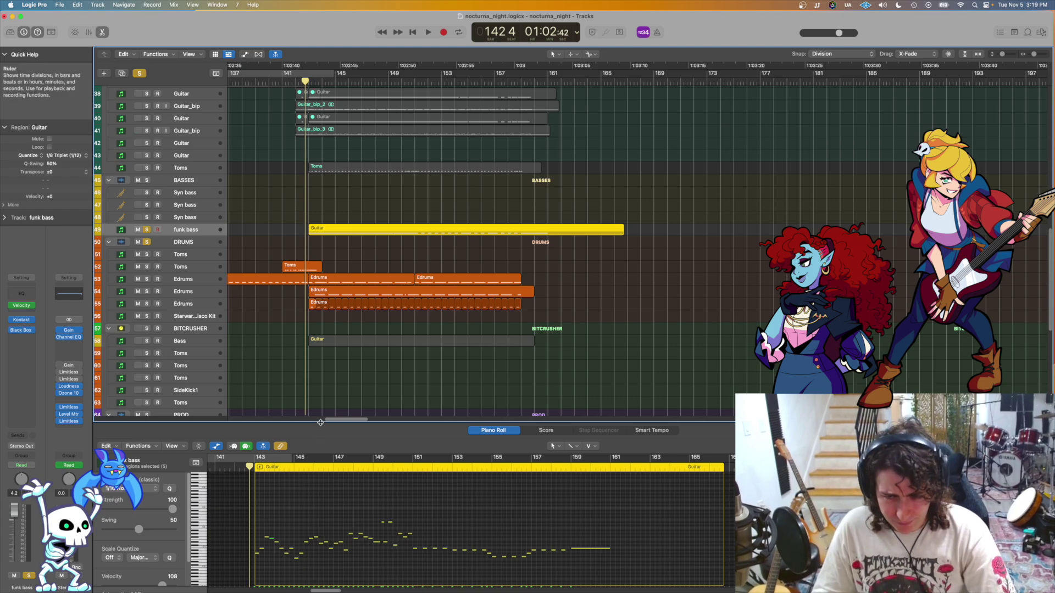
left_click_drag(321, 423, 319, 412)
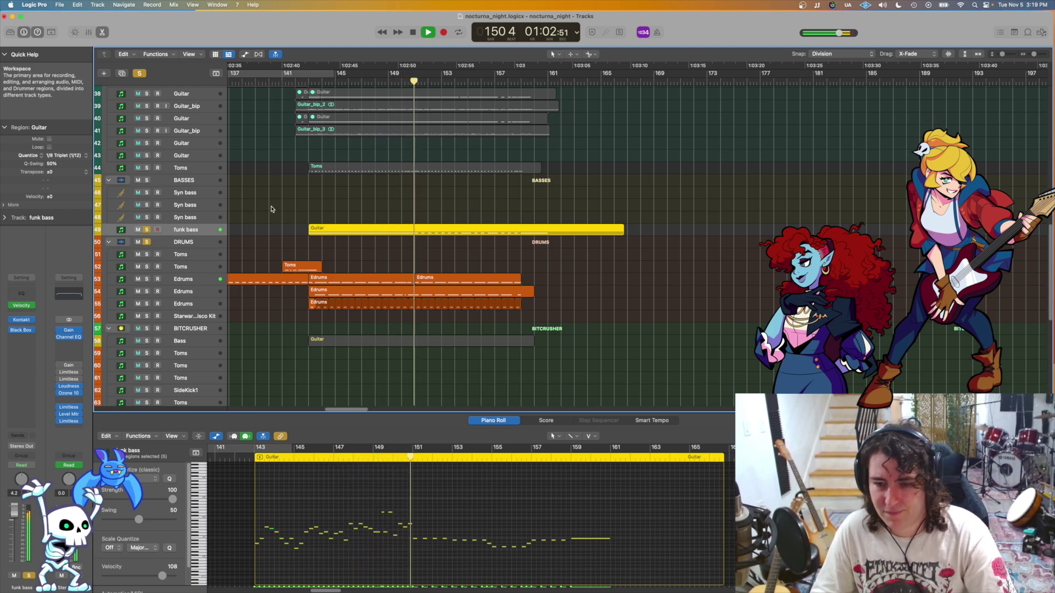
key("space")
Step: Play the section with GUITARS also soloed, and show the first Guitar region's notes together with the funk bass notes
scroll(155, 194, "up", 3)
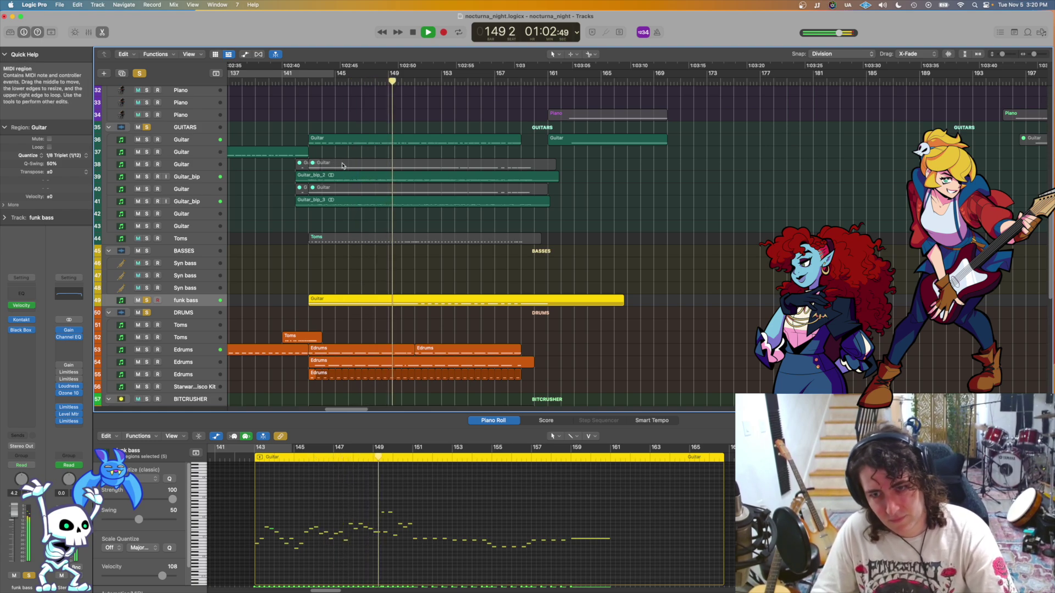
left_click(367, 141, "shift")
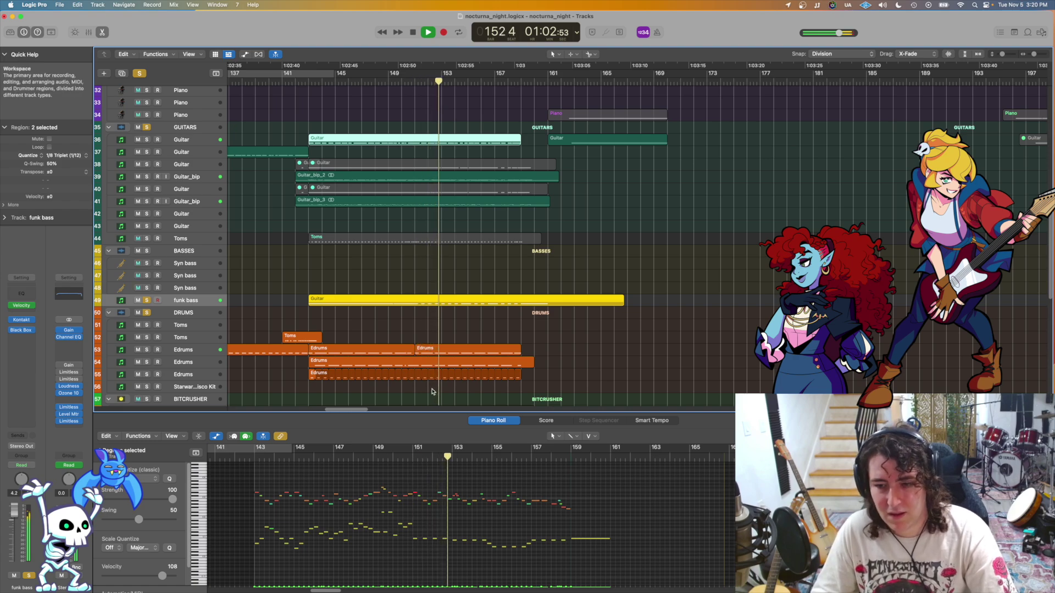
key("space")
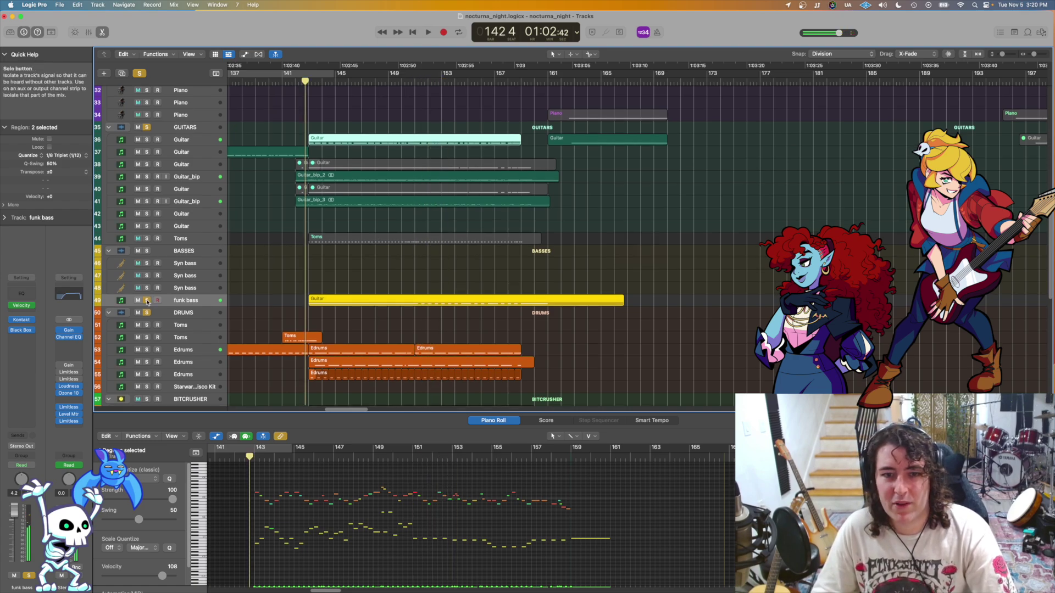
Step: Clear the solos, play the full mix from bar 142, and view both selected regions' notes in an enlarged Piano Roll
key("s")
scroll(307, 259, "down", 5)
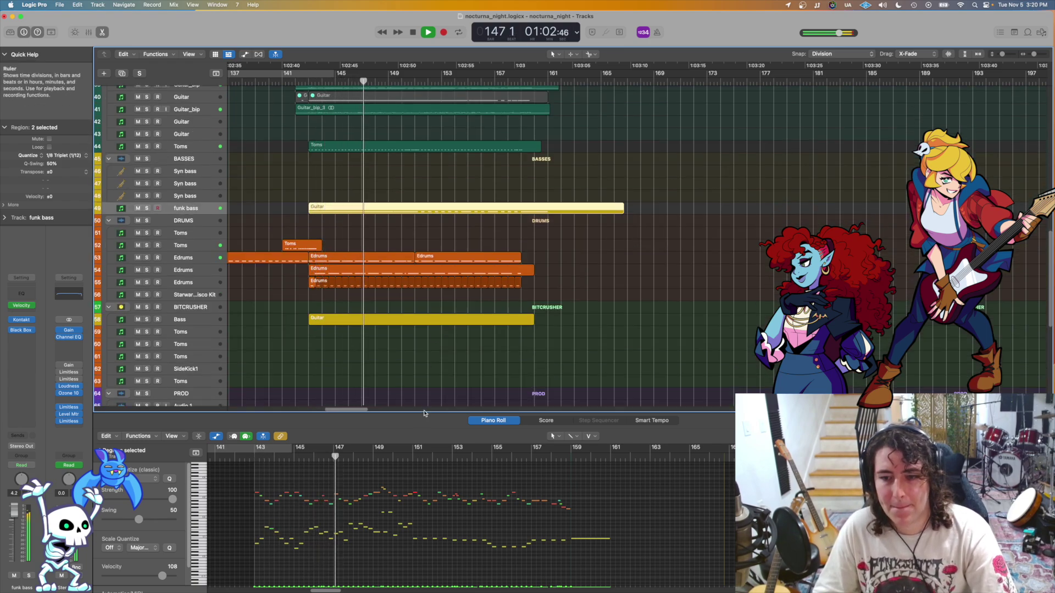
left_click_drag(426, 414, 406, 268)
scroll(403, 349, "up", 3)
scroll(407, 357, "down", 3)
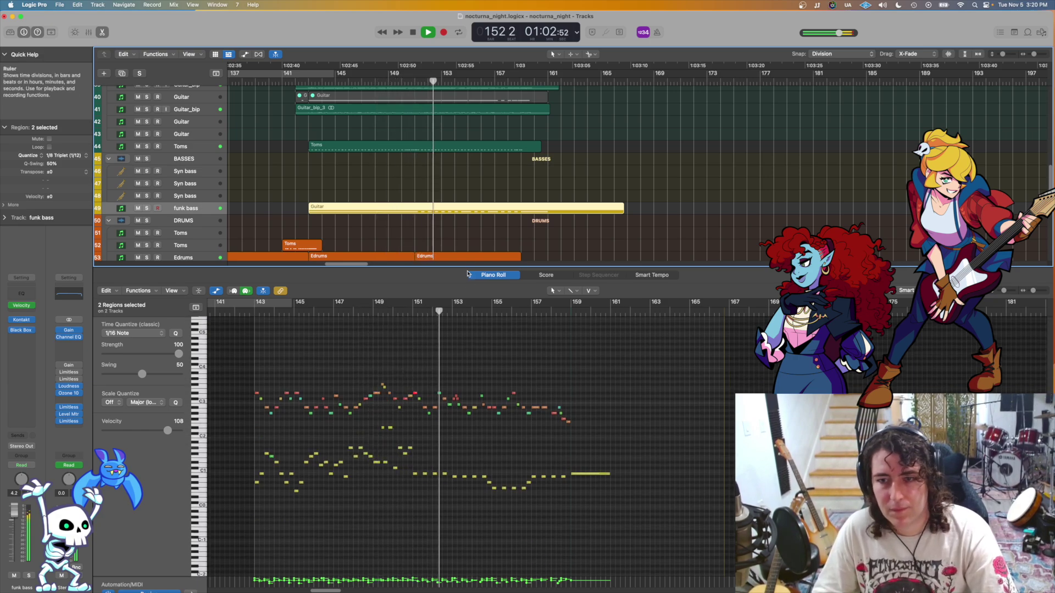
Step: Shrink the Piano Roll and survey the whole arrangement while the full mix plays to about bar 171, then stop
left_click_drag(490, 267, 494, 514)
scroll(463, 391, "down", 5)
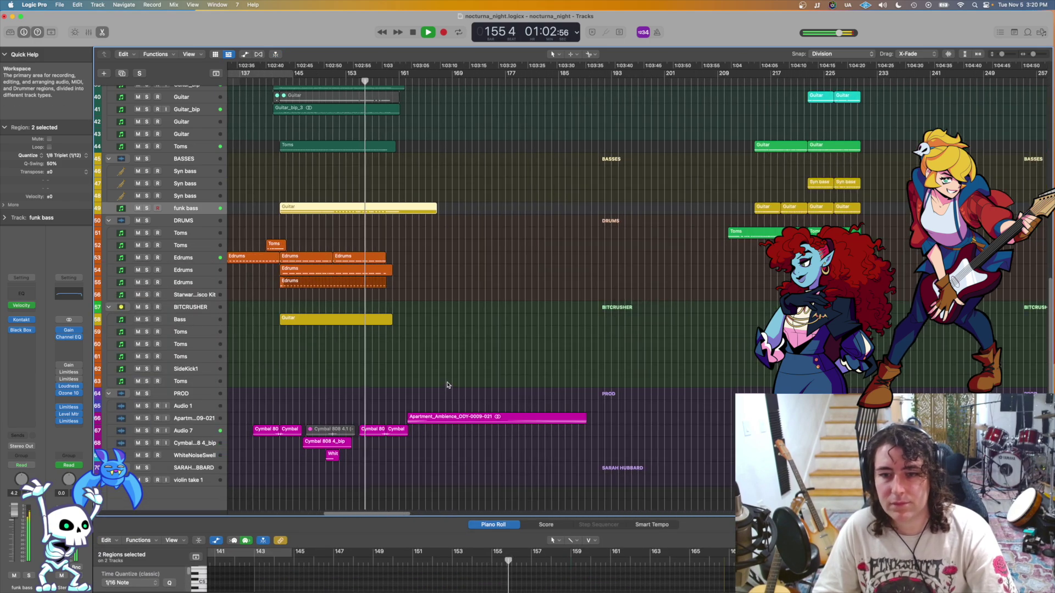
scroll(418, 351, "down", 6)
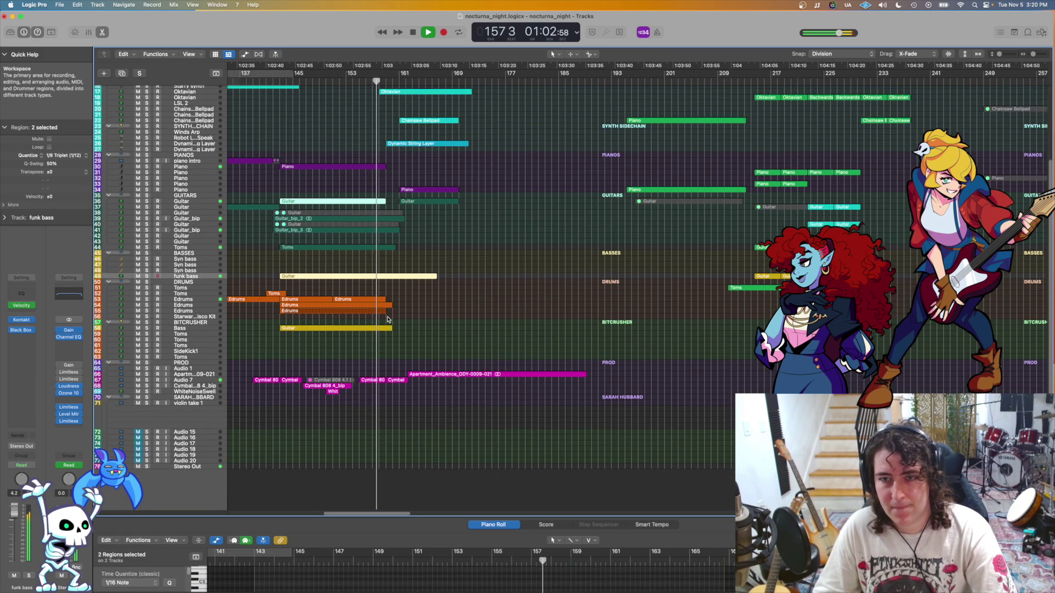
scroll(387, 320, "down", 5)
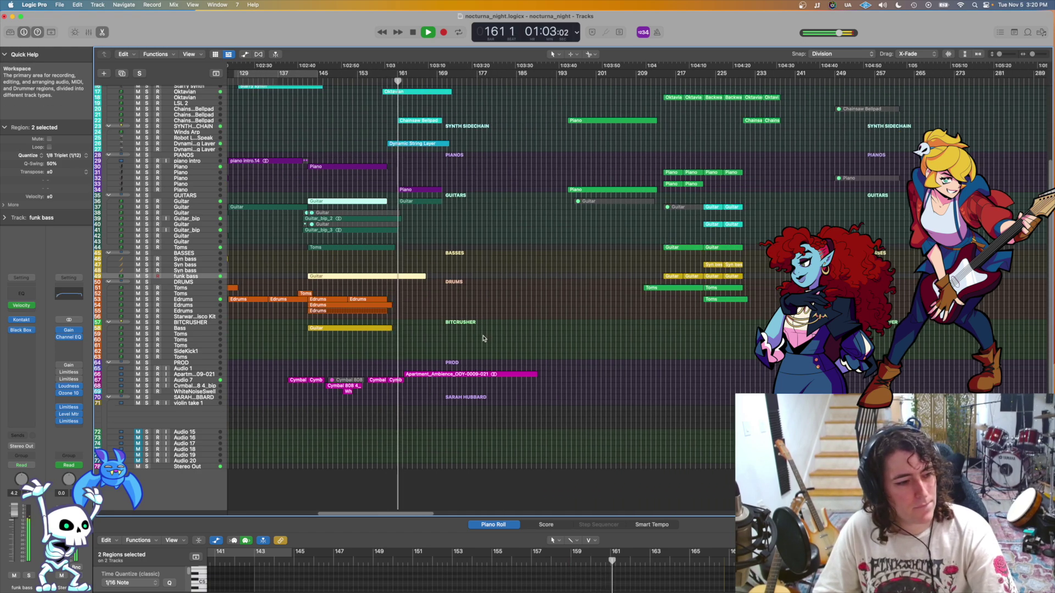
scroll(482, 338, "right", 5)
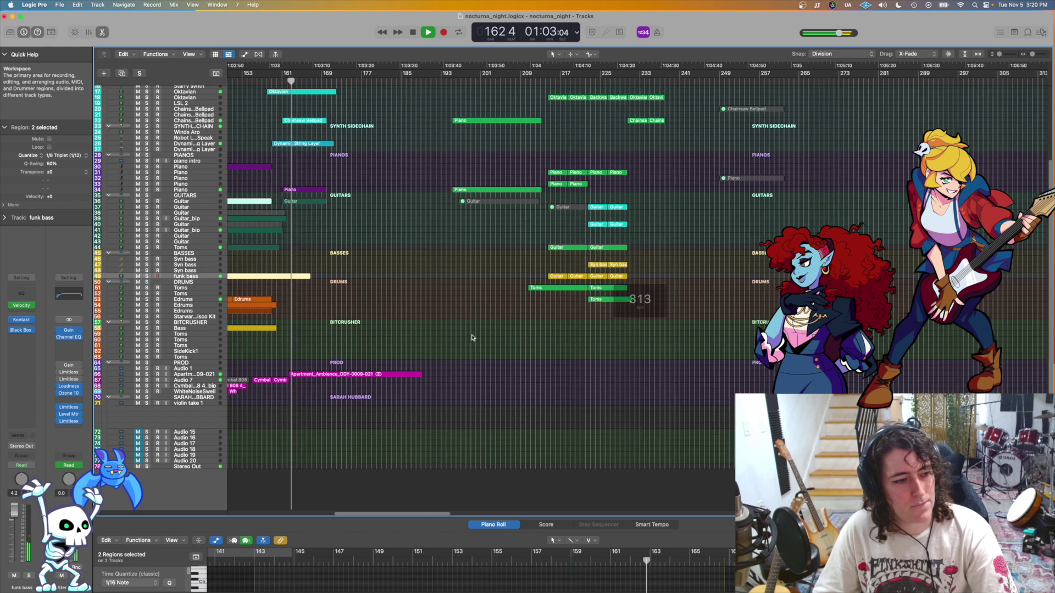
scroll(471, 338, "left", 3)
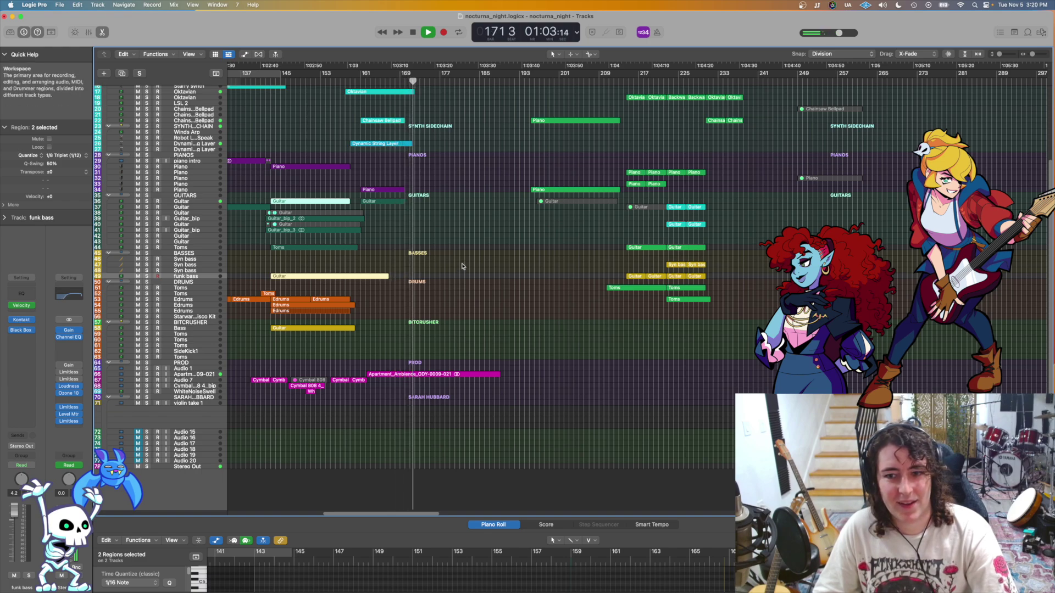
key("space")
Step: Select the Apartment_Ambience_ODY-0009-021 region and its track in the PROD group, enlarging the track rows to show its waveform
key("super+Down")
key("super+Down")
key("super+Down")
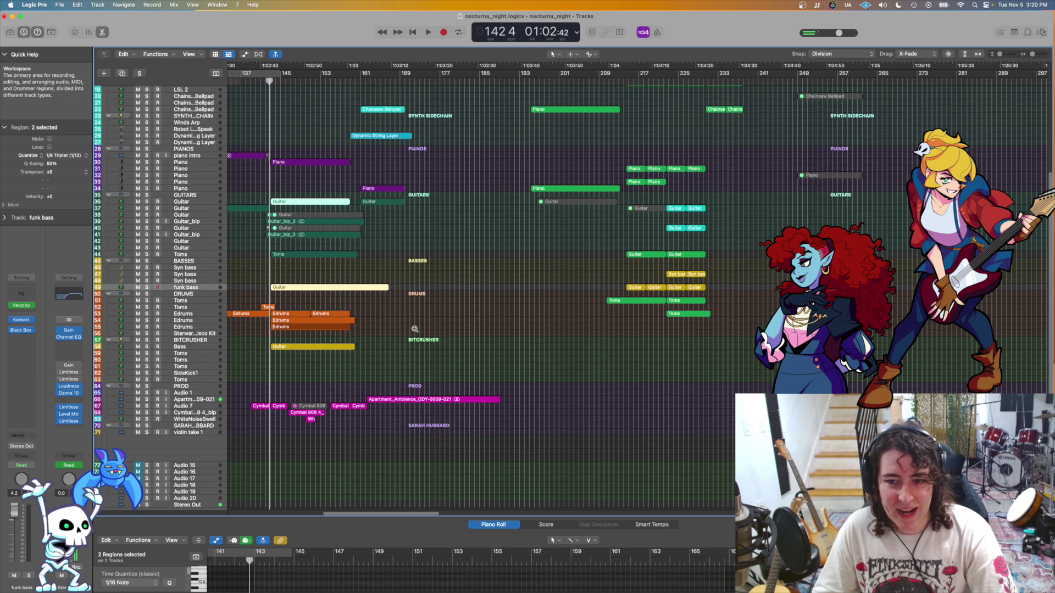
left_click(422, 327)
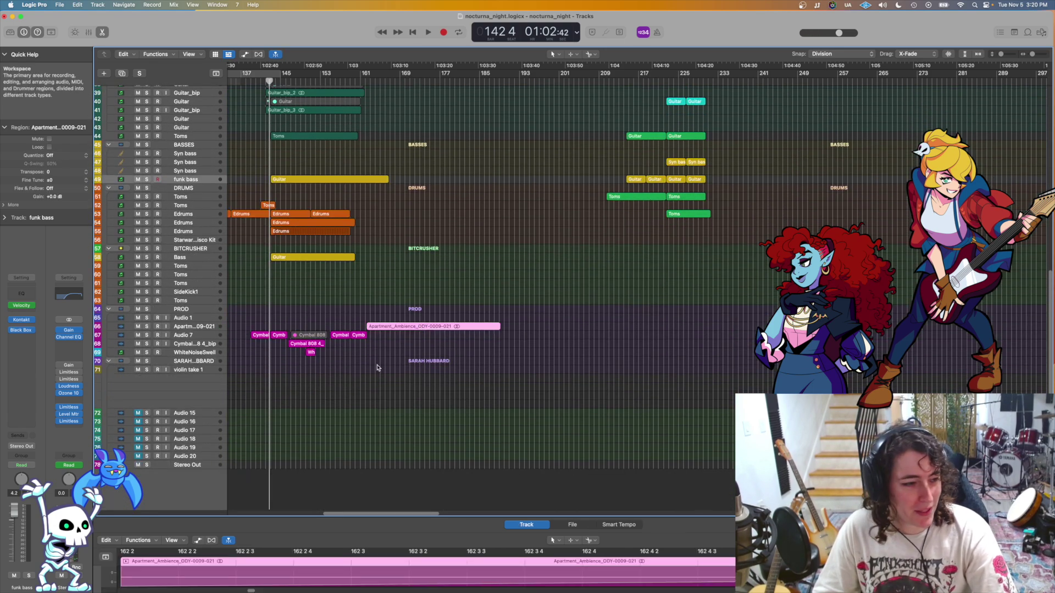
key("super+Down")
key("super+Down")
key("super+Down")
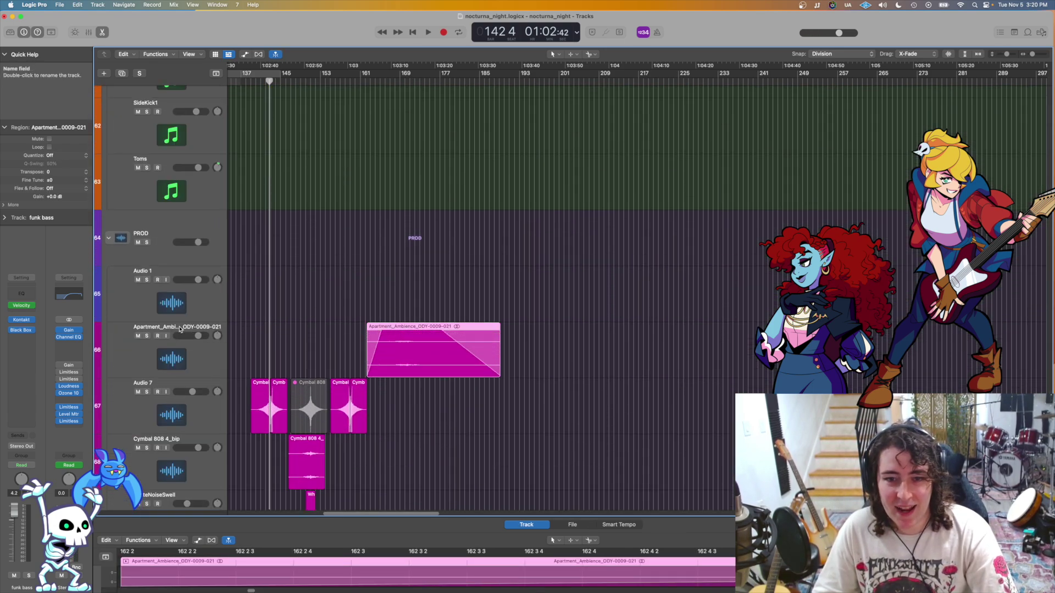
left_click(179, 328)
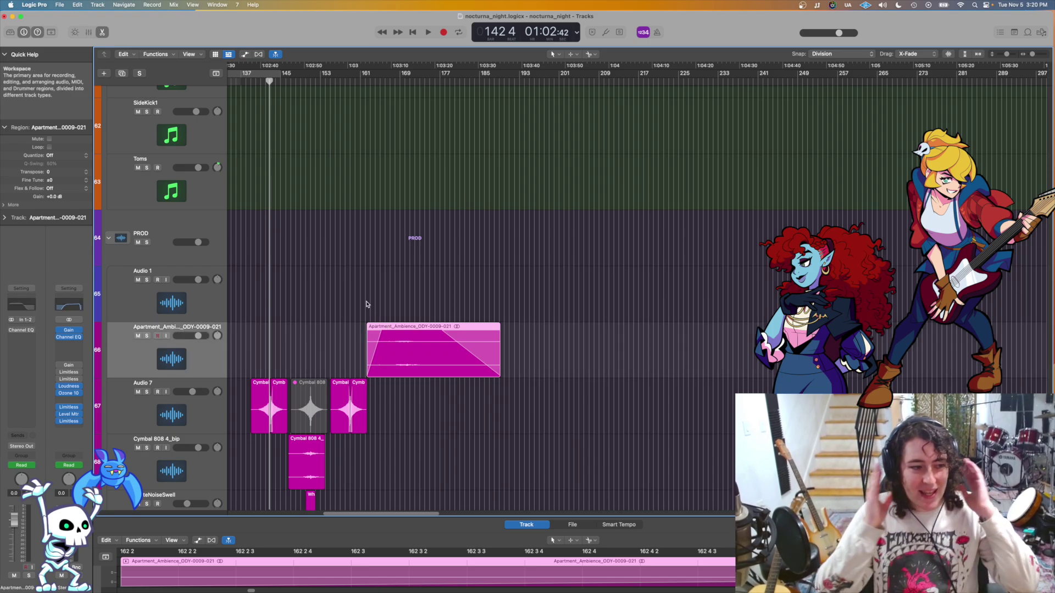
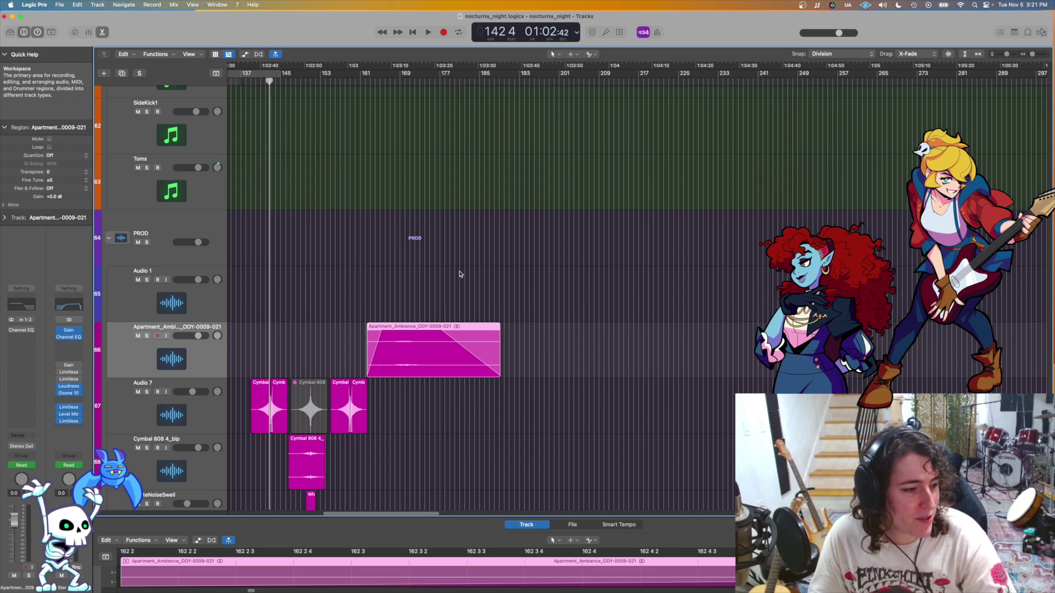
Step: Solo the Apartment_Ambience_ODY-0009-021 track and play it from about bar 163
scroll(460, 276, "up", 5)
scroll(417, 291, "down", 3)
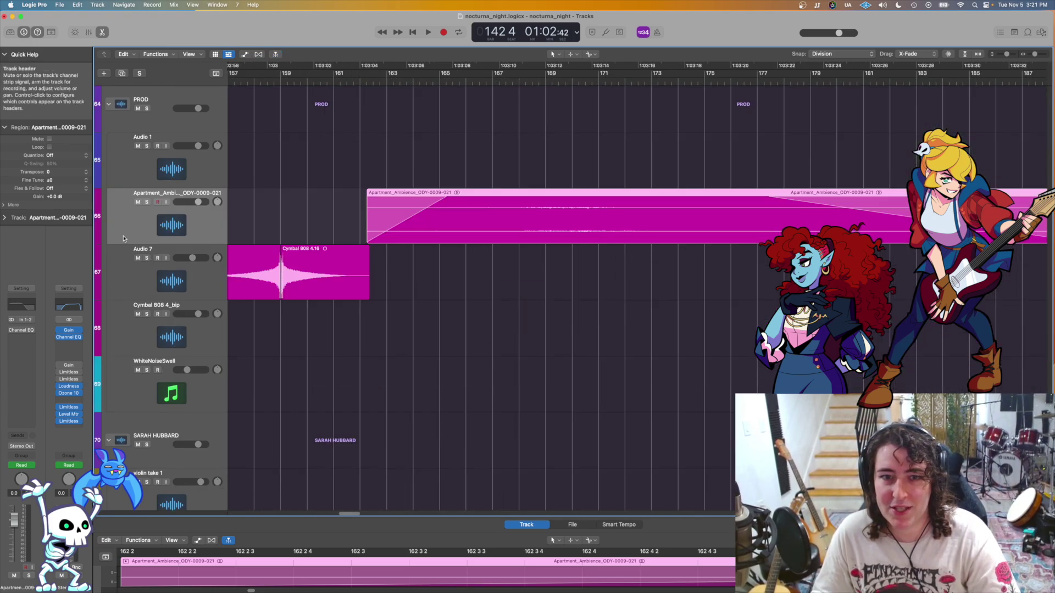
left_click(146, 202)
left_click(403, 82)
key("space")
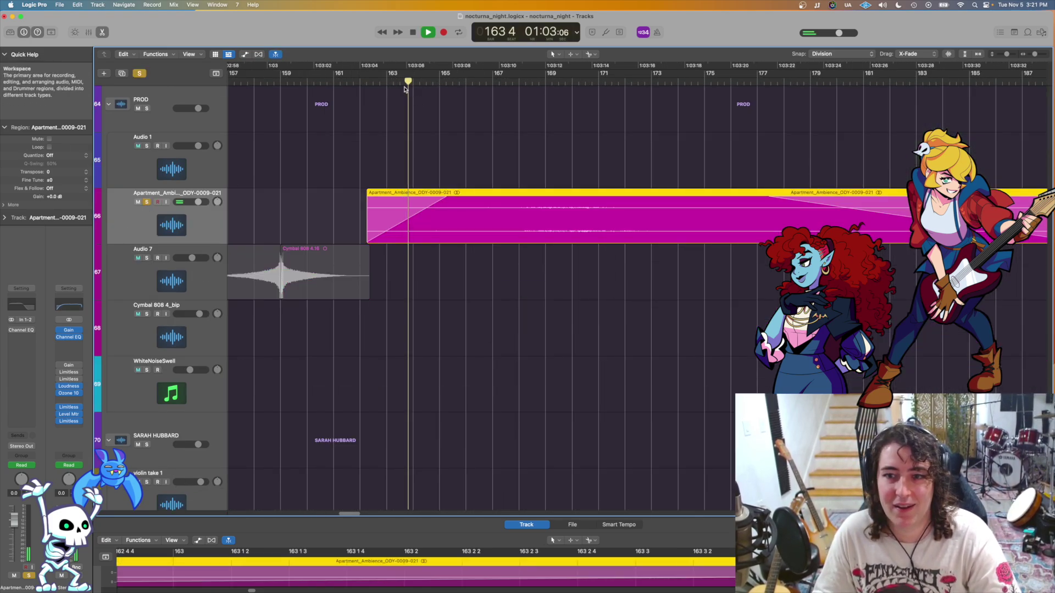
Step: Examine the ambience region's waveform and fades up close, and its place after the cymbal regions, while it plays
scroll(522, 207, "right", 5)
scroll(413, 242, "up", 3)
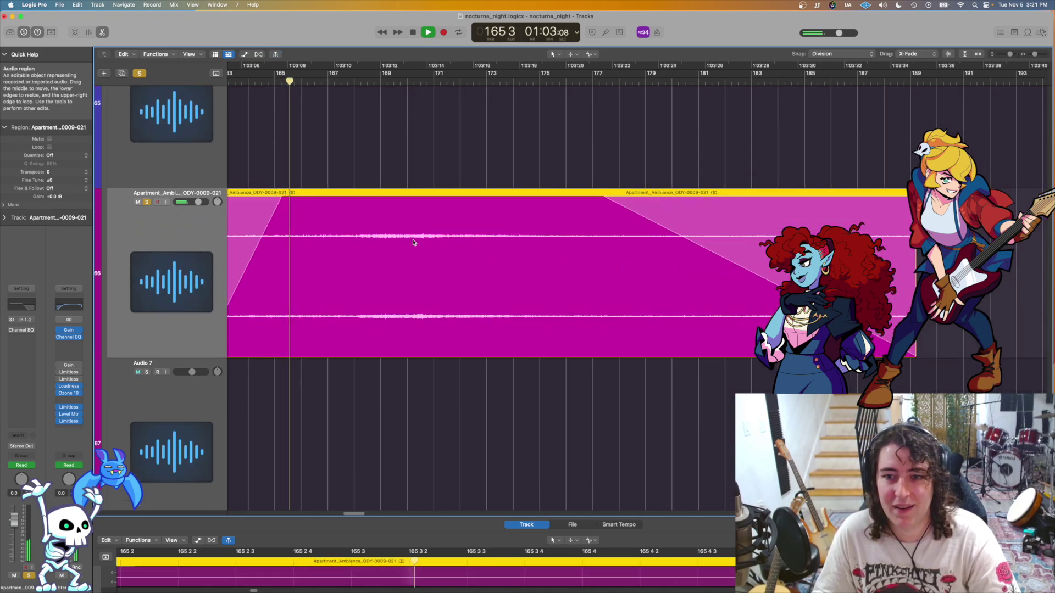
scroll(413, 242, "up", 2)
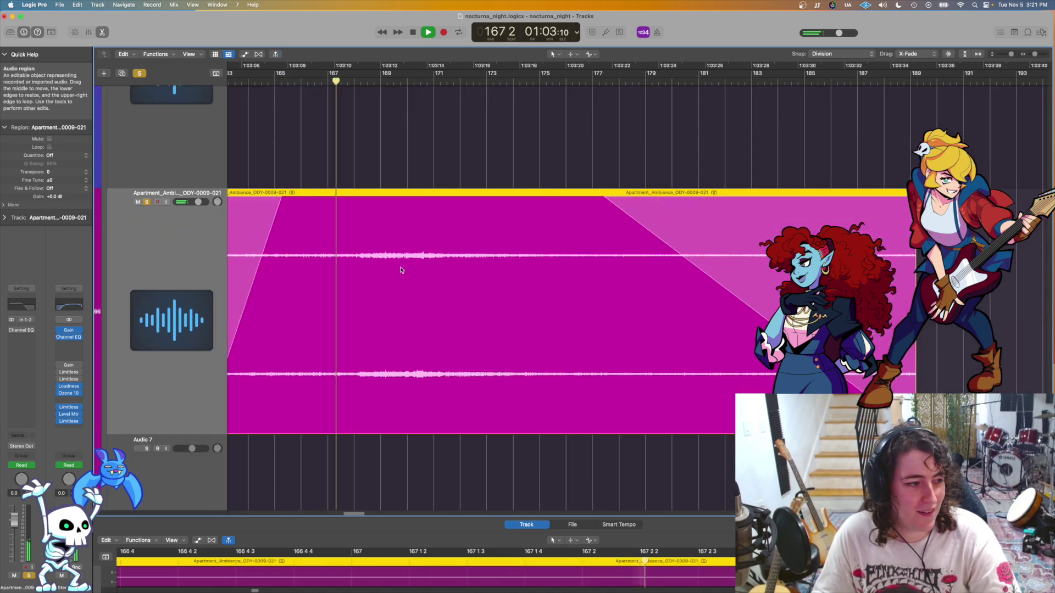
scroll(587, 274, "down", 3)
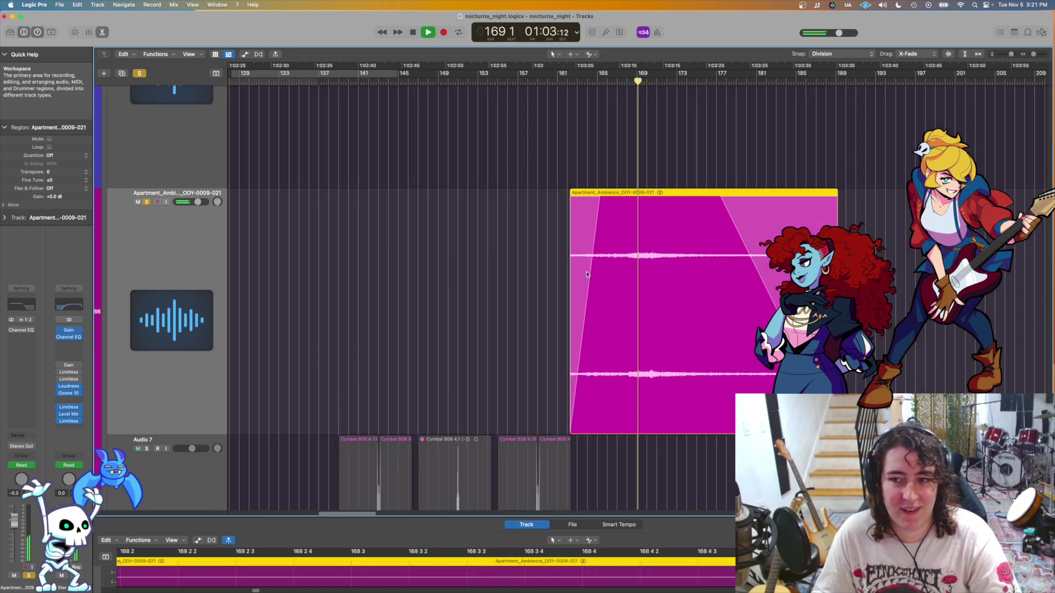
scroll(576, 269, "down", 2)
scroll(549, 275, "right", 3)
scroll(504, 285, "down", 4)
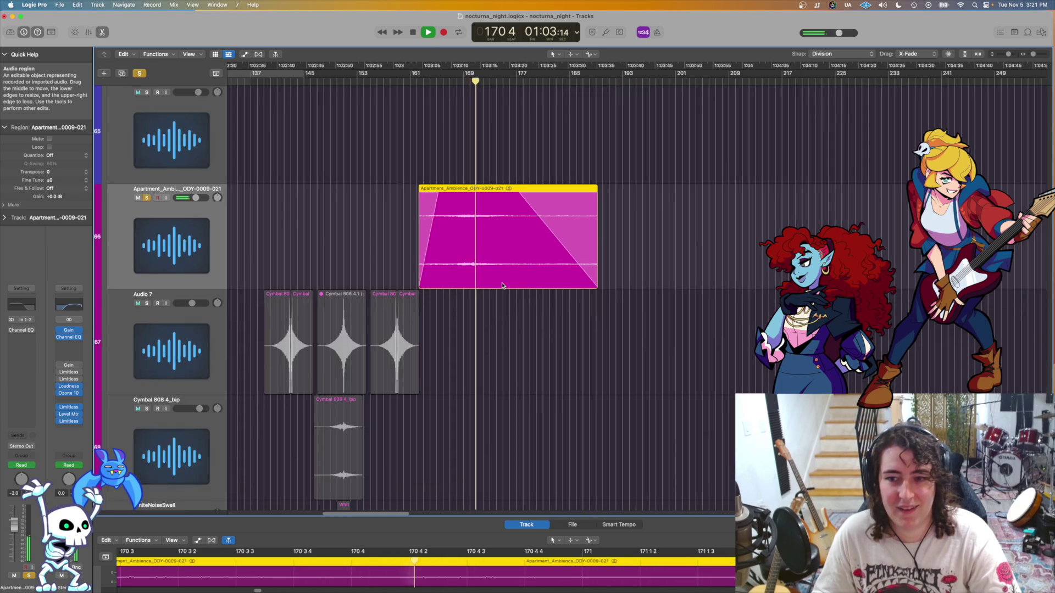
Step: Stop playback and clear the solo on the Apartment_Ambience_ODY-0009-021 track
key("space")
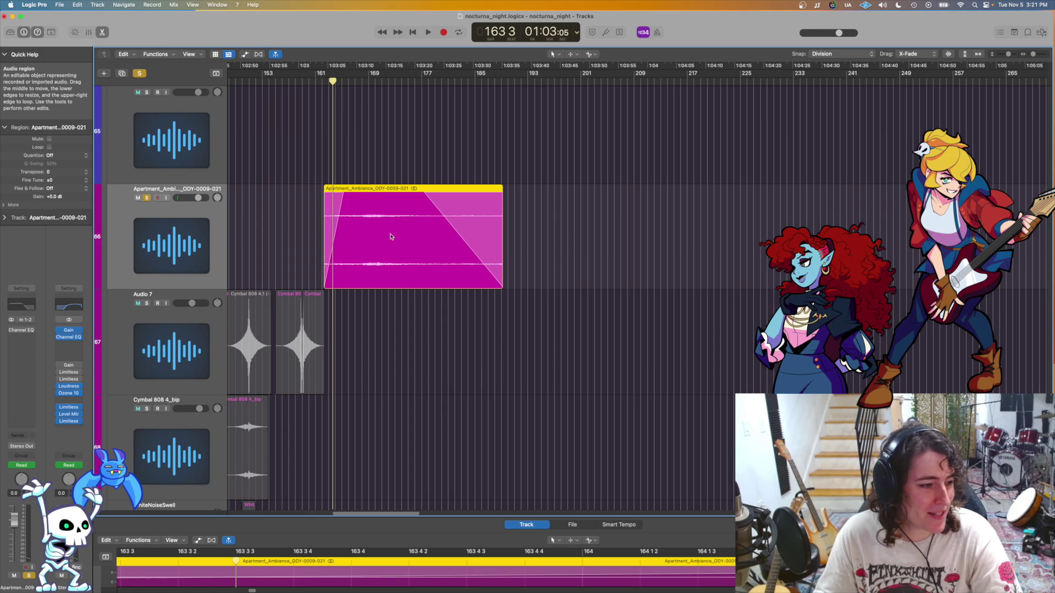
scroll(390, 236, "down", 4)
scroll(379, 250, "down", 2)
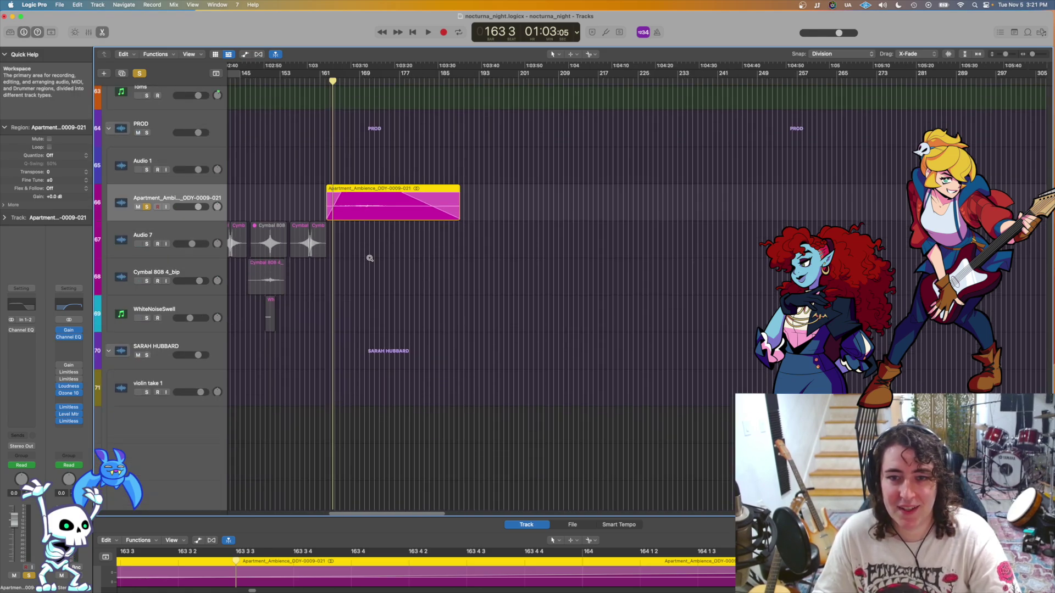
key("ctrl+s")
Step: Play the full mix from bar 157 to about bar 167, following the tracks from the strings to the ambience, then stop
scroll(384, 219, "down", 3)
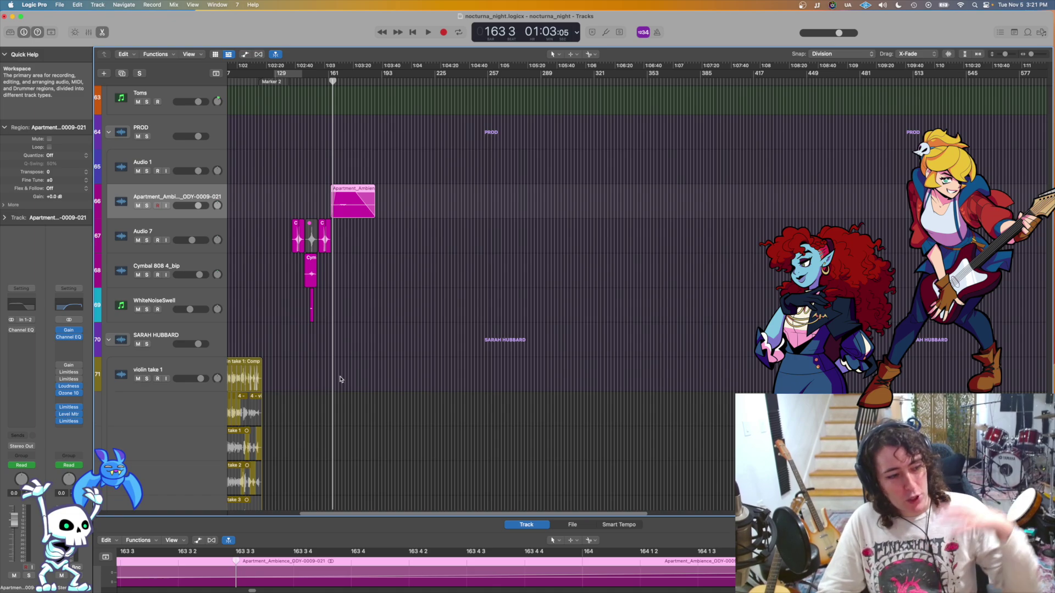
scroll(334, 327, "down", 6)
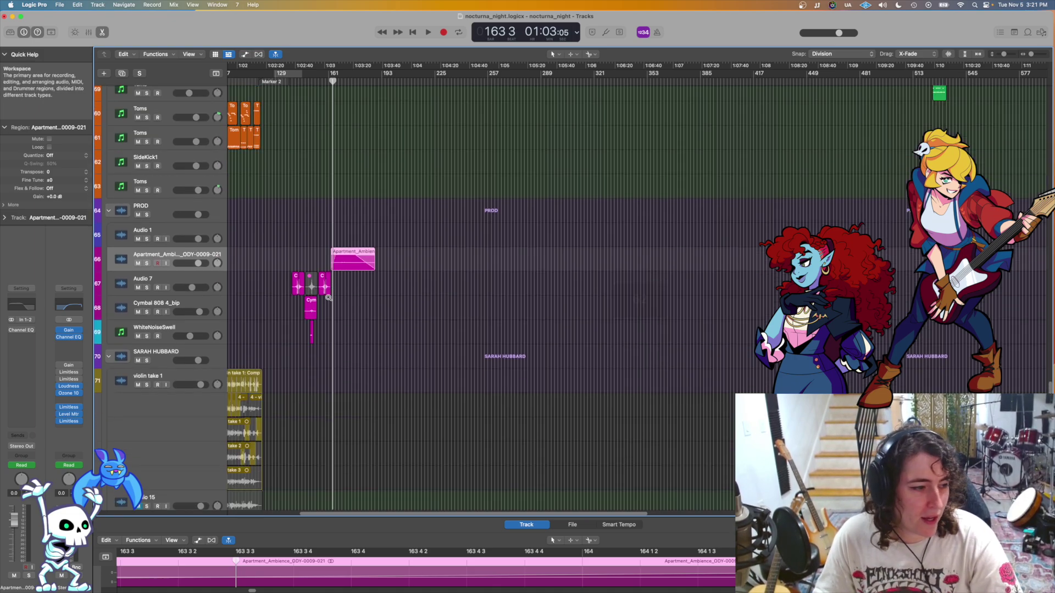
scroll(346, 264, "up", 16)
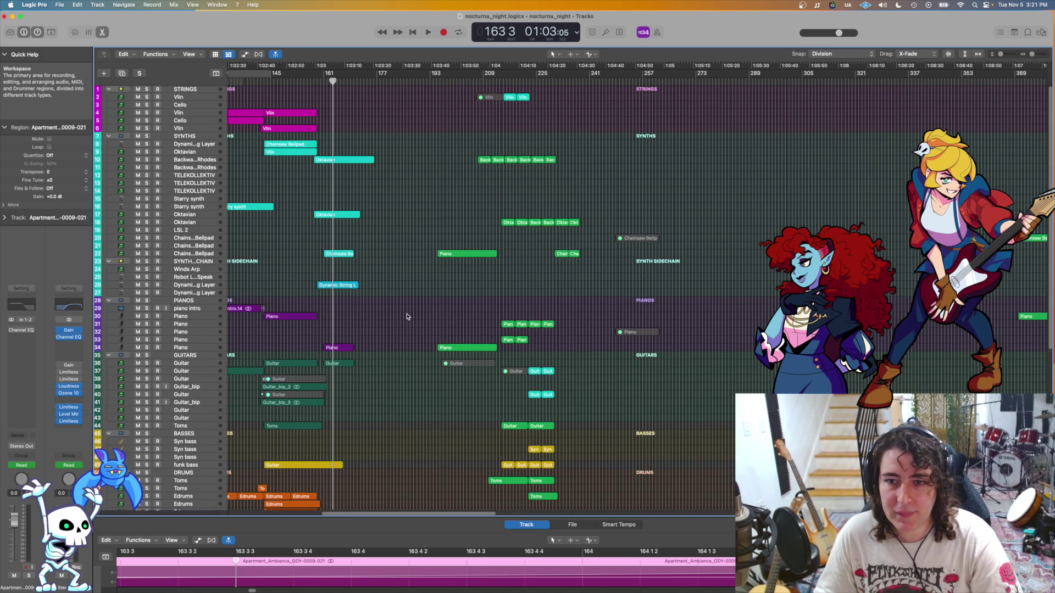
left_click(274, 78)
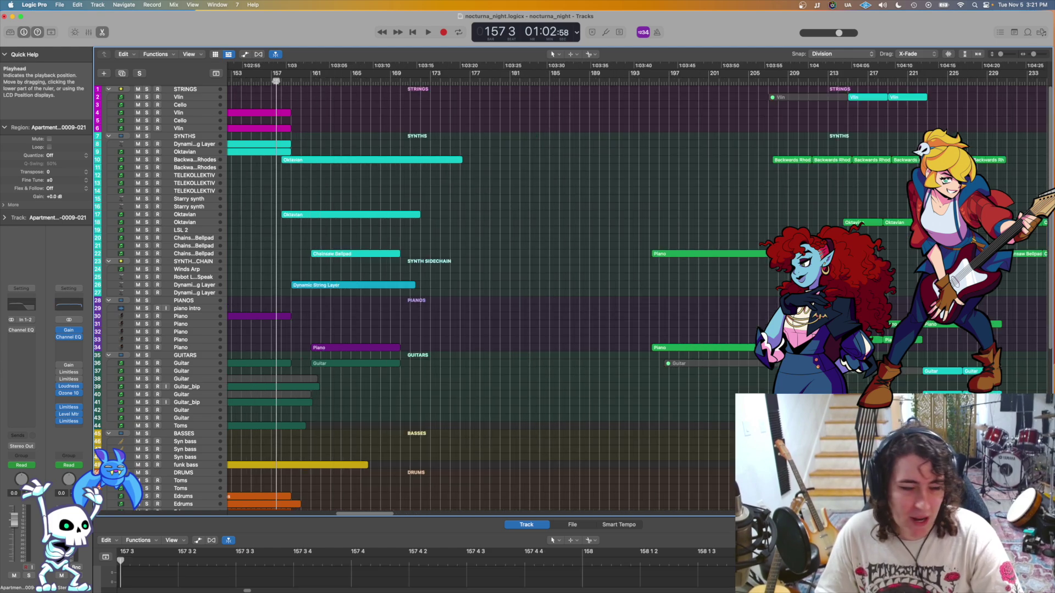
key("space")
scroll(239, 170, "down", 1)
scroll(242, 173, "down", 2)
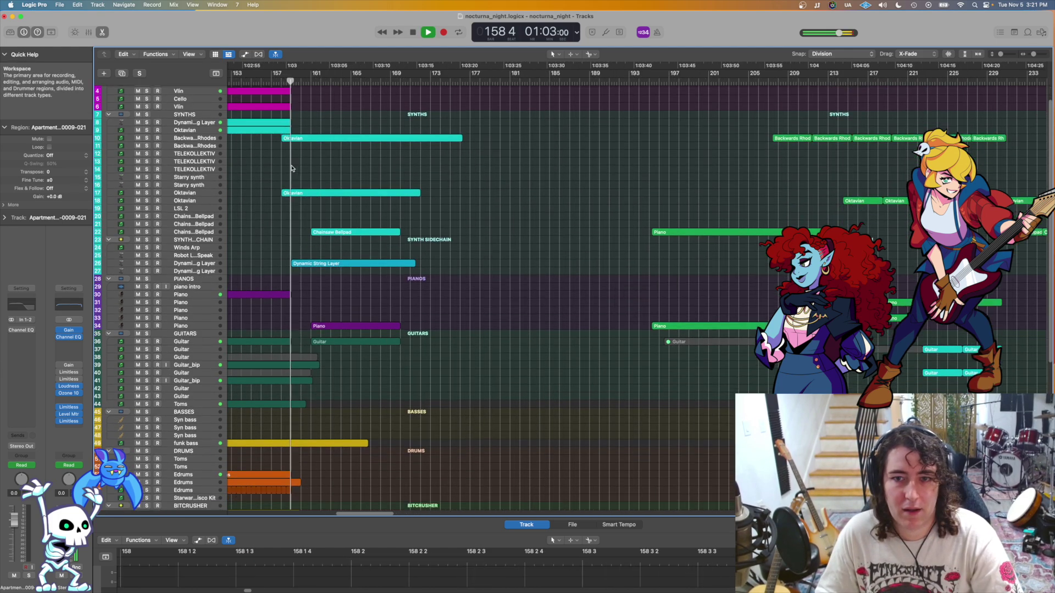
scroll(261, 286, "down", 2)
scroll(262, 287, "down", 3)
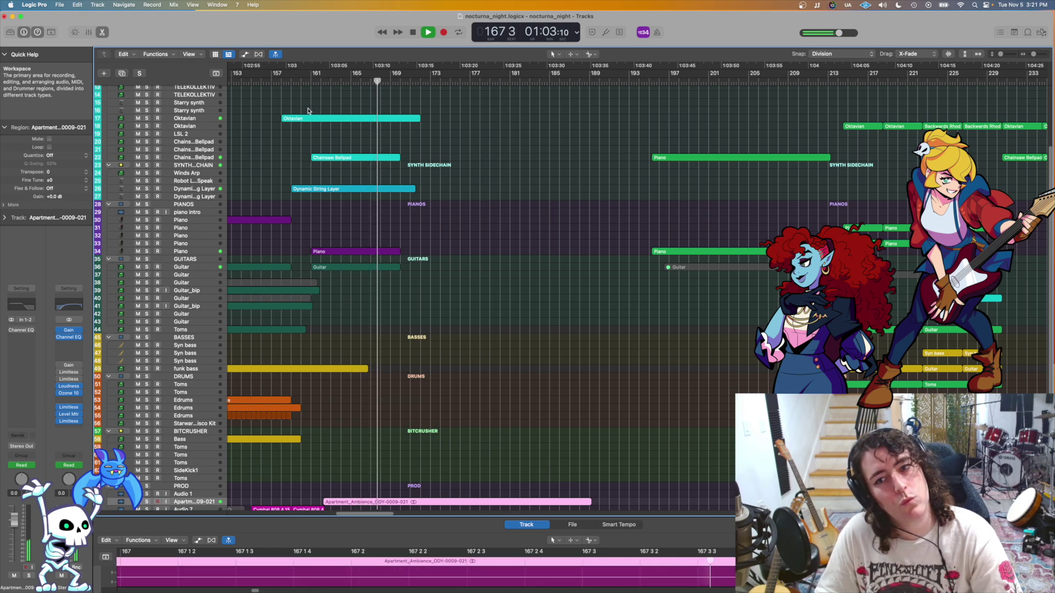
key("space")
Step: Examine the Oktavian, Chainsaw Bellpad, Dynamic String Layer, Piano and Guitar regions that sound between about bars 157 and 173
scroll(306, 112, "up", 5)
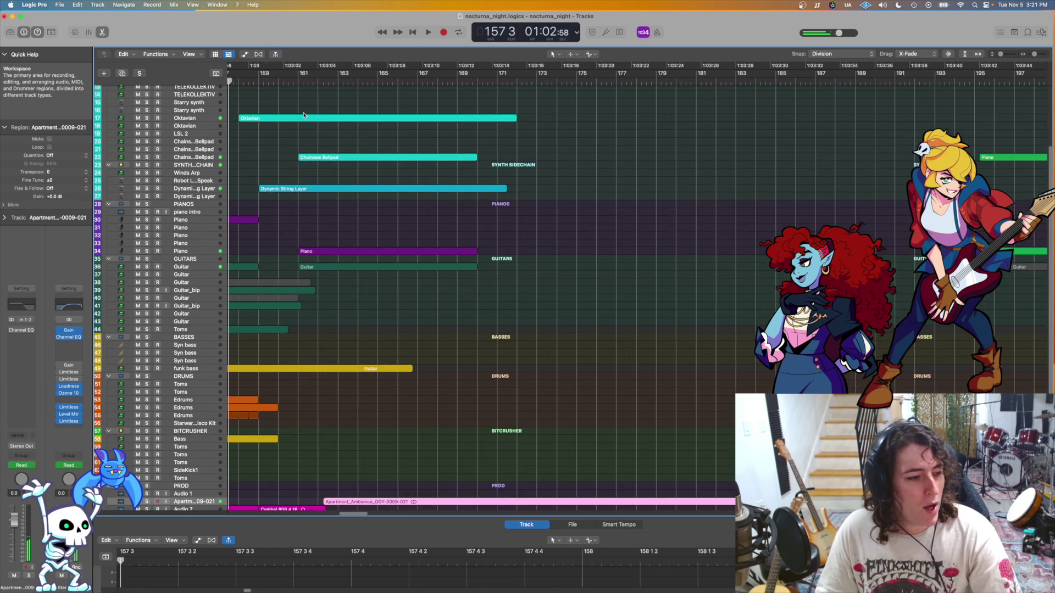
scroll(407, 104, "down", 5)
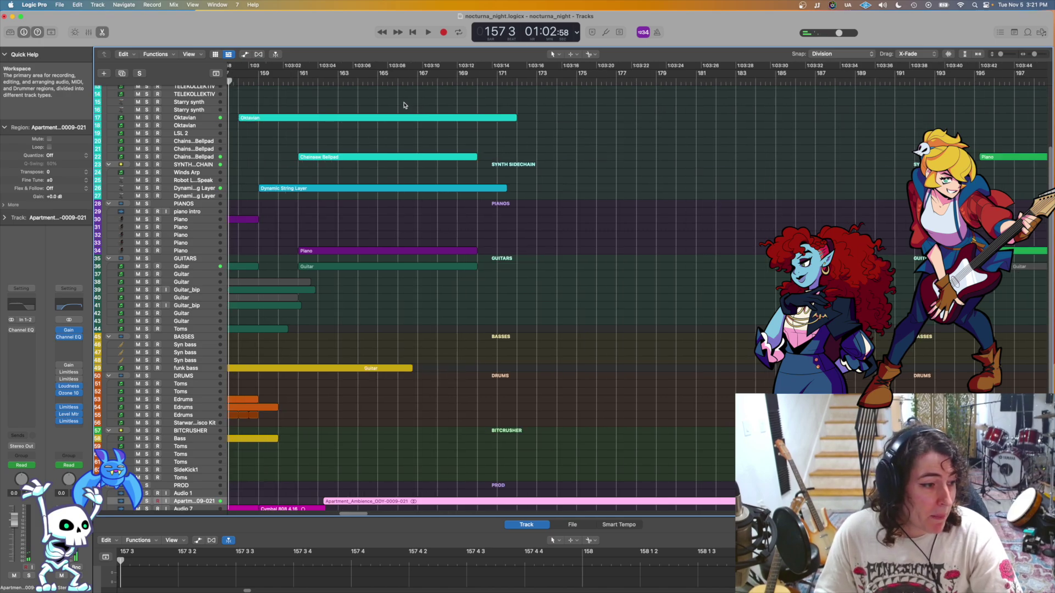
scroll(390, 129, "up", 3)
scroll(319, 148, "up", 5)
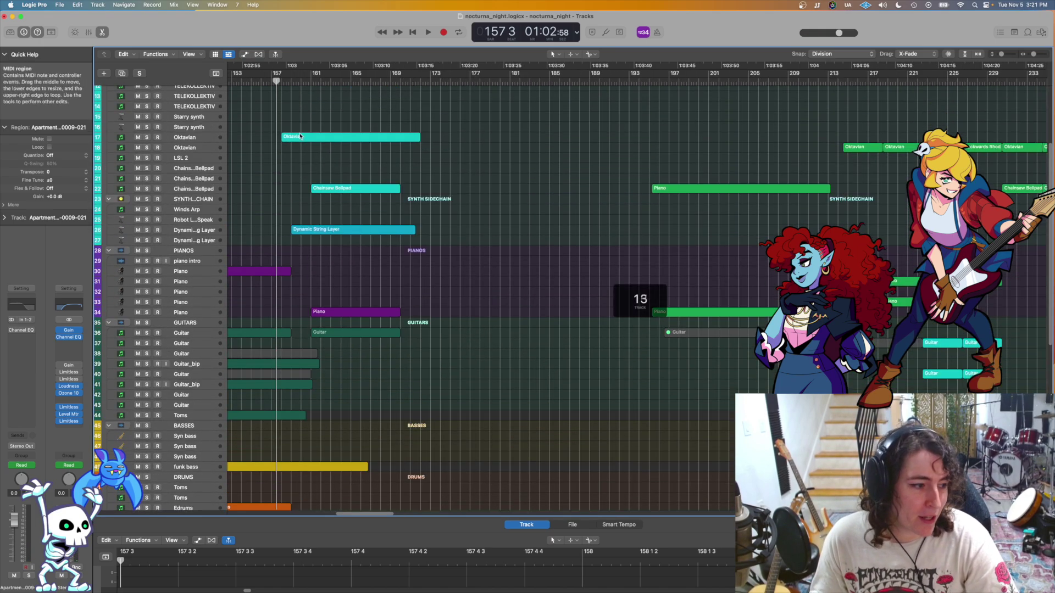
scroll(296, 138, "left", 2)
scroll(296, 137, "left", 2)
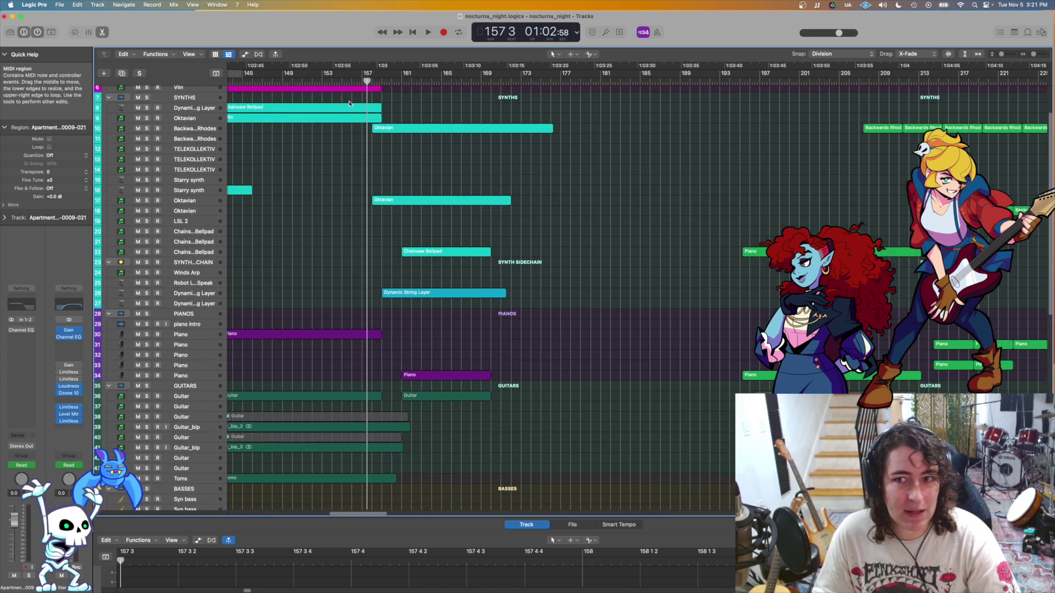
scroll(412, 106, "up", 4)
scroll(398, 108, "down", 8)
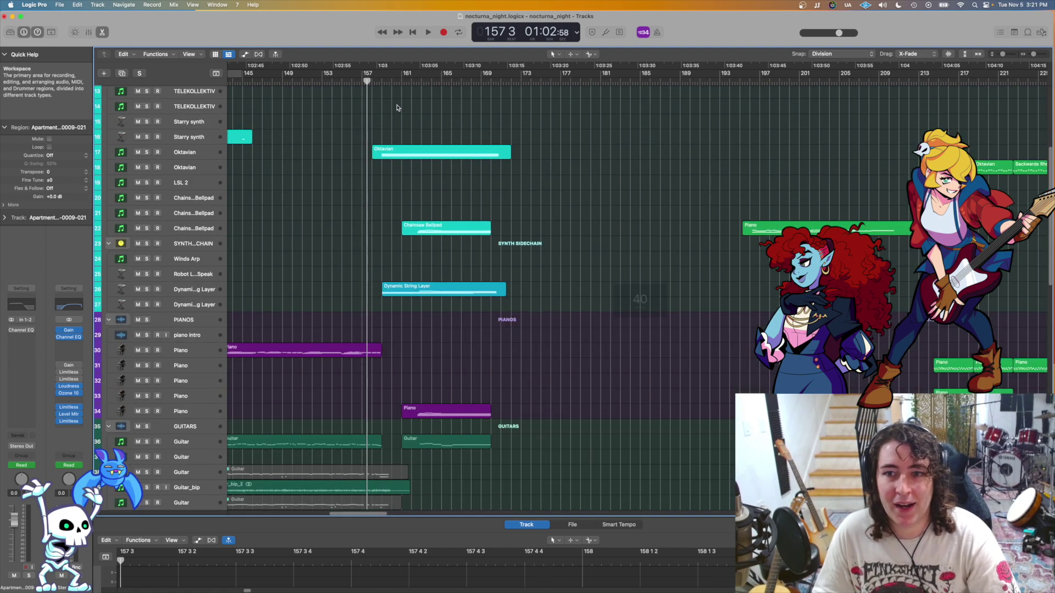
Step: Turn on the metronome, play the full mix from bar 158 to about bar 165, and stop
left_click(376, 81)
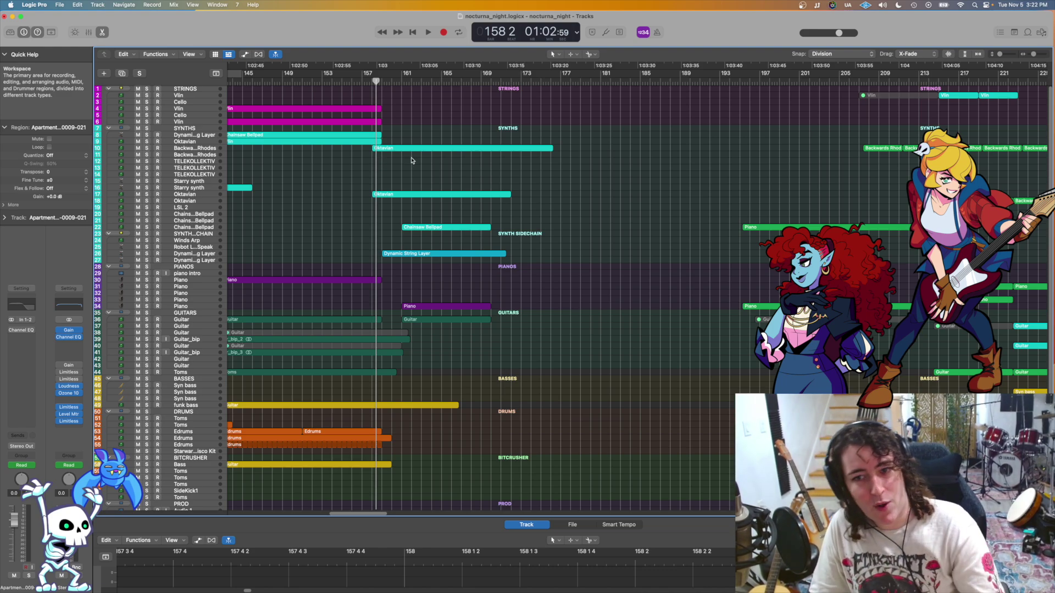
key("super+Down")
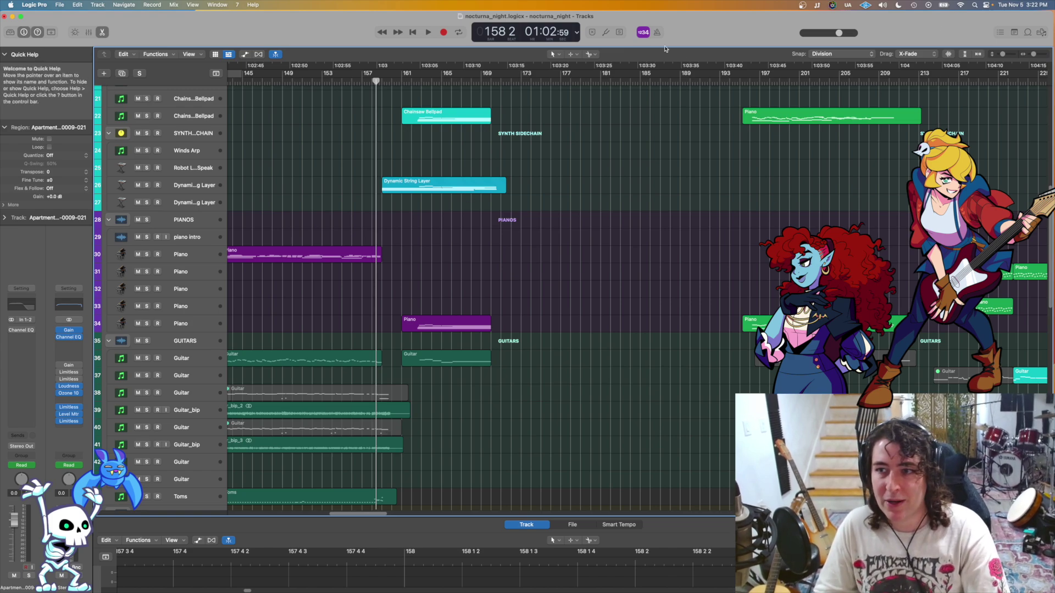
key("super+Up")
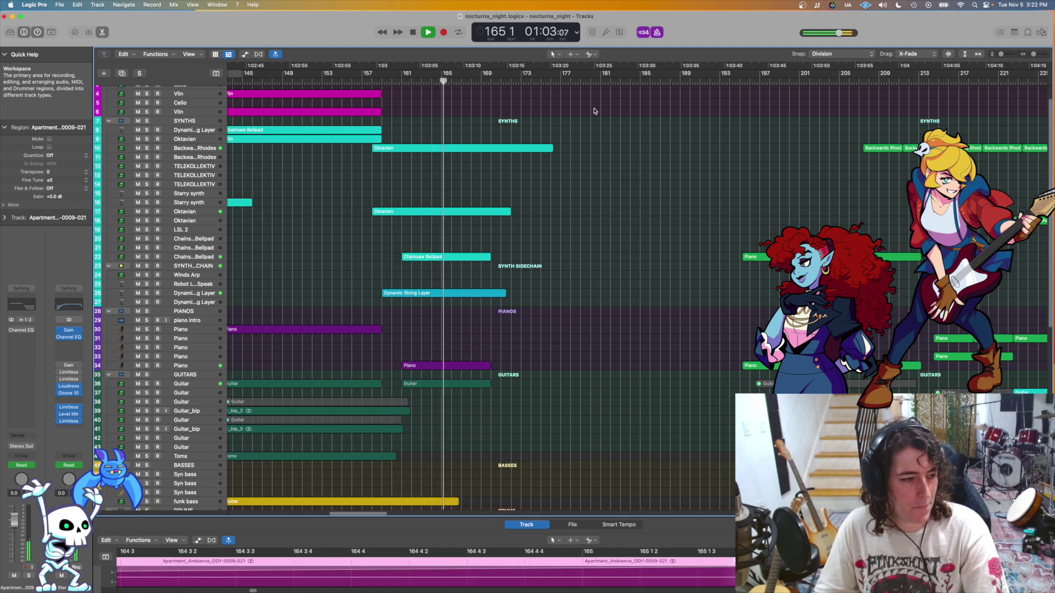
key("space")
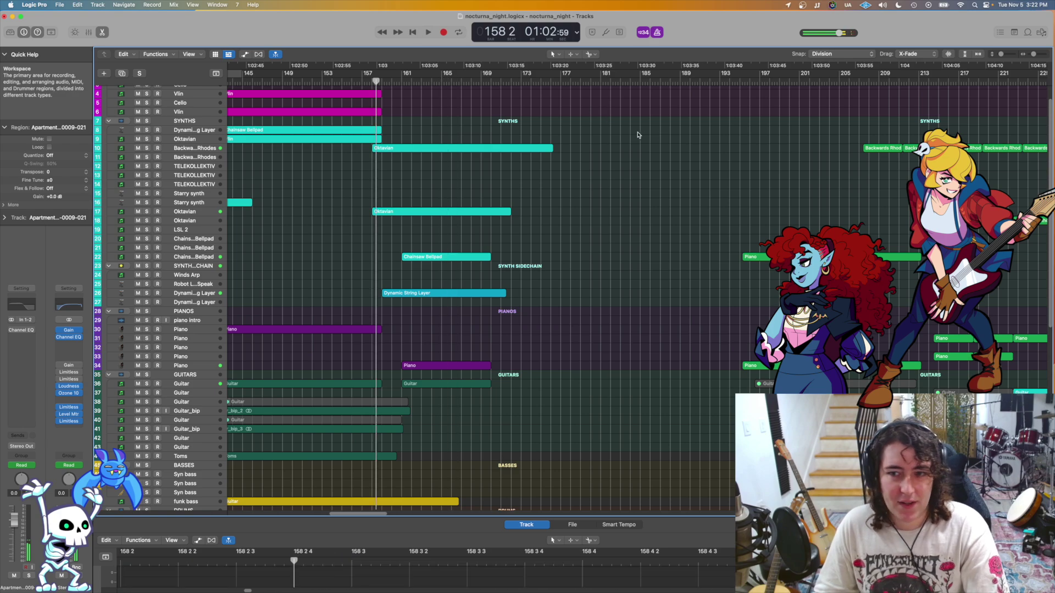
Step: Survey the whole song arrangement across all track groups, from bar 1 to past the ambience region
scroll(637, 135, "up", 5)
scroll(604, 164, "down", 4)
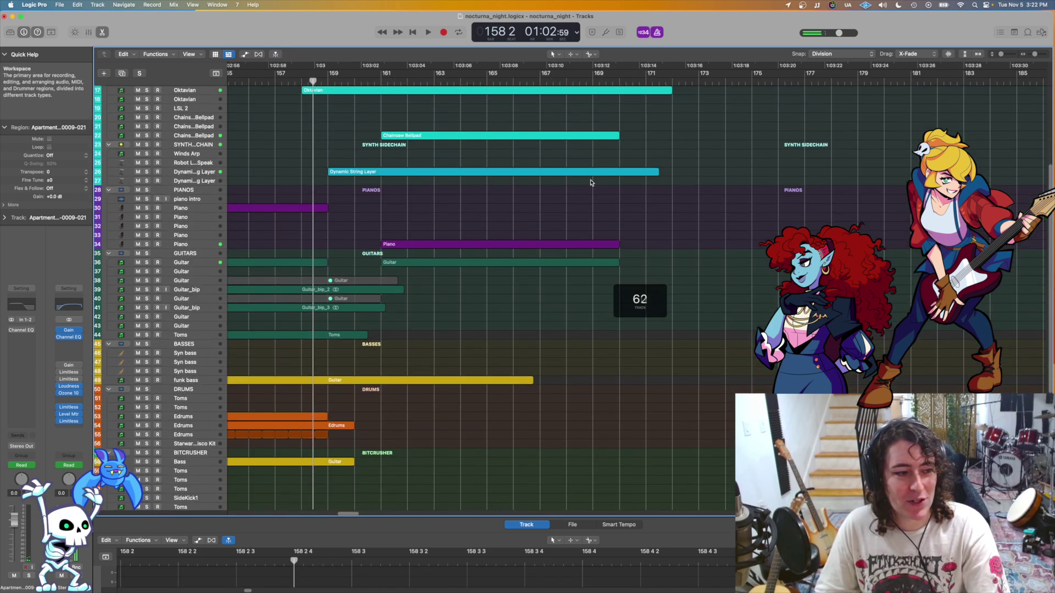
scroll(591, 183, "down", 4)
scroll(582, 183, "down", 8)
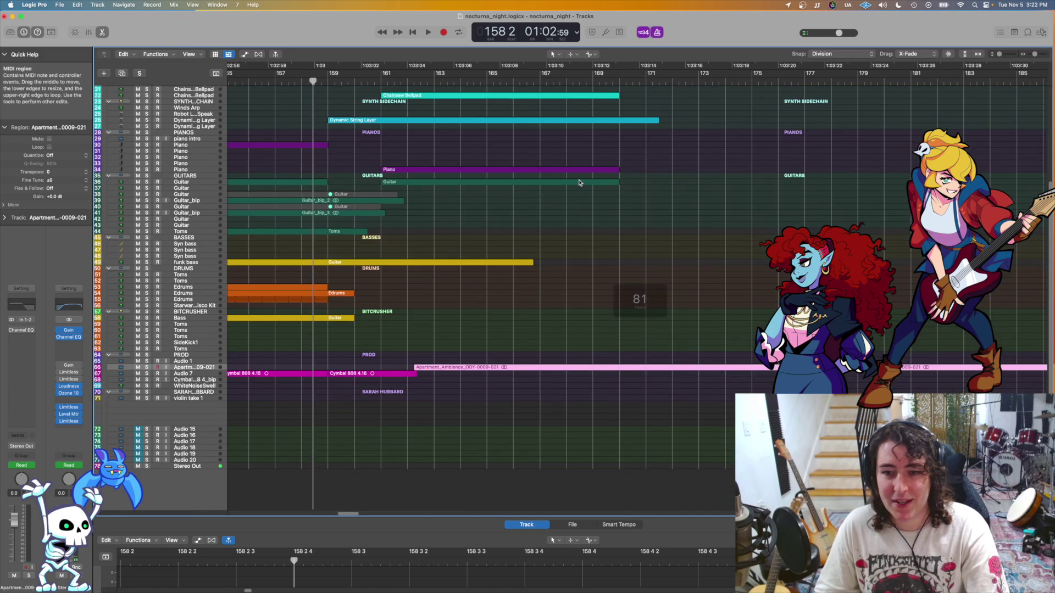
scroll(455, 222, "up", 2)
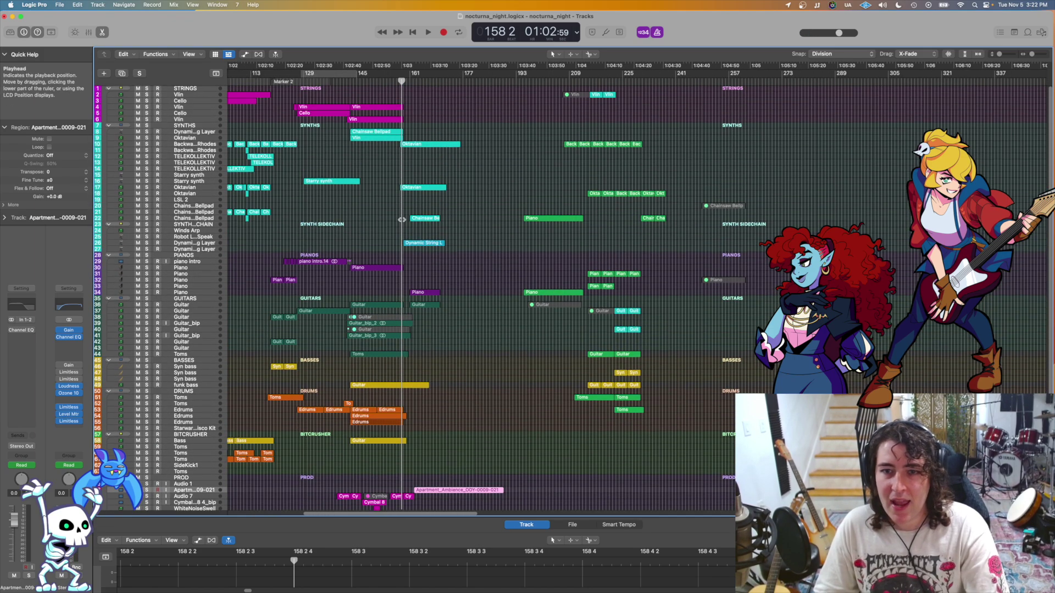
scroll(351, 236, "left", 10)
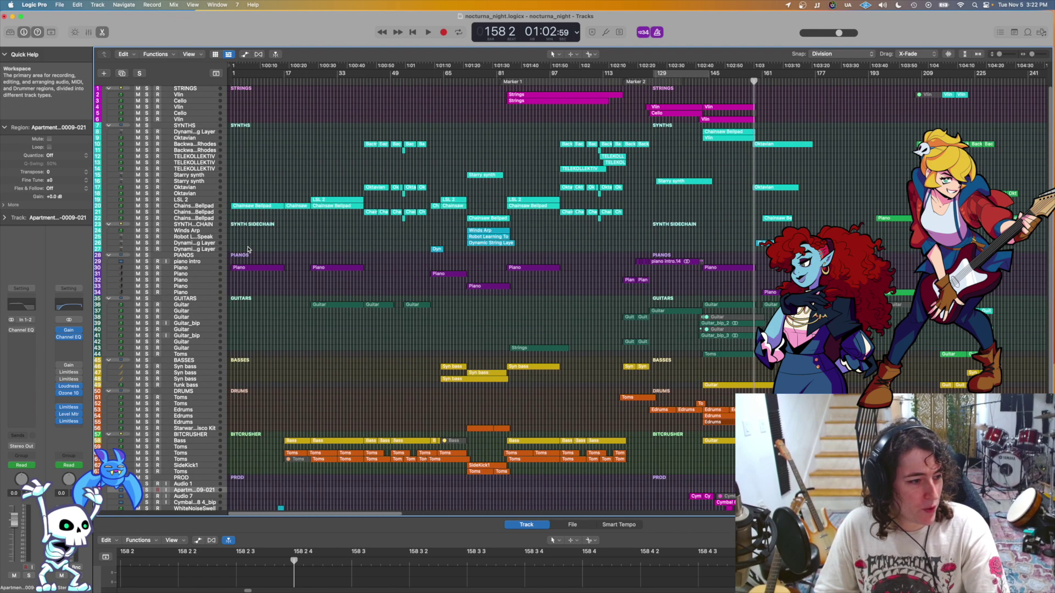
scroll(366, 254, "down", 5)
scroll(384, 252, "right", 6)
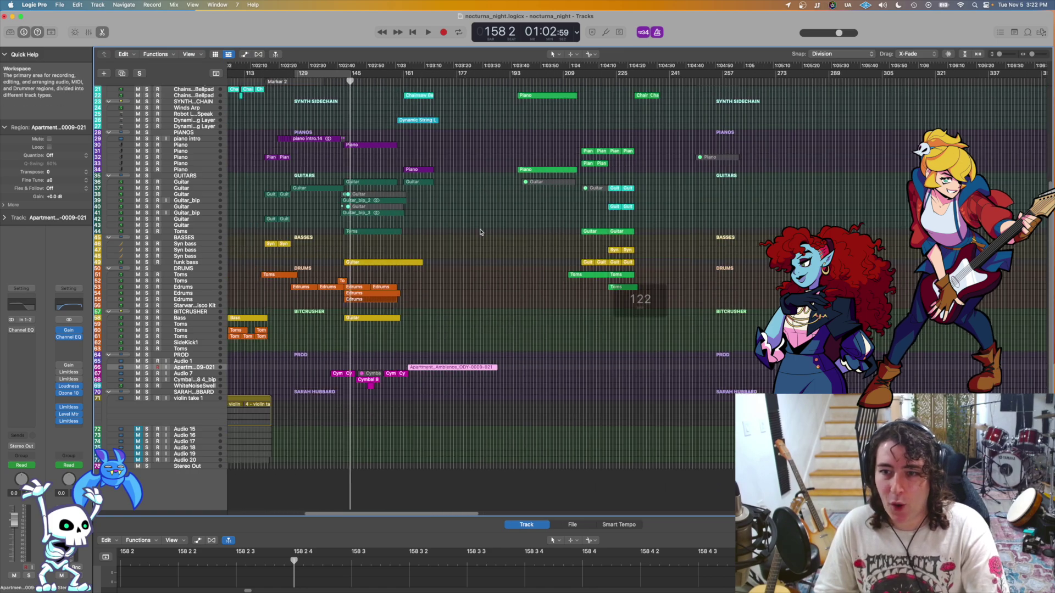
Step: Examine the separate Piano, Guitar, bass and Toms regions placed after the song, between about bars 193 and 261
scroll(400, 249, "up", 4)
scroll(488, 204, "right", 8)
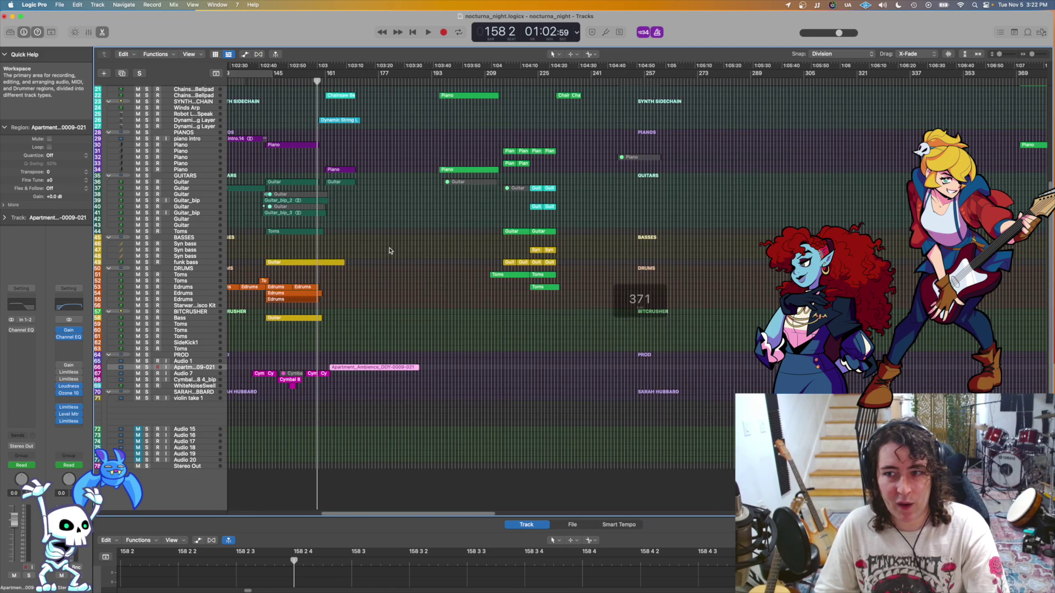
scroll(488, 204, "up", 2)
scroll(473, 198, "right", 8)
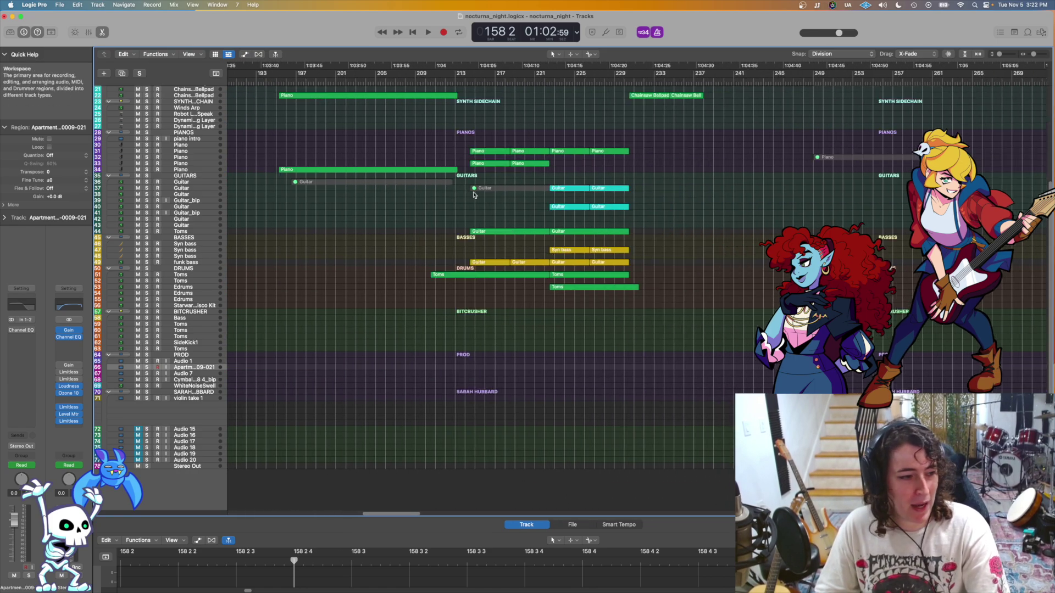
scroll(471, 181, "up", 5)
scroll(307, 176, "up", 4)
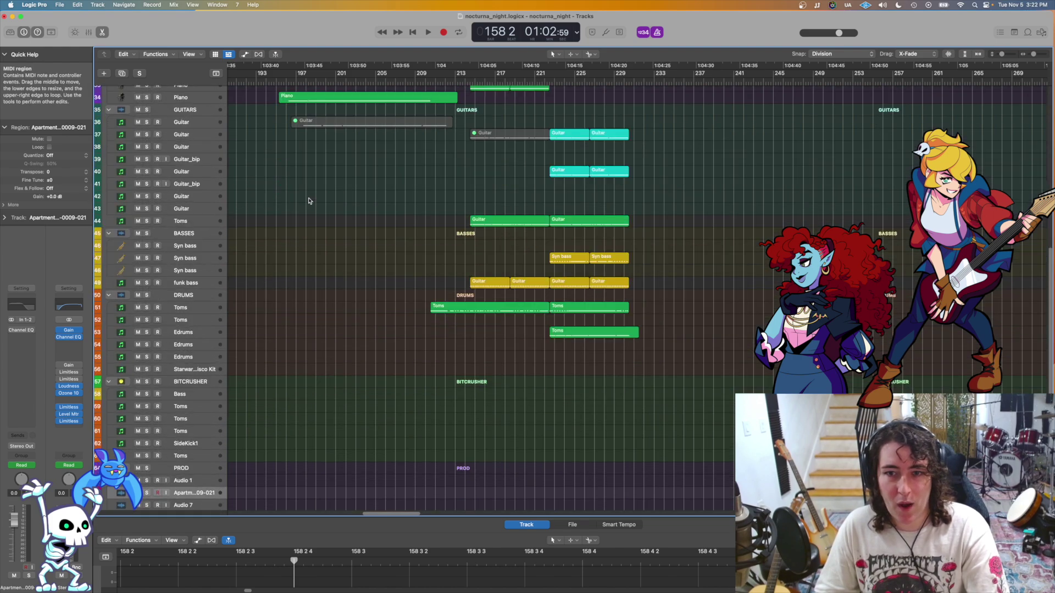
scroll(506, 176, "up", 5)
scroll(486, 219, "right", 1)
scroll(419, 217, "right", 5)
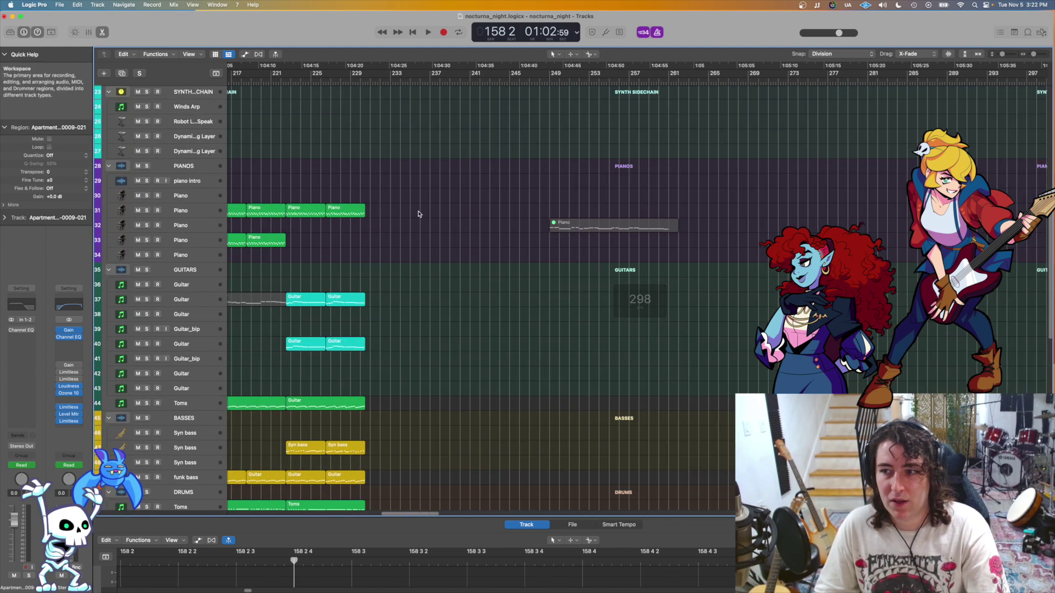
Step: Examine the timeline beyond bar 257 and find the green Chainsaw Bellpad and Piano regions starting around bar 370
scroll(419, 217, "down", 3)
scroll(522, 207, "down", 3)
scroll(553, 208, "down", 4)
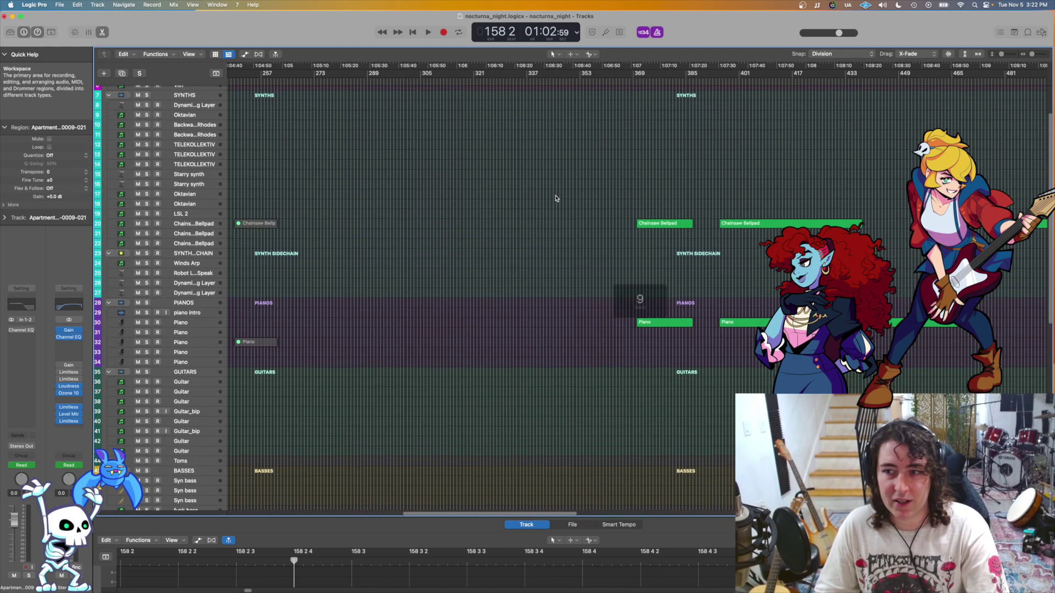
scroll(370, 211, "left", 5)
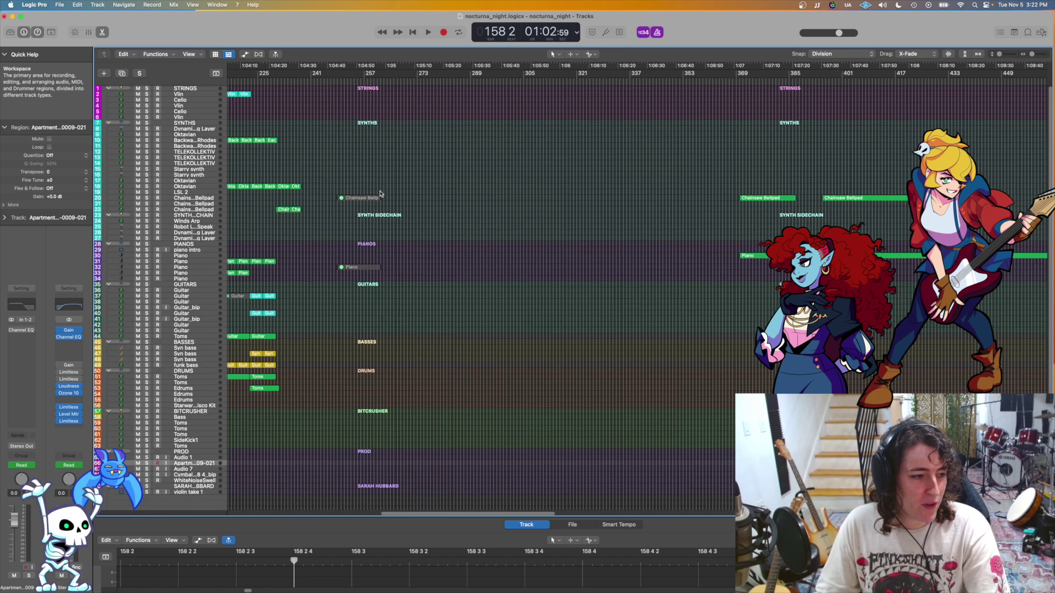
scroll(667, 268, "right", 7)
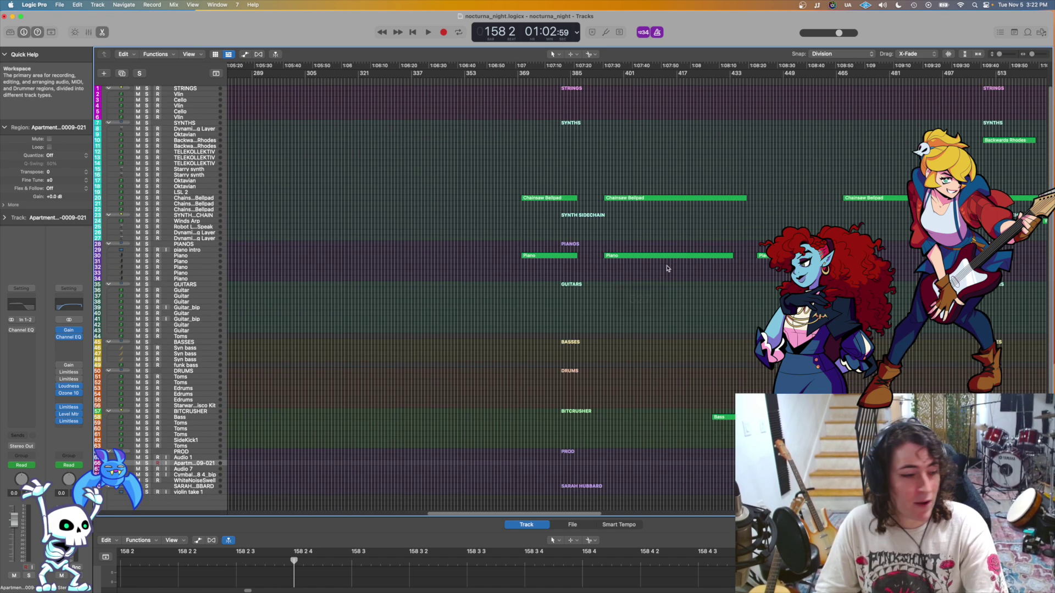
scroll(614, 207, "up", 6)
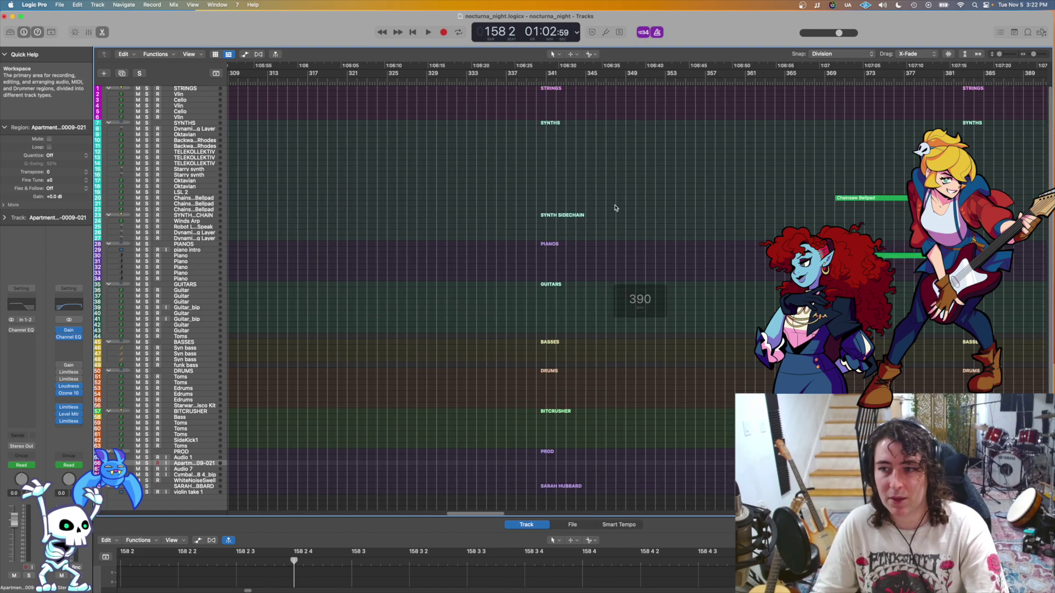
scroll(682, 205, "up", 3)
scroll(679, 206, "up", 8)
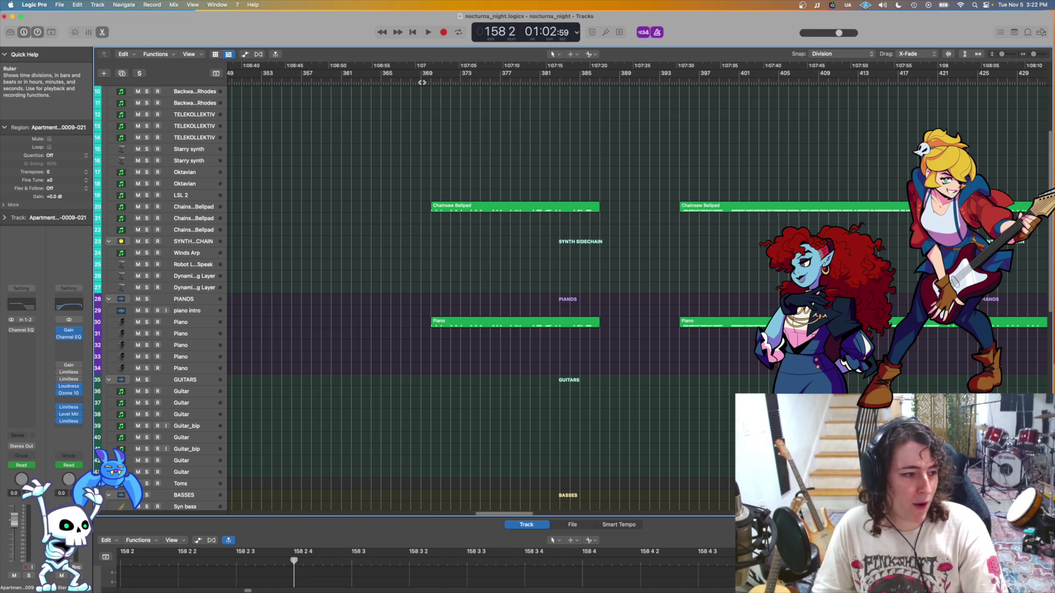
Step: Play briefly from bar 369, select the first green Chainsaw Bellpad region, and stop
left_click(422, 82)
key("space")
left_click(534, 206)
key("space")
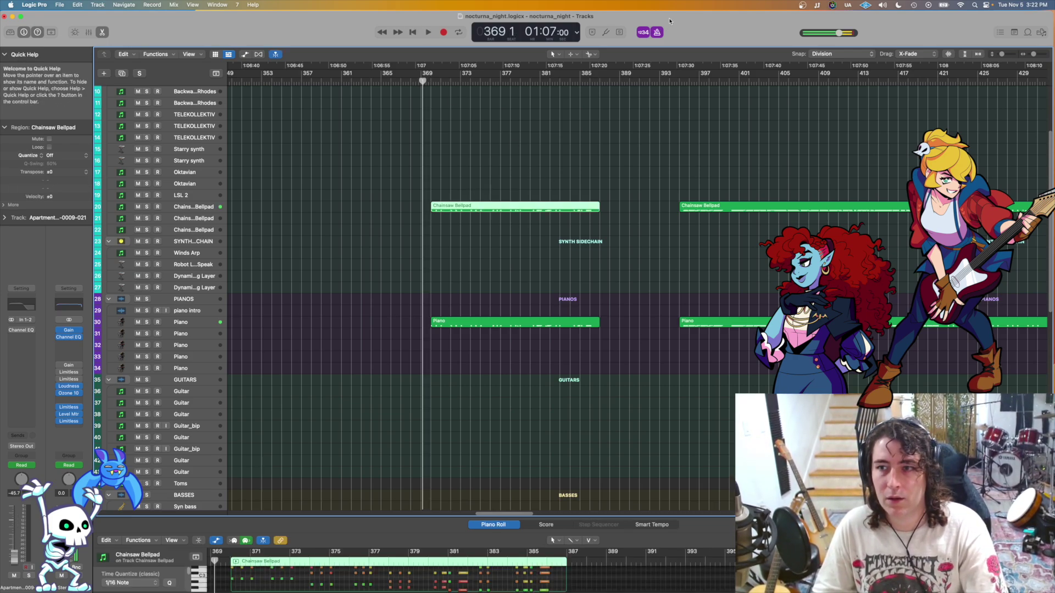
Step: With the metronome off, add the matching Piano region to the selection and view both regions' notes in an enlarged Piano Roll during playback
left_click(512, 321, "shift")
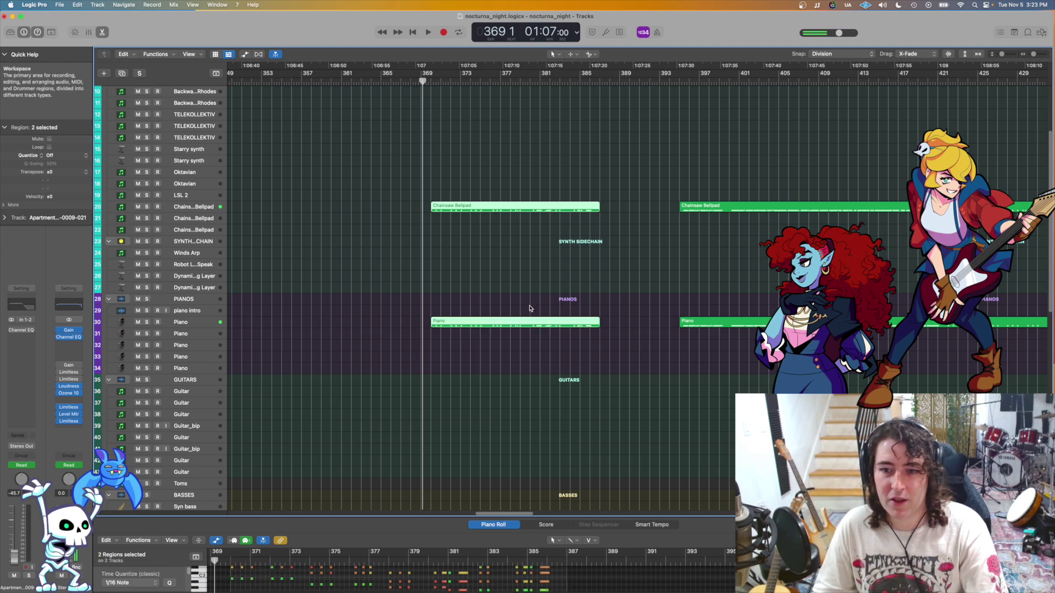
key("e")
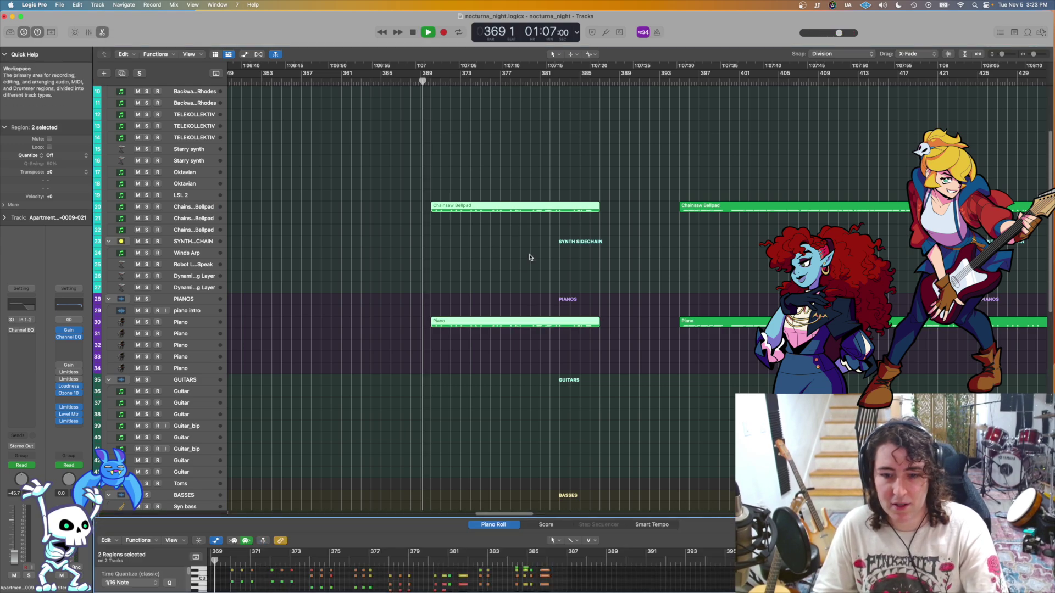
left_click_drag(475, 540, 476, 312)
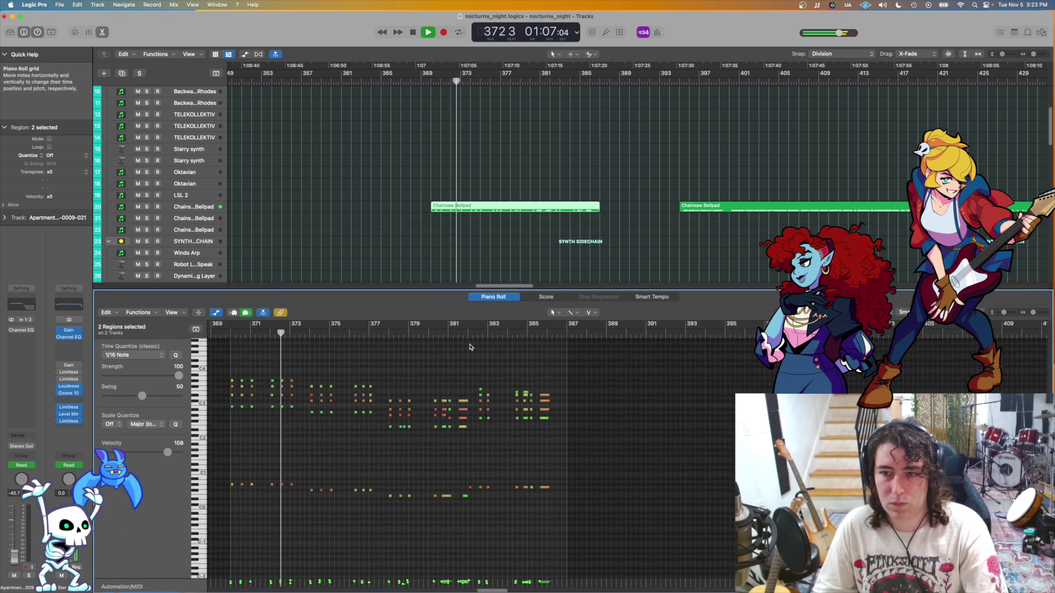
Step: Follow the first Chainsaw Bellpad and Piano pair's notes in the Piano Roll through about bar 385, and stop playback
scroll(530, 253, "down", 4)
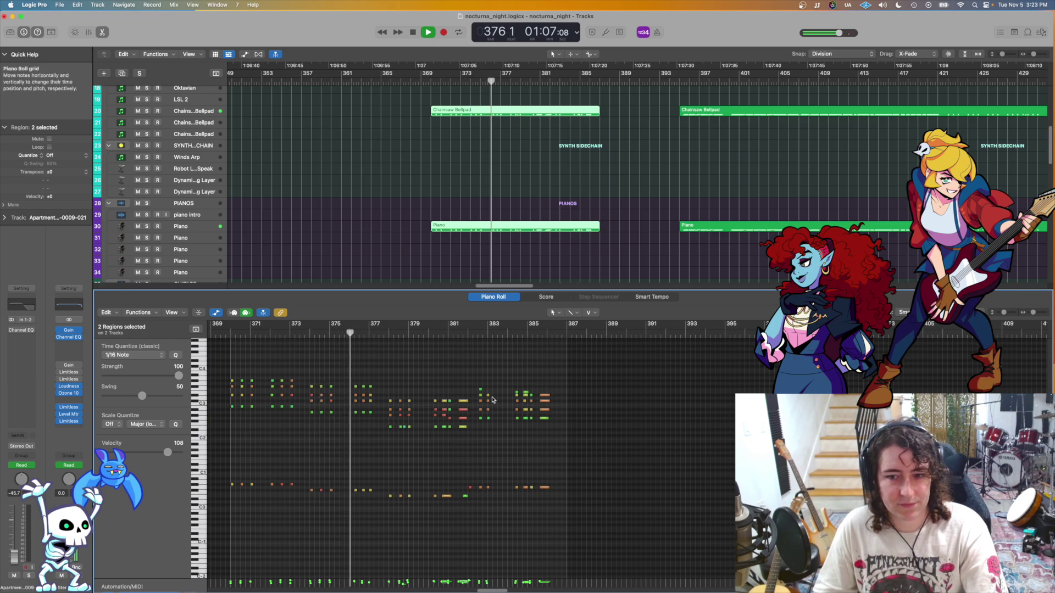
scroll(478, 399, "right", 3)
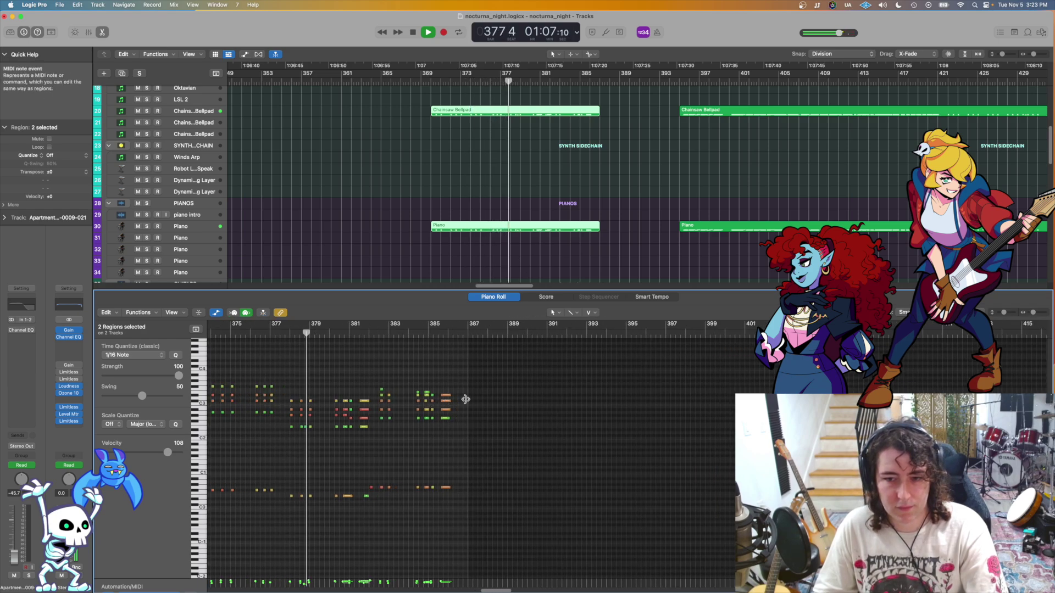
scroll(465, 400, "right", 1)
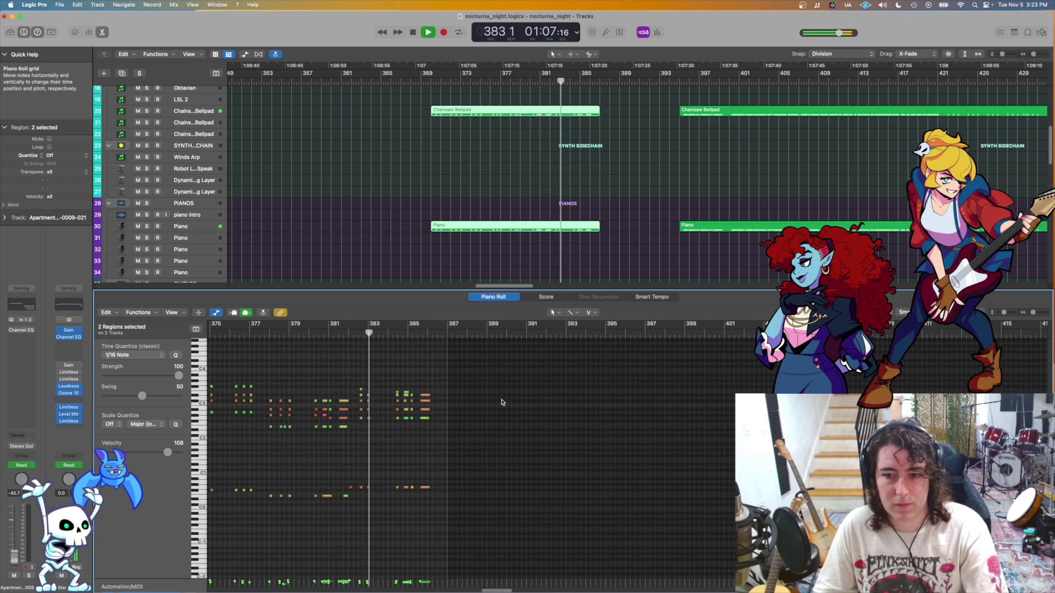
scroll(506, 393, "right", 4)
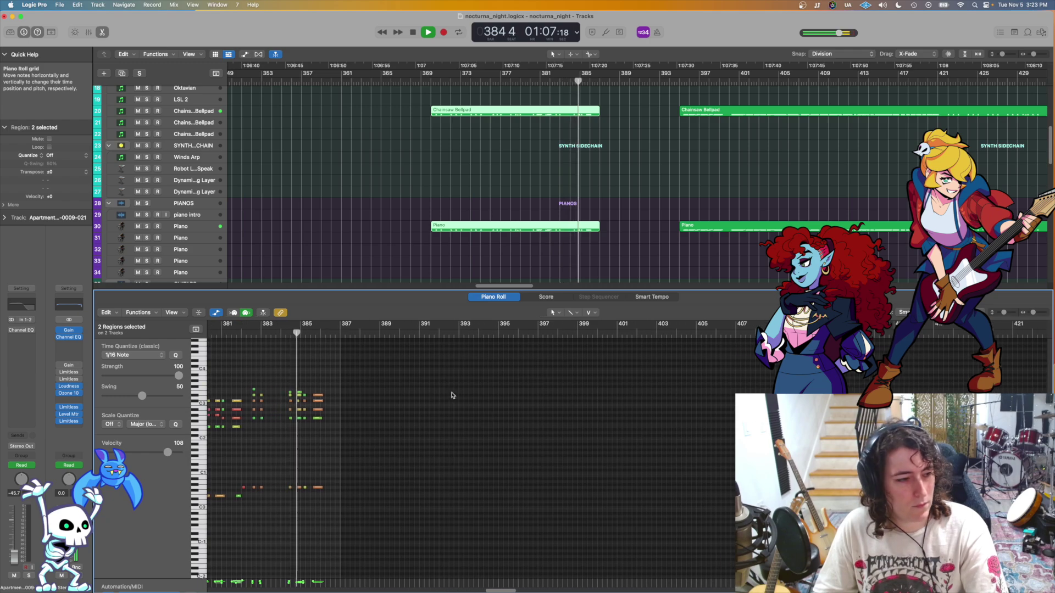
key("space")
scroll(597, 256, "left", 3)
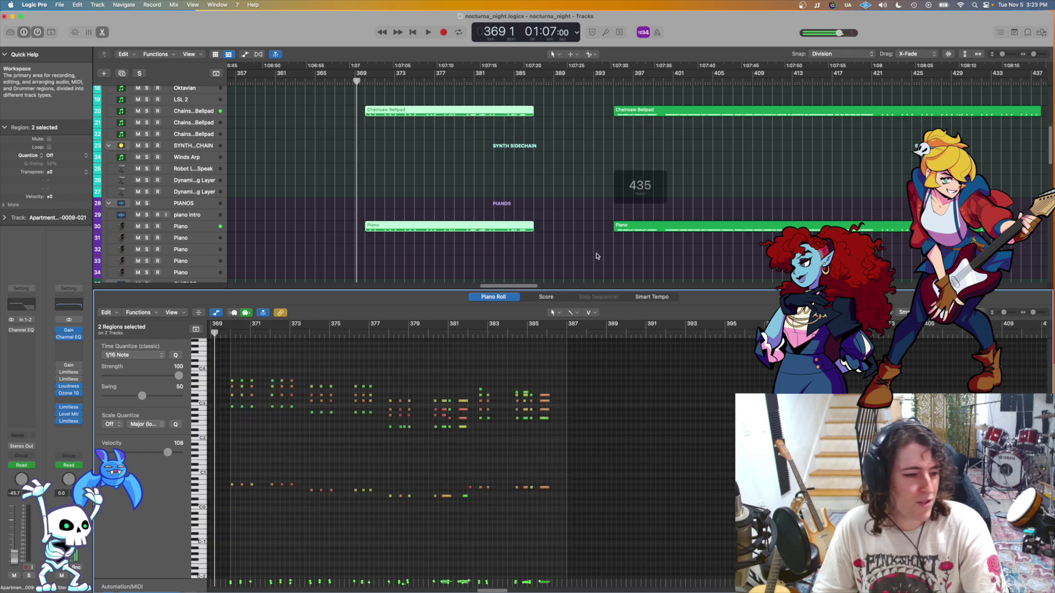
Step: Play from just before bar 395, select the second Piano and Chainsaw Bellpad regions to show their notes, and stop playback
scroll(597, 256, "right", 3)
scroll(507, 230, "right", 2)
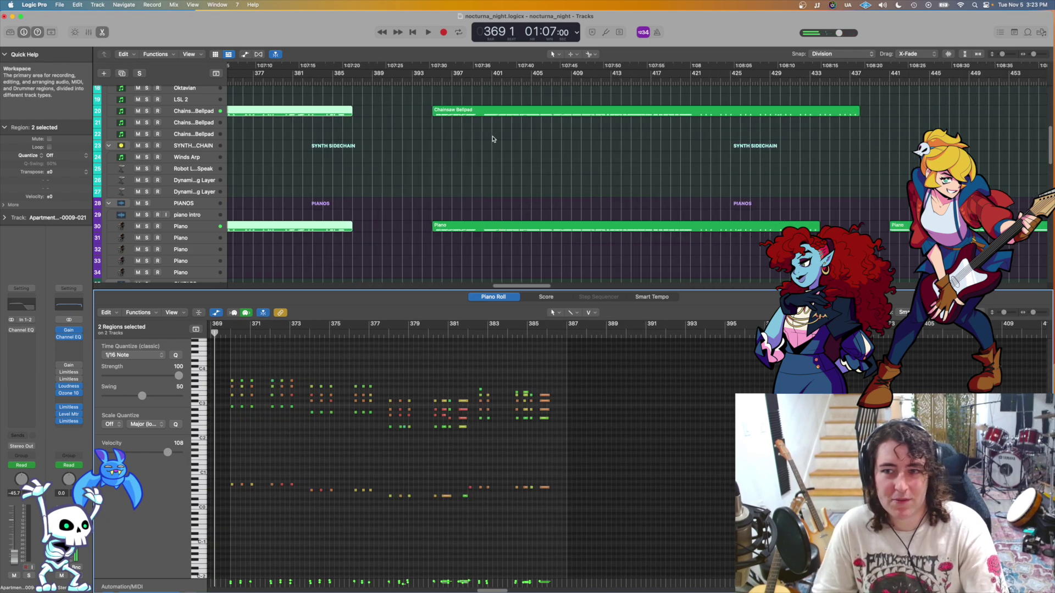
left_click(432, 81)
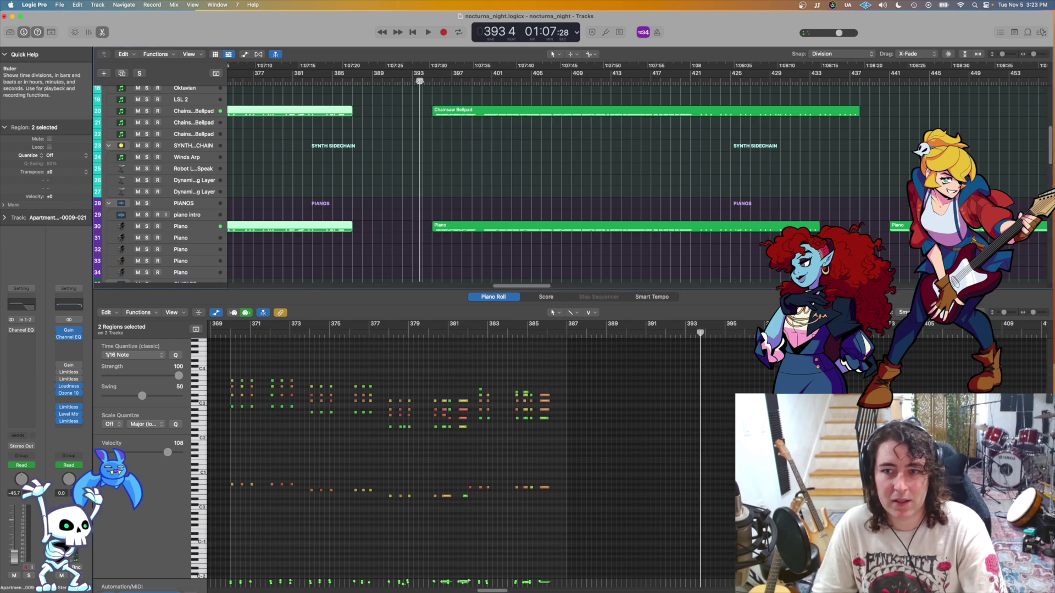
scroll(455, 150, "up", 3)
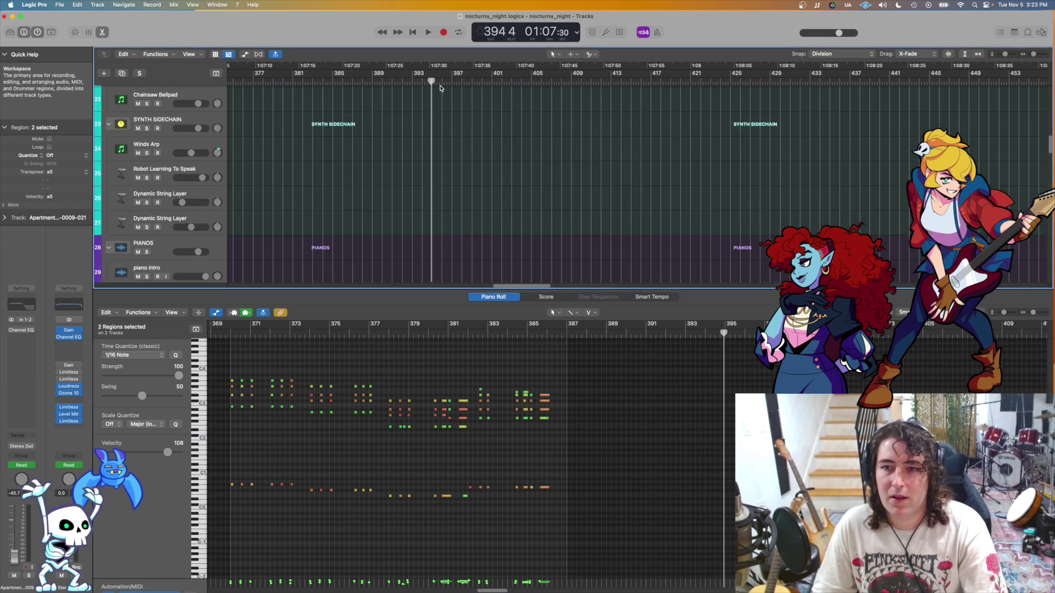
key("space")
scroll(466, 174, "down", 3)
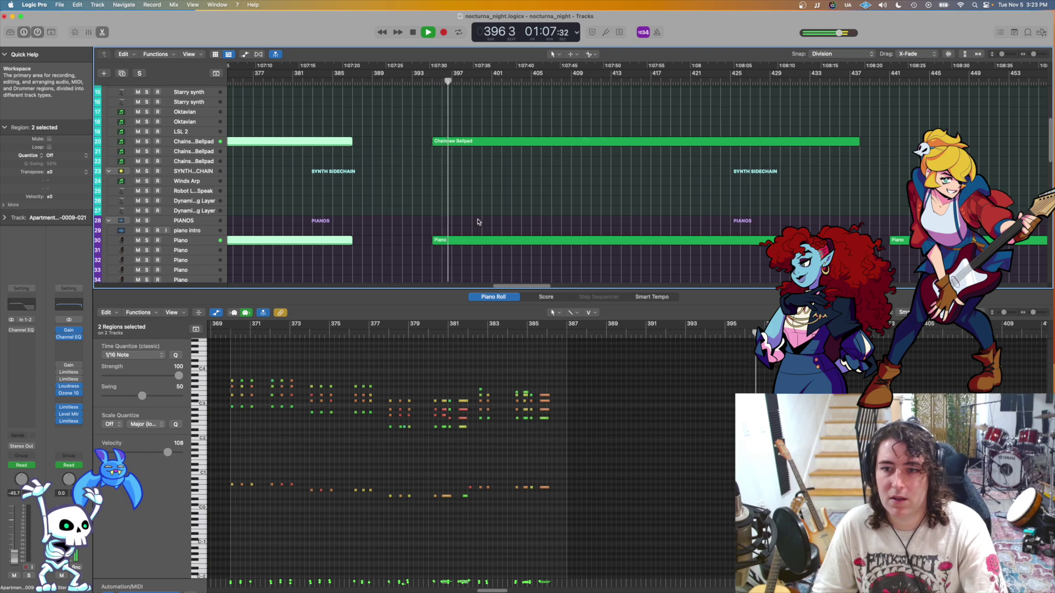
left_click(494, 240)
left_click(497, 141, "shift")
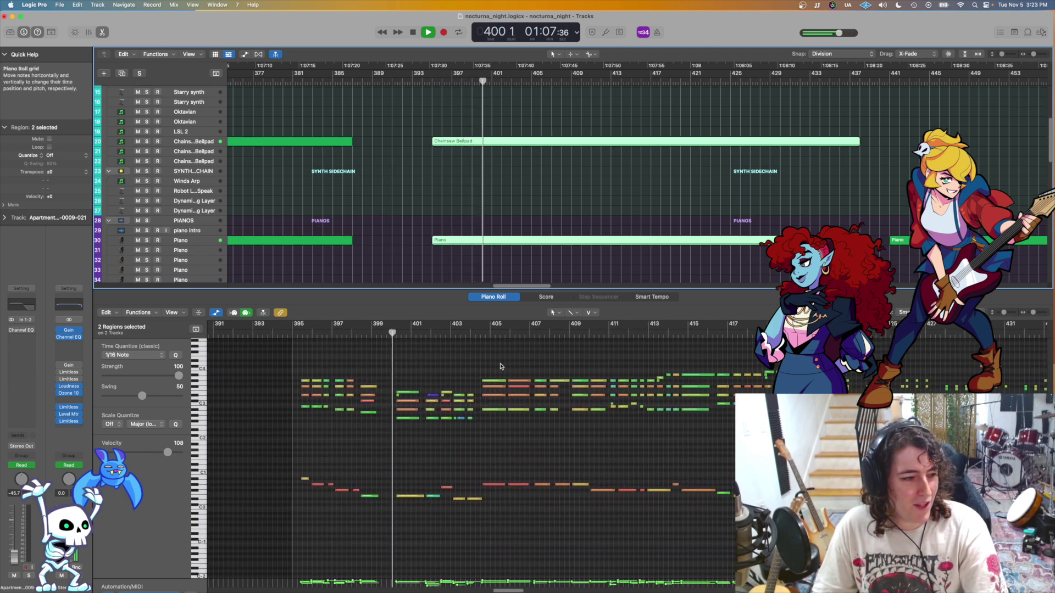
key("space")
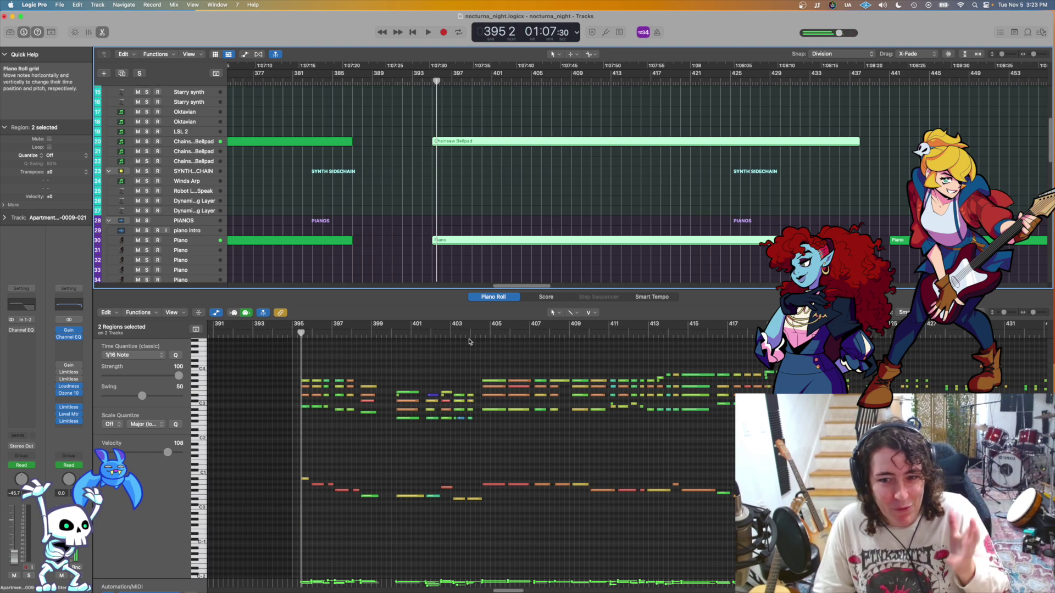
Step: Play the second region pair from bar 400 to about bar 411 while following the notes in the Piano Roll
left_click(391, 332)
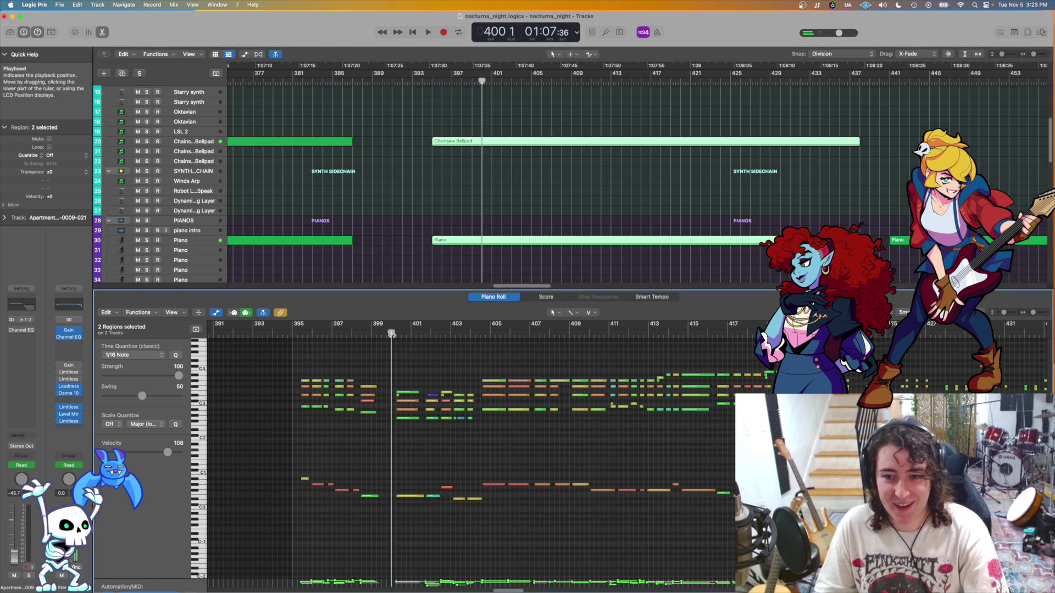
key("space")
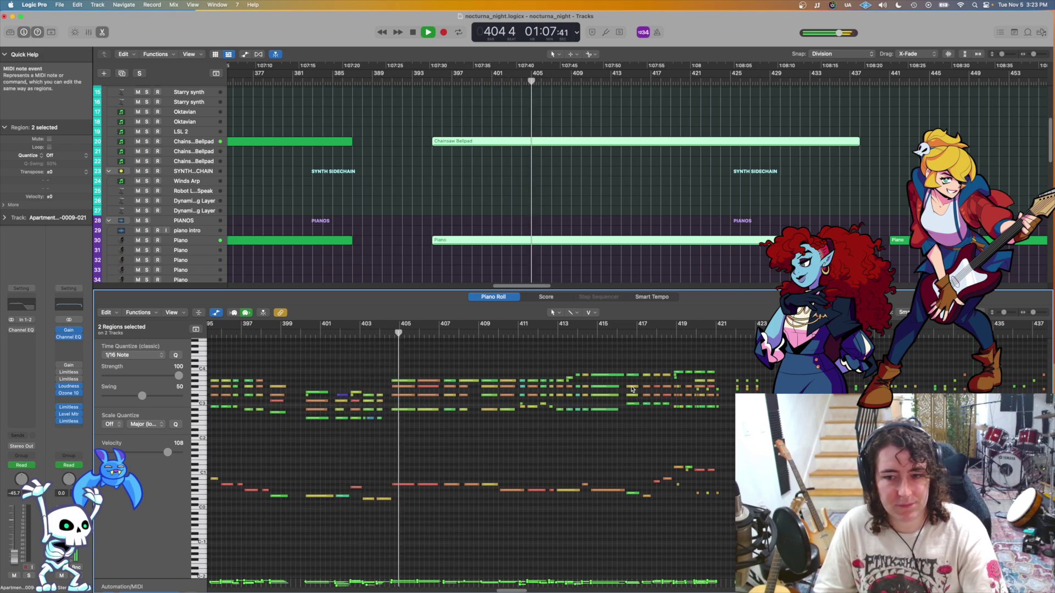
scroll(604, 385, "down", 3)
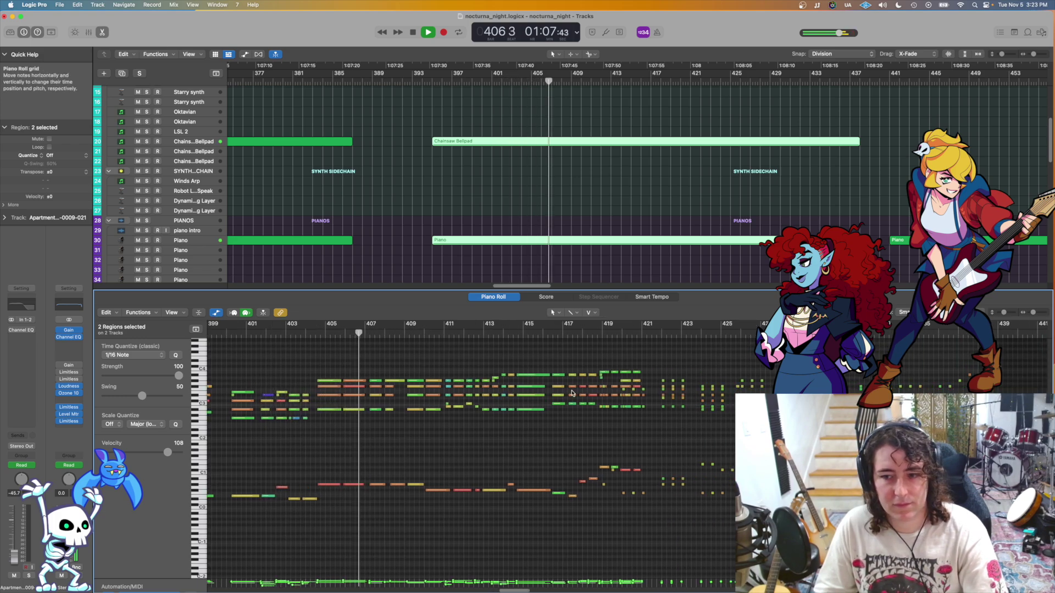
scroll(632, 379, "right", 2)
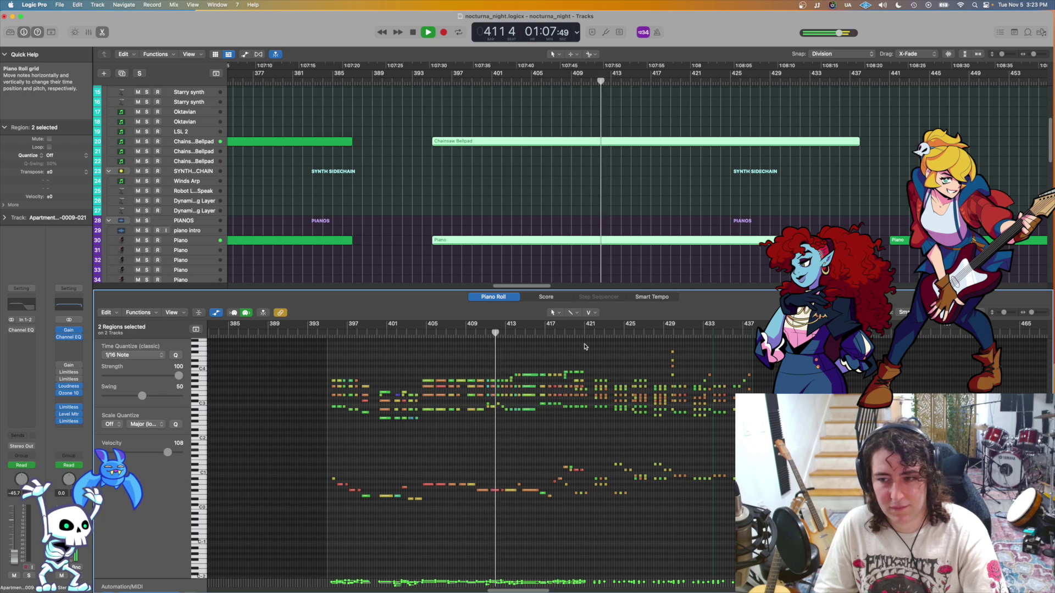
key("space")
Step: Place the playhead just before bar 441, select the separate Piano region starting there, and start playback
scroll(550, 231, "right", 5)
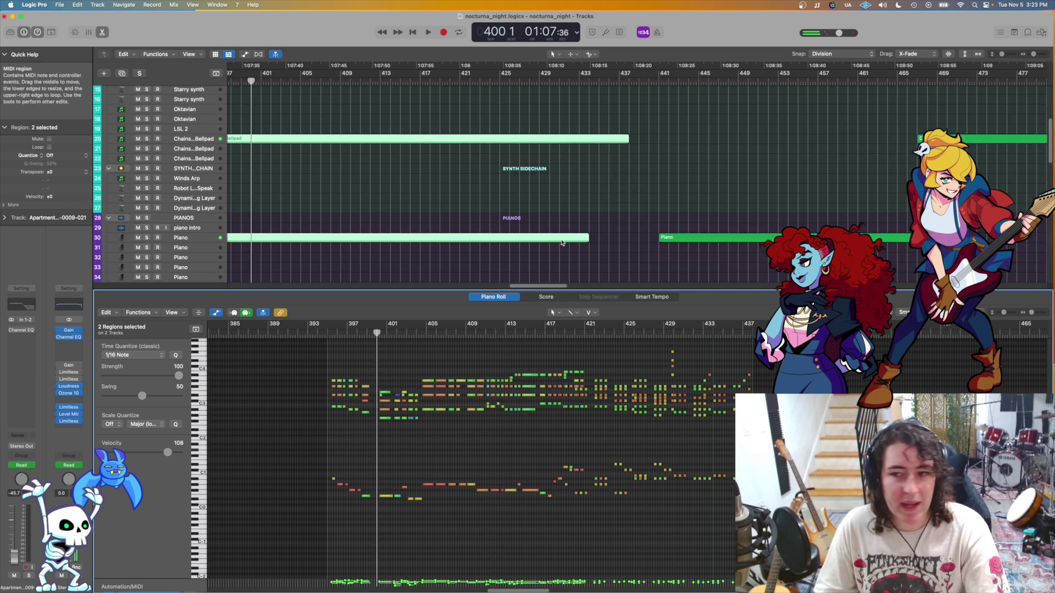
scroll(561, 242, "up", 3)
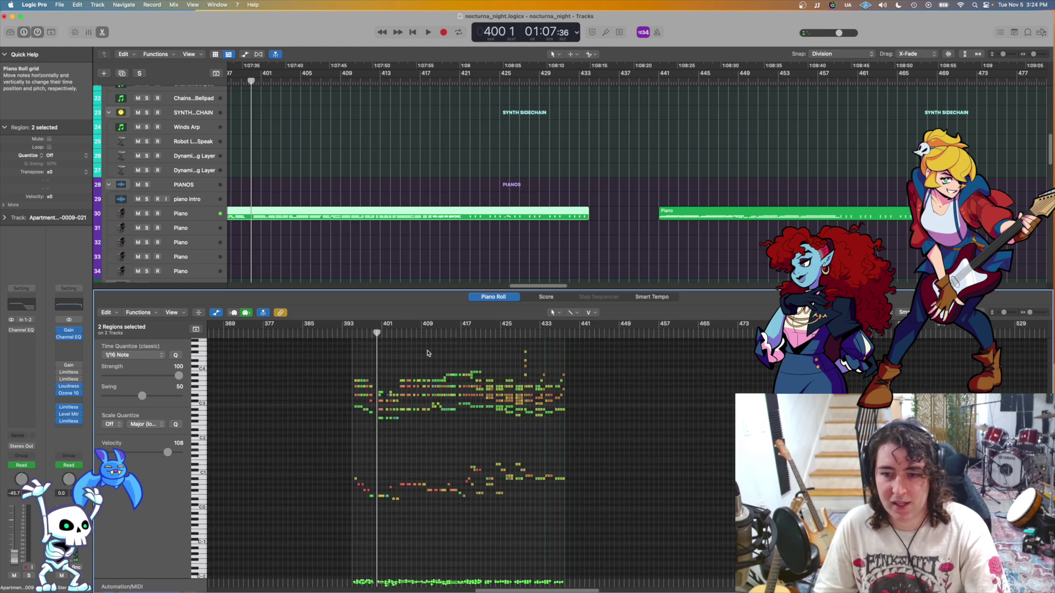
scroll(445, 217, "right", 4)
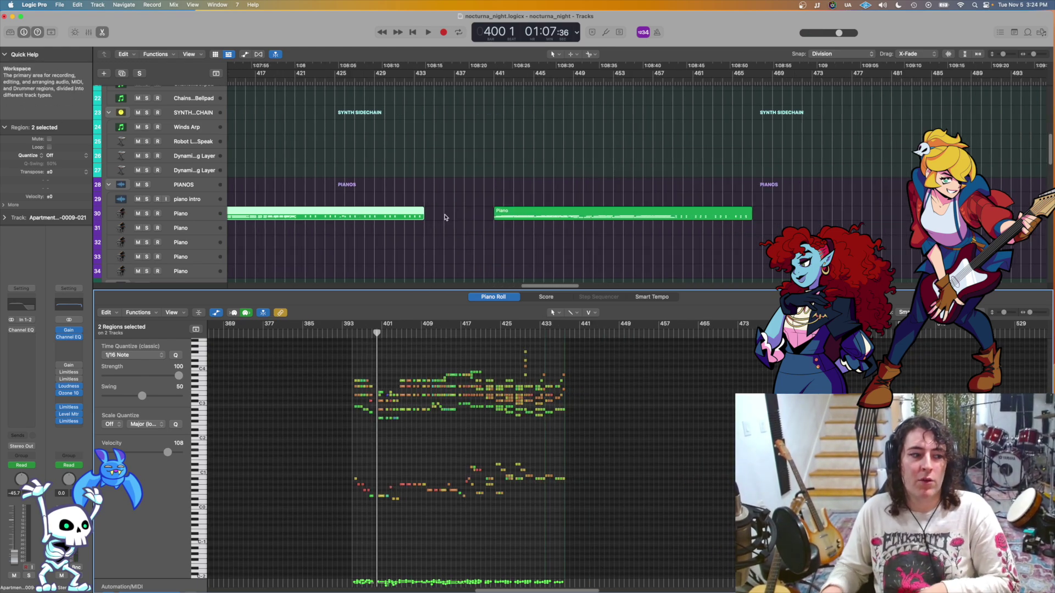
left_click(492, 79)
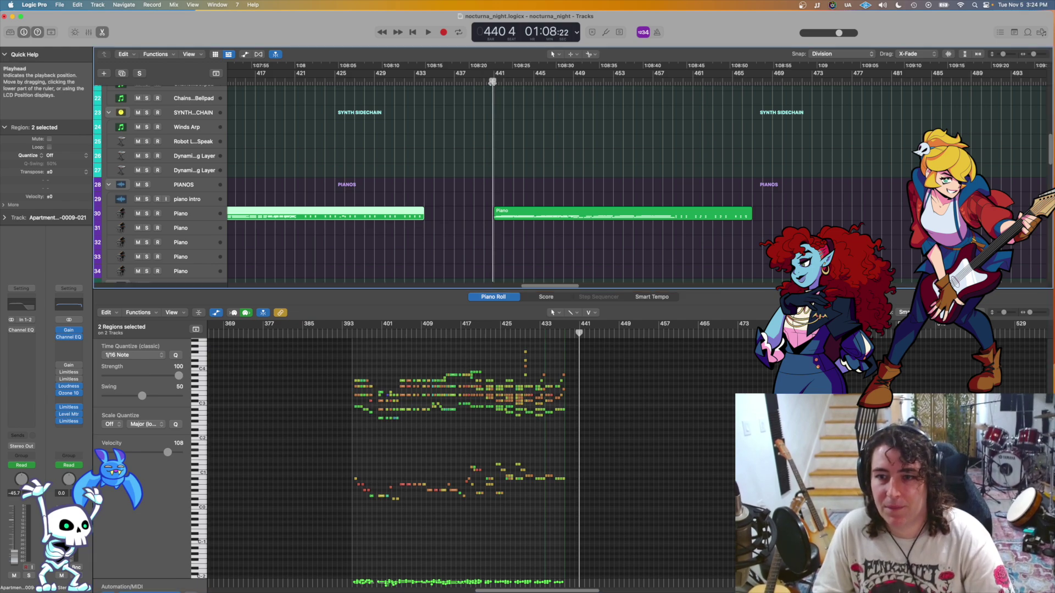
scroll(540, 160, "down", 3)
left_click(540, 149)
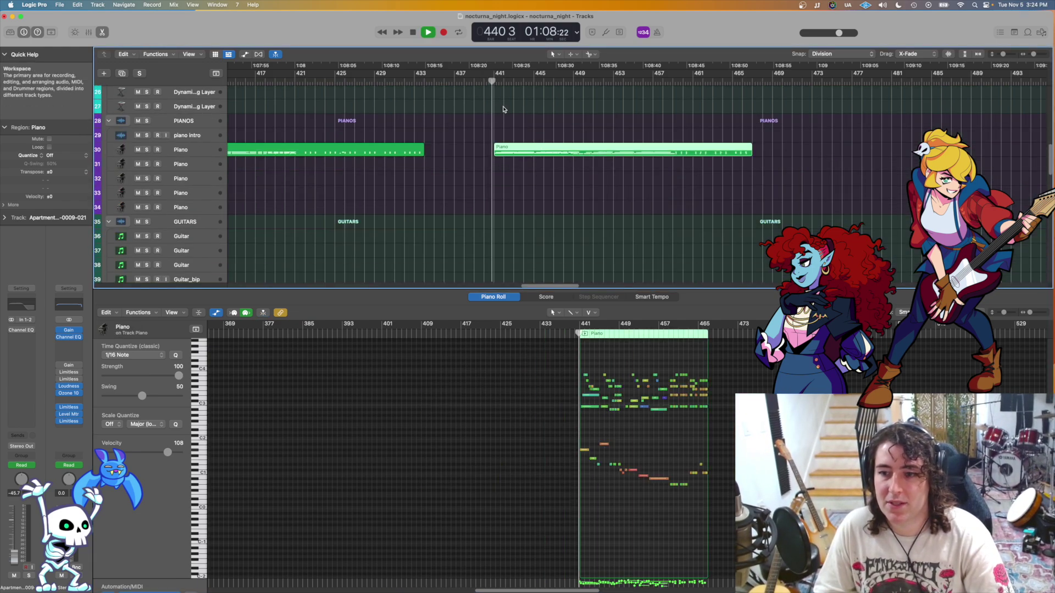
Step: Enlarge the Piano region's notes in the Piano Roll and follow them during playback from about bar 441 to 449
scroll(503, 109, "up", 3)
scroll(687, 428, "up", 4)
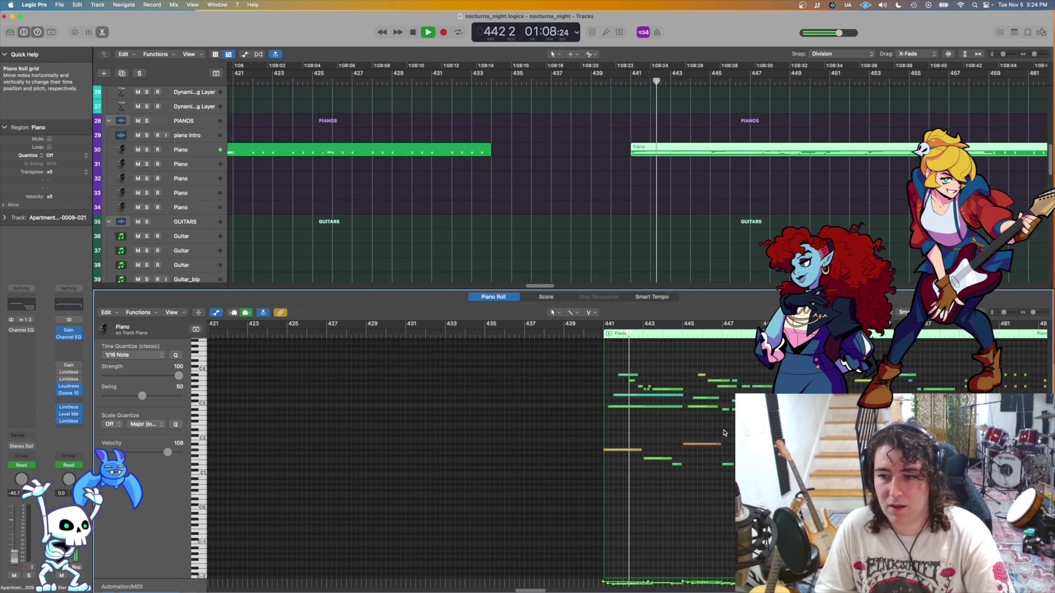
scroll(724, 433, "right", 5)
scroll(659, 423, "up", 2)
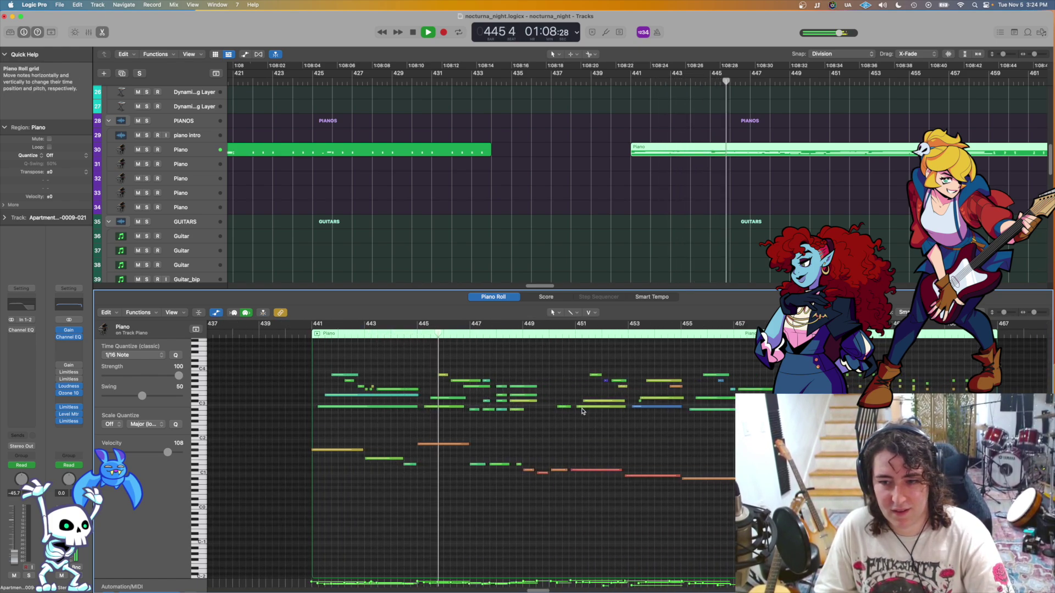
scroll(551, 426, "right", 4)
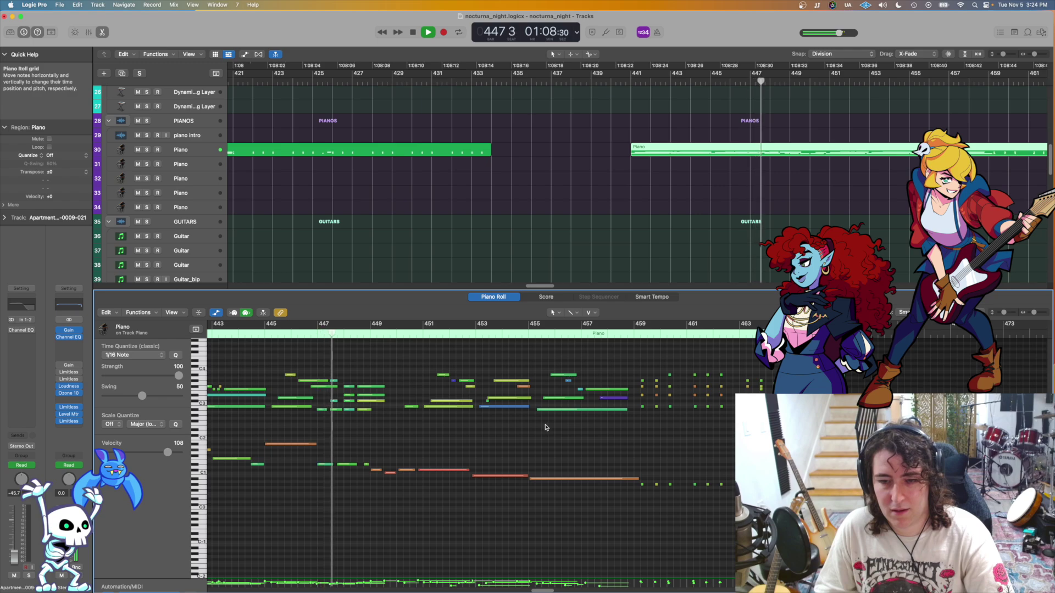
scroll(345, 435, "left", 3)
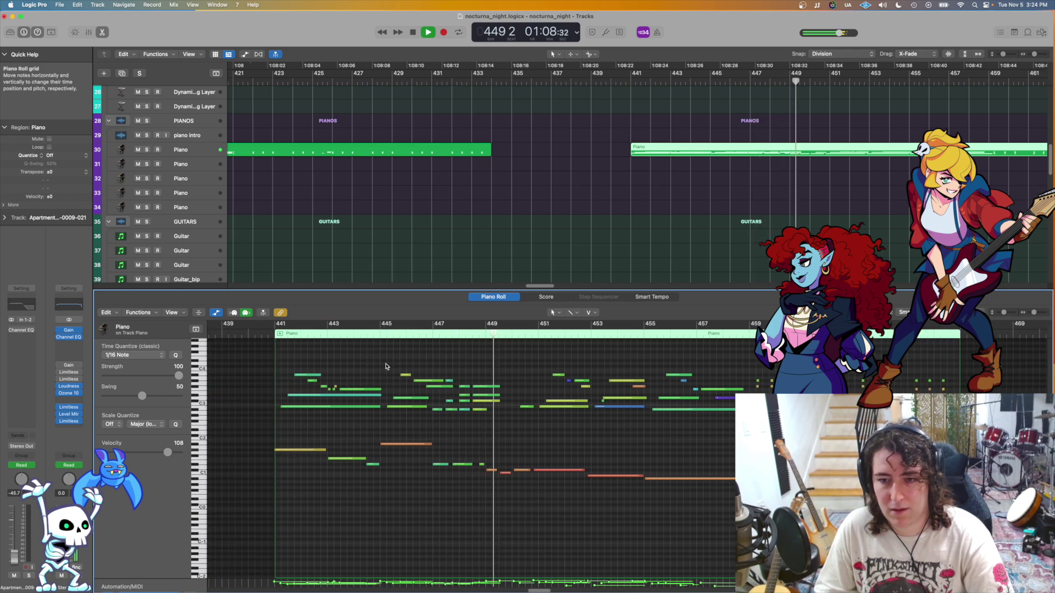
Step: Replay the Piano region from about bar 445, select the five-note chord there, play through it again to about bar 452, and stop
left_click(379, 324)
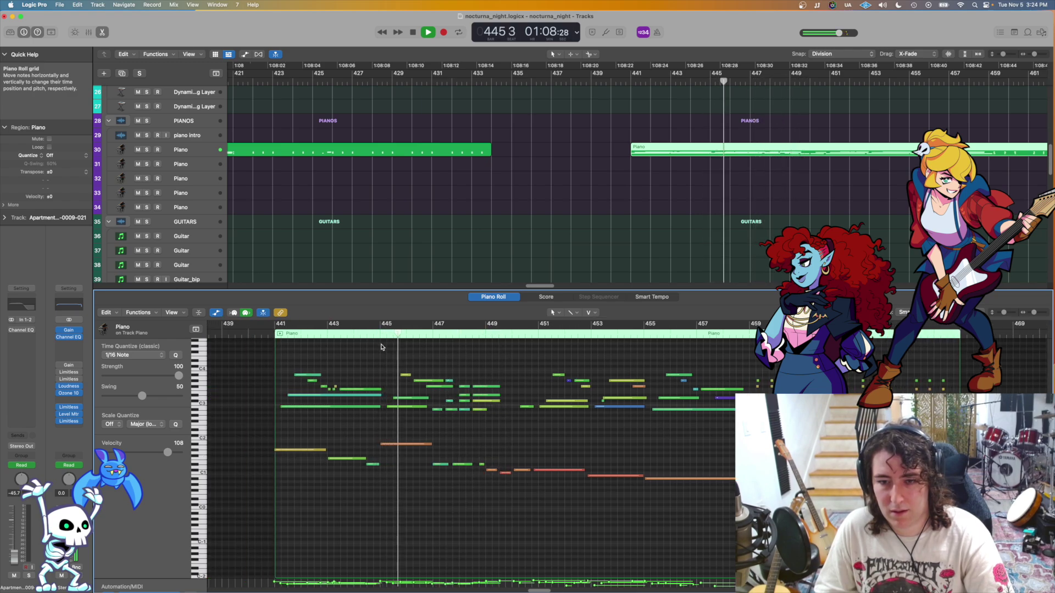
key("space")
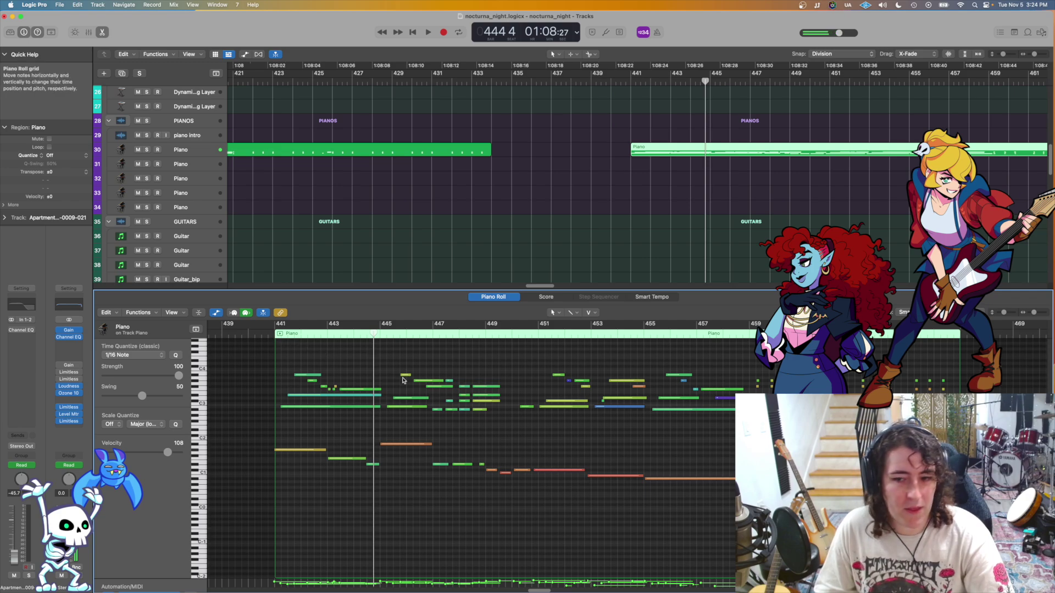
left_click_drag(471, 359, 418, 348)
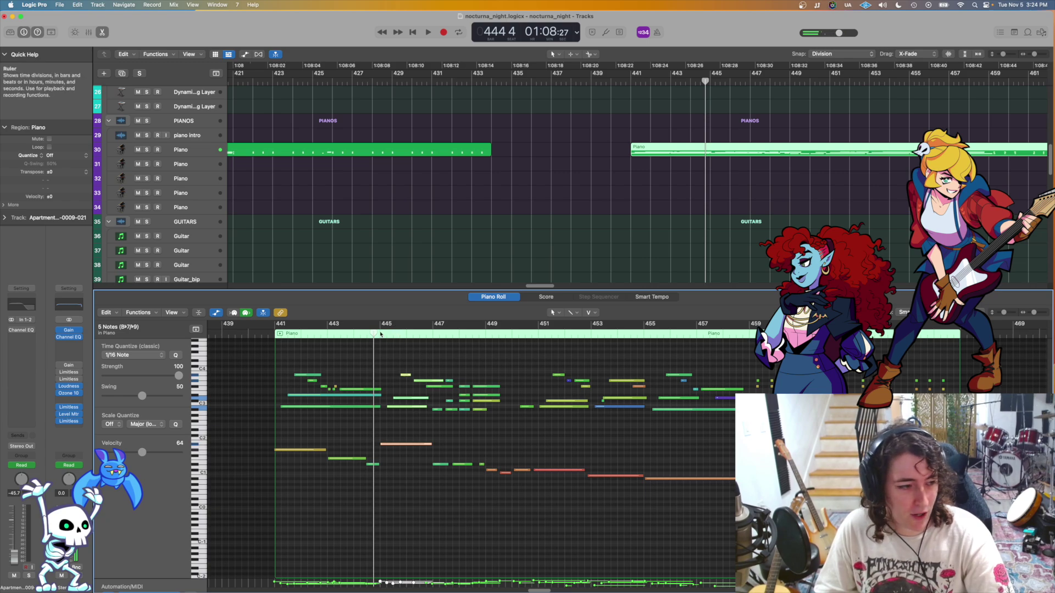
scroll(505, 384, "right", 5)
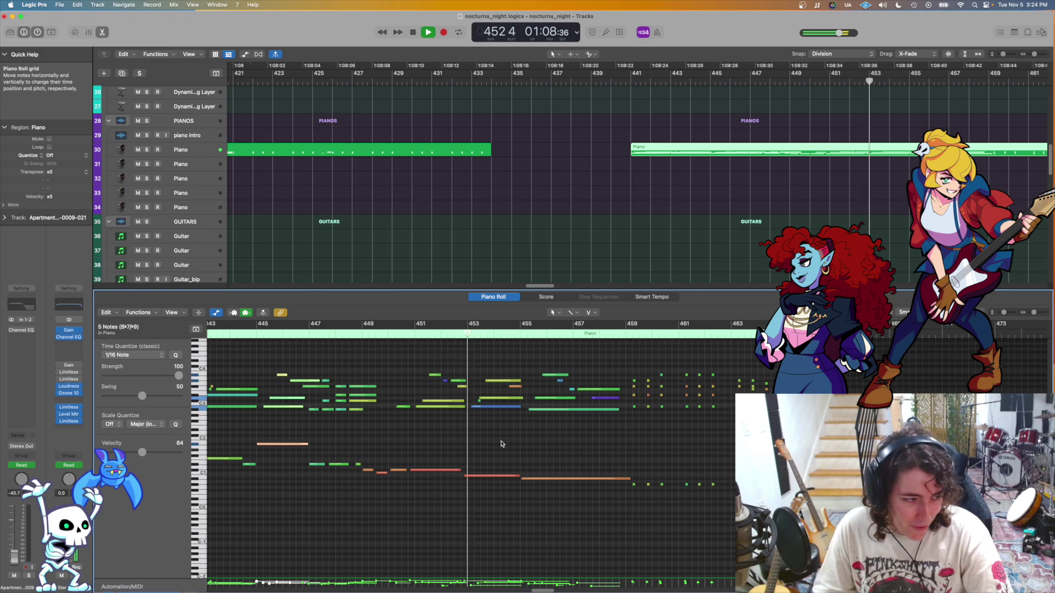
key("space")
Step: Select the two Starwars Disco Kit drum regions around bars 453 to 460 and mute them
scroll(724, 221, "down", 10)
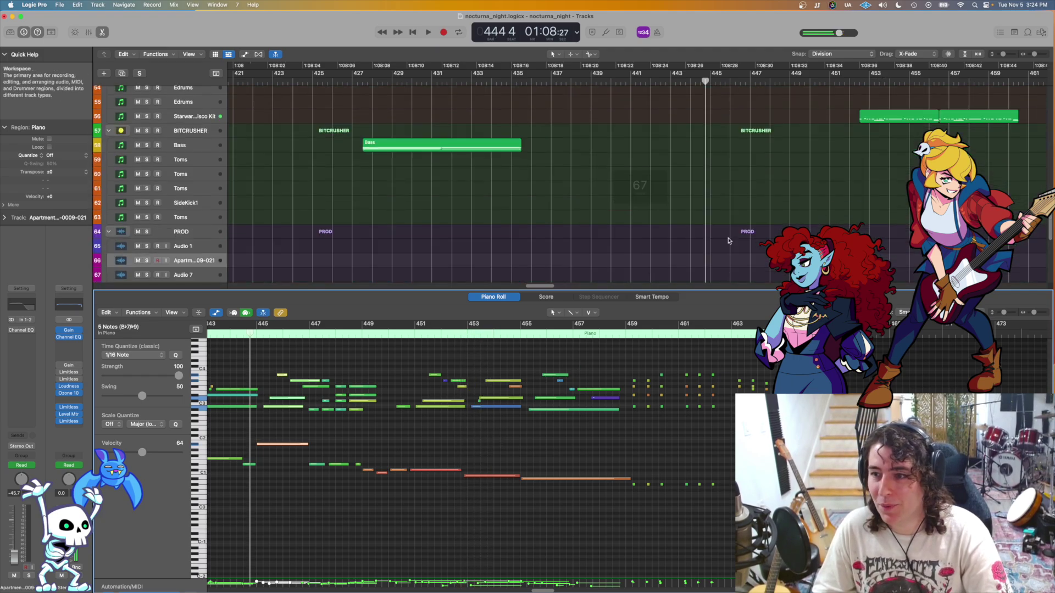
left_click(909, 126)
left_click_drag(910, 127, 912, 135)
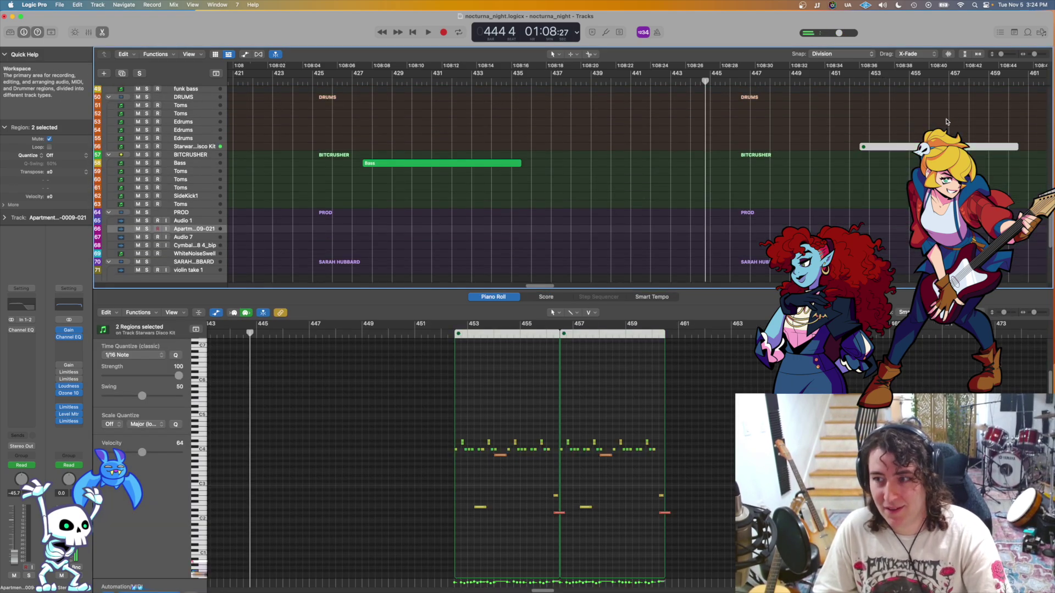
Step: Find the long Chainsaw Bellpad region beginning around bar 503 and start playback from its beginning
scroll(604, 181, "up", 10)
scroll(590, 438, "right", 4)
scroll(708, 247, "right", 10)
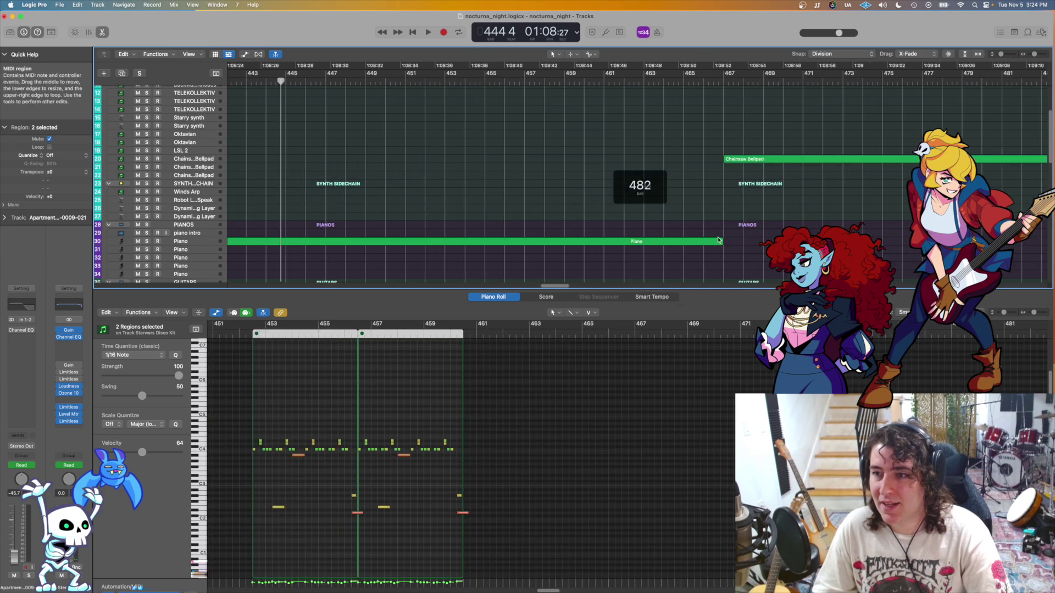
scroll(602, 141, "up", 3)
scroll(603, 142, "down", 6)
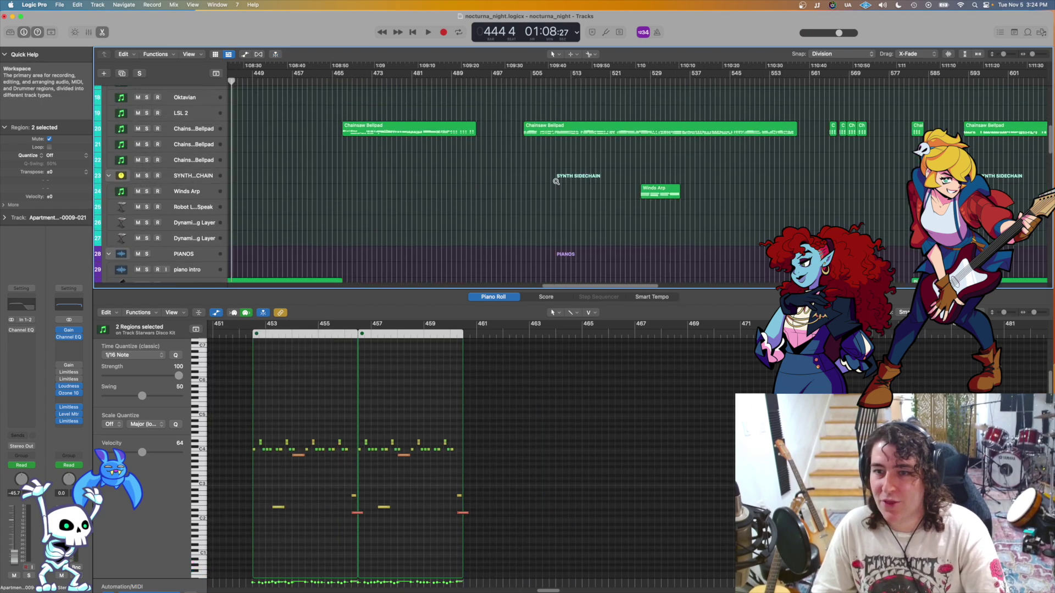
scroll(540, 176, "down", 3)
left_click(522, 80)
key("space")
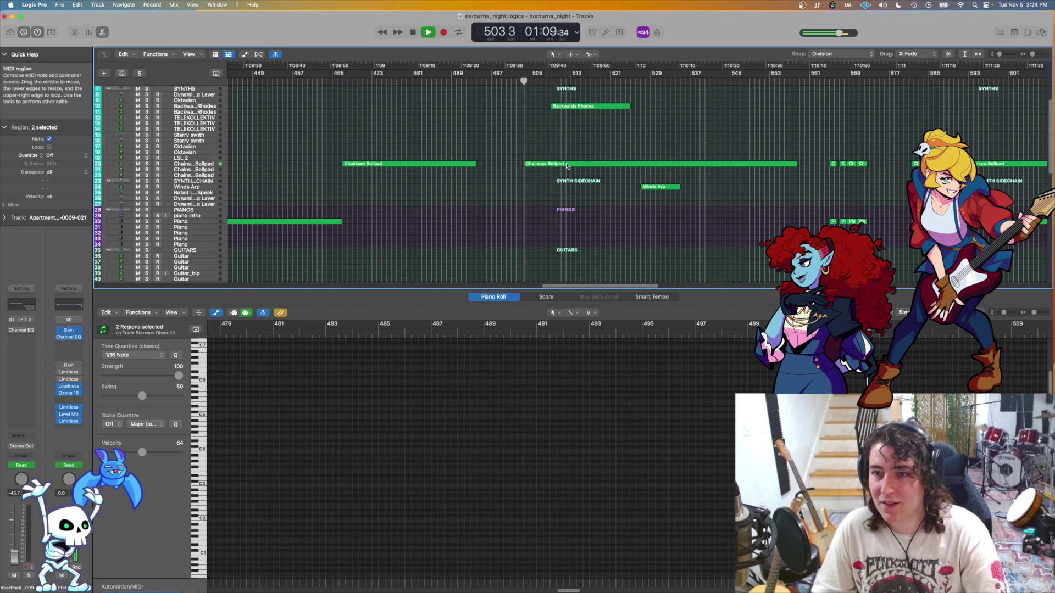
Step: Select the long Chainsaw Bellpad region starting around bar 503, follow its notes in the Piano Roll during playback, and stop
left_click(550, 164)
scroll(604, 412, "right", 1)
scroll(529, 425, "right", 5)
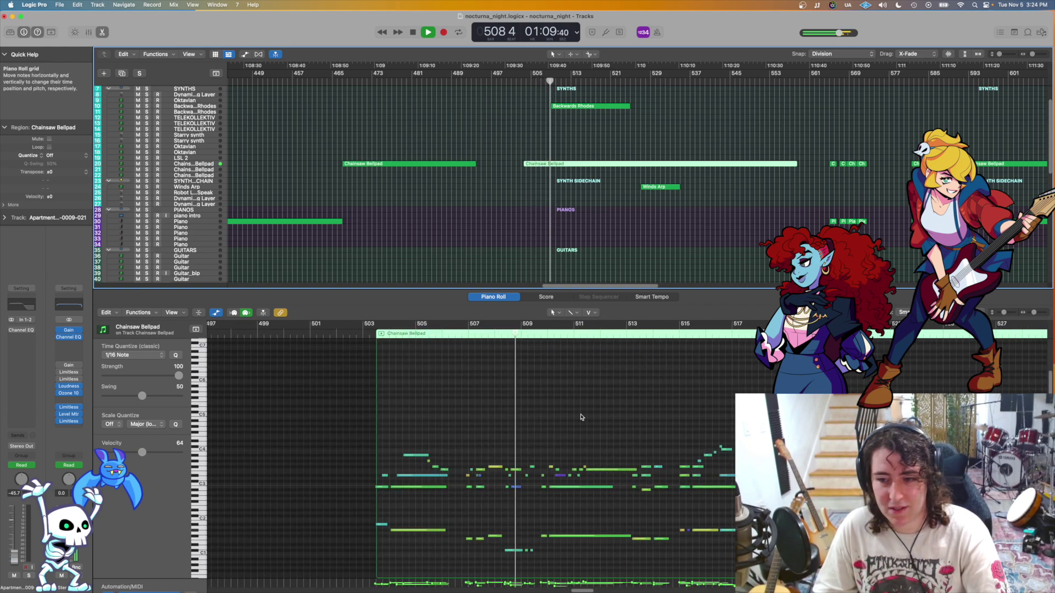
key("super+Left")
scroll(624, 417, "right", 1)
scroll(617, 433, "down", 4)
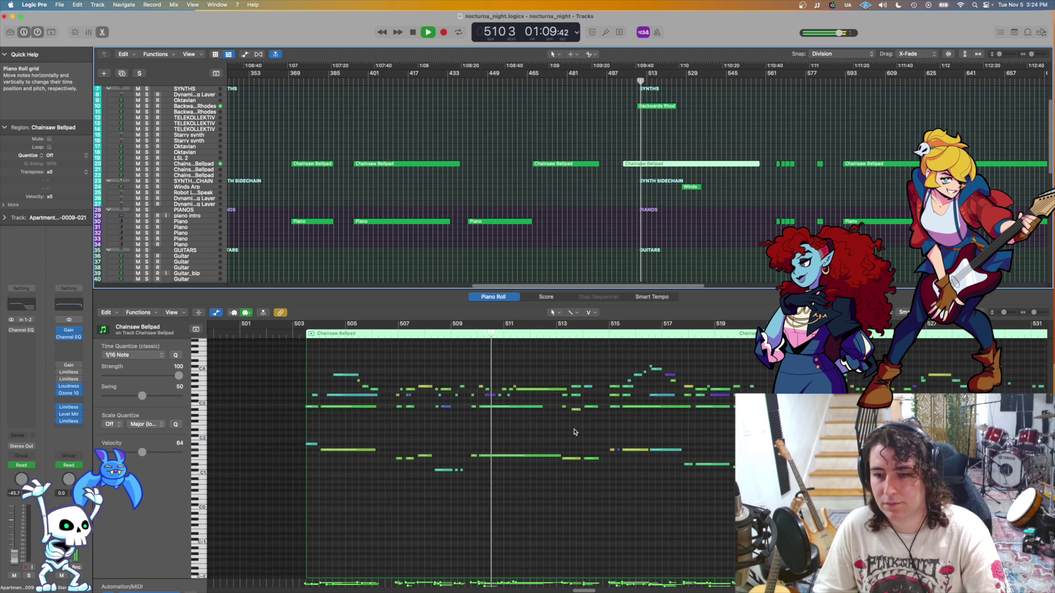
scroll(592, 368, "right", 5)
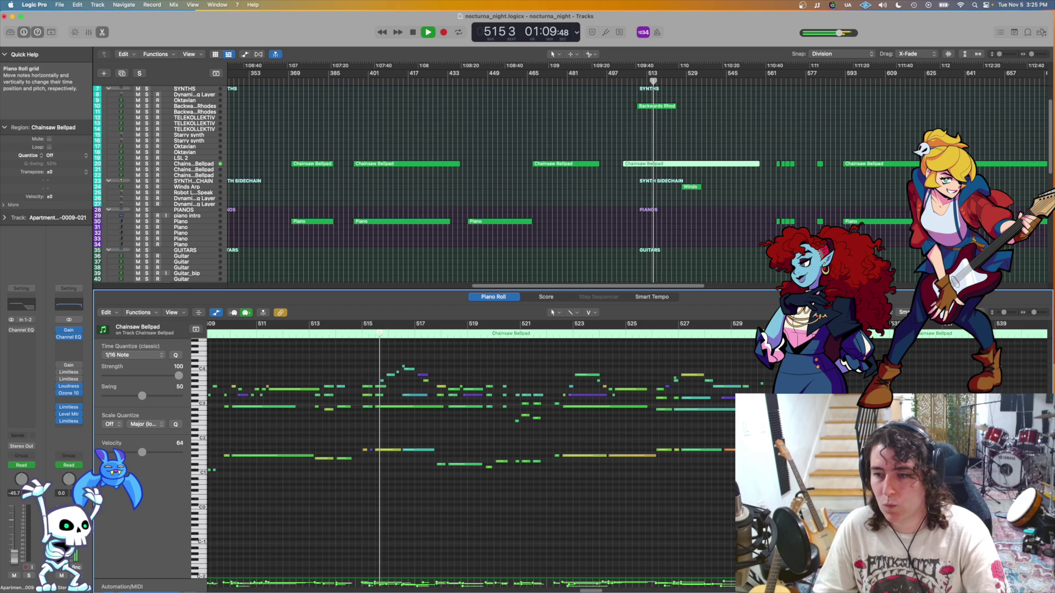
key("space")
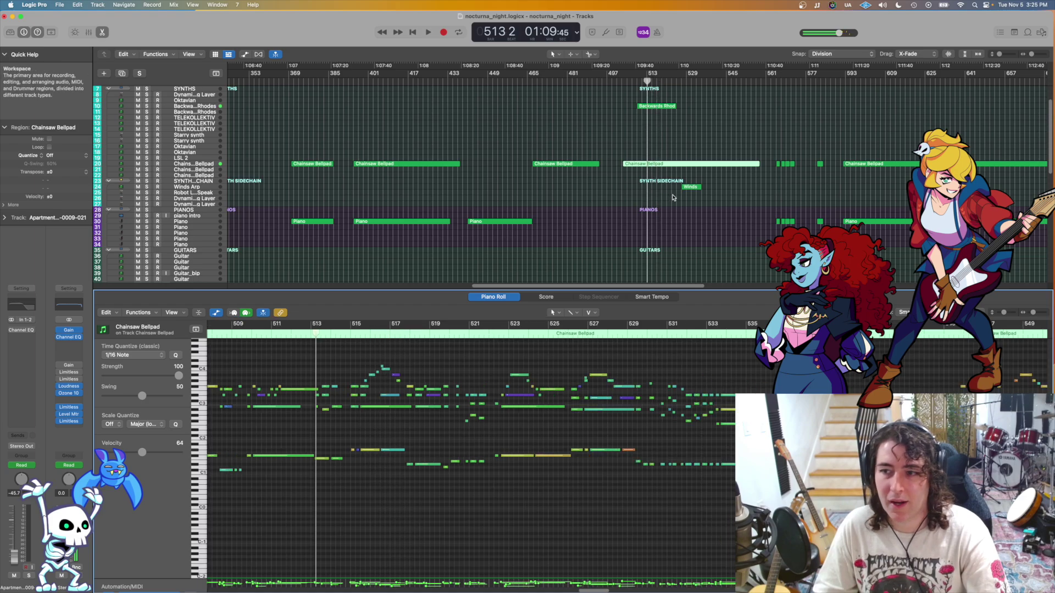
Step: Deselect the Bellpad region, close the editor, and bring the song's opening bars across all tracks into view
left_click(645, 230)
key("super+Left")
key("super+Left")
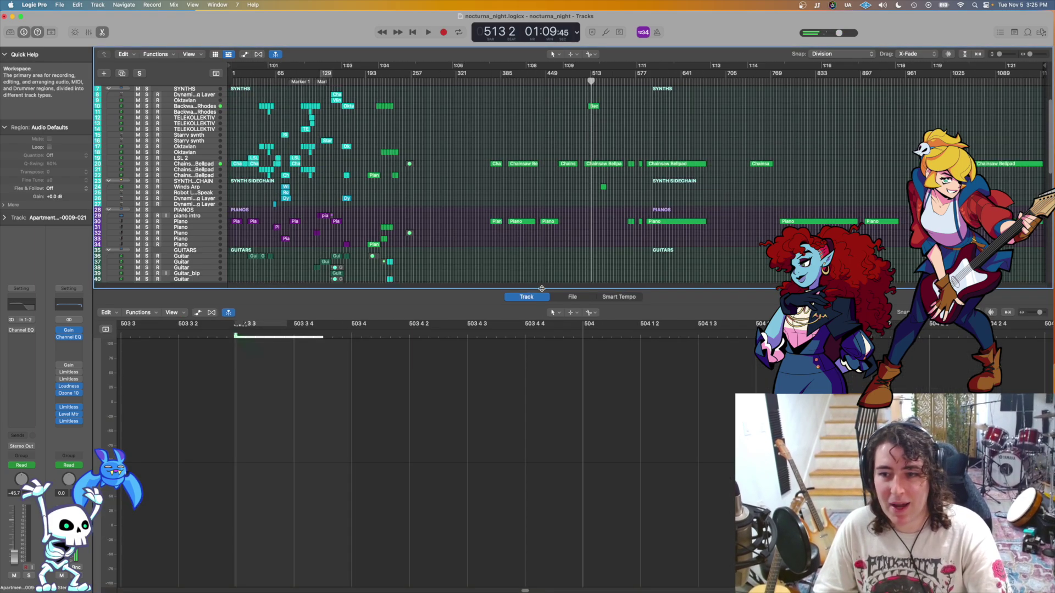
key("e")
key("super+Right")
key("super+Right")
scroll(485, 187, "left", 10)
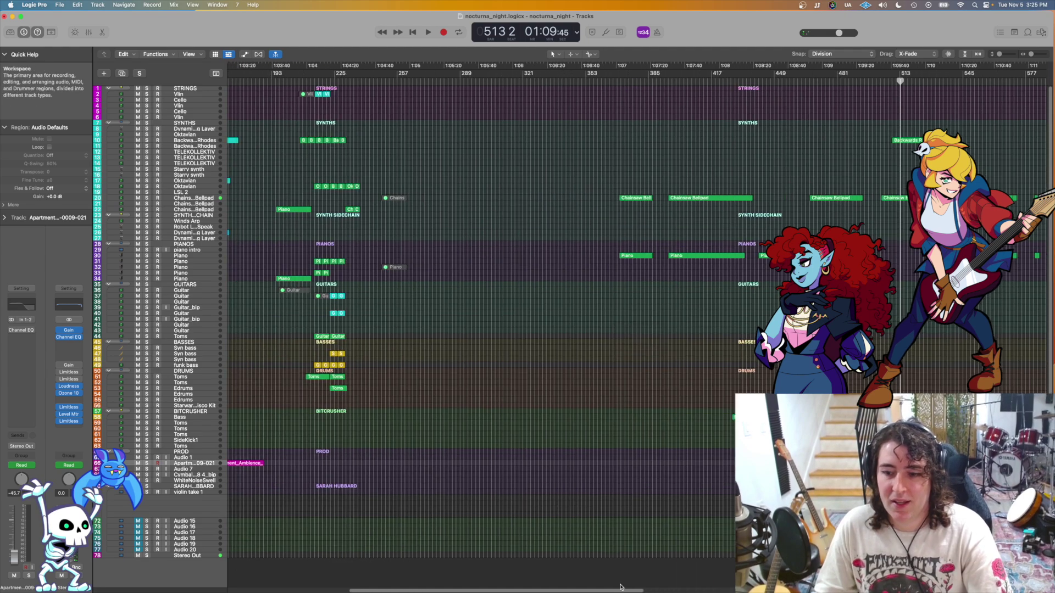
left_click_drag(623, 591, 473, 591)
key("super+Right")
key("super+Right")
key("super+Right")
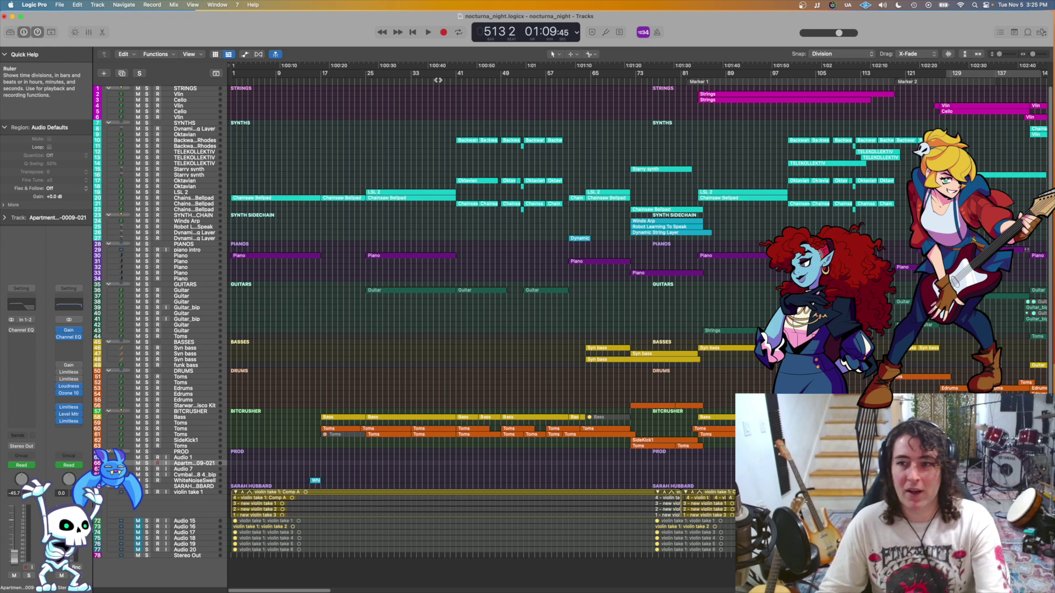
Step: Place the playhead just before bar 25, play the full arrangement from there, and stop
left_click(363, 82)
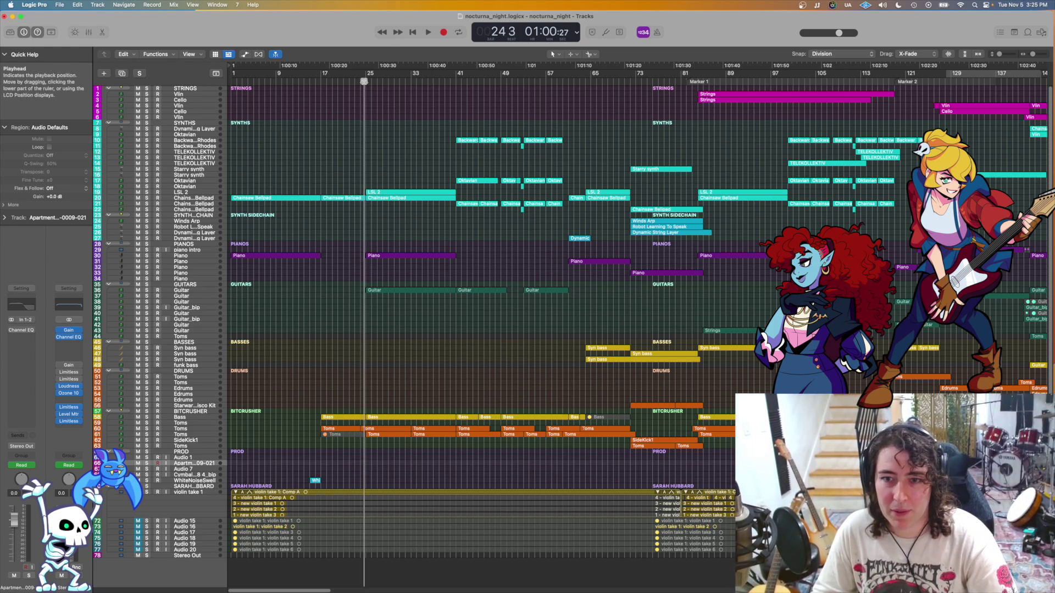
key("space")
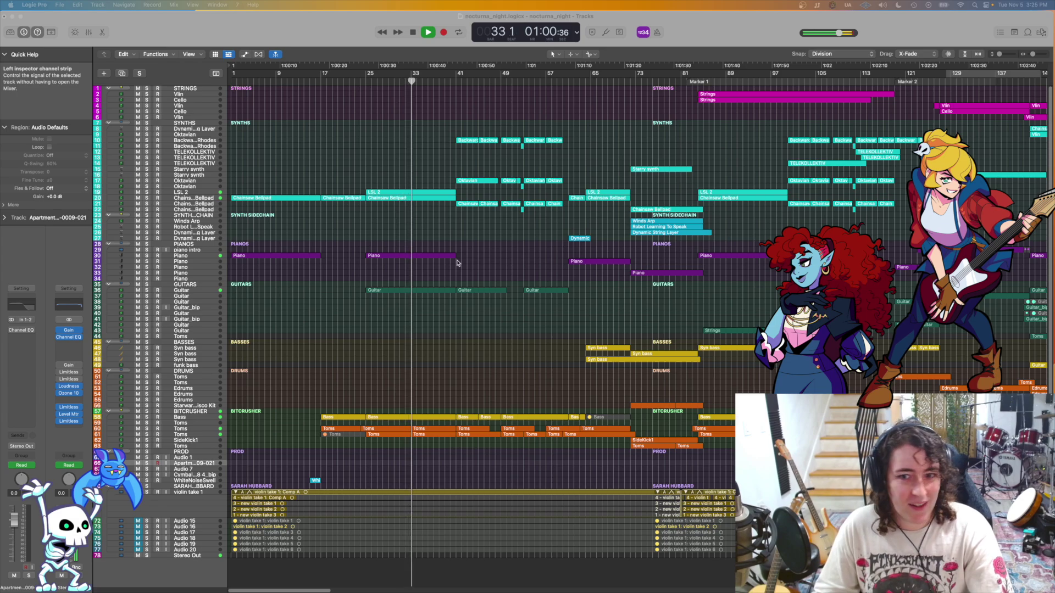
key("space")
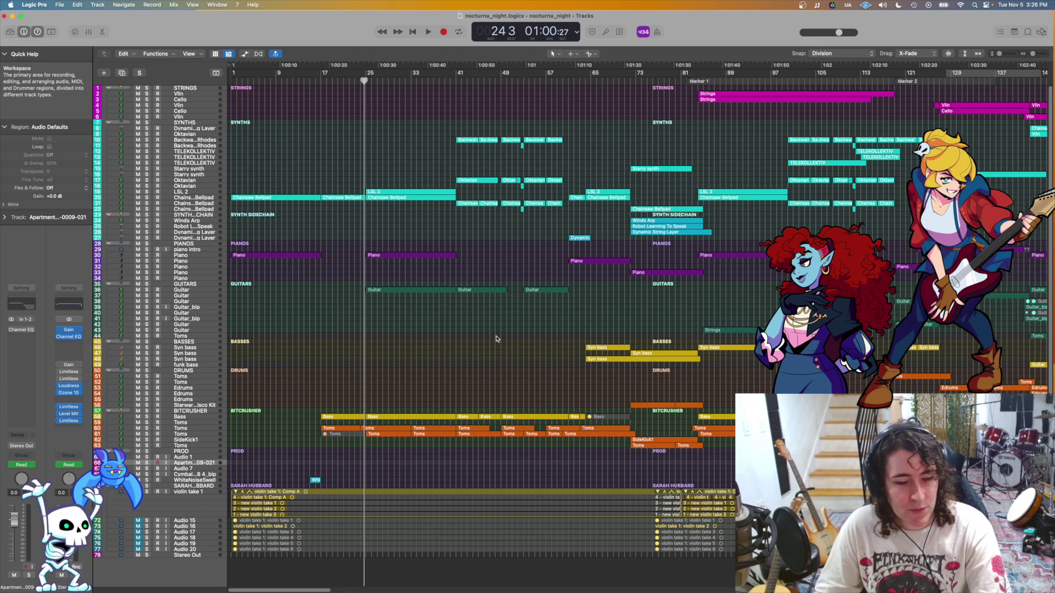
scroll(562, 337, "right", 3)
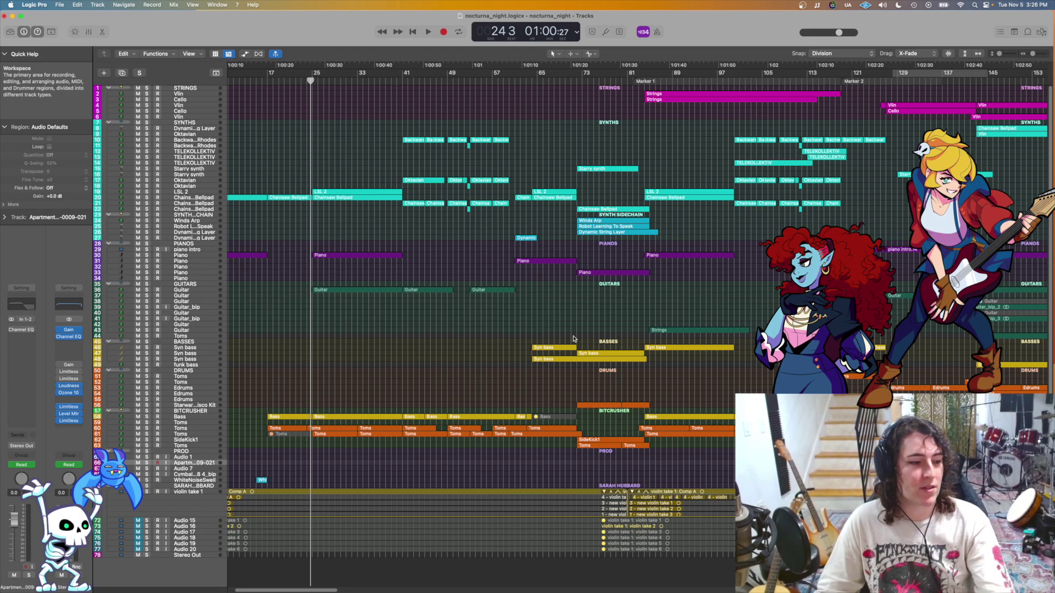
scroll(632, 350, "right", 15)
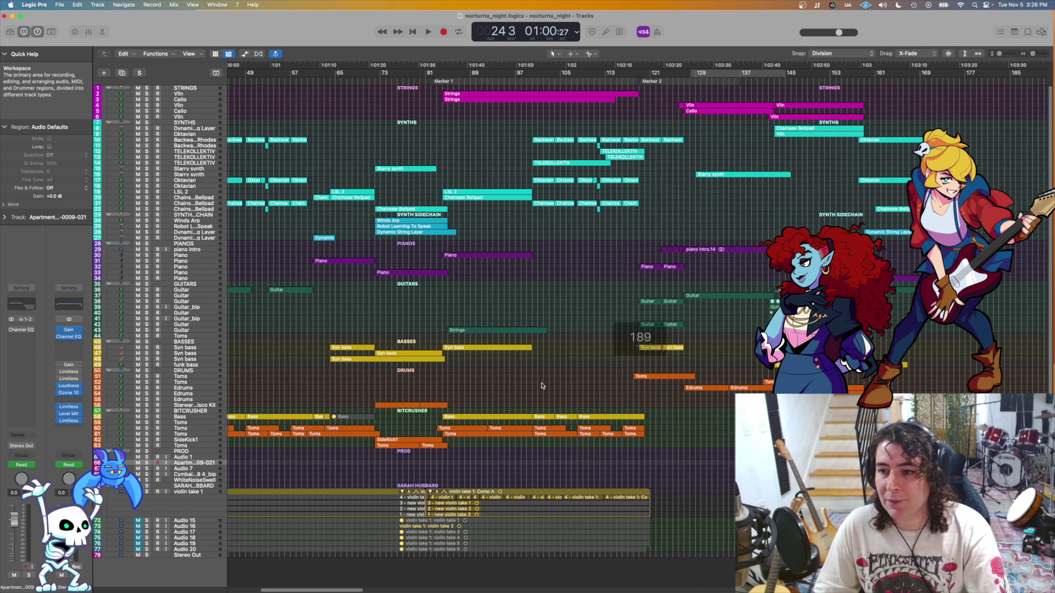
scroll(537, 392, "left", 15)
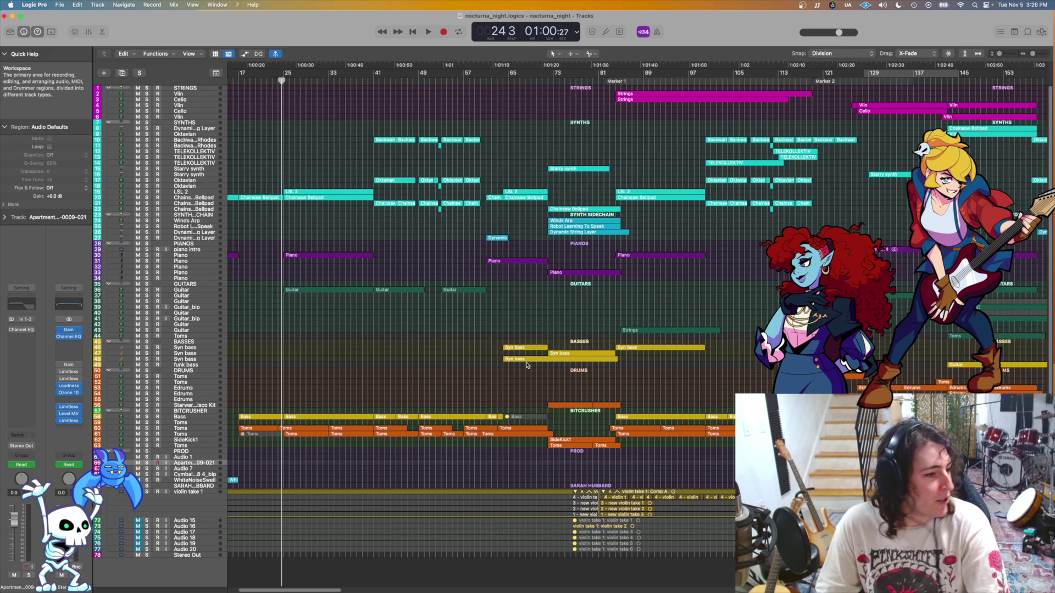
scroll(571, 372, "left", 3)
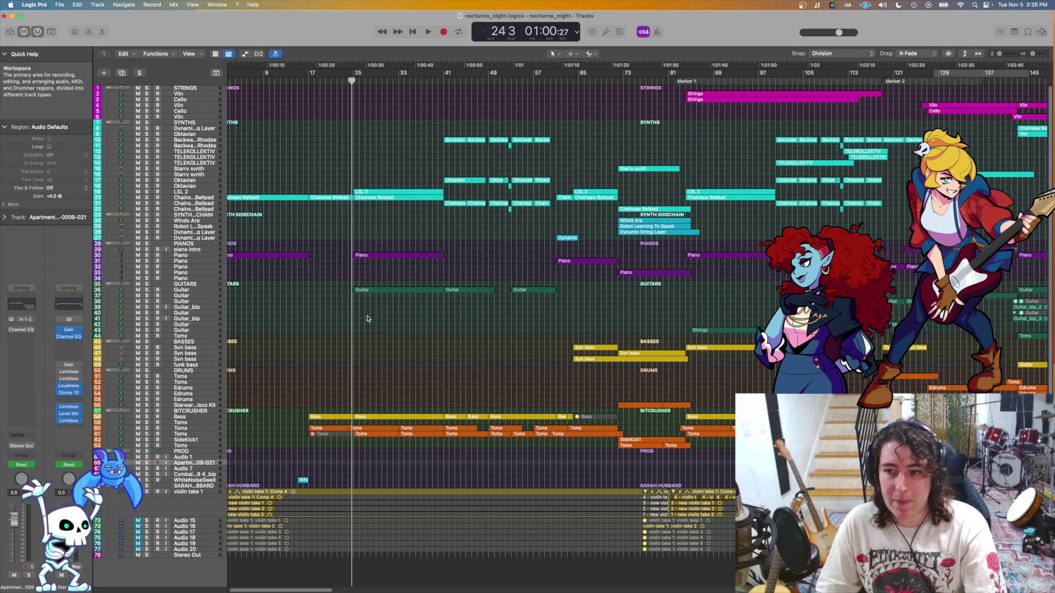
scroll(368, 317, "left", 1)
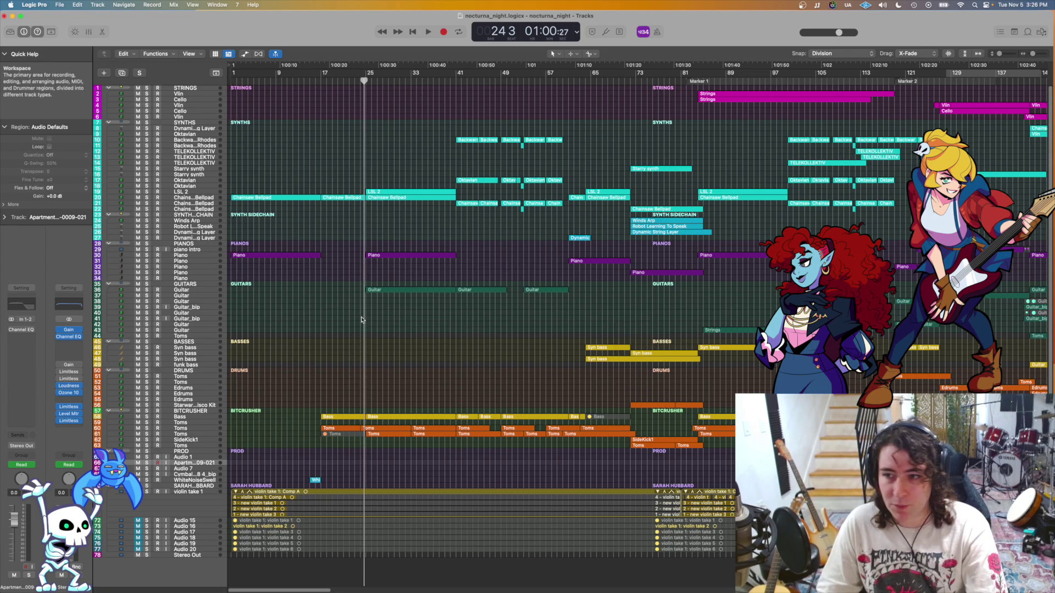